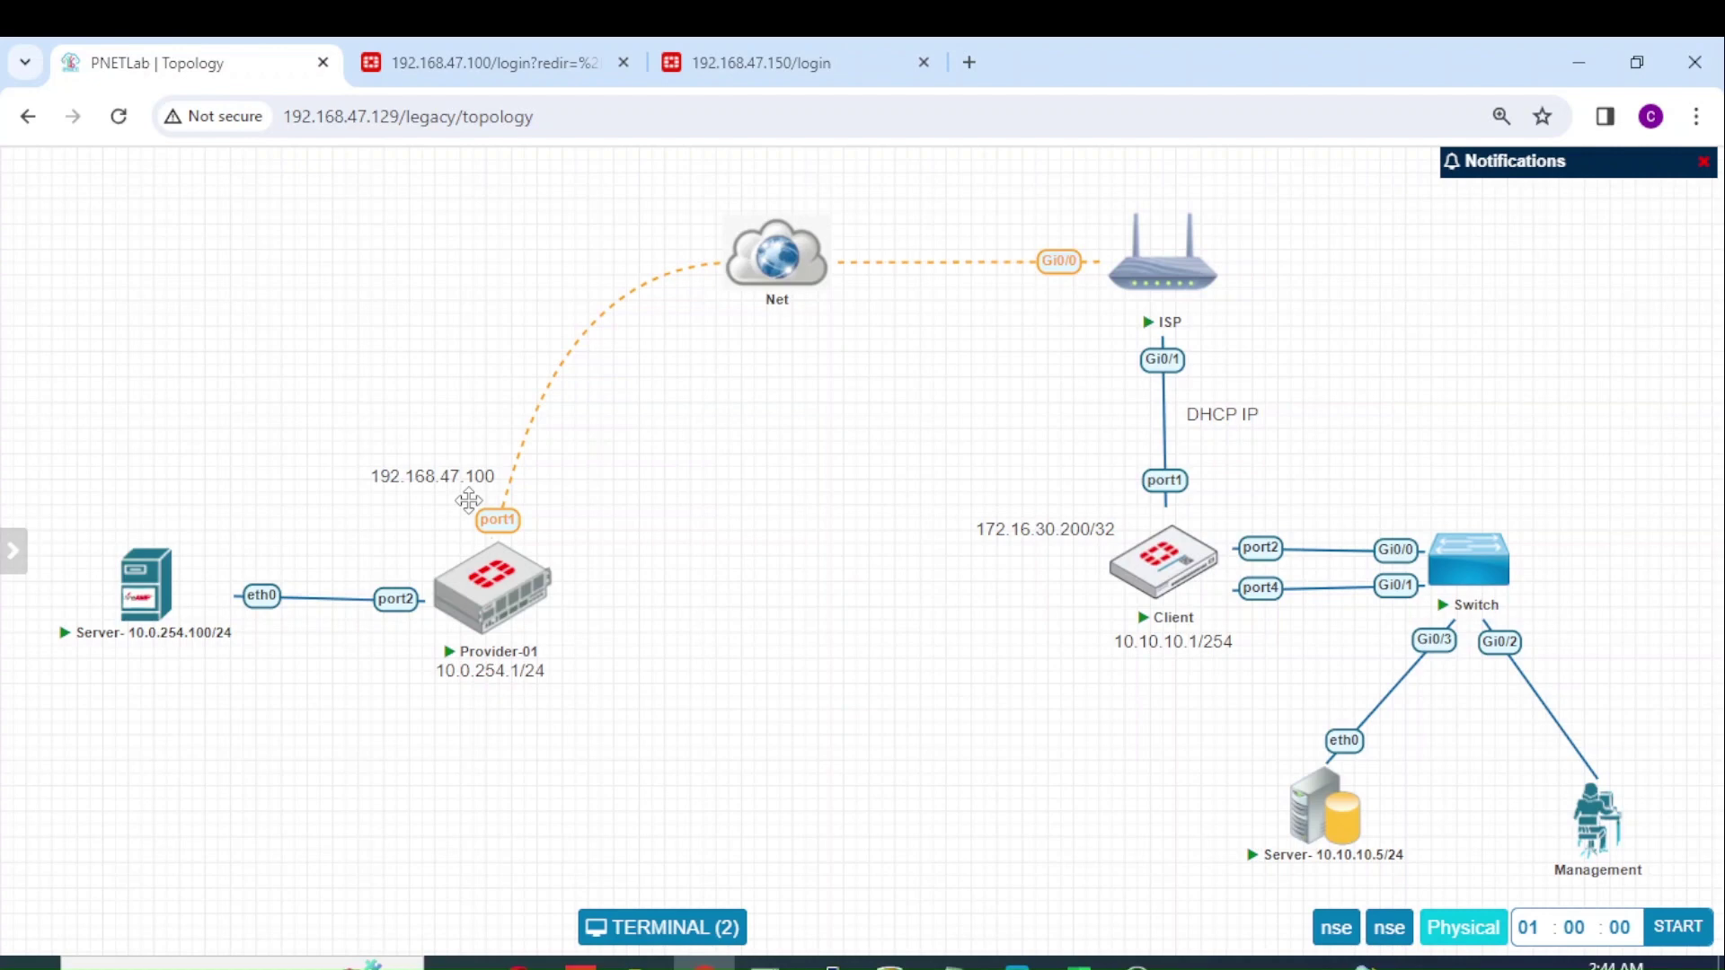
Step: Drag the 192.168.47.100 address label beside Provider-01 a little lower on the topology
mouse_move(474, 594)
drag(463, 477, 462, 489)
mouse_move(1181, 588)
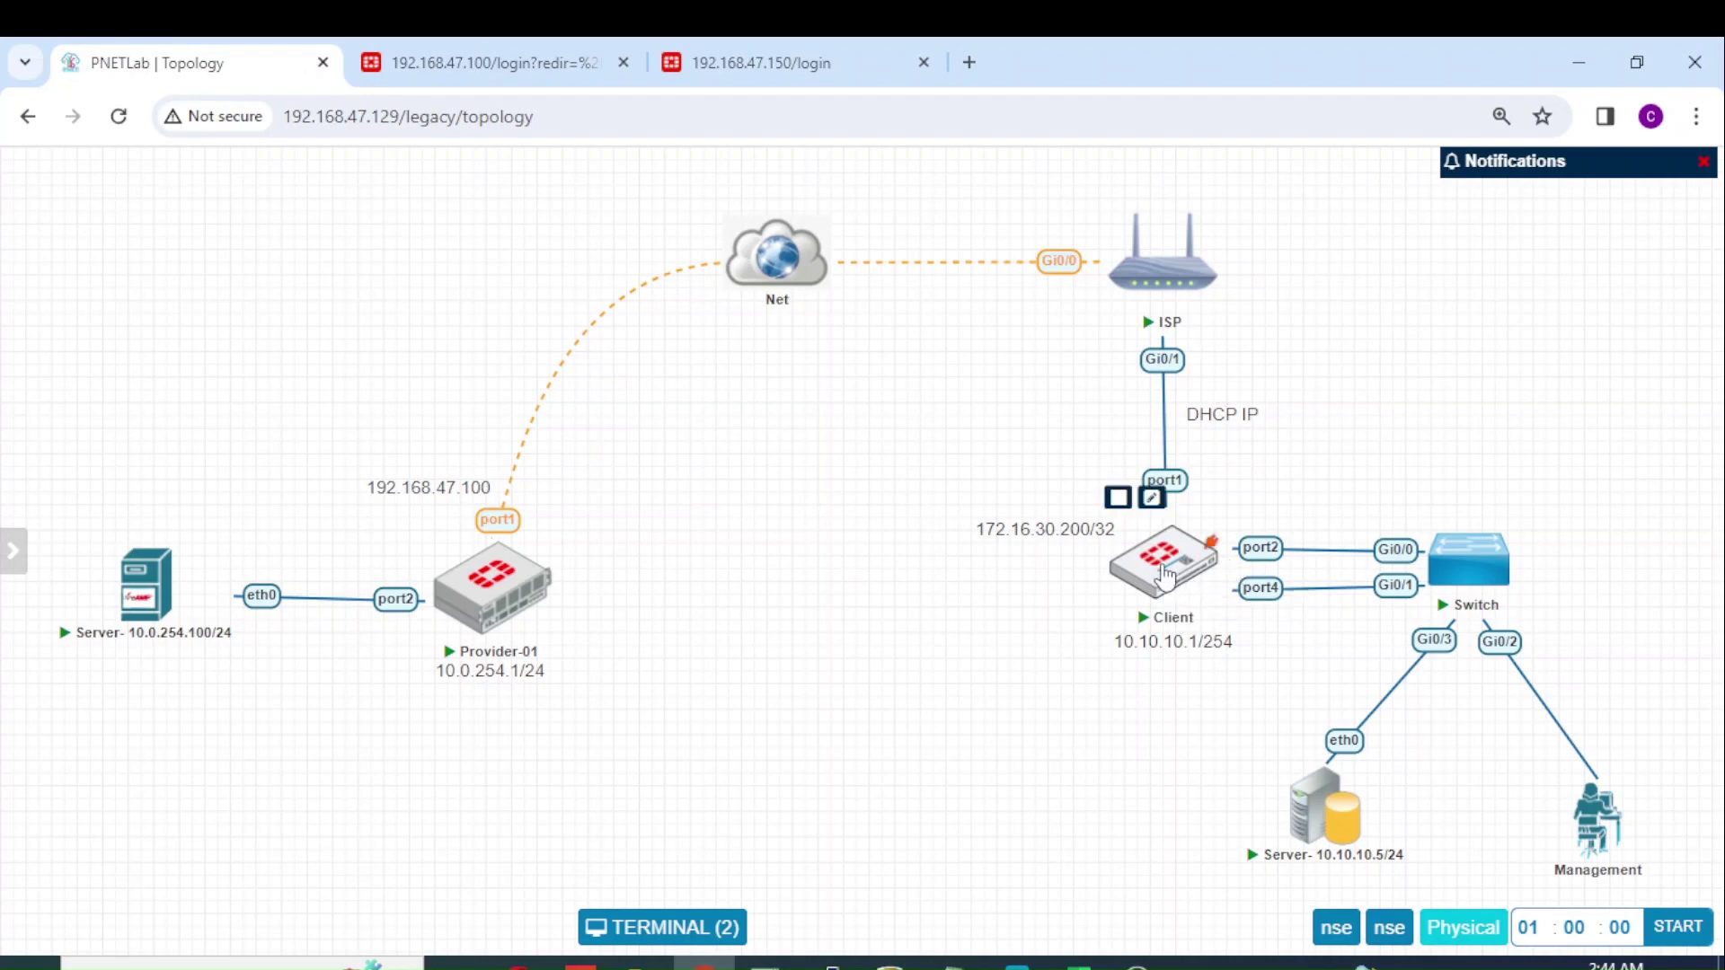
mouse_move(1206, 192)
mouse_move(1205, 346)
mouse_move(143, 618)
mouse_move(1261, 845)
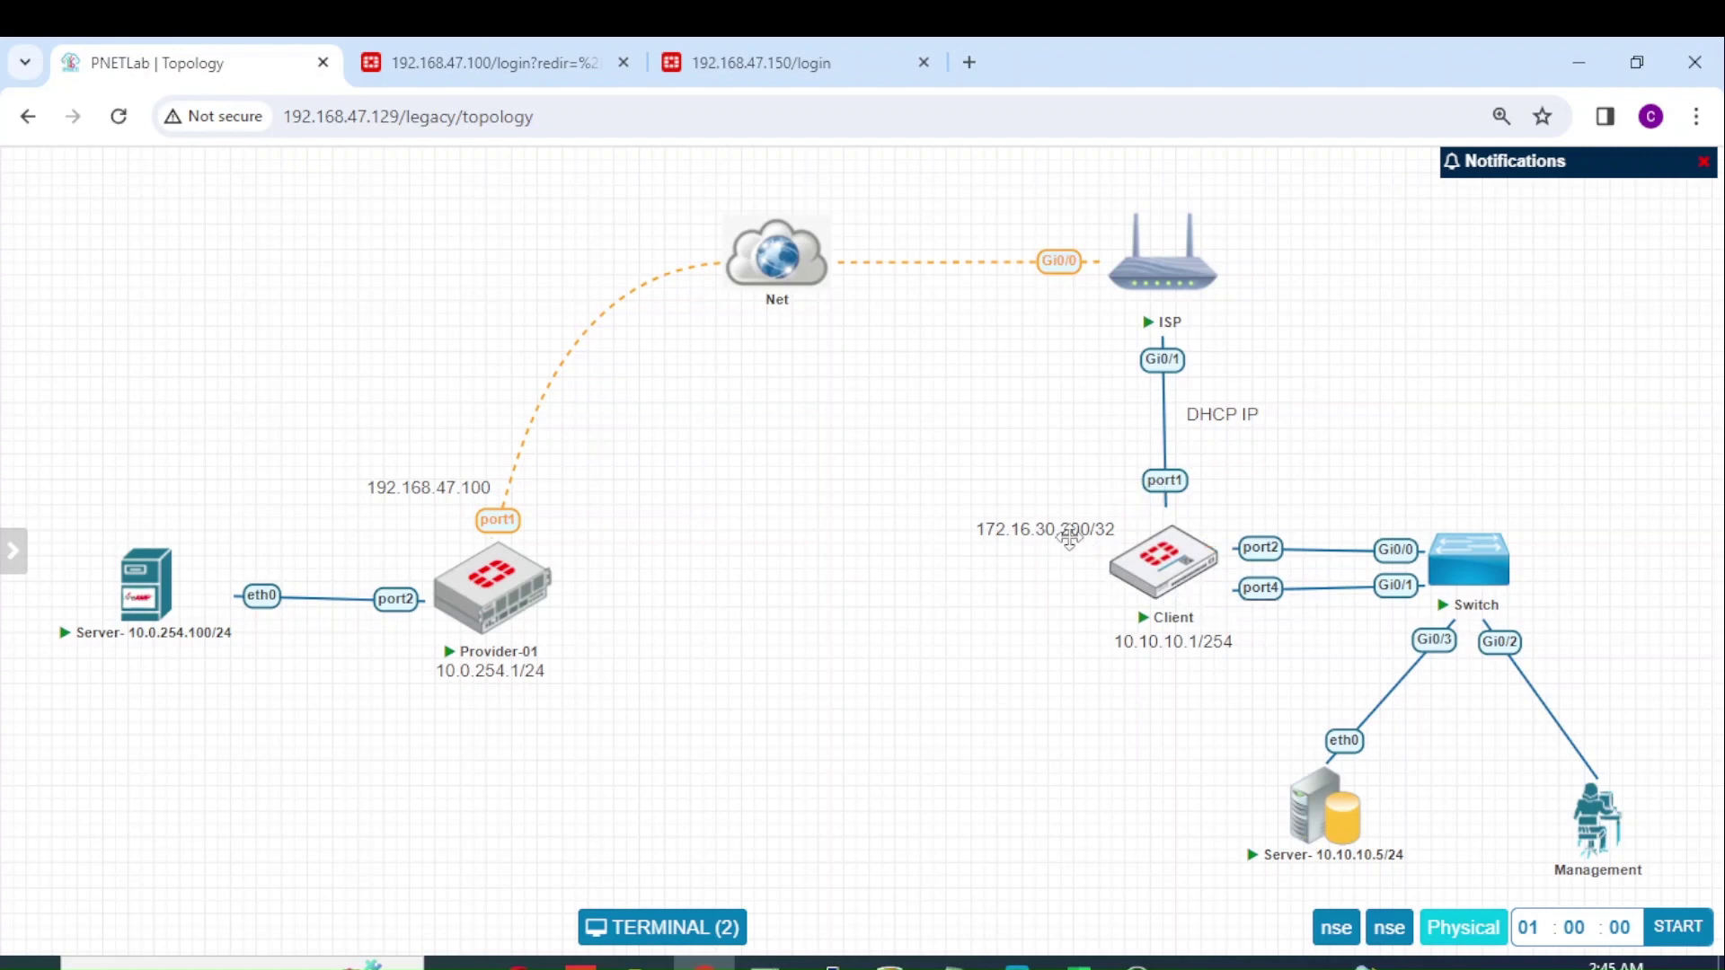
Step: Prefix the Client firewall's 172.16.30.200/32 label with 'NAT :'
drag(1067, 536, 1036, 529)
double_click(1074, 521)
click(1036, 522)
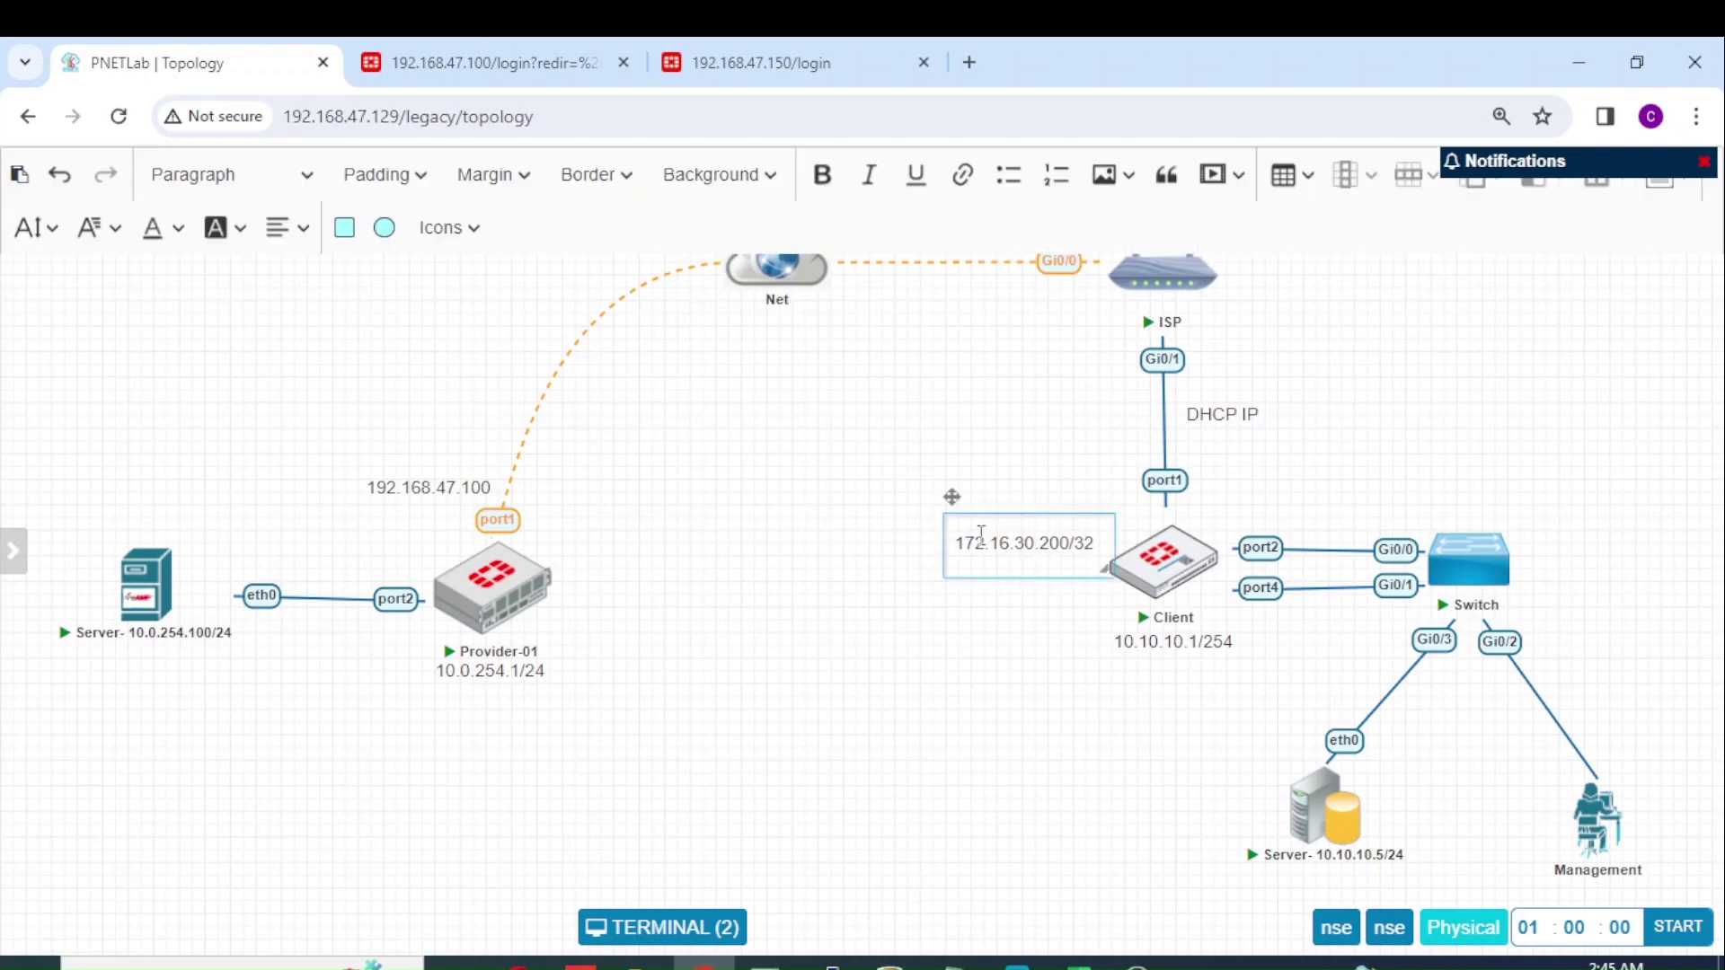
text(NAT :)
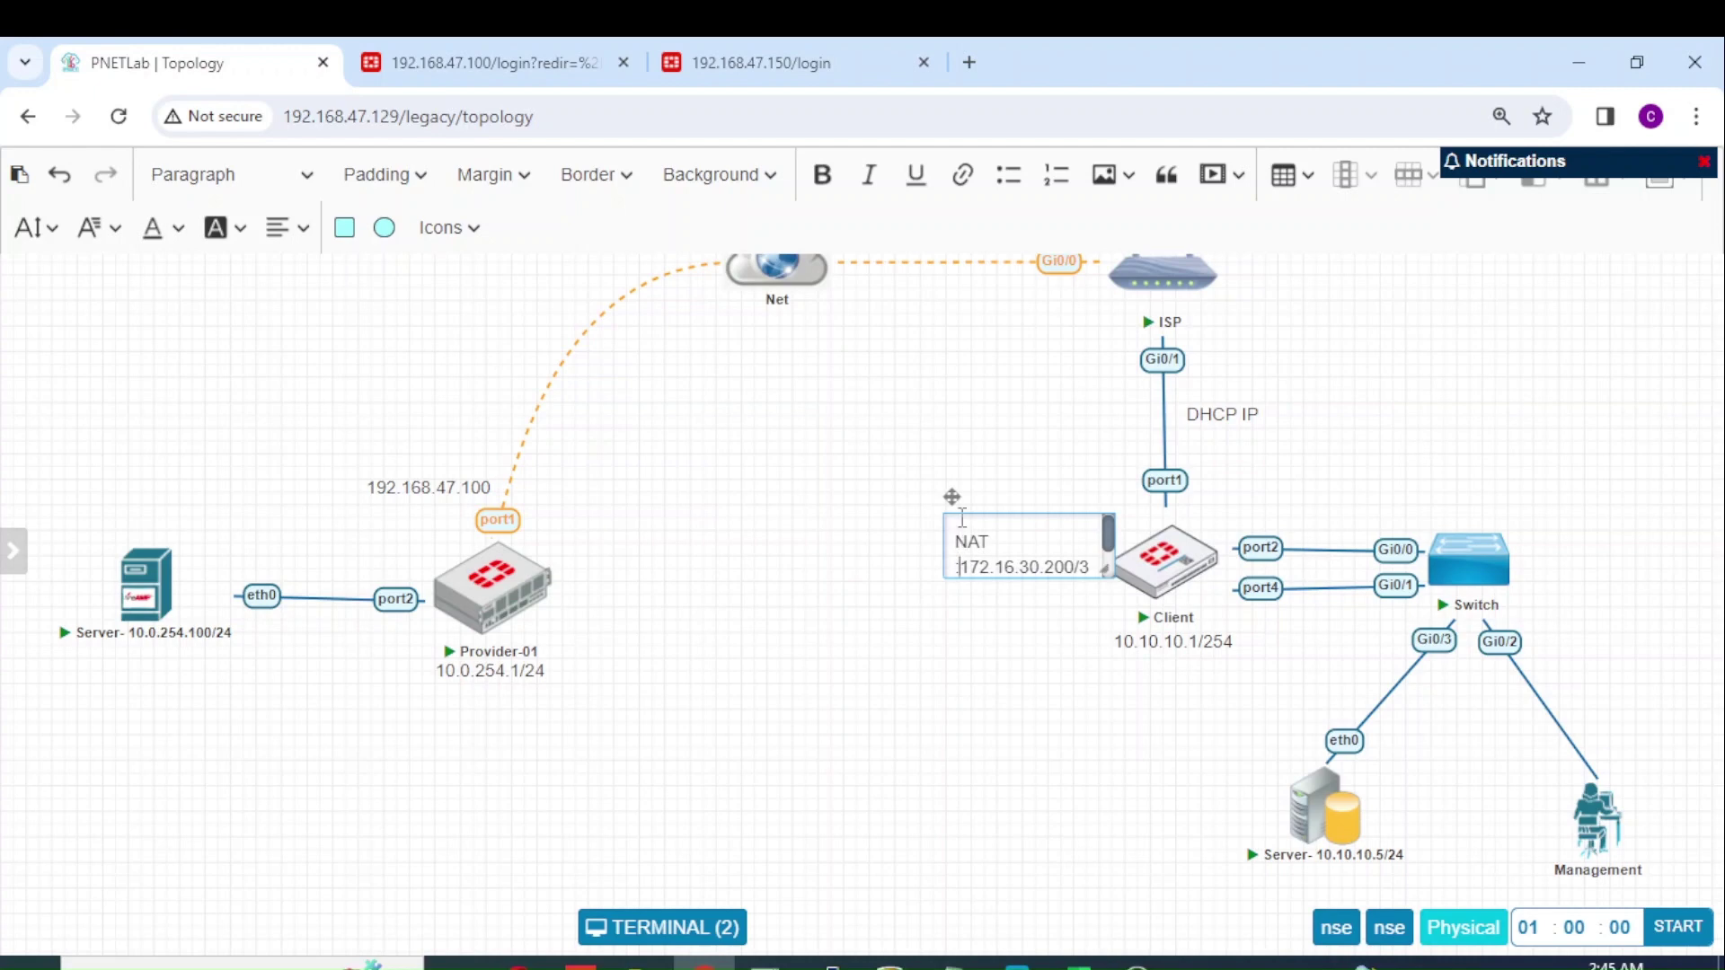
Step: Reposition the NAT :172.16.30.200/32 label up-left of Client, then shift it slightly down
drag(952, 497, 904, 473)
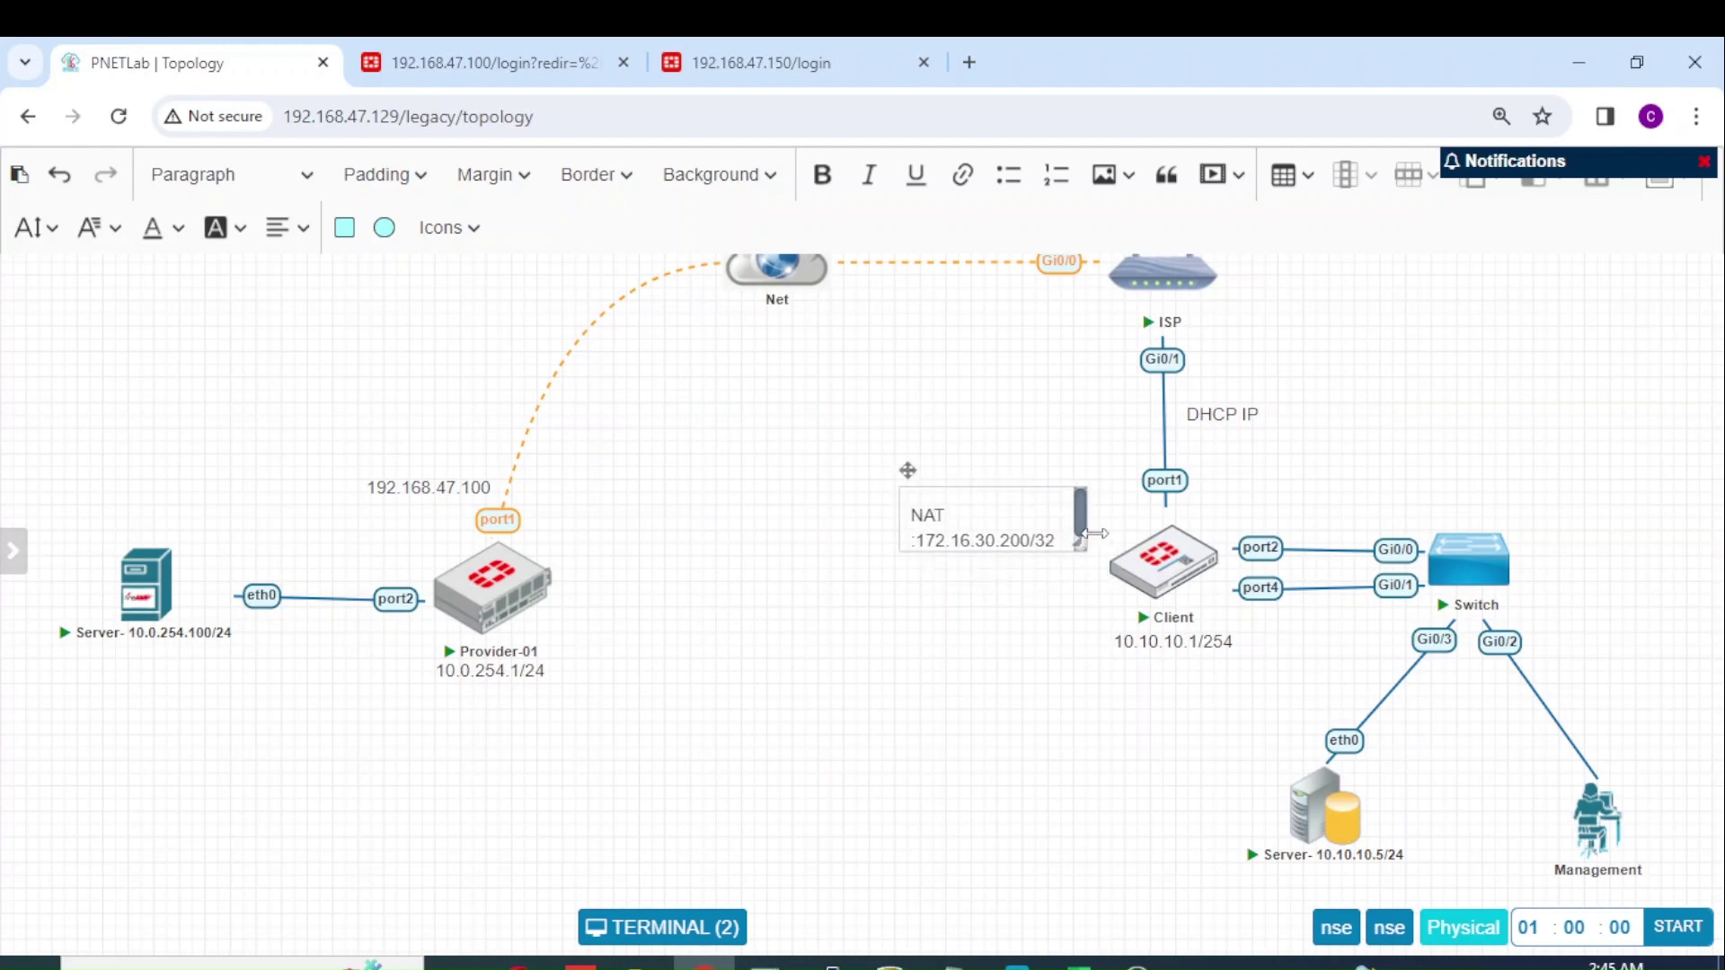
click(1059, 597)
drag(1021, 500, 1029, 524)
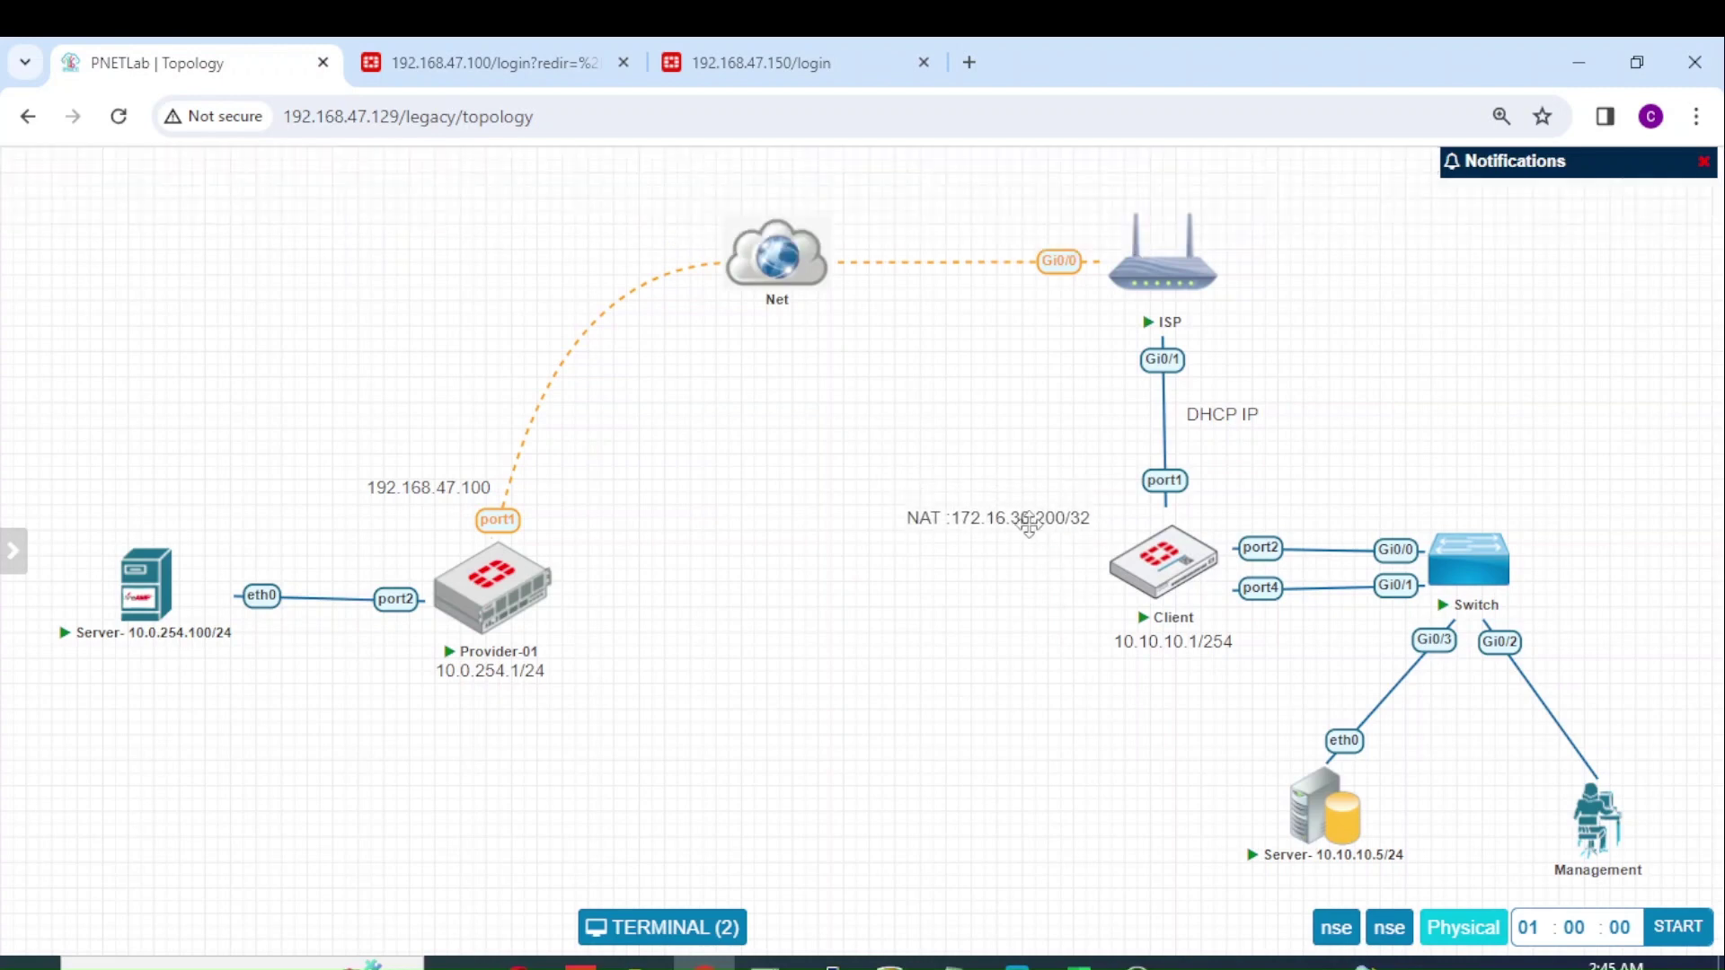
mouse_move(539, 580)
Step: Drag the NAT :172.16.30.200/32 label down toward the Client firewall, then about 17 px lower
mouse_move(1384, 879)
drag(966, 523, 1014, 530)
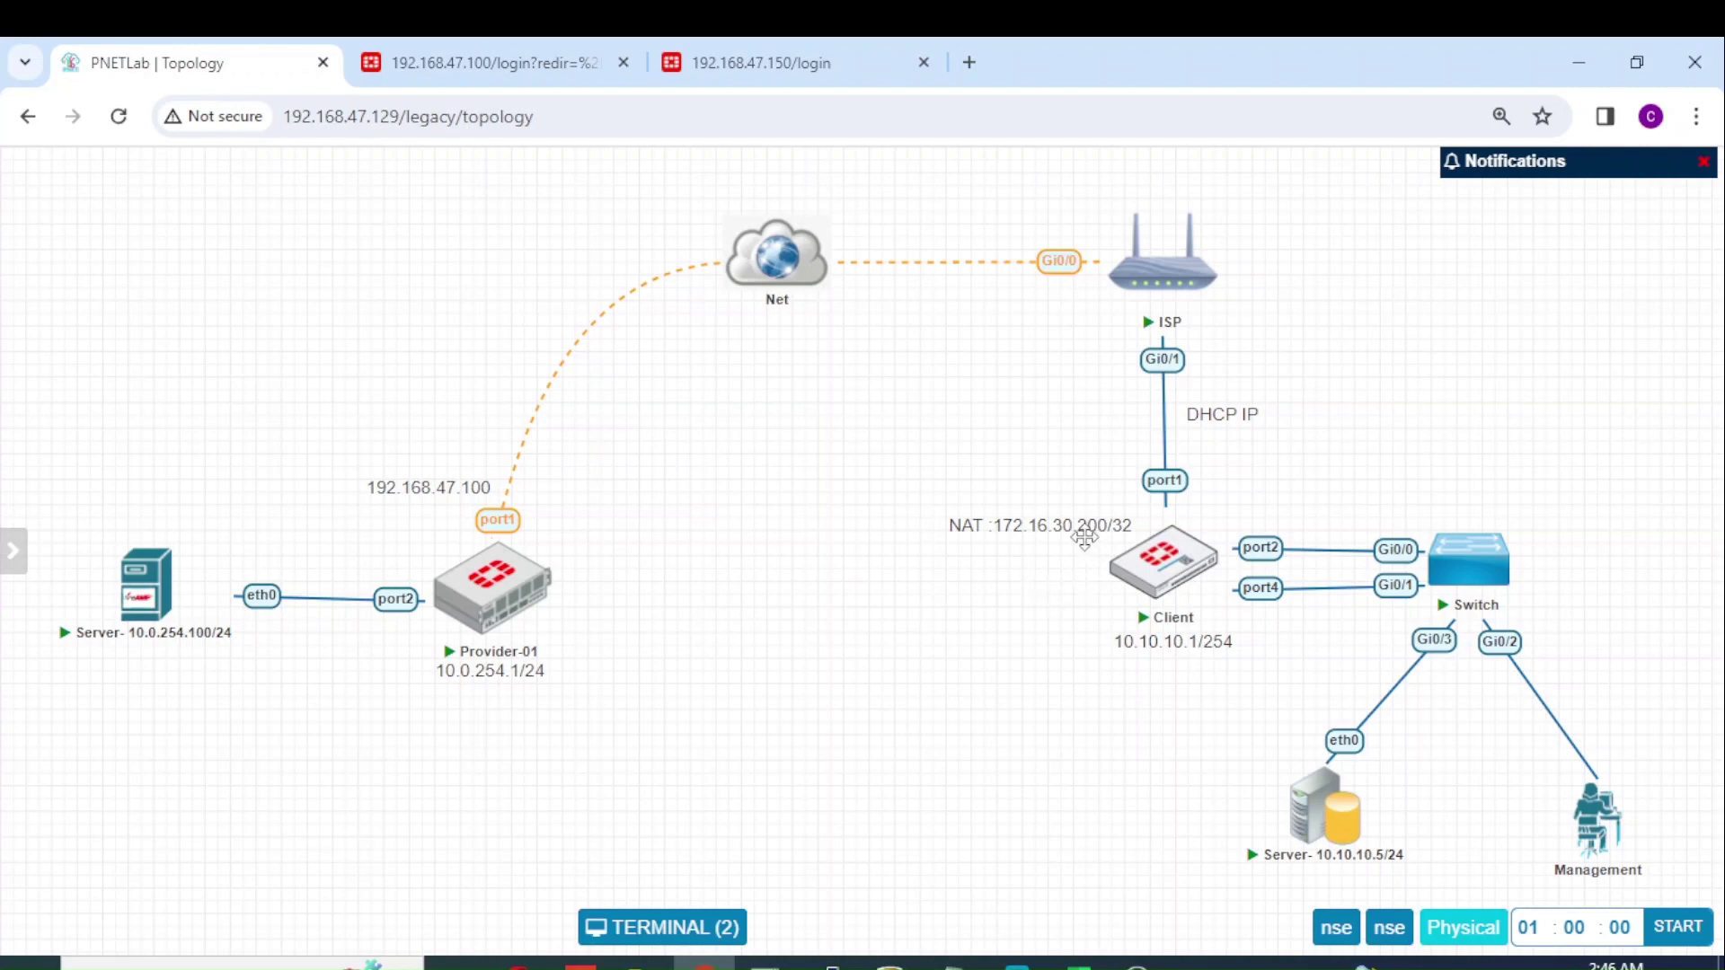
mouse_move(495, 604)
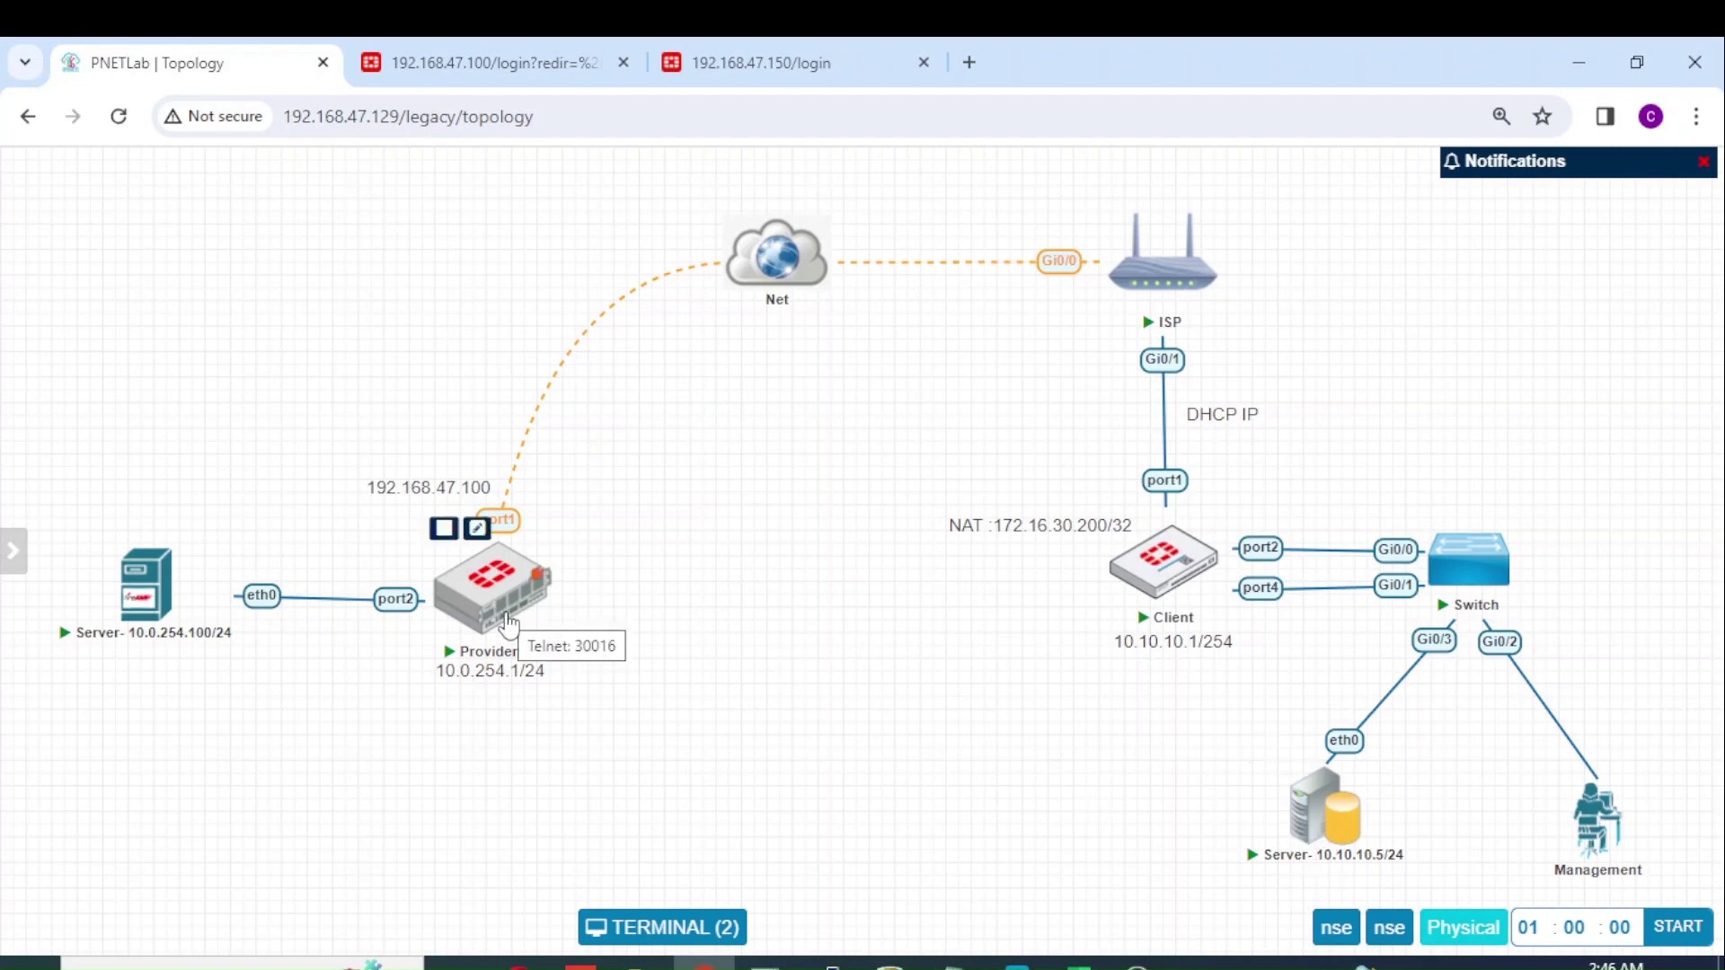
drag(1036, 539, 1038, 557)
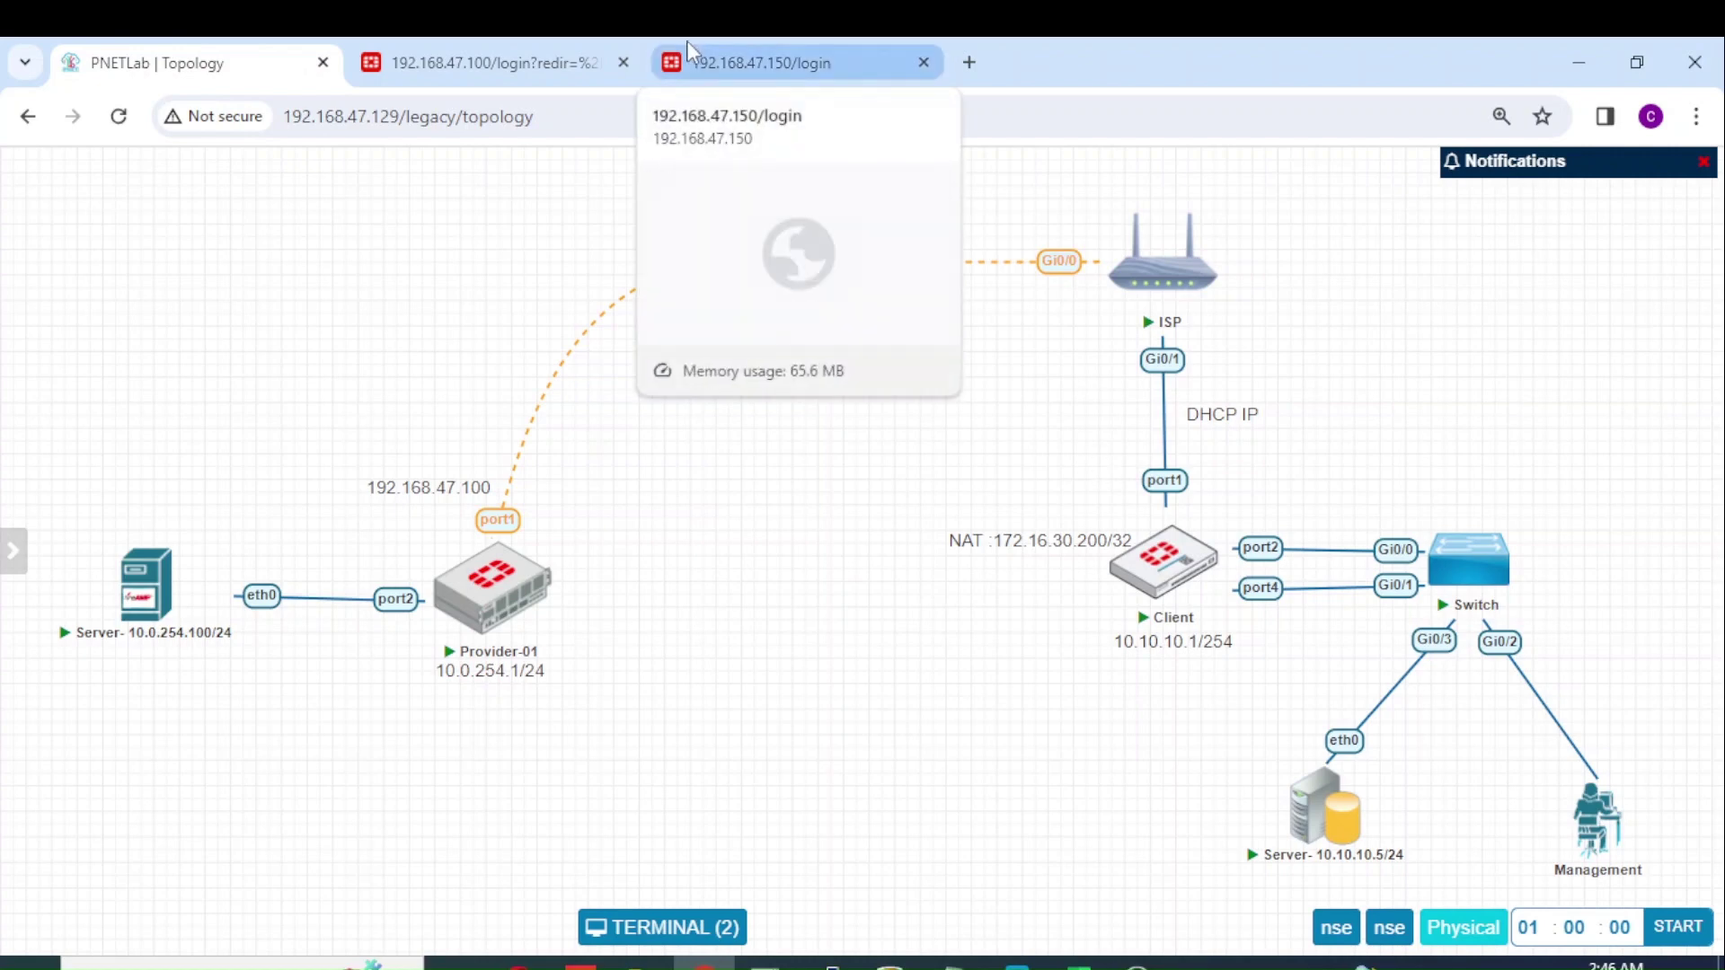
Step: Shift the 192.168.47.100 label down-left, then enter username admin and the password on the Provider login page
drag(420, 488, 394, 510)
click(539, 63)
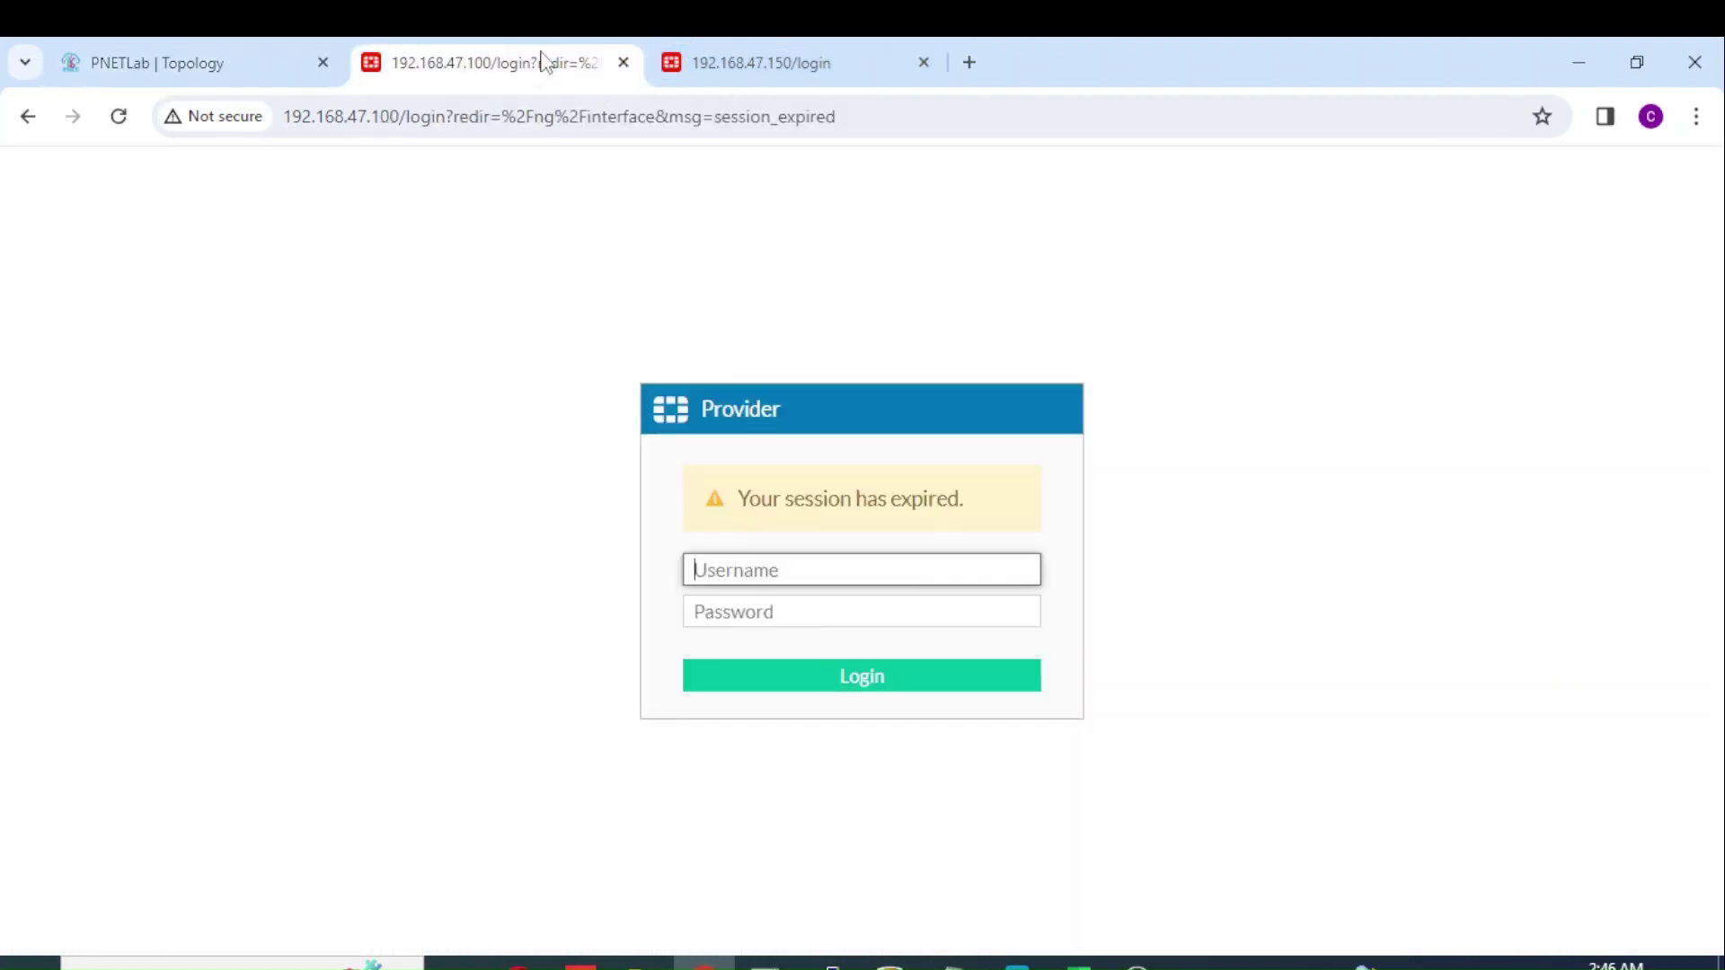
text(admin)
key(Tab)
text(fortinet)
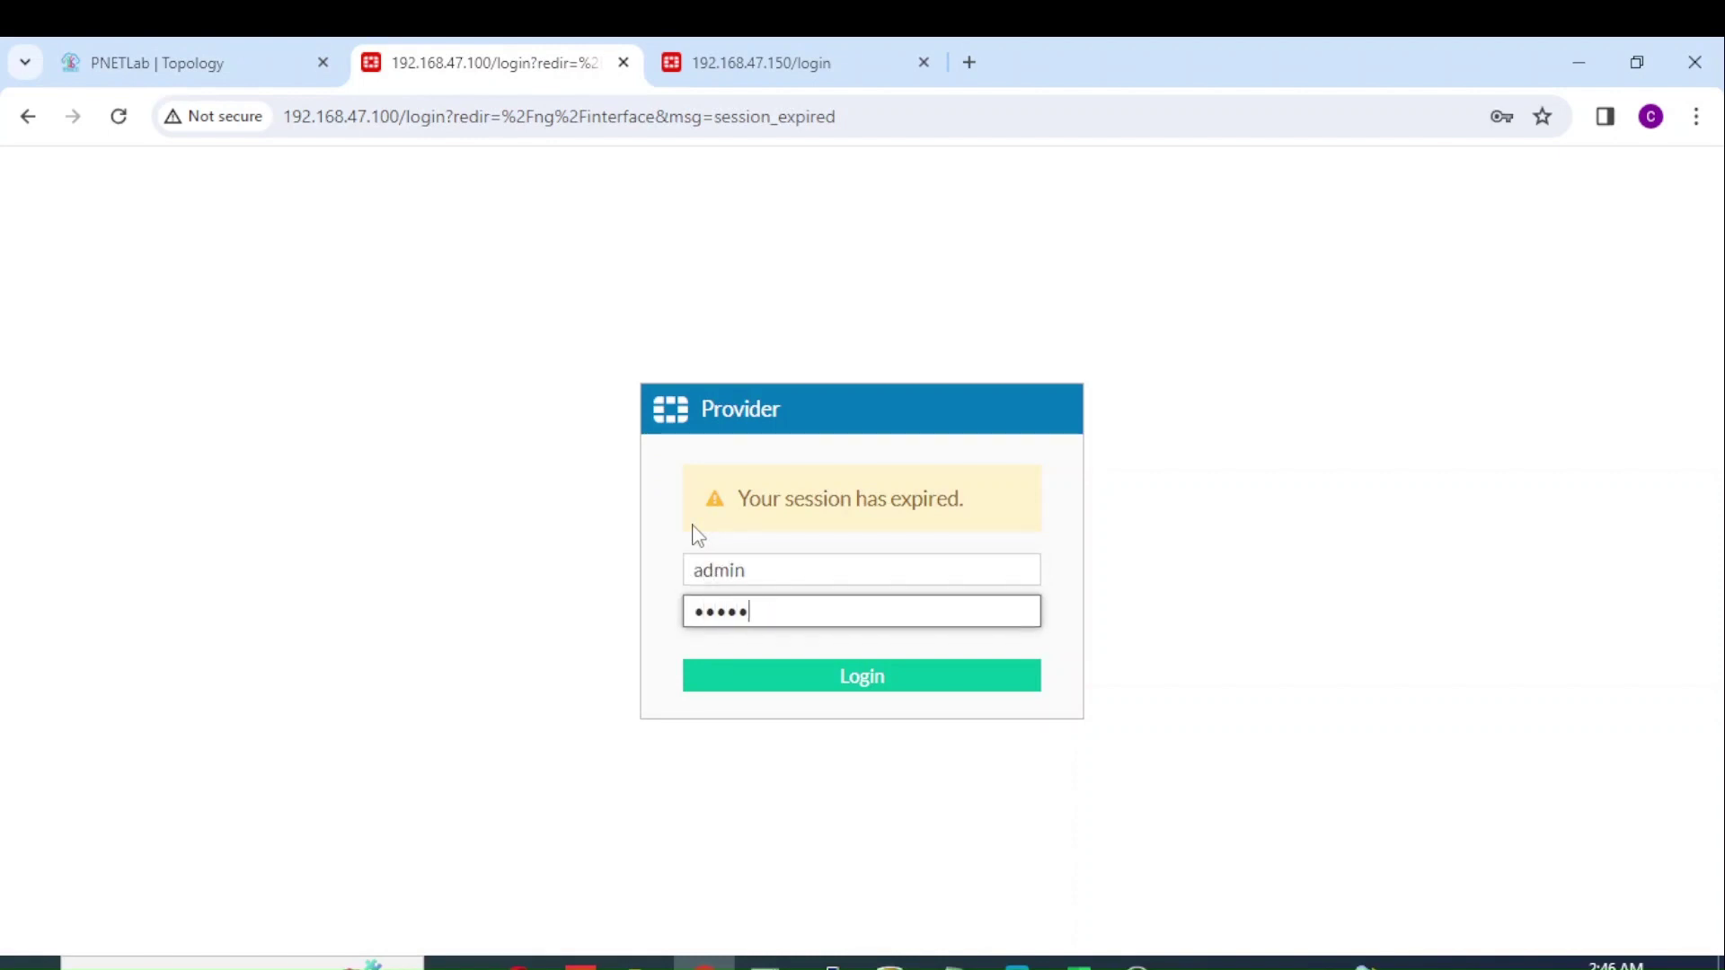
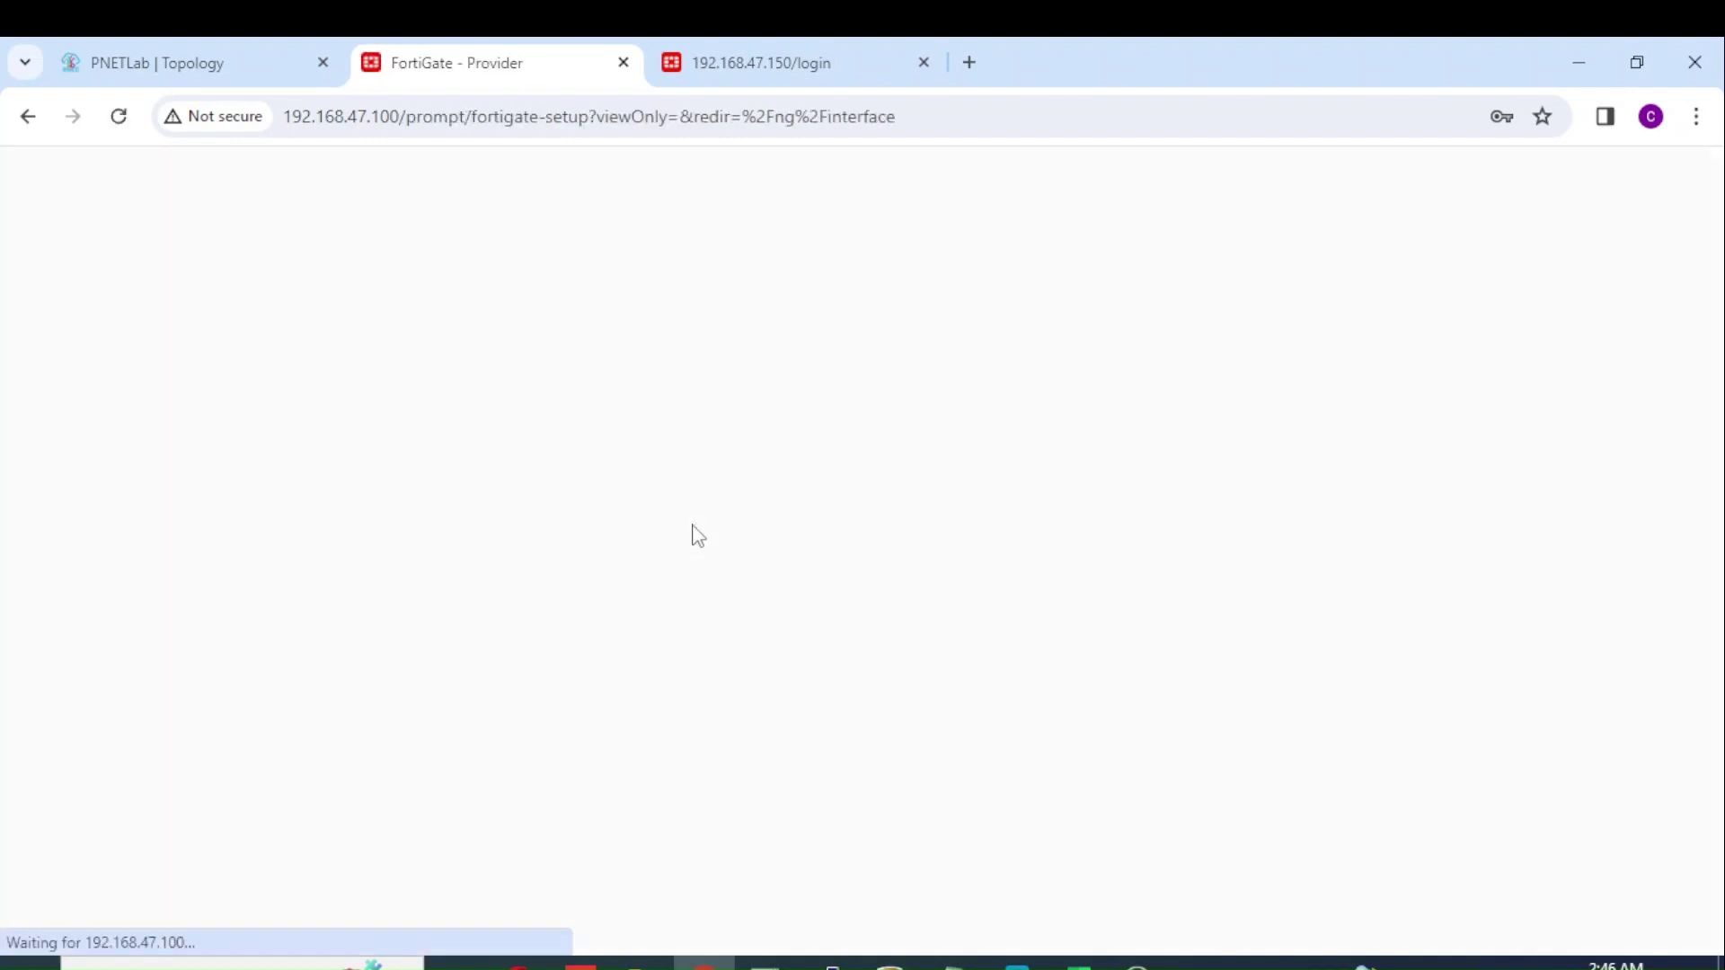
Step: Dismiss the password warning and view the Provider interfaces: port1 192.168.47.100/24, port2 10.0.254.1/24
click(1079, 474)
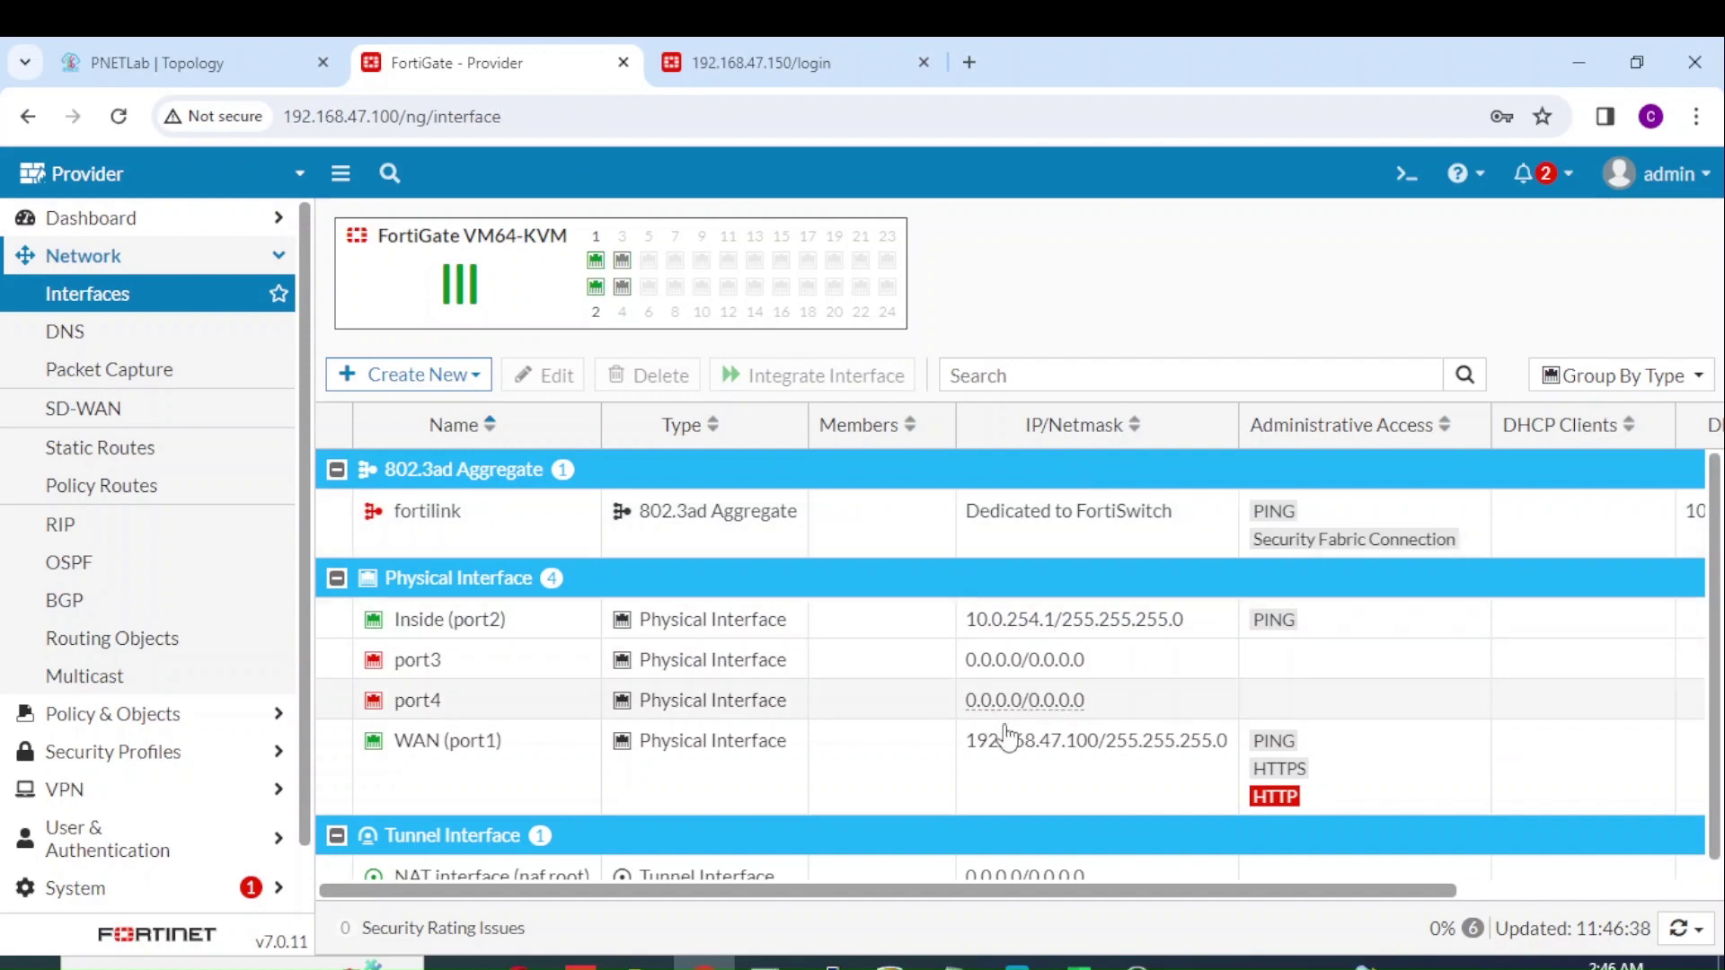
mouse_move(1025, 759)
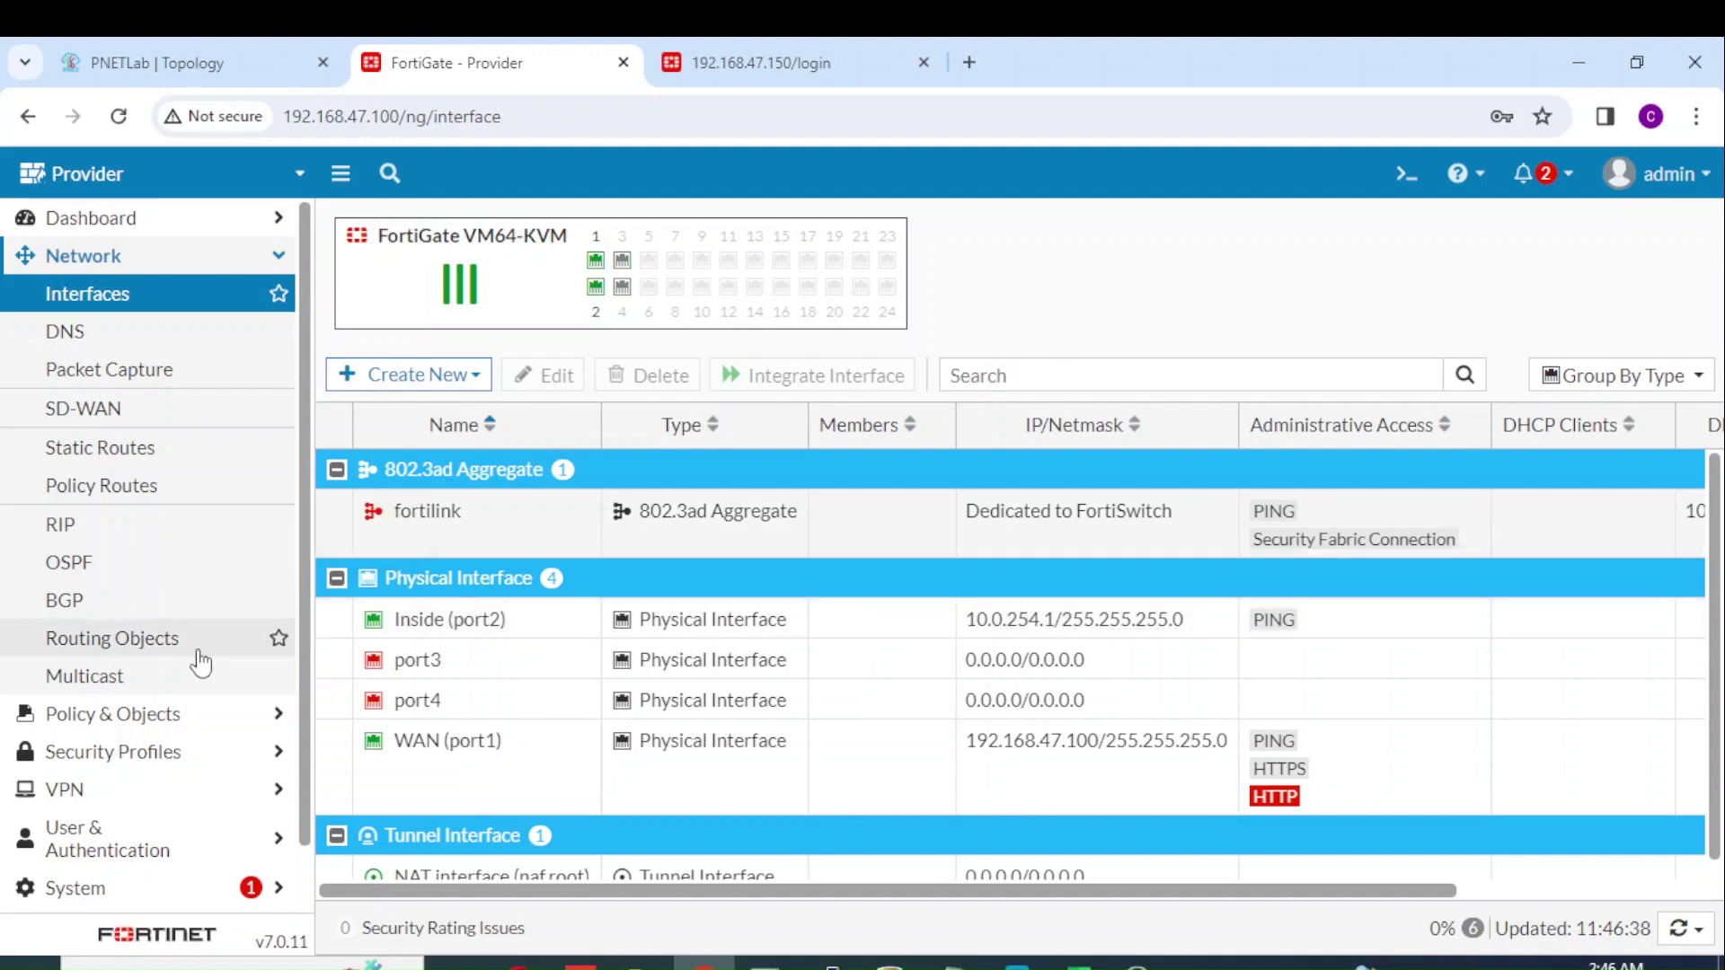
click(161, 793)
Step: Create a custom-template IPsec tunnel named 'IPsec to Client' and continue to its settings
click(191, 445)
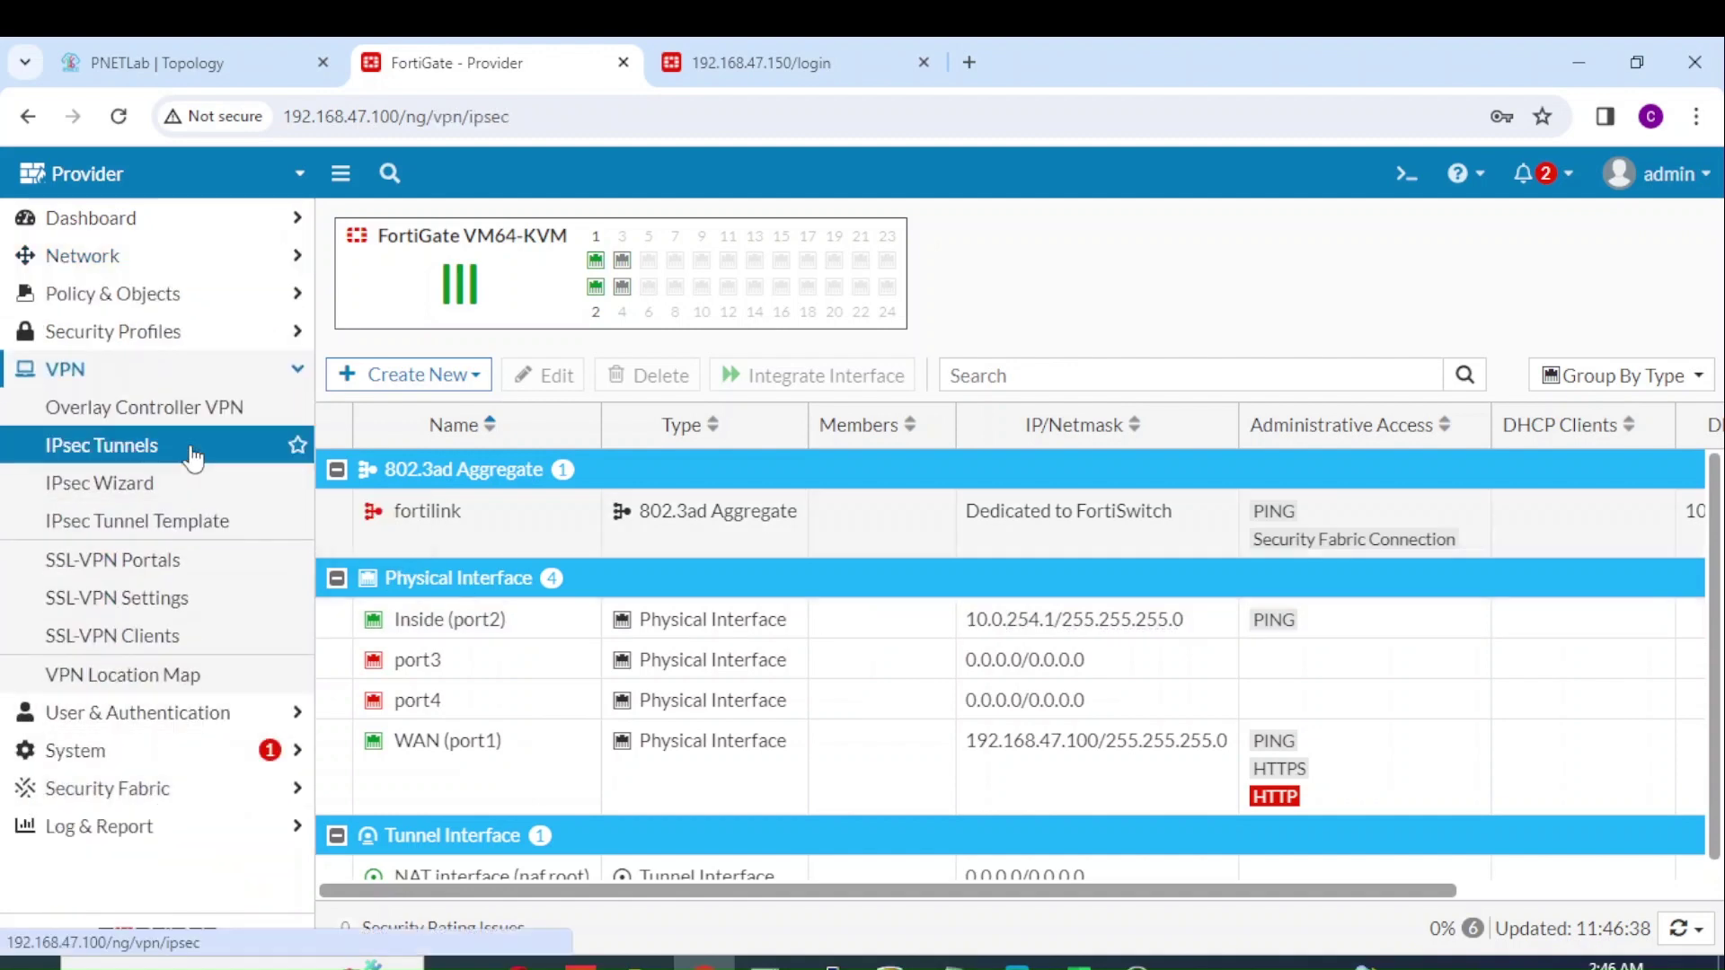
click(462, 227)
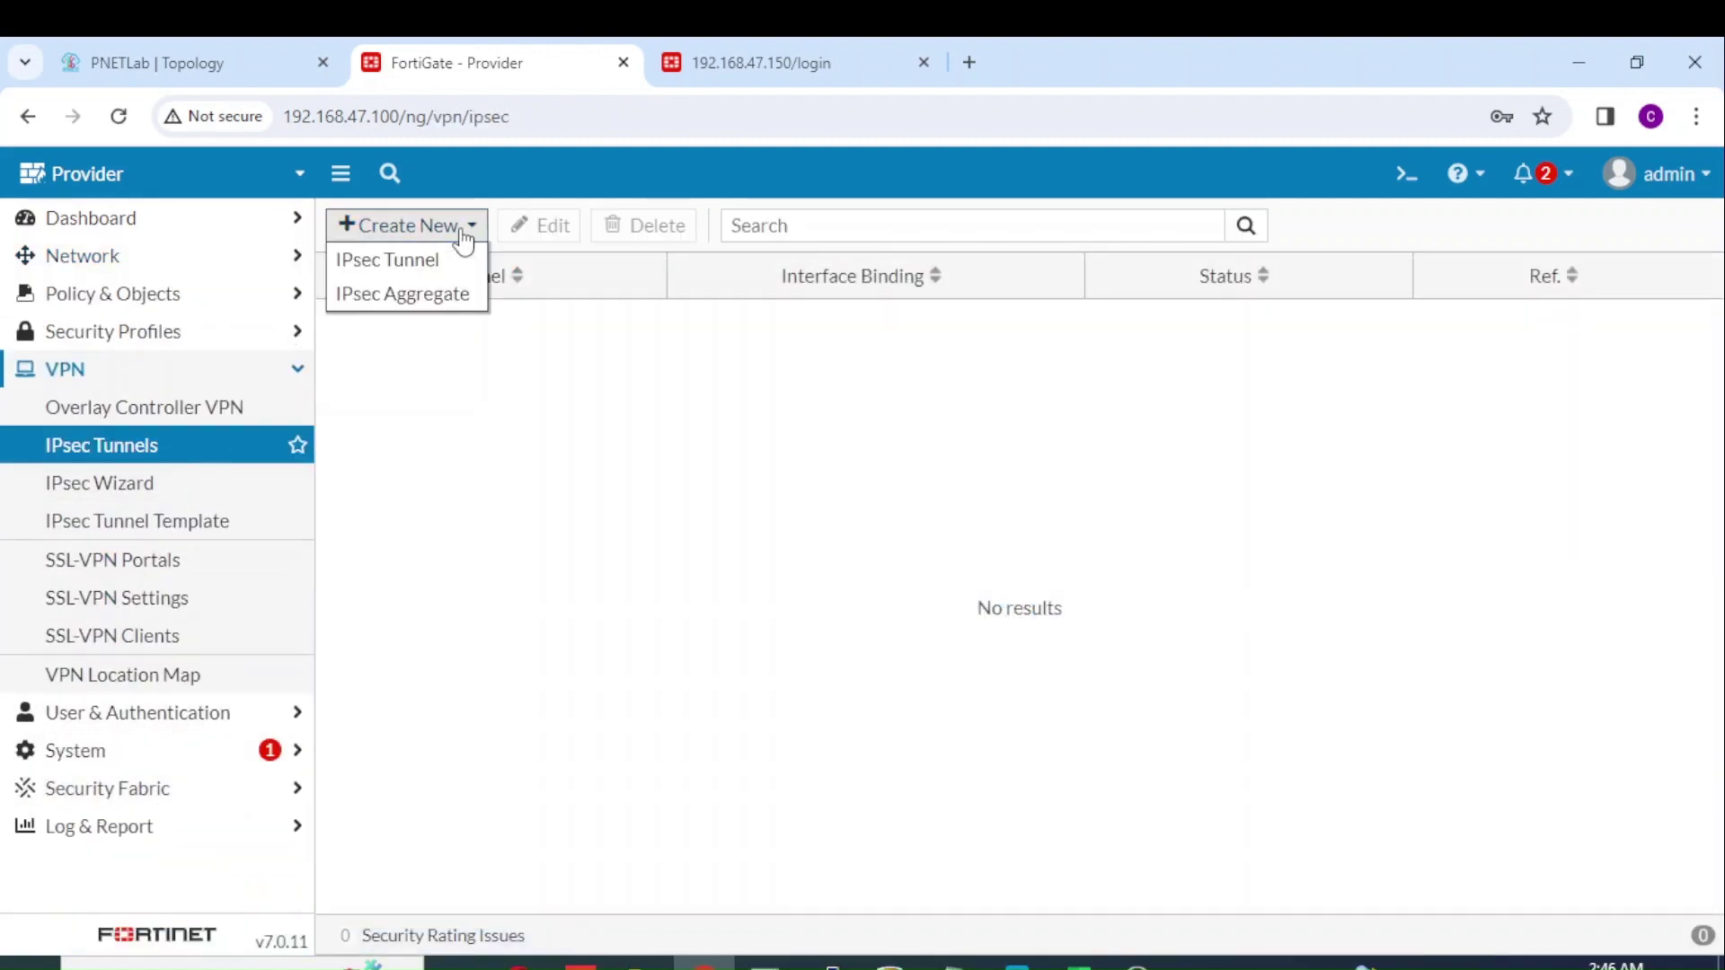
click(444, 263)
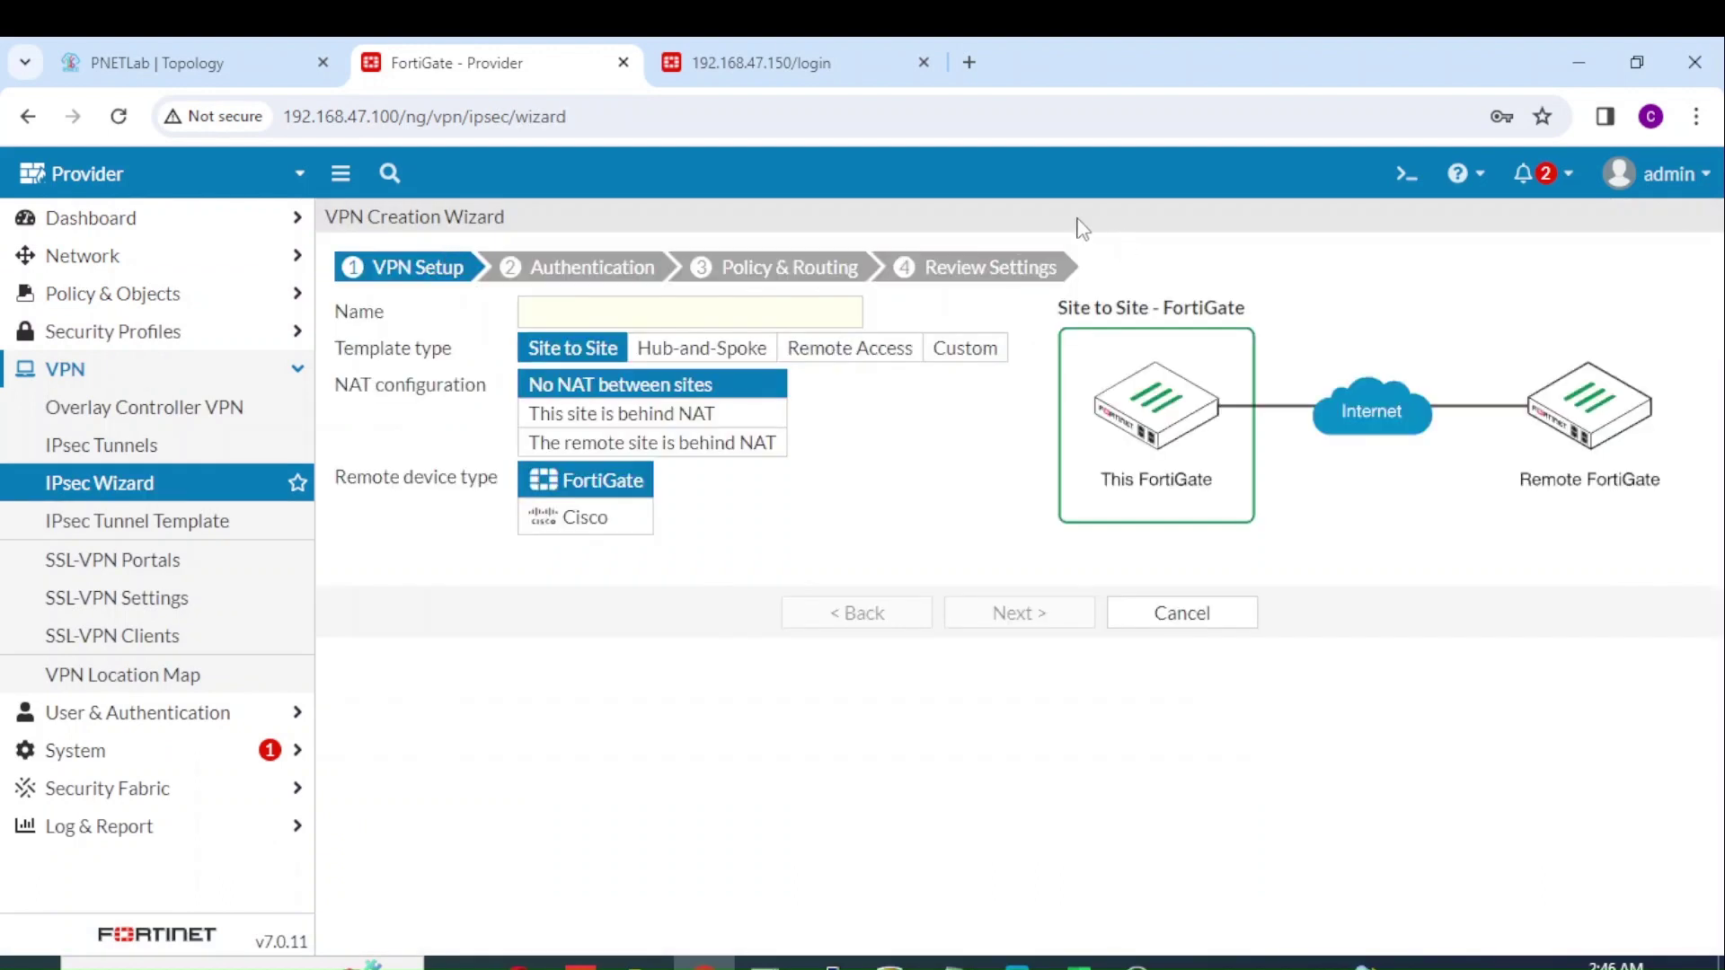
click(972, 361)
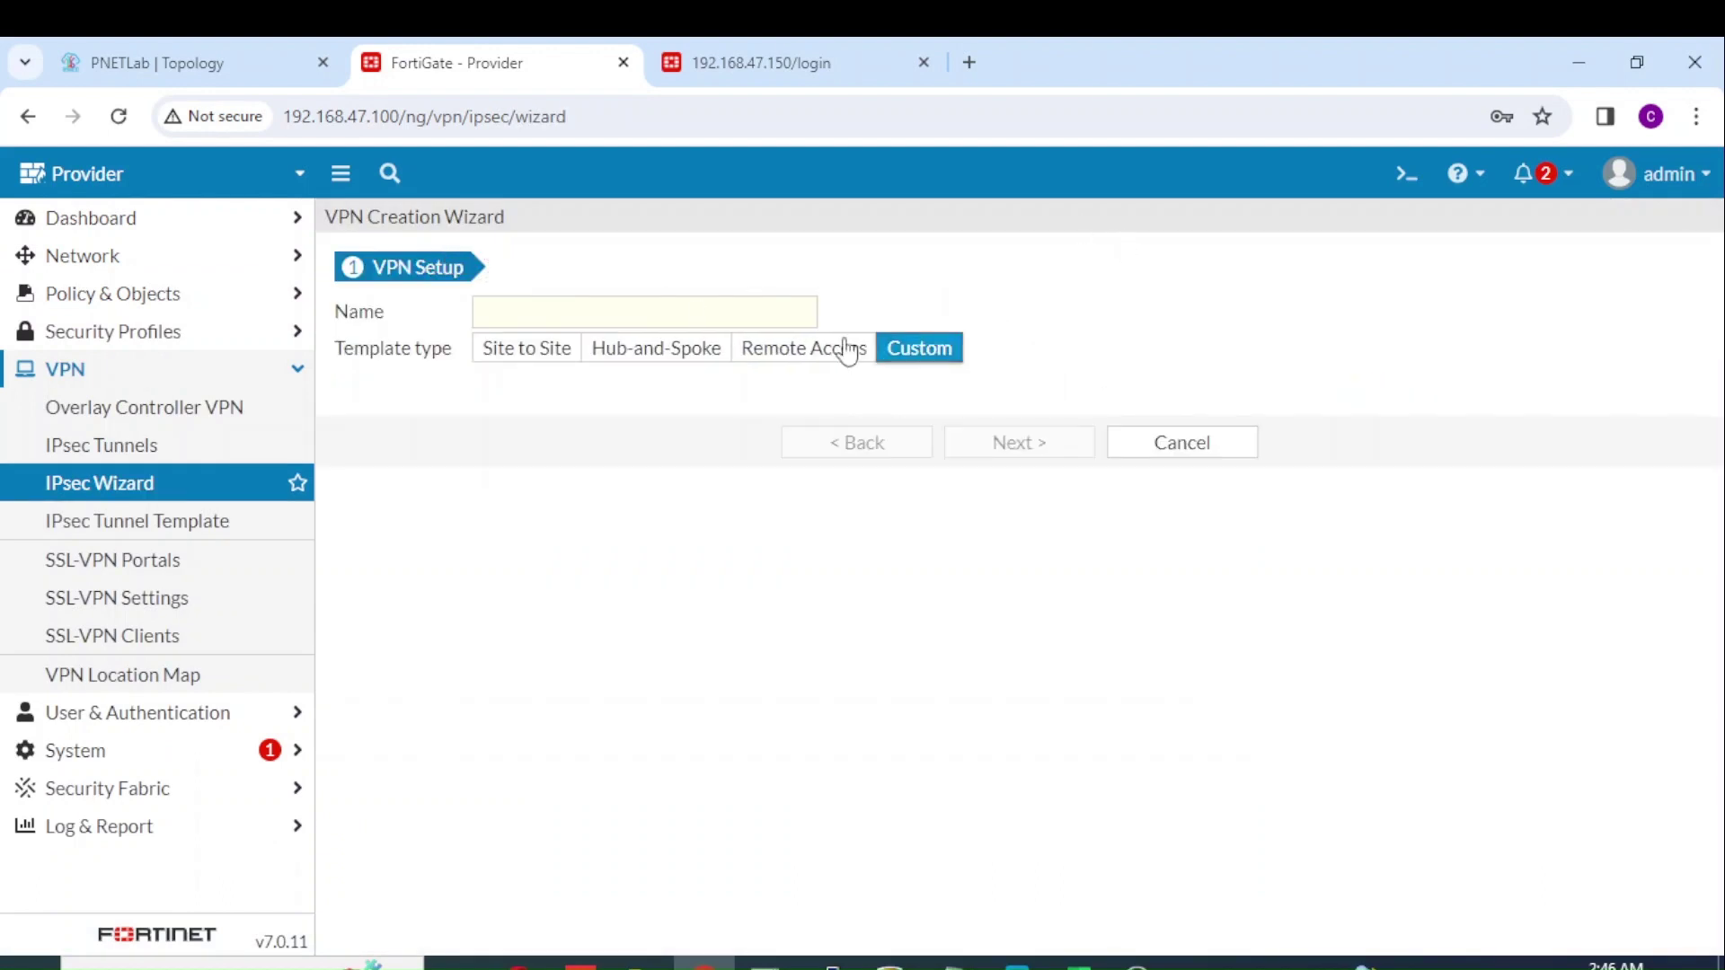
click(697, 312)
text(I)
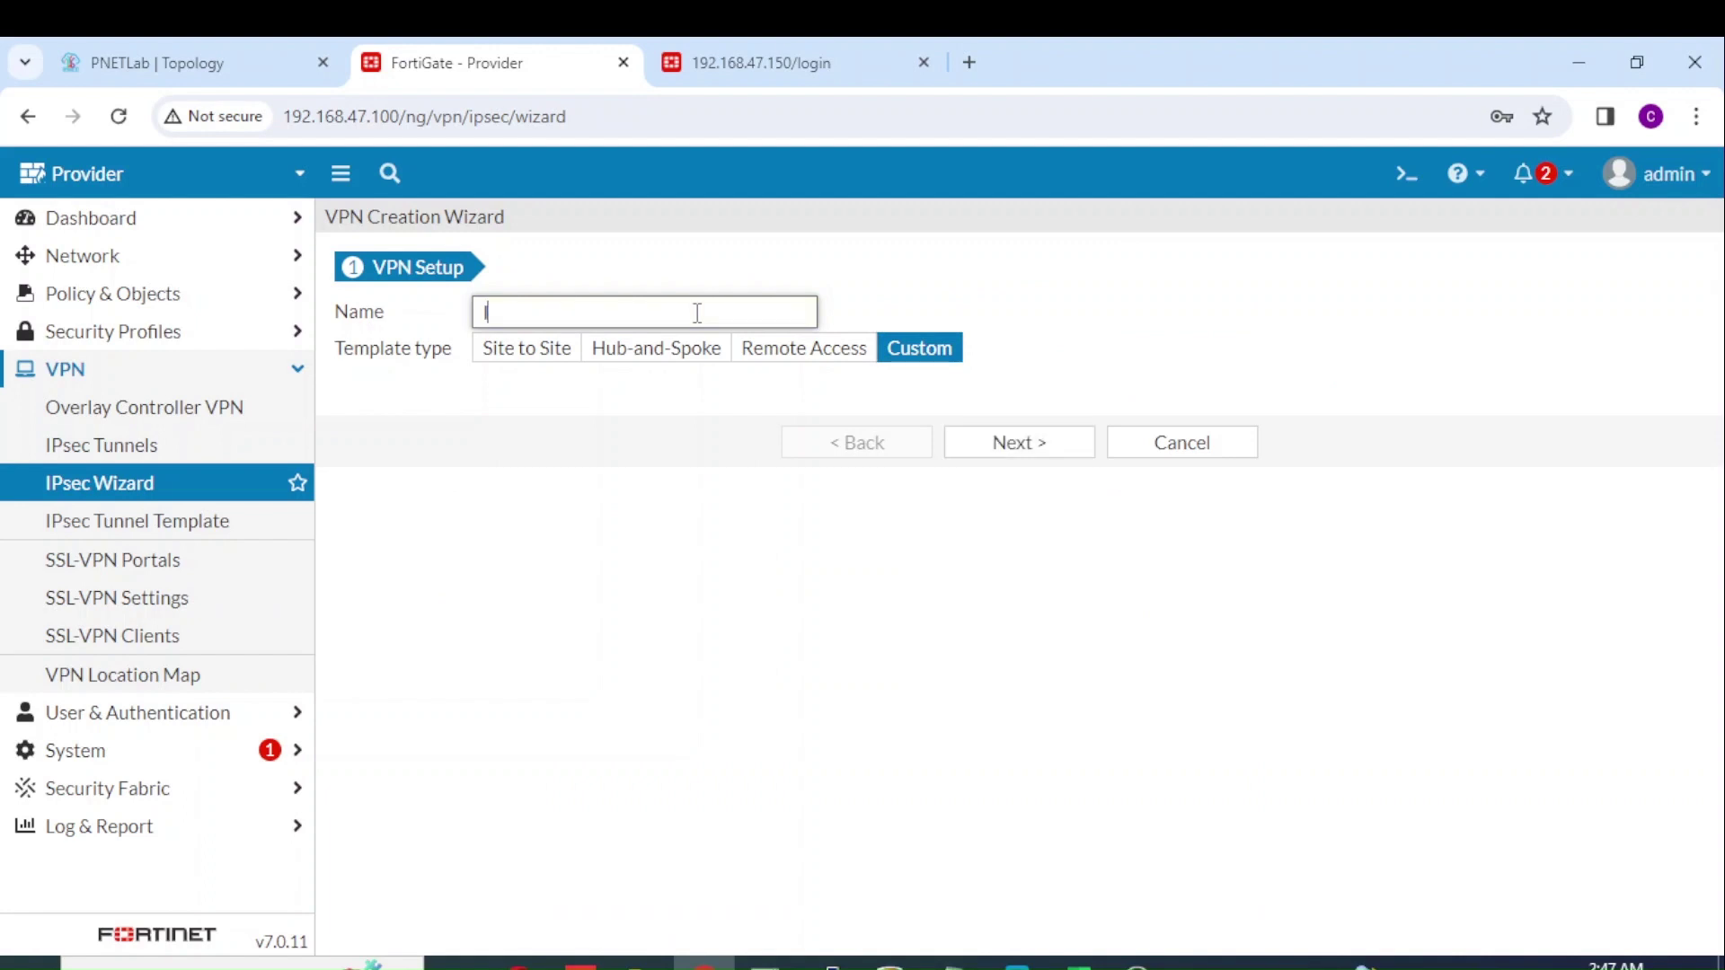
text(Psec to Client)
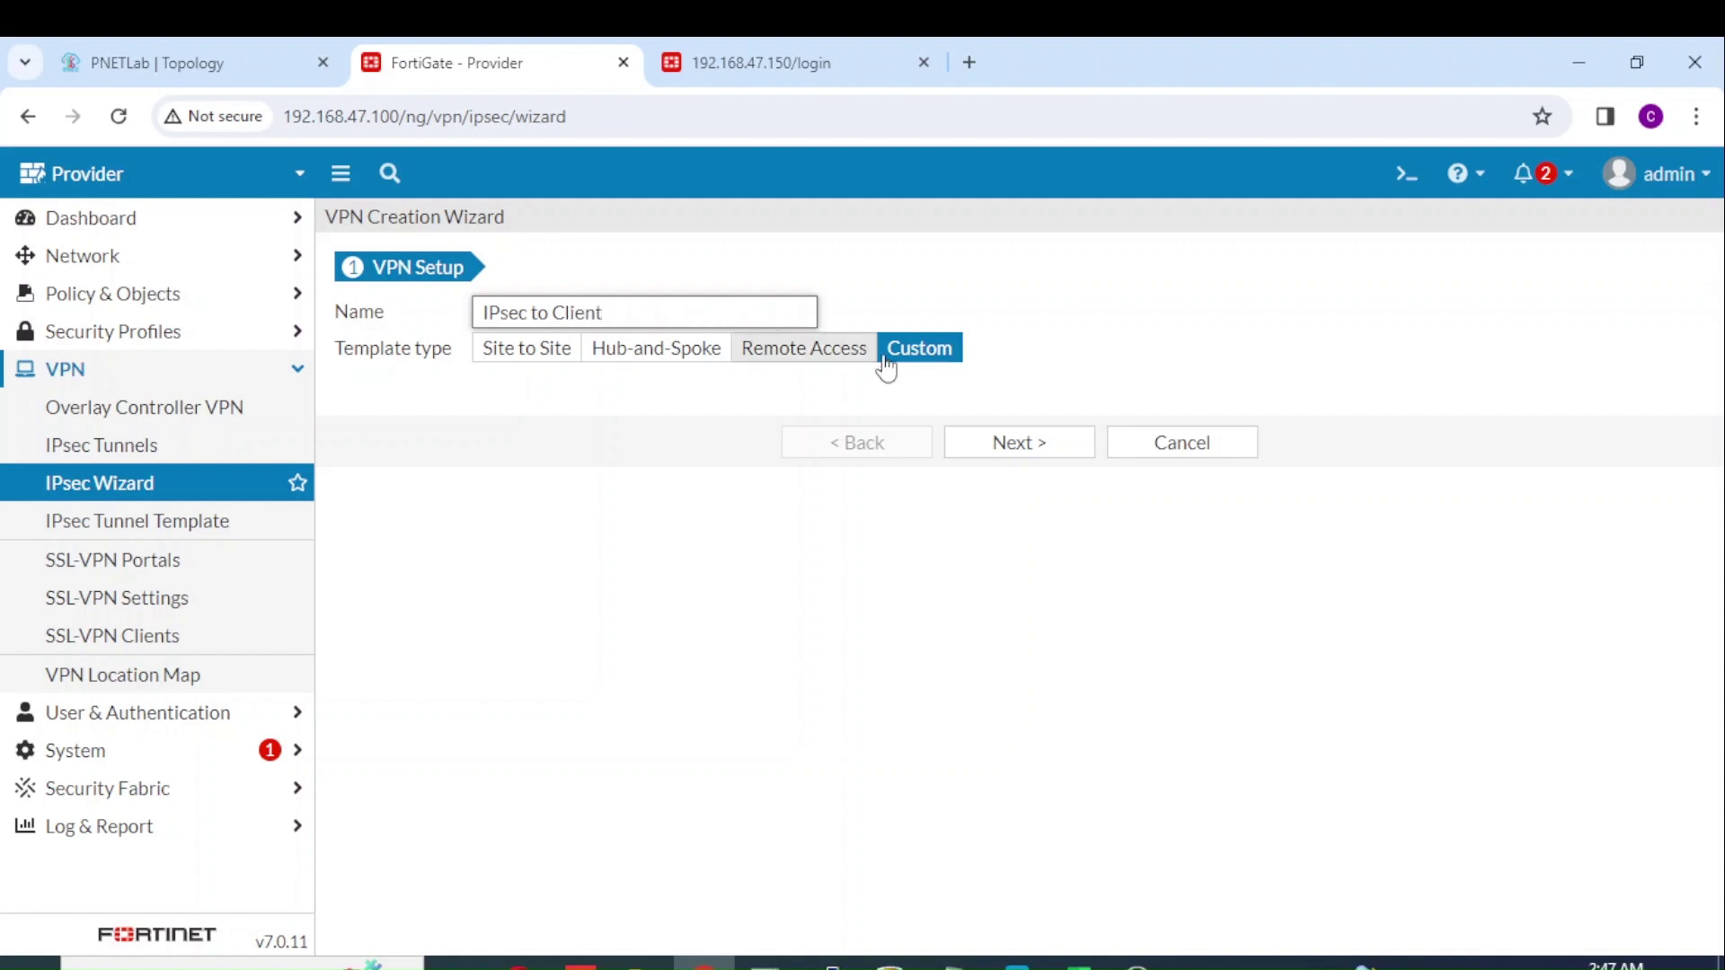
click(1011, 449)
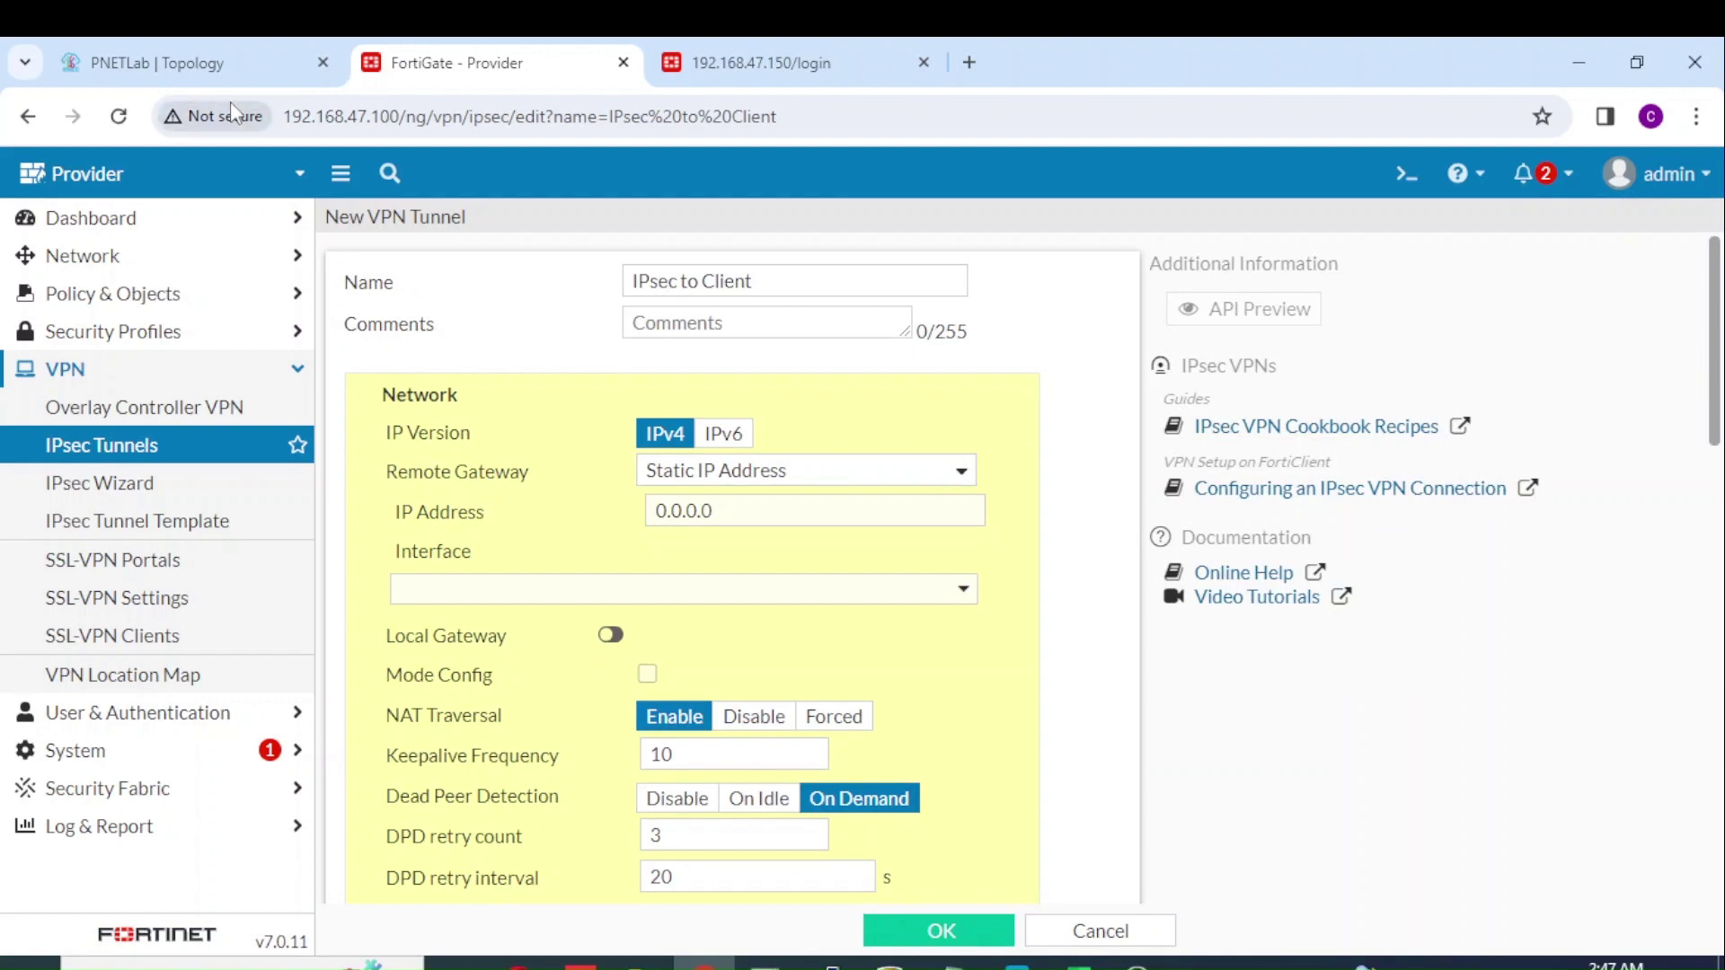
Step: After checking the lab topology, set the tunnel's Remote Gateway to Dialup User
click(226, 68)
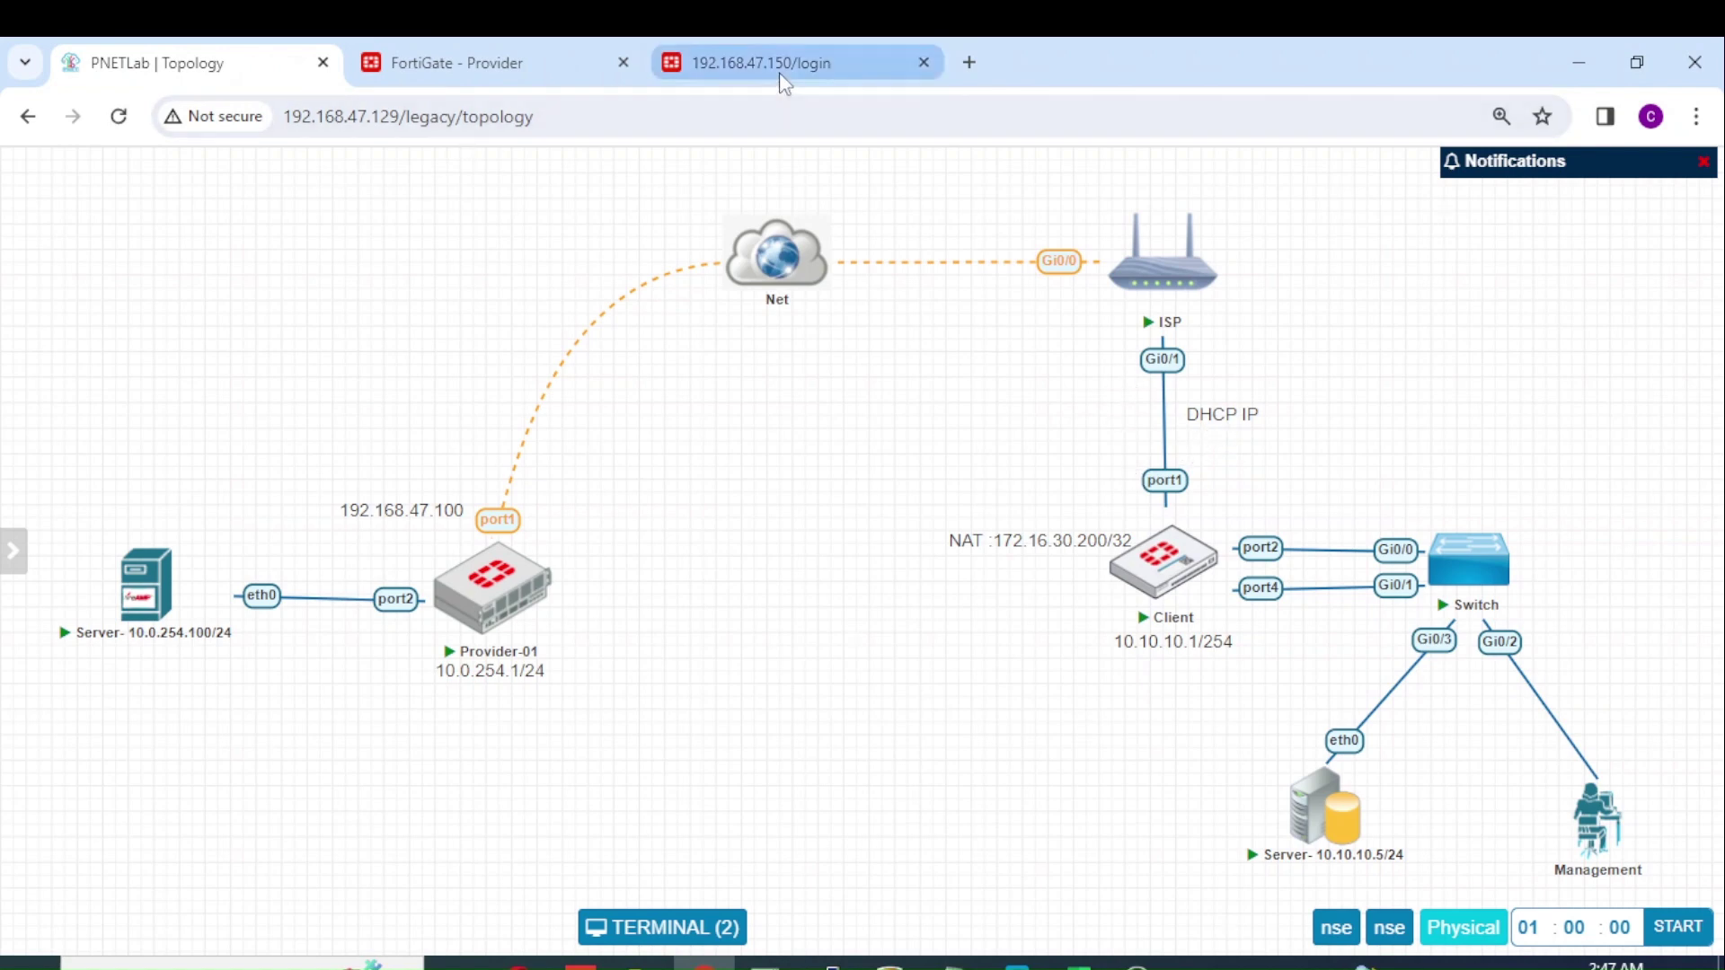
click(493, 66)
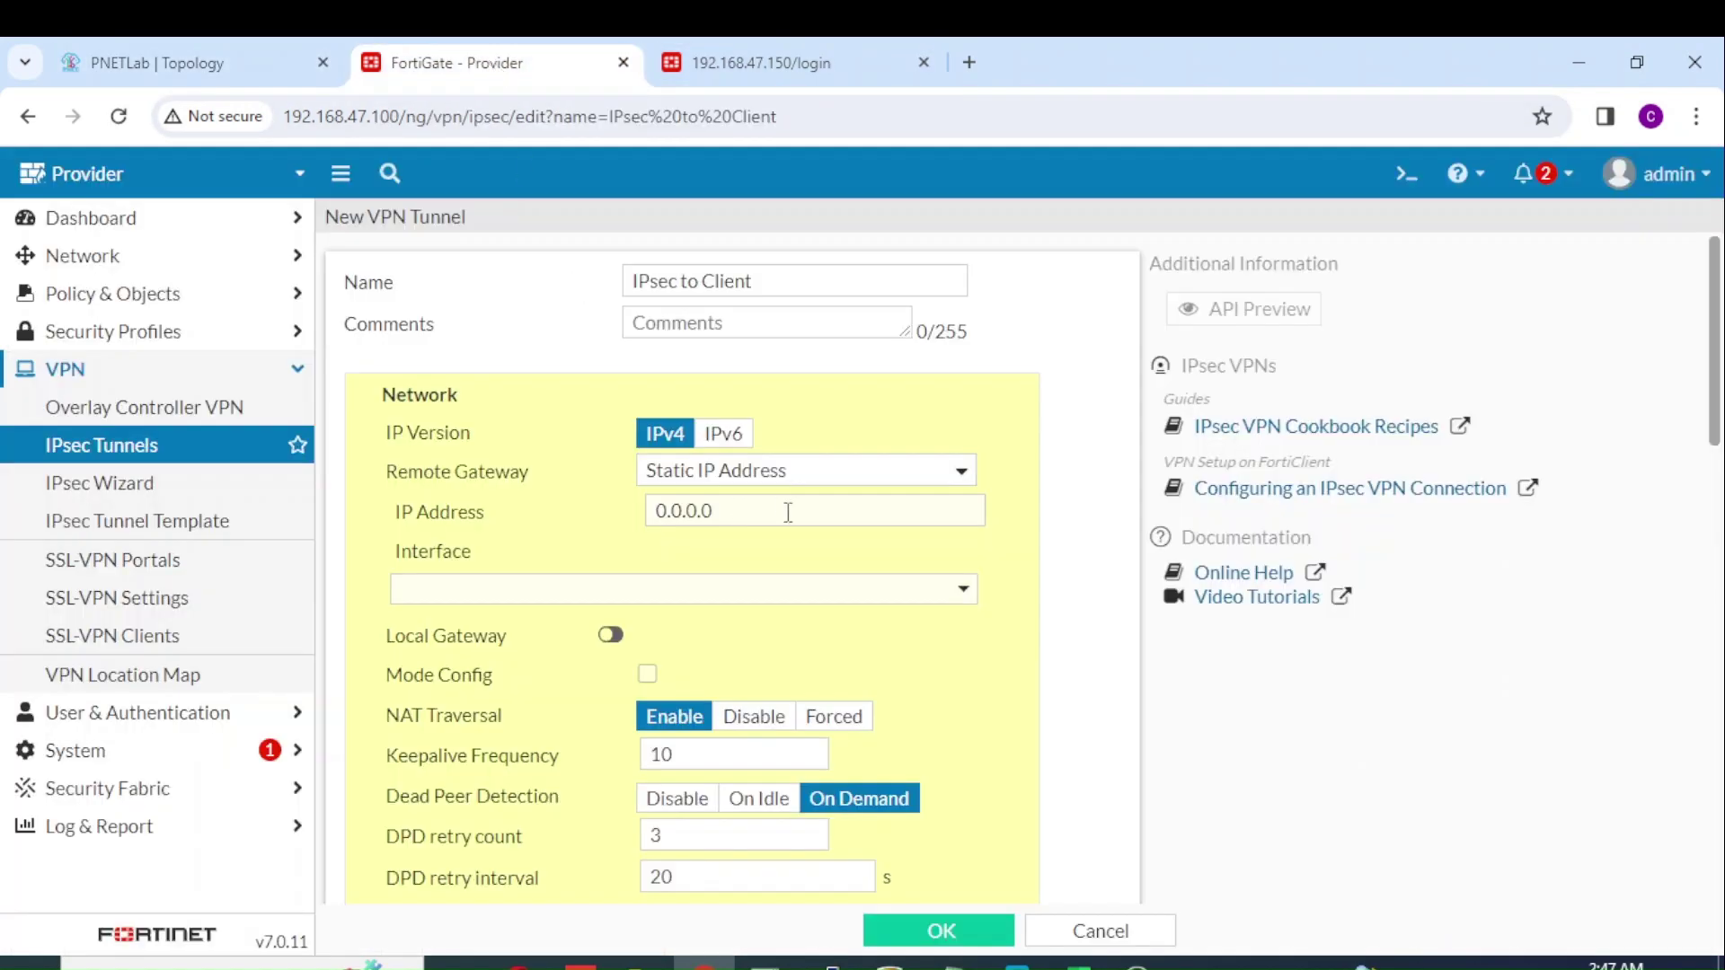
click(832, 474)
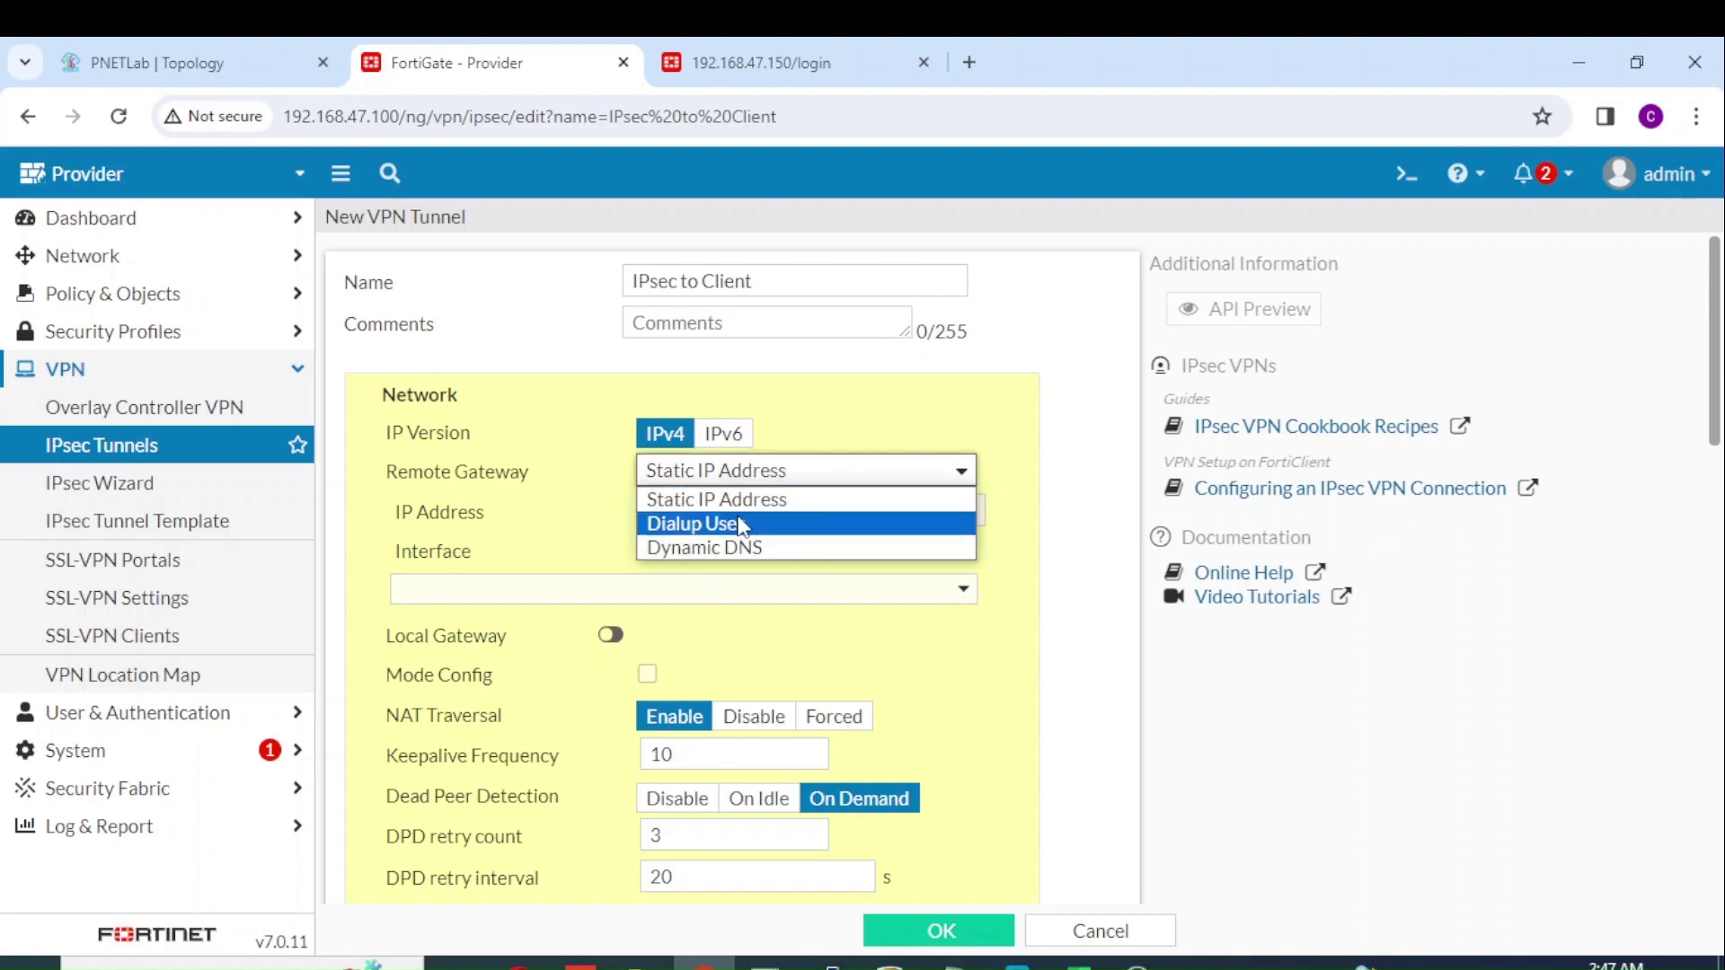
click(687, 526)
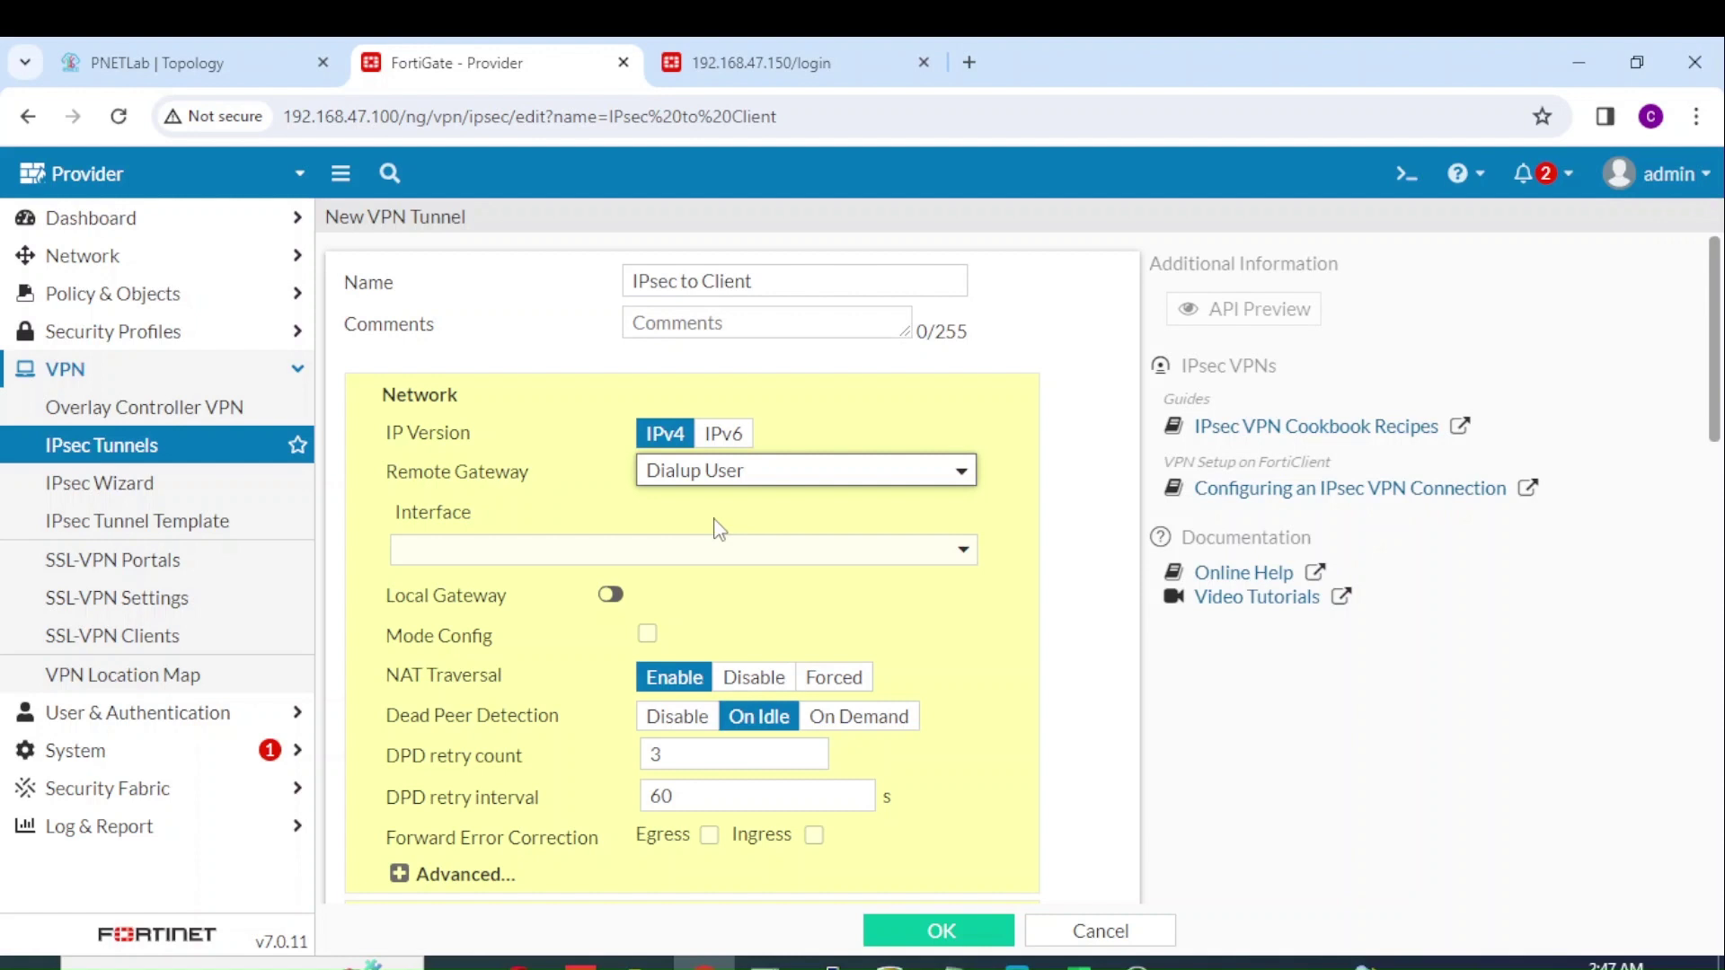
click(709, 550)
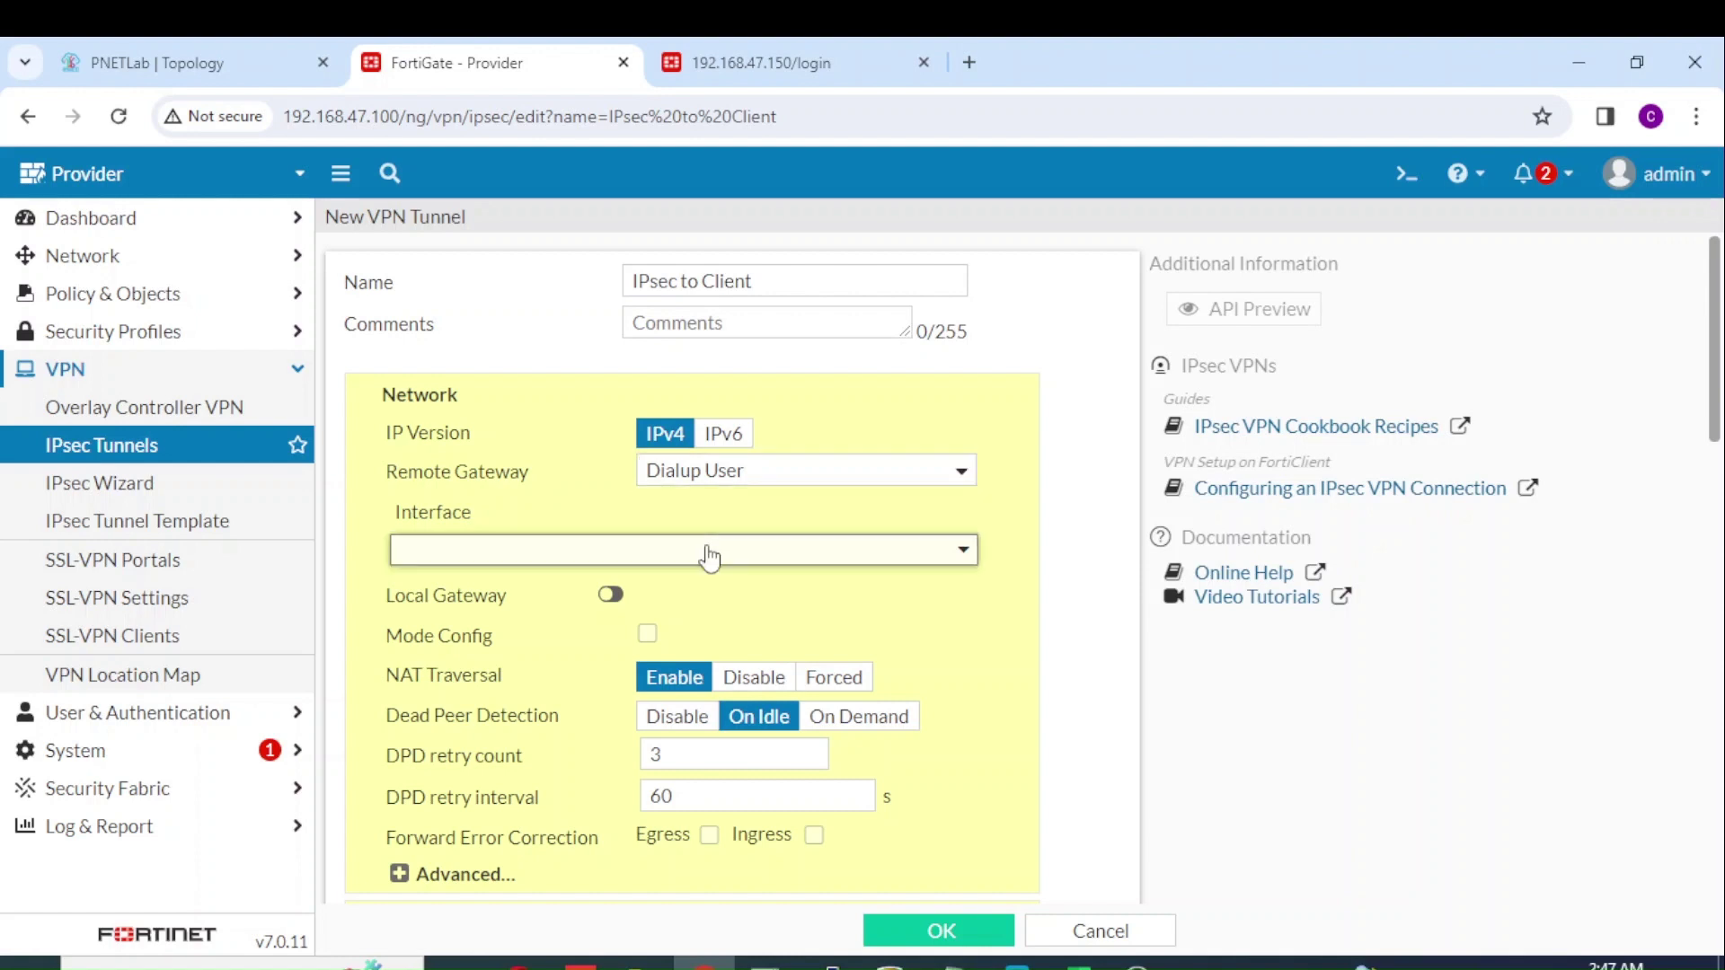
Step: Bind the tunnel to WAN (port1) and enter the pre-shared key
click(632, 665)
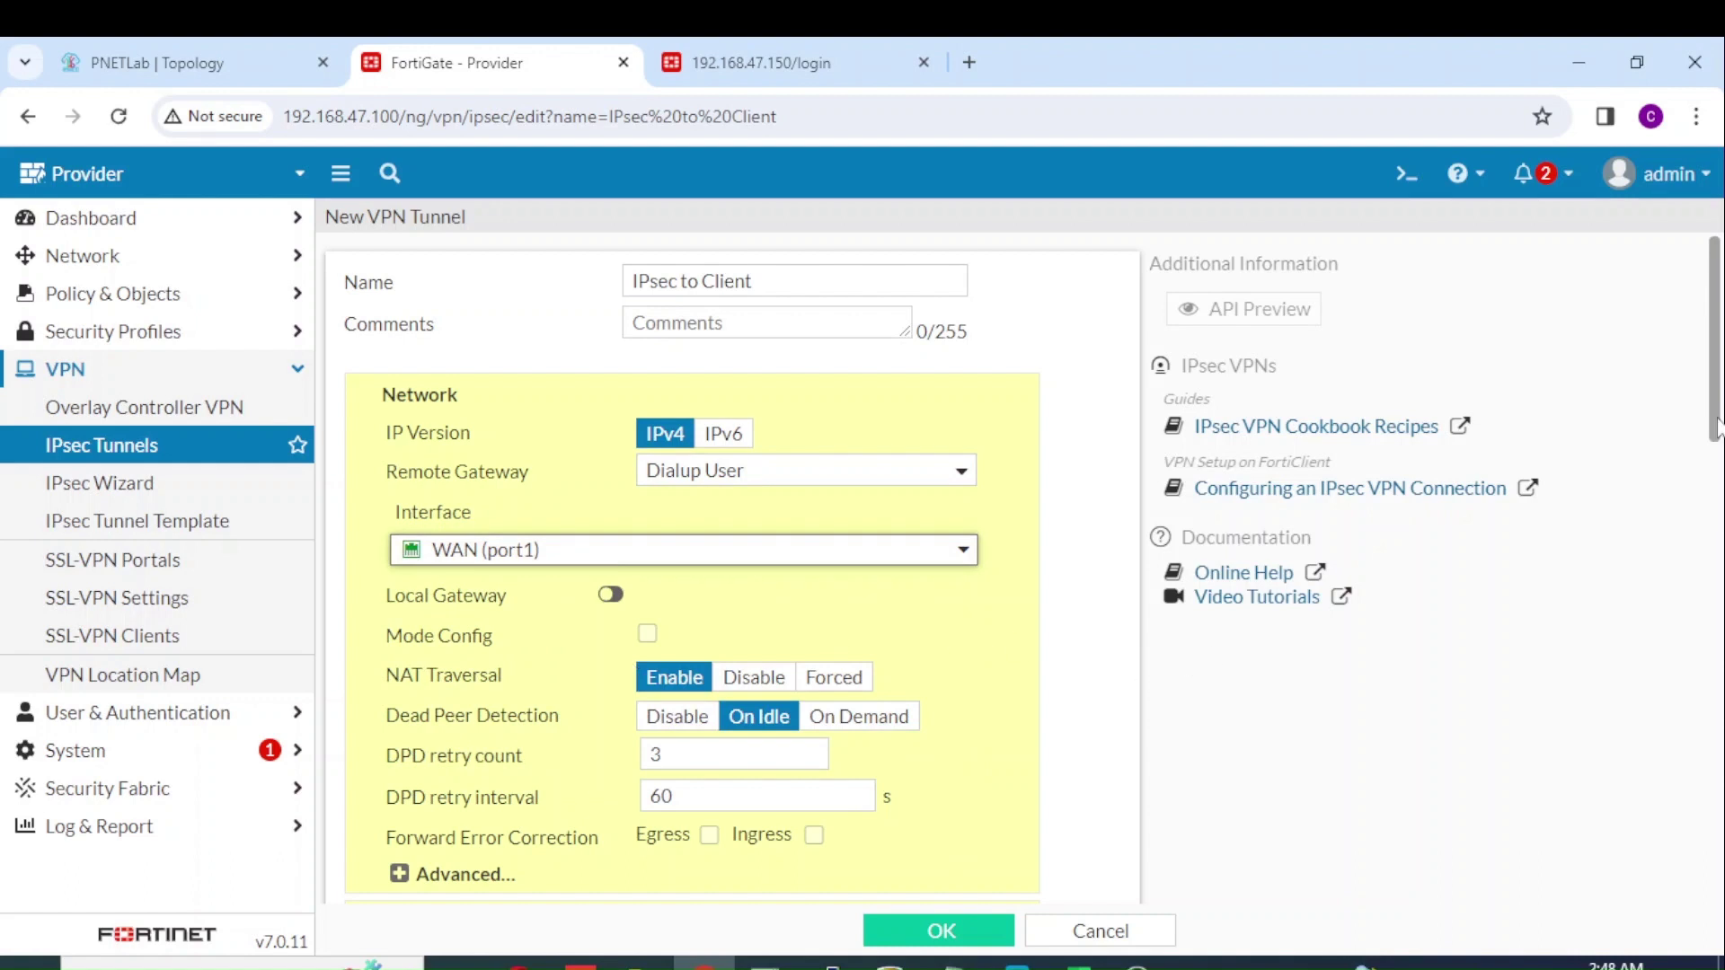
drag(1718, 427, 1719, 548)
click(945, 626)
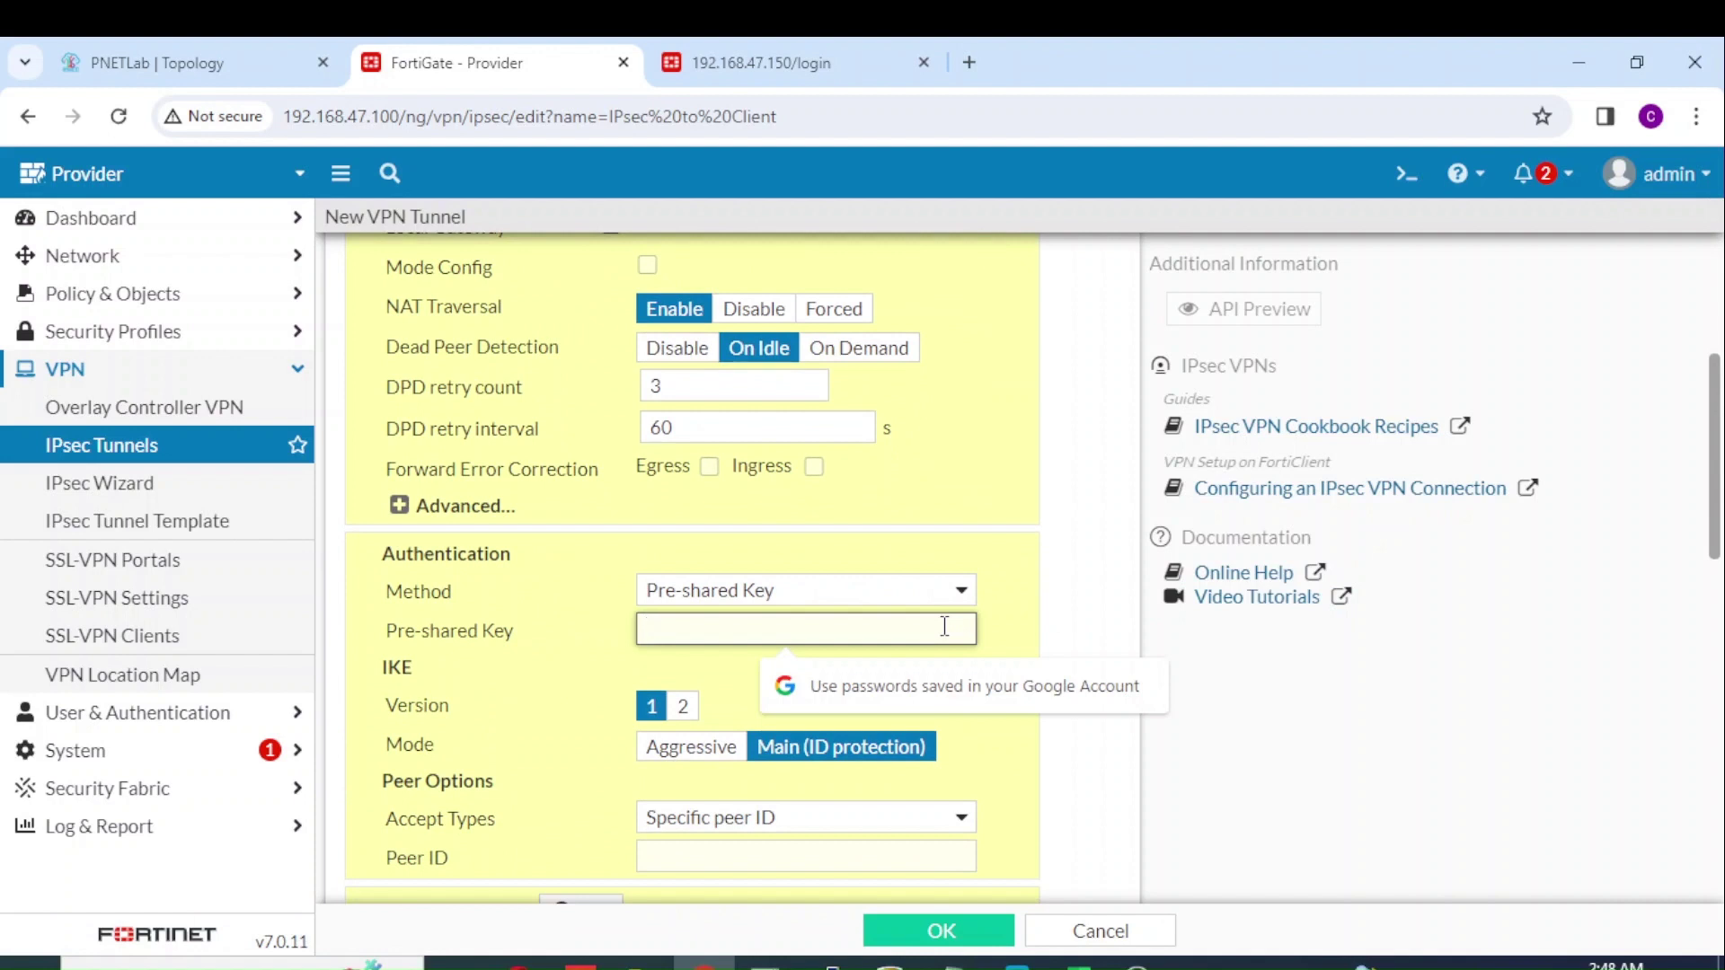
text(123456)
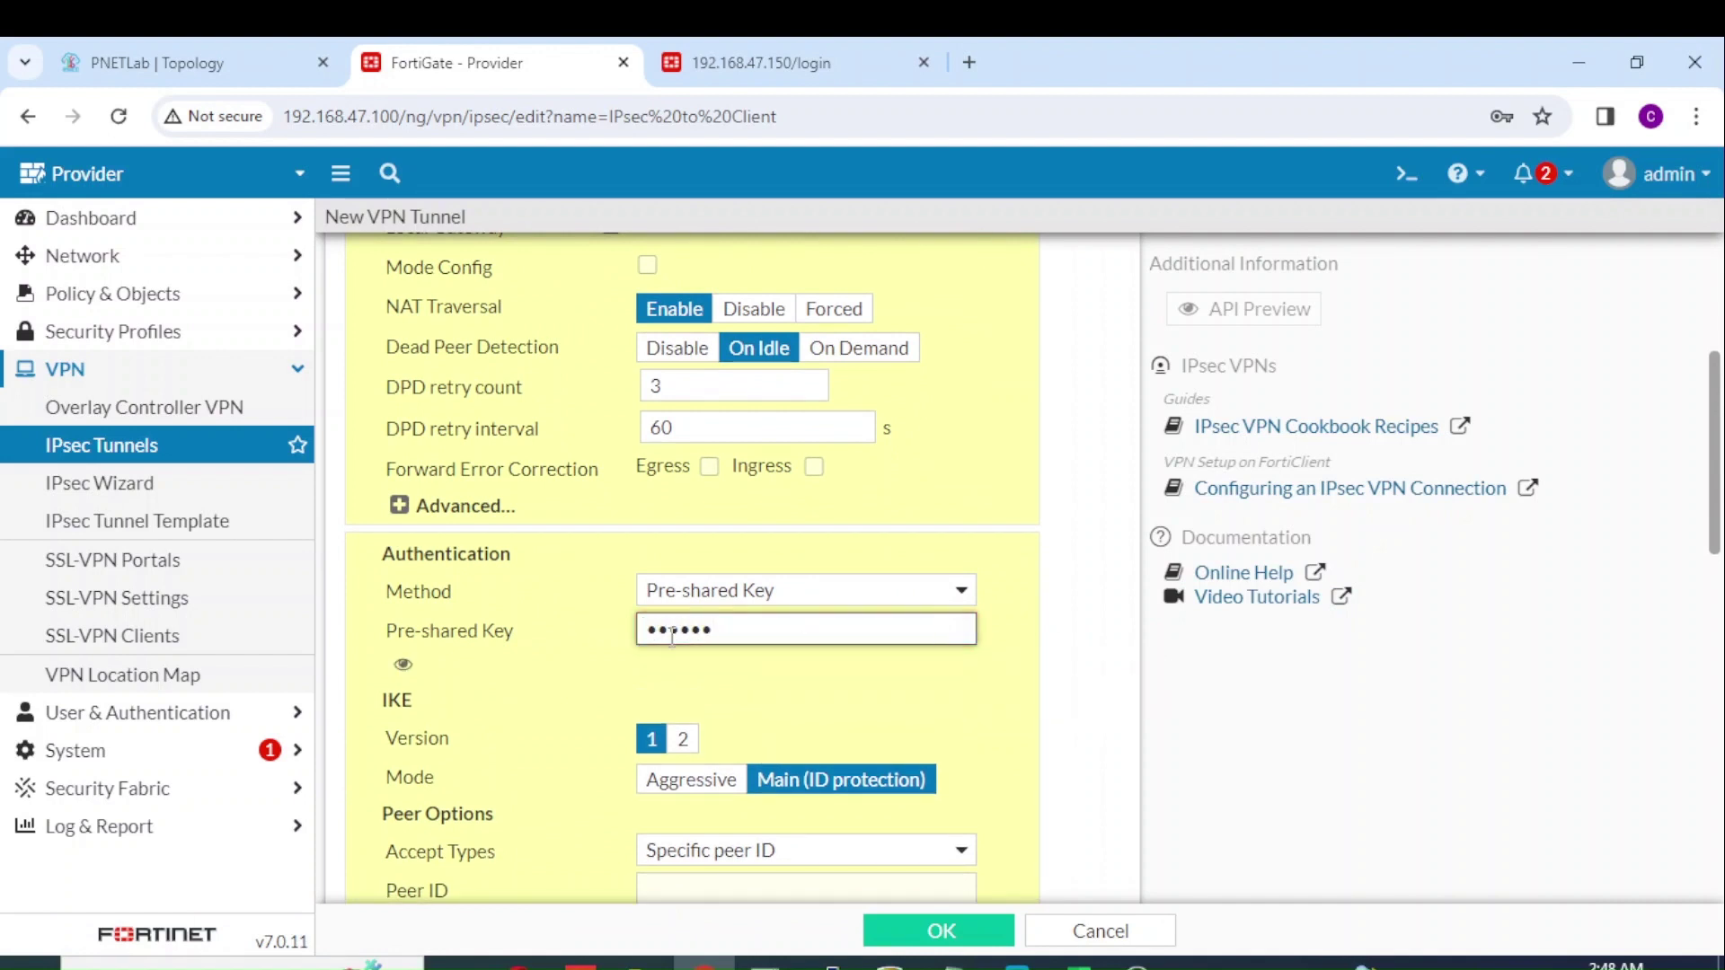
click(405, 665)
click(404, 665)
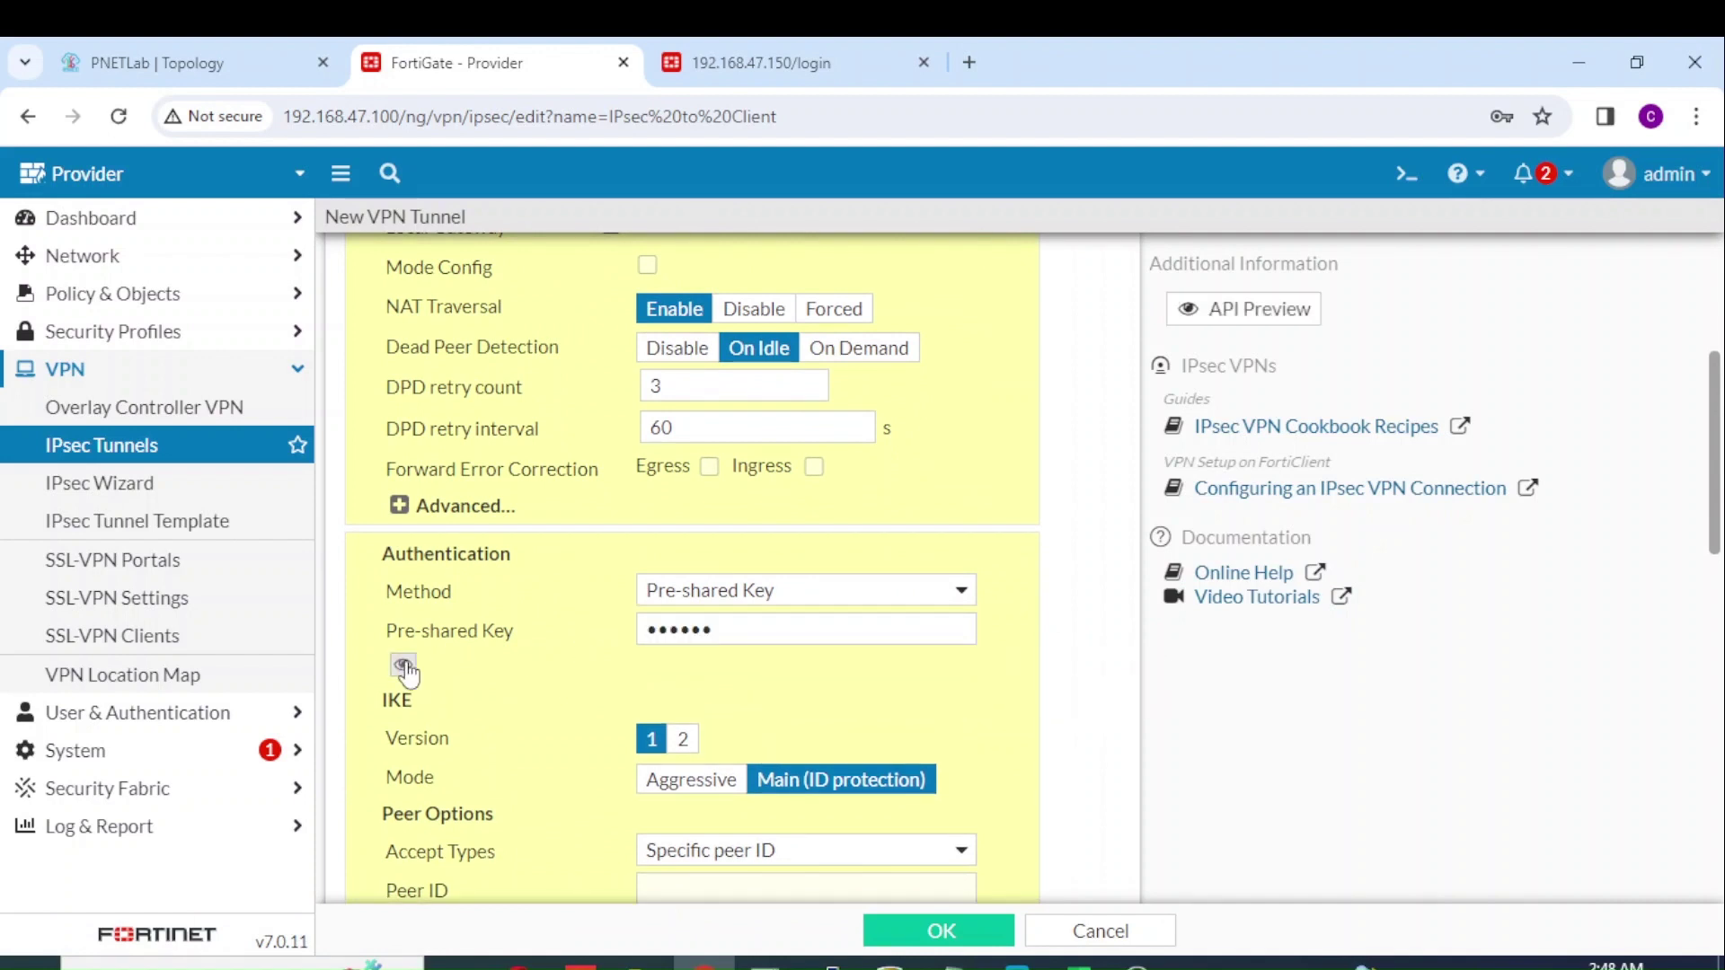
Step: Switch authentication to IKE version 2 and set Accept Types to Any peer ID
drag(1714, 543, 1718, 595)
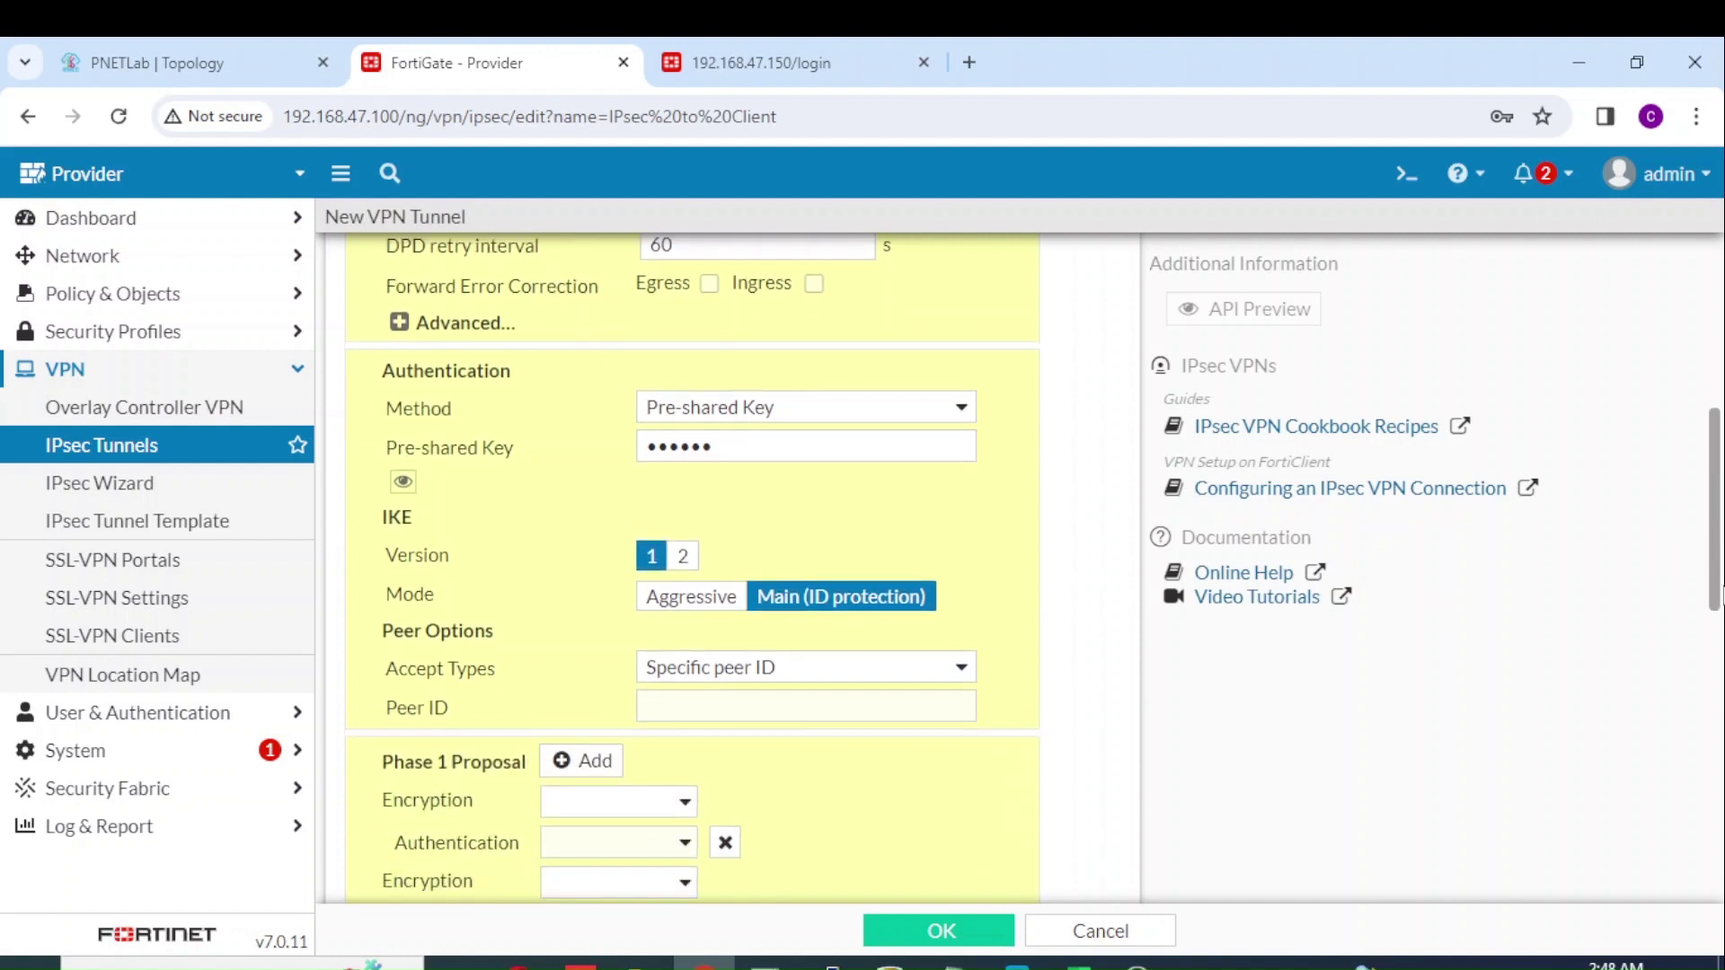
click(683, 556)
click(753, 557)
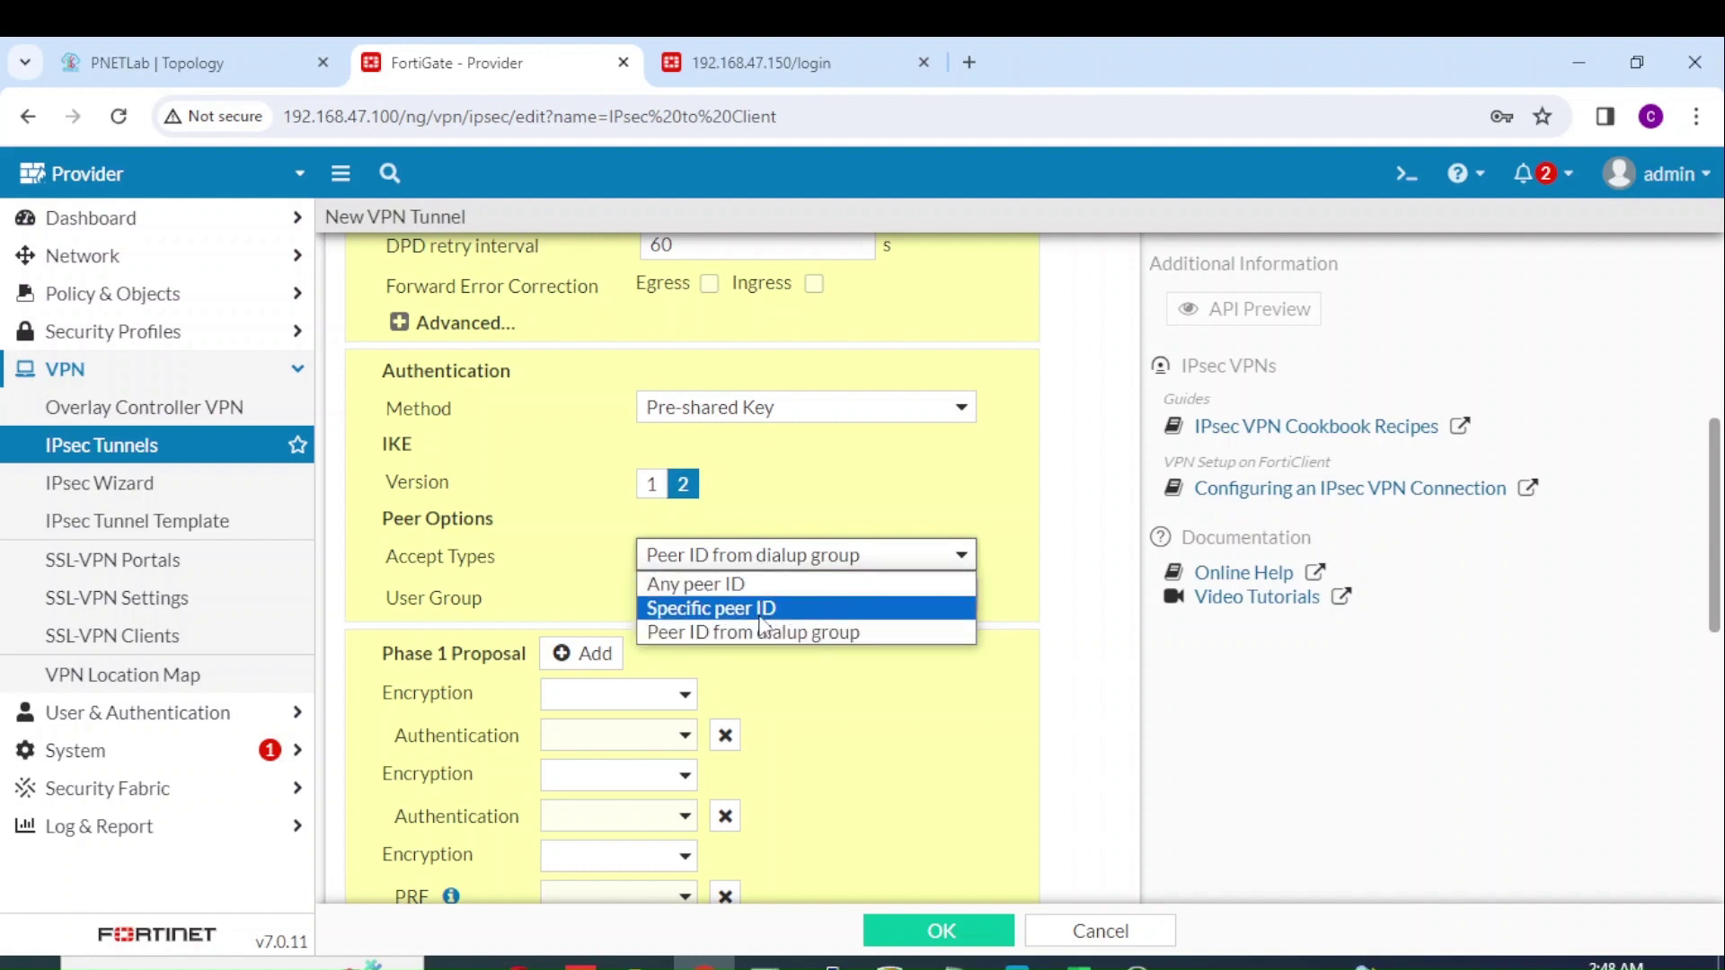
click(771, 586)
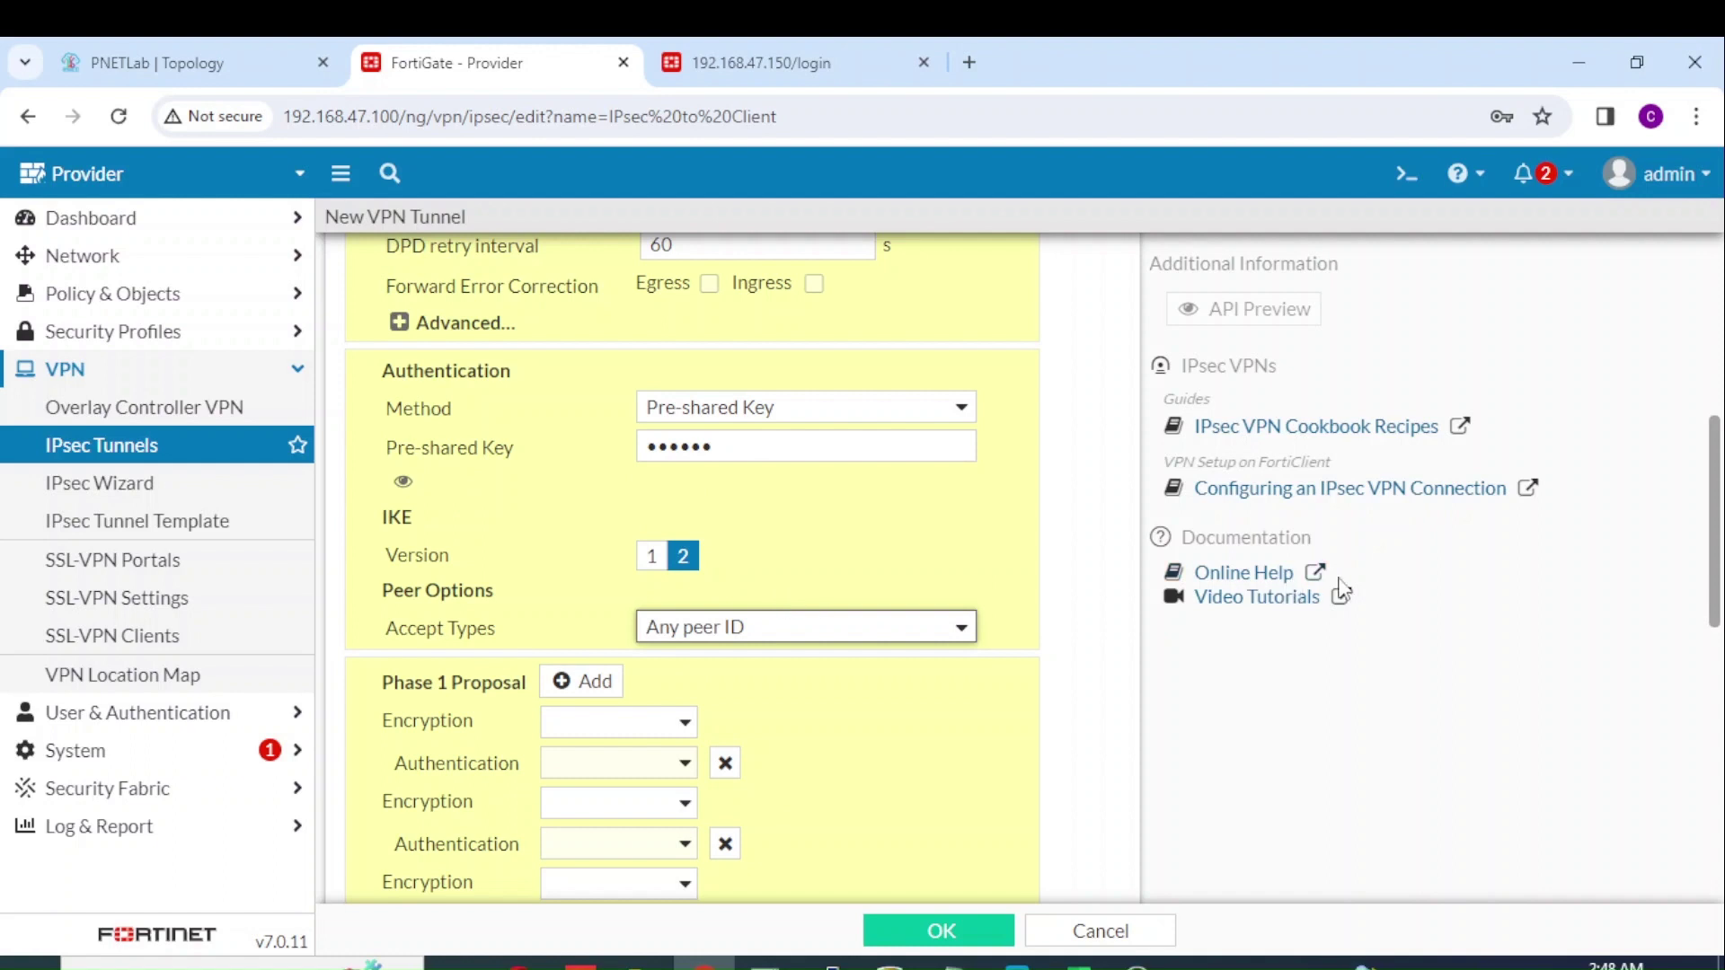
scroll(1718, 483, down, 2)
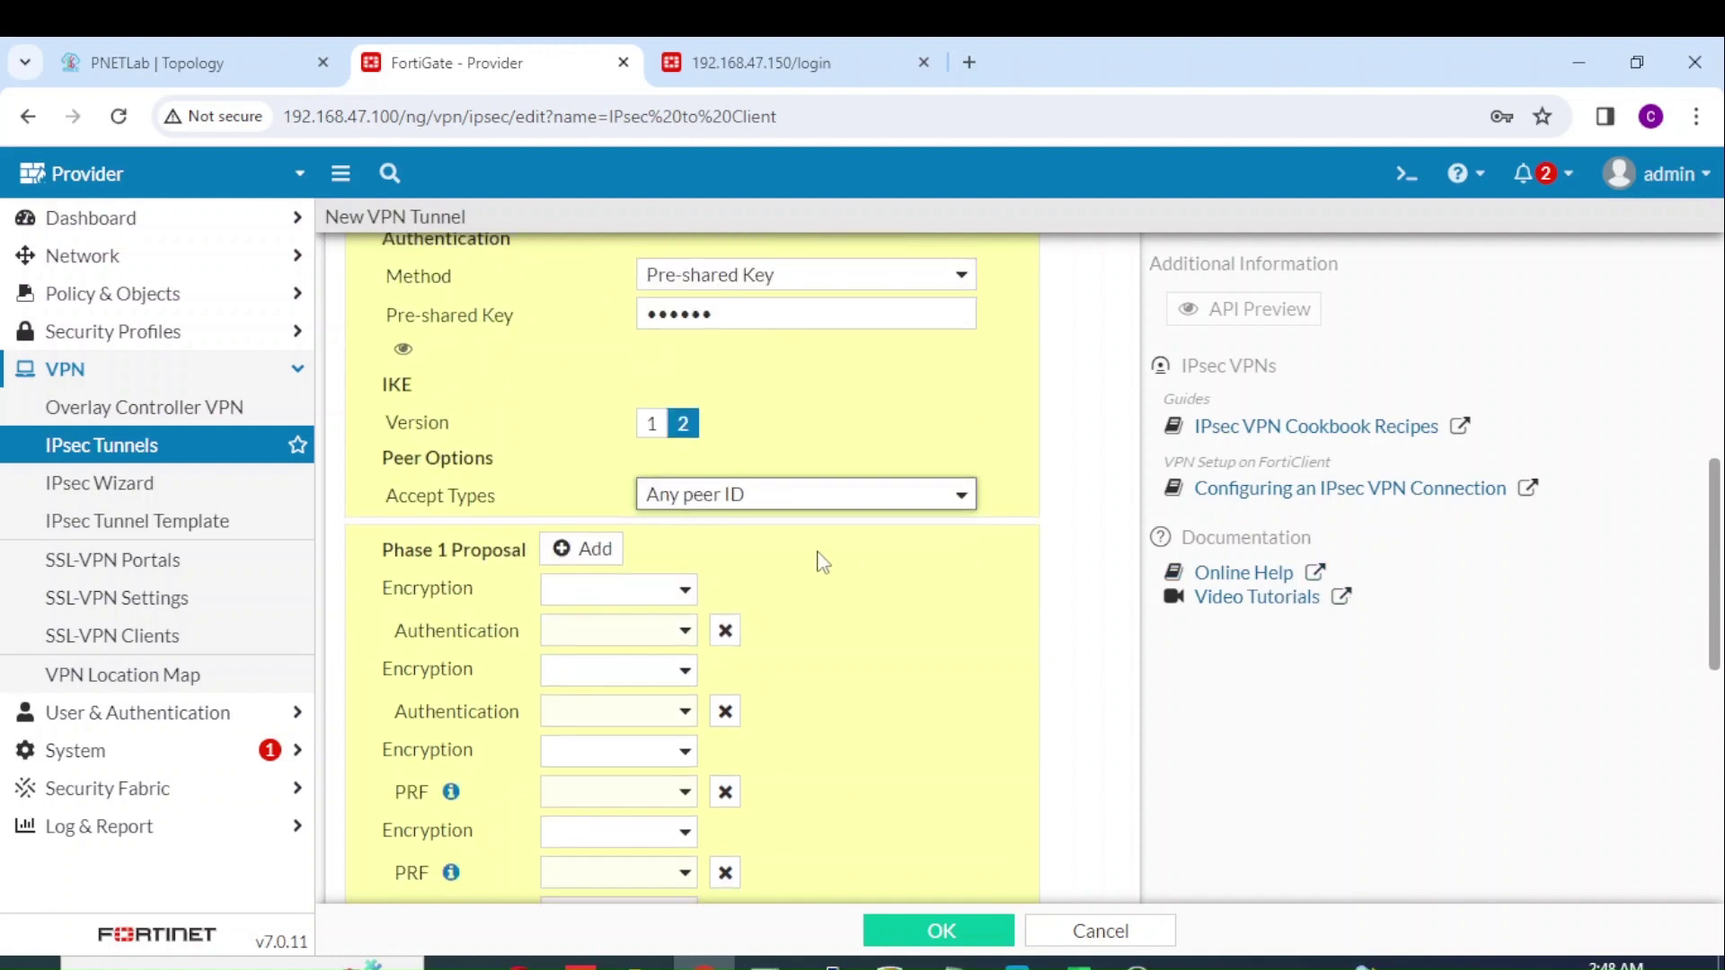
Step: Set Phase 1 proposal to DES encryption with SHA1 authentication and delete the extra proposal rows
click(695, 591)
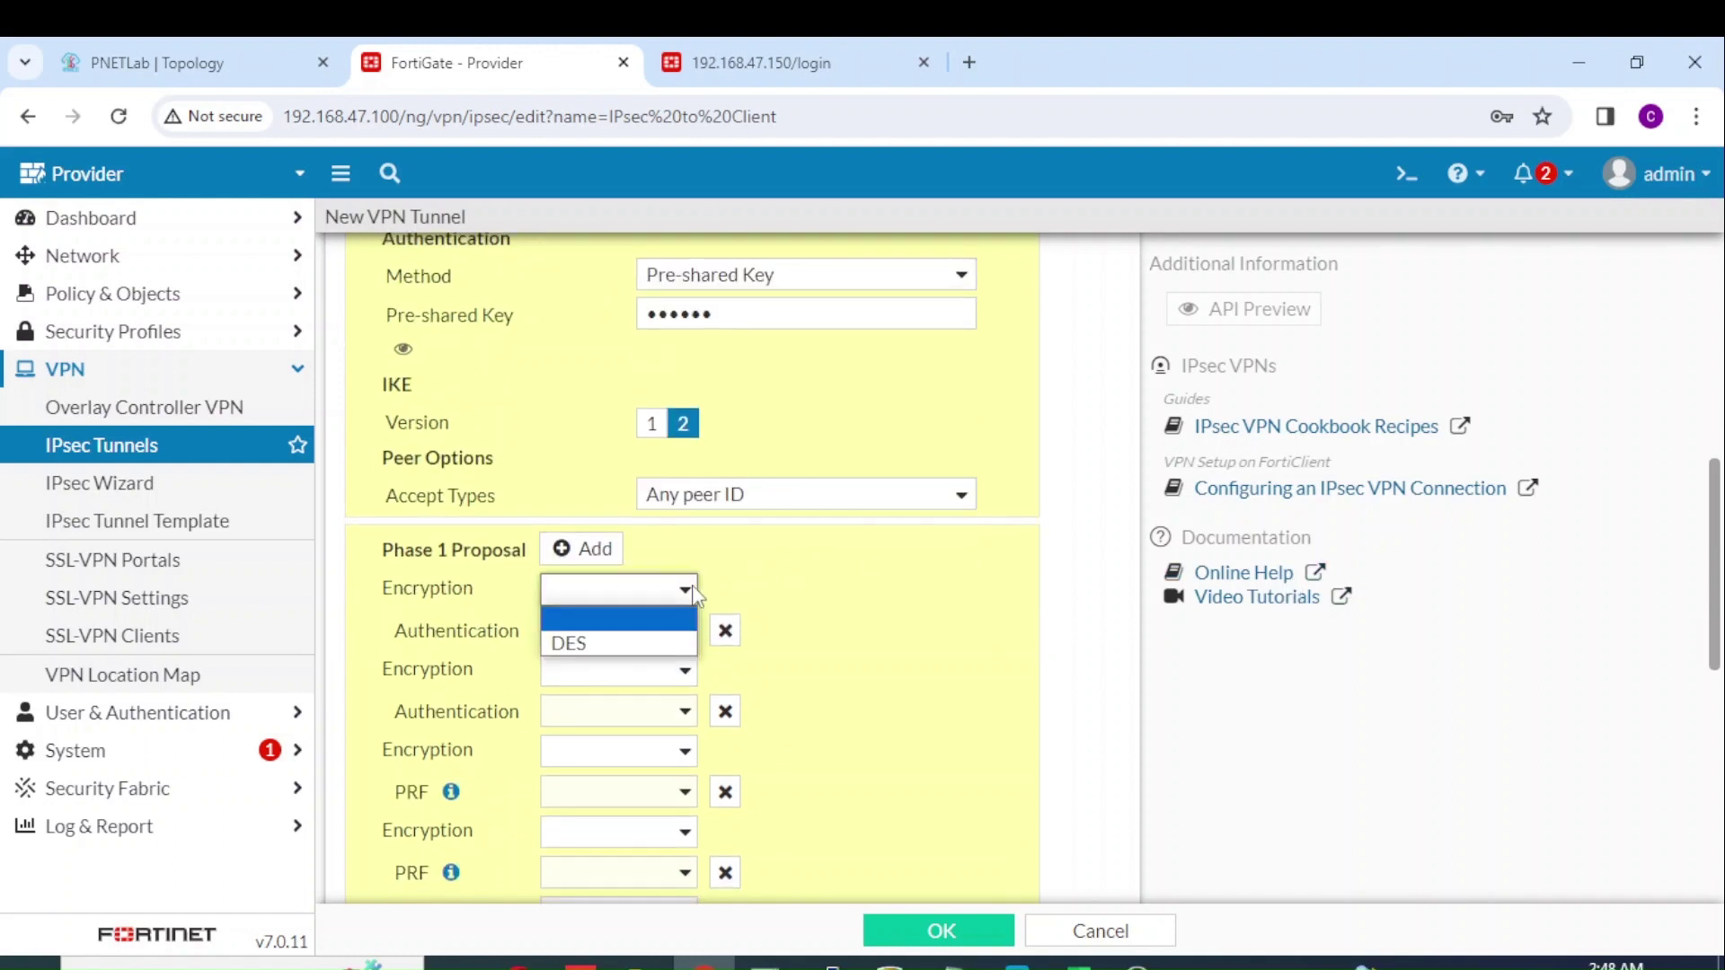
click(620, 643)
click(687, 631)
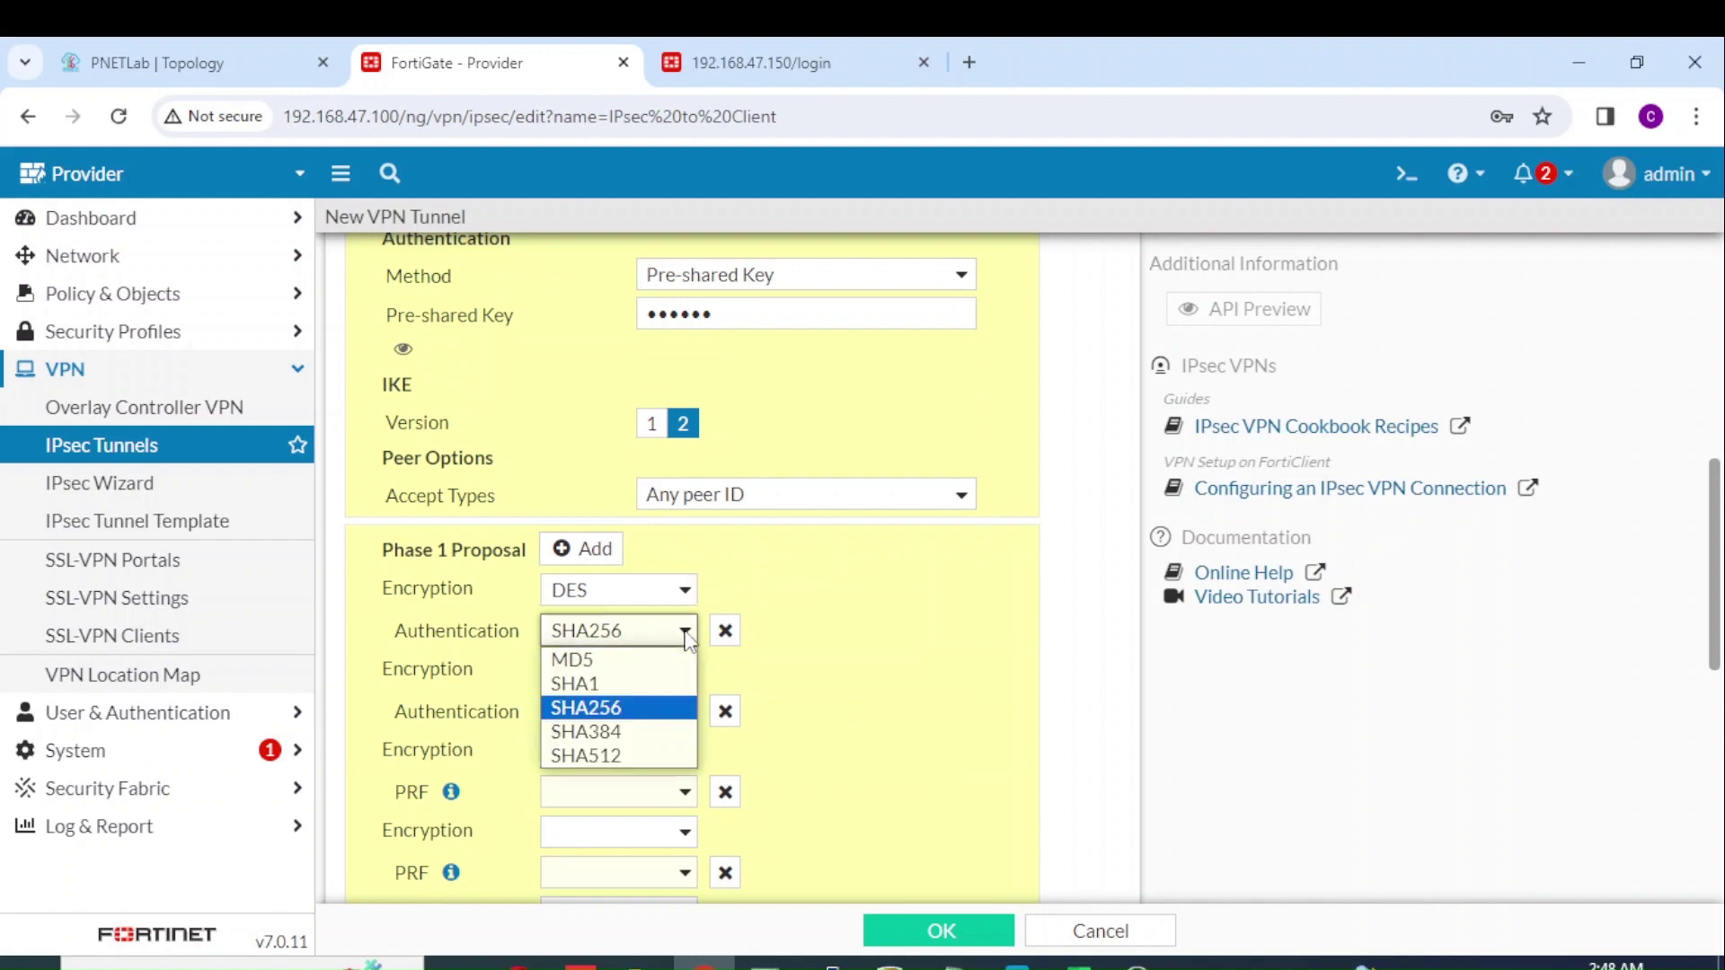
click(643, 681)
click(725, 710)
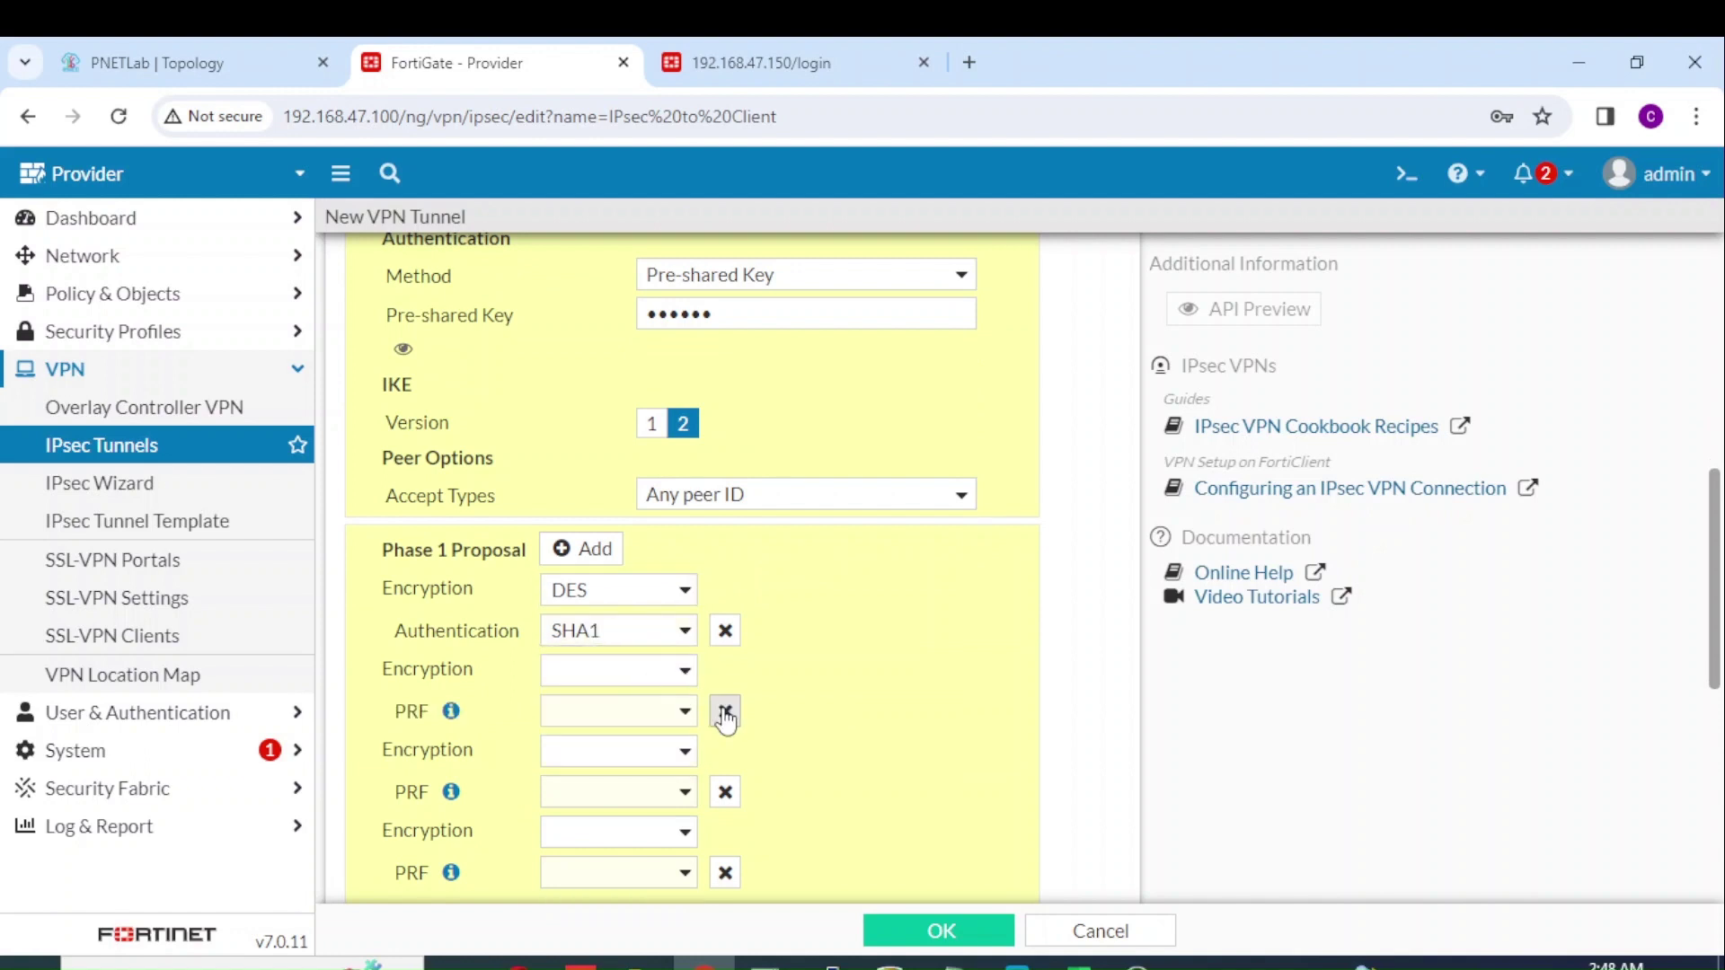
click(725, 711)
click(725, 710)
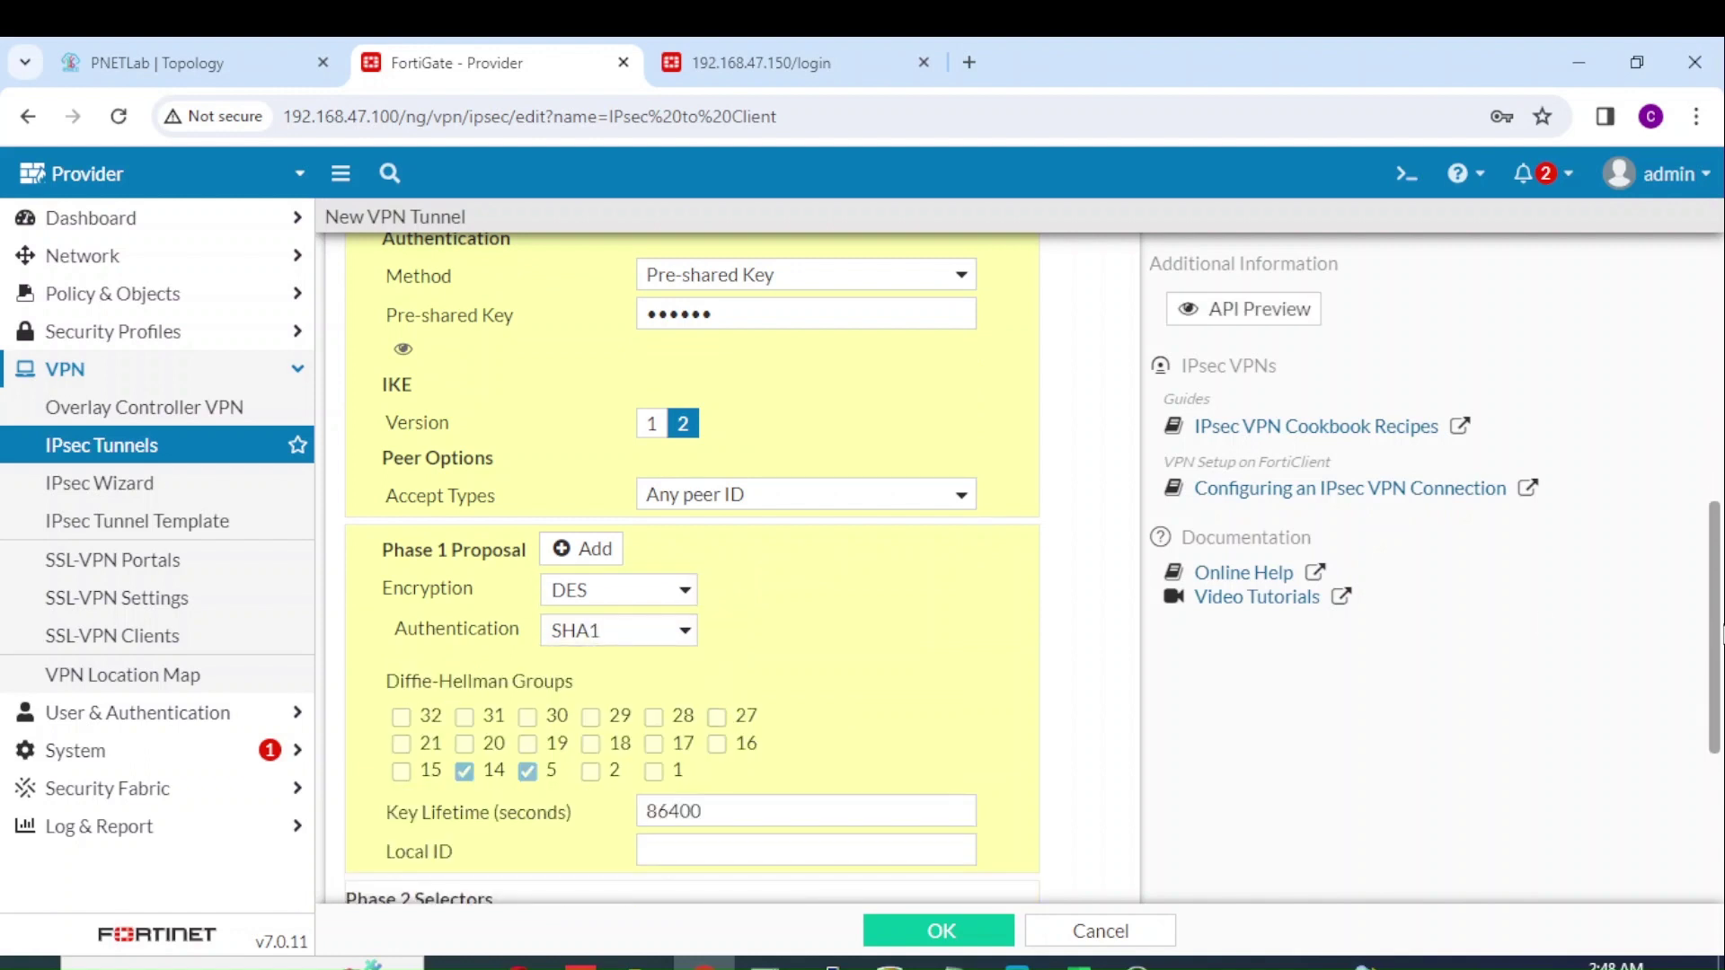
scroll(1721, 632, down, 1)
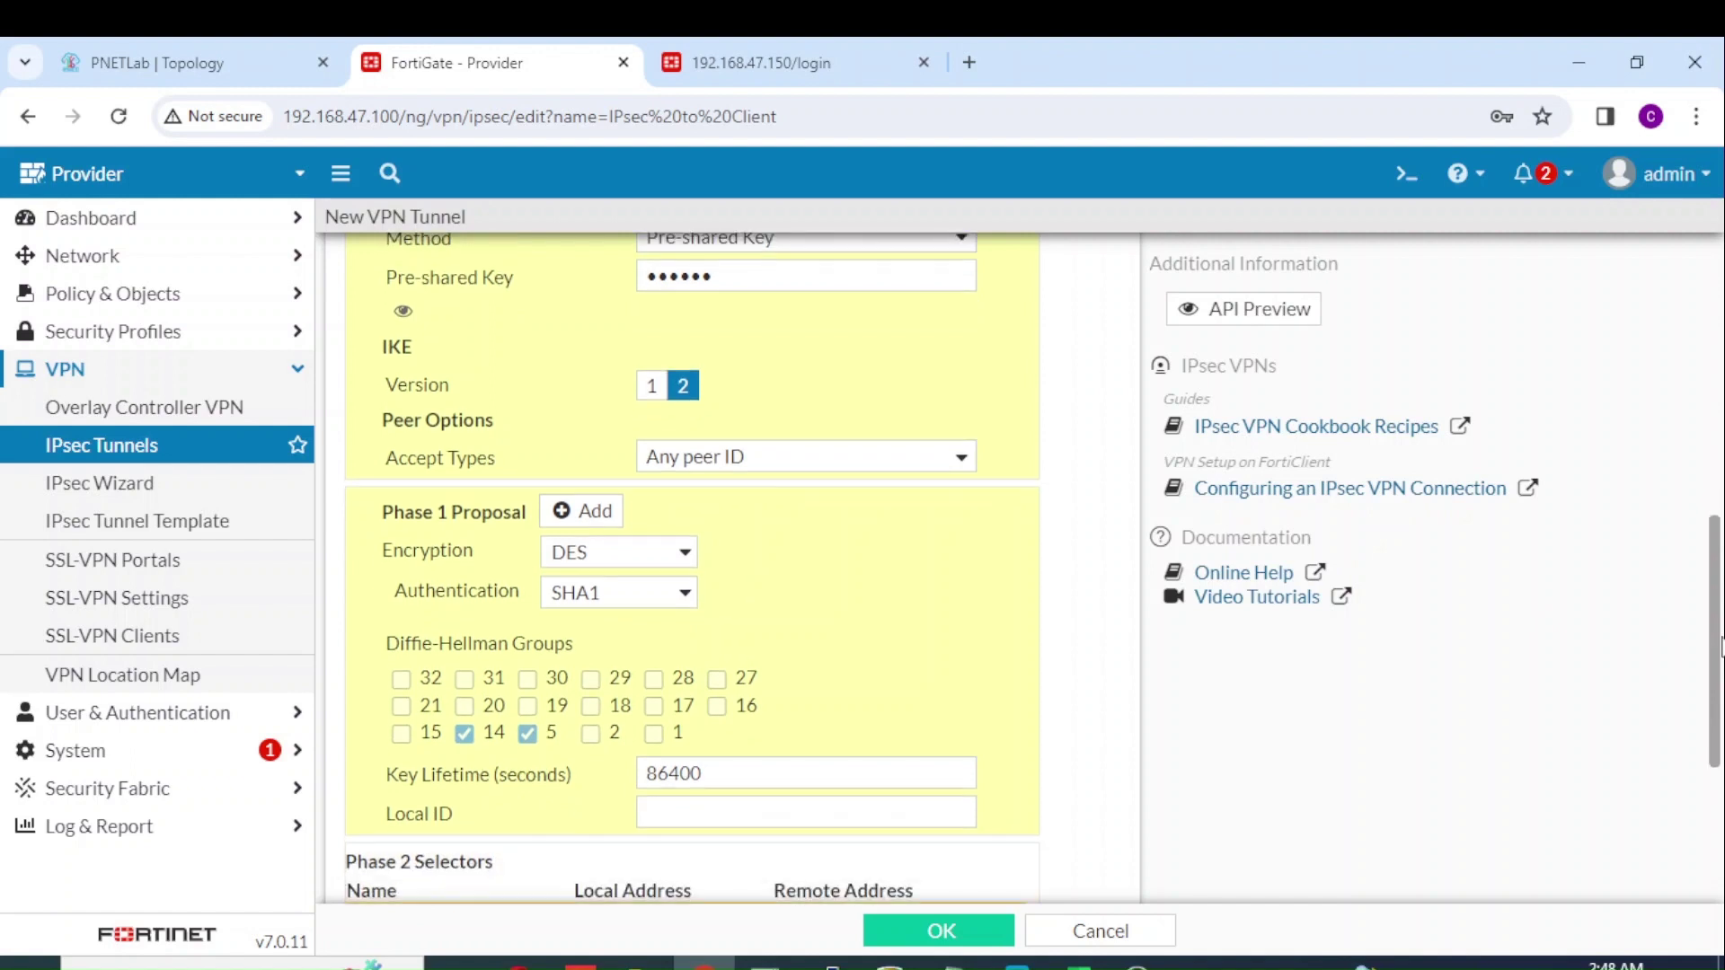
drag(1721, 647, 1722, 790)
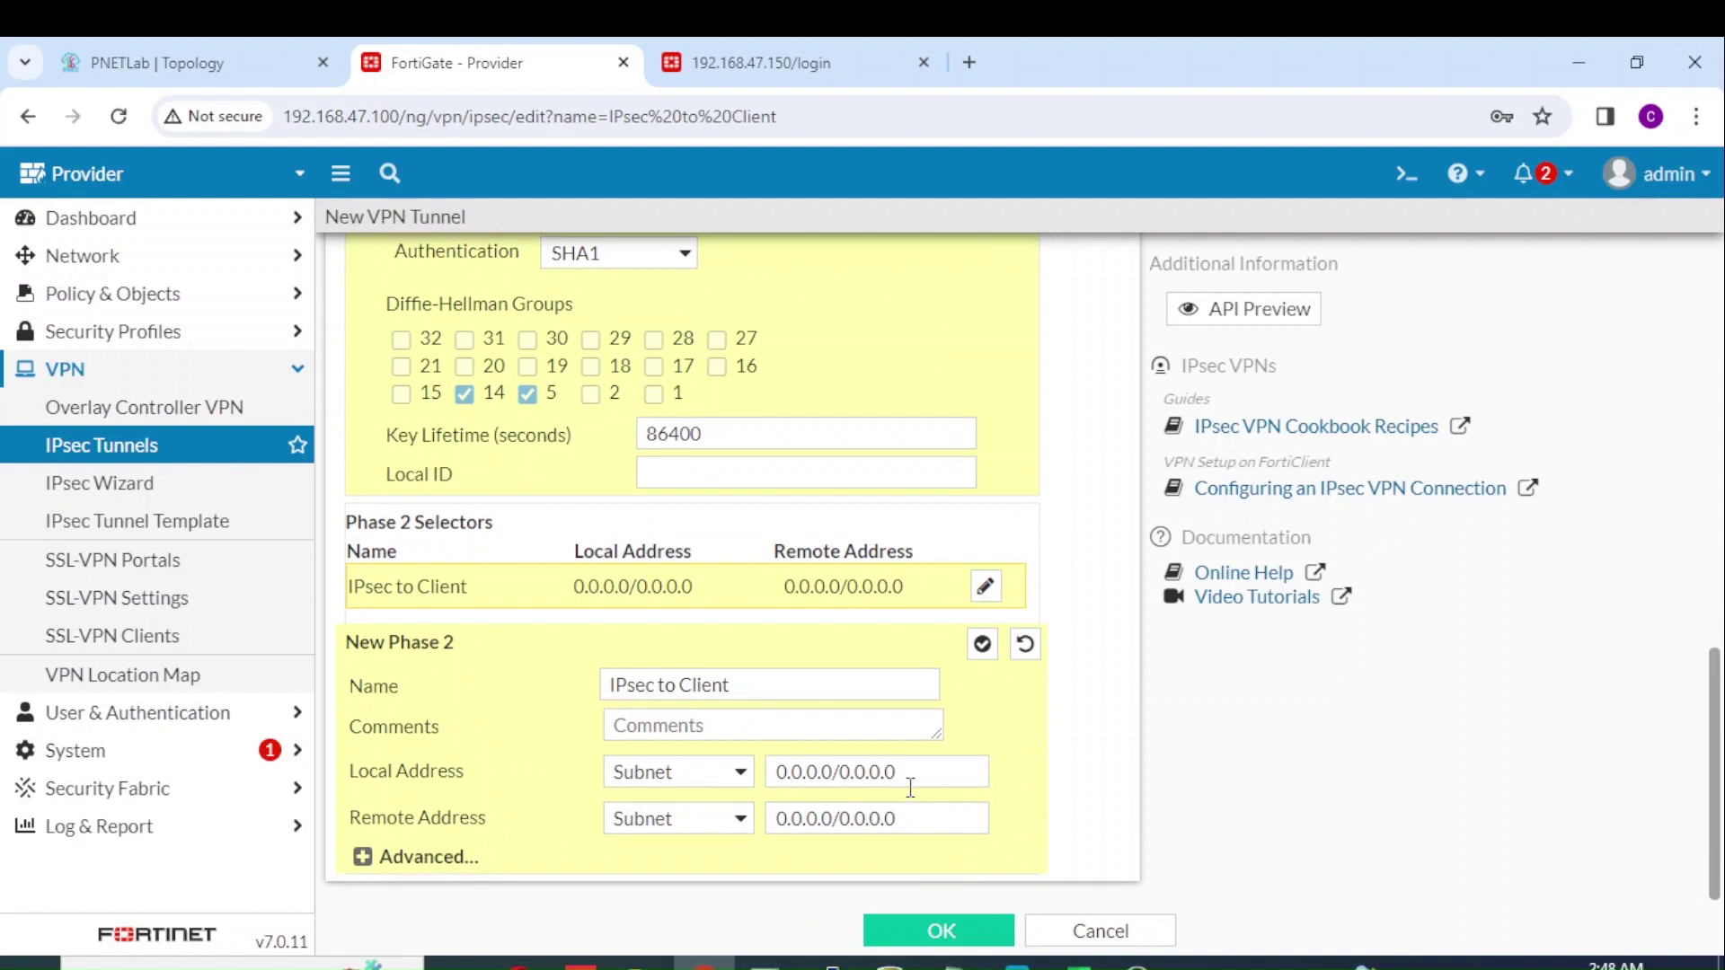
Step: Enter Phase 2 local address 10.0.254.0/24 and remote 172.16.30.200/32, then view the lab topology
drag(911, 786, 719, 775)
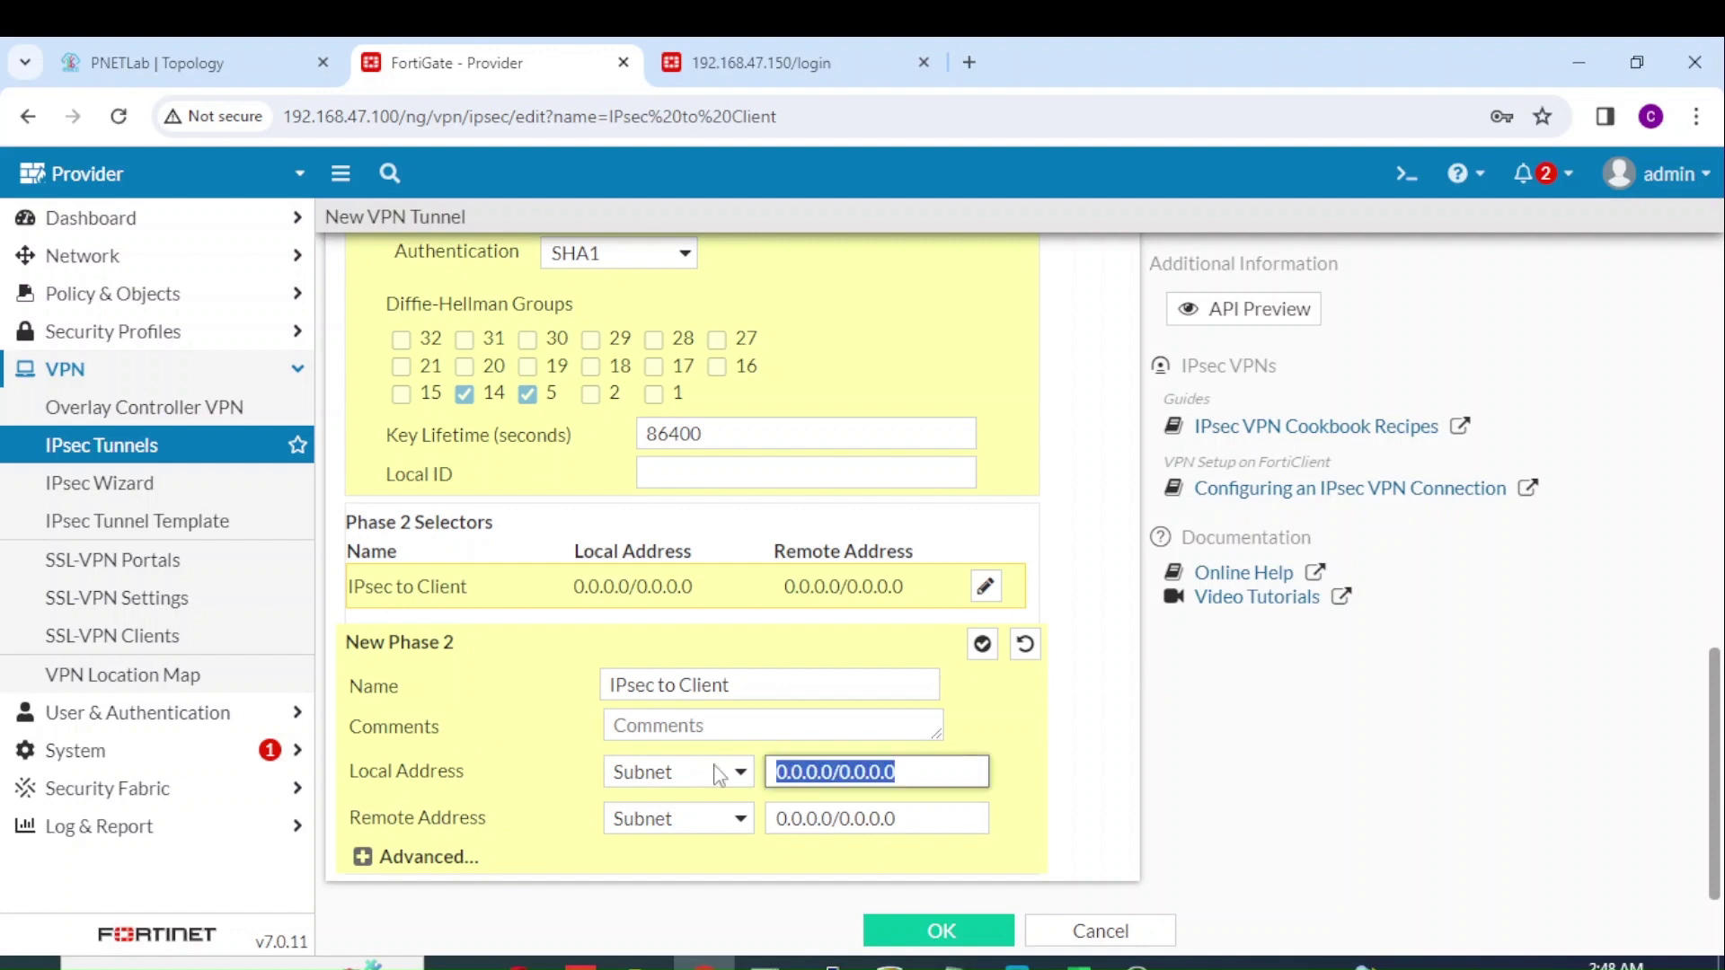
text(10.0.254.)
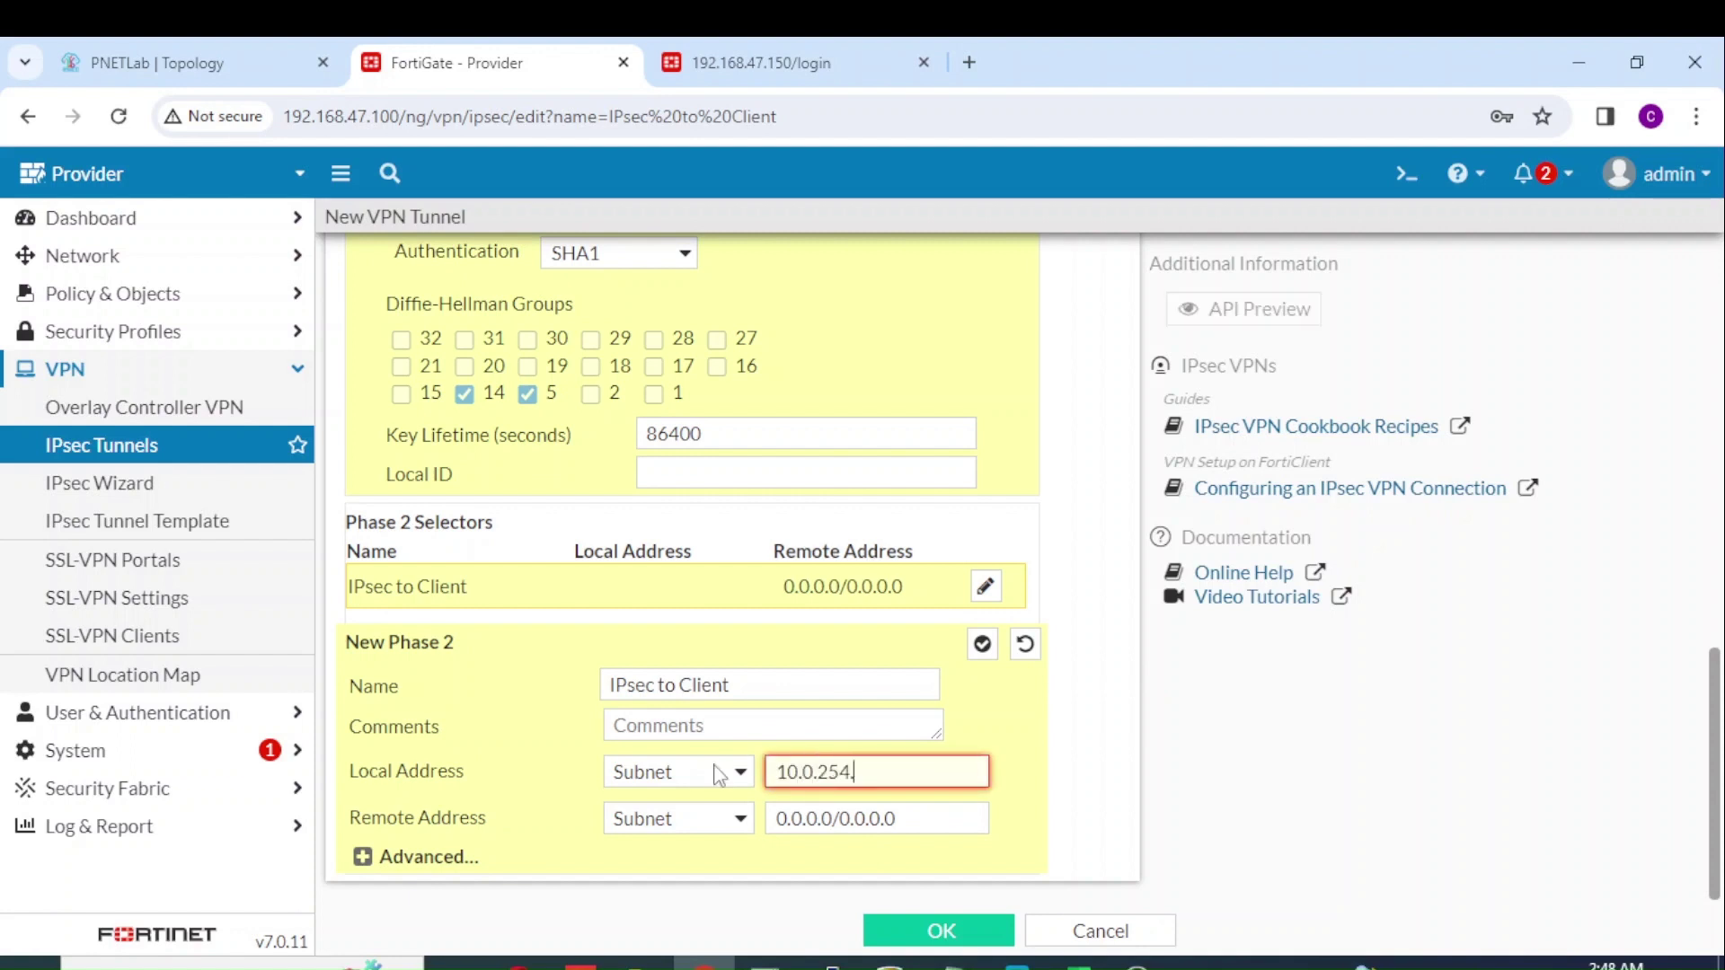
text(0/24)
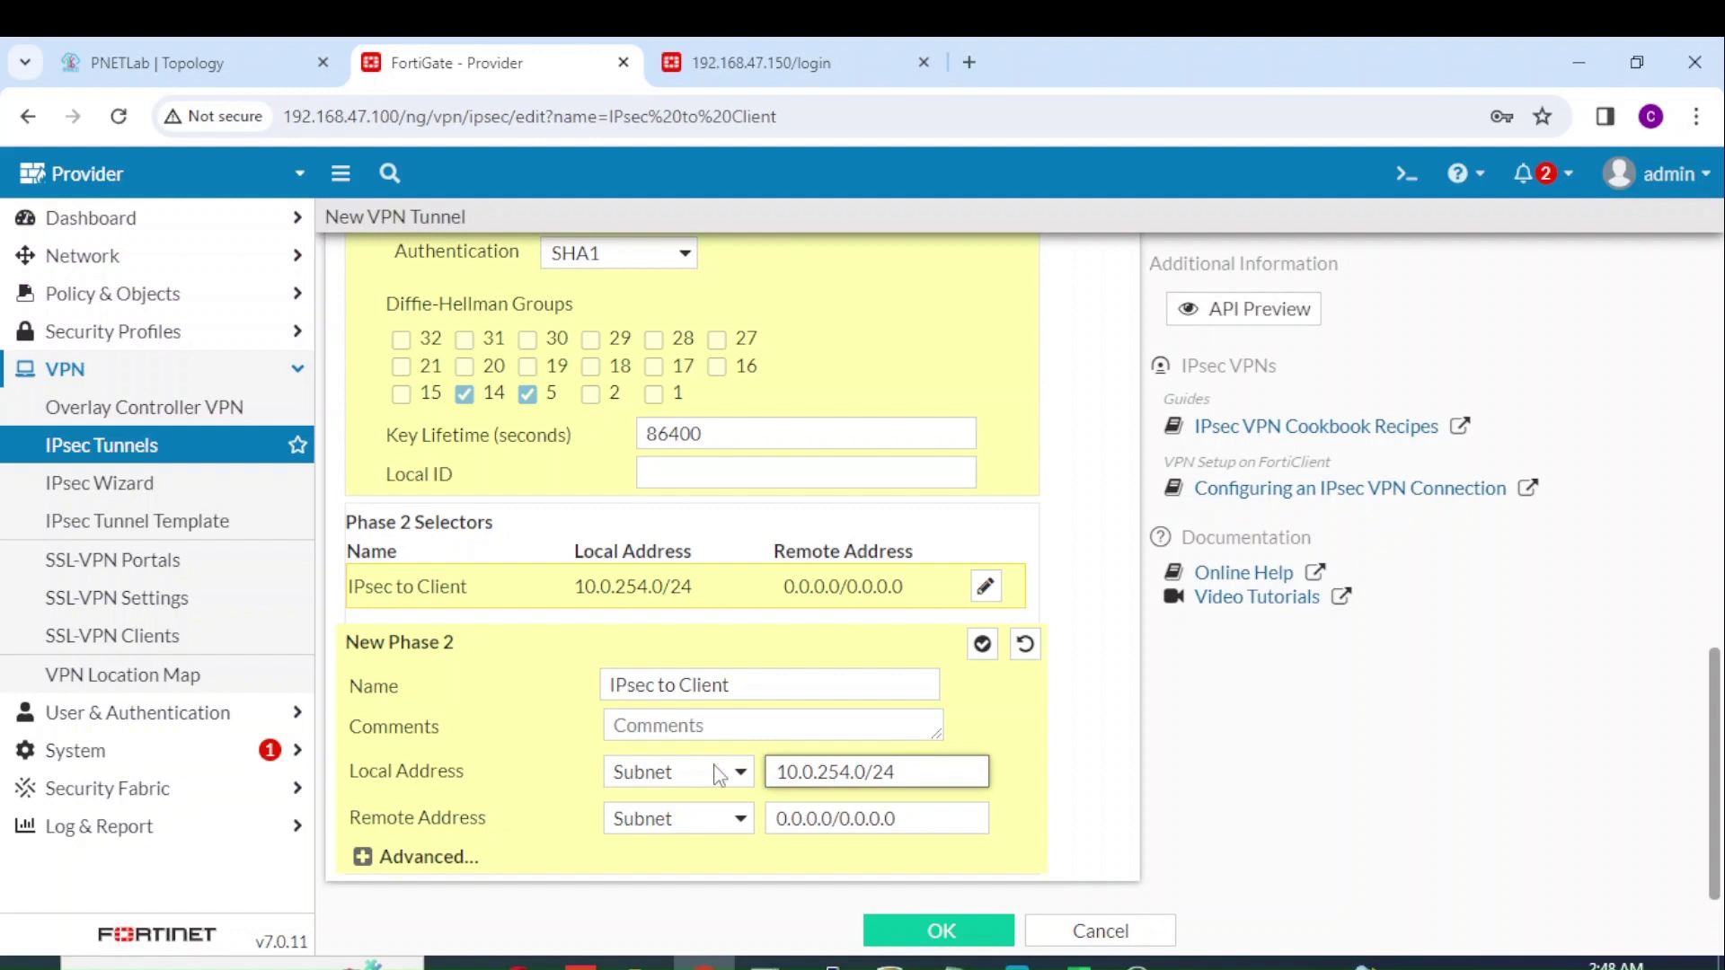
drag(918, 819, 701, 822)
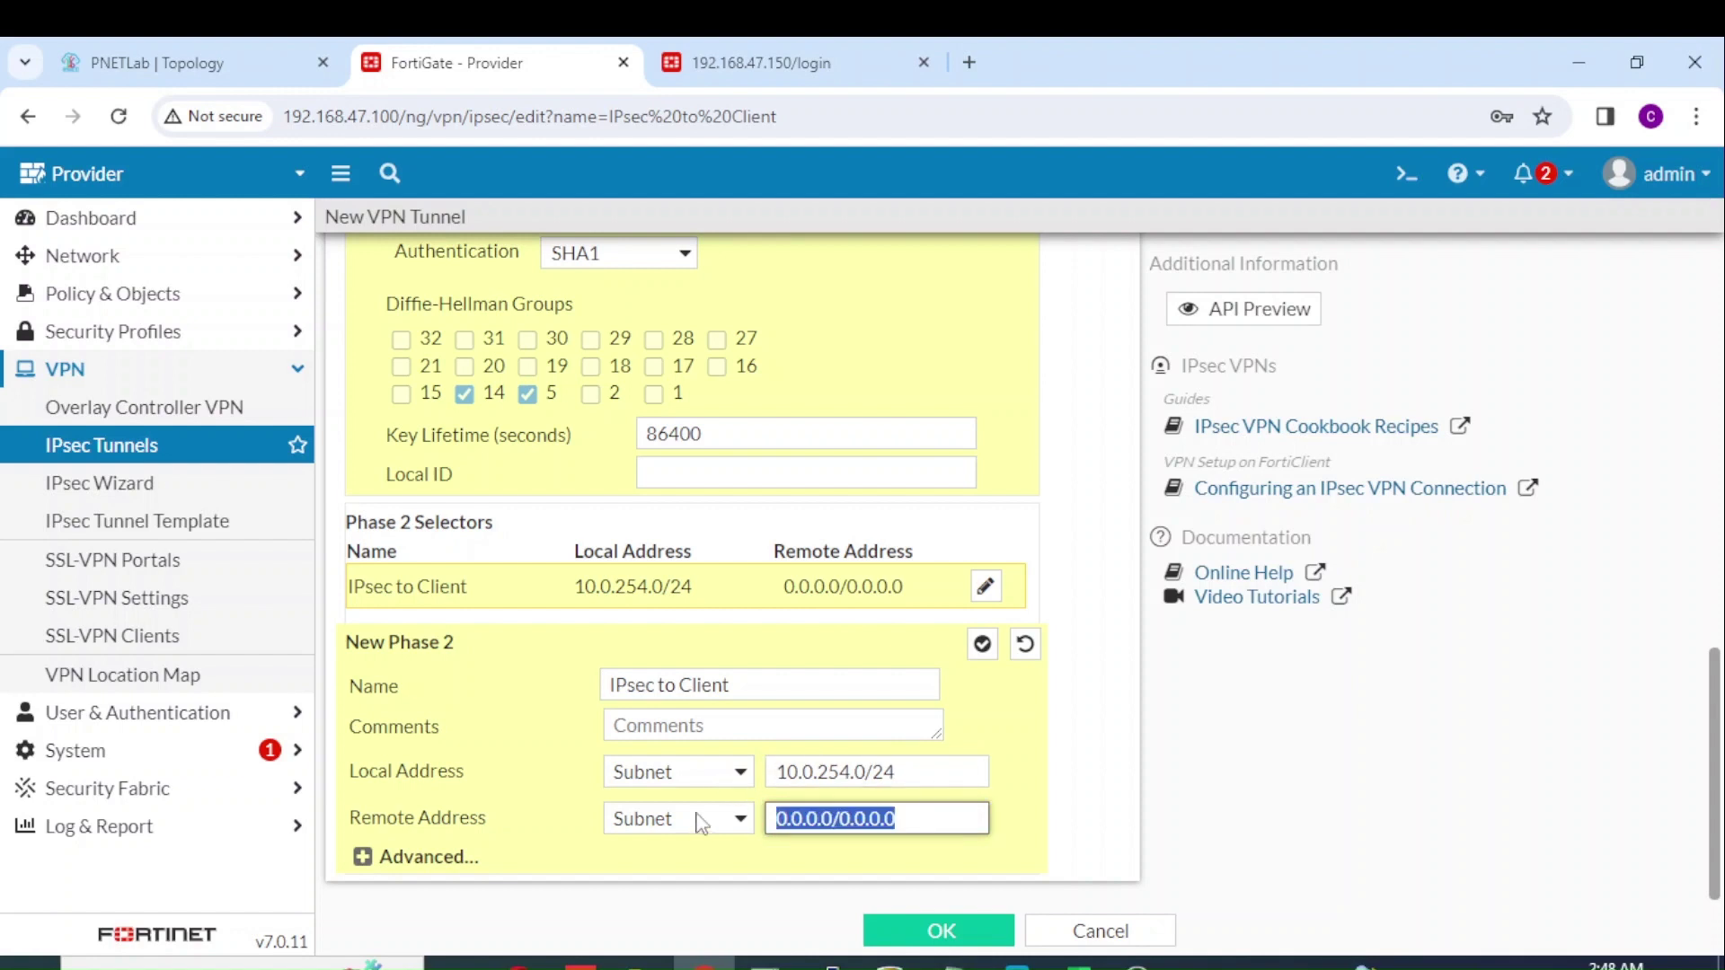
text(172.1)
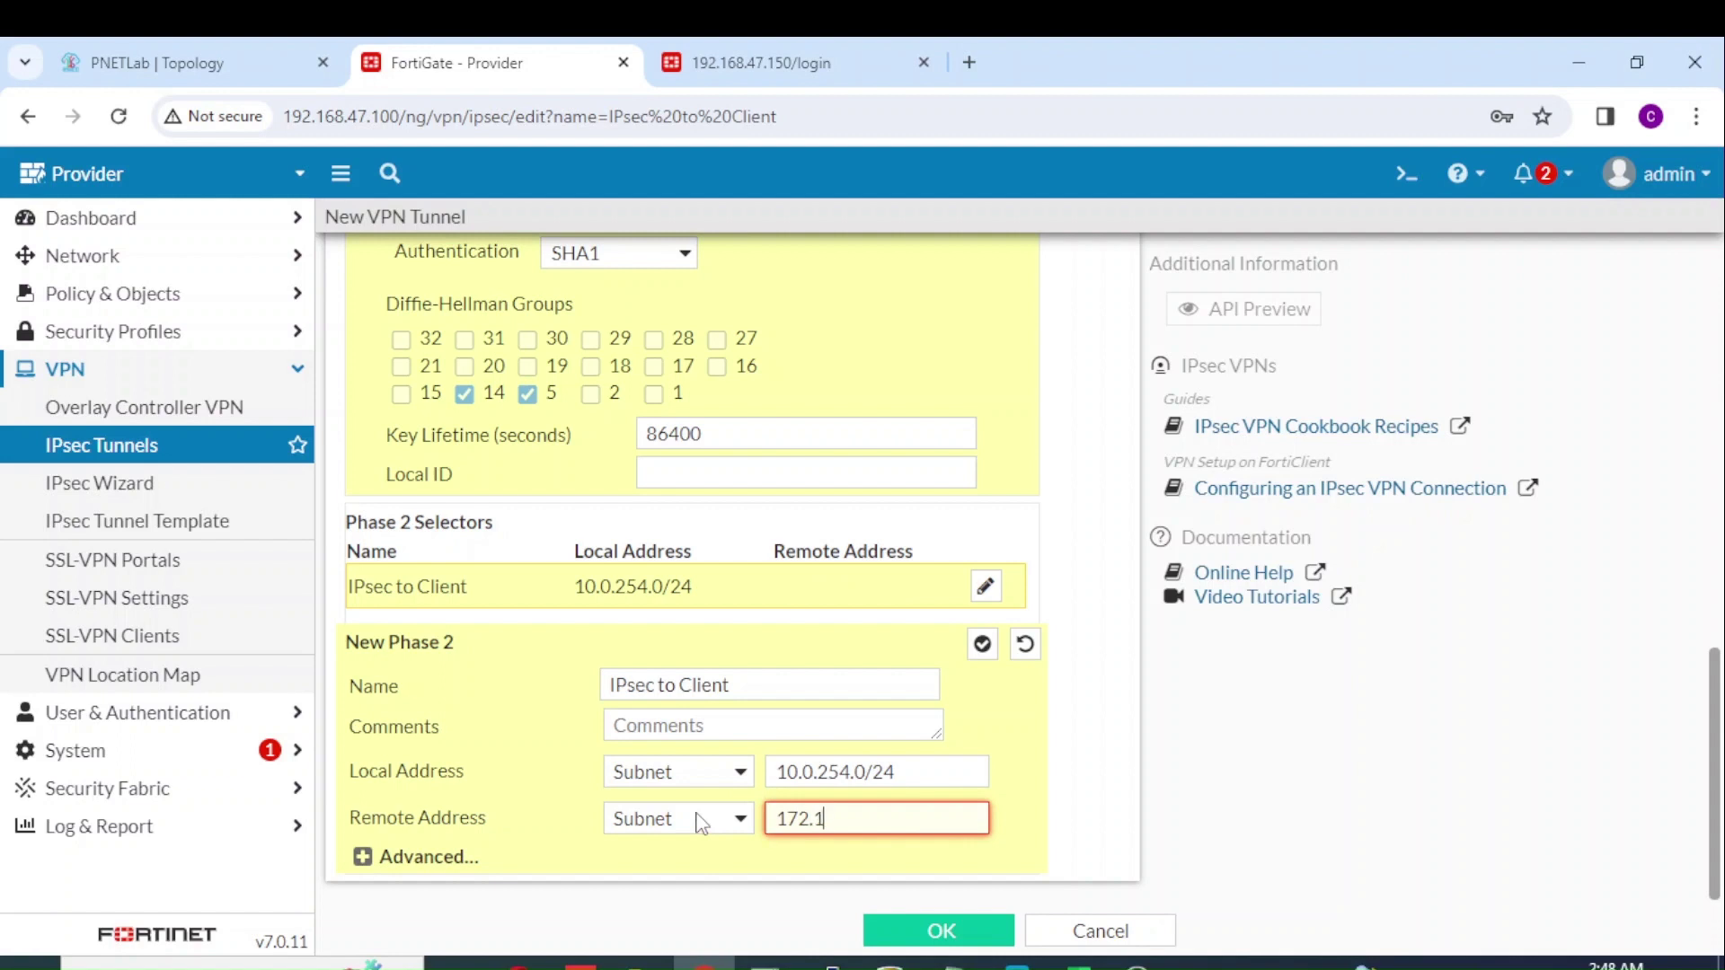
text(6.30.200)
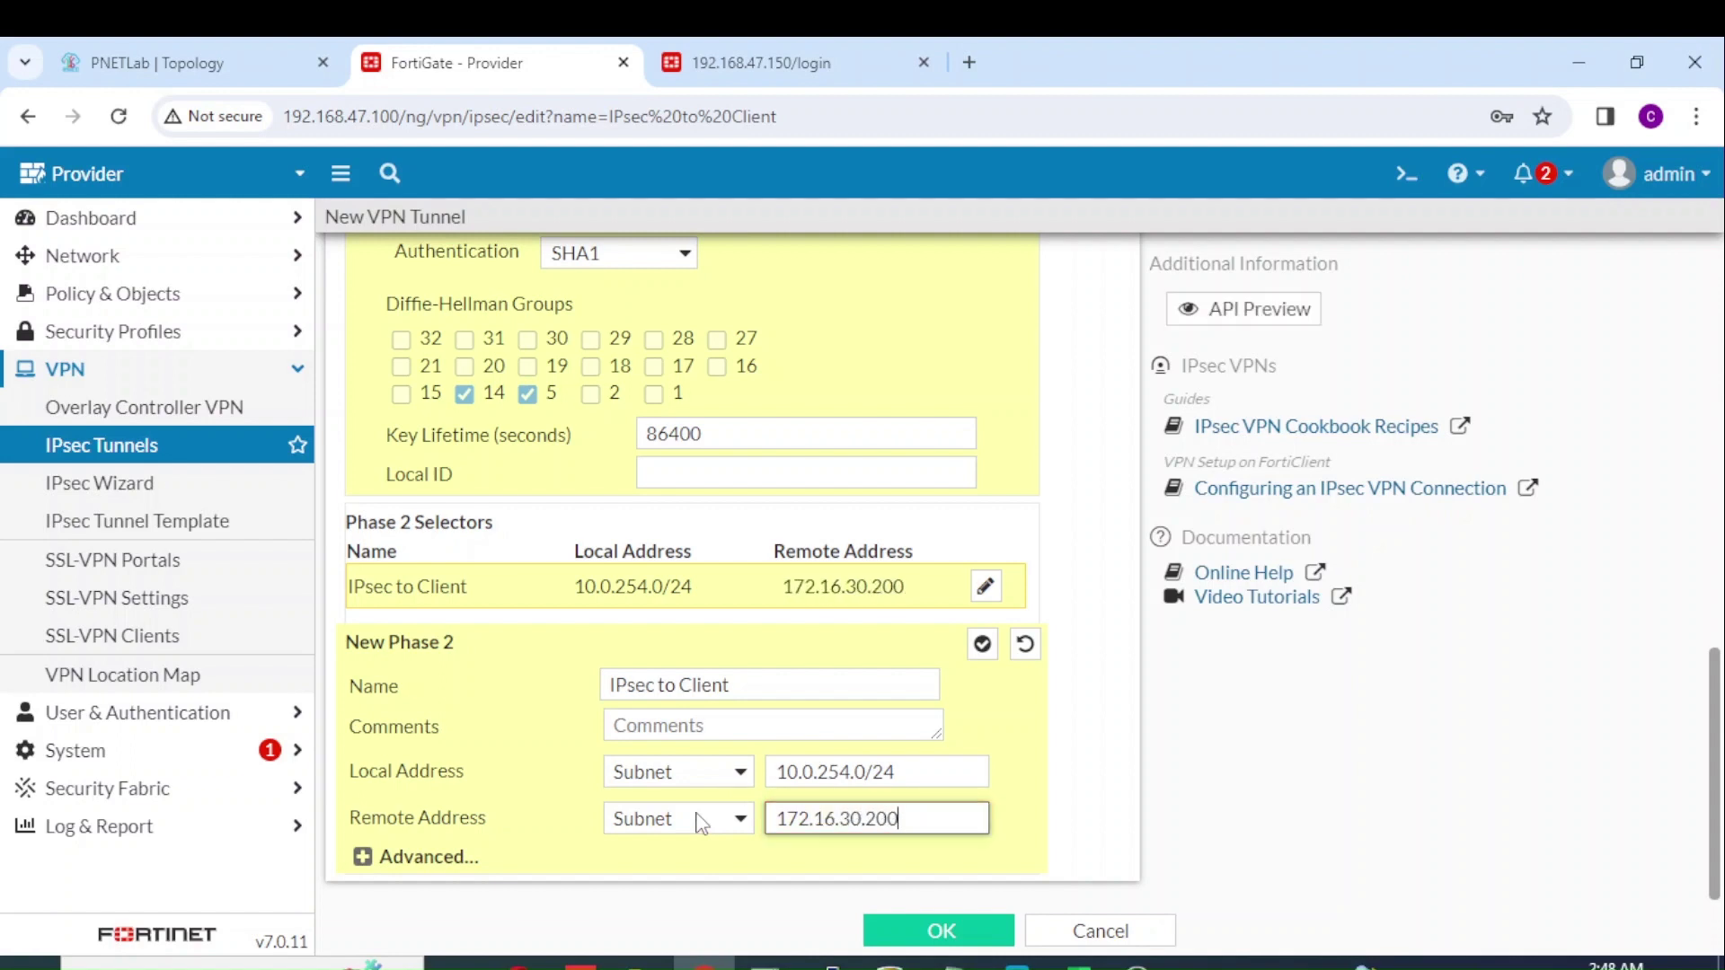
text(/32)
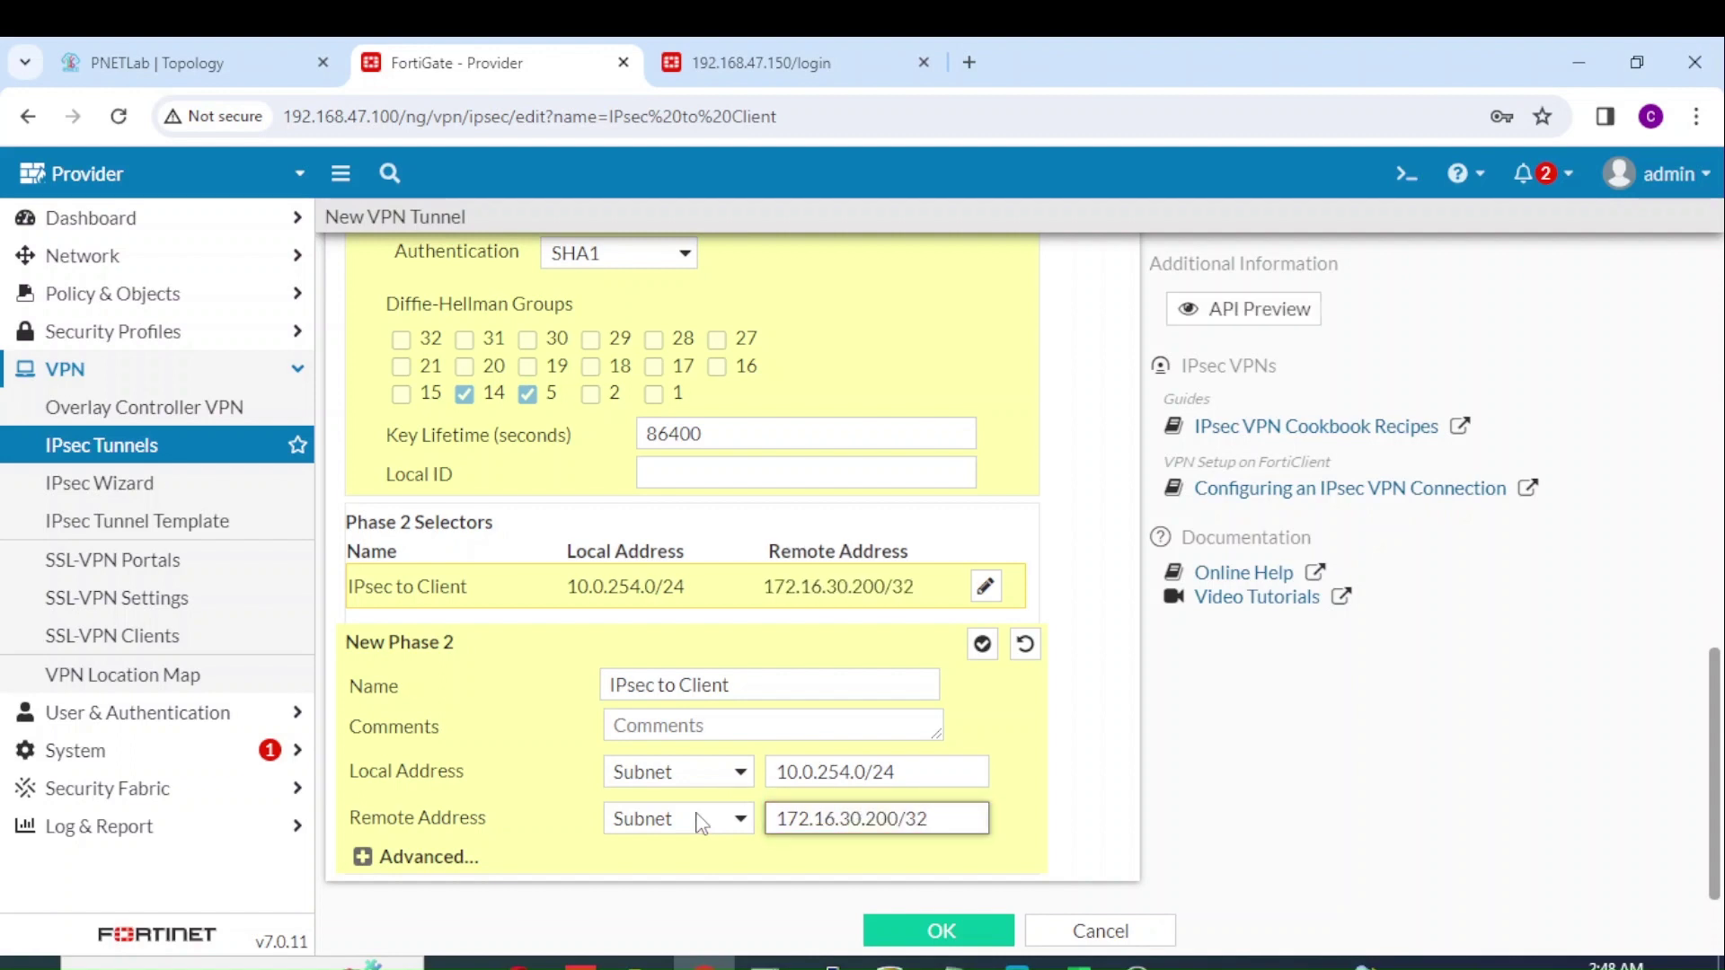
click(192, 52)
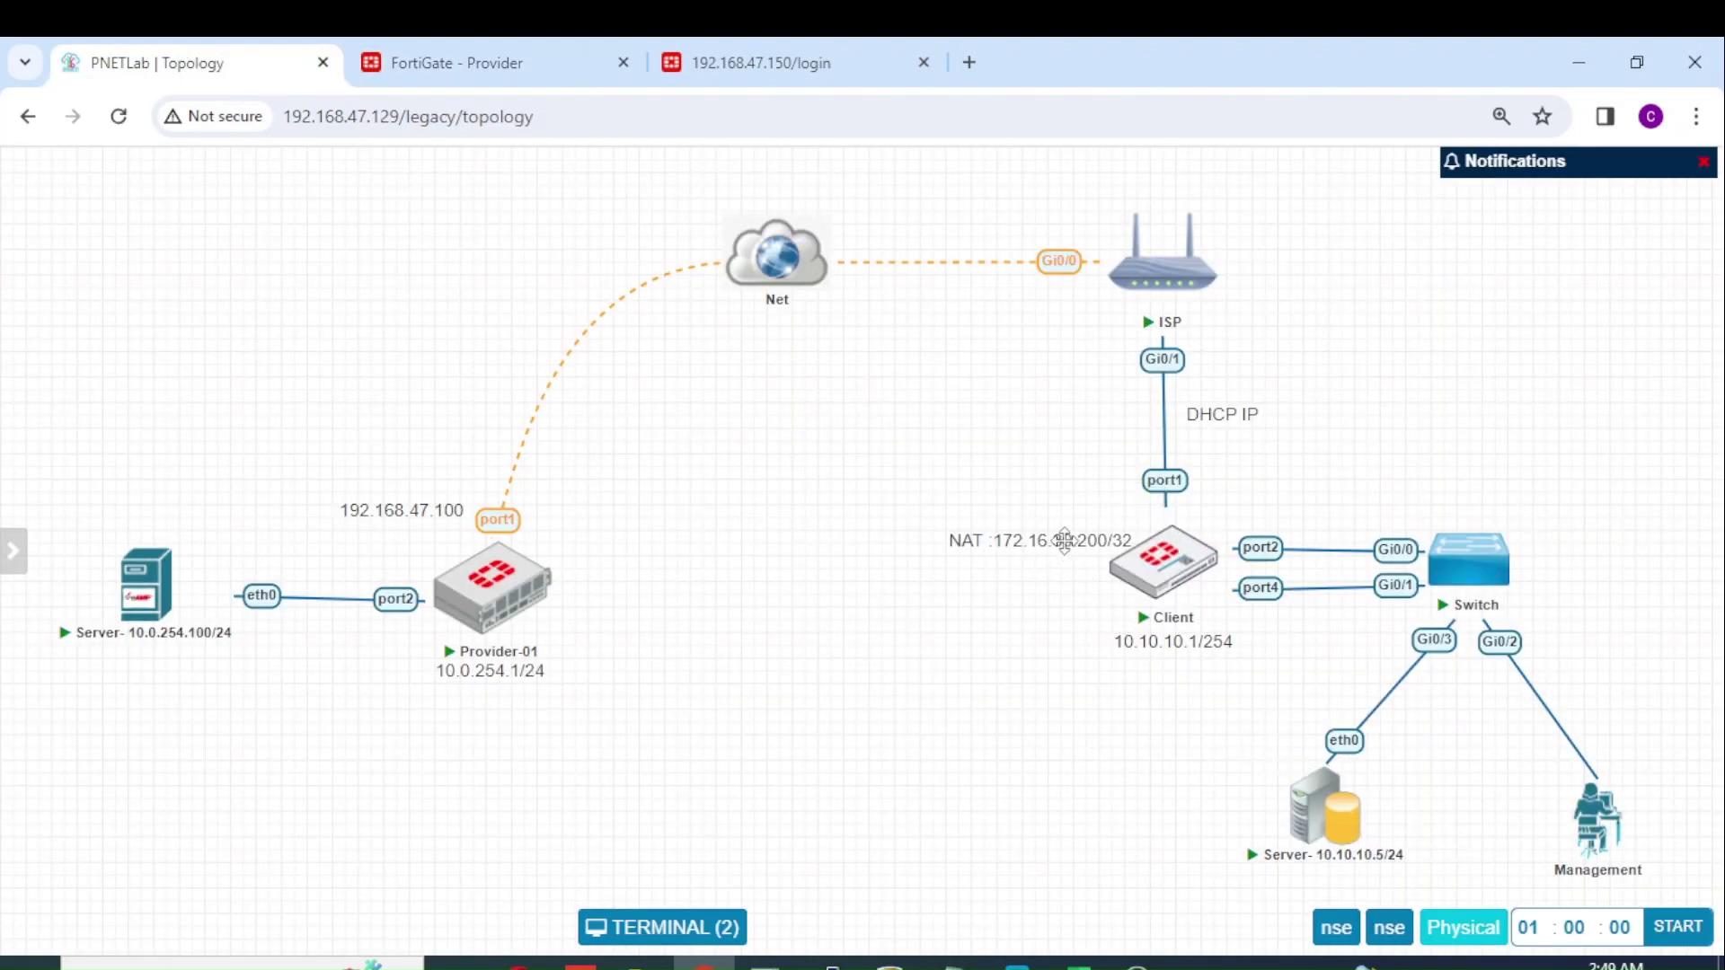
Step: In Phase 2 Advanced settings, add a DES/SHA1 proposal with Autokey Keep Alive enabled
click(769, 55)
click(517, 60)
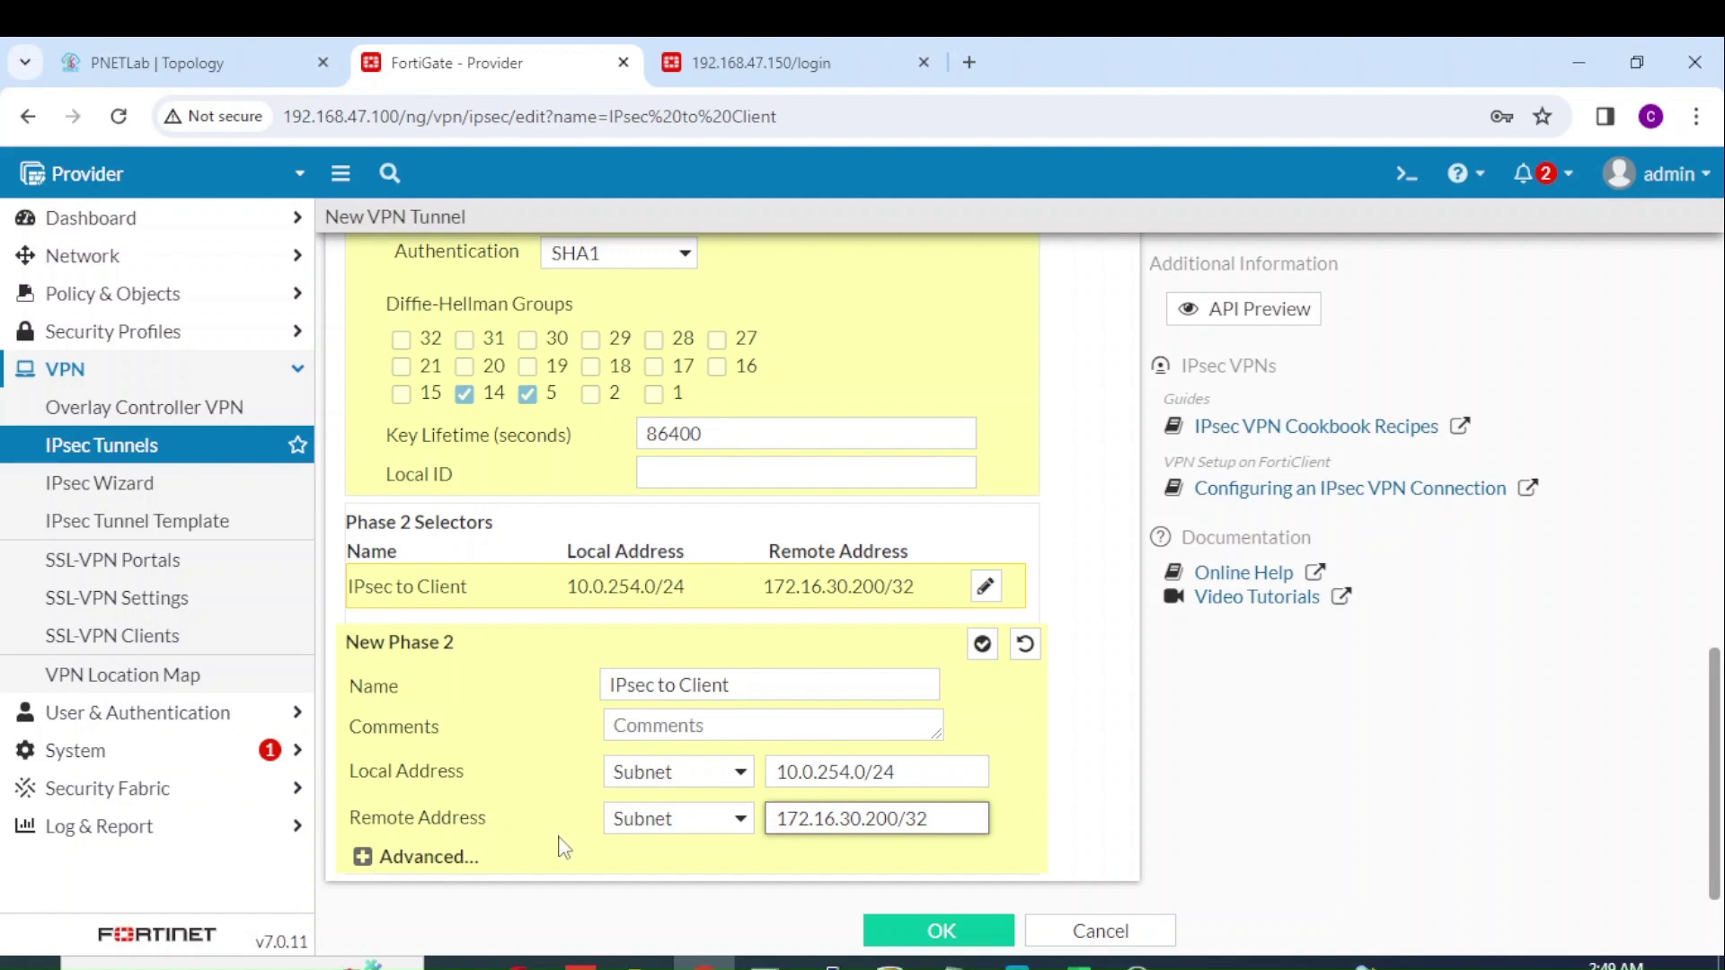
click(448, 861)
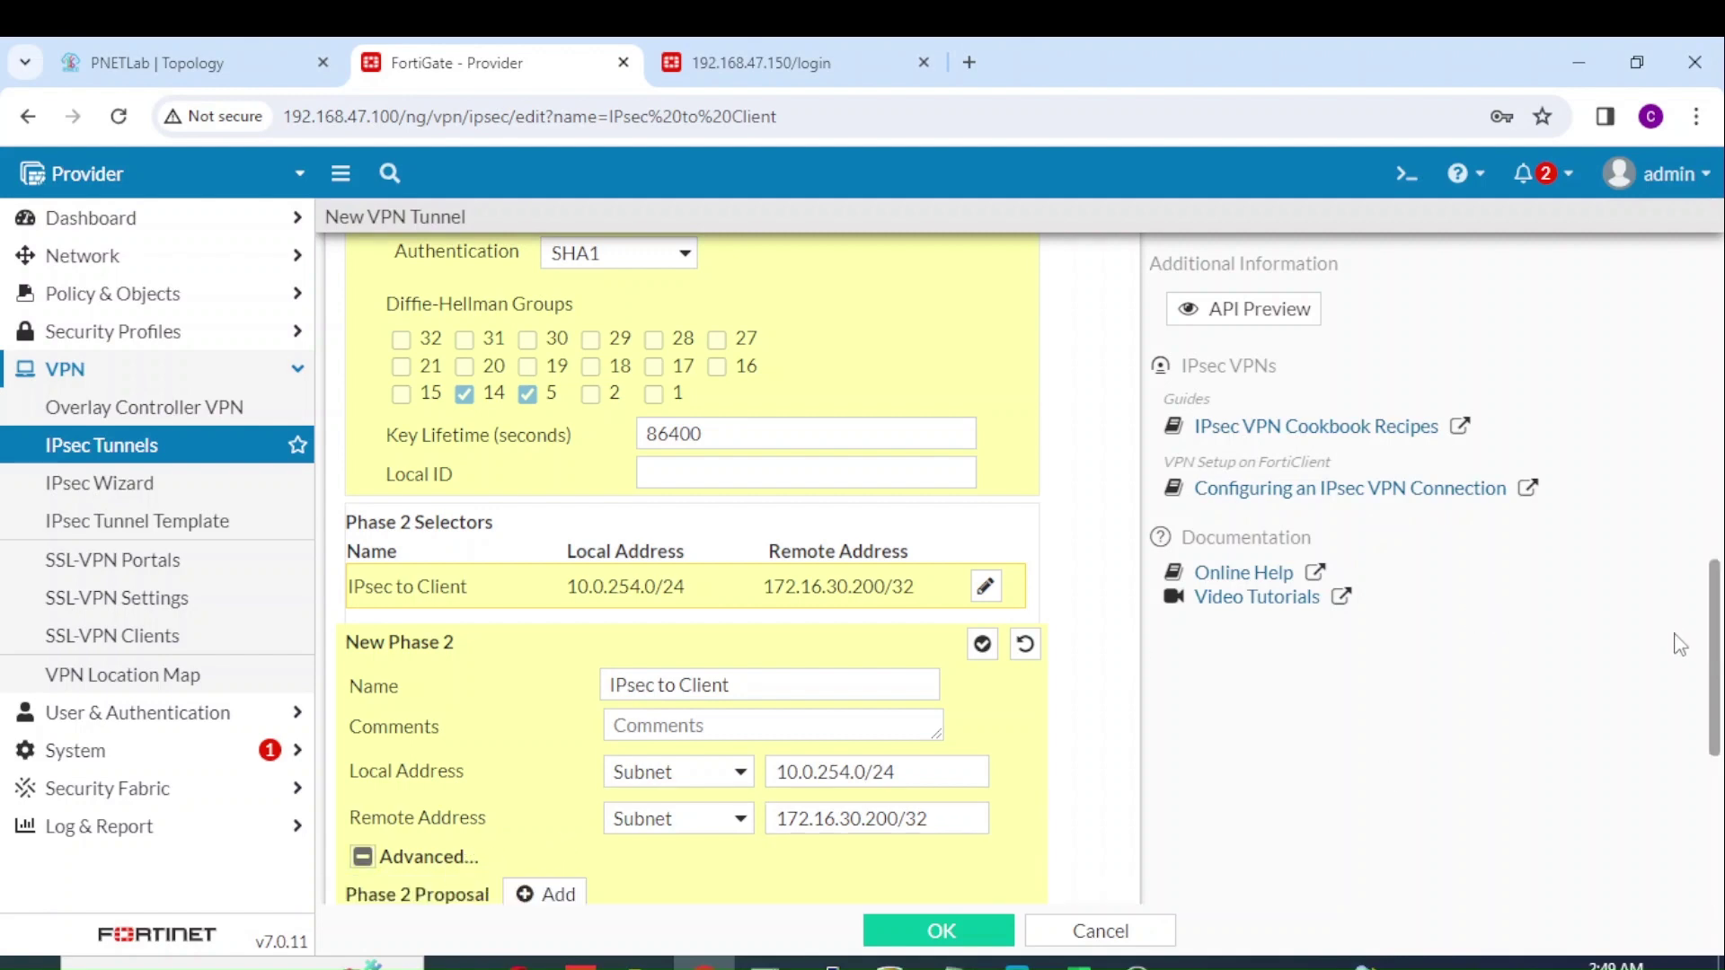
drag(1718, 683, 1701, 775)
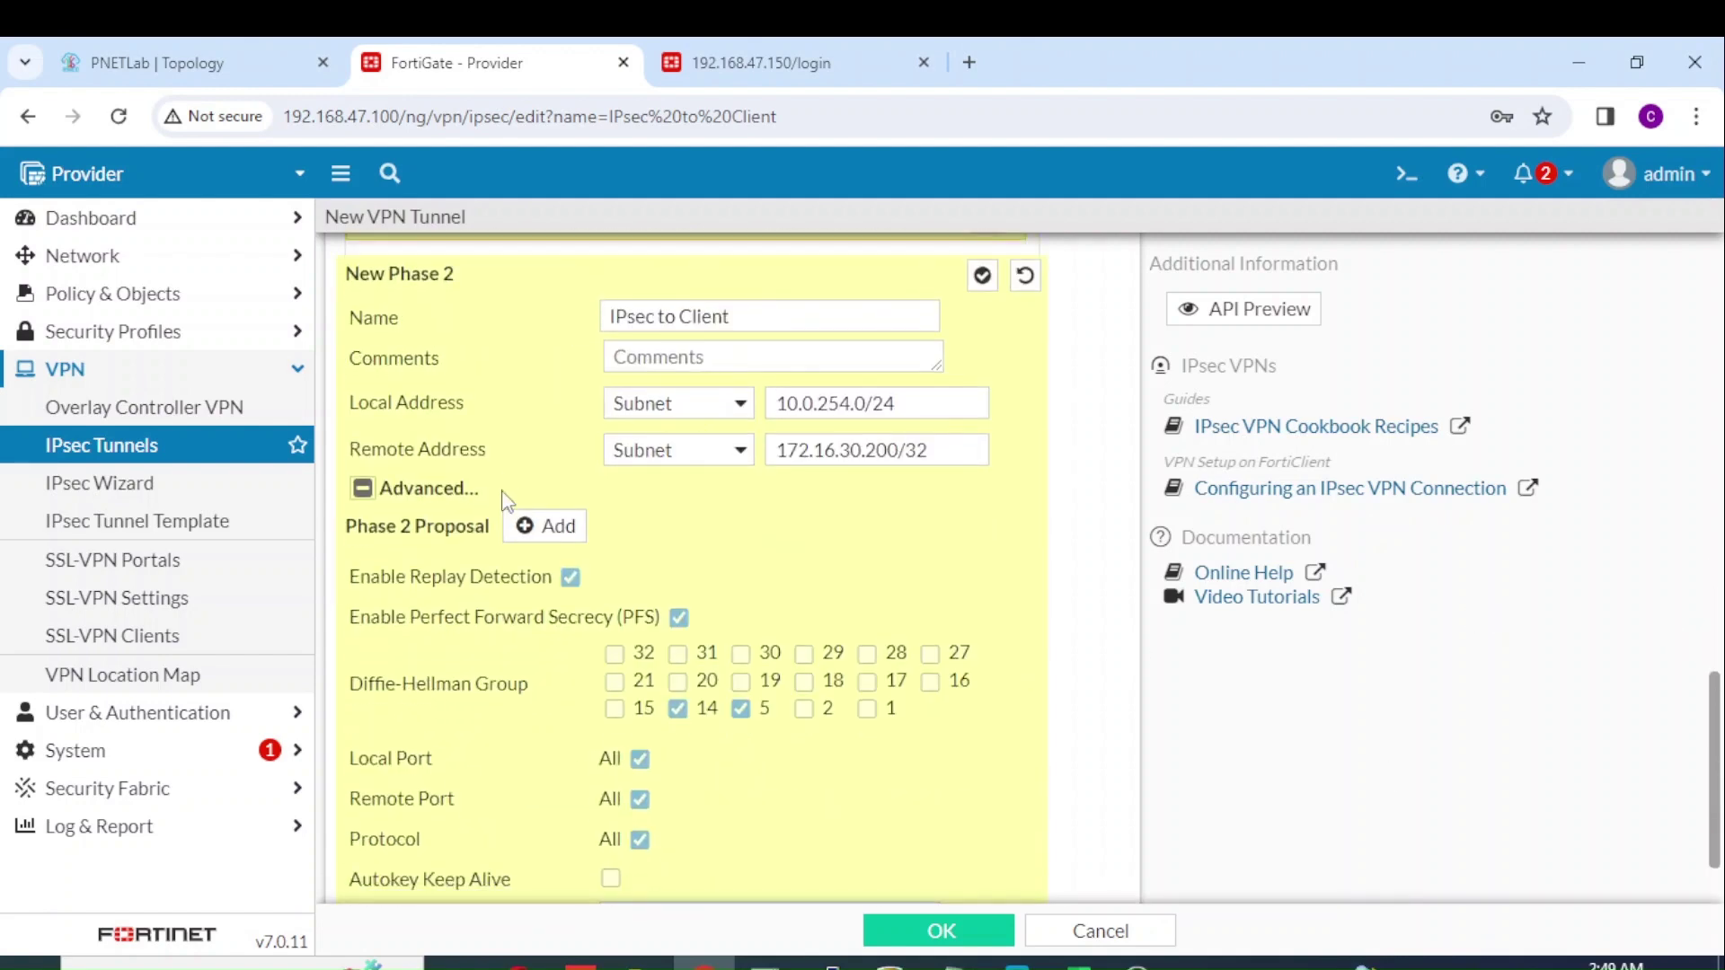
click(551, 526)
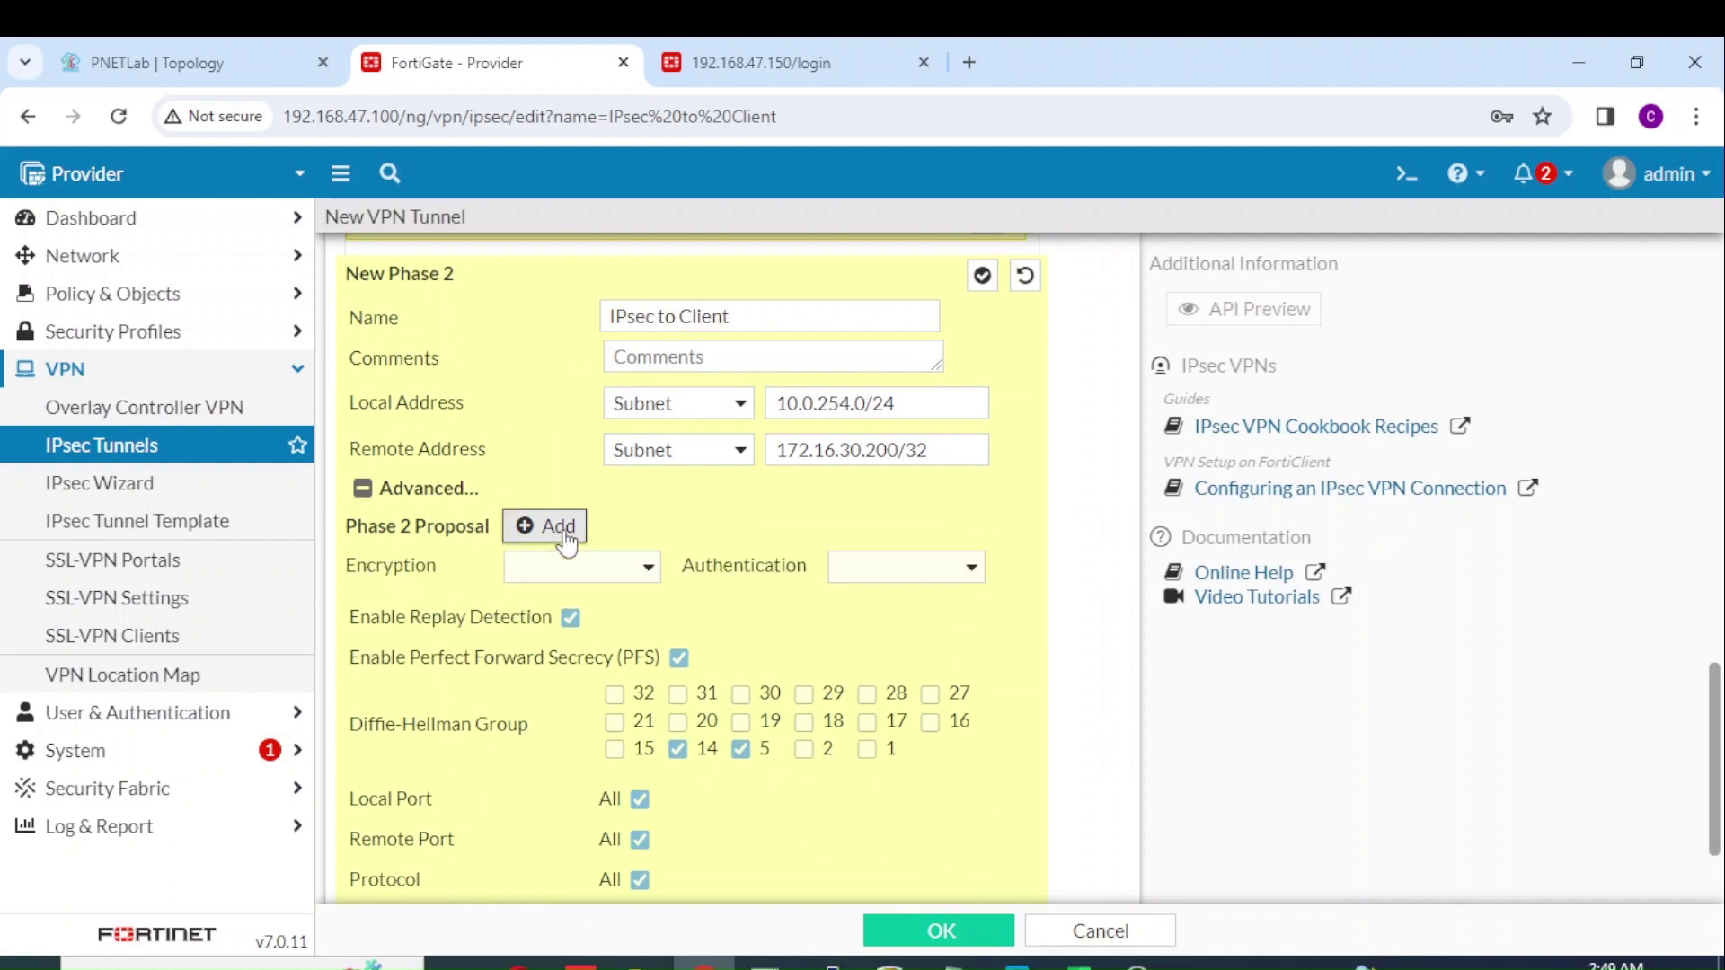
click(593, 572)
click(572, 645)
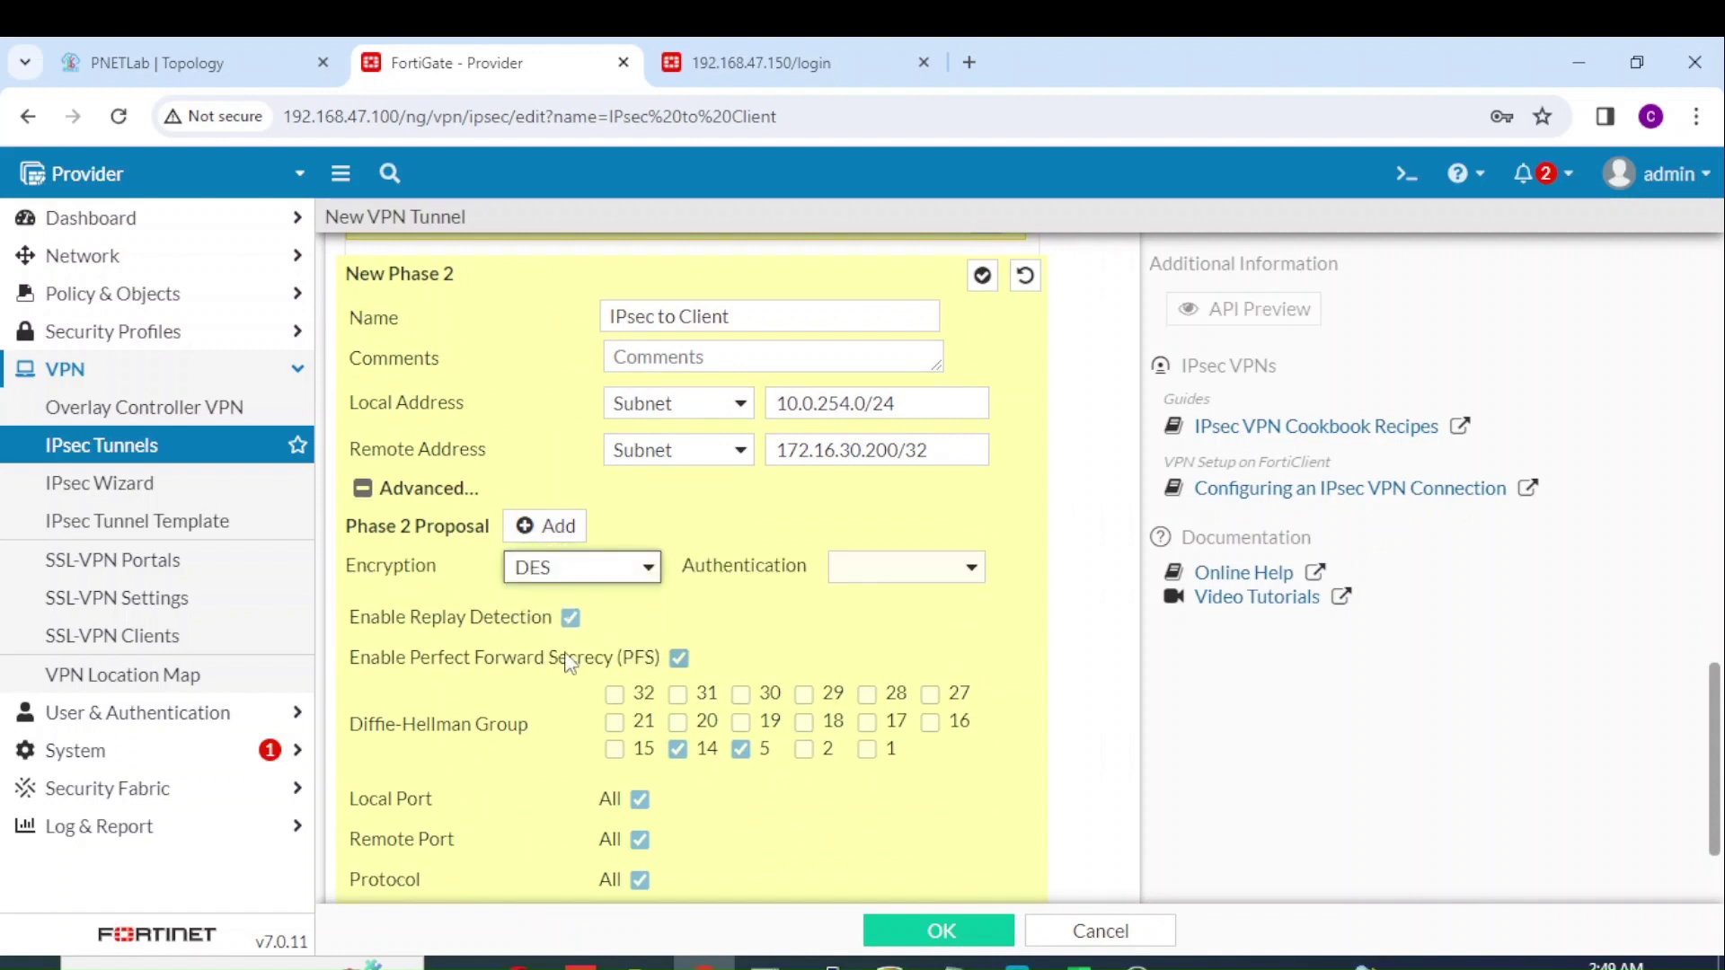
click(912, 571)
click(890, 668)
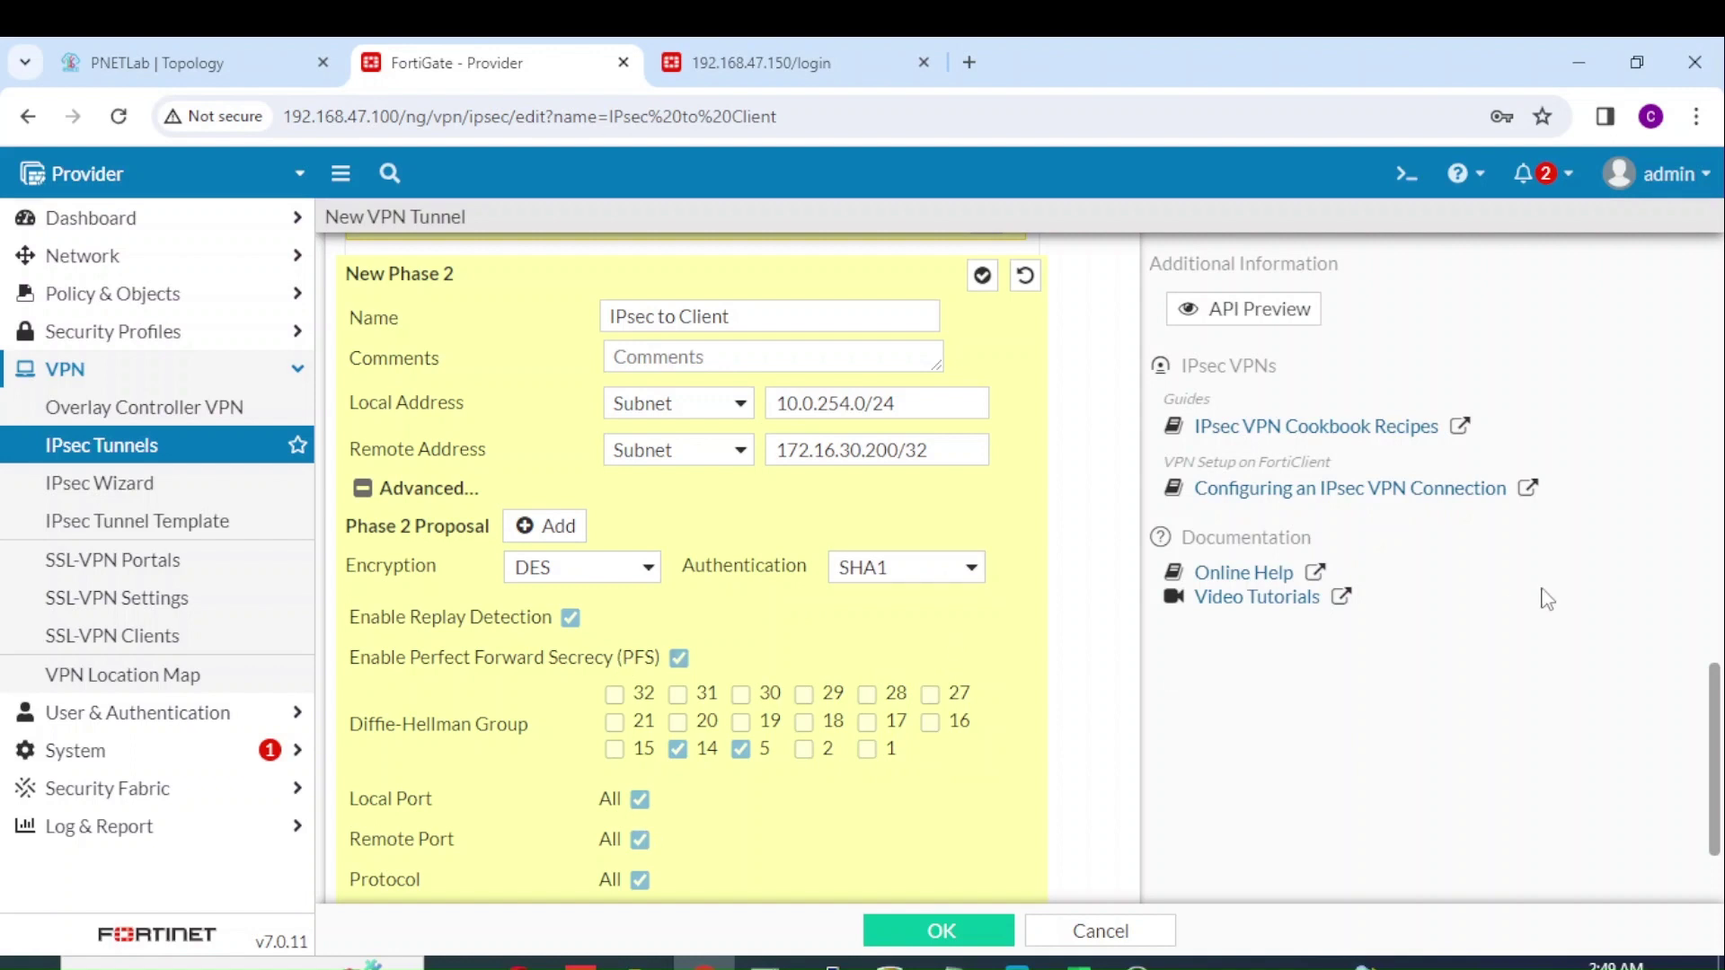
scroll(1717, 719, down, 3)
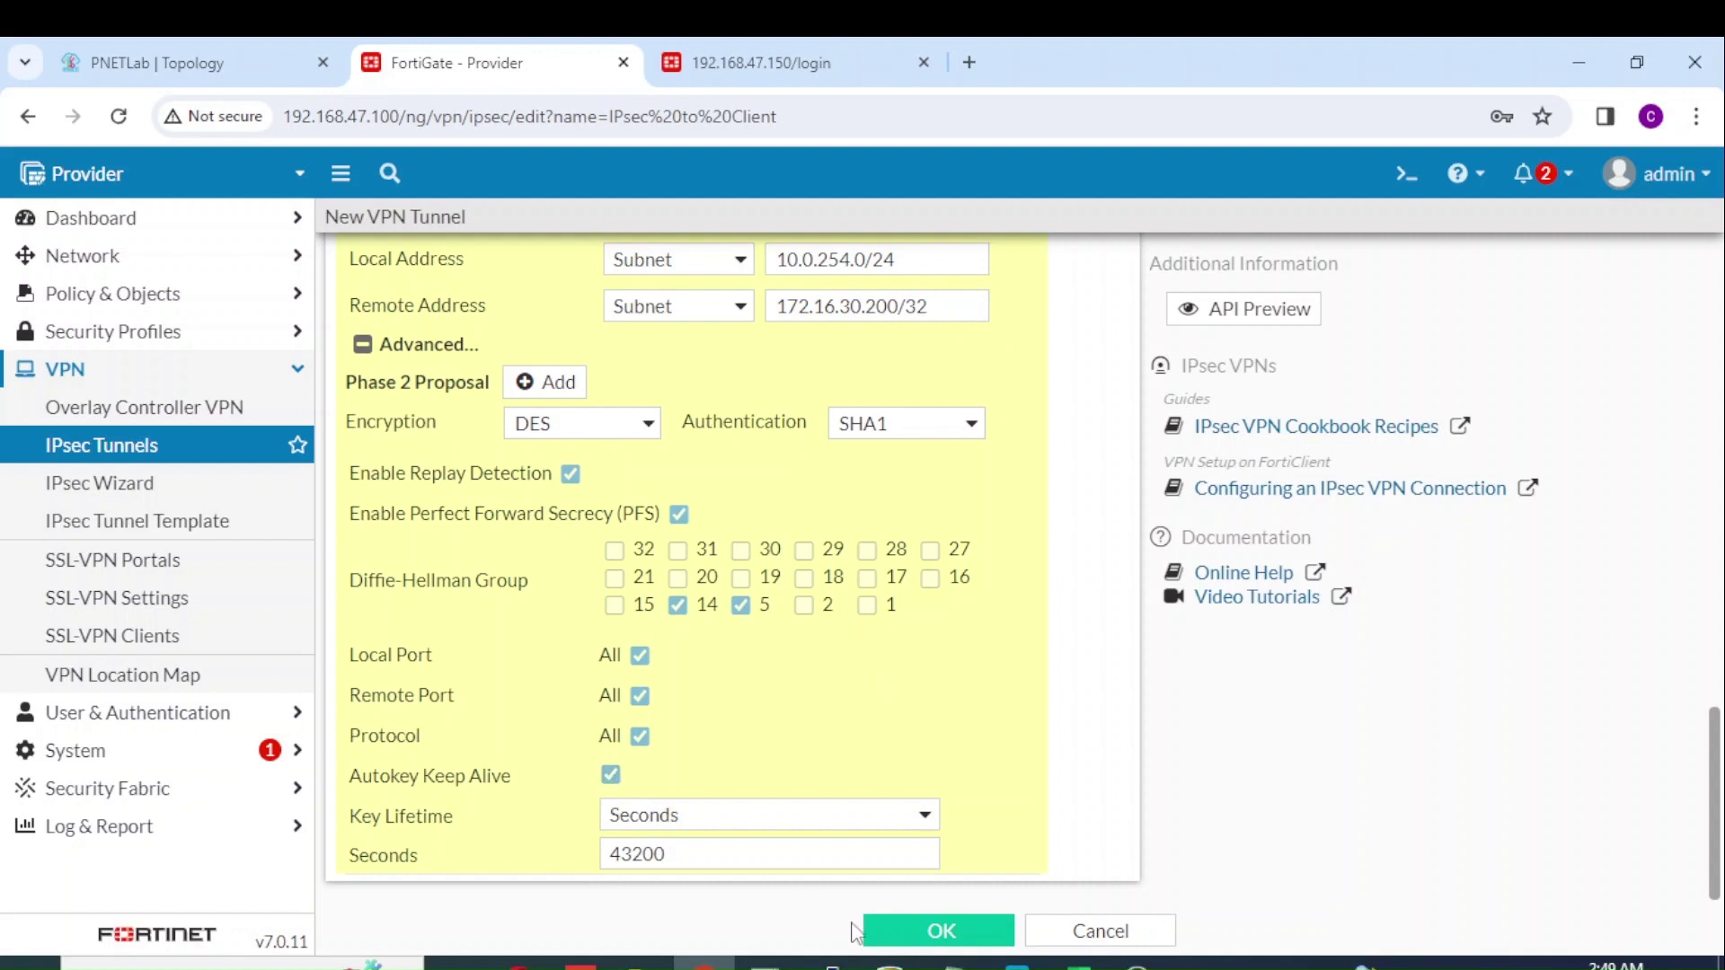
Step: Save the IPsec to Client tunnel and go to the Static Routes list
click(899, 931)
click(897, 930)
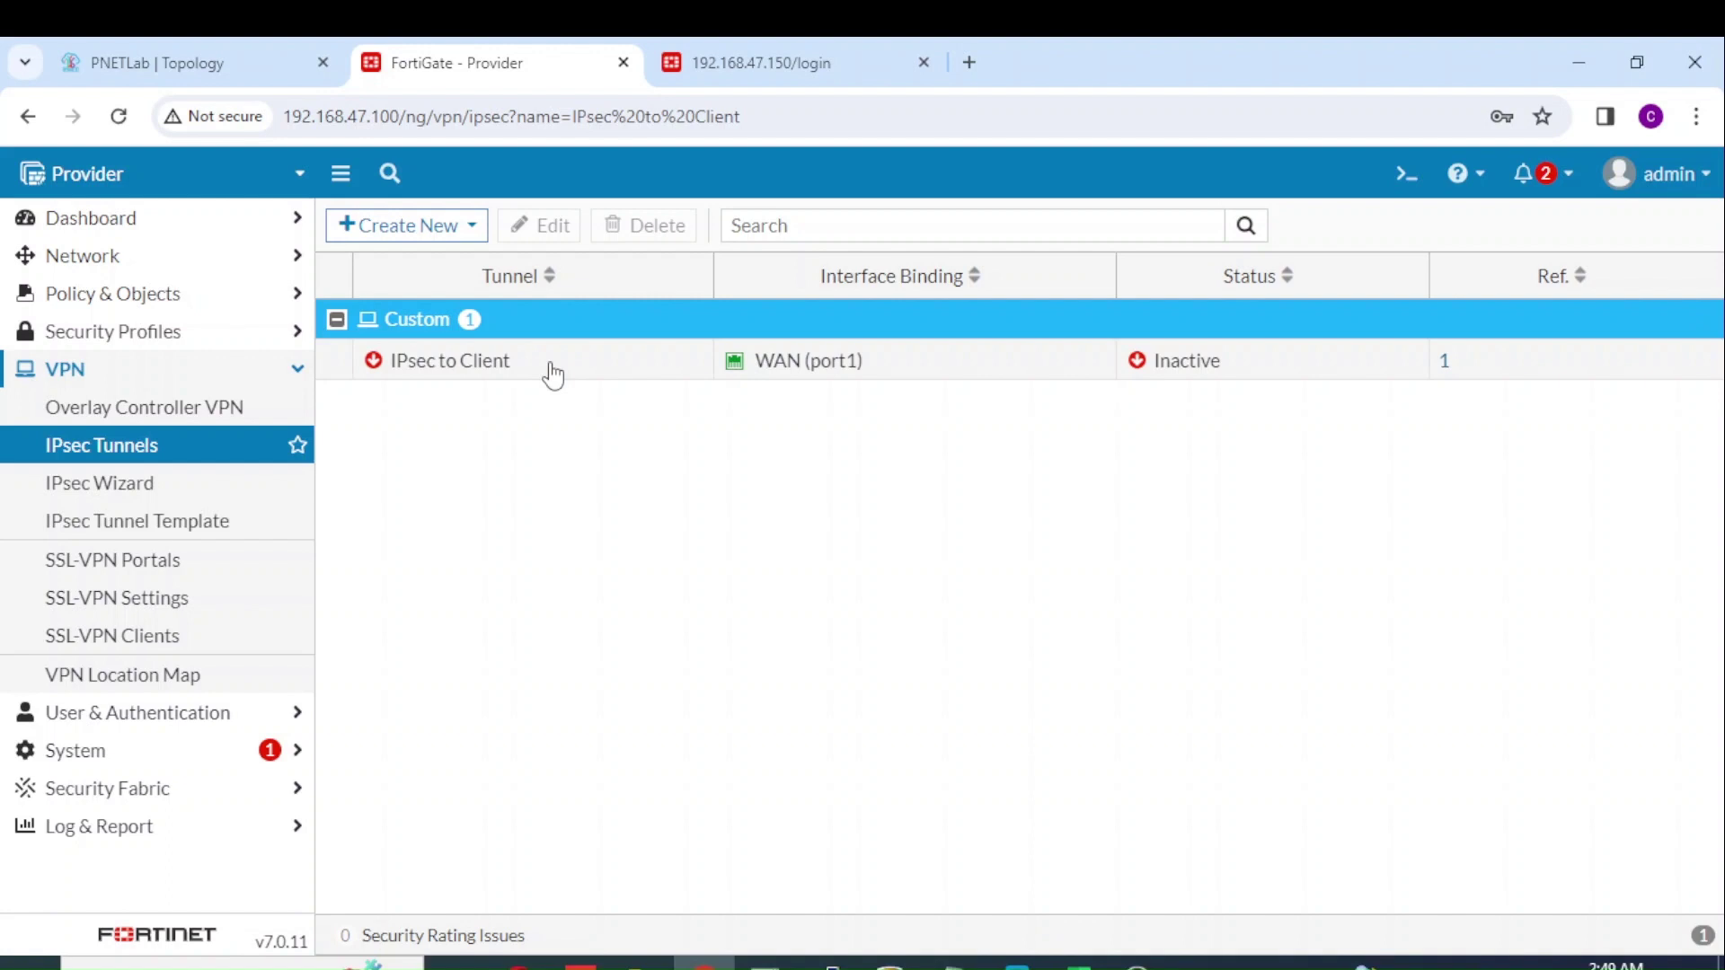
click(238, 261)
click(159, 458)
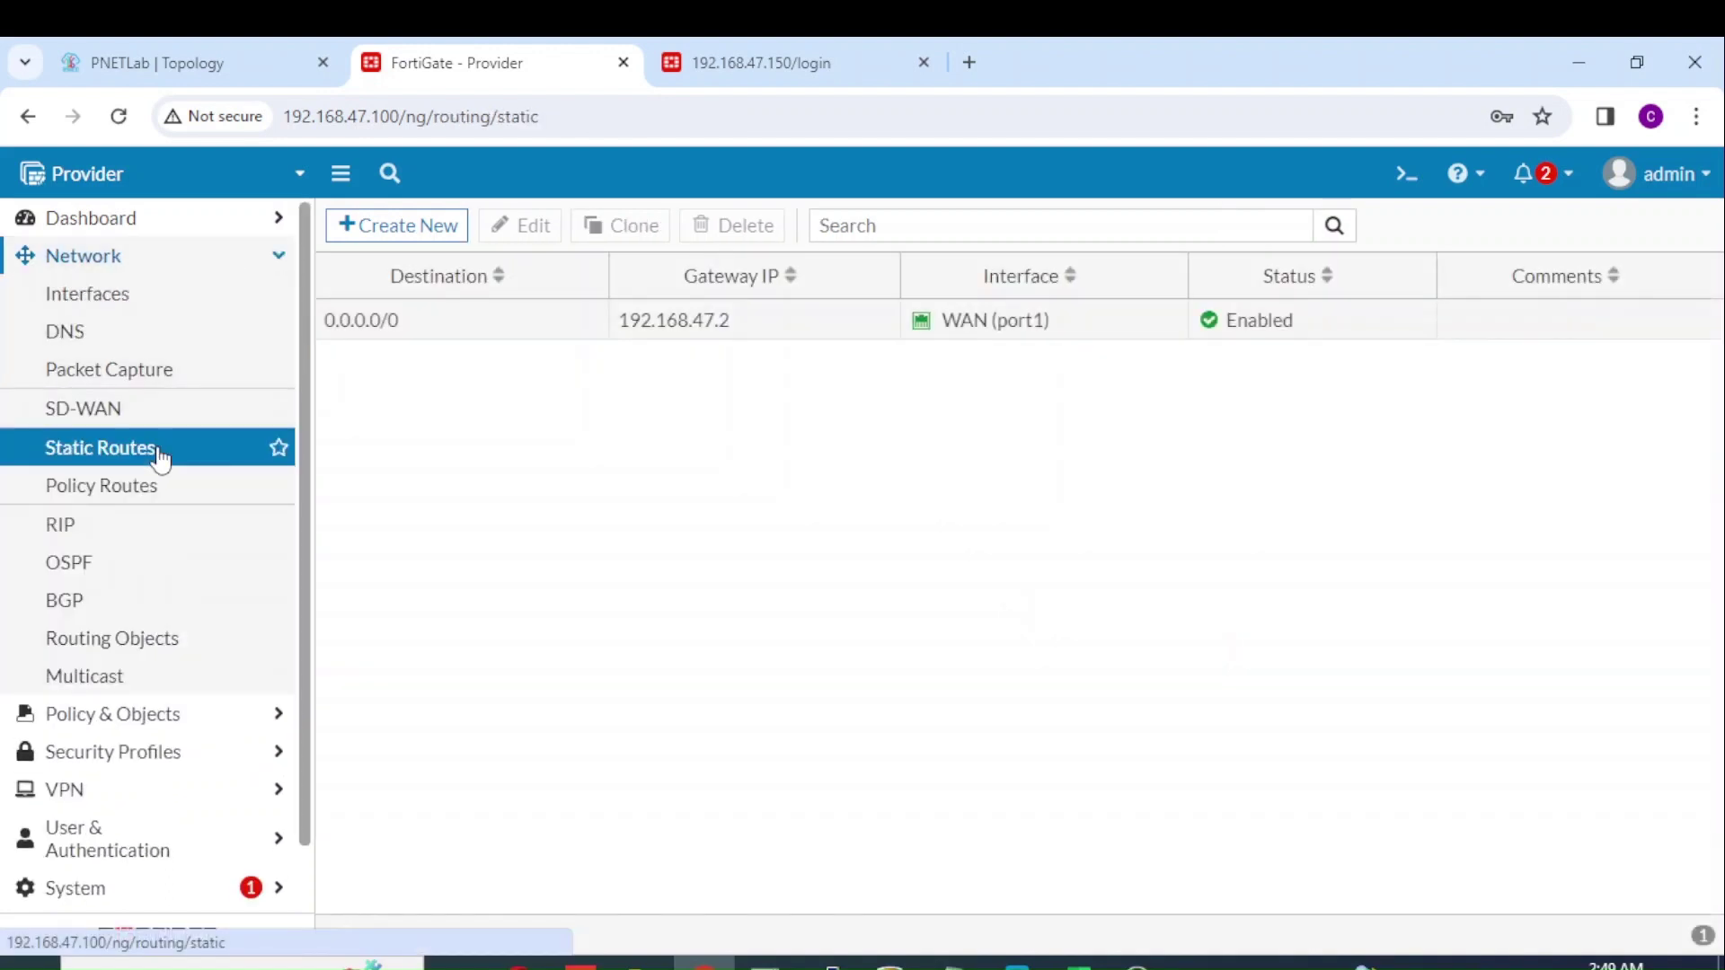
Step: Add a static route to 172.16.30.200/32 through the IPsec to Client interface
click(403, 230)
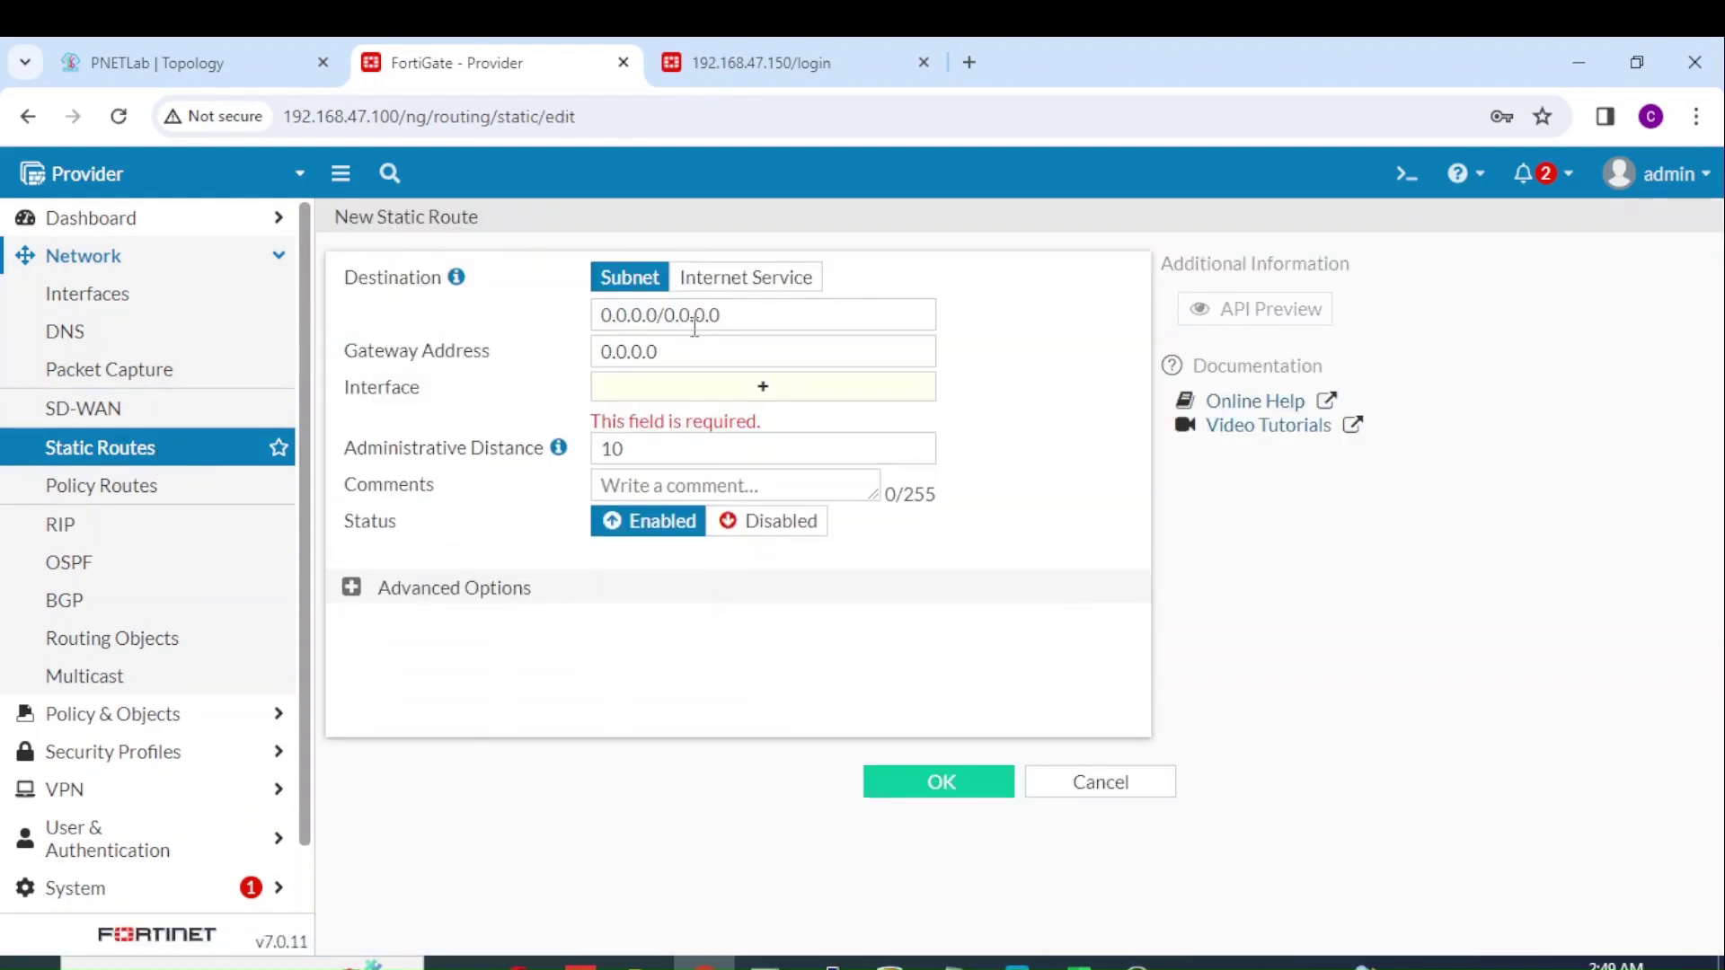
drag(735, 319, 466, 329)
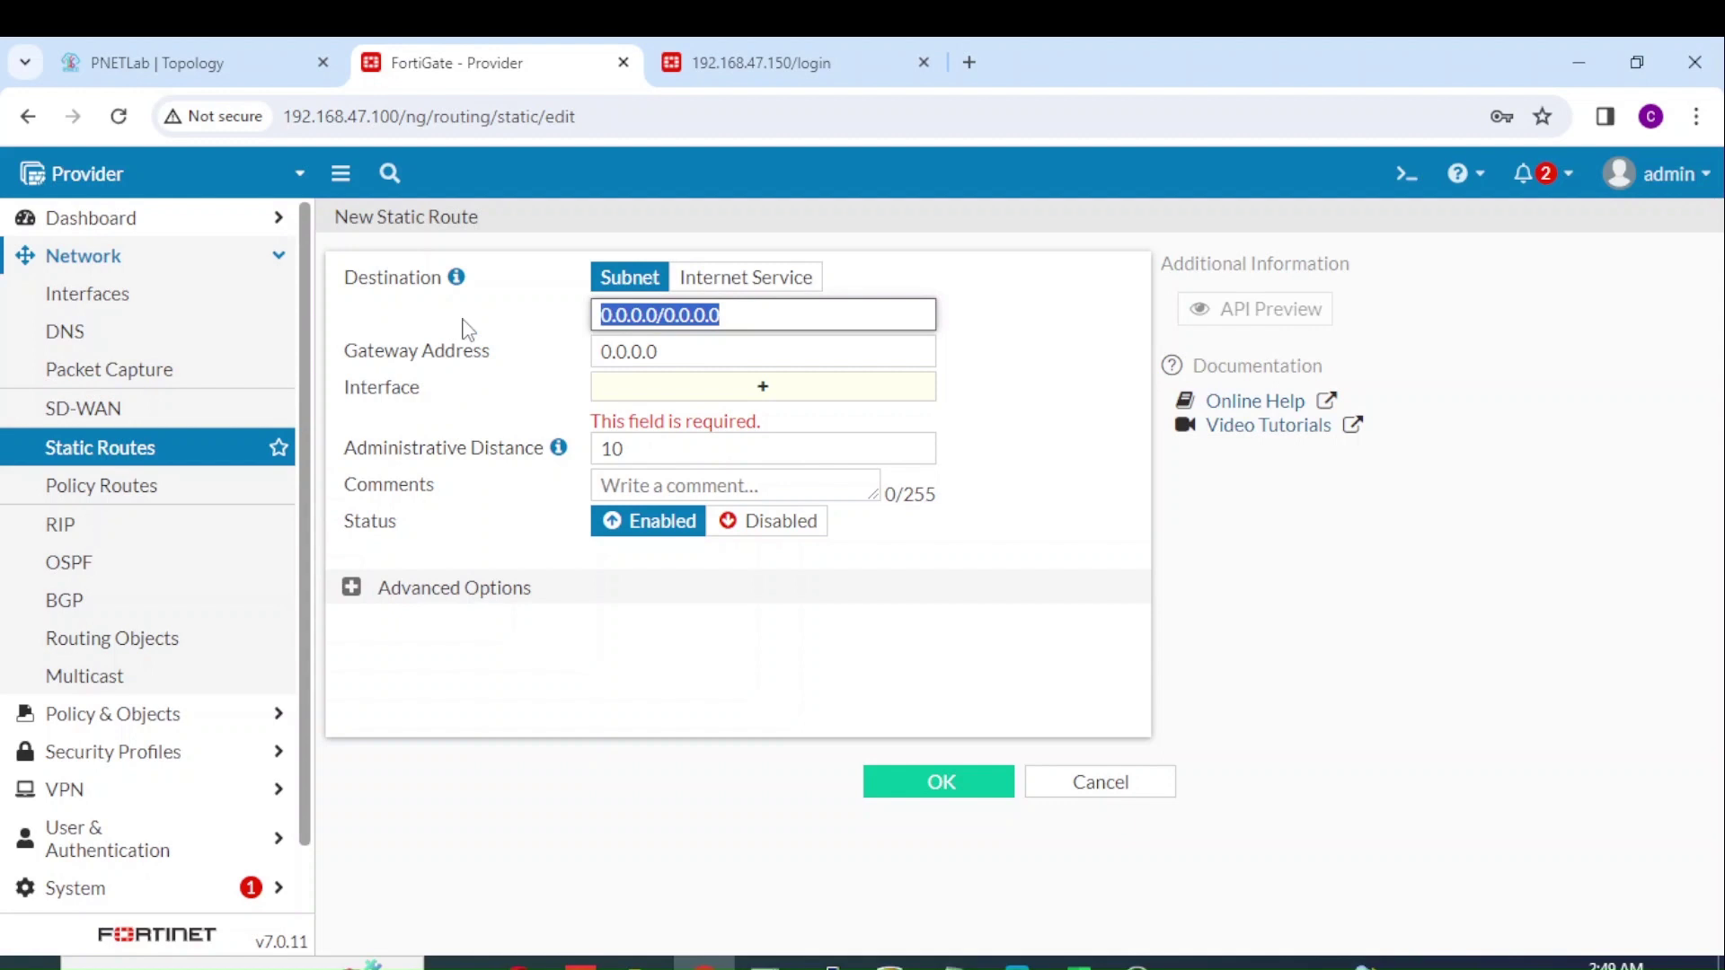
text(172.16)
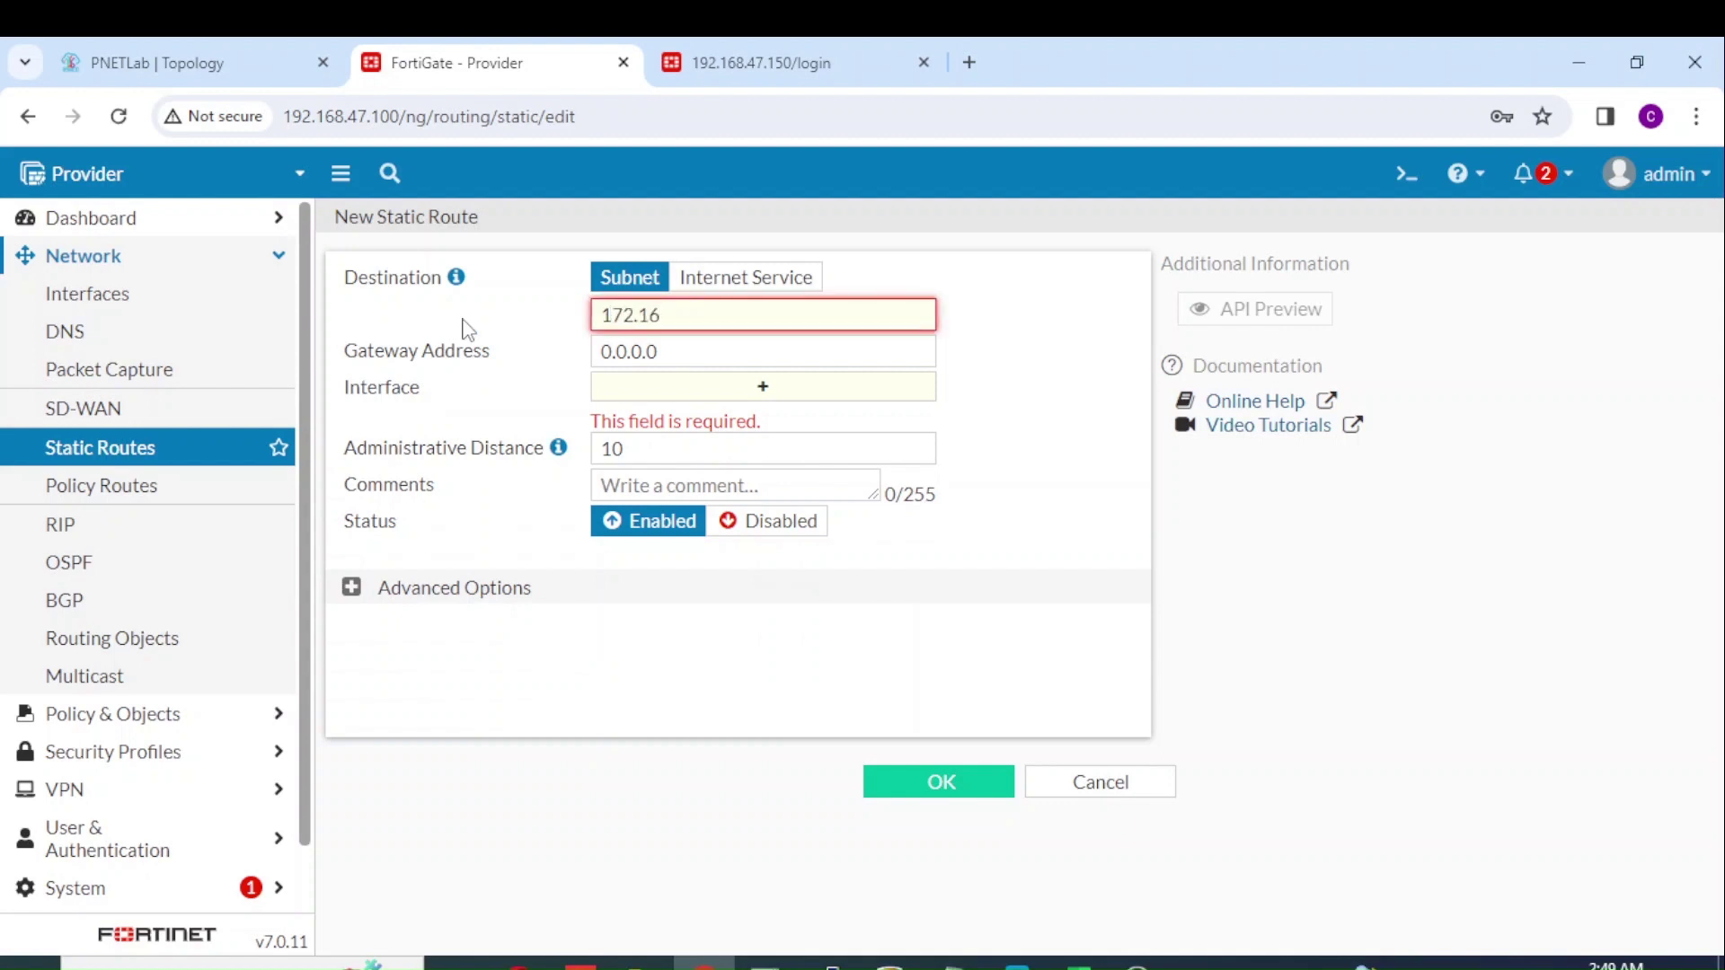
text(.30.200/32)
click(624, 404)
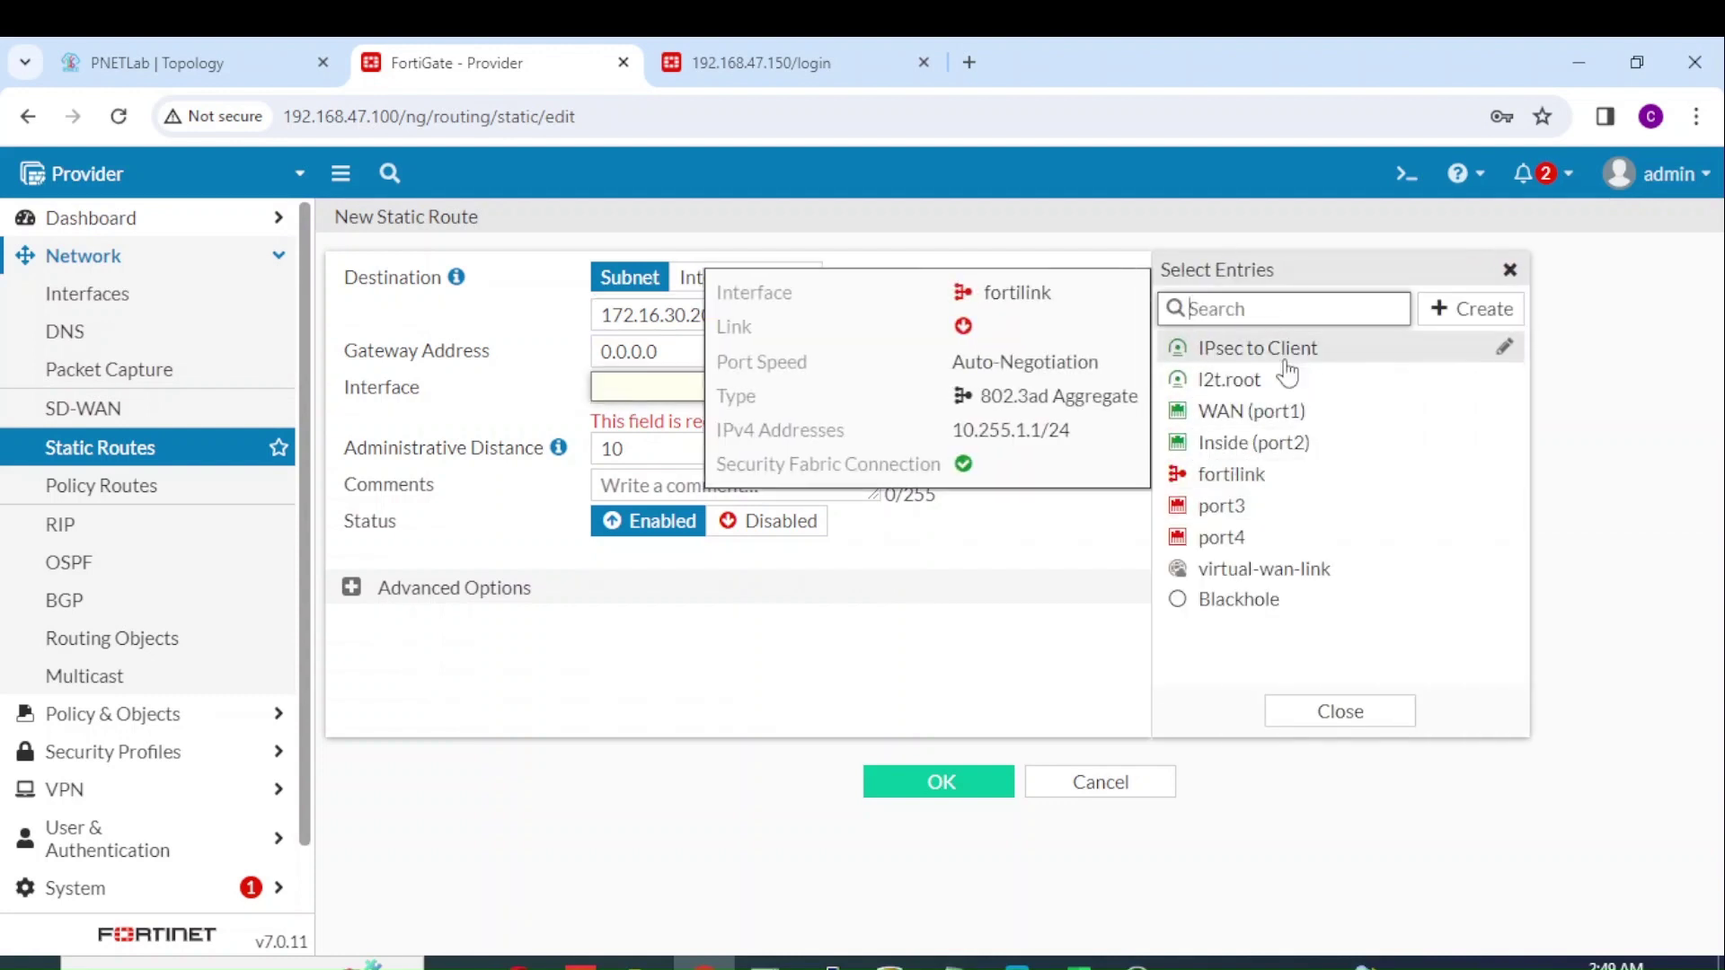
click(1291, 353)
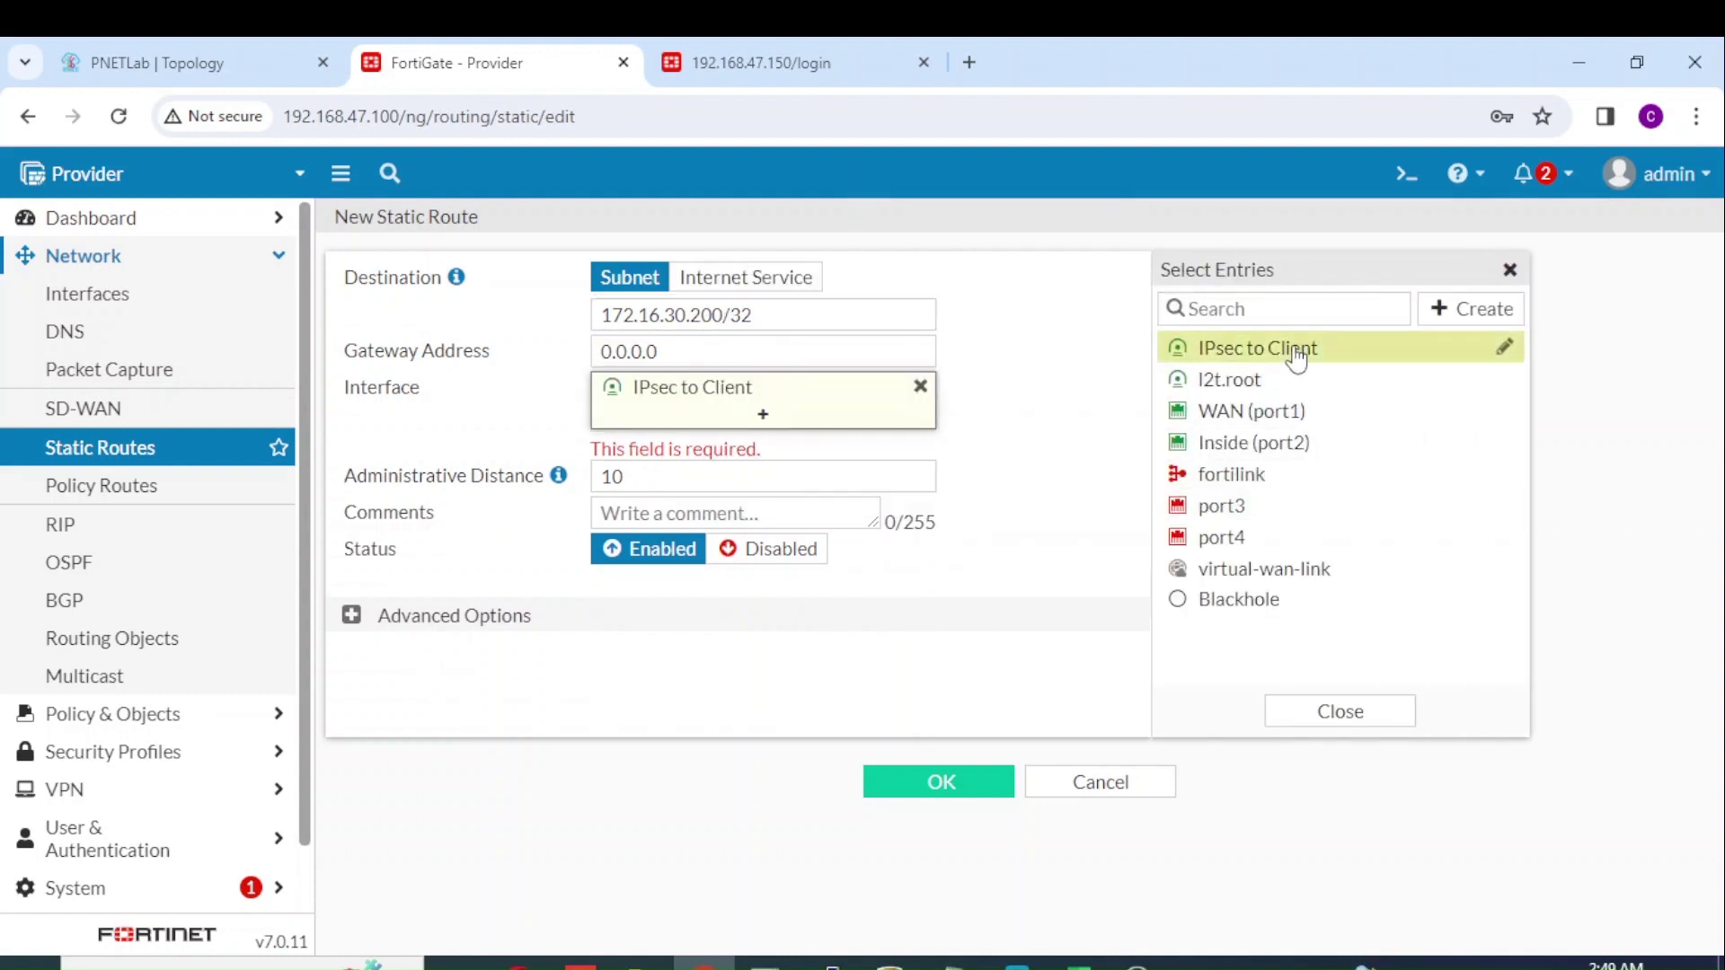
click(939, 782)
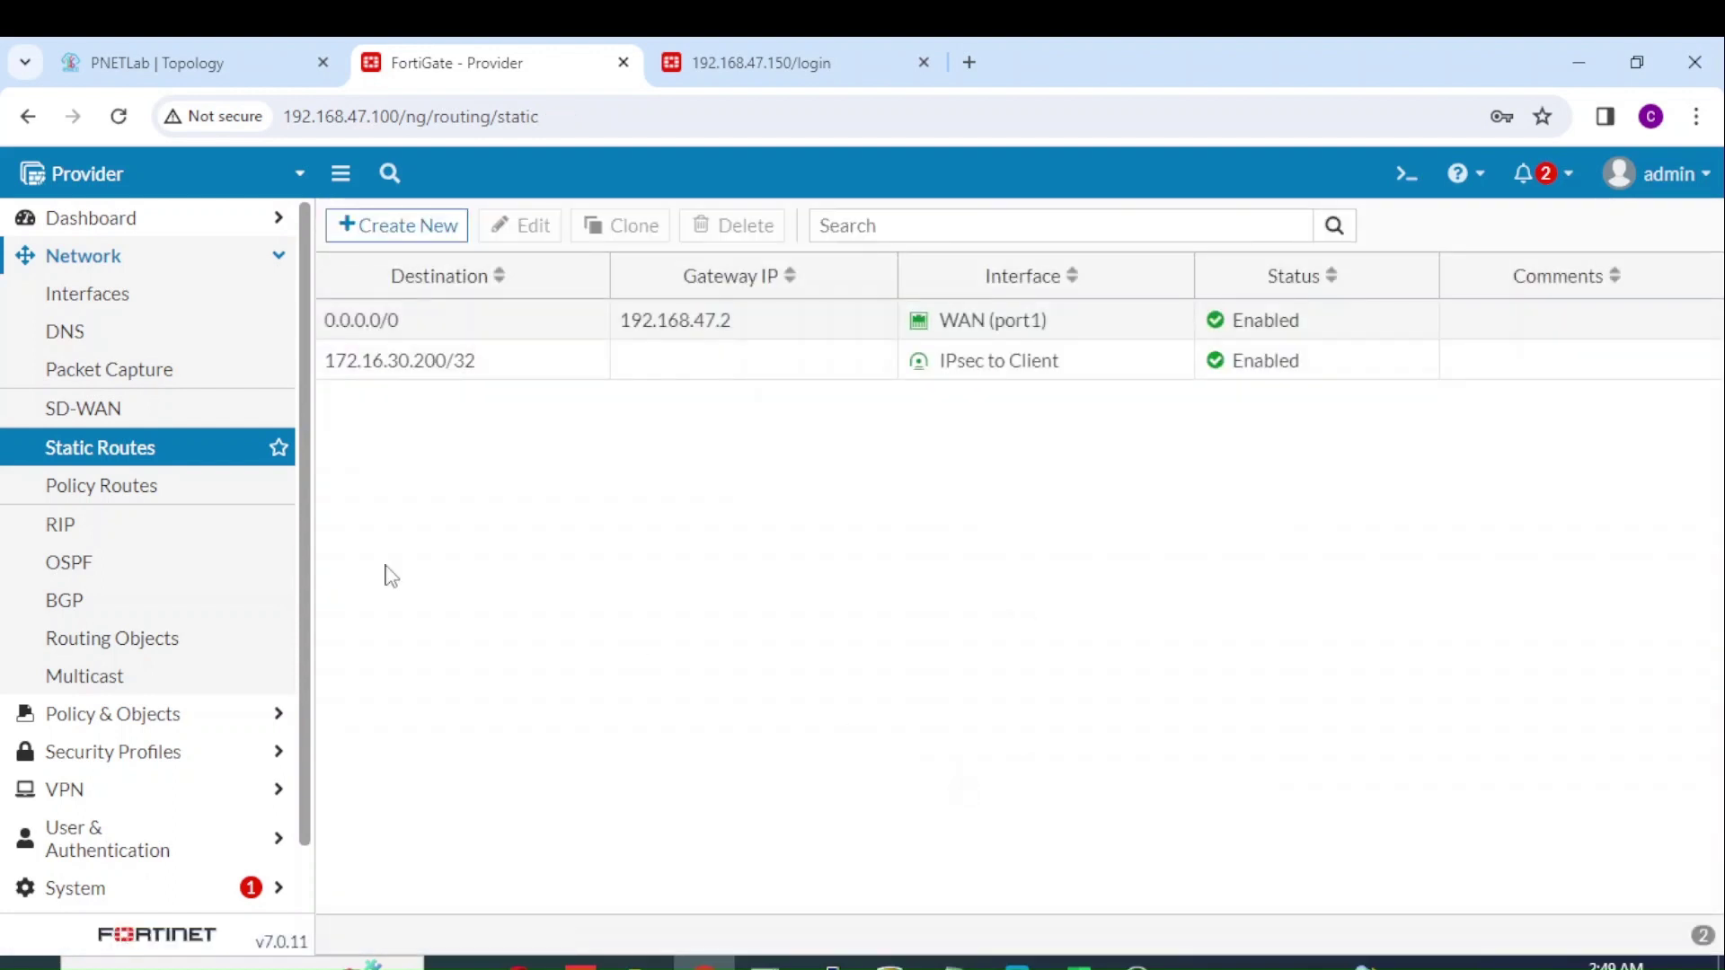
click(193, 715)
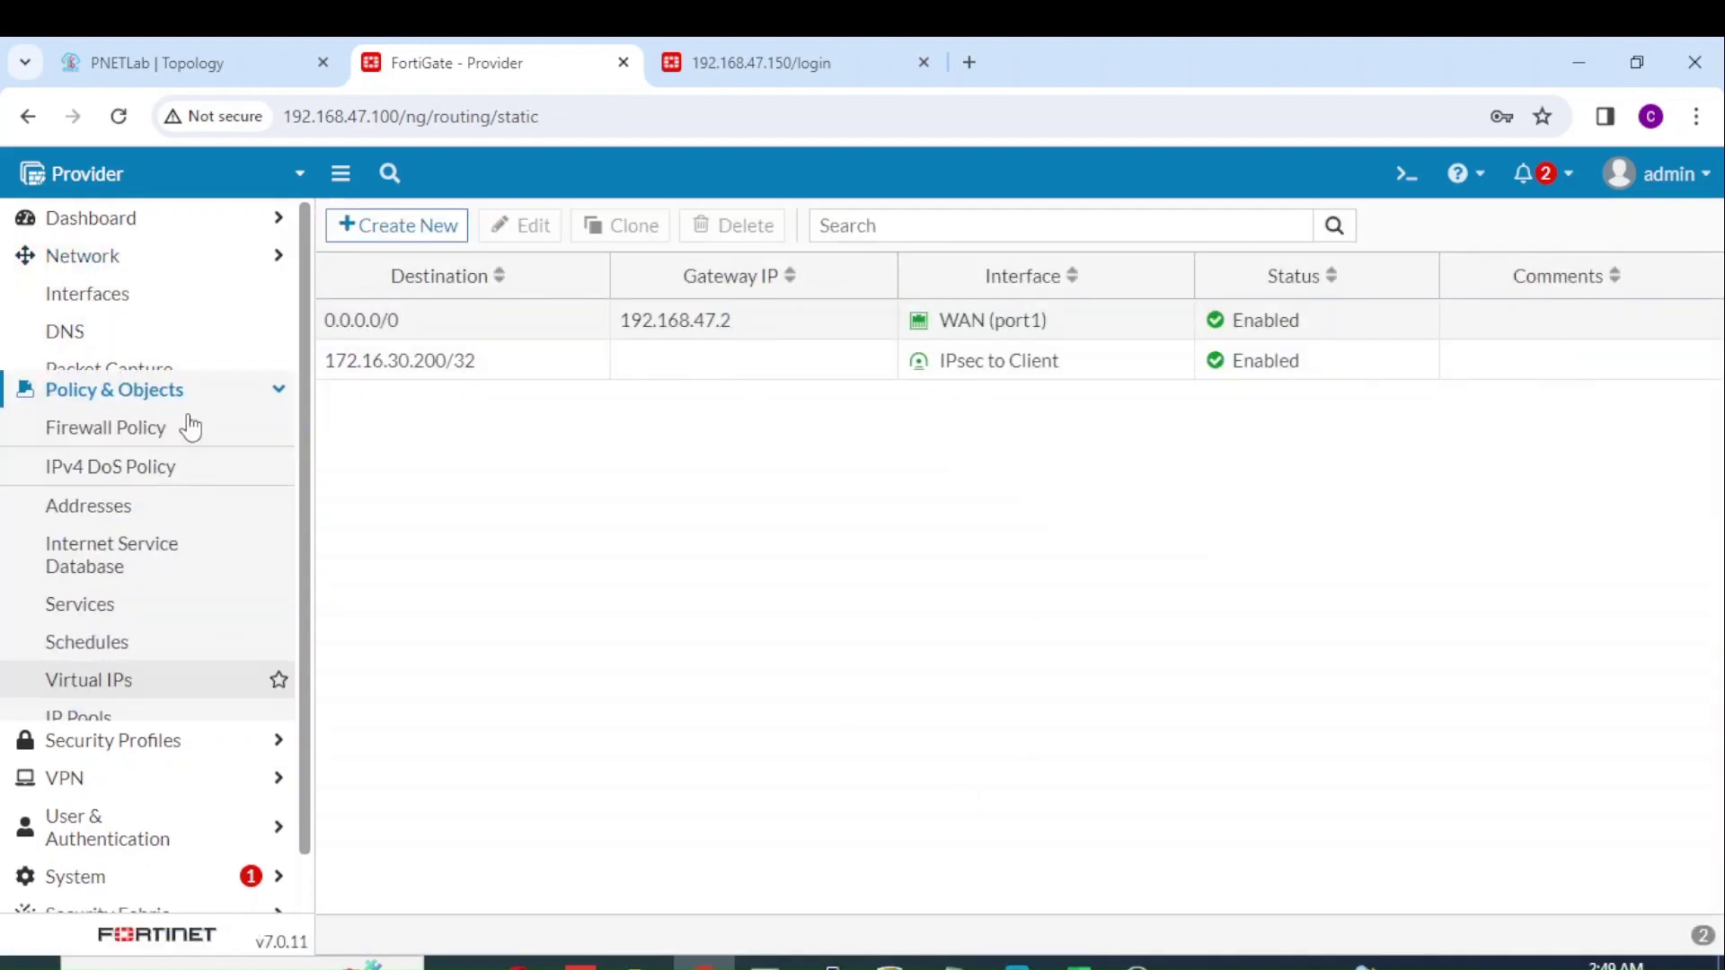
Step: Start policy 'To Client' from Inside (port2) to IPsec to Client, with source Inside
click(164, 344)
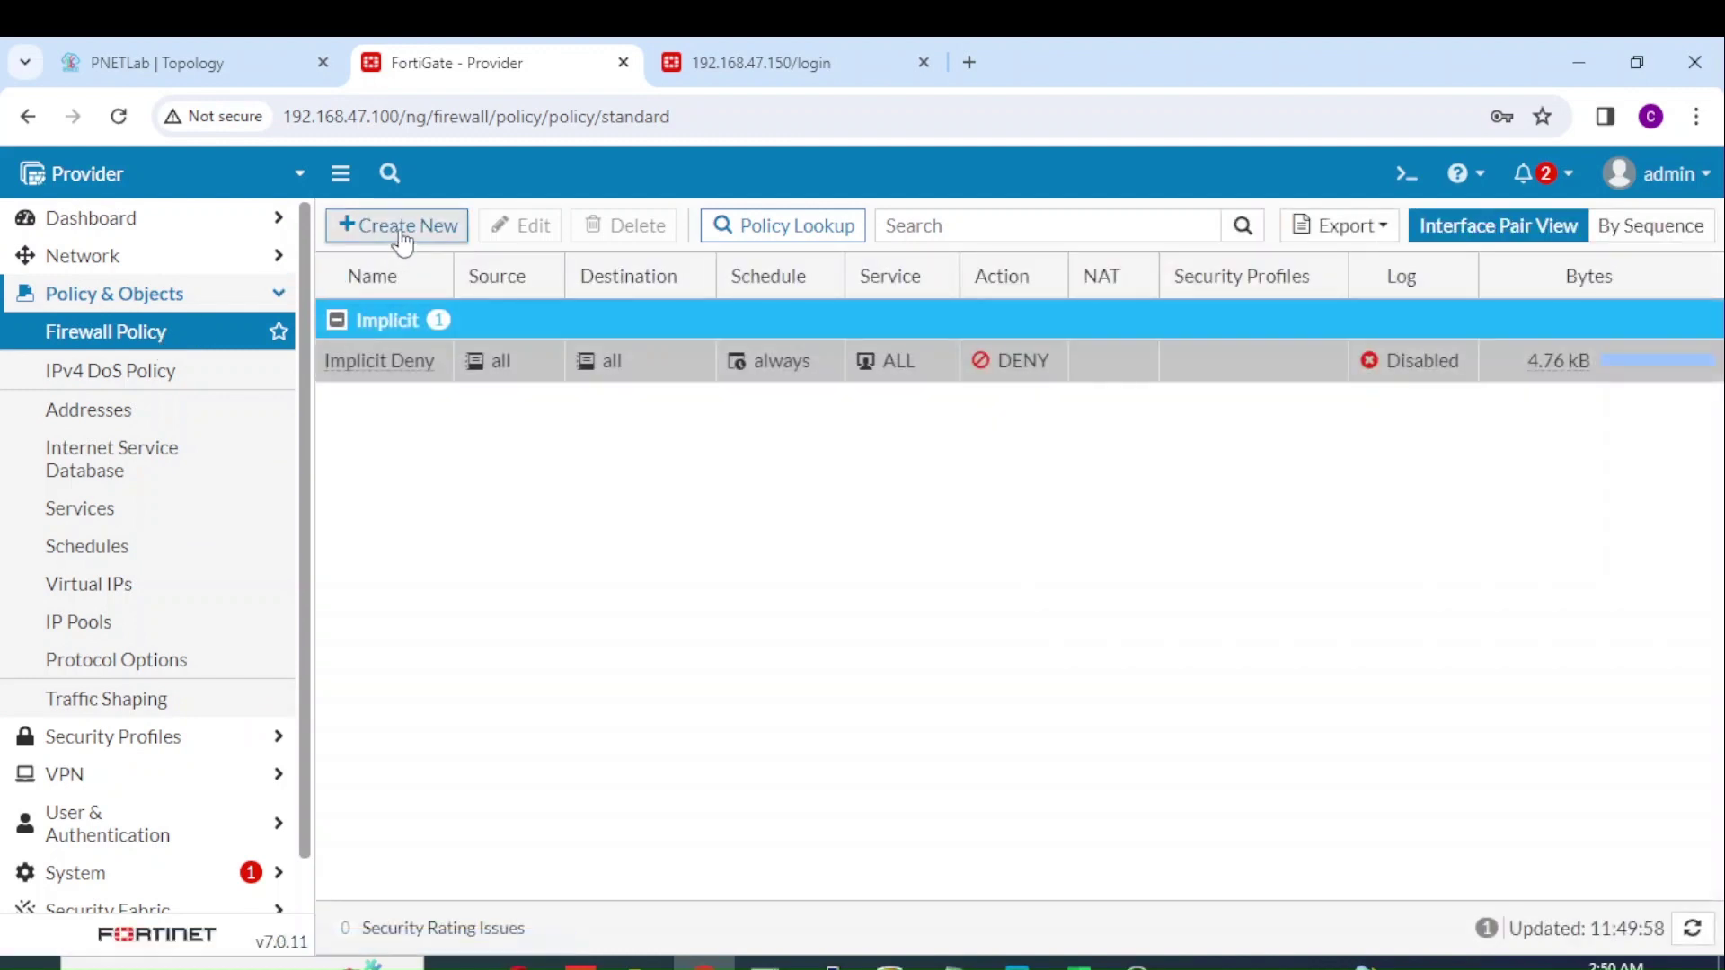
click(401, 229)
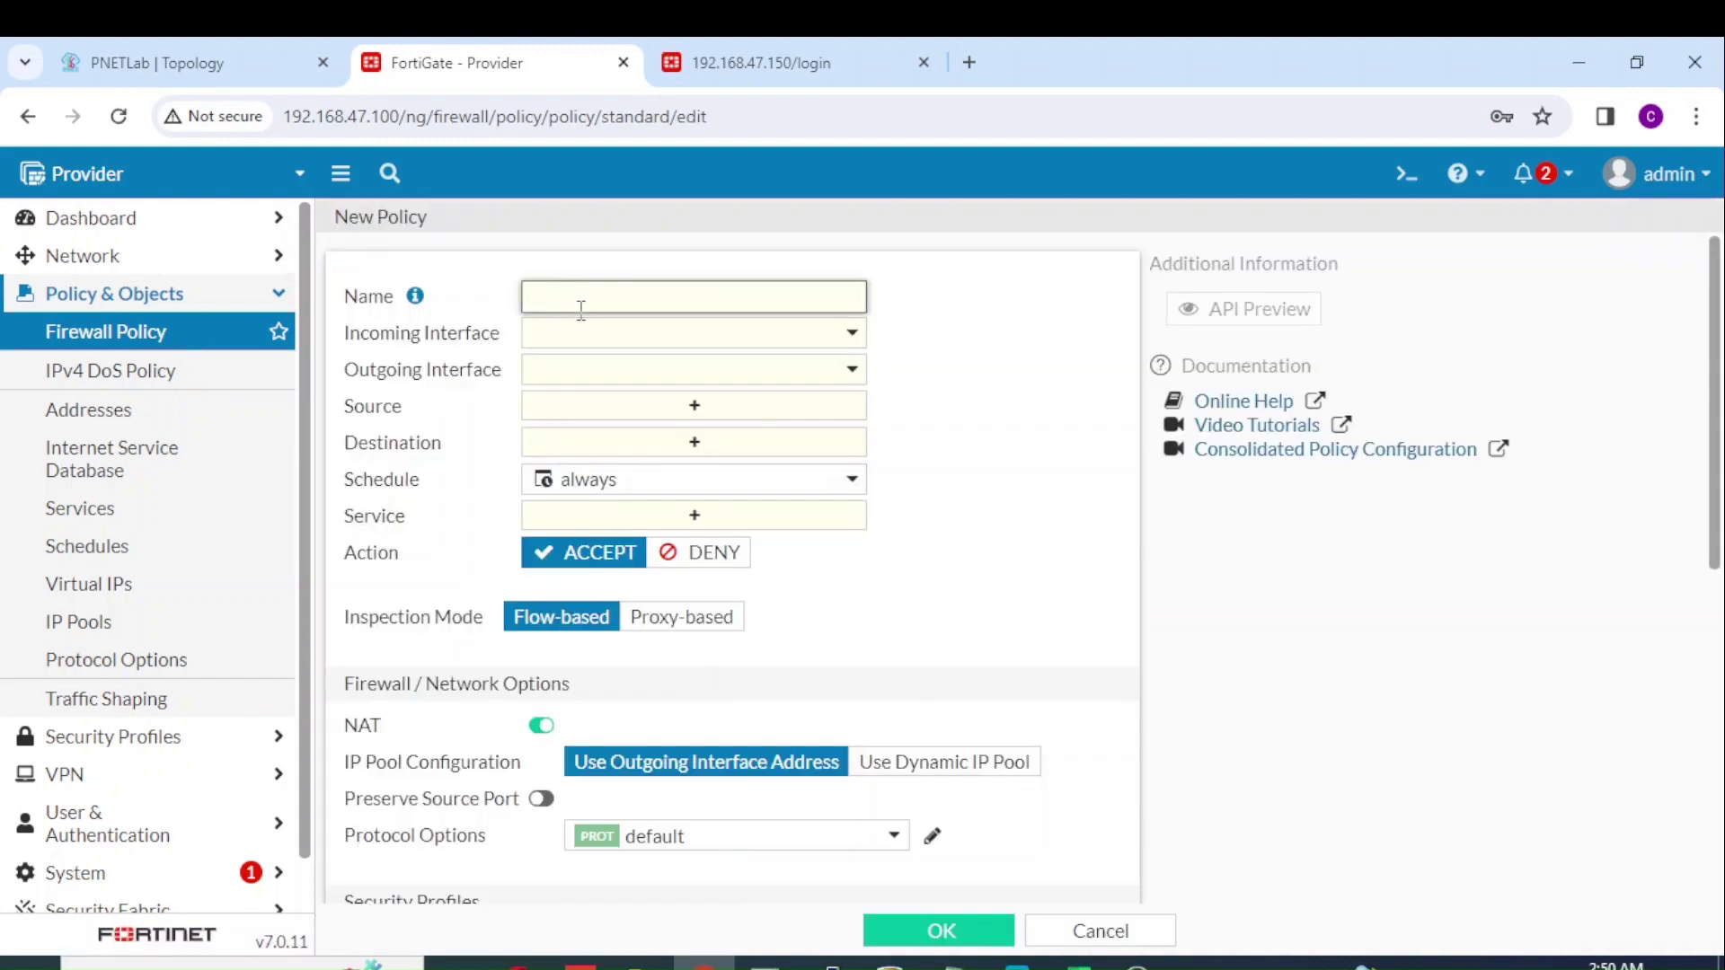
text(To Client)
click(618, 339)
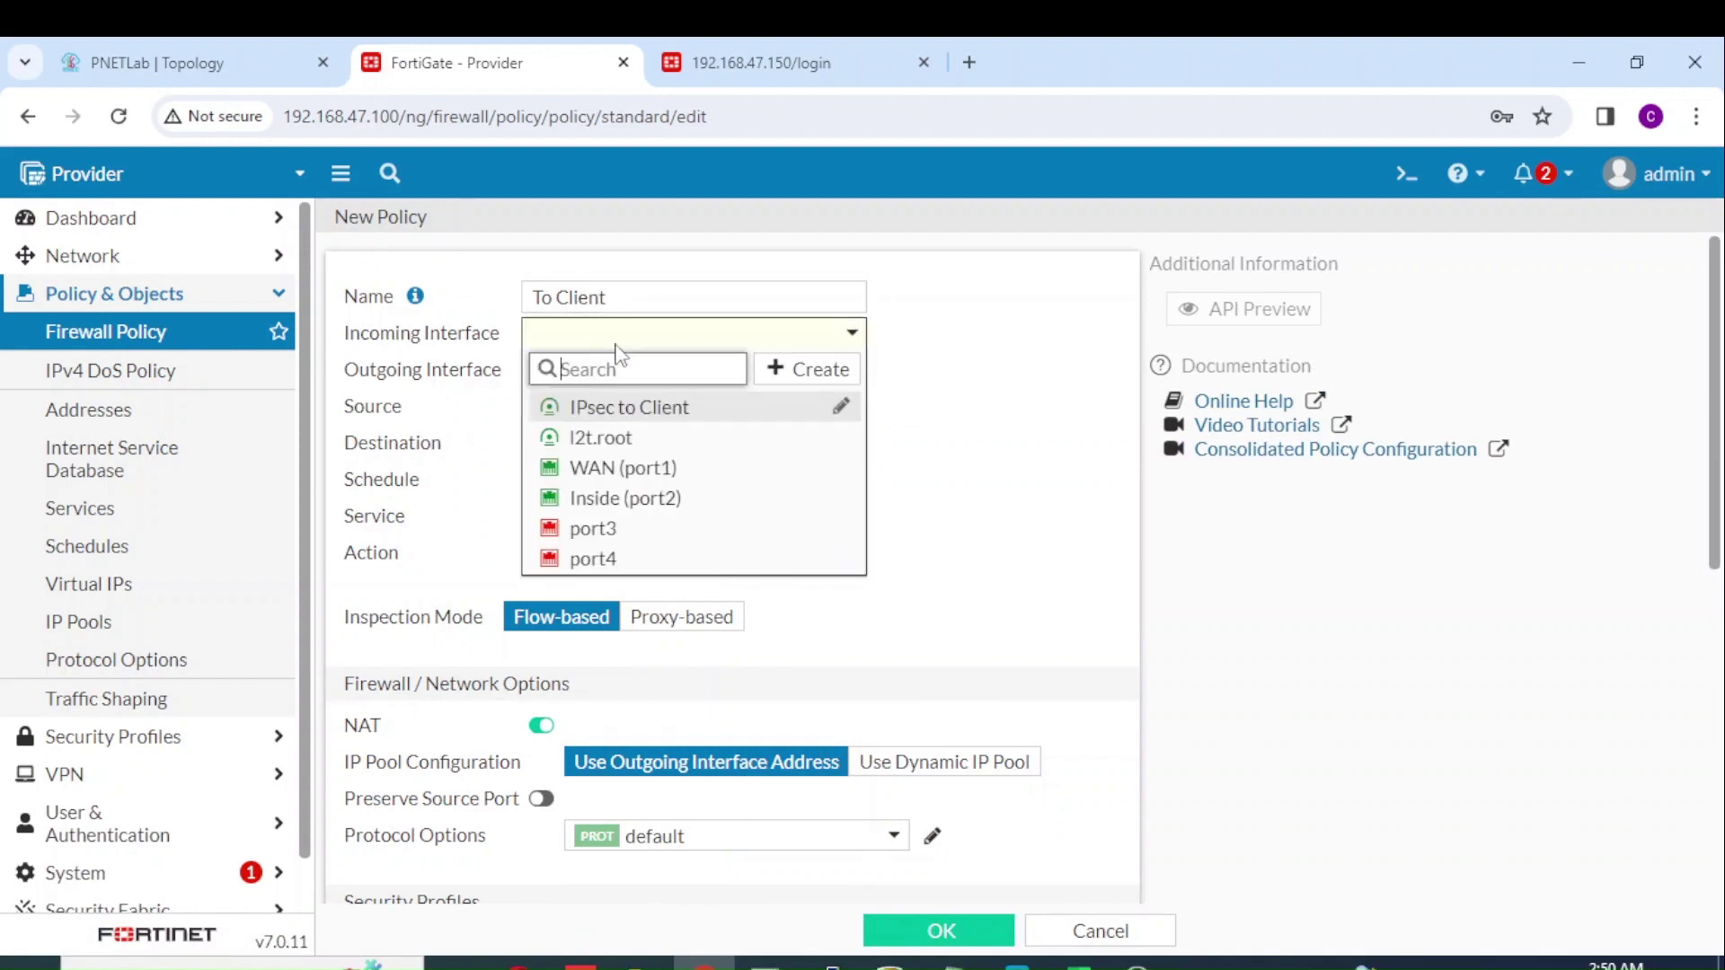
click(632, 503)
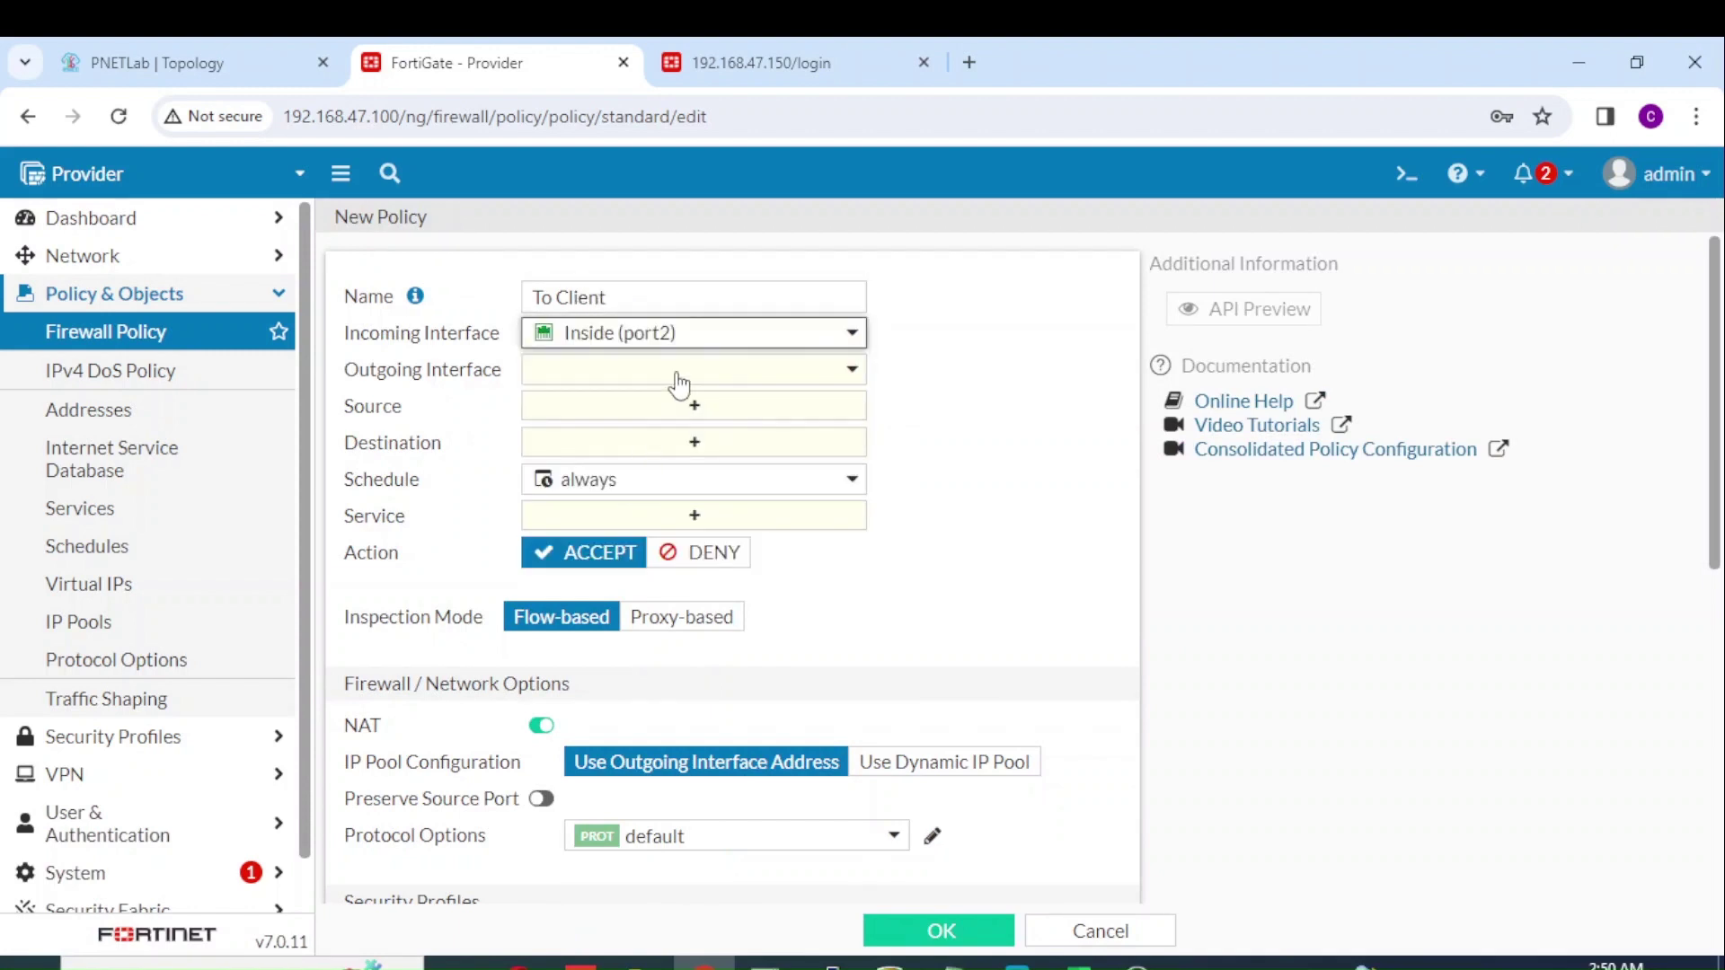
click(676, 372)
click(652, 454)
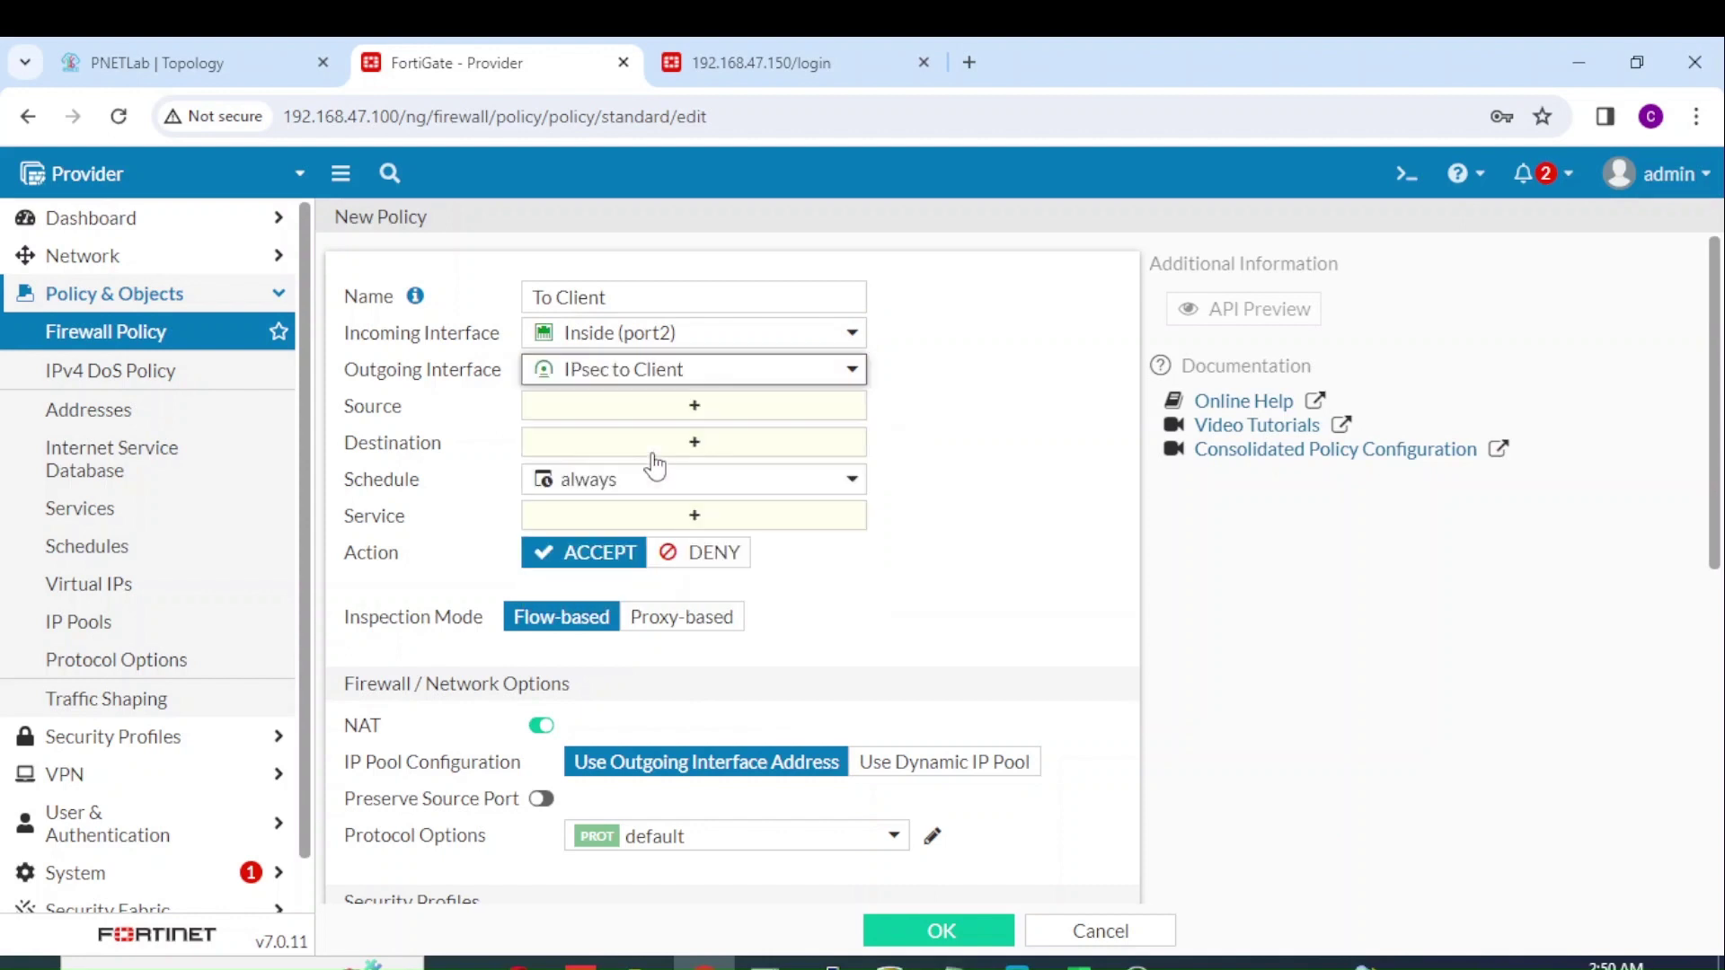
click(705, 414)
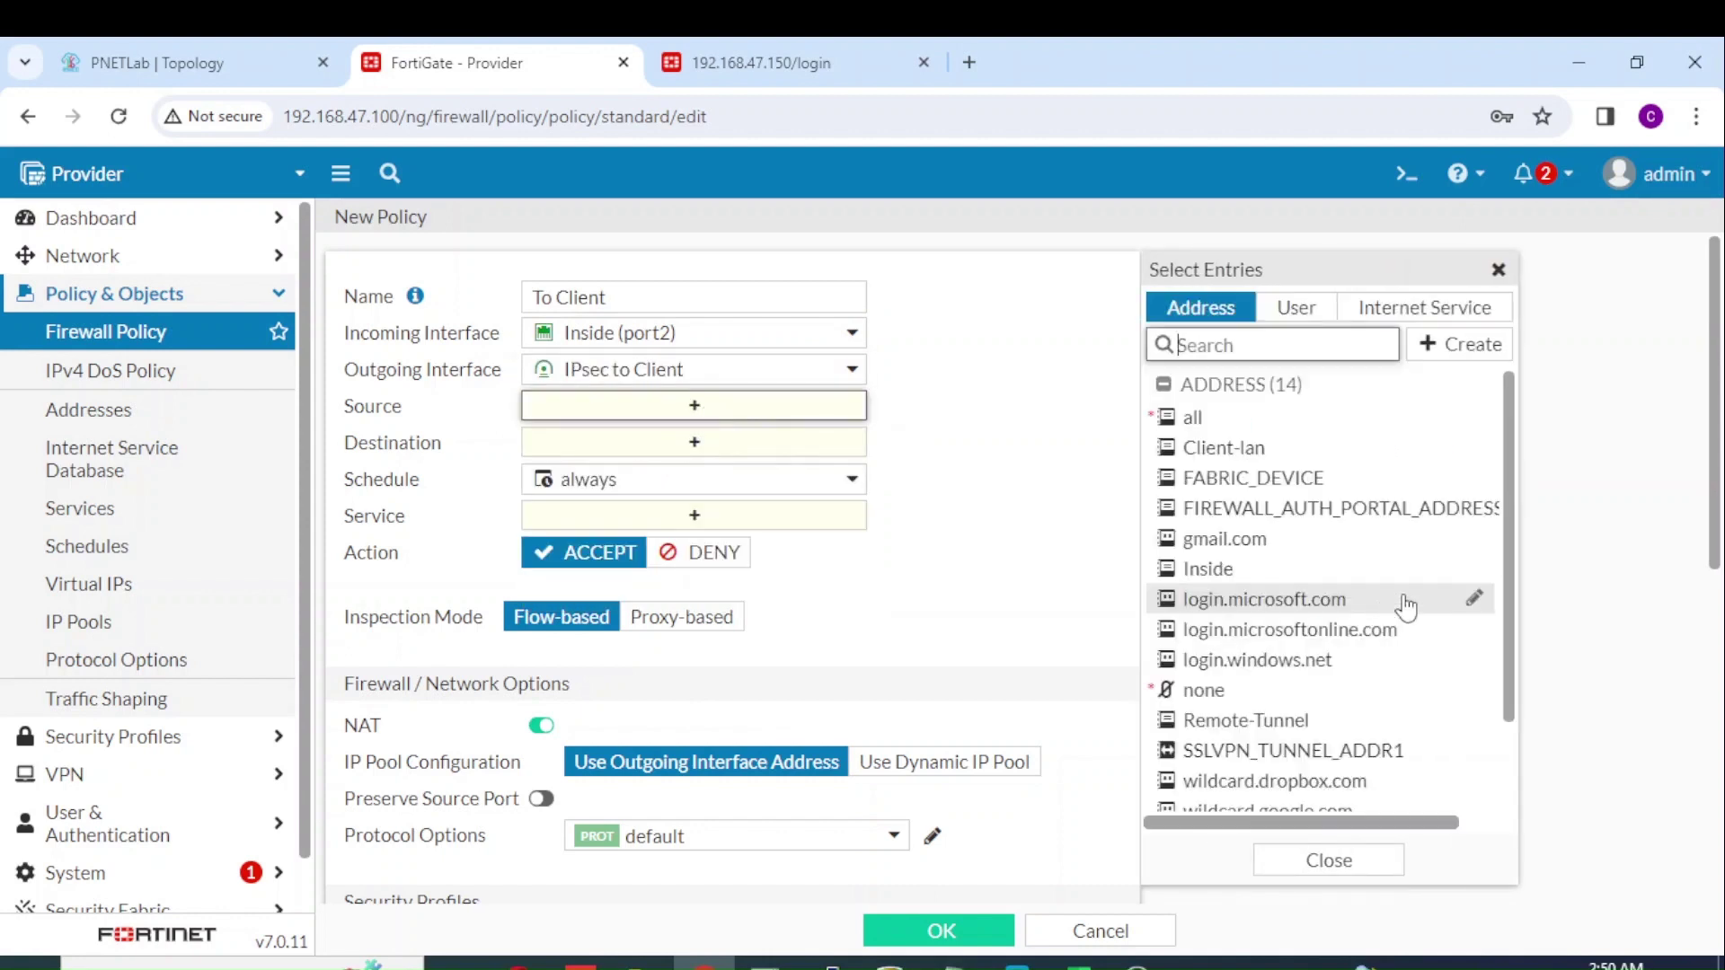
mouse_move(1222, 586)
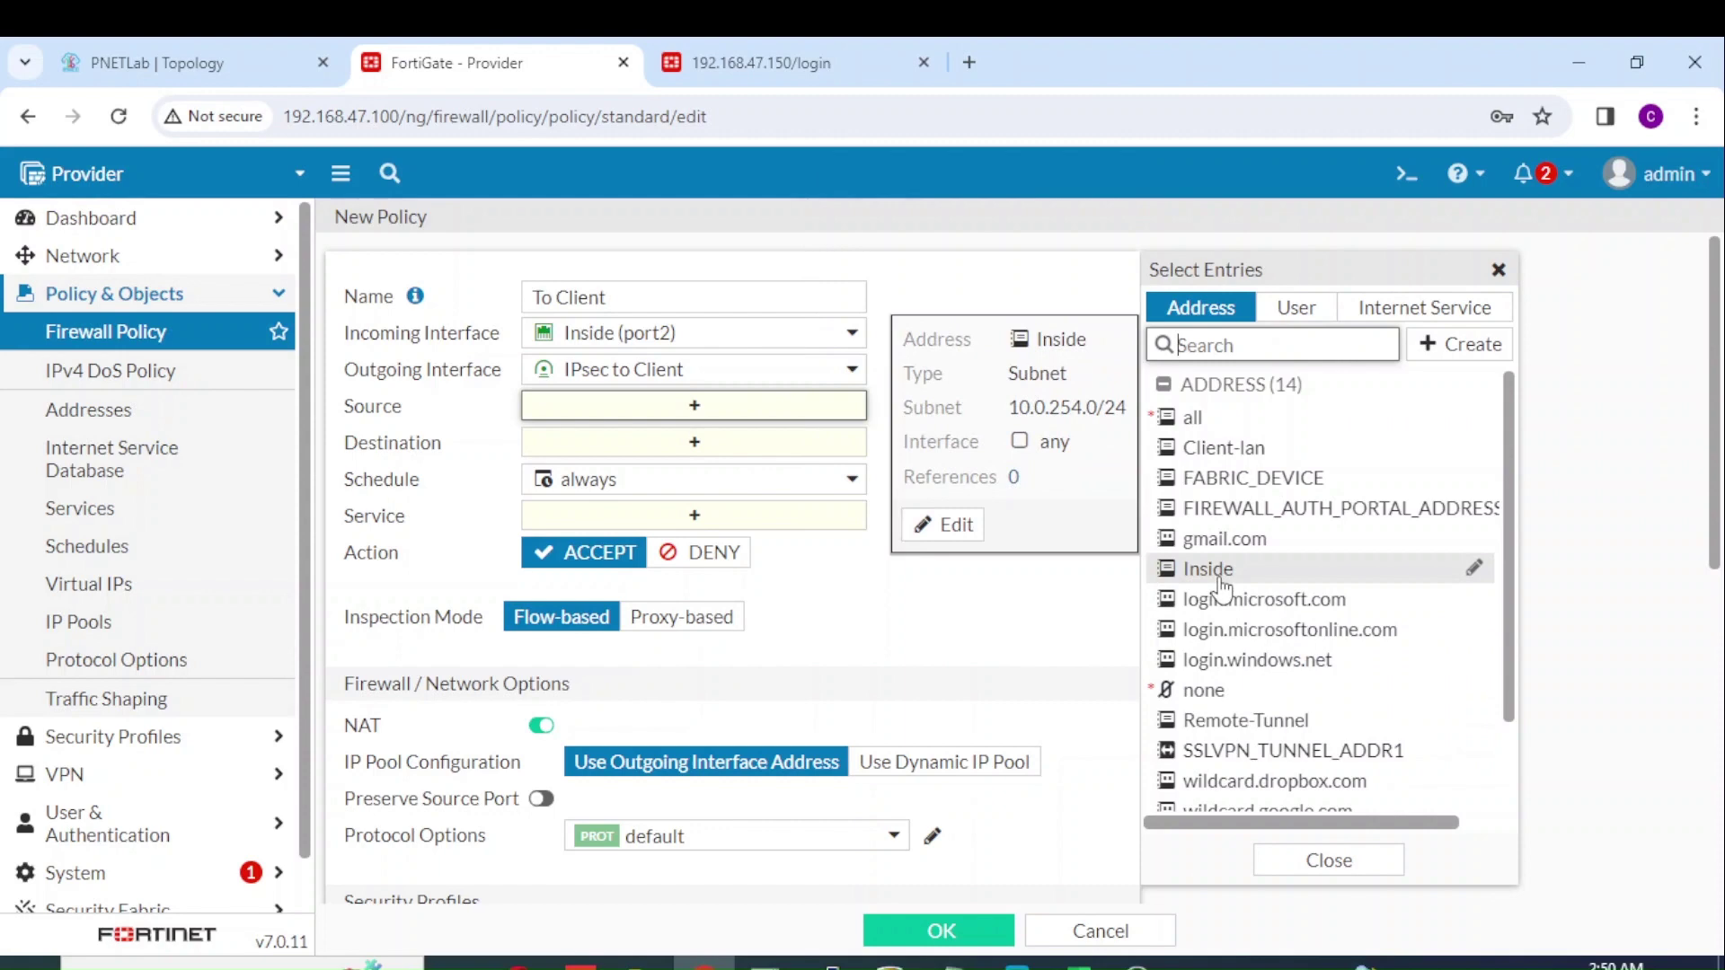
click(1220, 586)
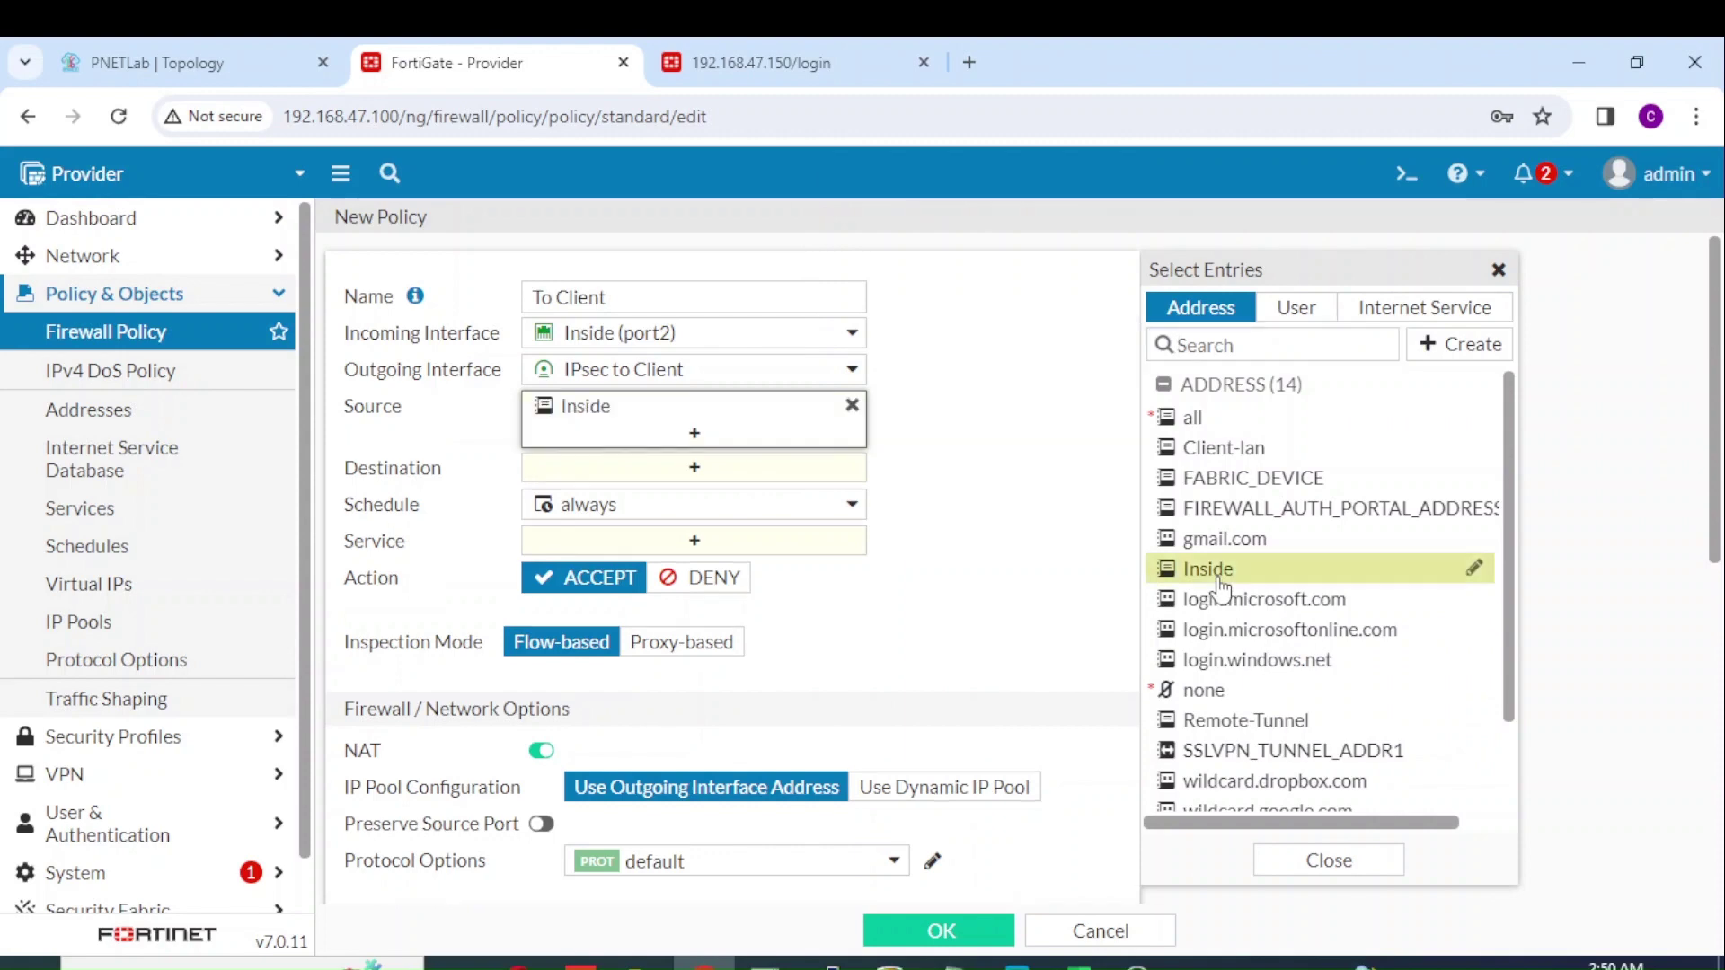
Step: Set destination Remote-Tunnel, service ALL, NAT off, log all sessions, and save the policy
click(820, 482)
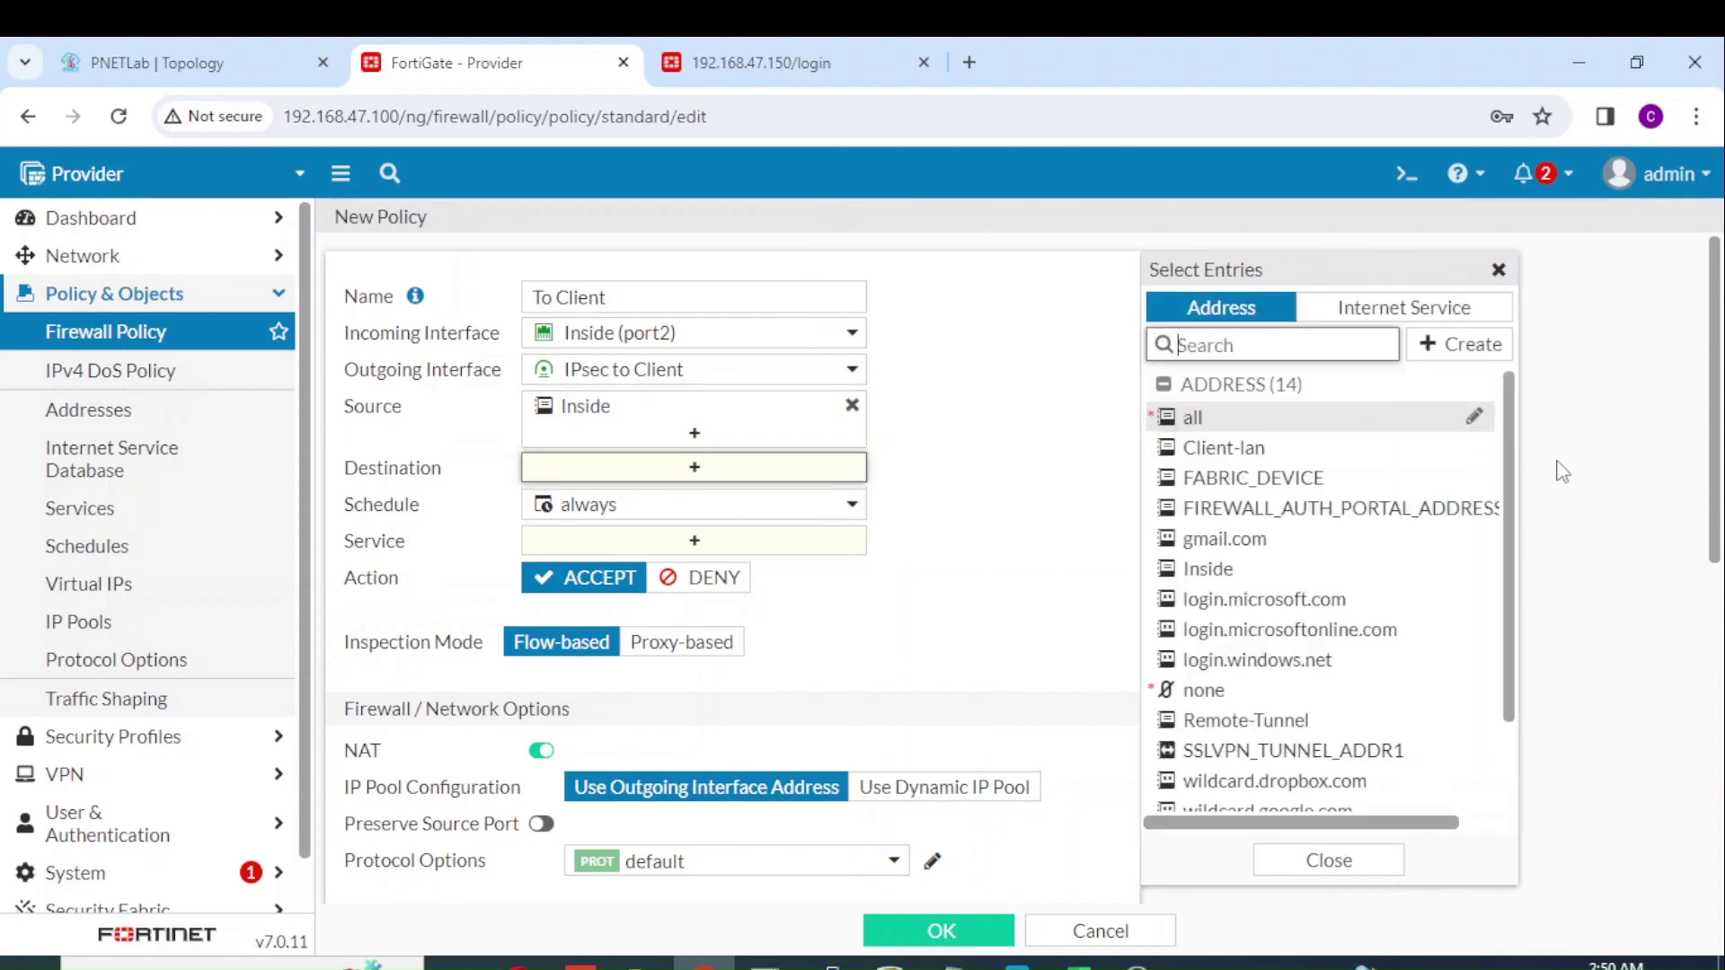
scroll(1506, 600, down, 2)
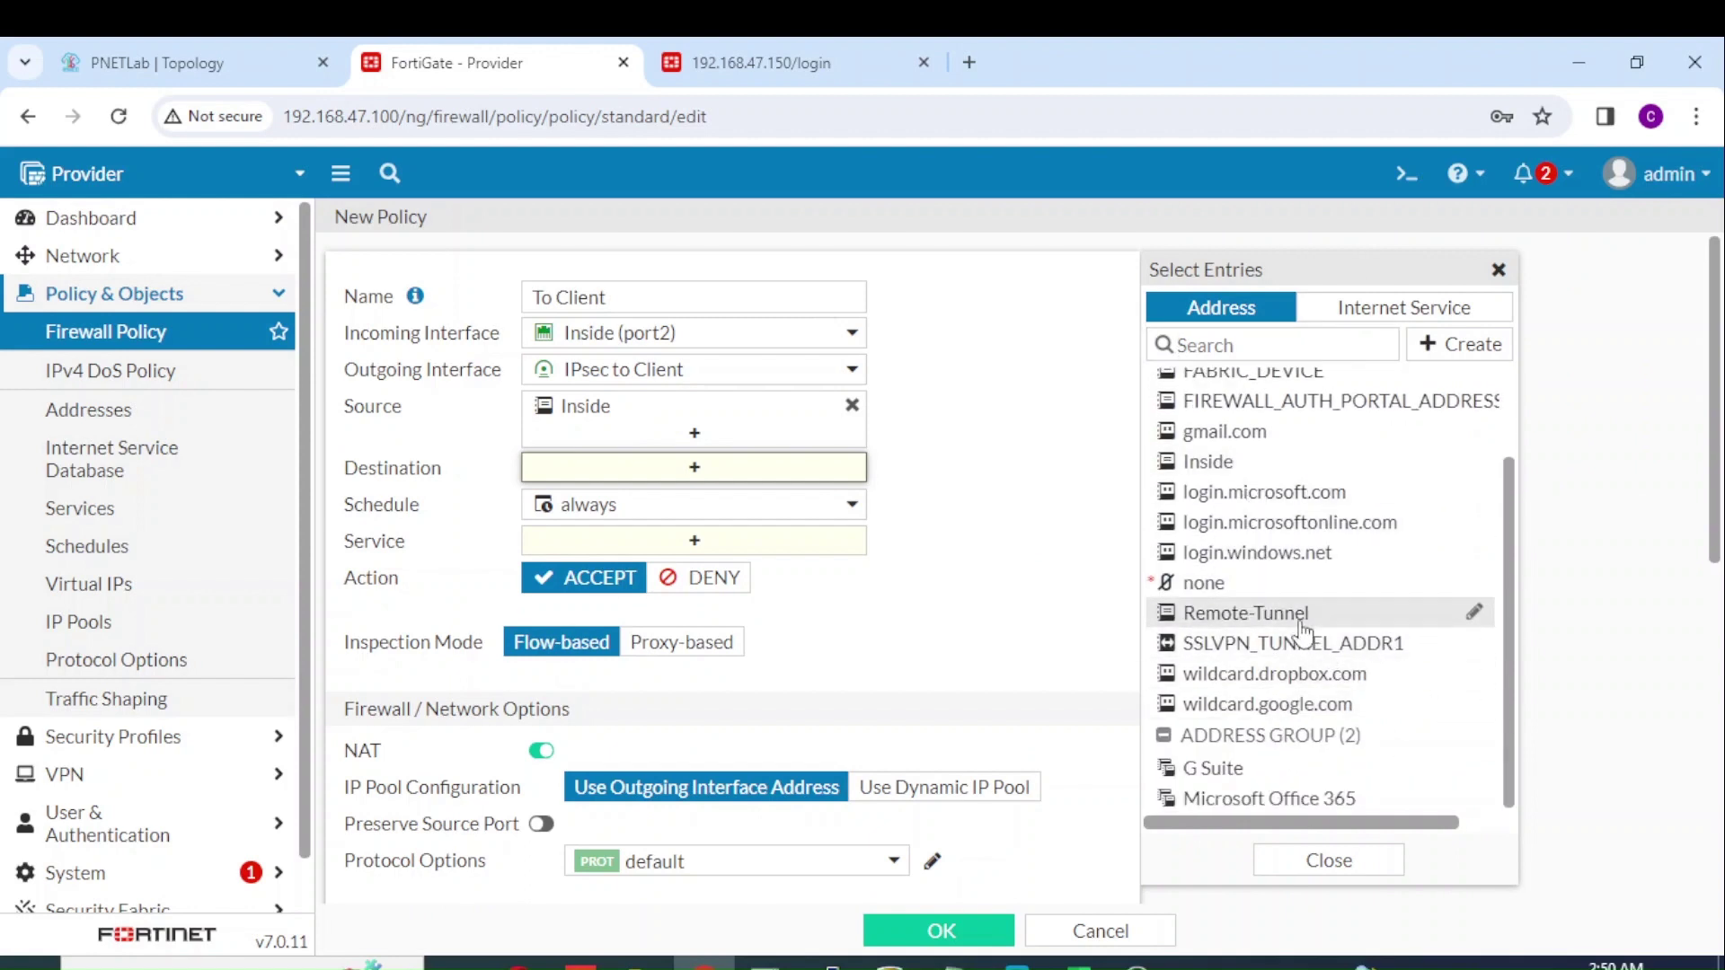
mouse_move(1304, 627)
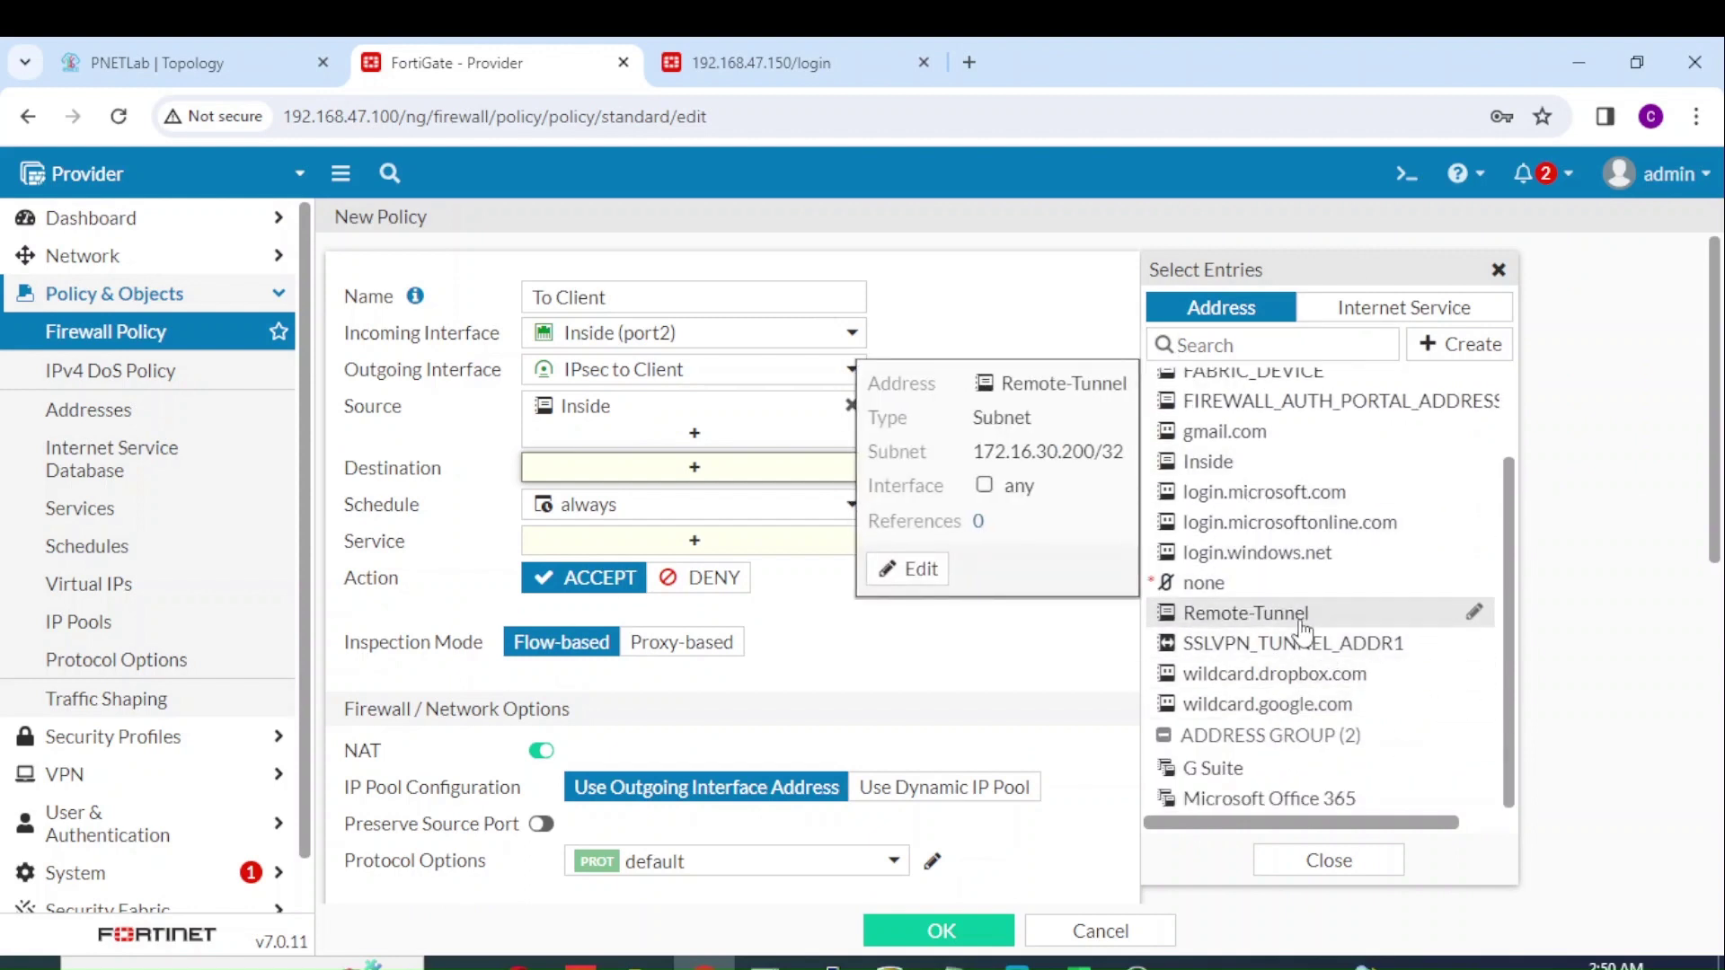
click(1304, 627)
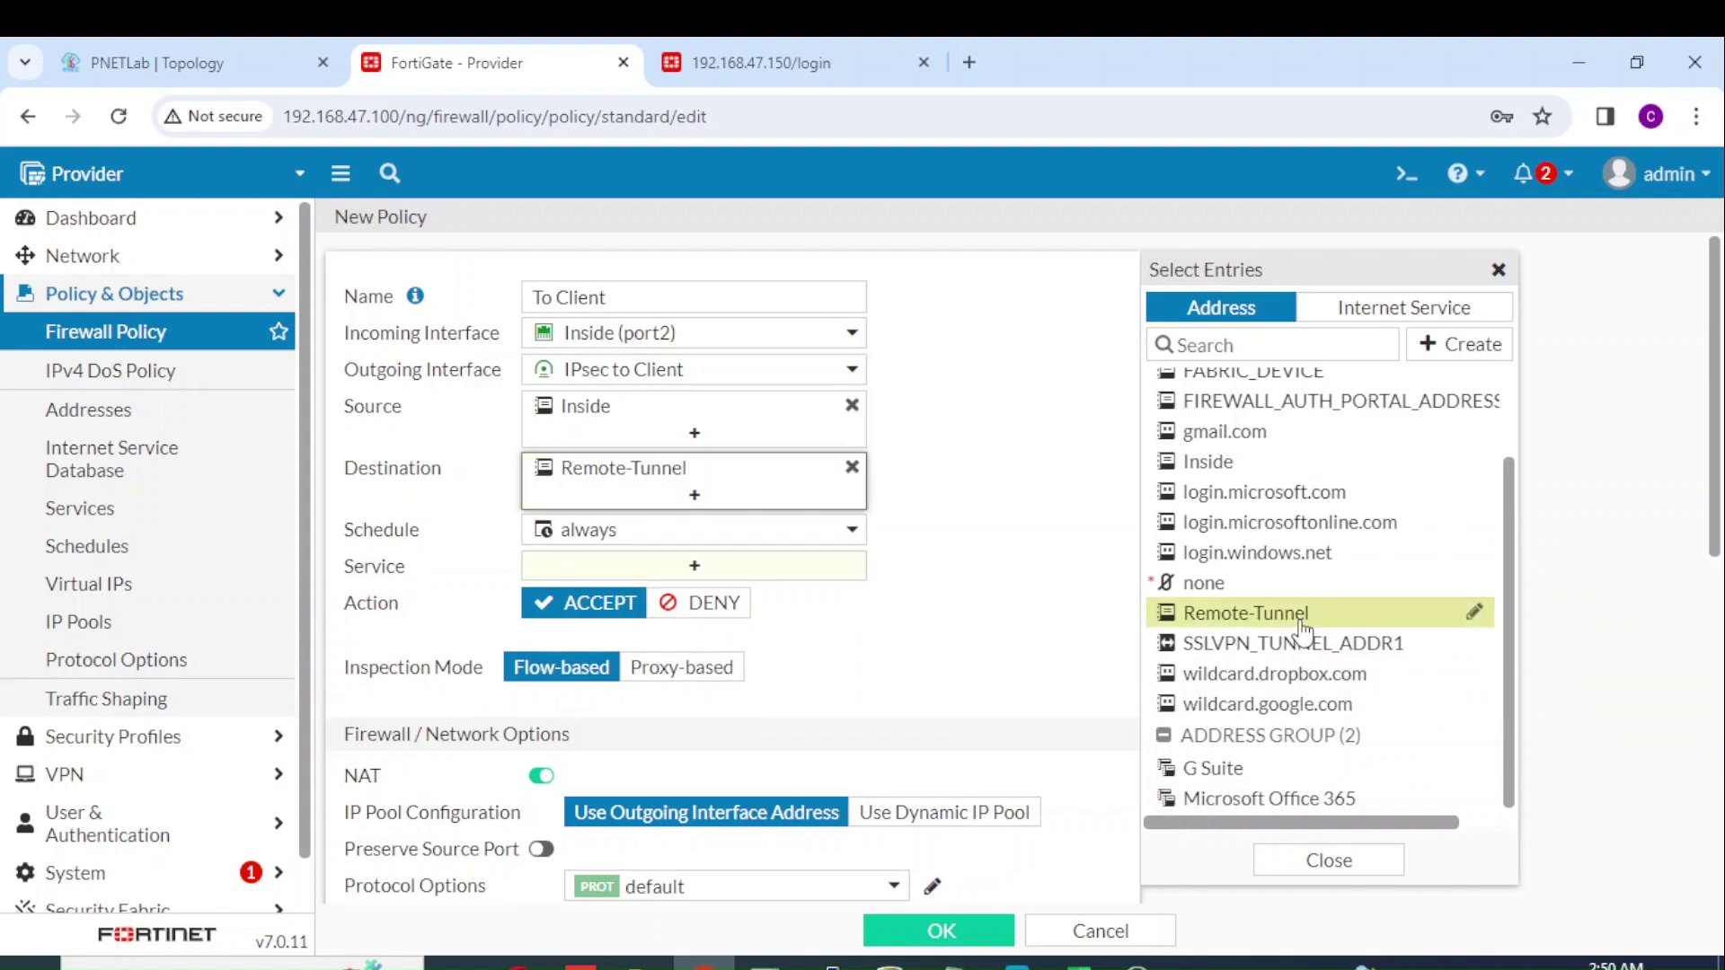
click(1004, 627)
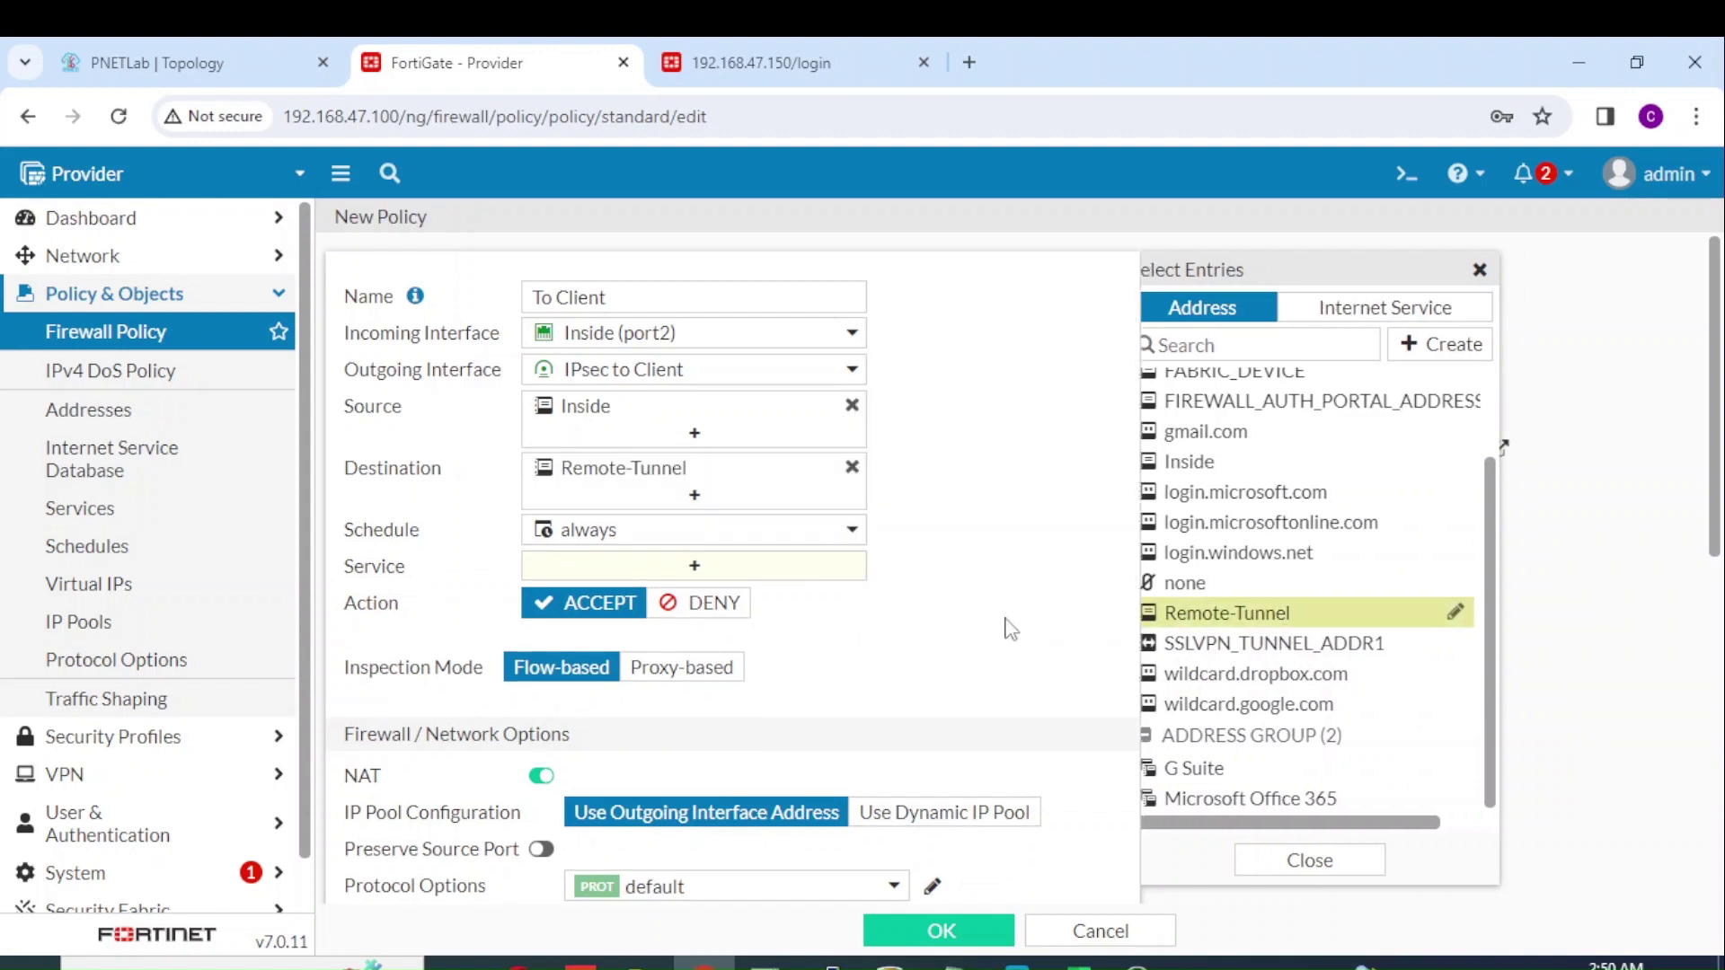
click(849, 575)
click(1198, 408)
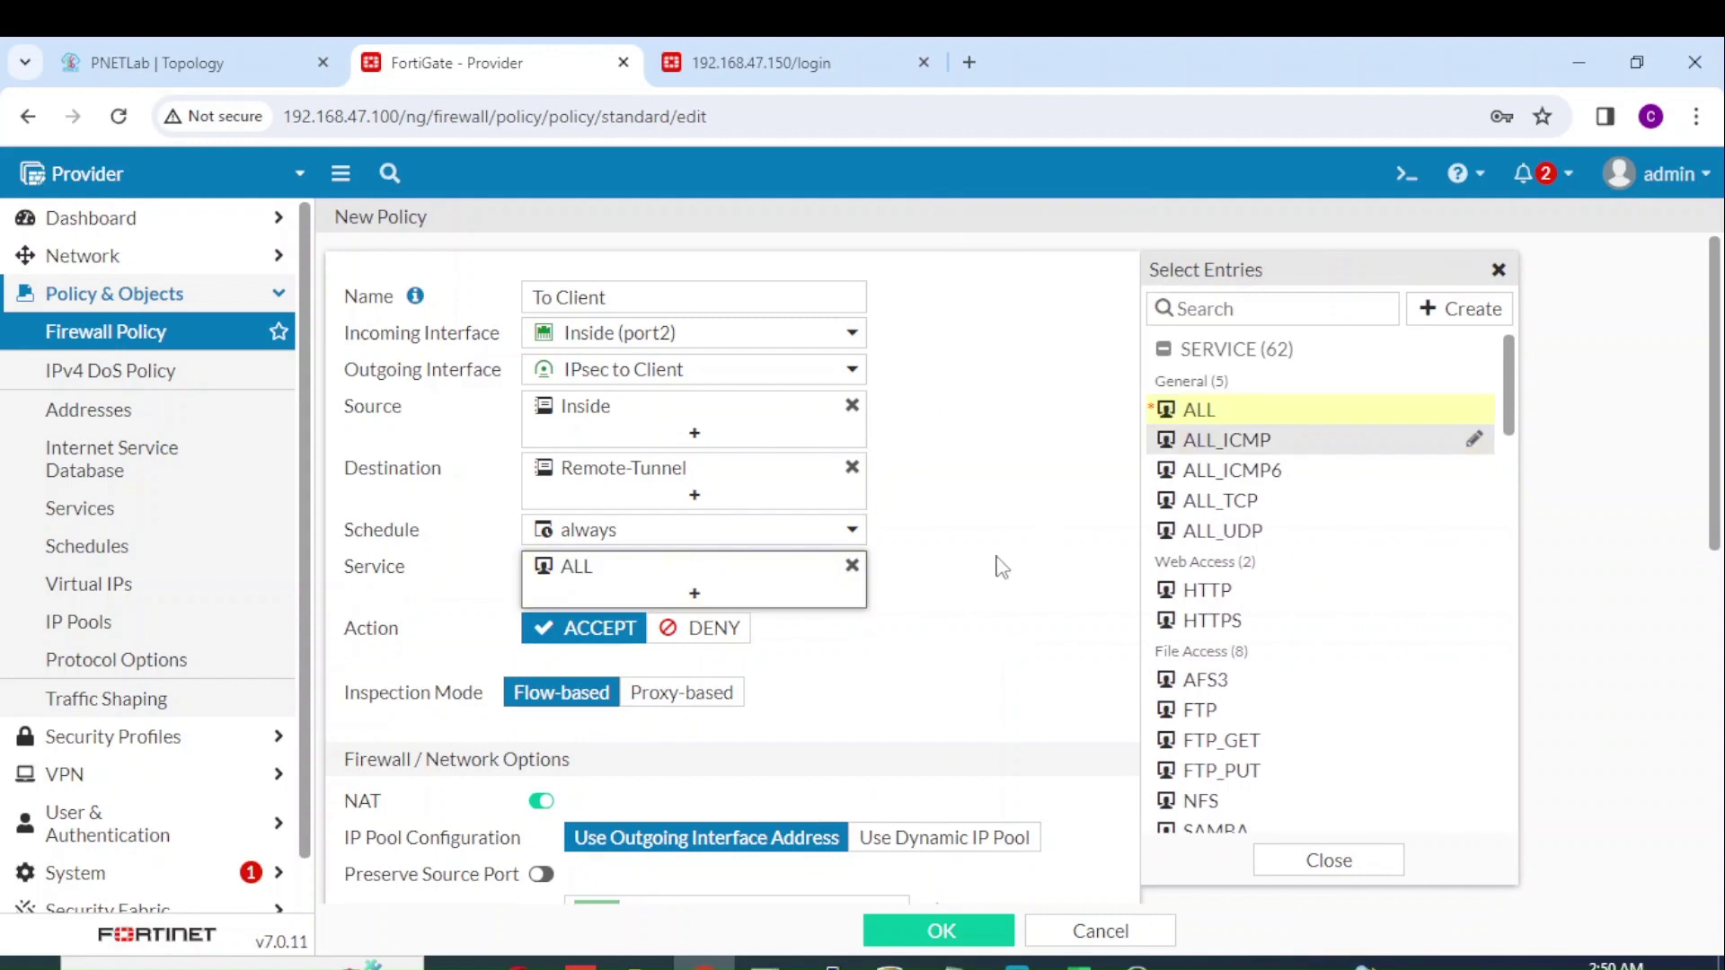
click(994, 566)
drag(1718, 463, 1709, 578)
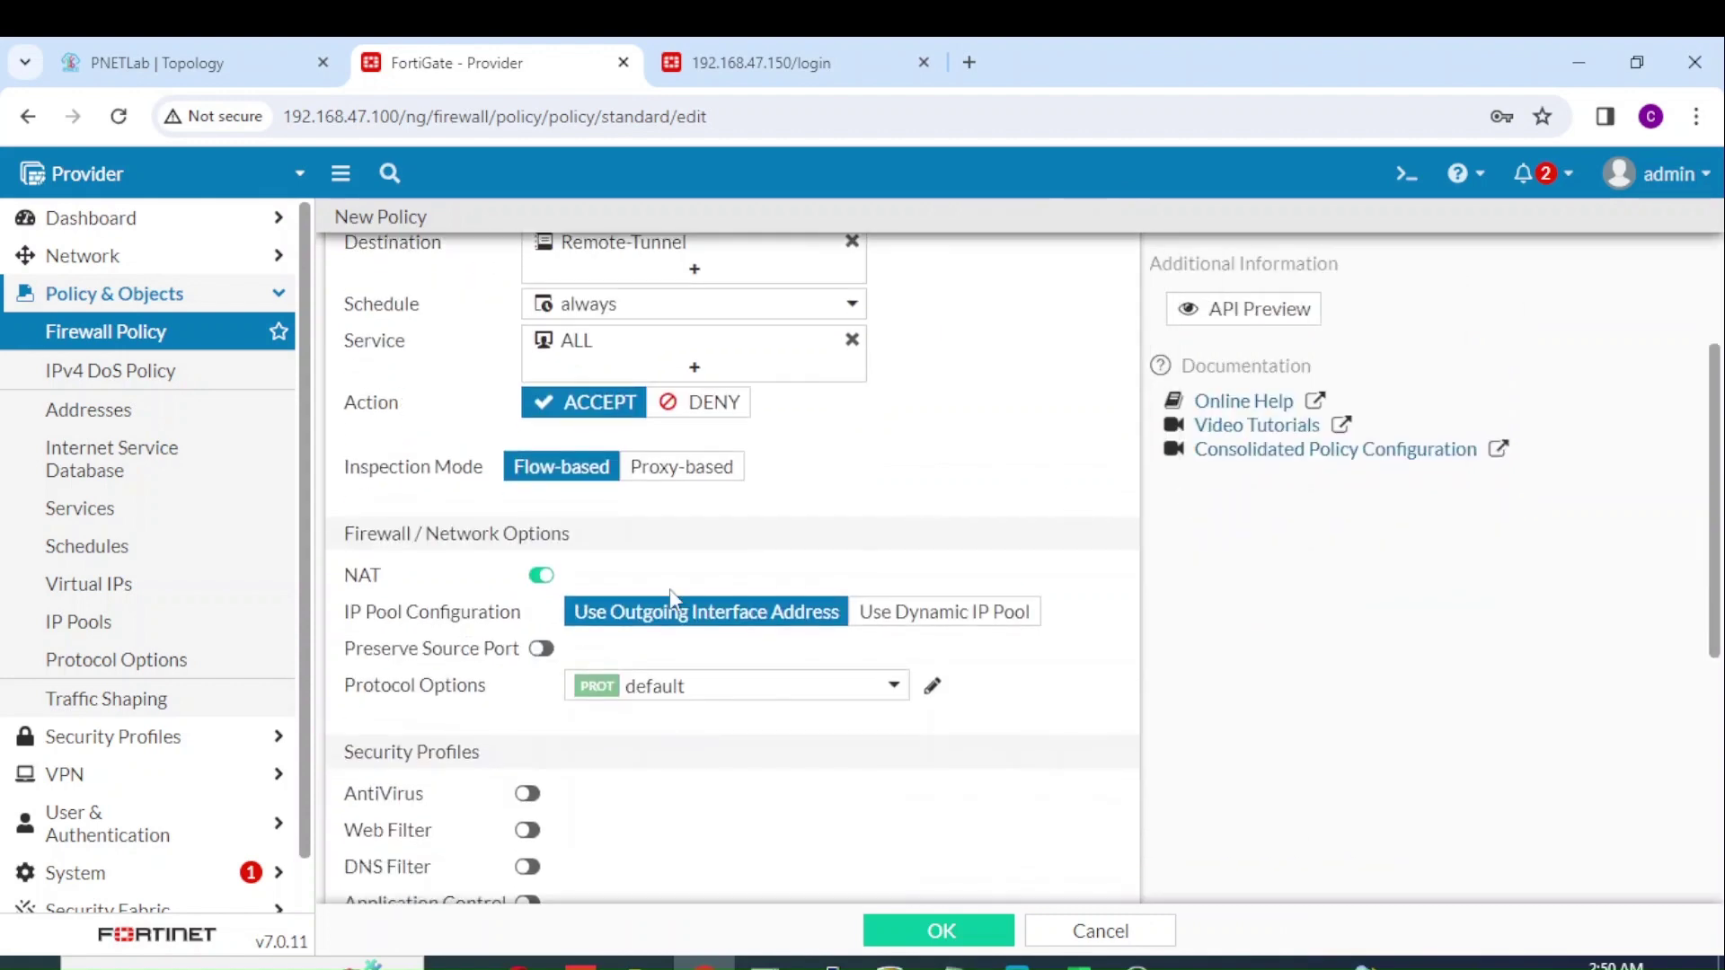
click(543, 576)
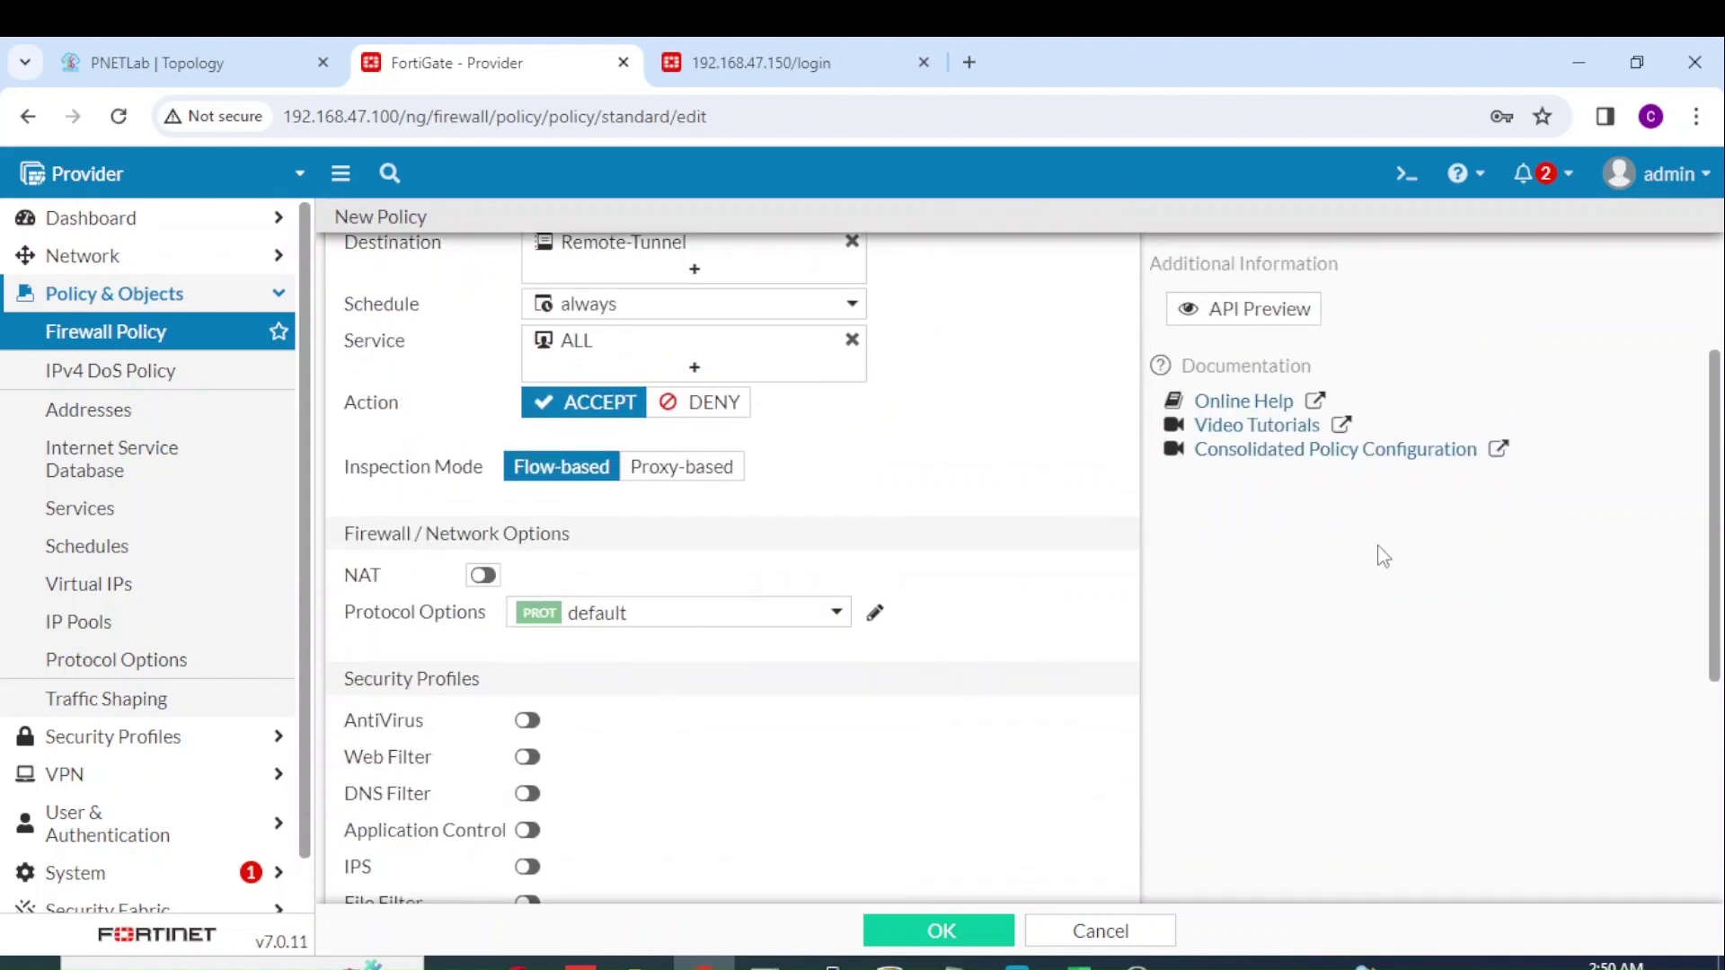
scroll(1082, 774, down, 4)
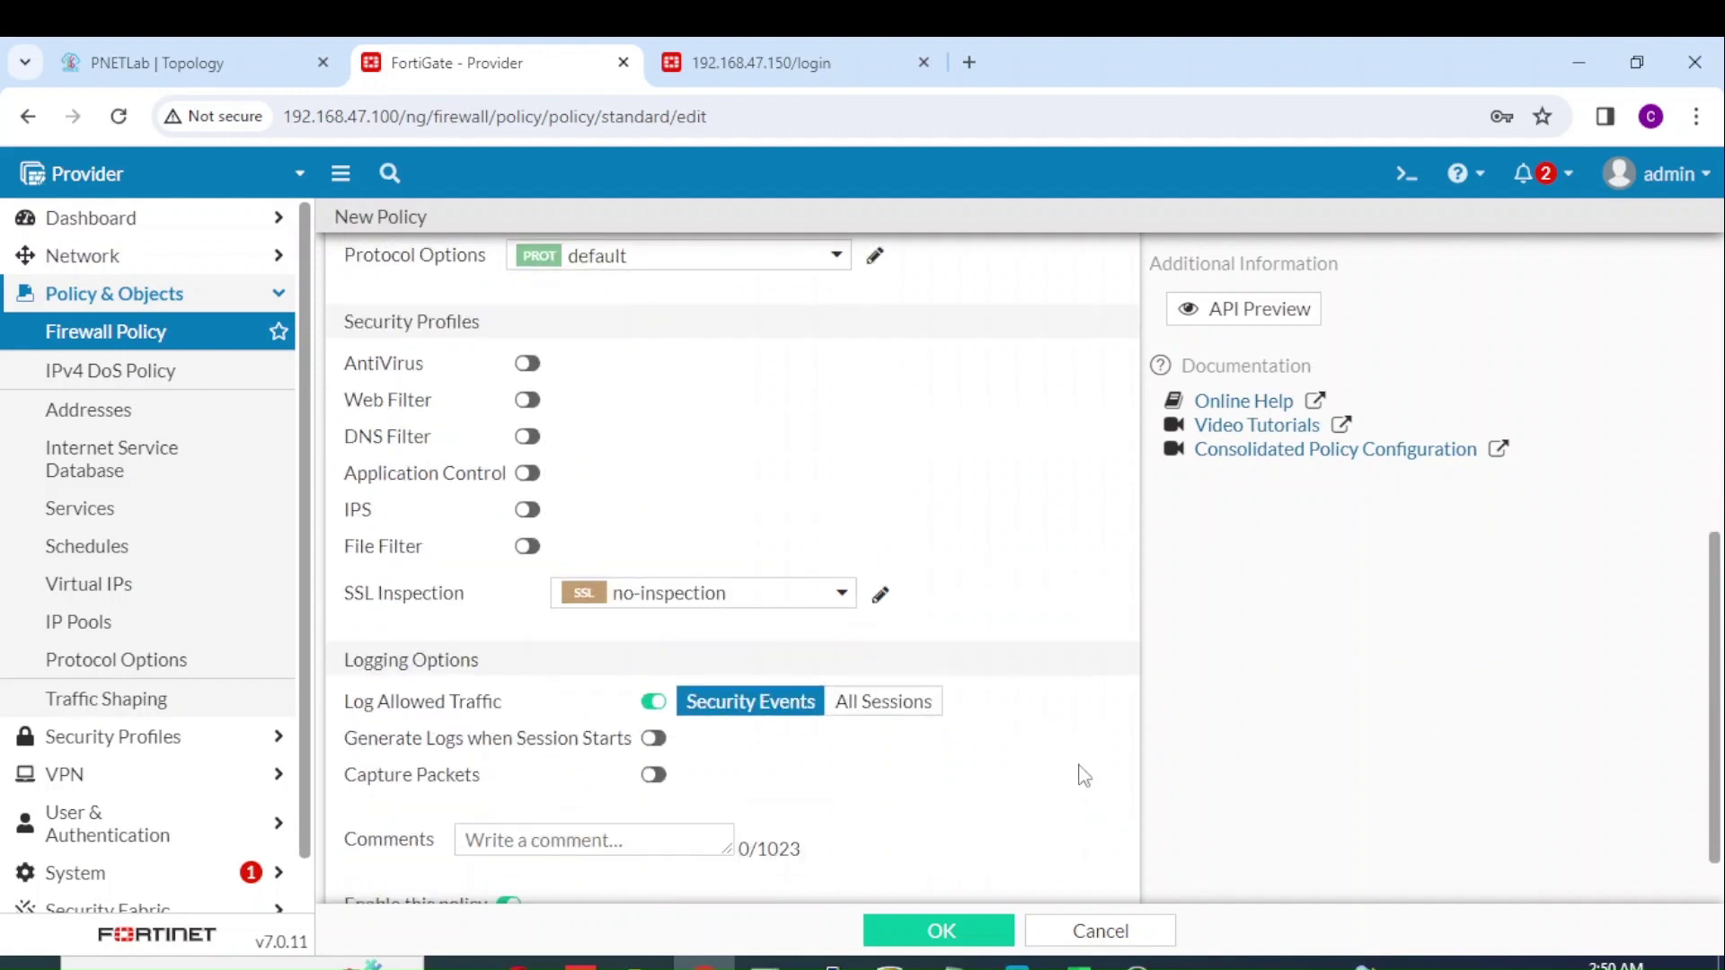
click(888, 706)
click(939, 931)
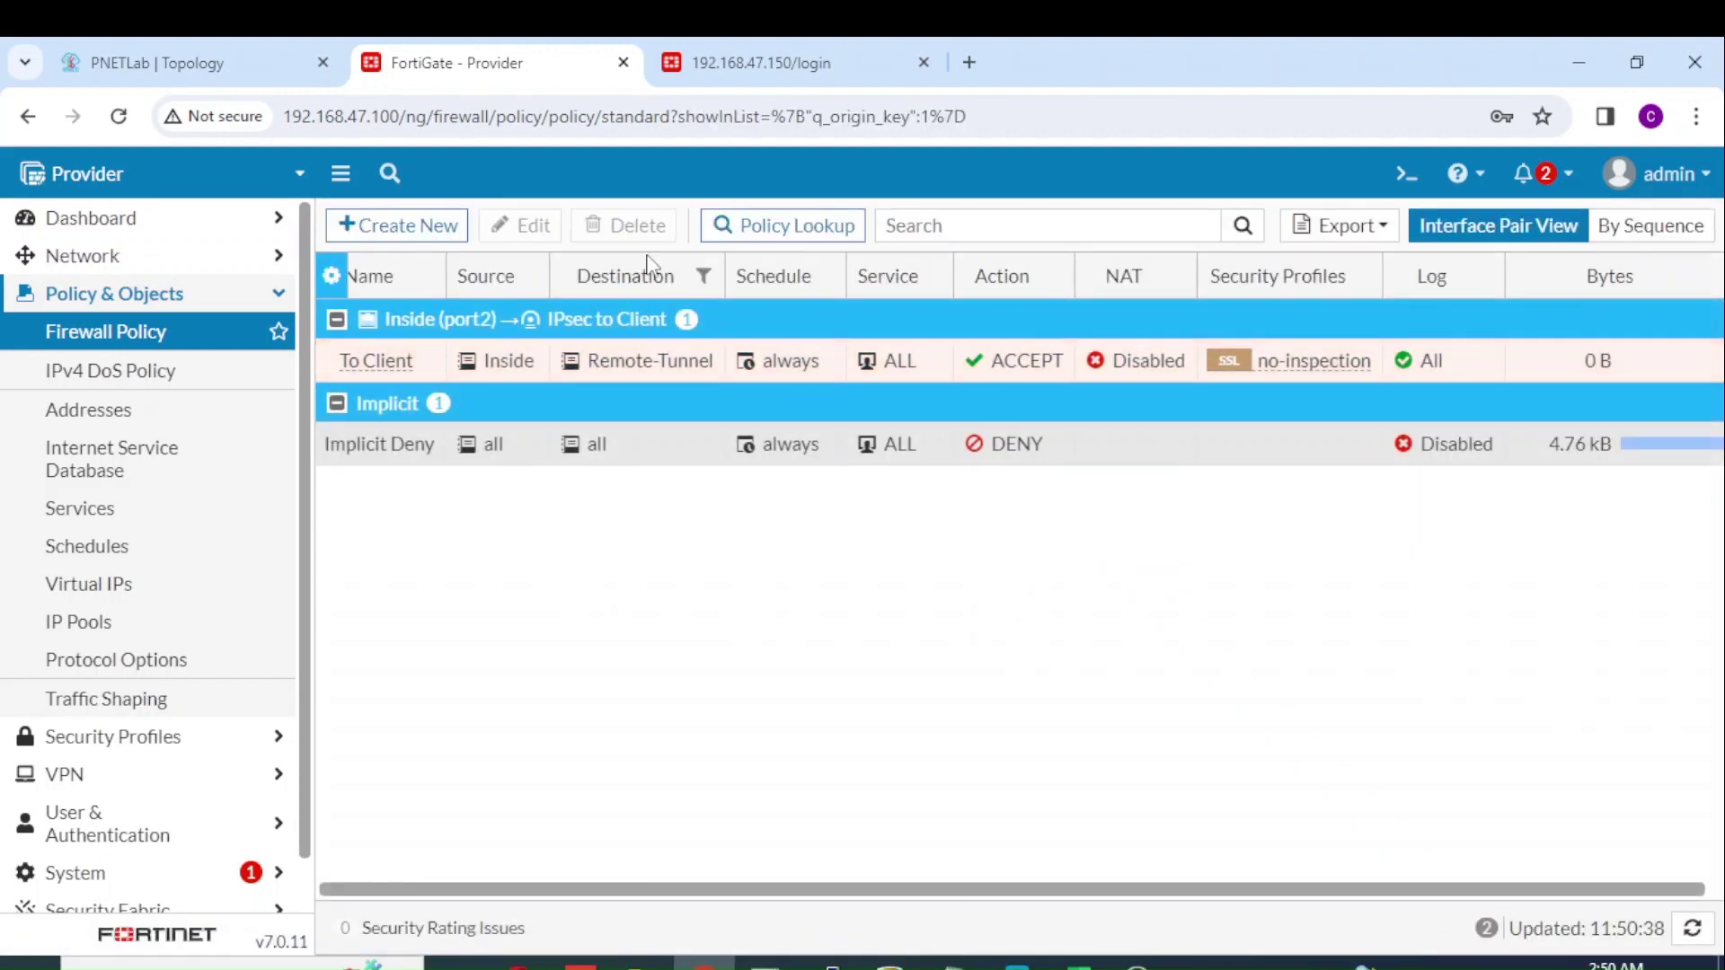
Step: Clone To Client as a reverse policy named 'From Client' and enable it
right_click(417, 356)
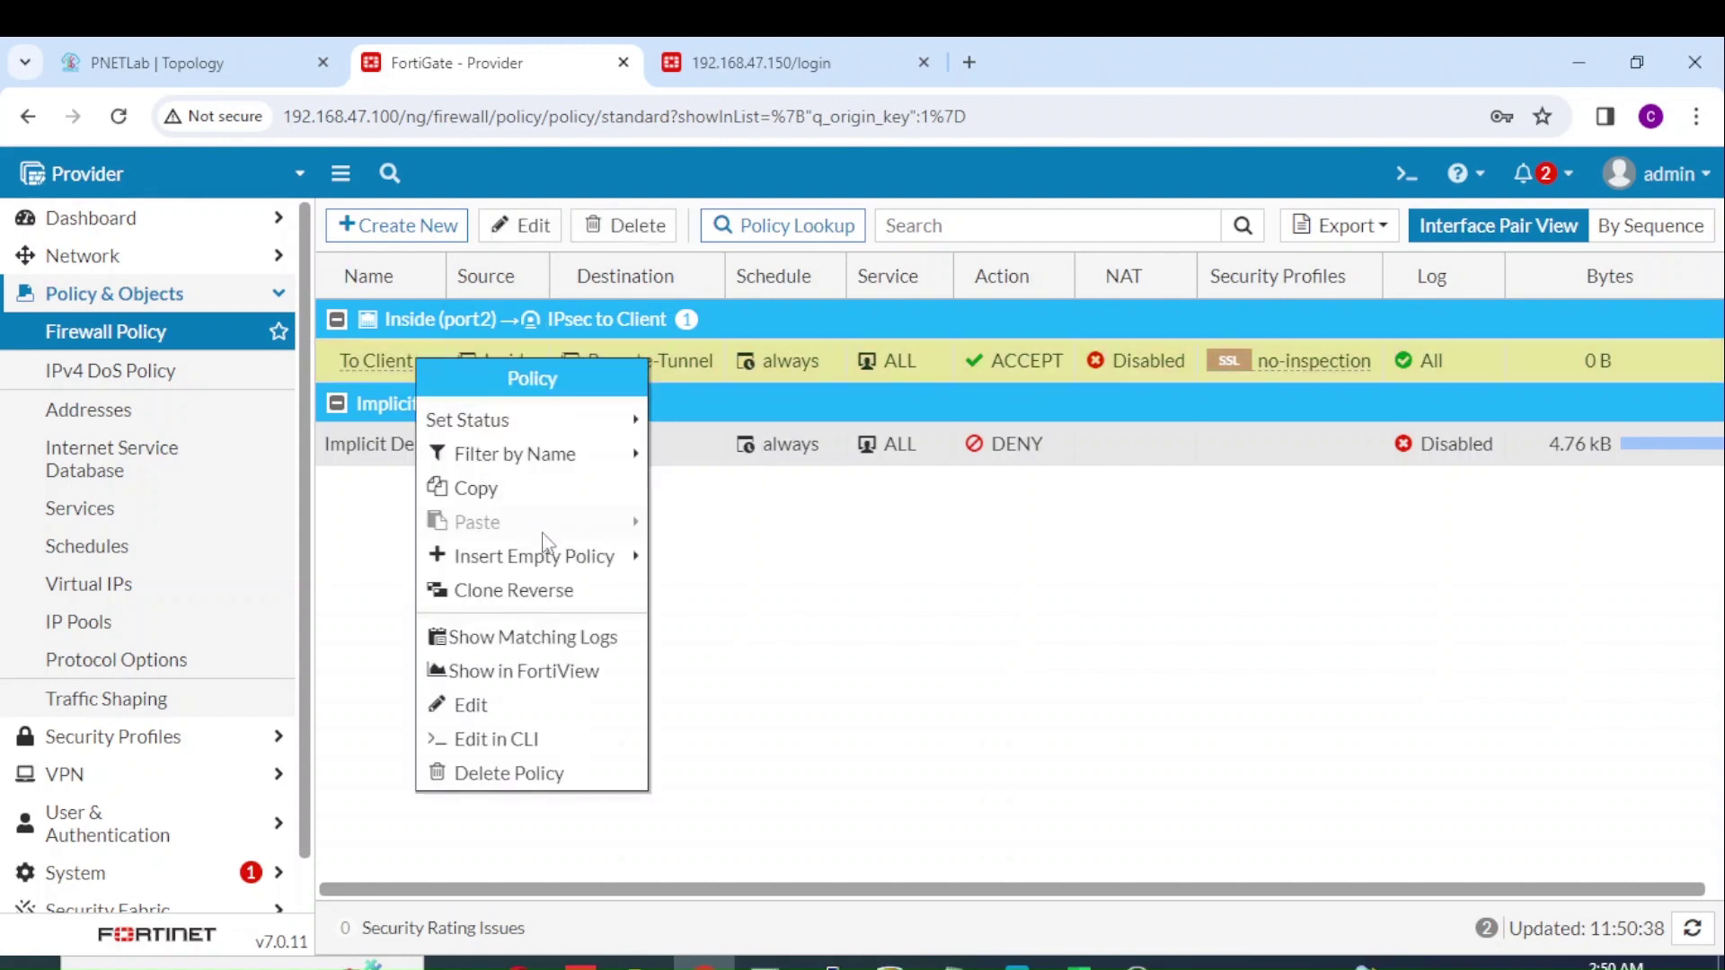
click(584, 590)
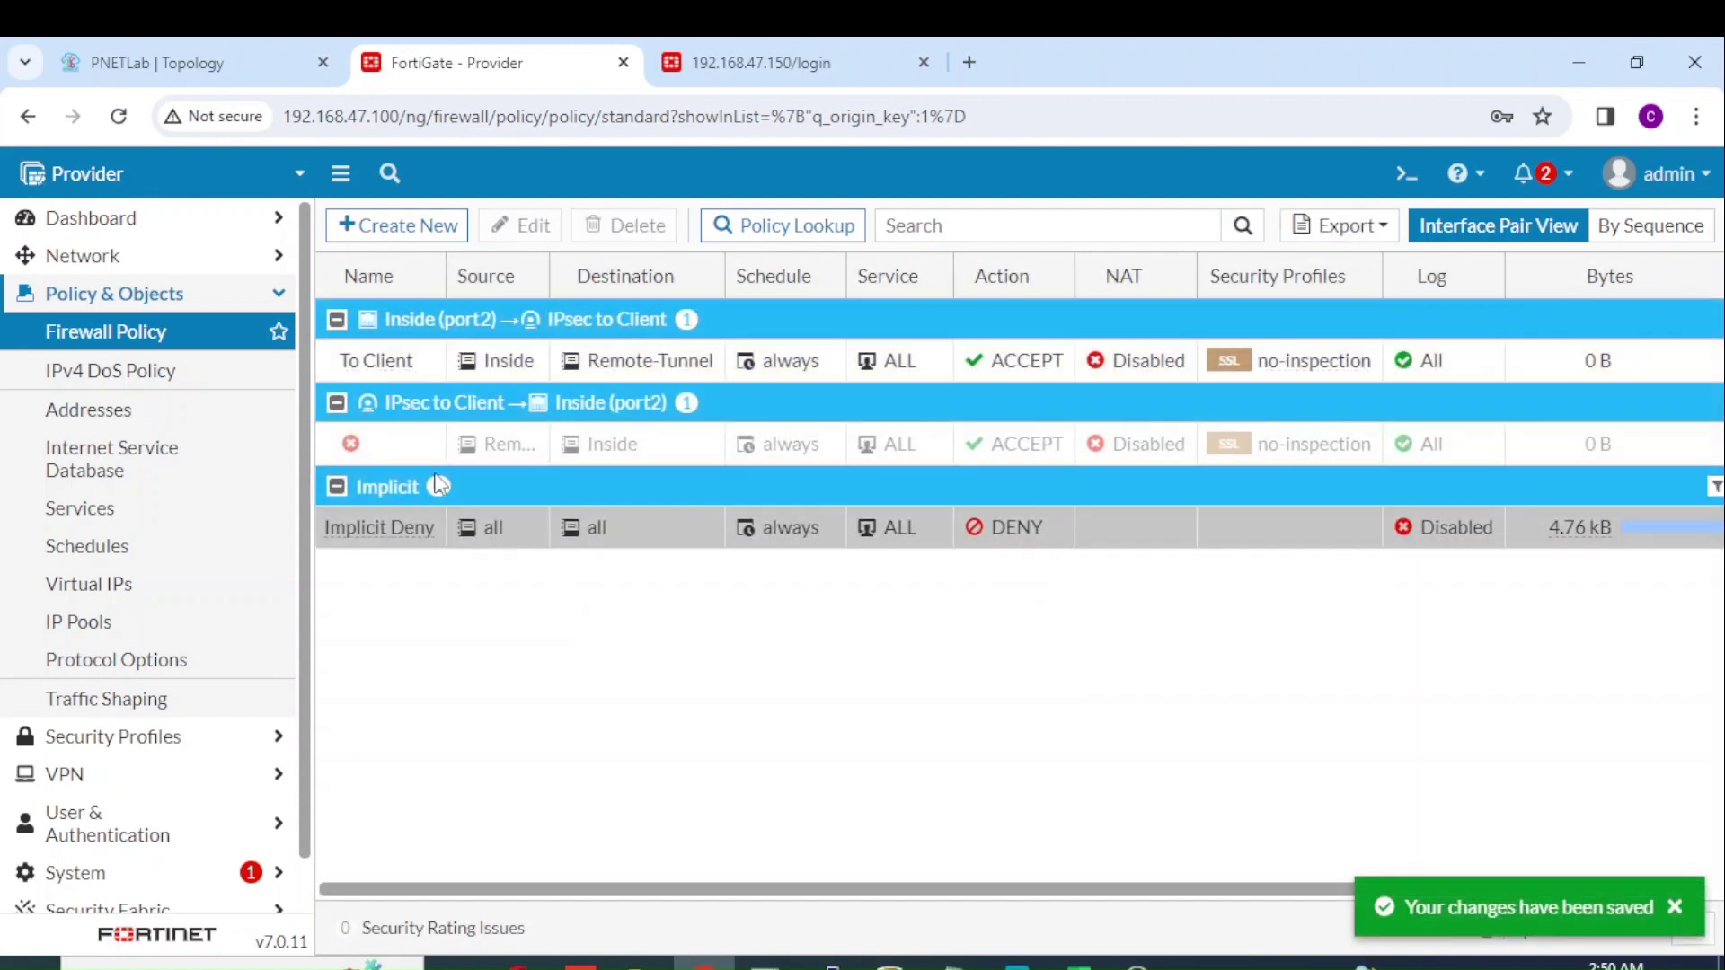
click(429, 447)
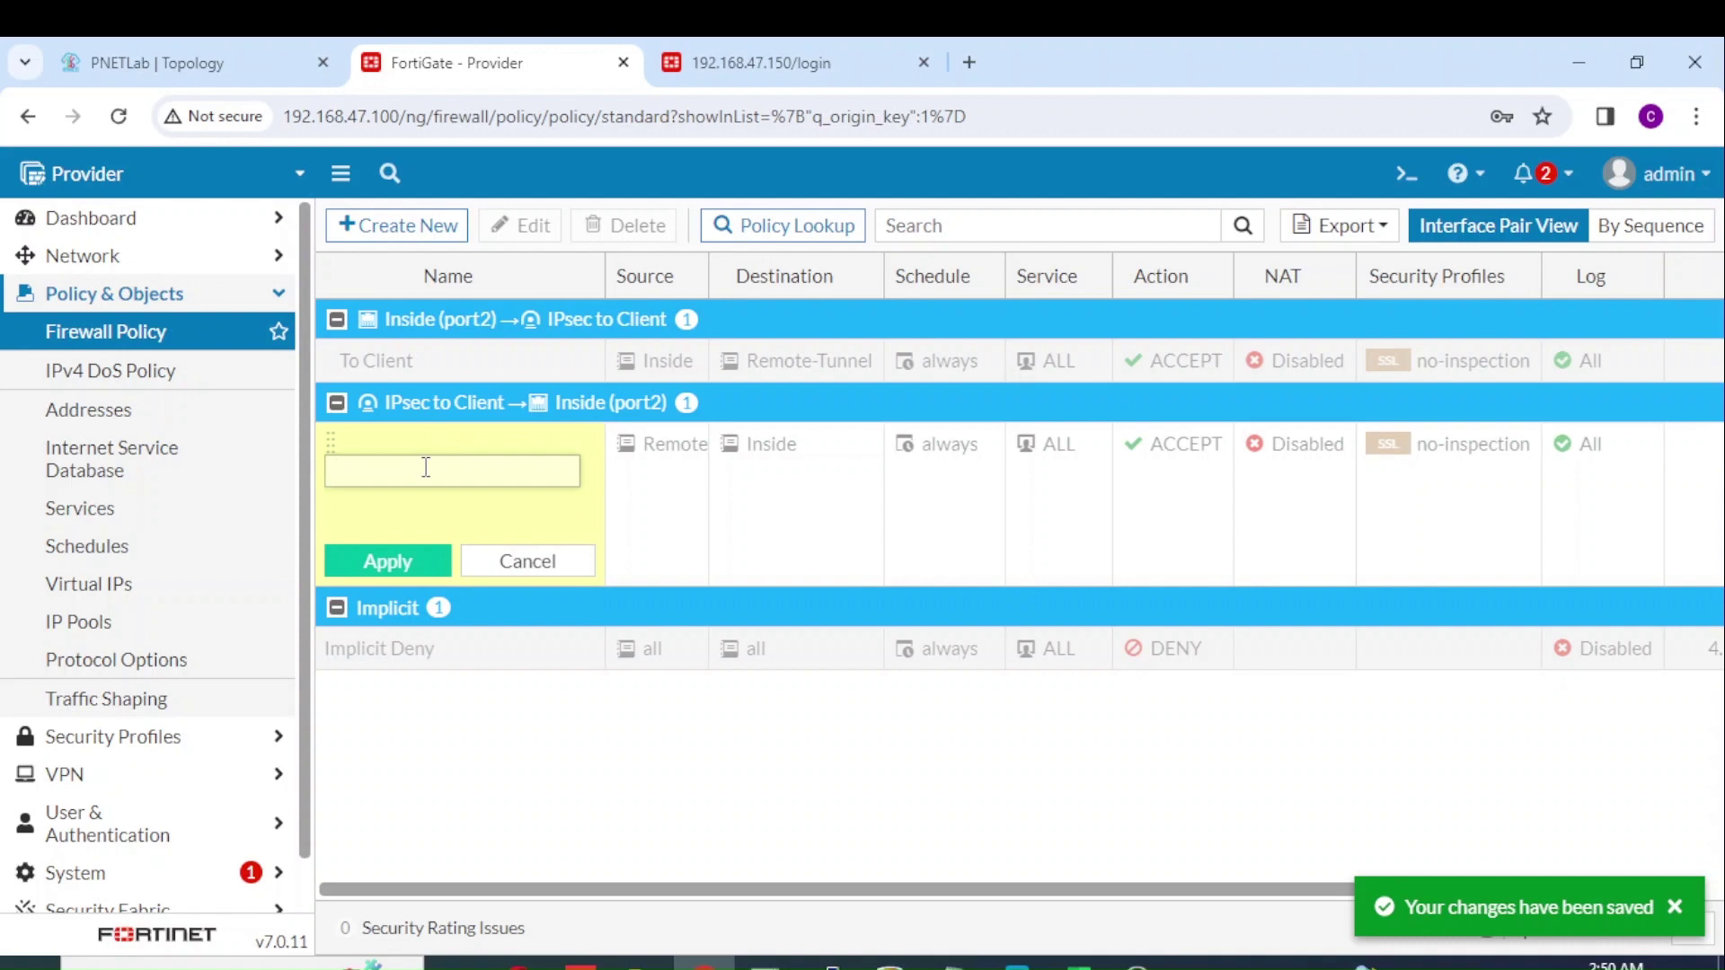
text(From Client)
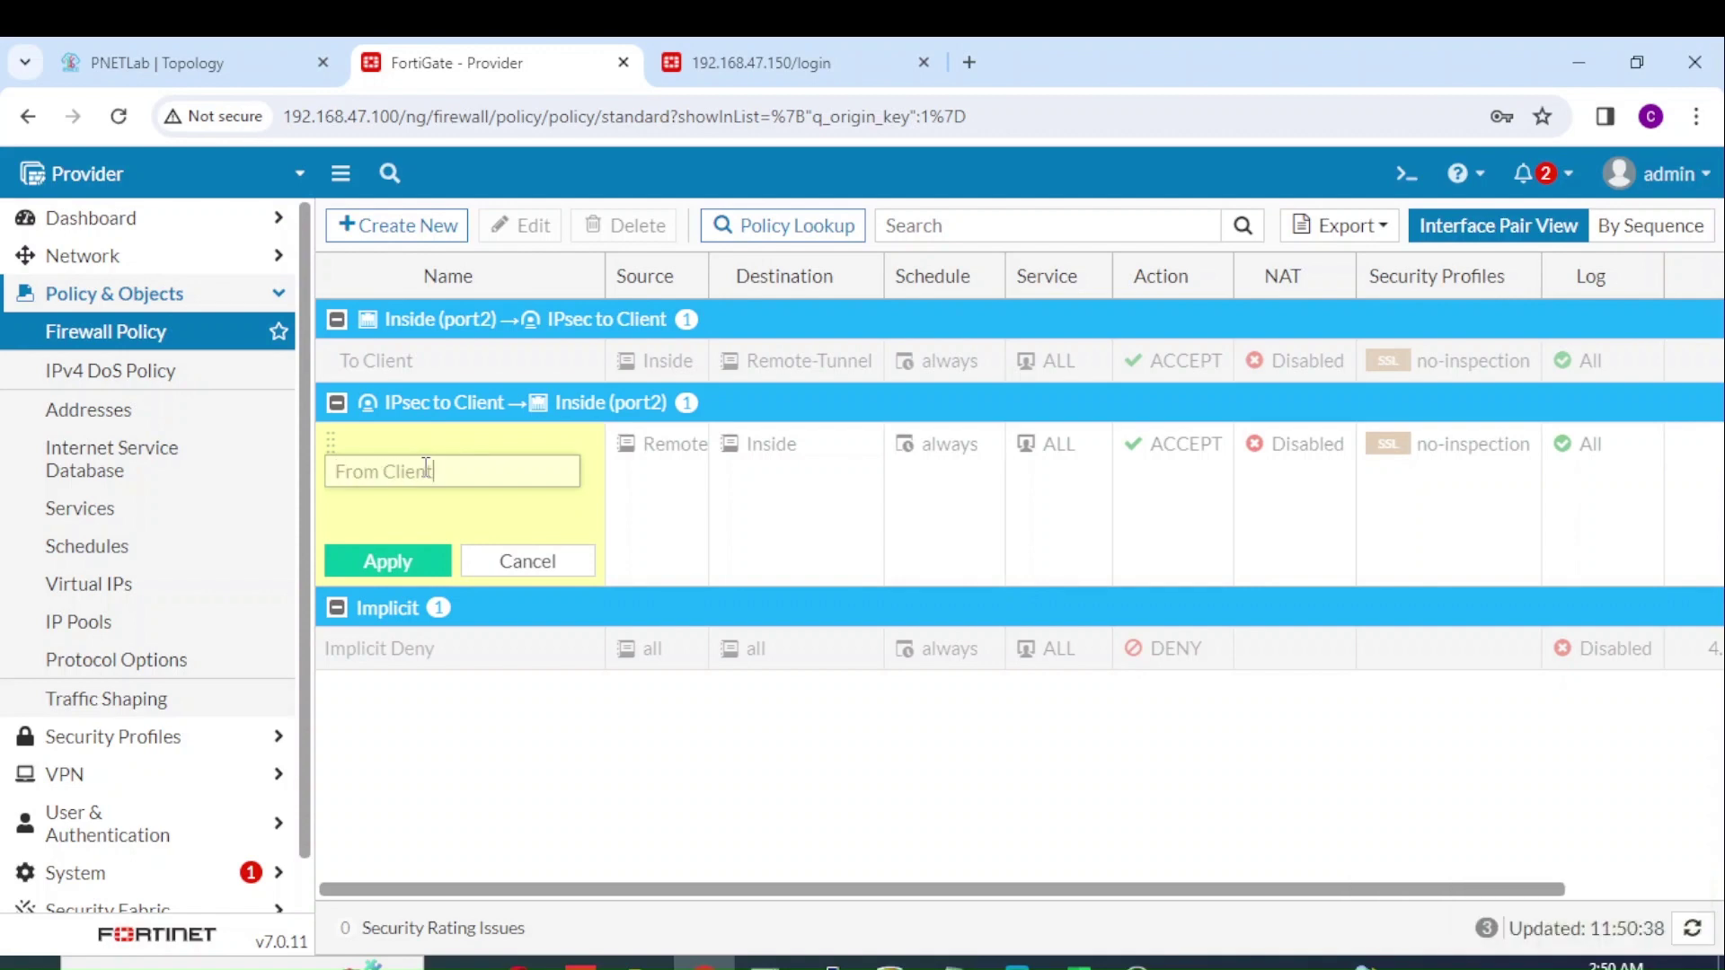
click(400, 559)
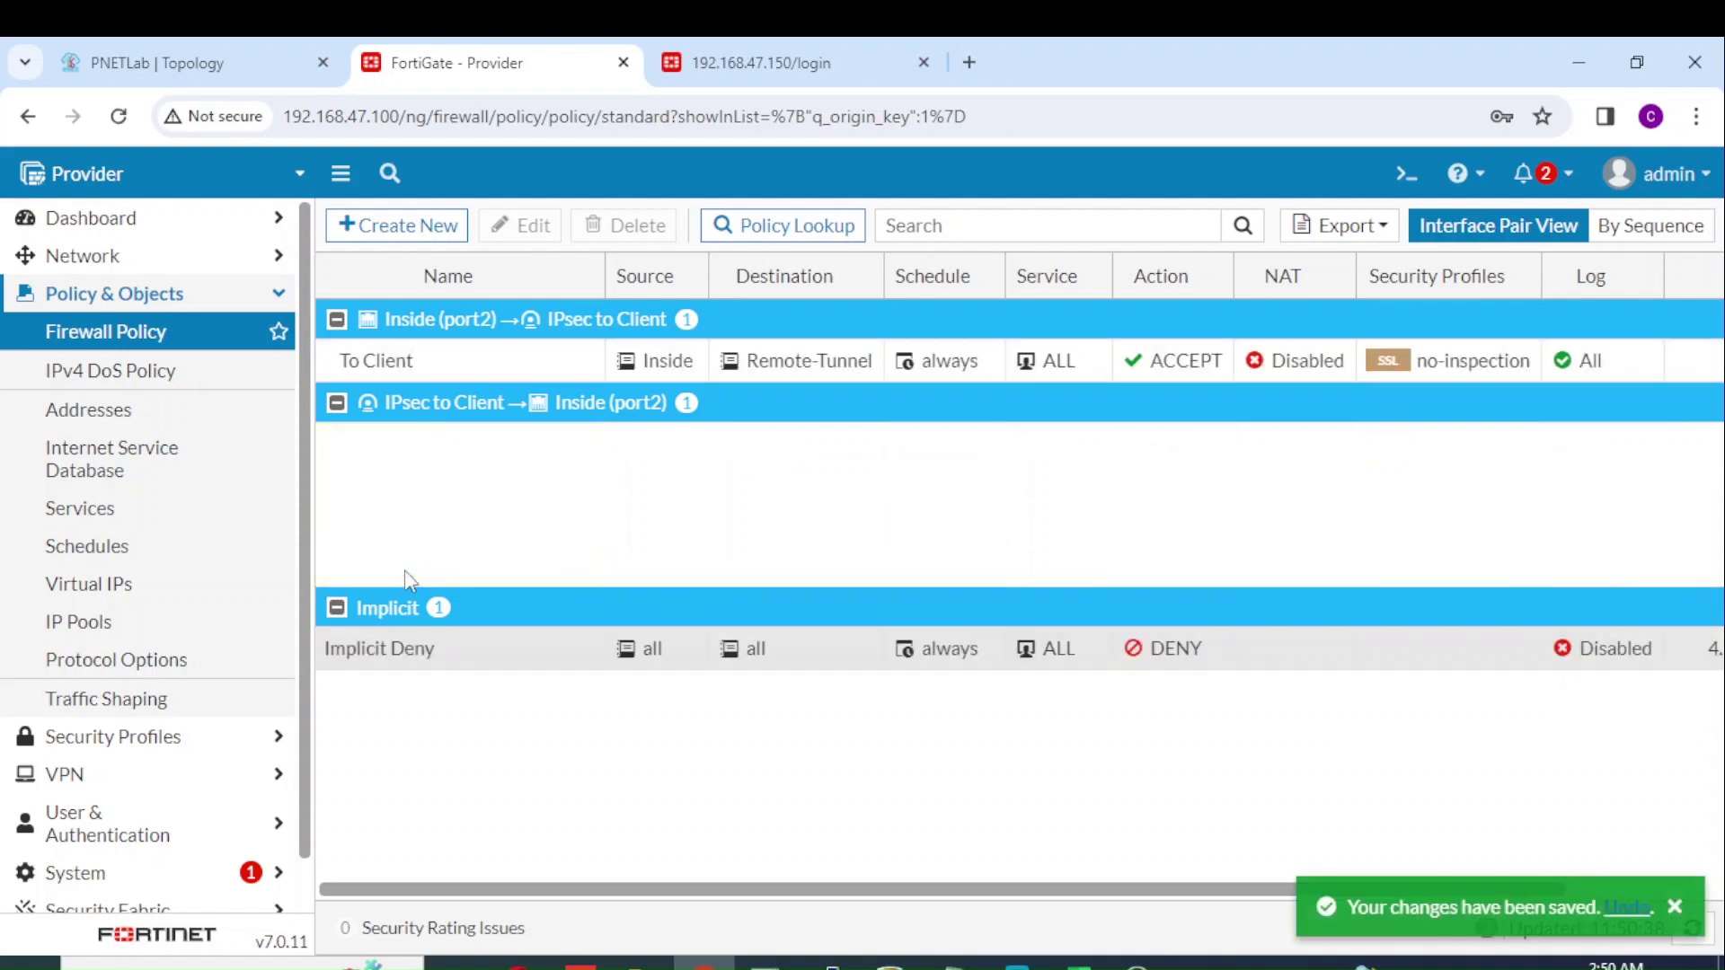
right_click(455, 448)
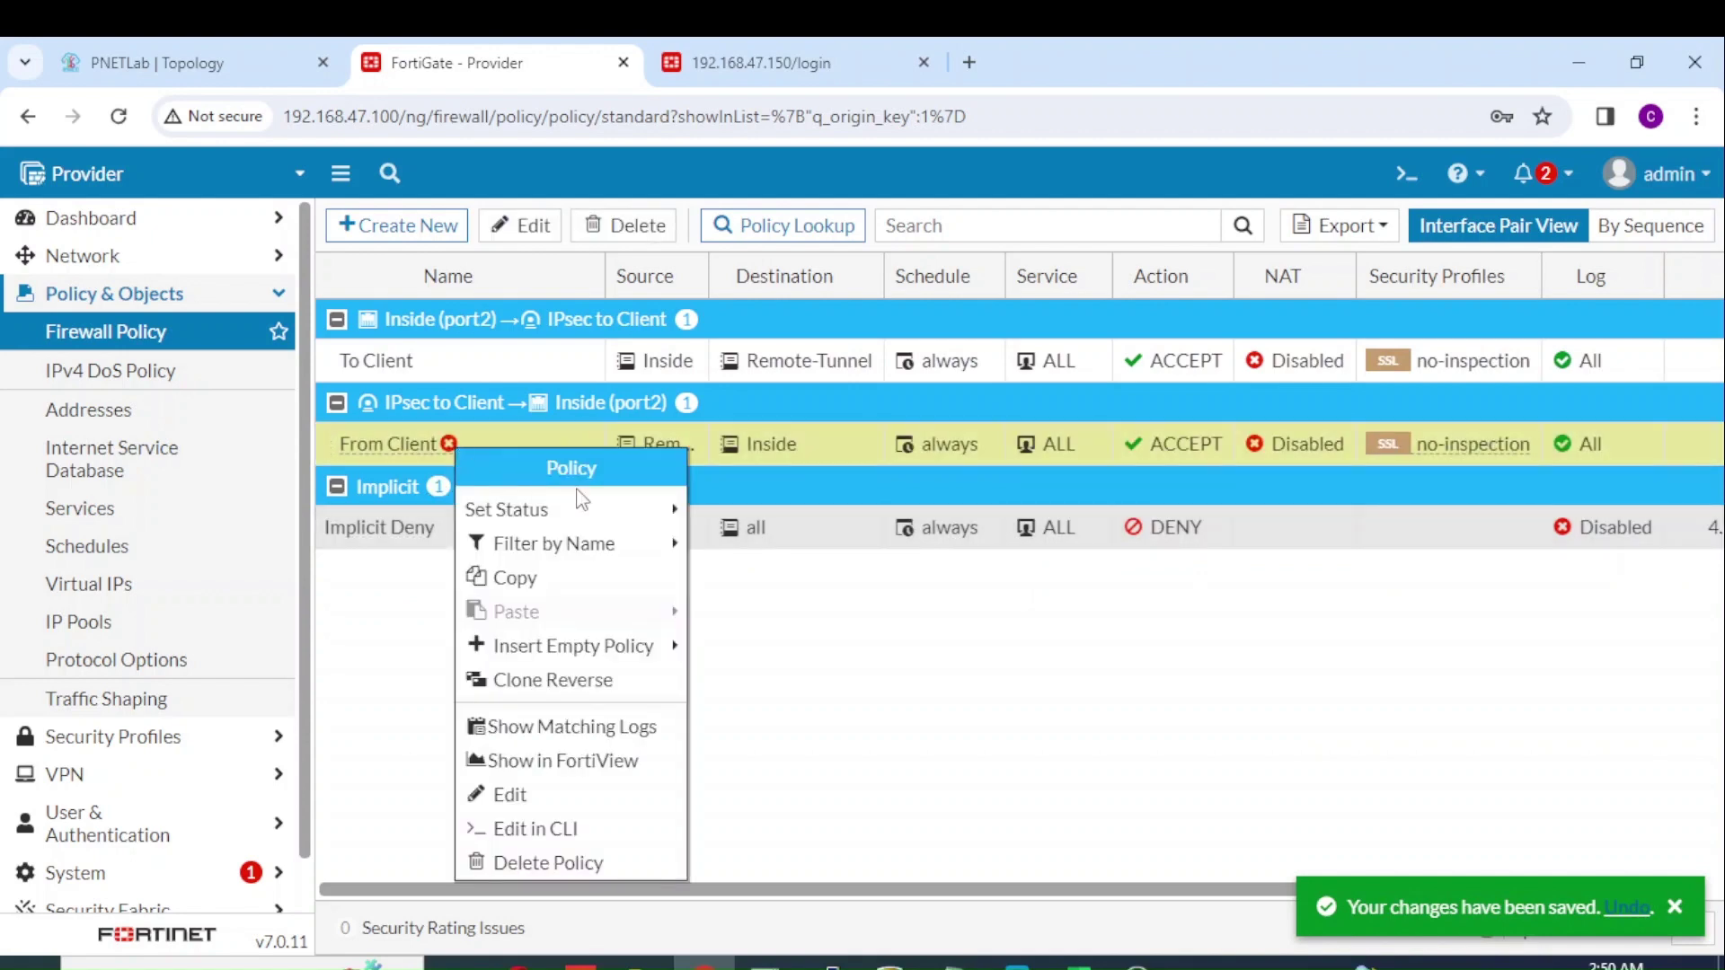
mouse_move(582, 505)
click(719, 512)
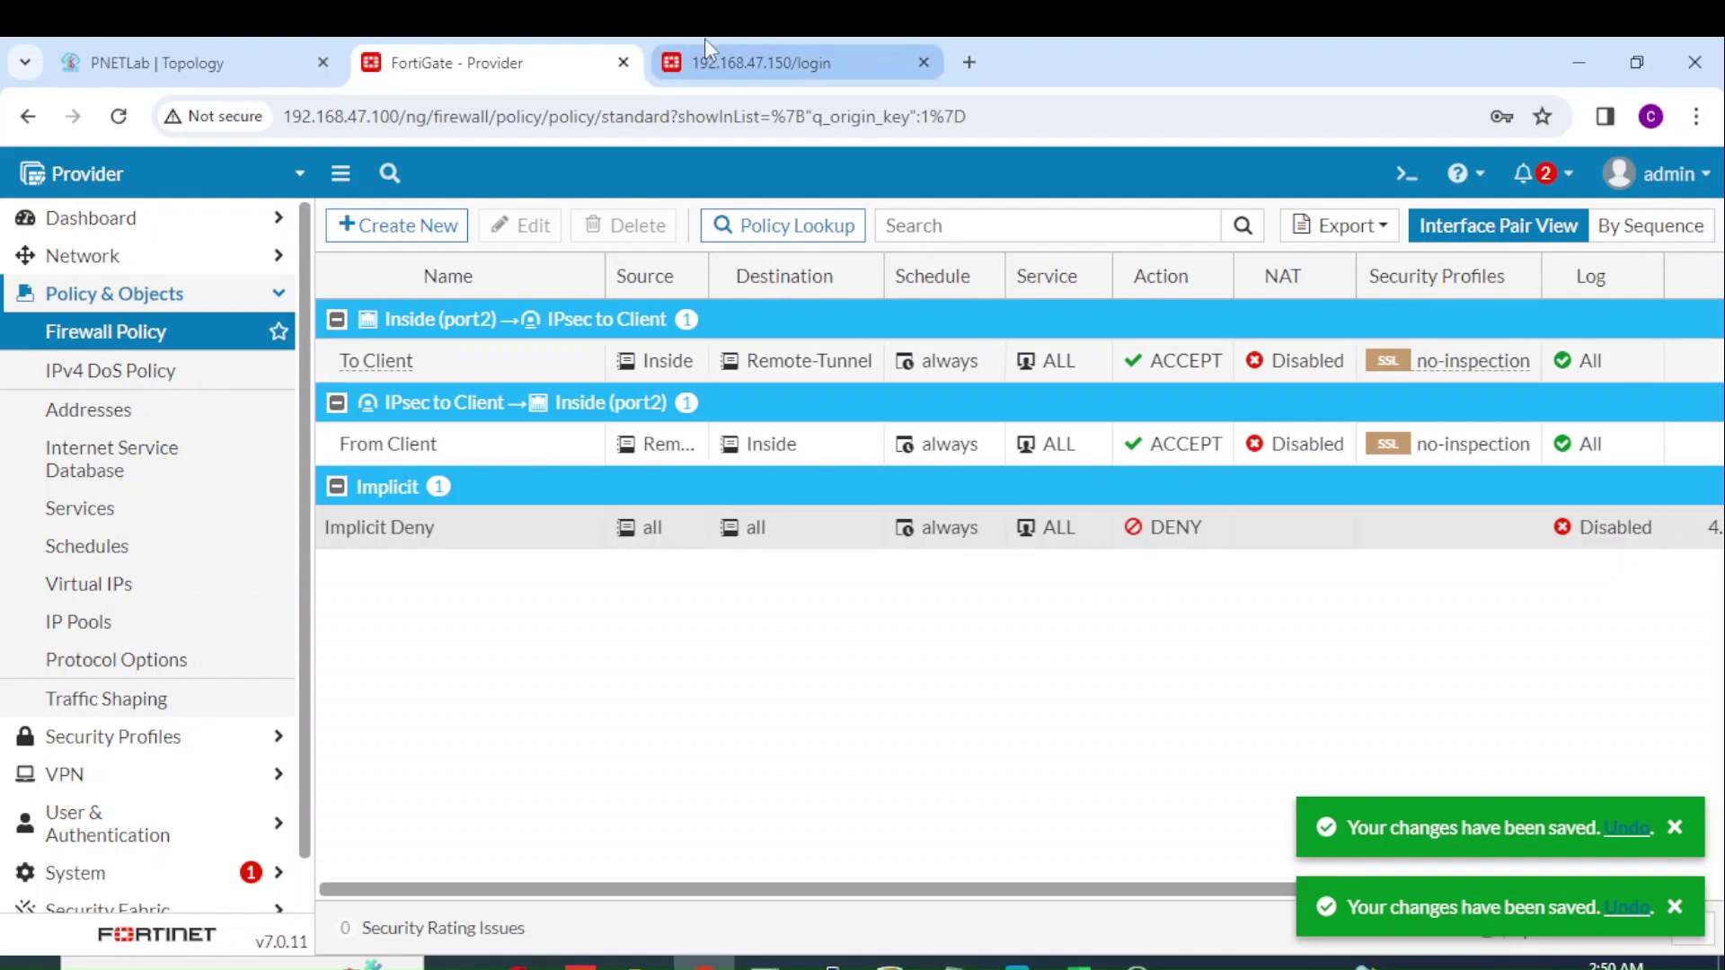
Step: Nudge the NAT 172.16.30.200/32 topology label left, then enter username admin on the Client login
click(192, 47)
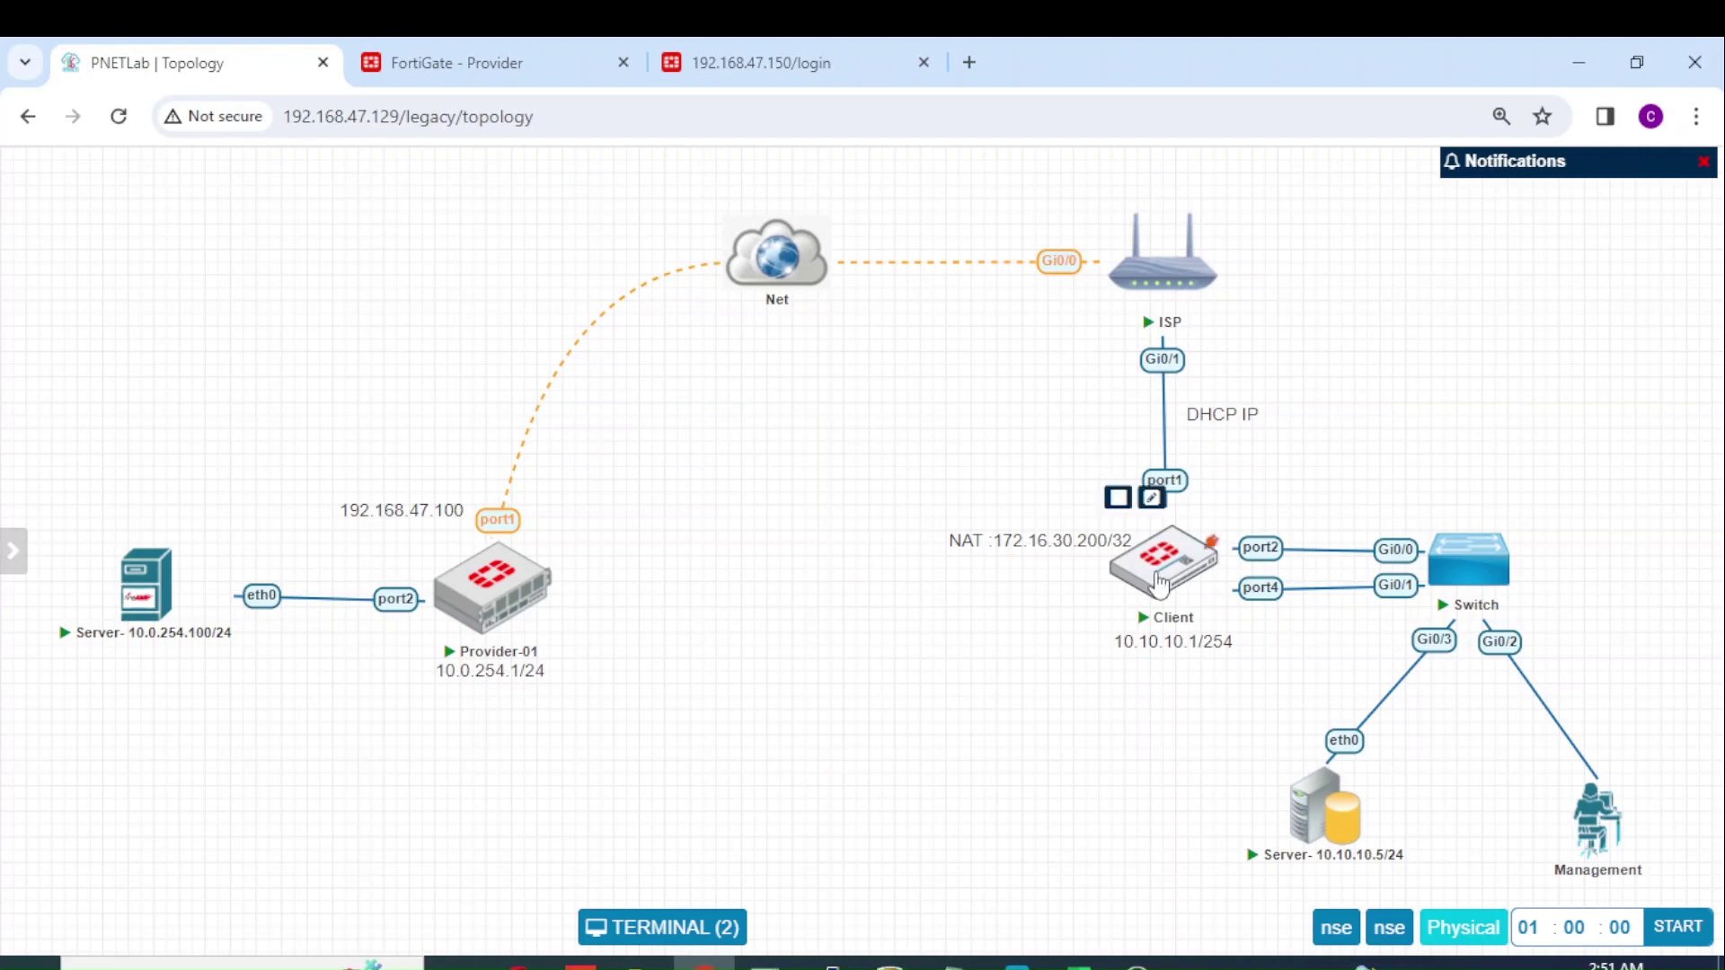
drag(1088, 540, 1062, 536)
click(775, 56)
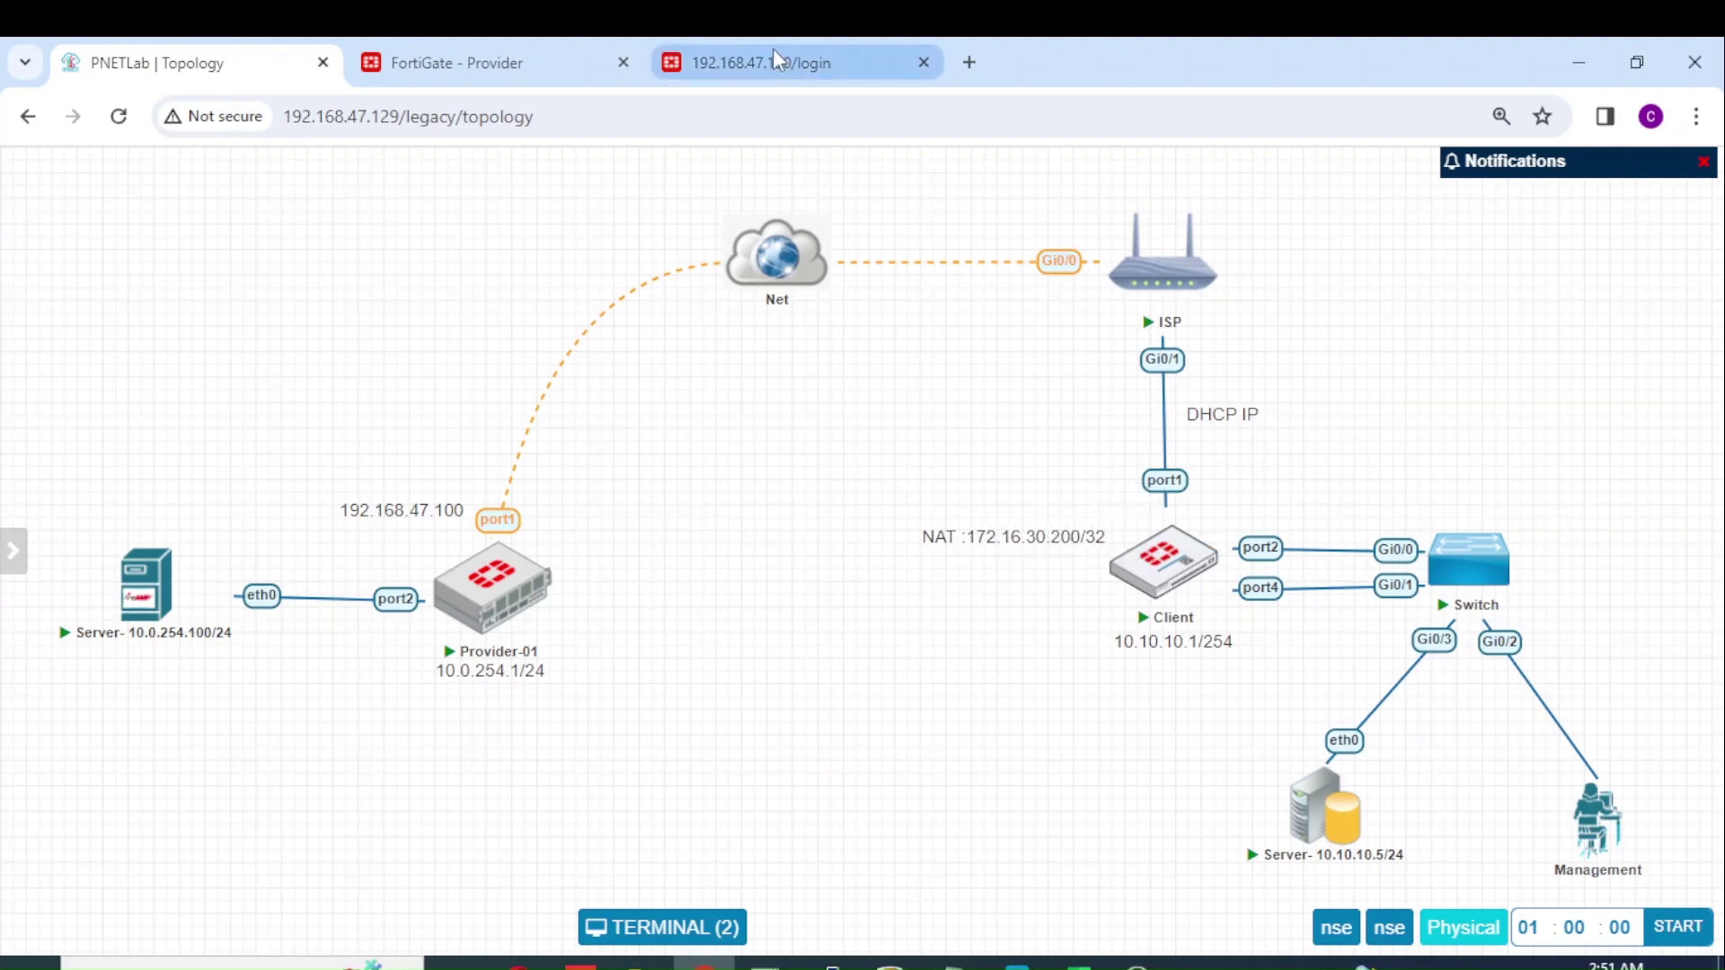
text(admin)
key(Tab)
text(admin)
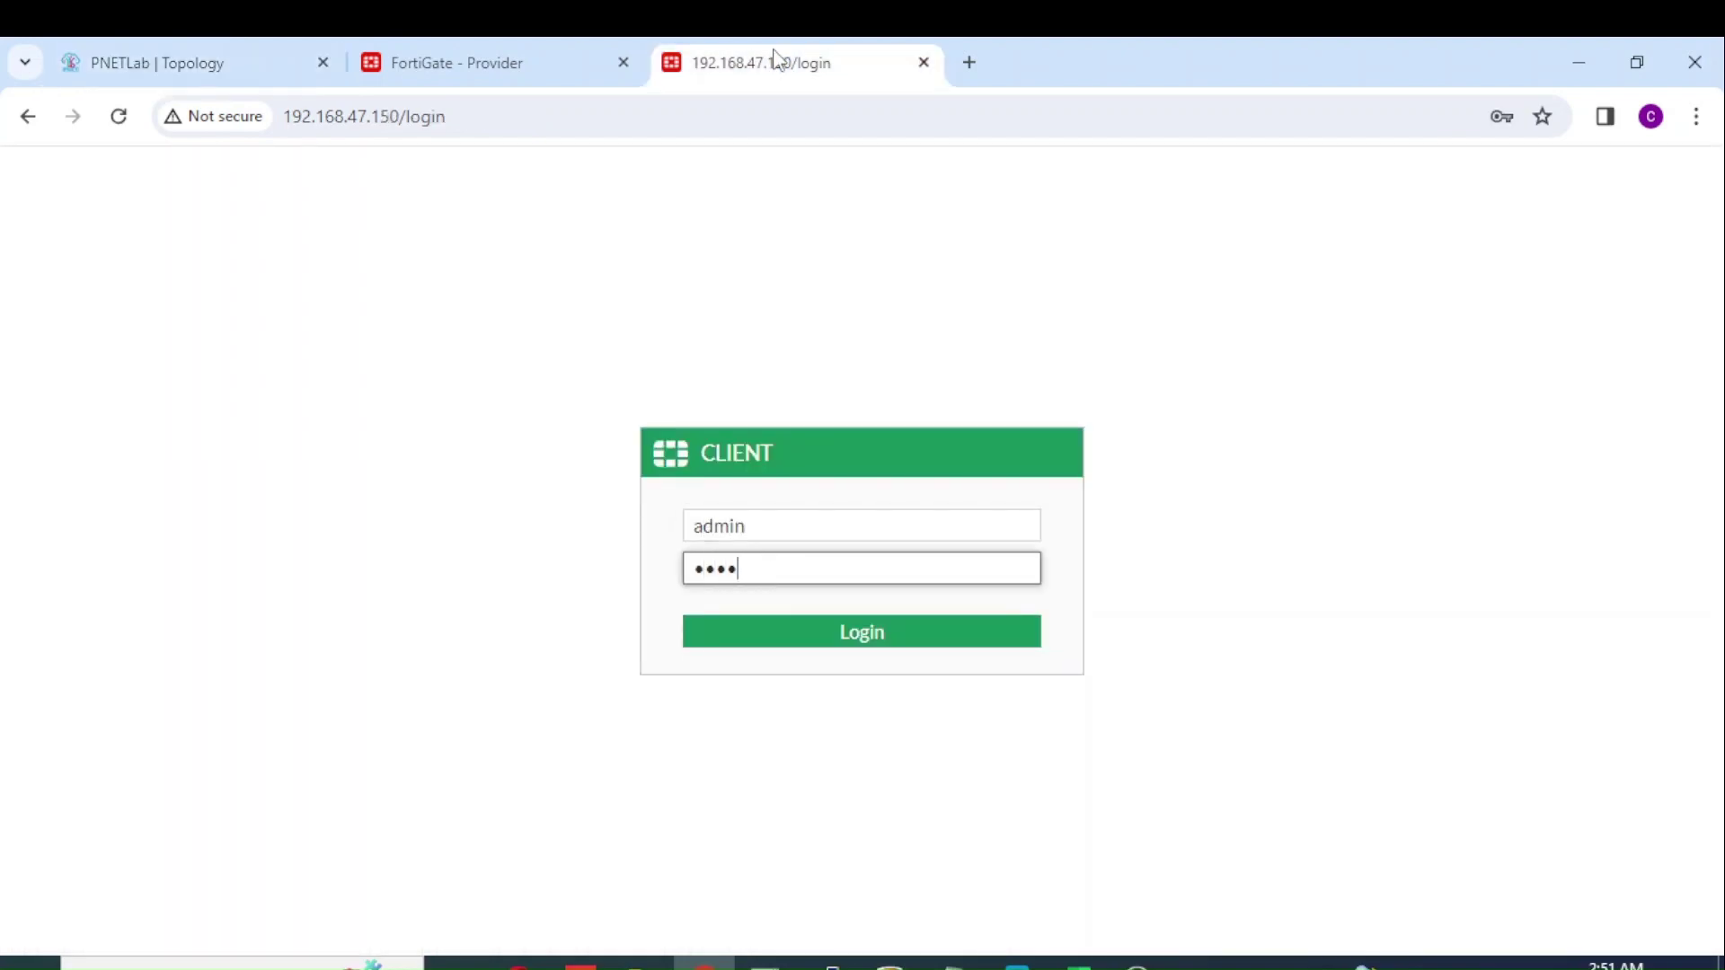
key(Return)
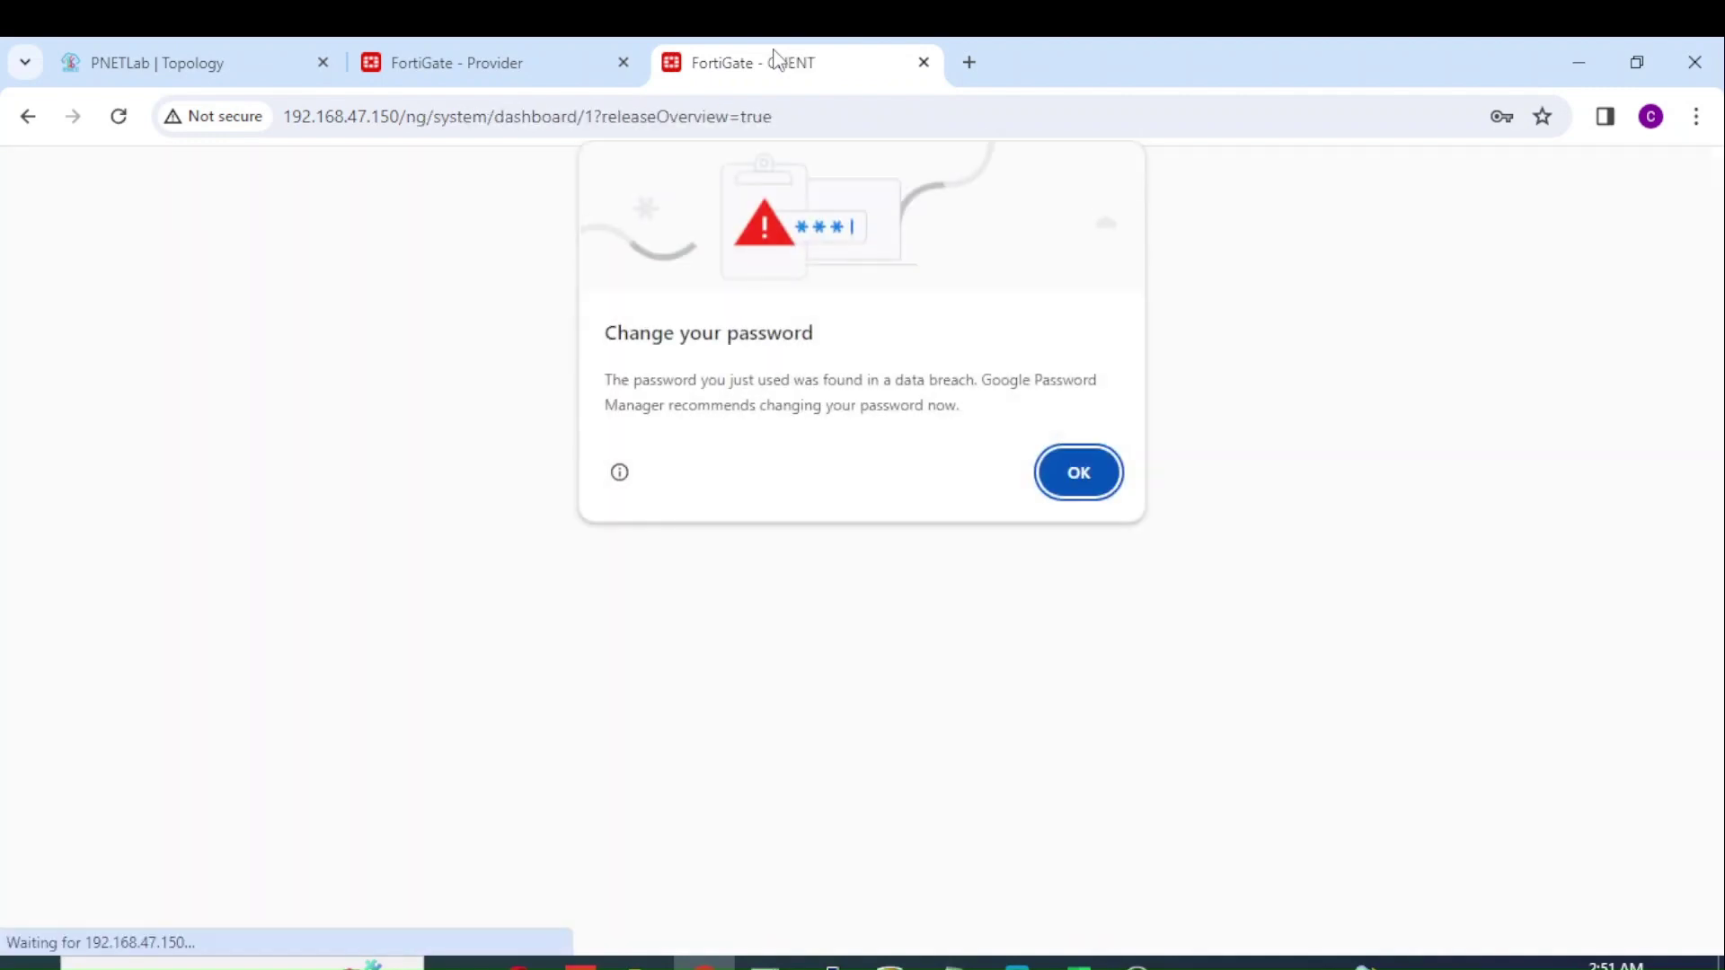
click(1070, 475)
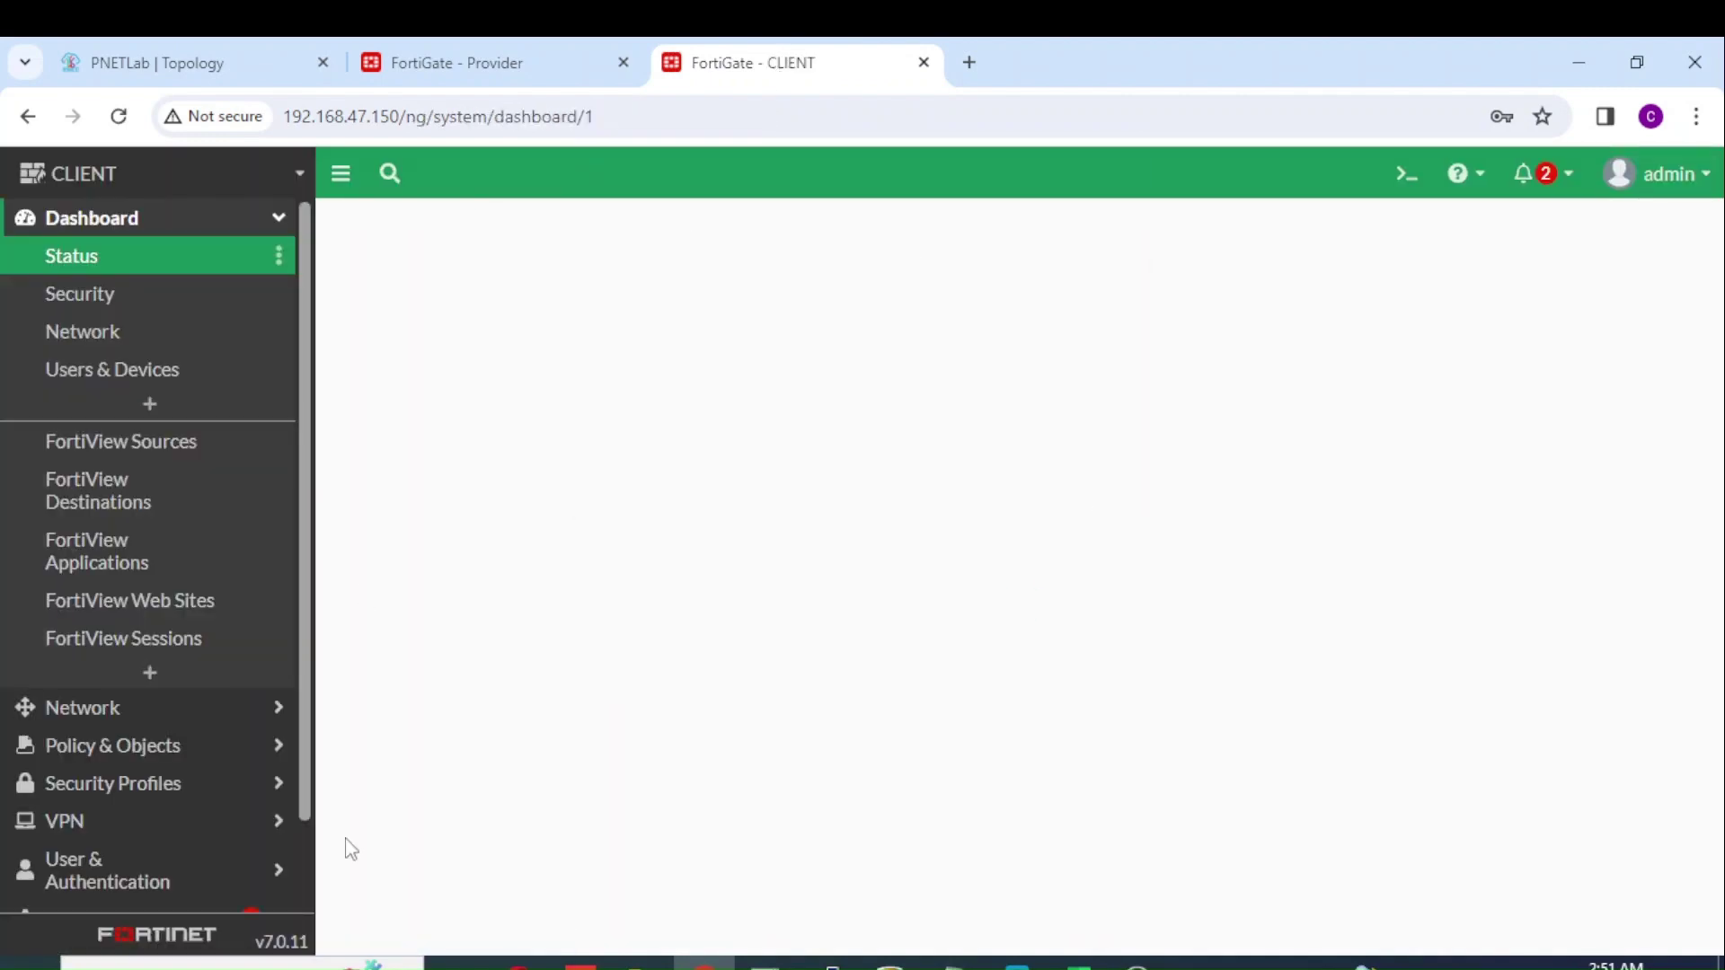
click(184, 708)
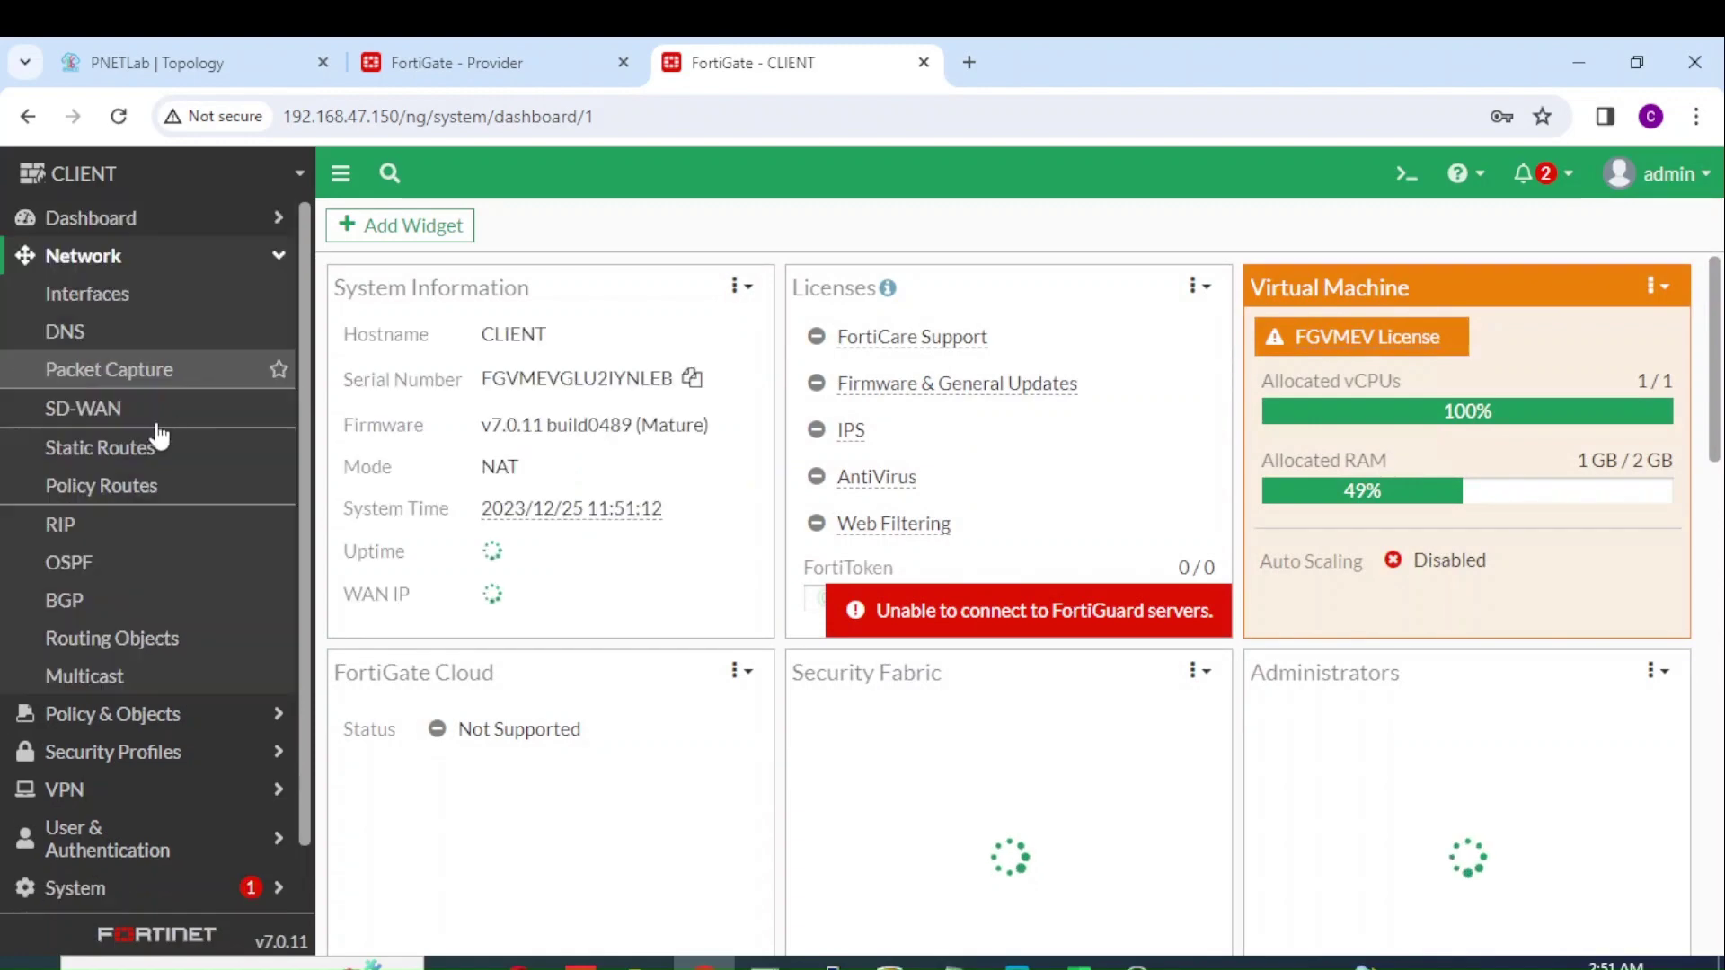
click(179, 306)
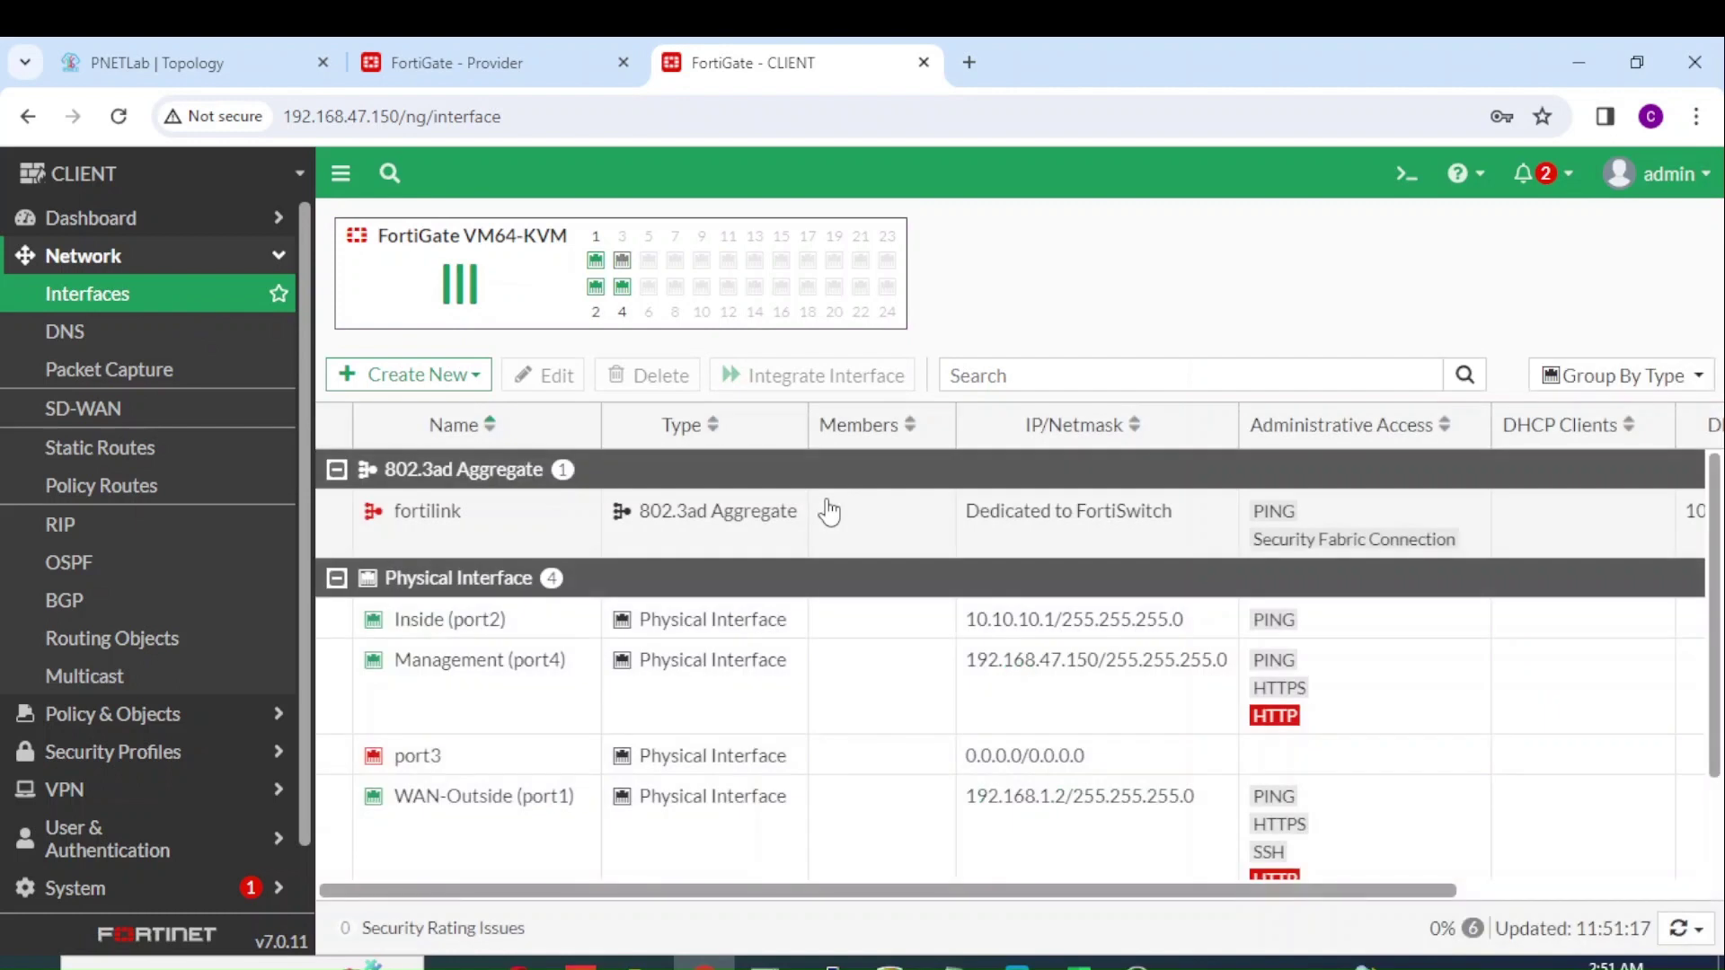
double_click(865, 806)
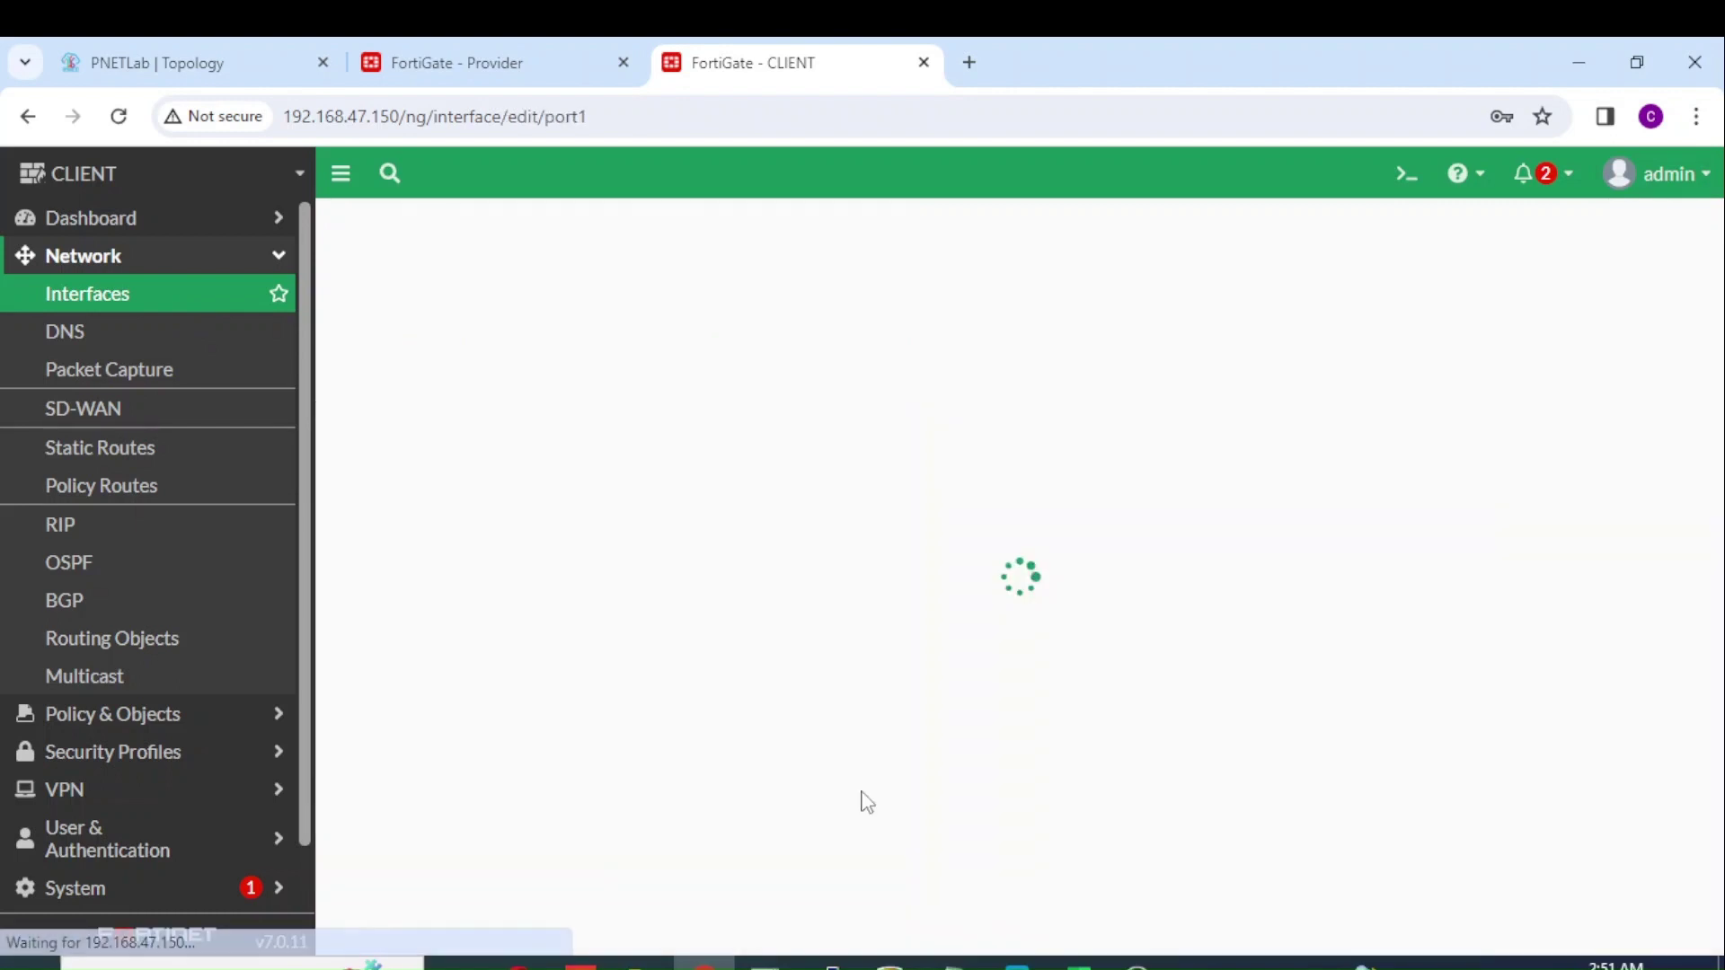
scroll(1716, 506, down, 1)
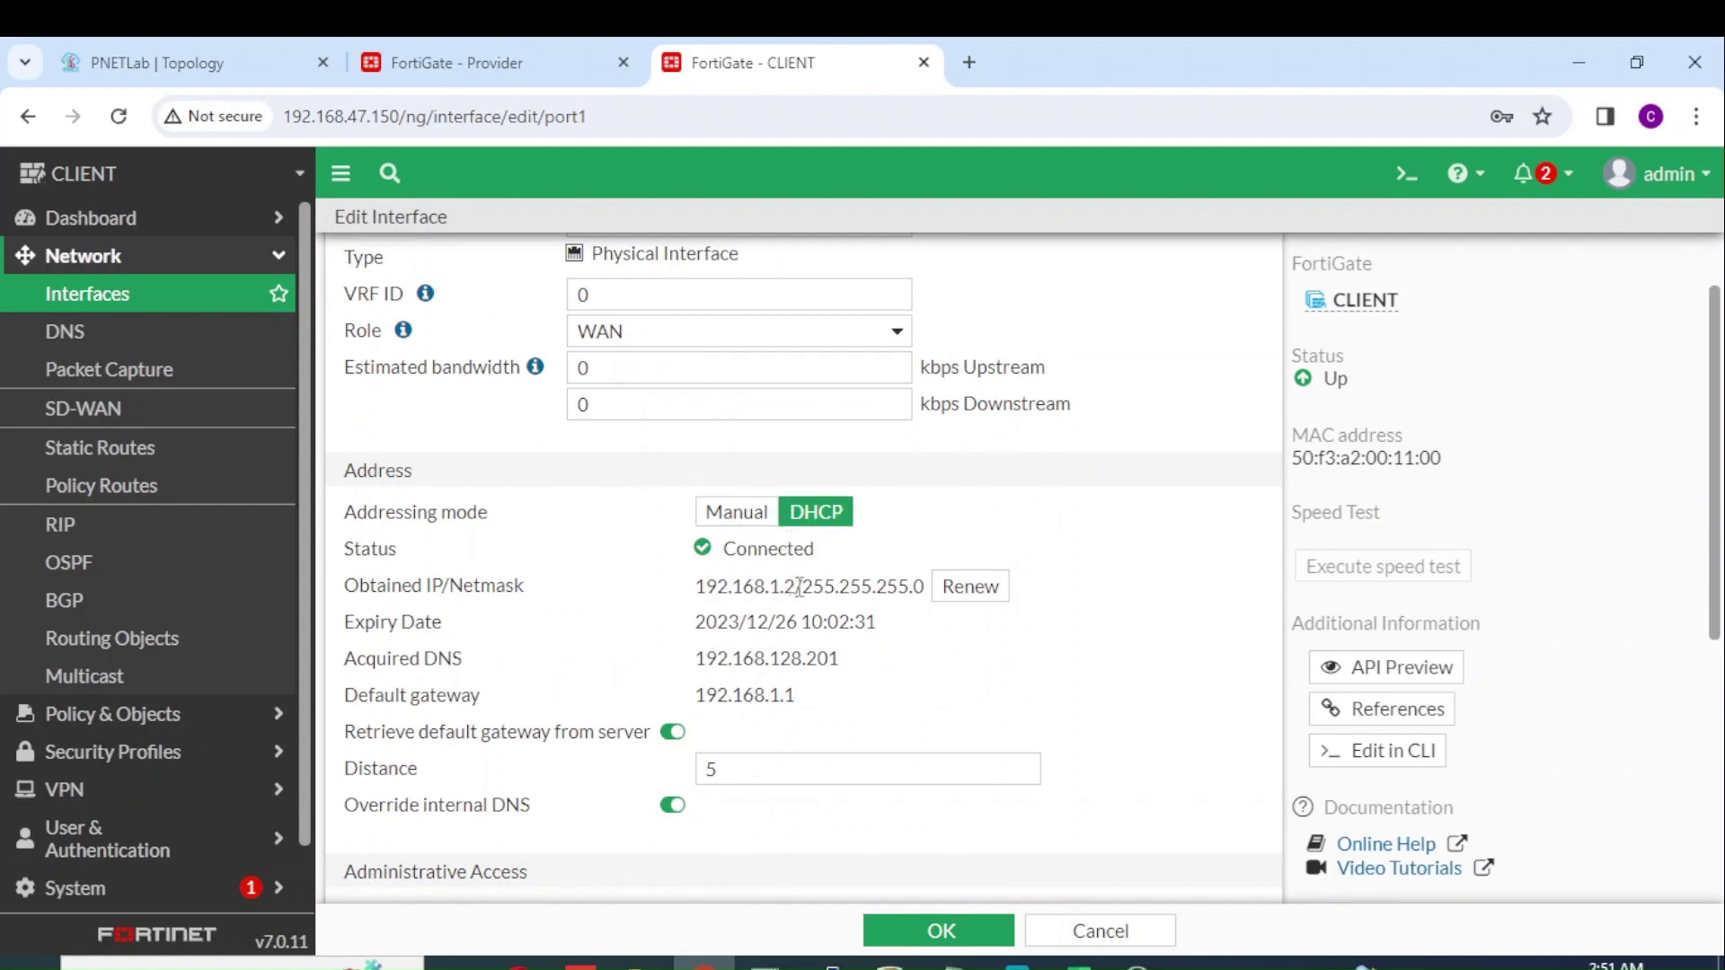
drag(799, 587, 707, 587)
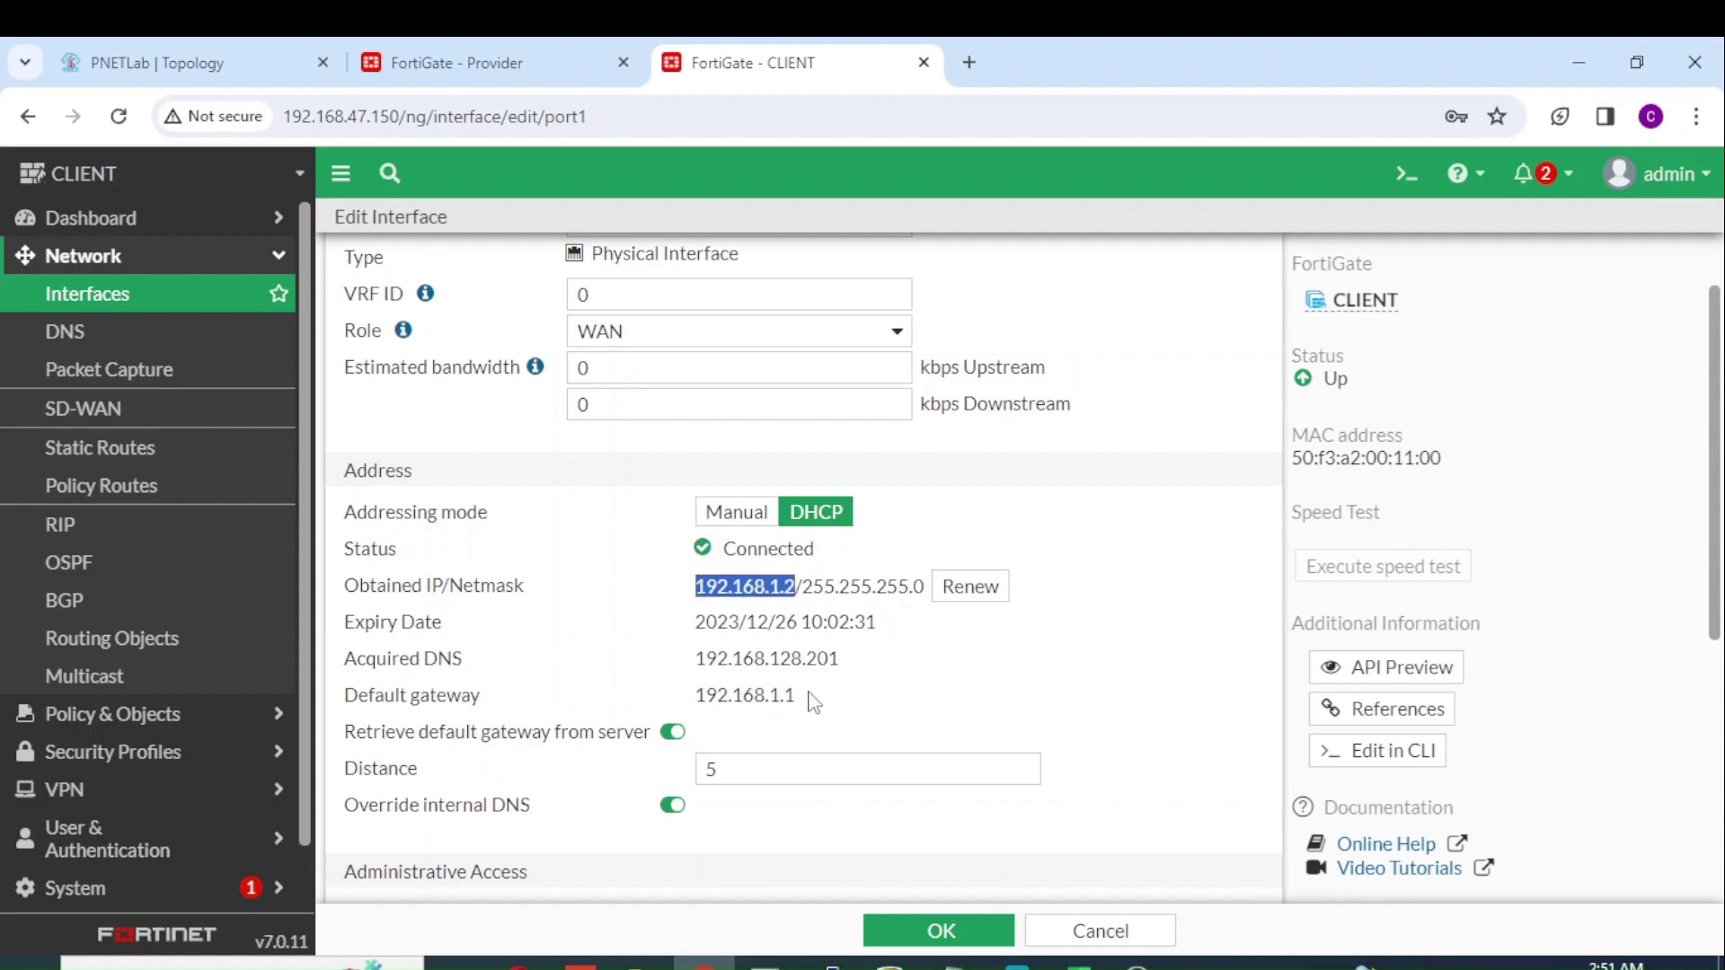
drag(800, 696, 708, 695)
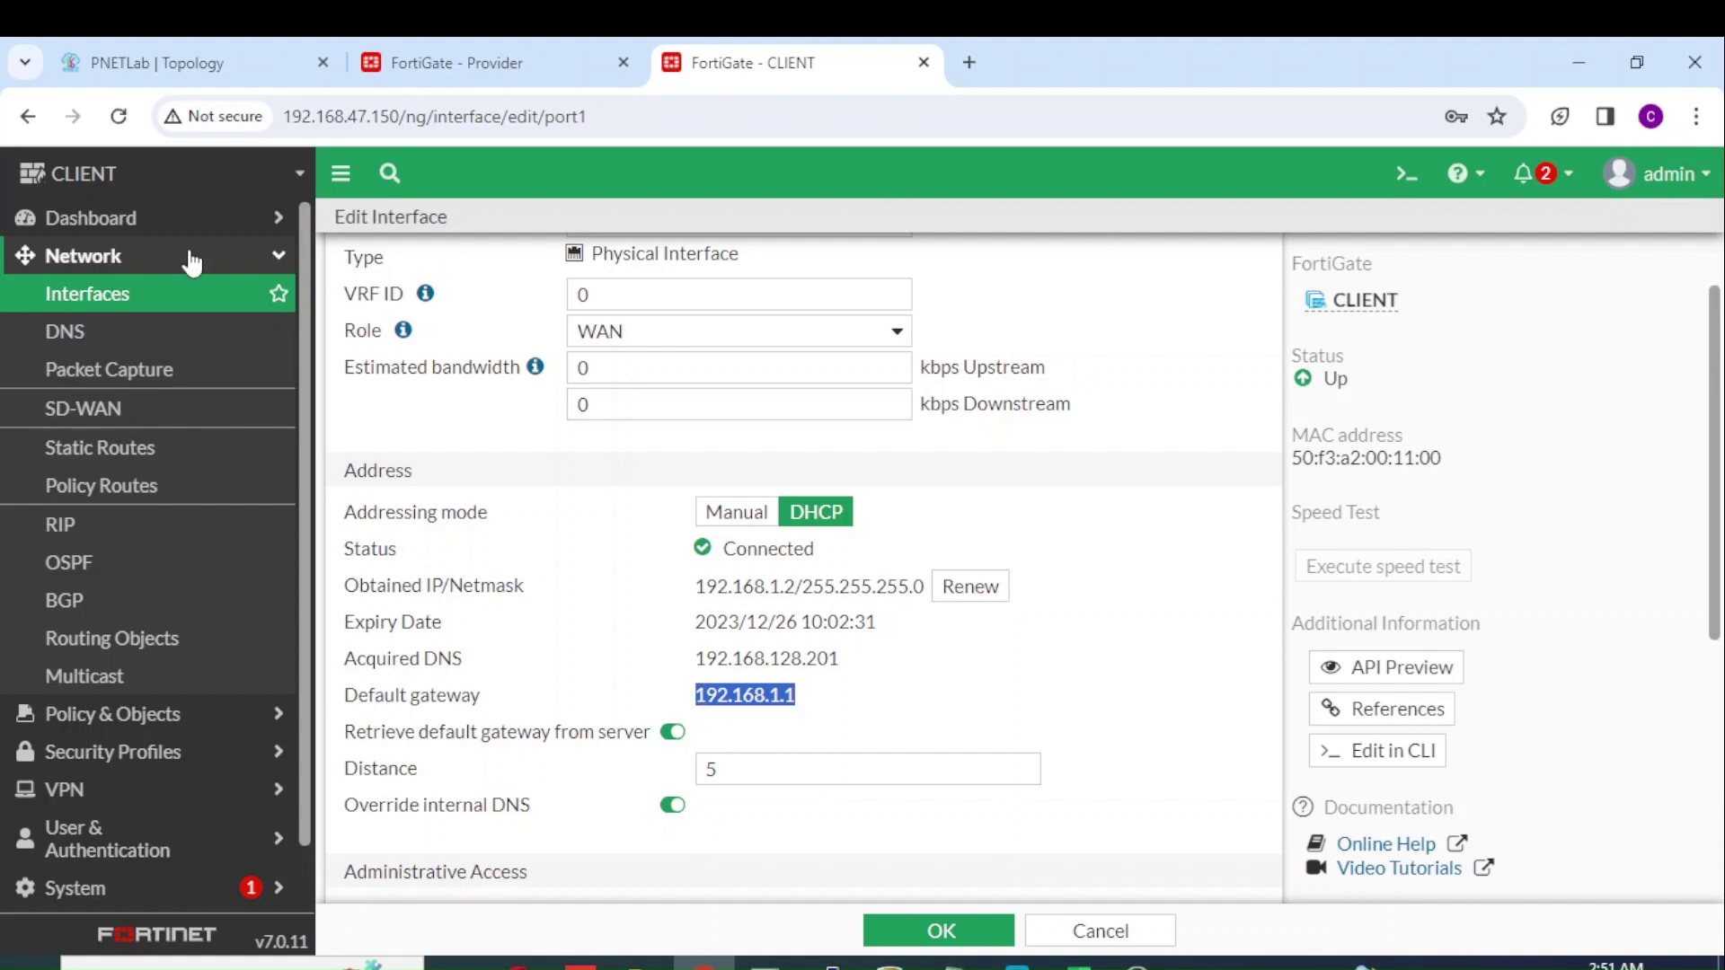
click(175, 297)
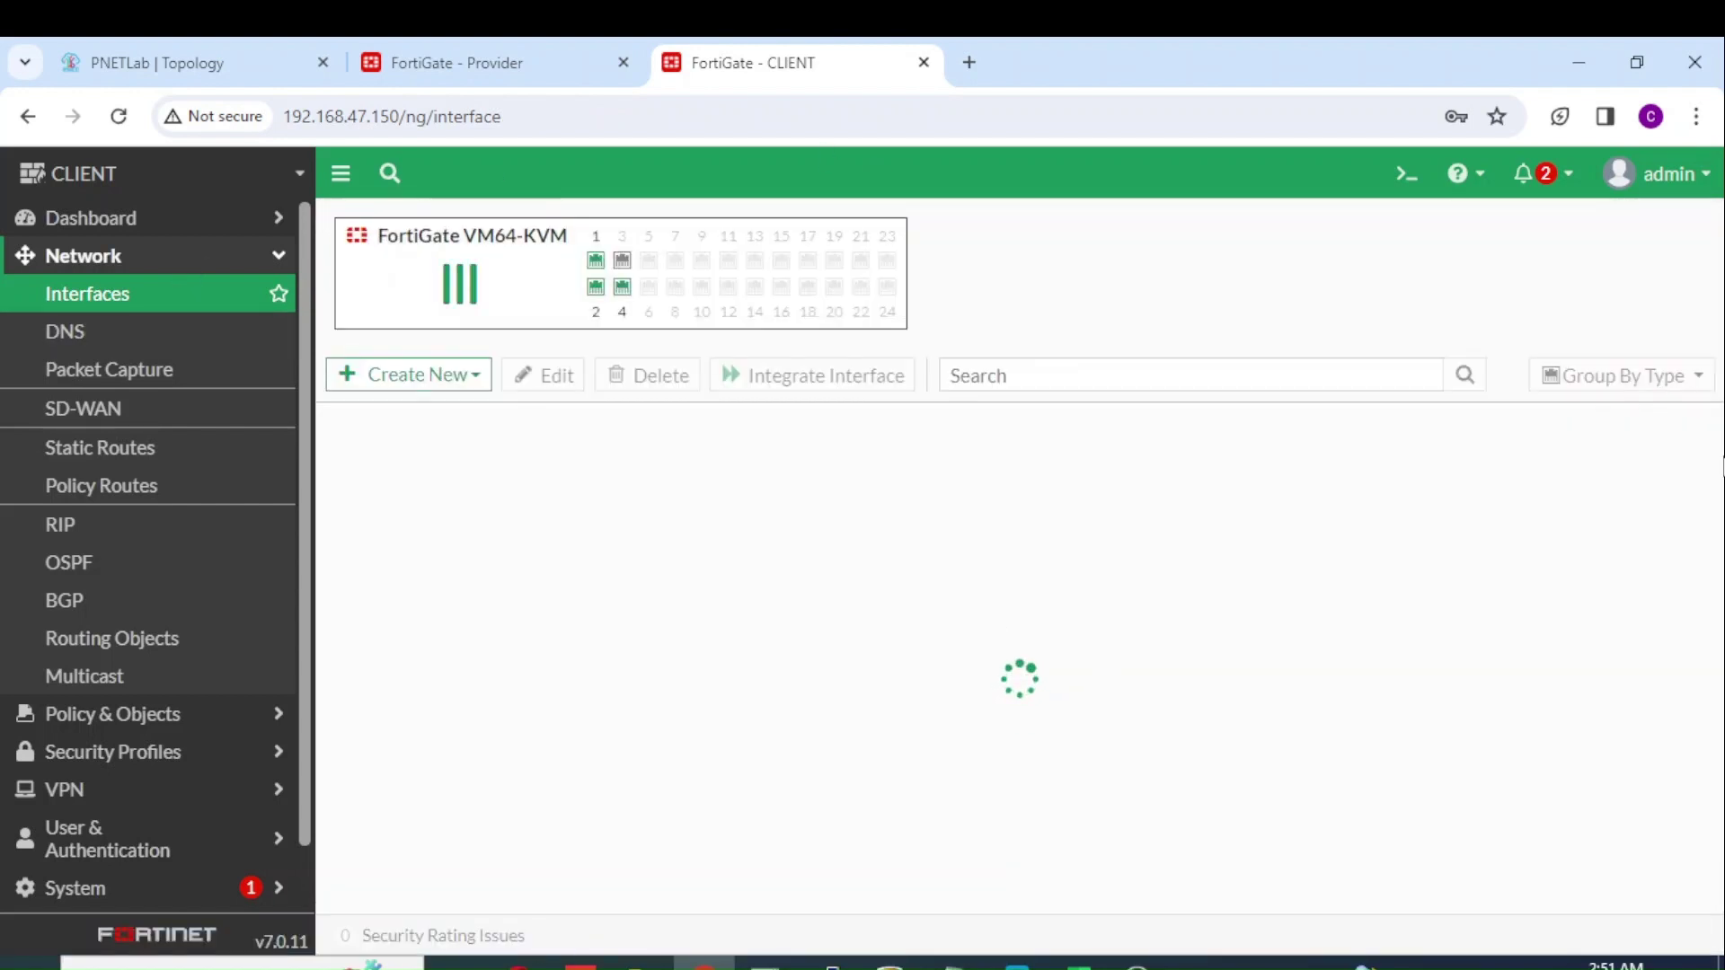
scroll(1718, 476, down, 2)
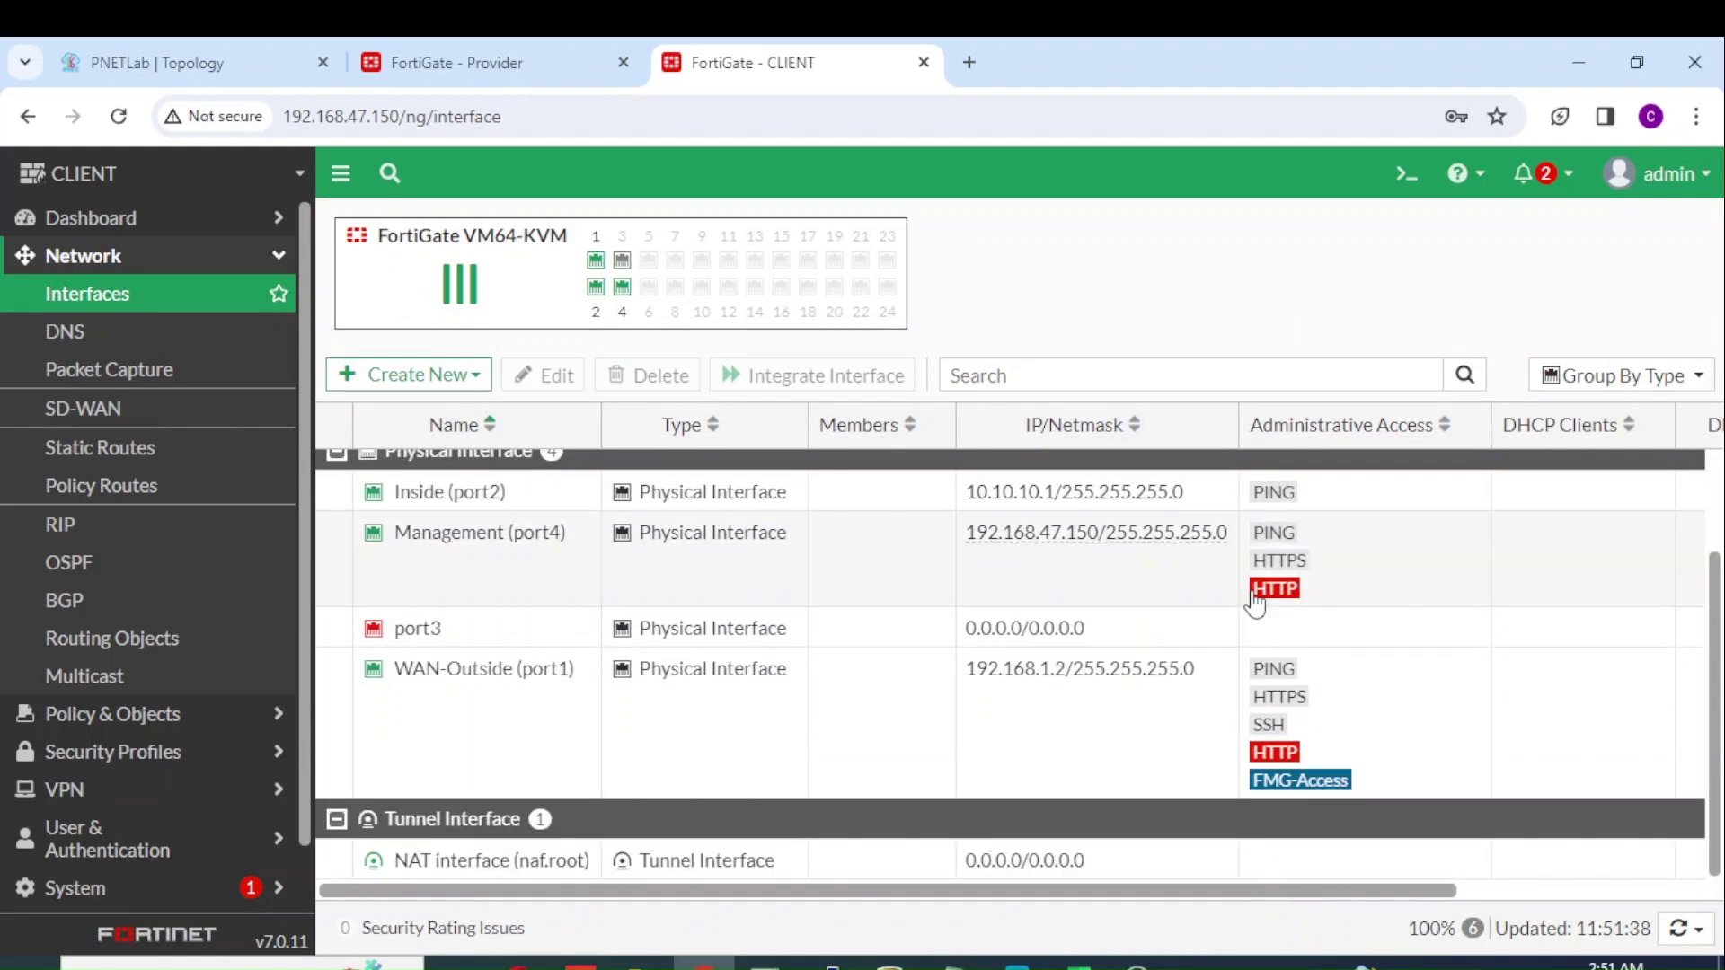
mouse_move(1061, 501)
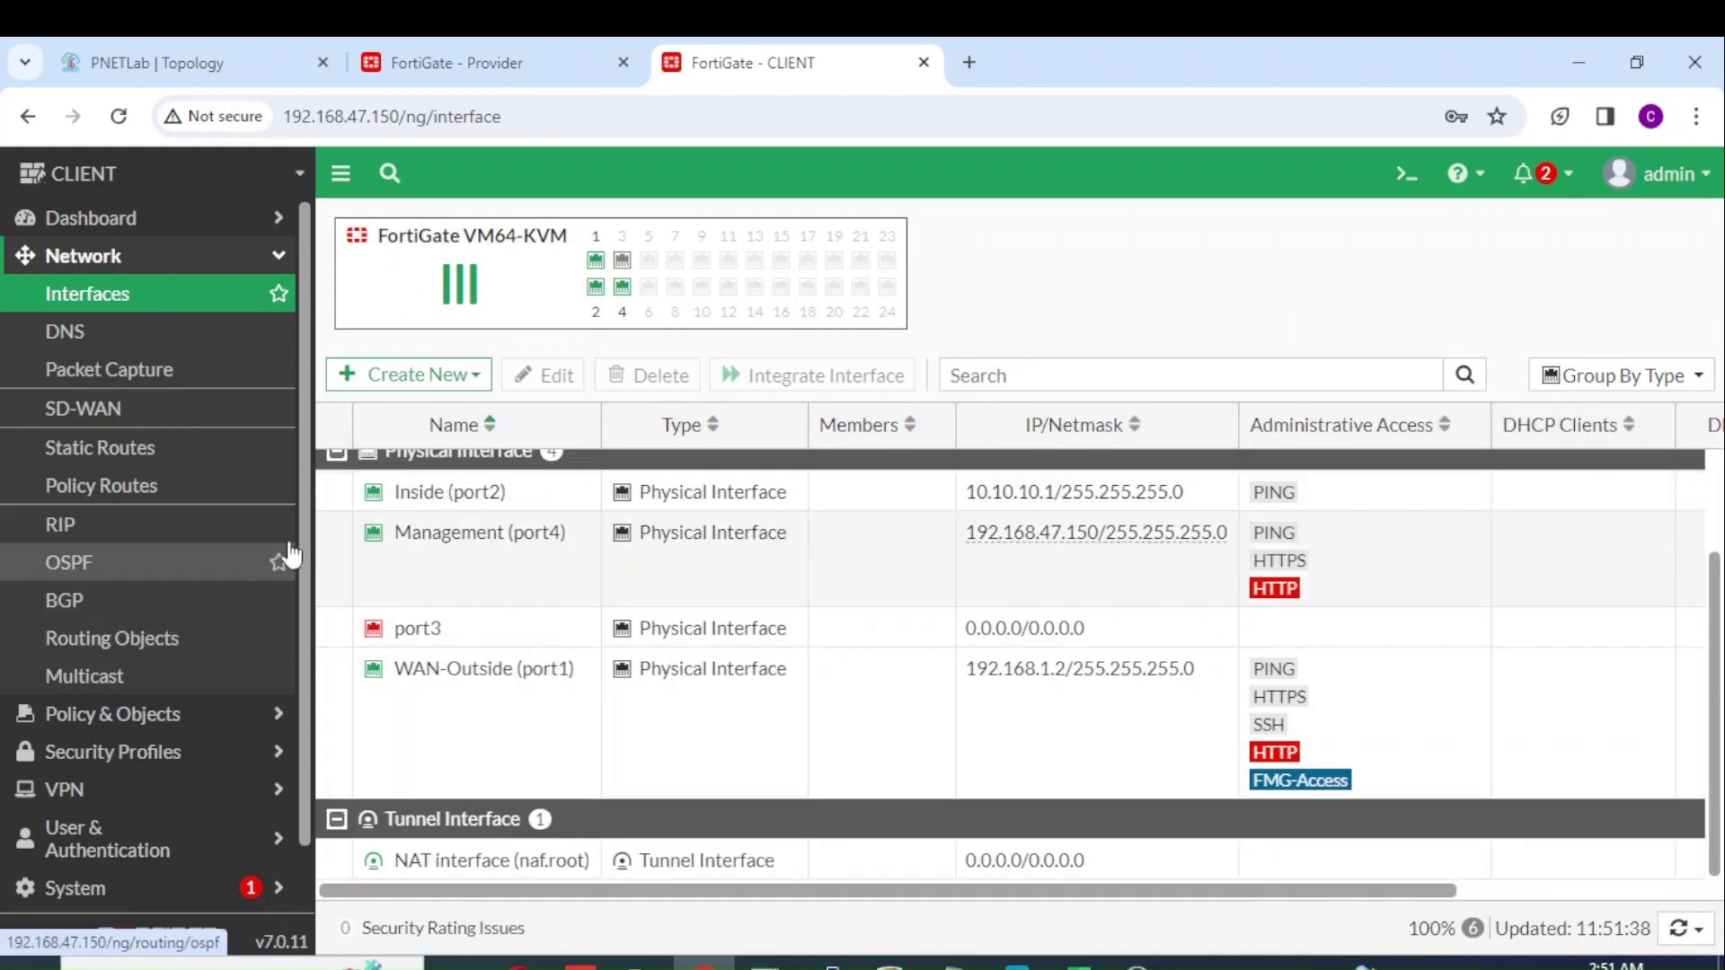
Step: On the Client FortiGate, create a custom IPsec tunnel named 'IPsec Provider' and proceed to its settings form
click(171, 788)
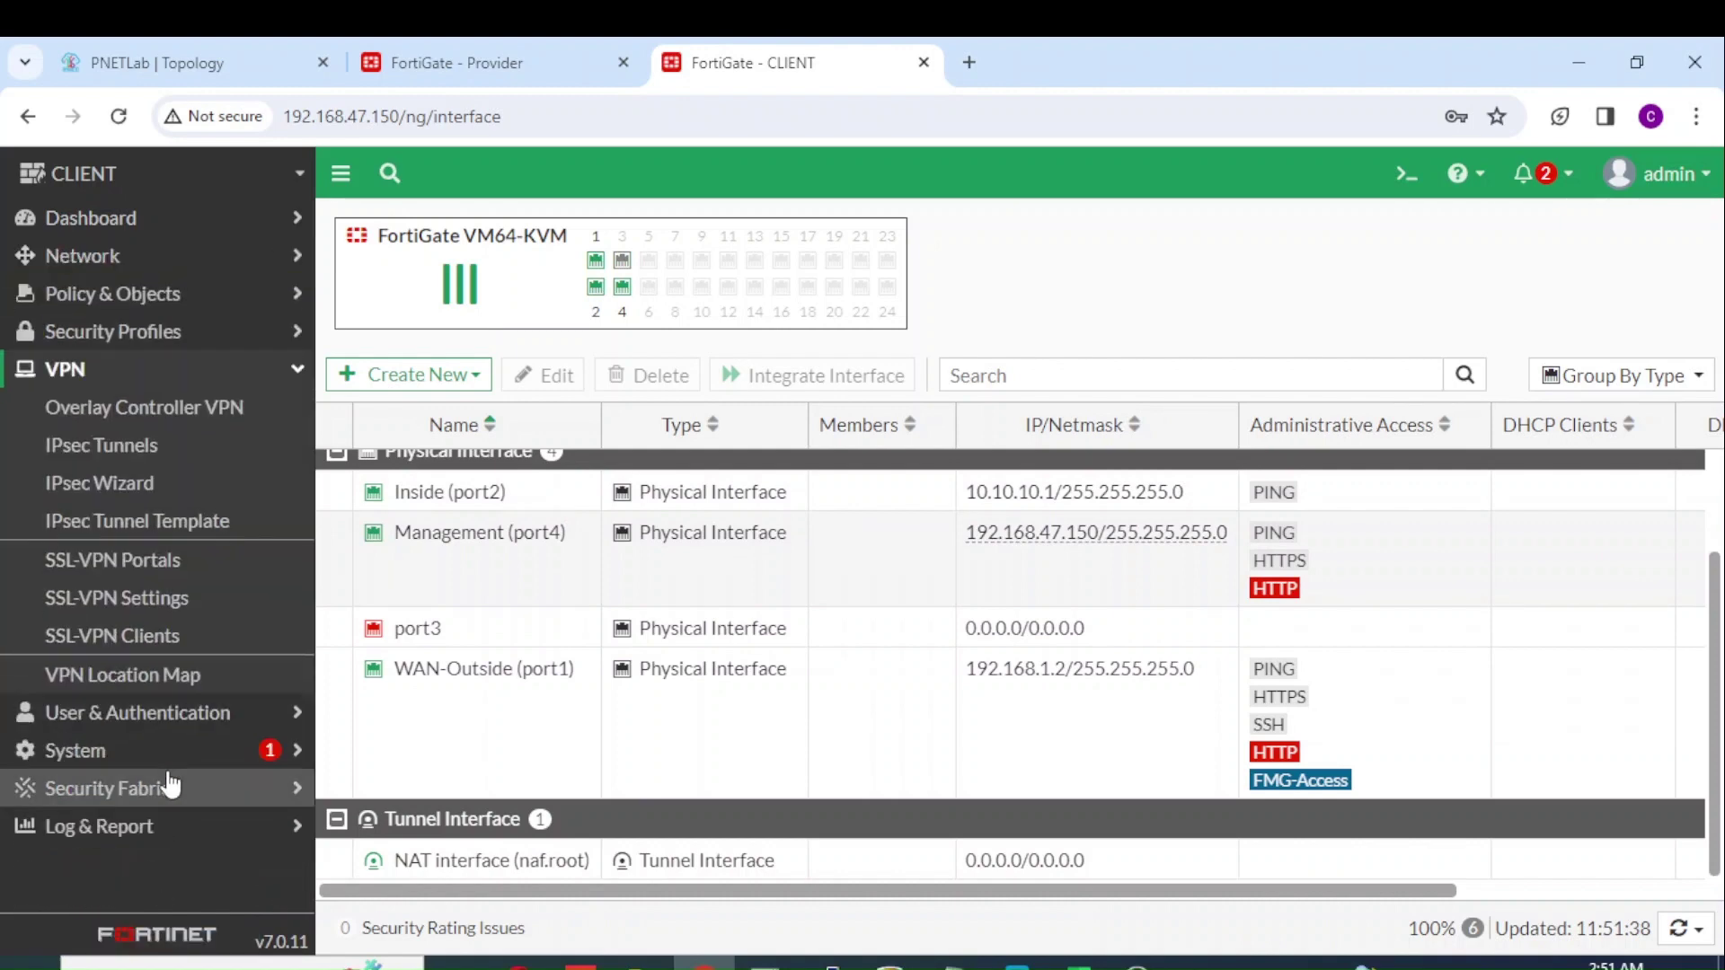
click(179, 446)
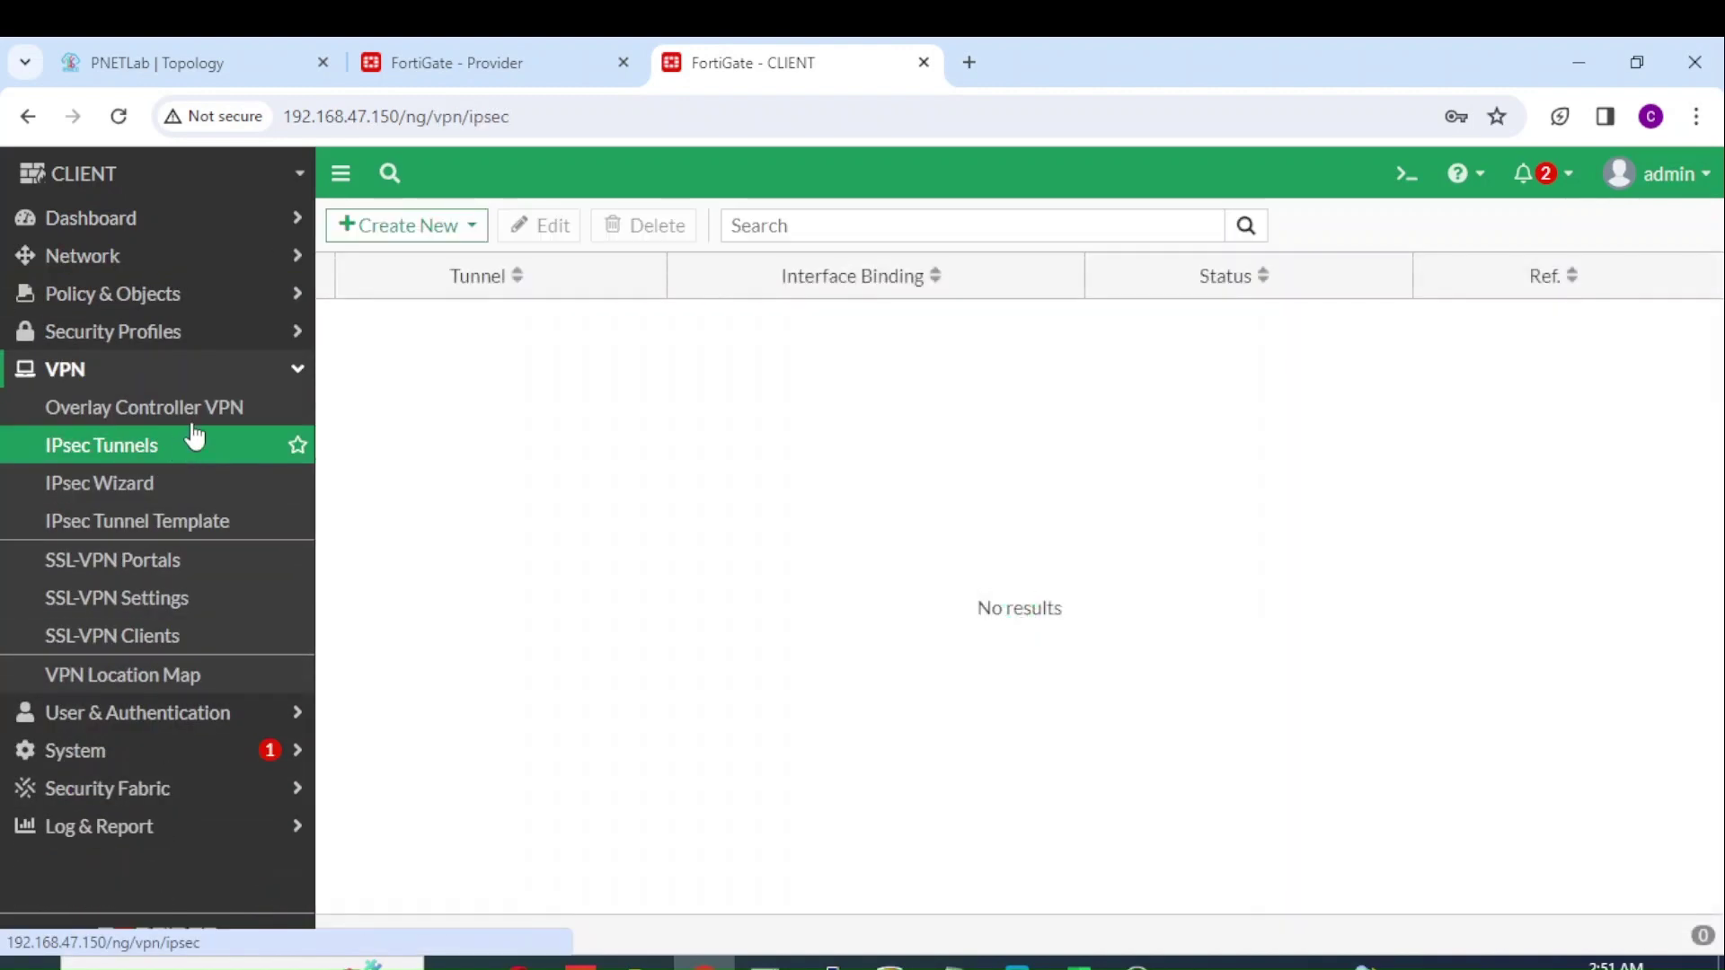
click(449, 229)
click(443, 259)
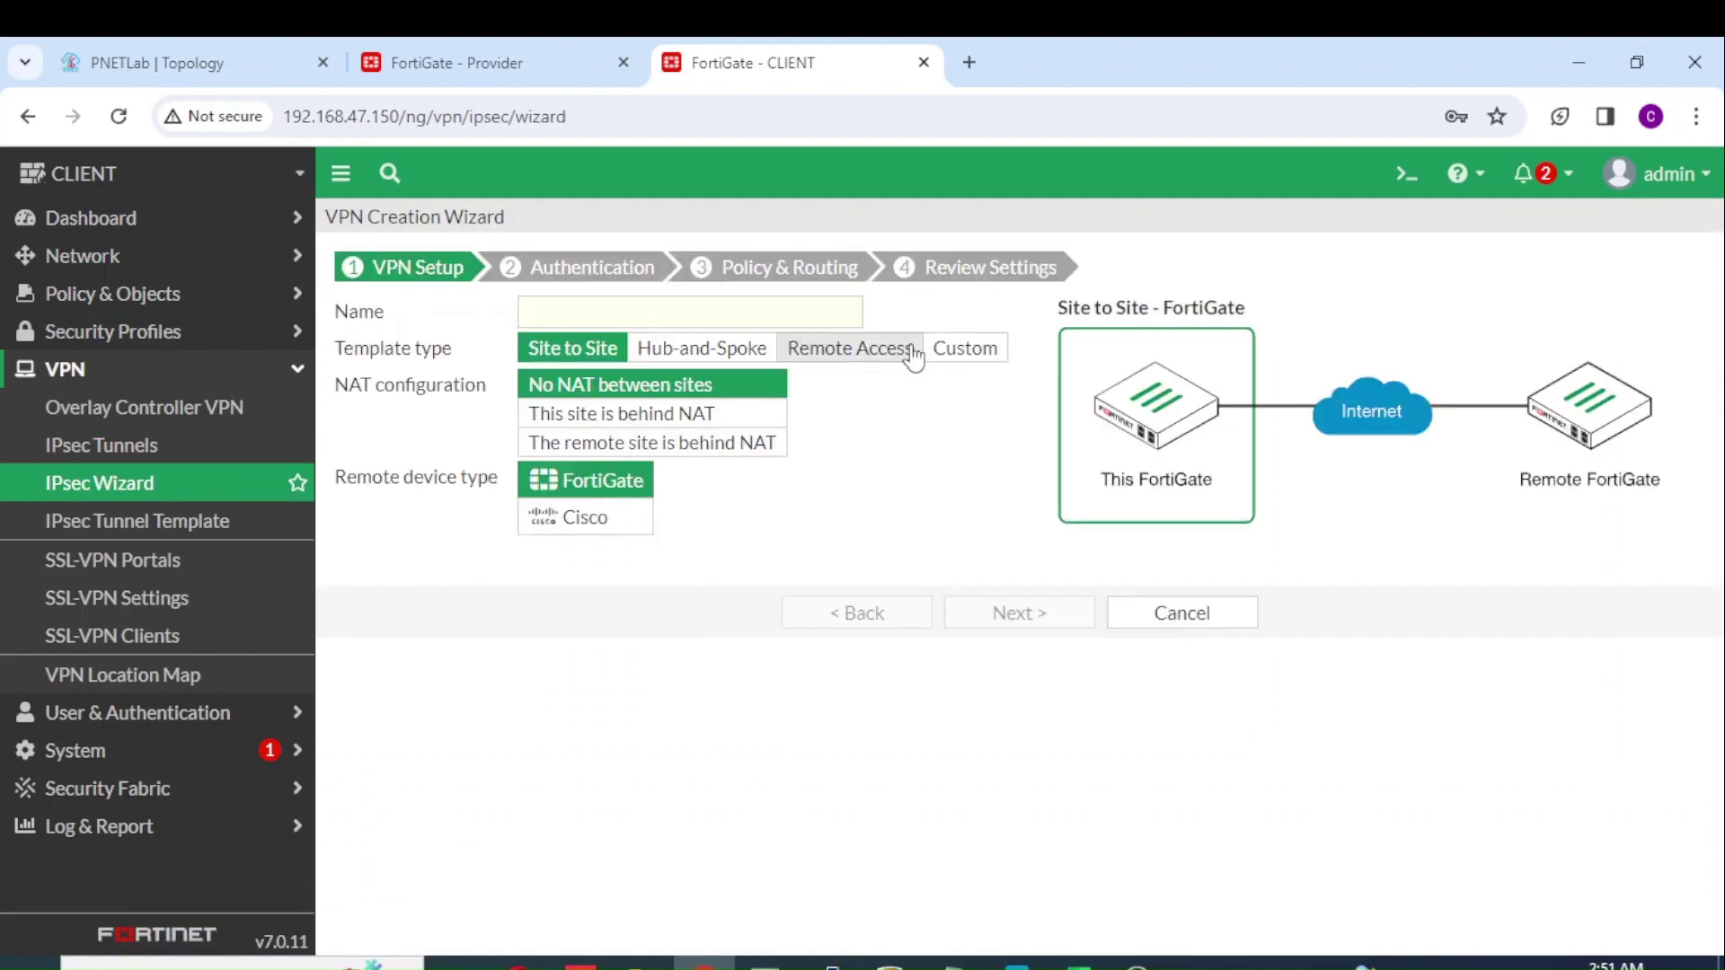
click(962, 347)
click(759, 308)
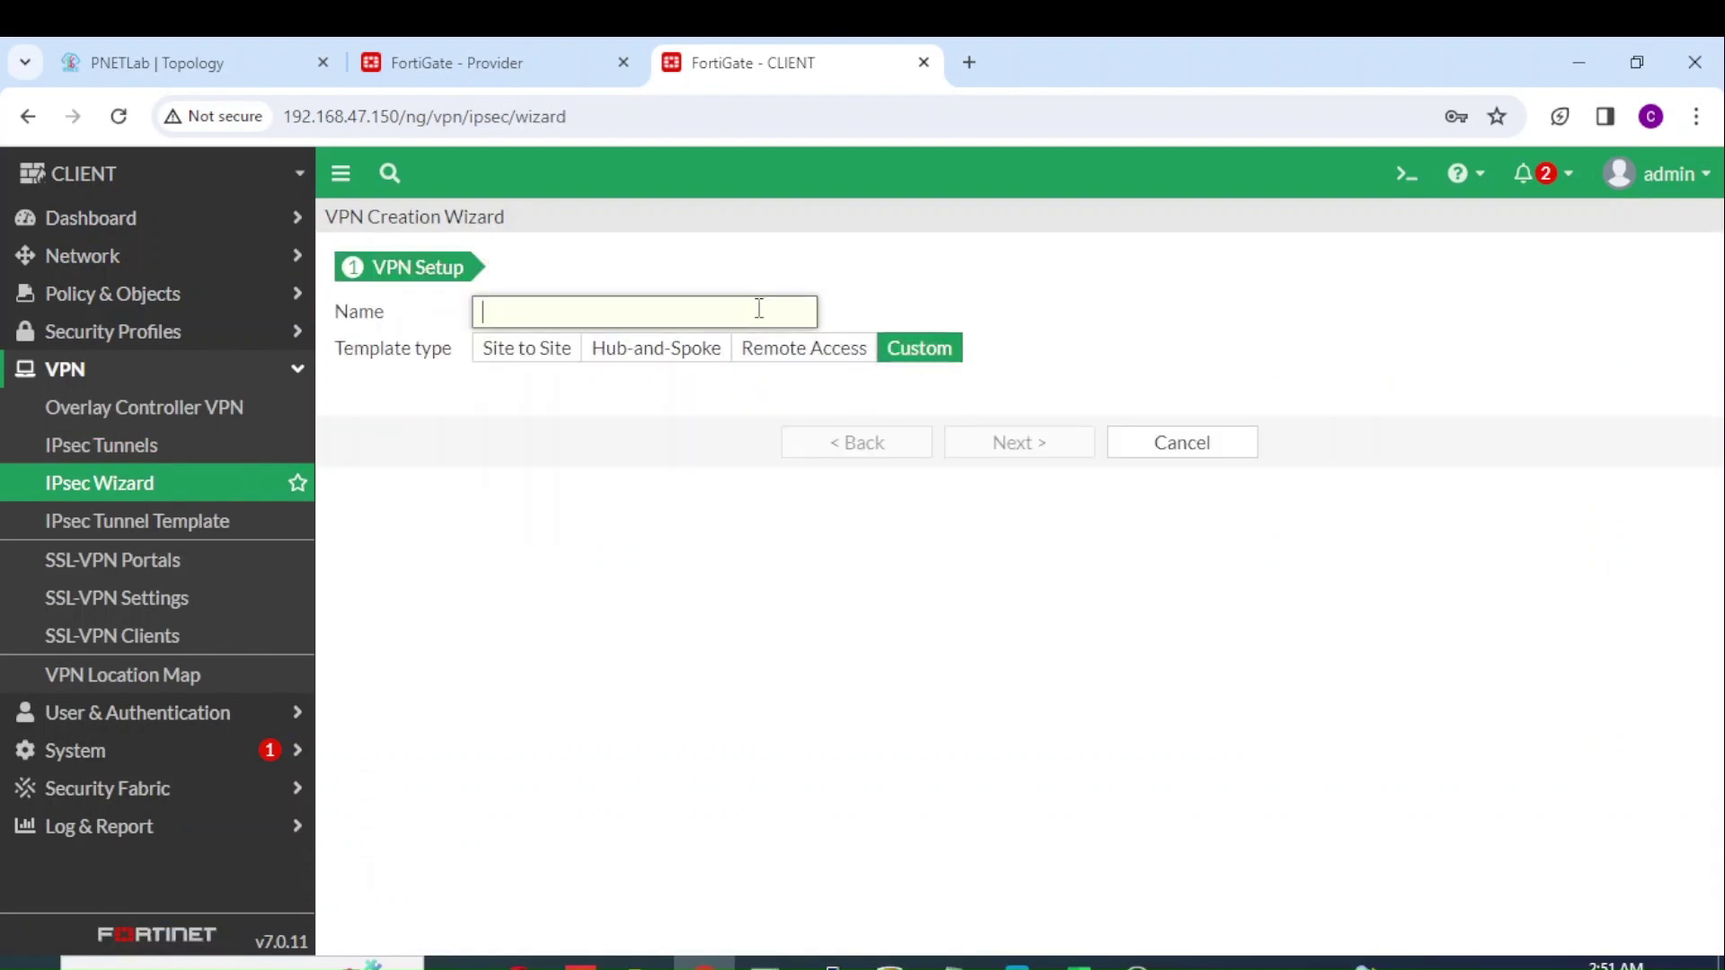
text(IPsec Provider)
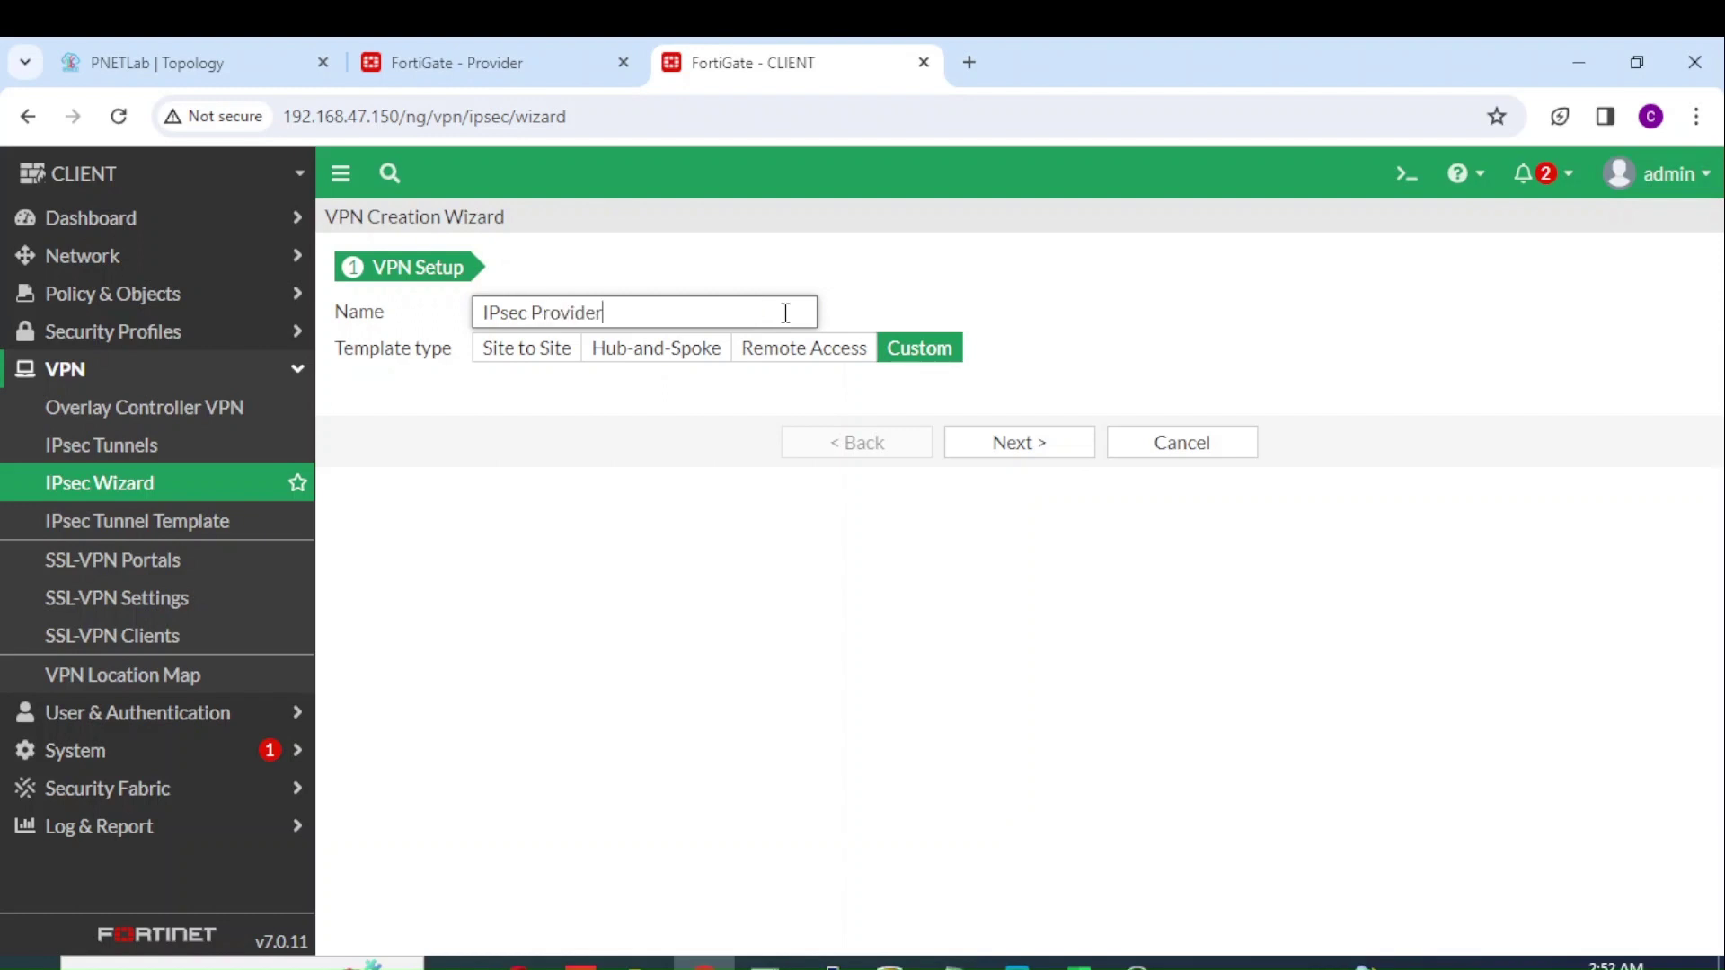
click(1051, 443)
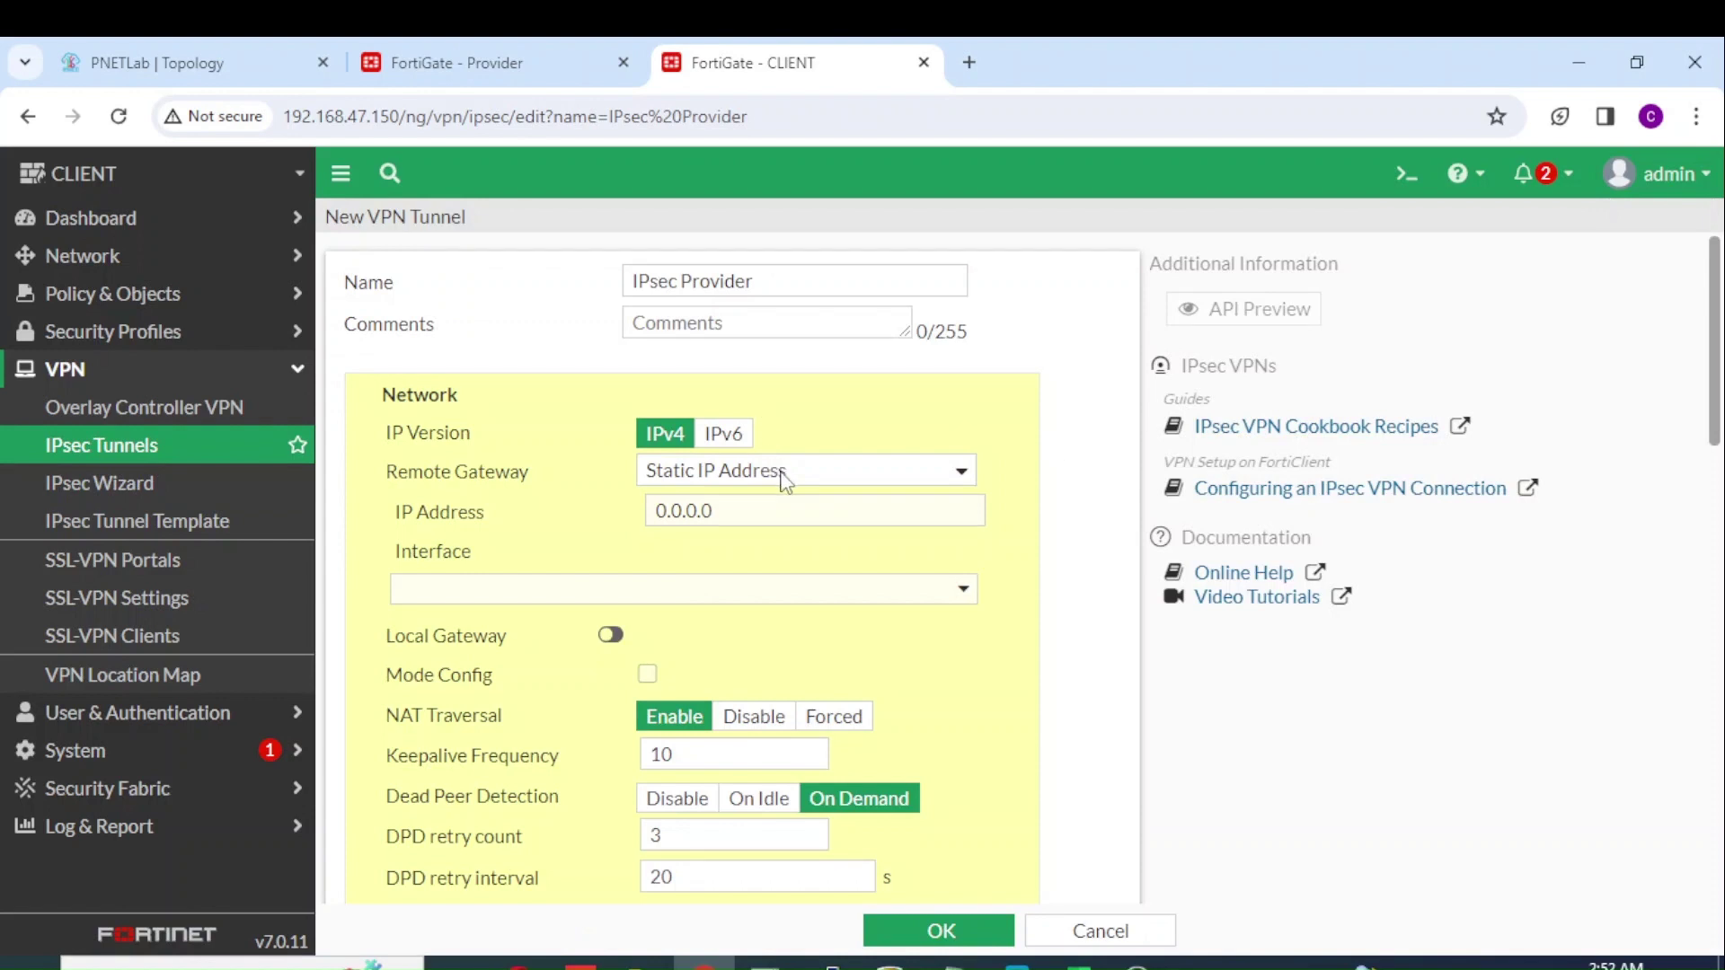
Step: Look up the Provider's address on the Provider firewall and the lab topology
click(528, 72)
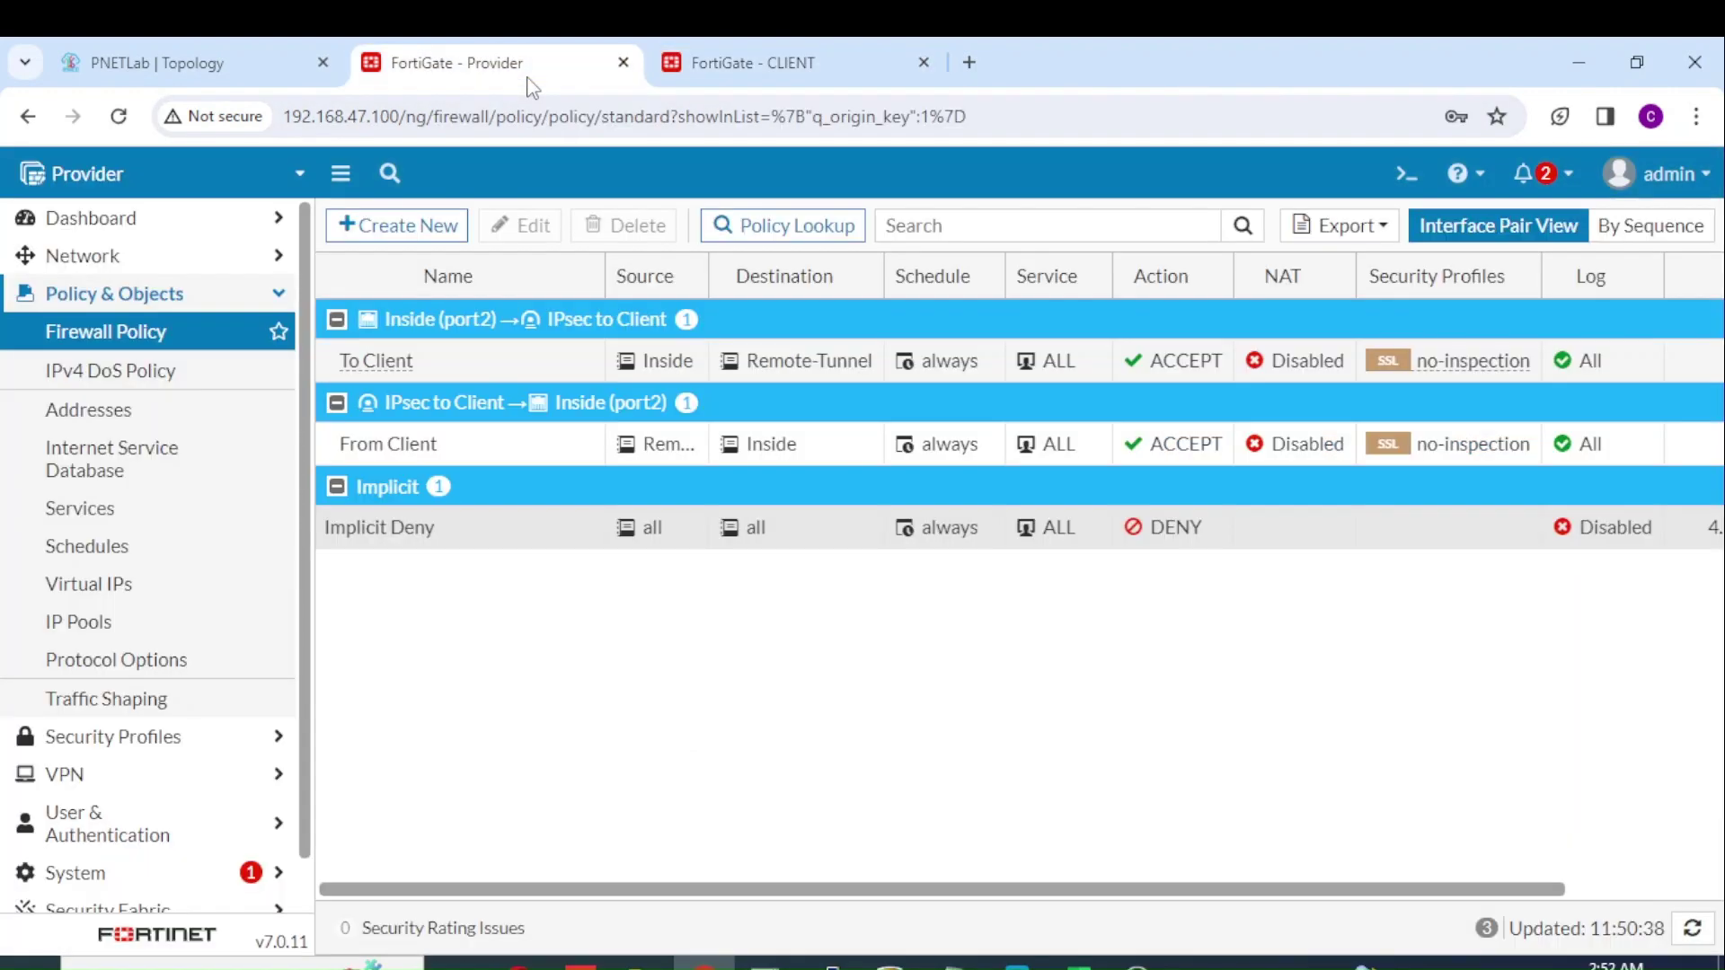
click(267, 72)
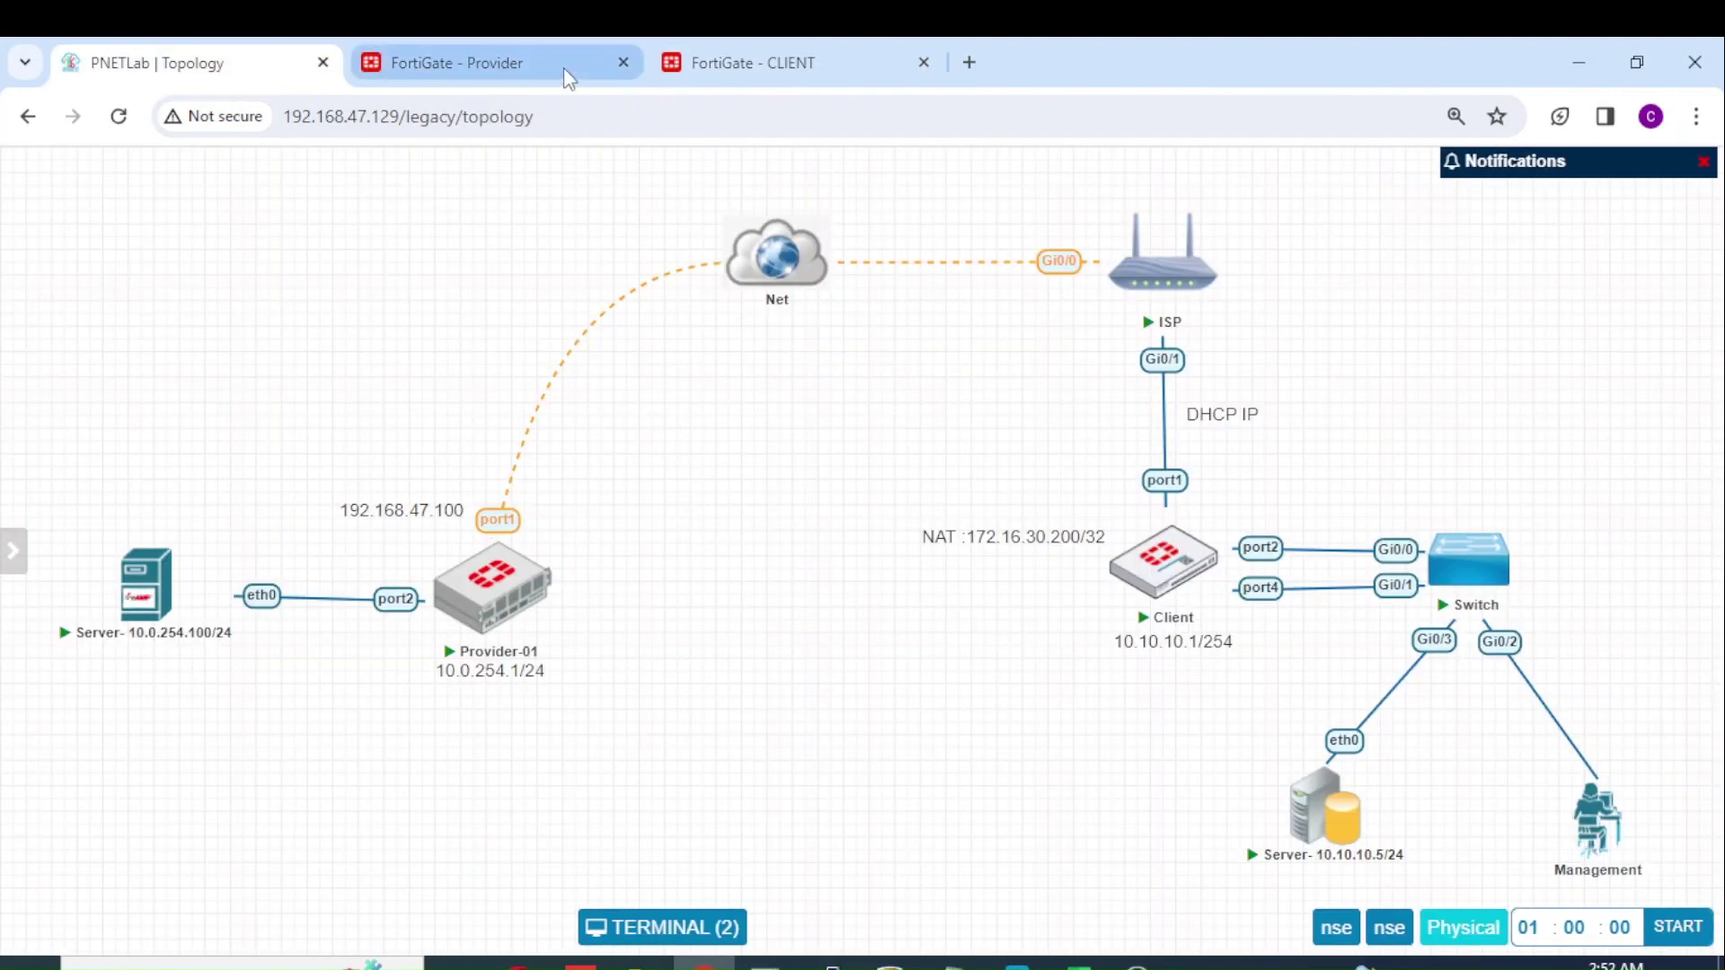
click(712, 67)
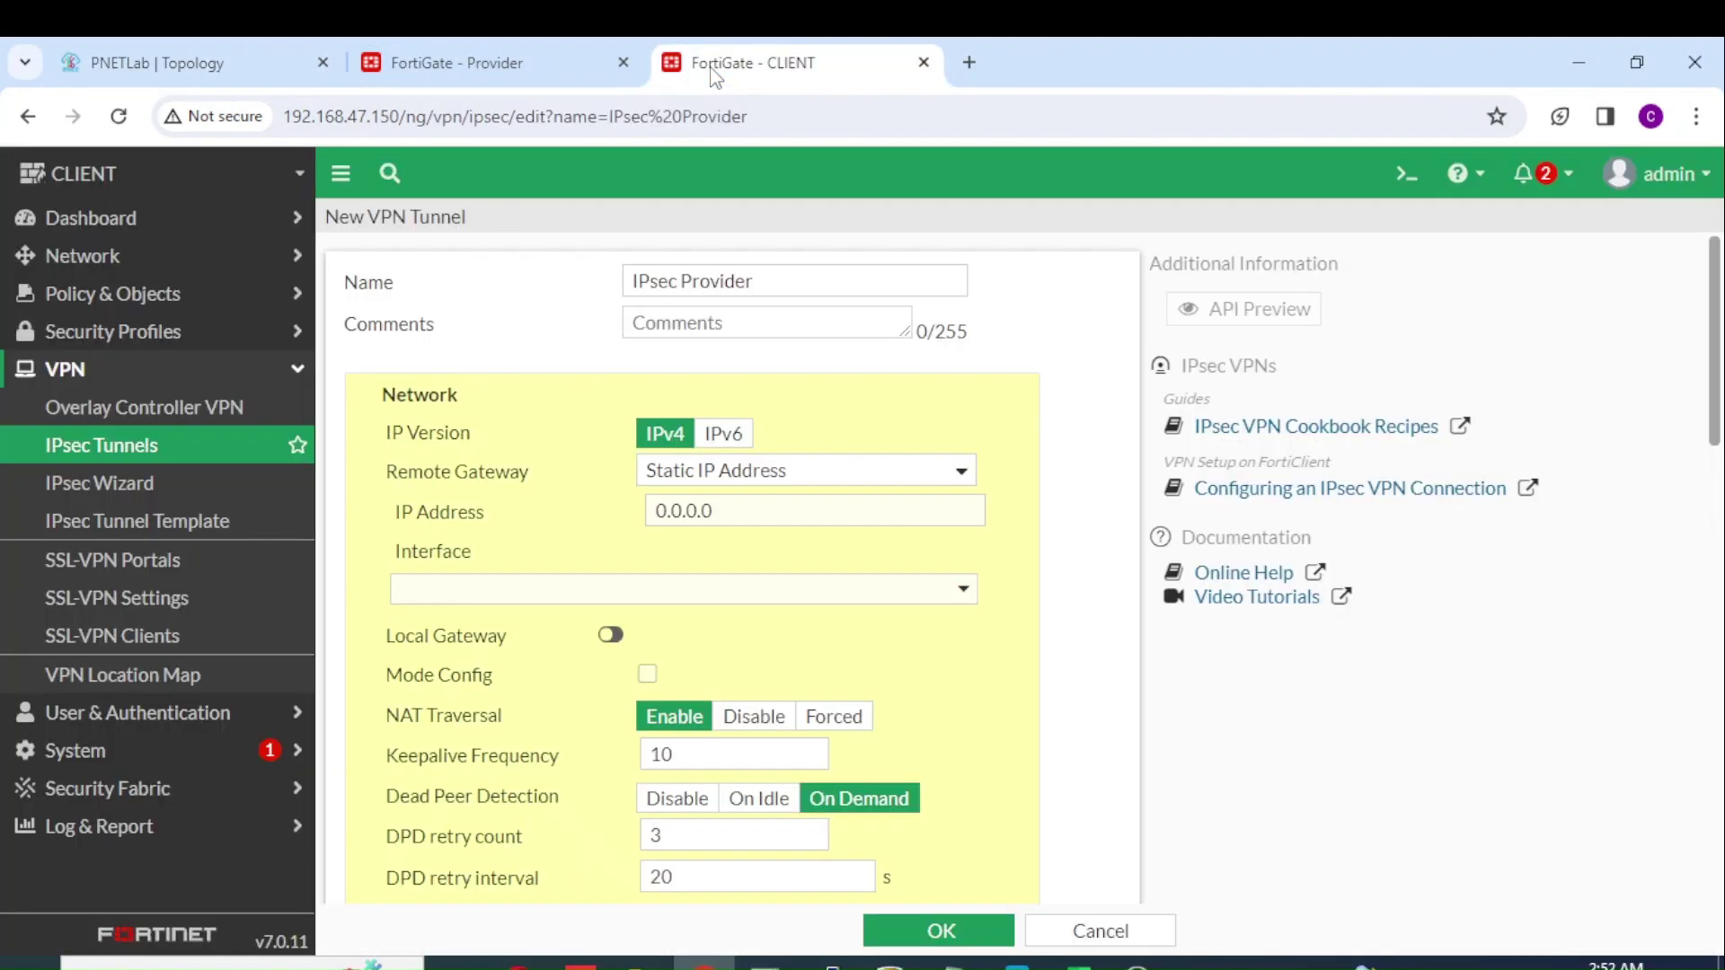
Step: Set remote gateway 192.168.47.100 on interface WAN-Outside (port1)
double_click(743, 511)
text(192)
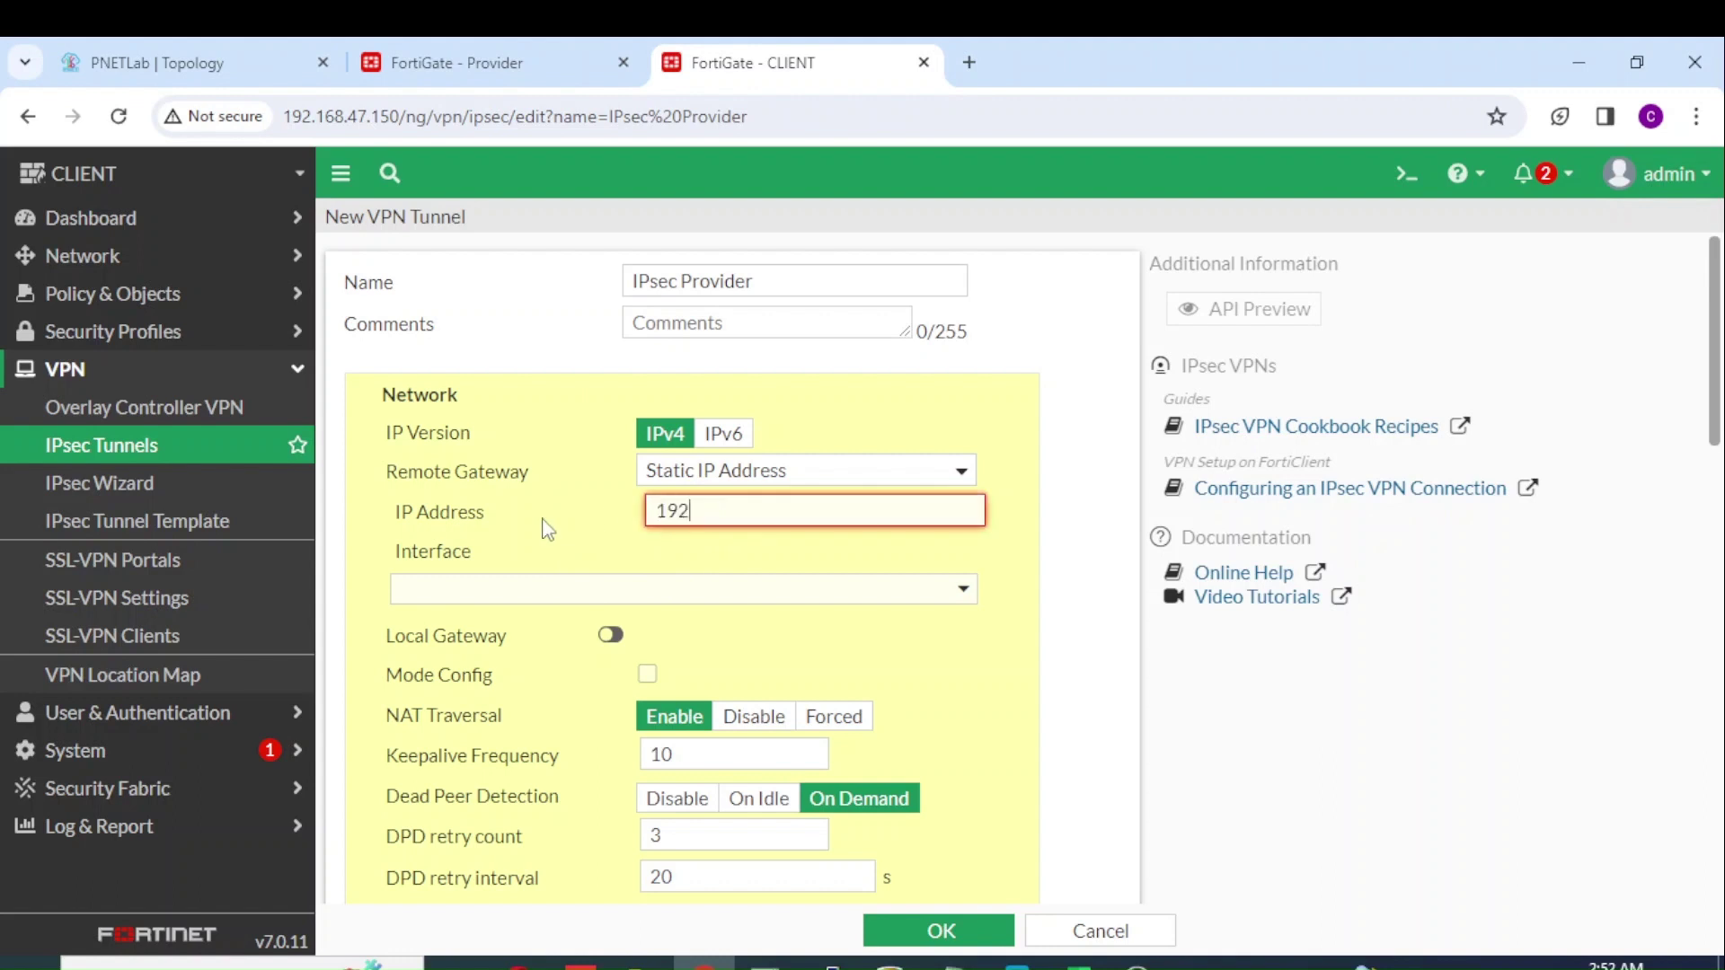
text(.168.47.100)
click(587, 602)
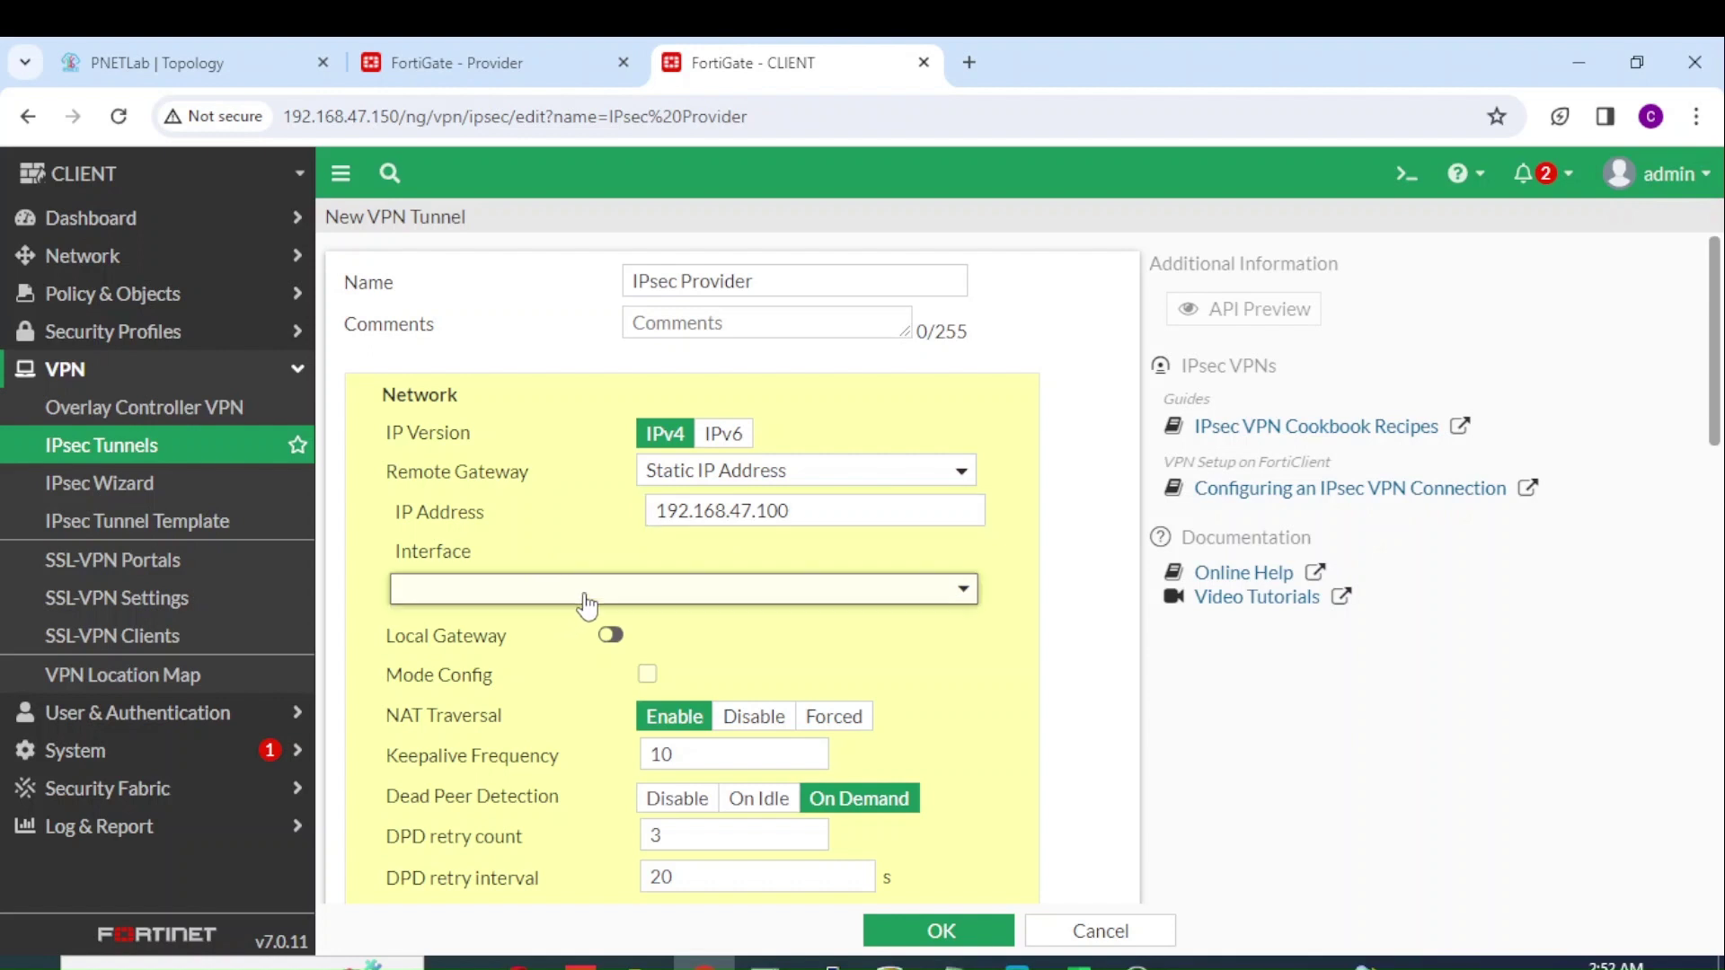
click(537, 704)
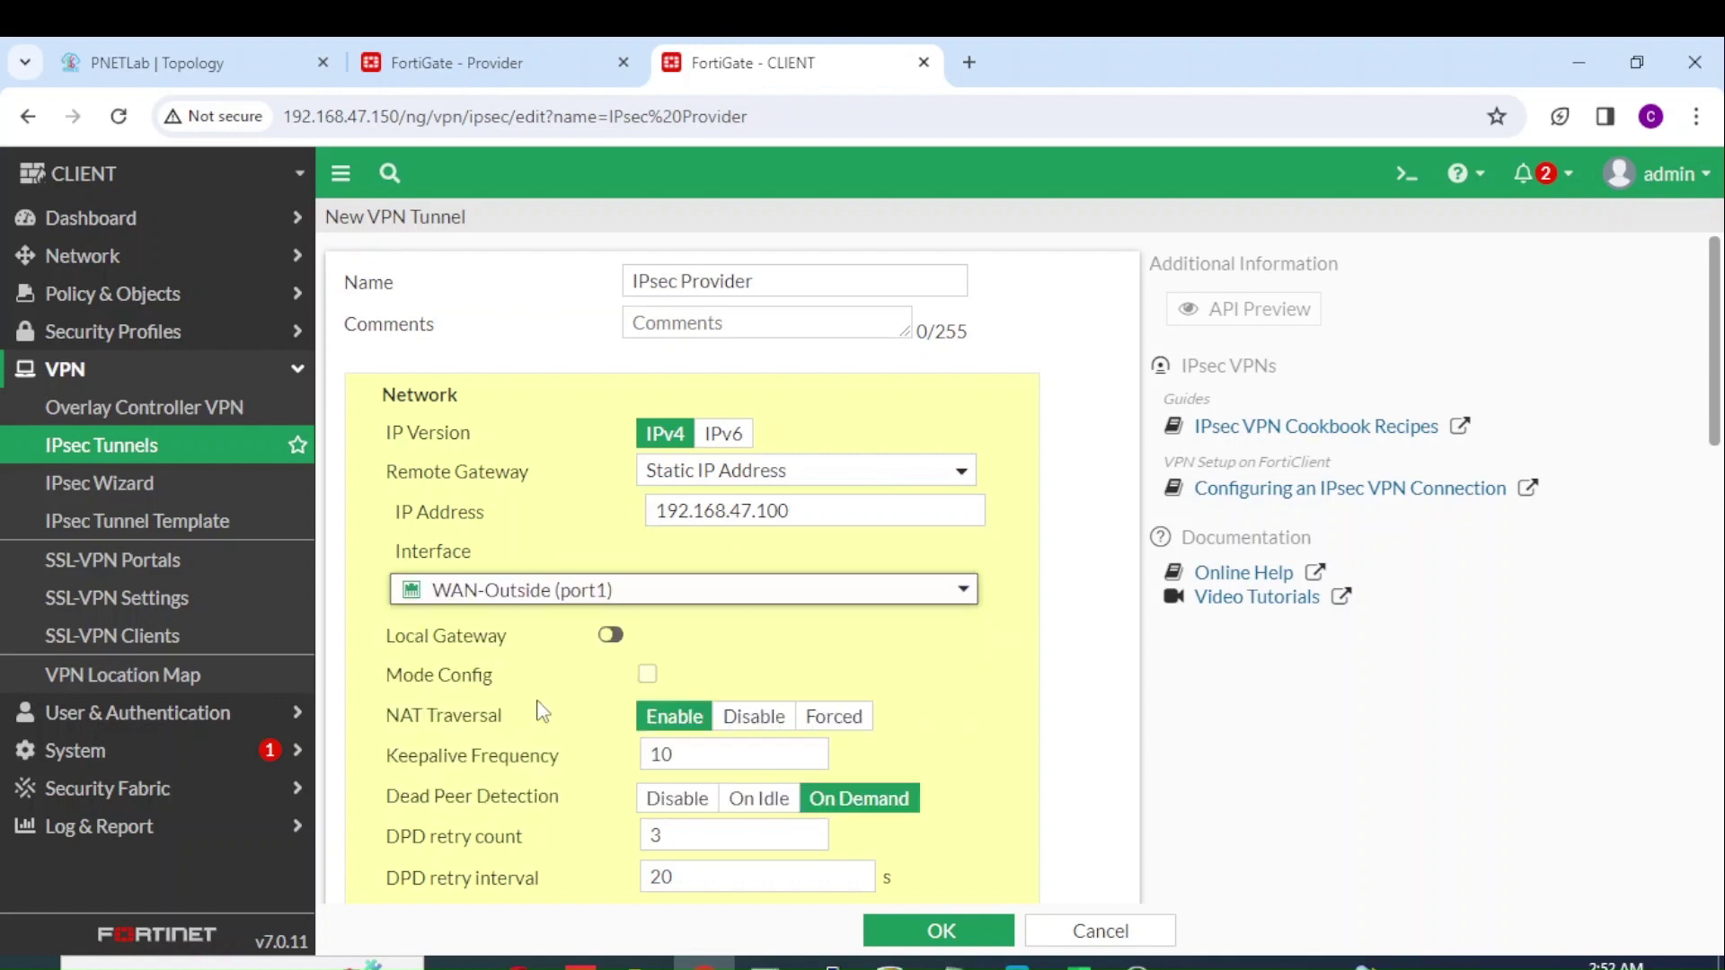
drag(1718, 447, 1719, 595)
Step: Enter the tunnel's pre-shared key and select IKE version 2
click(939, 626)
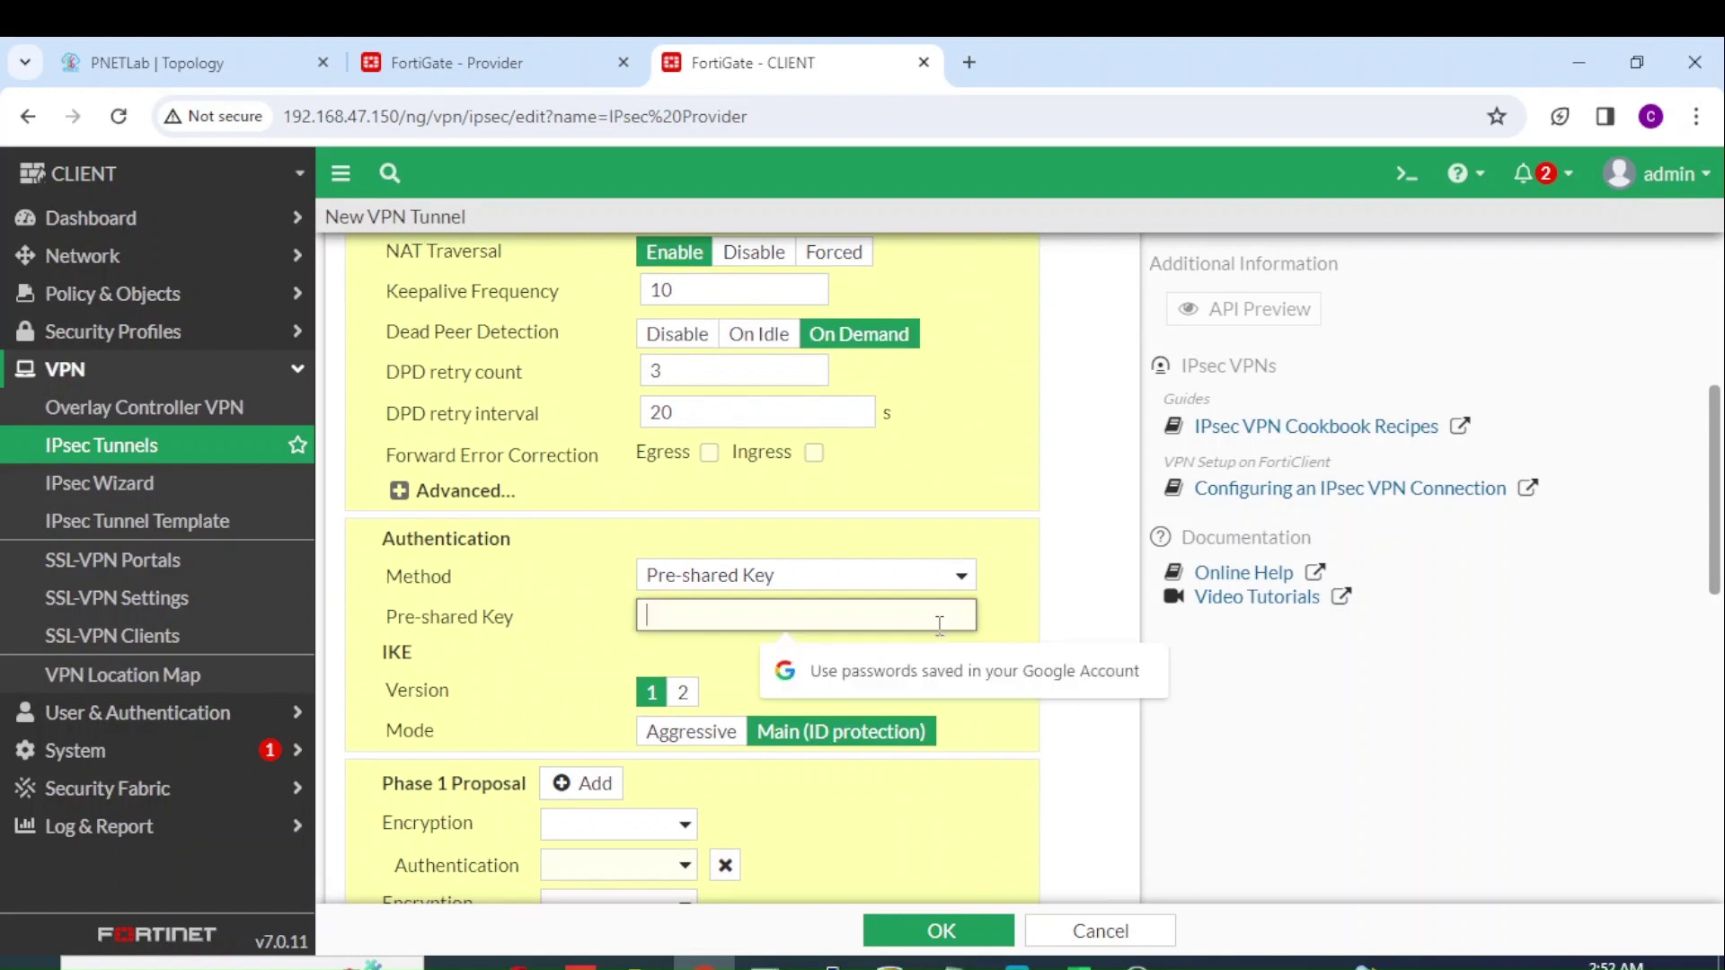
text(12345)
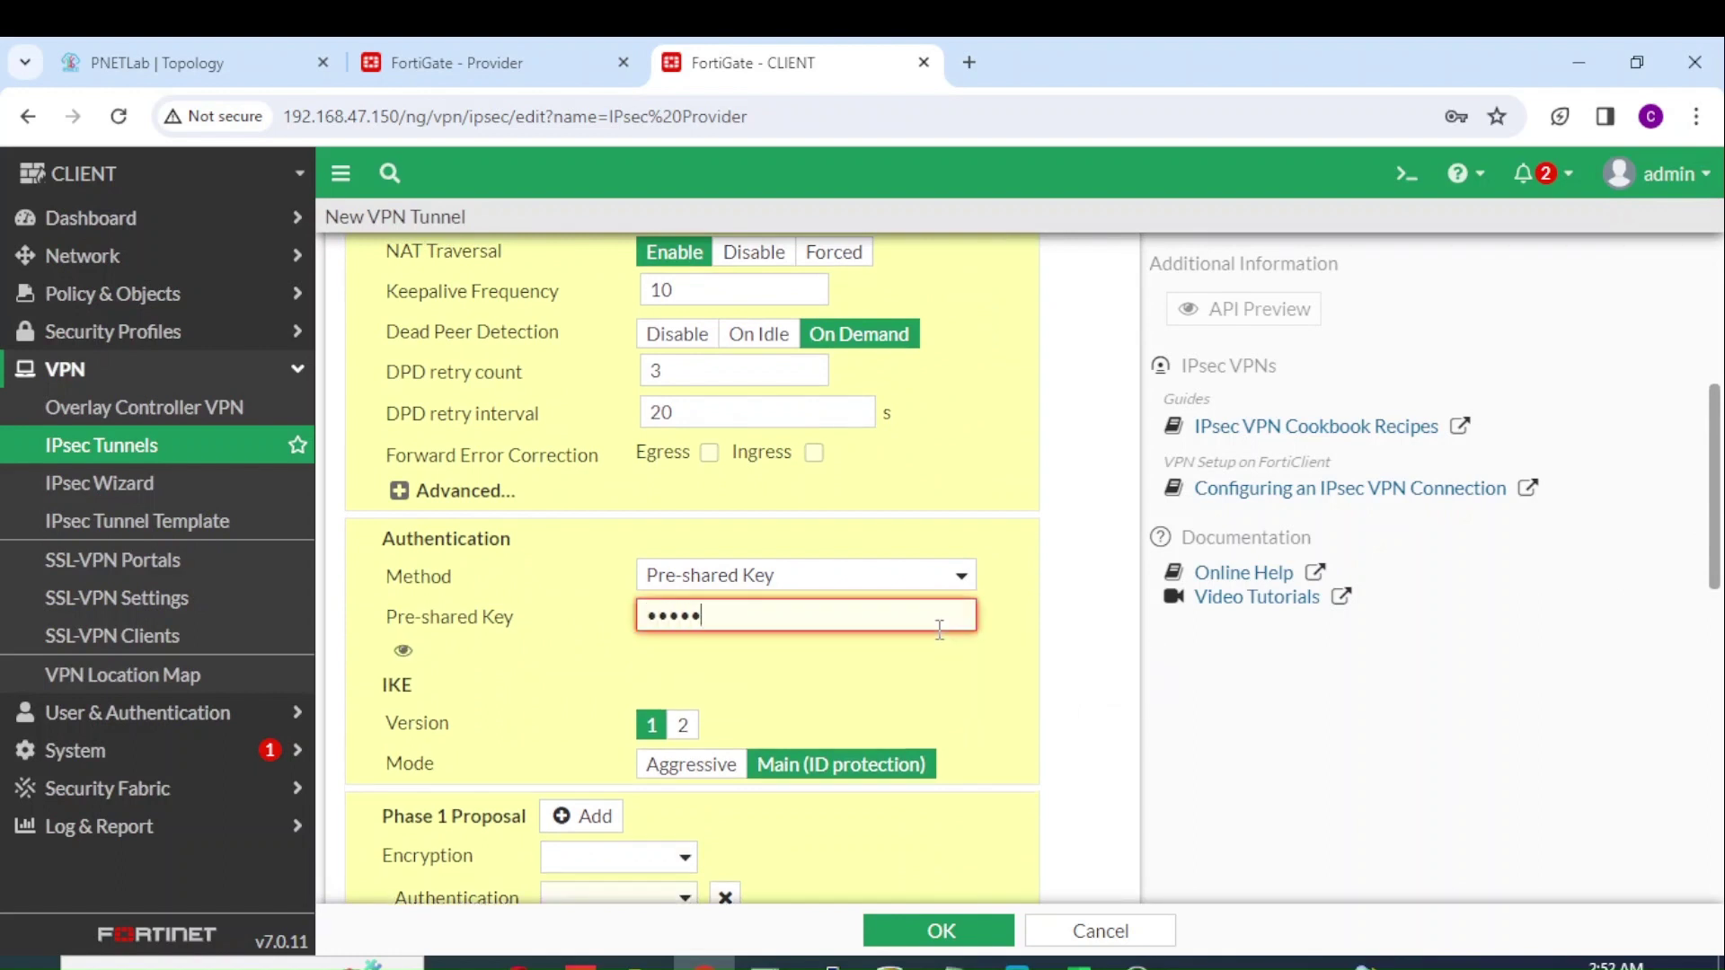
text(6)
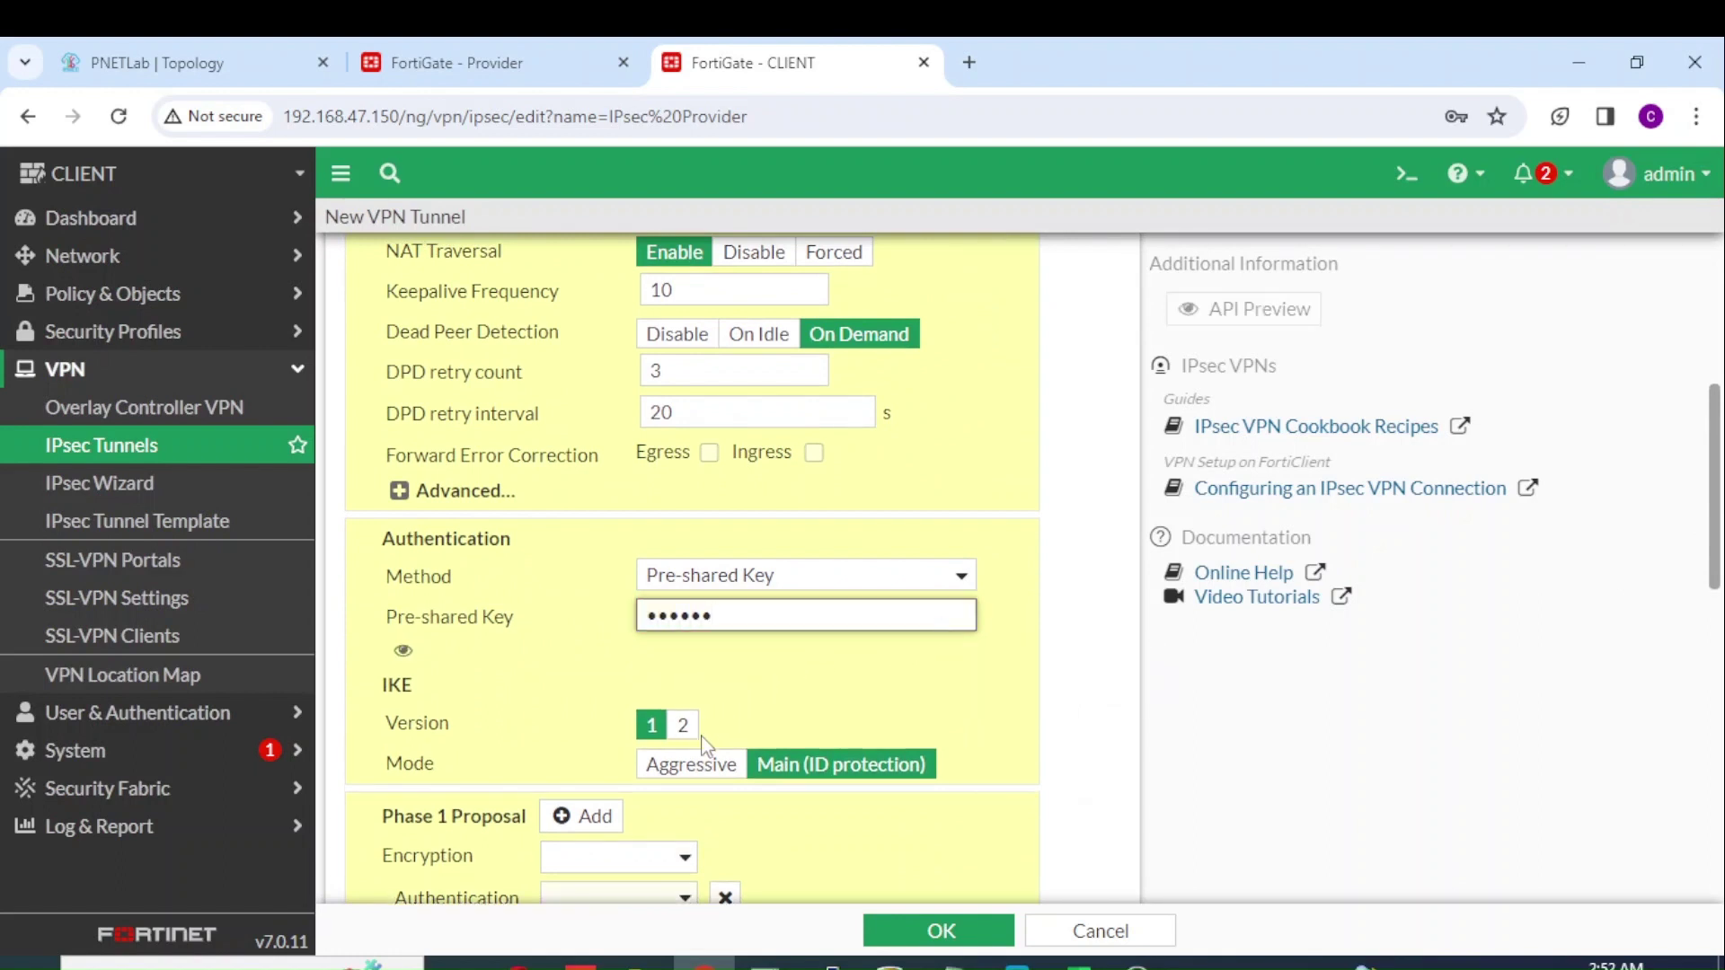
click(685, 725)
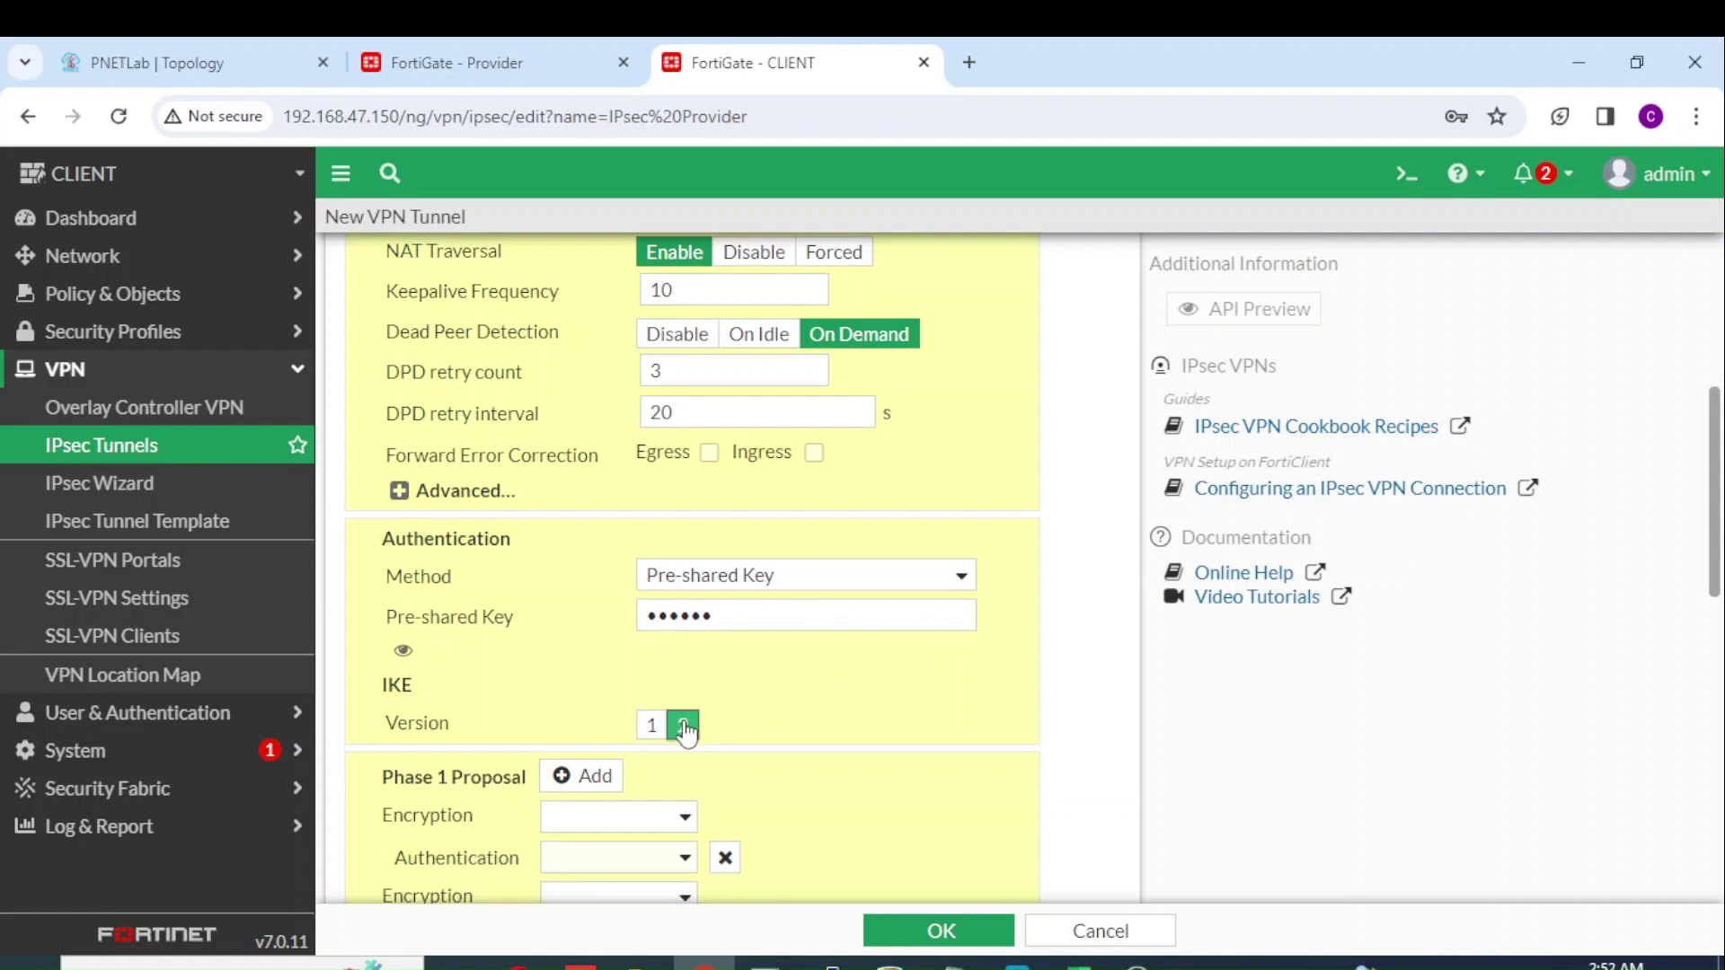
drag(1720, 523, 1711, 597)
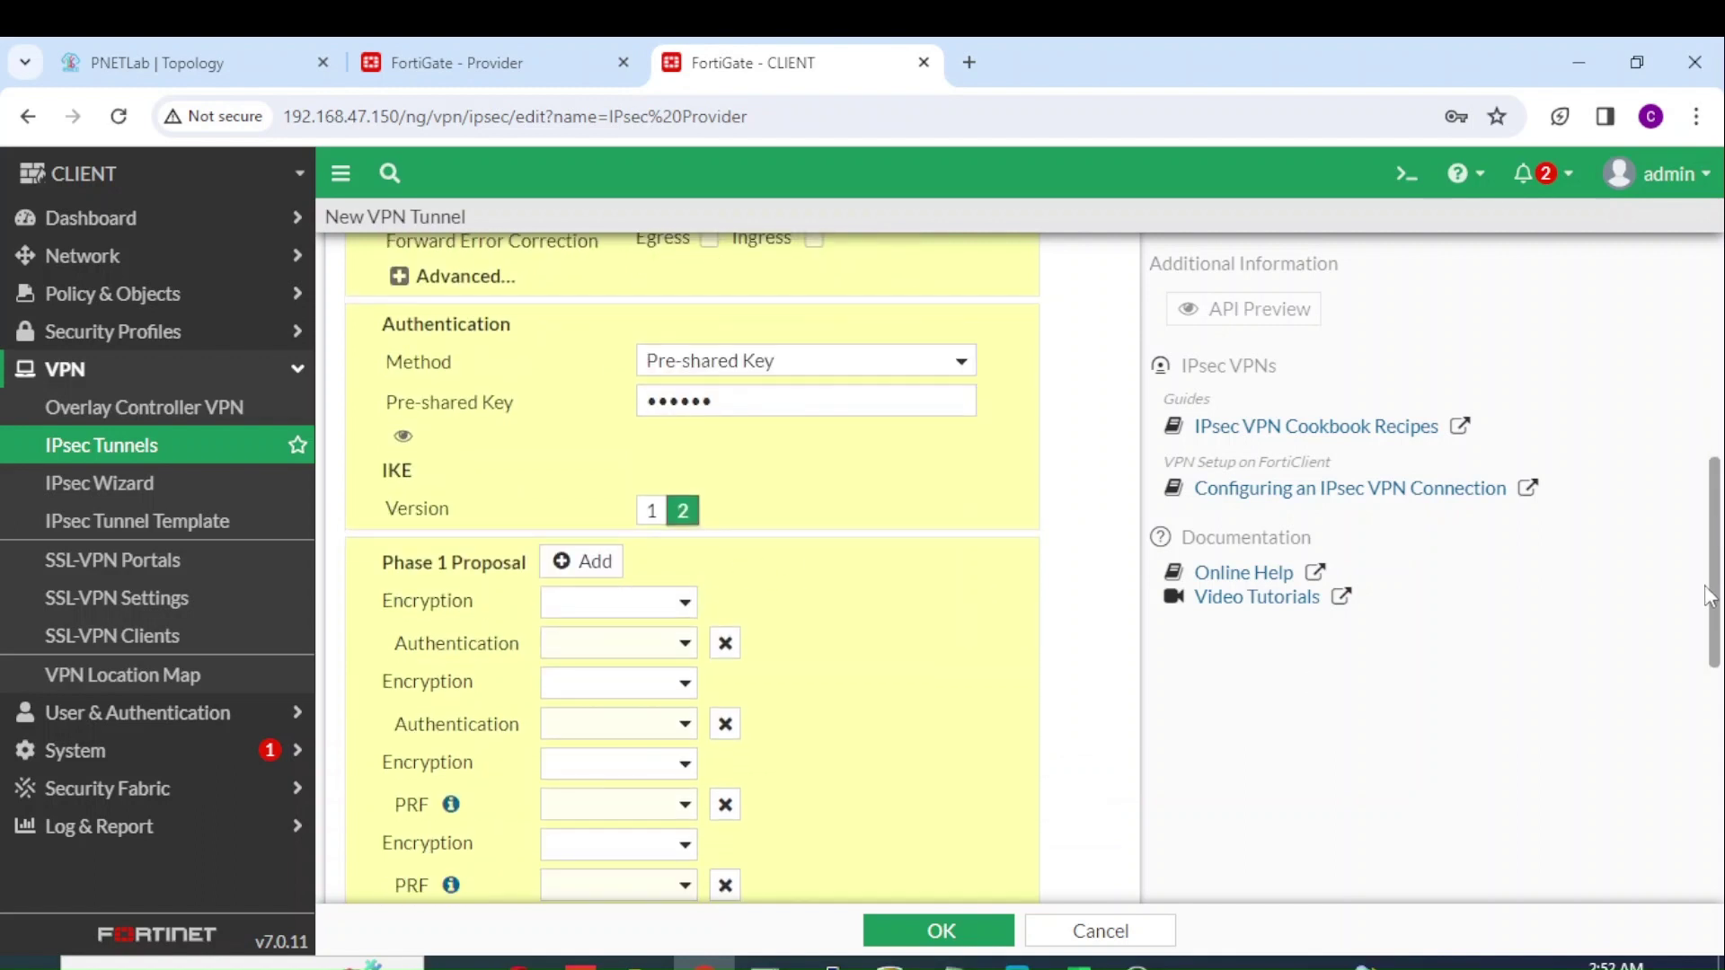
Step: Set Phase 1 to DES encryption with SHA1 authentication and delete the extra proposals
click(692, 605)
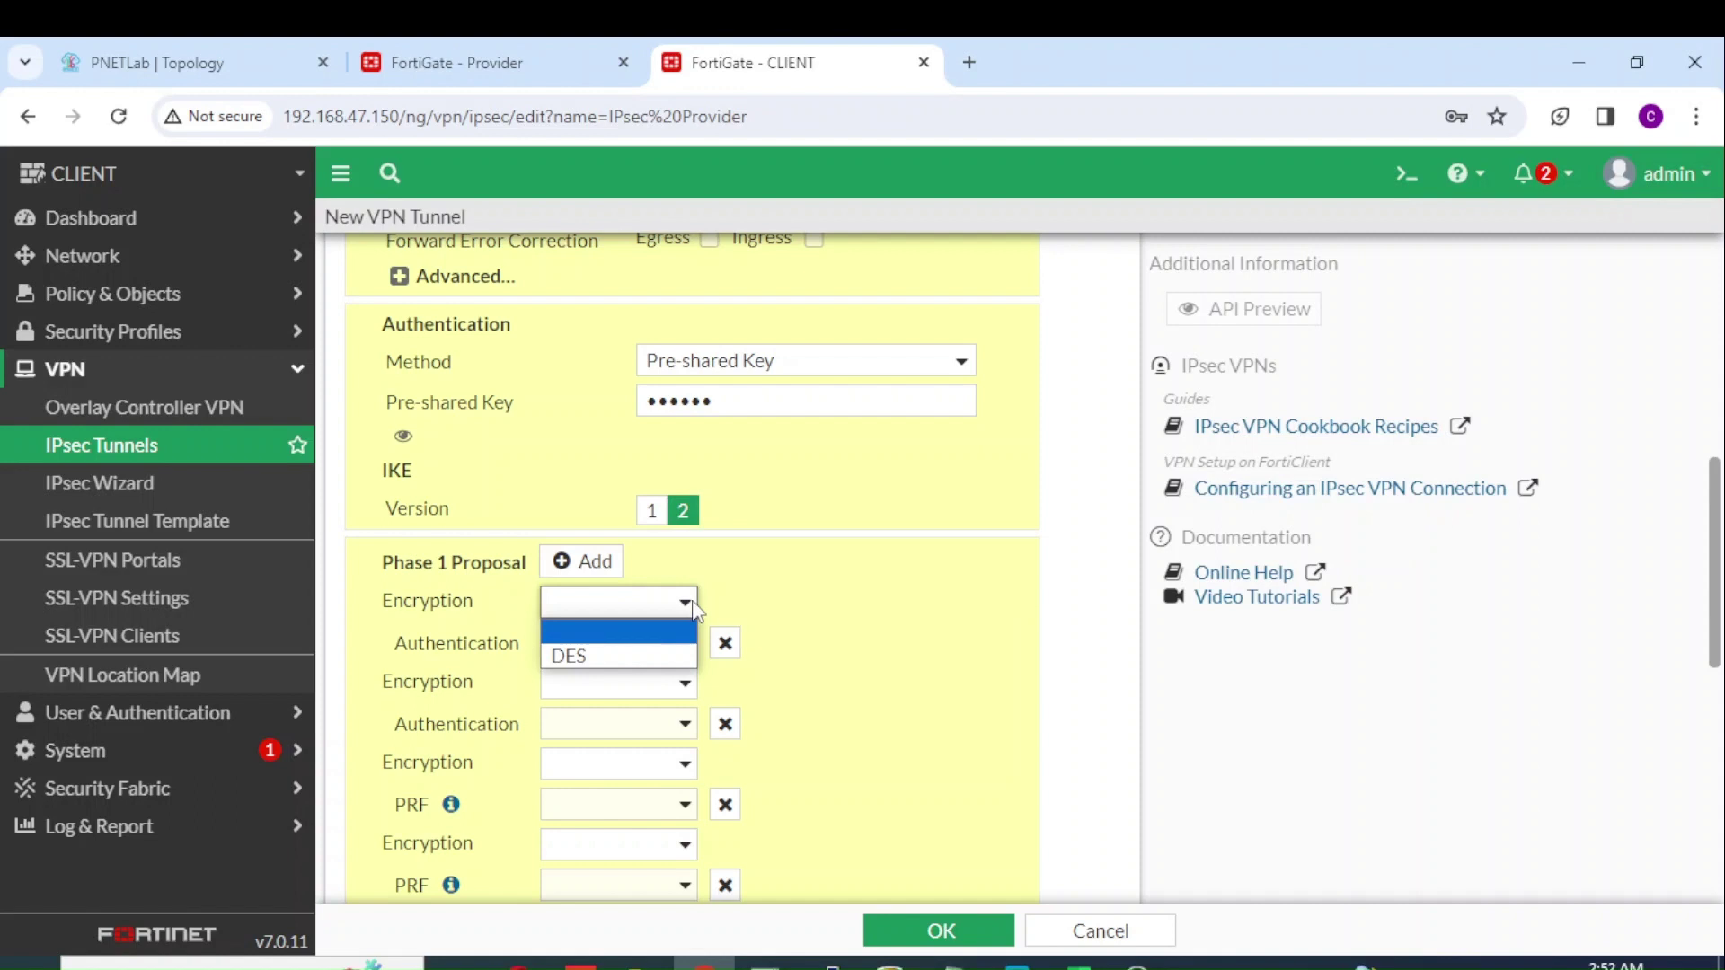
click(662, 655)
click(683, 657)
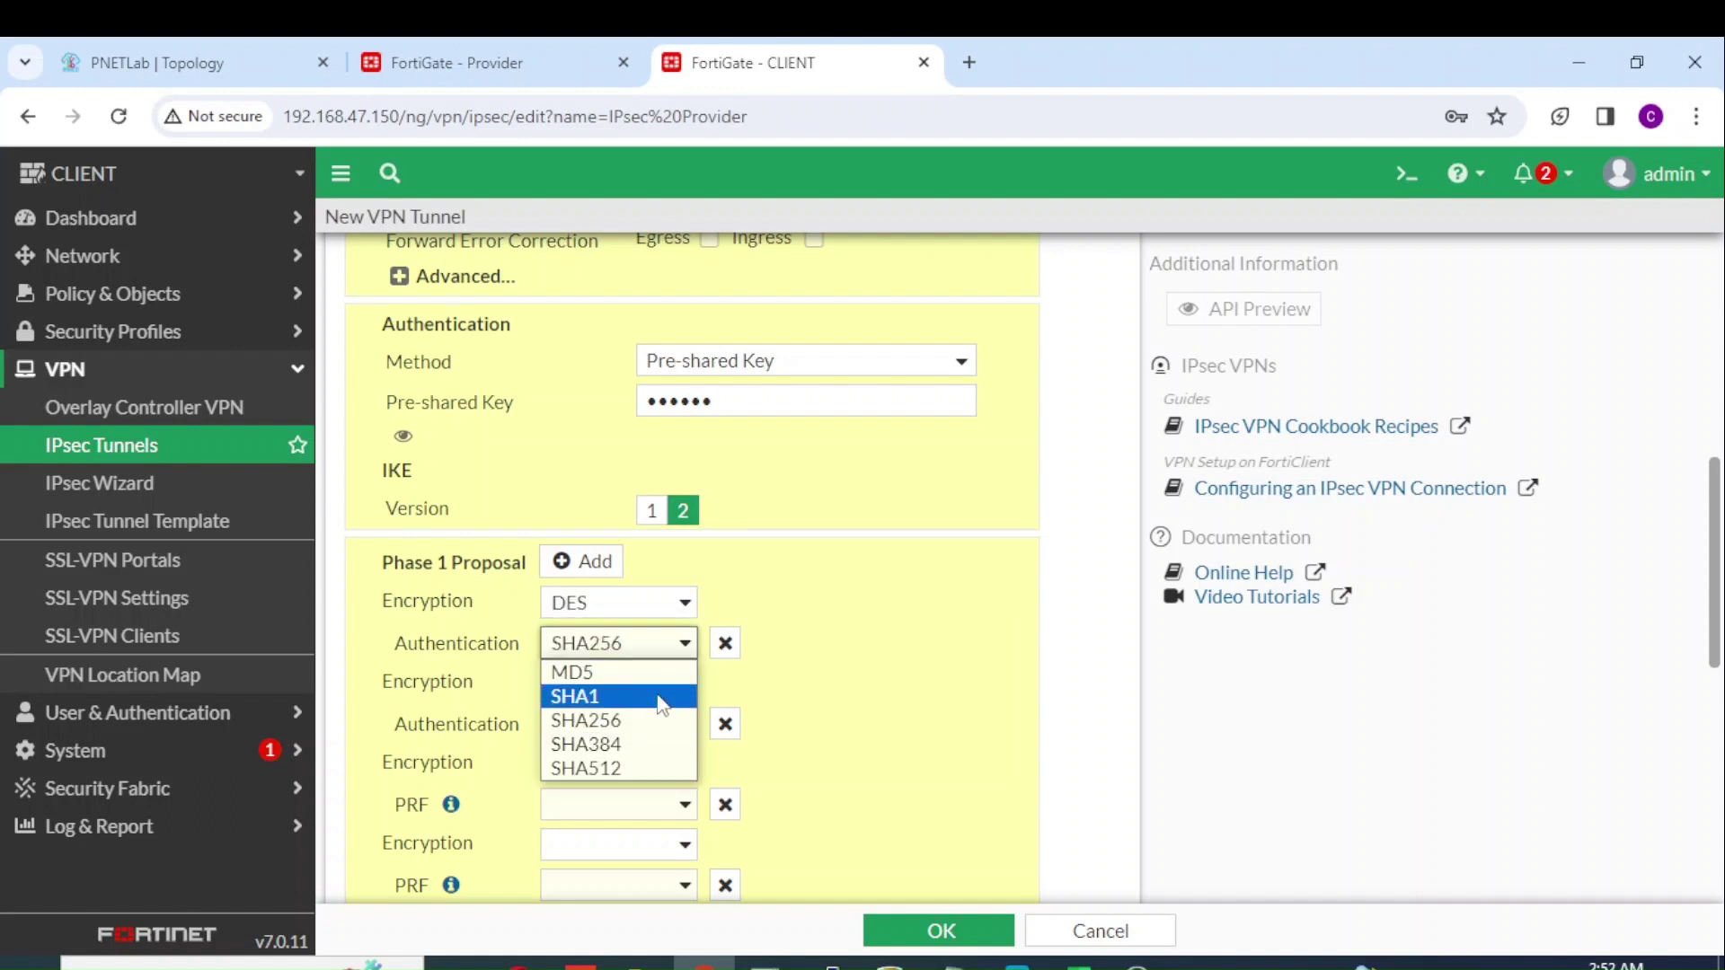
click(663, 697)
click(726, 724)
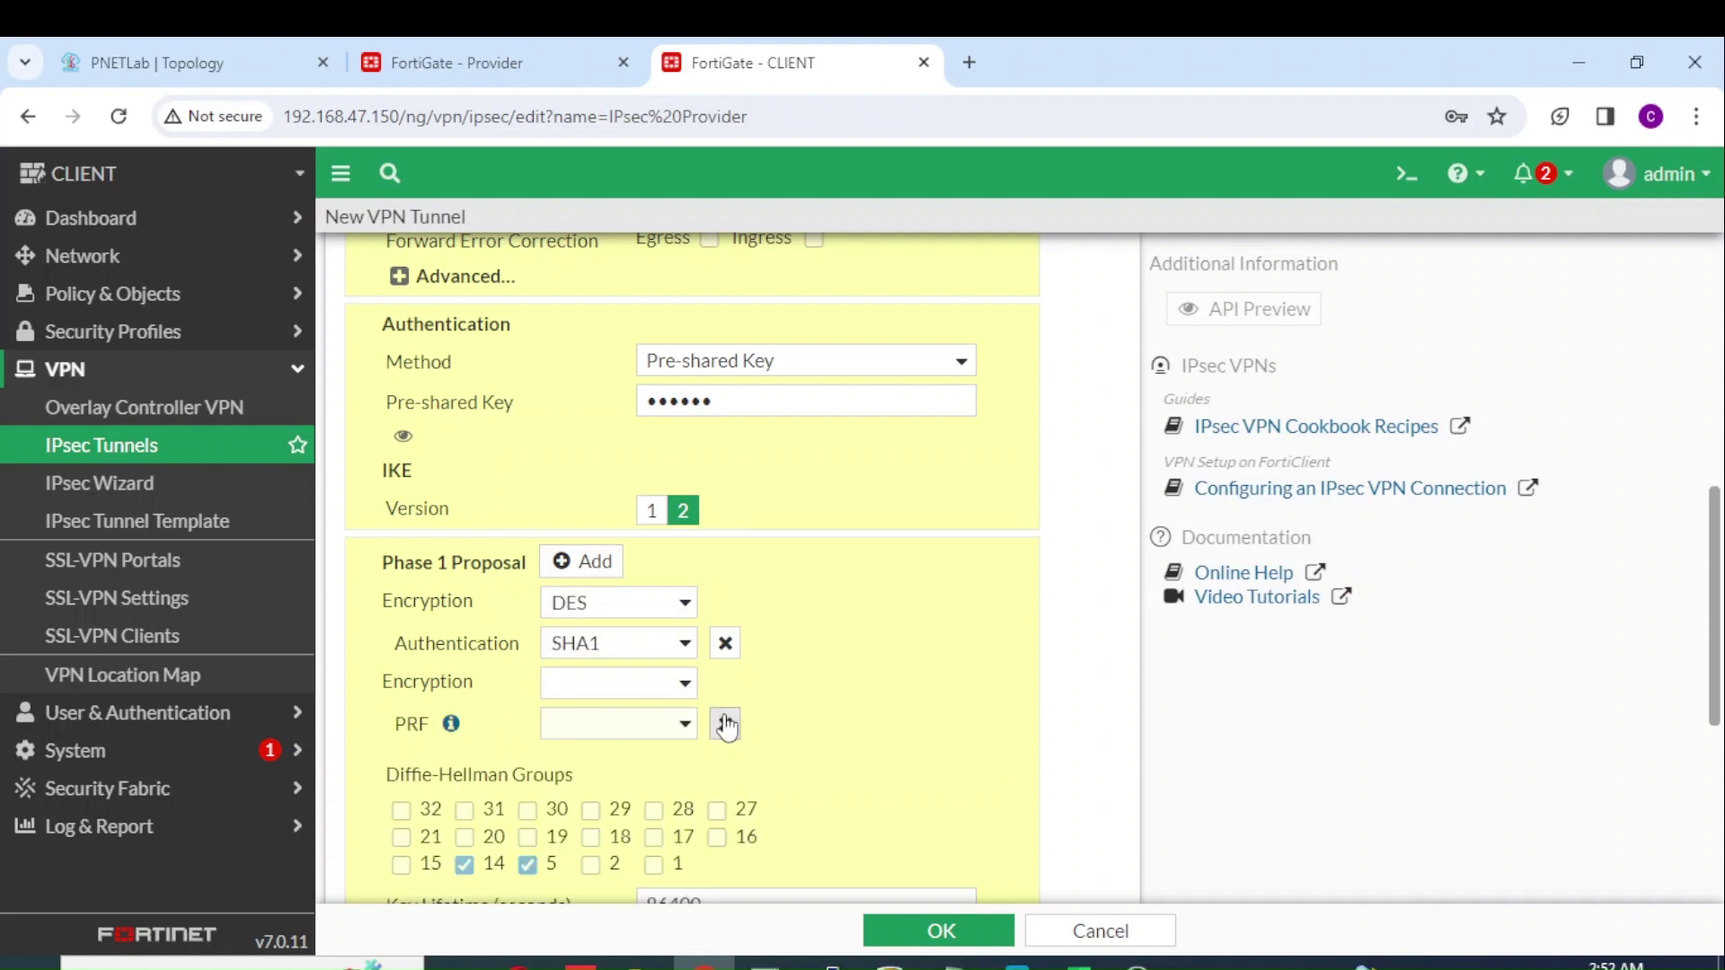
click(725, 724)
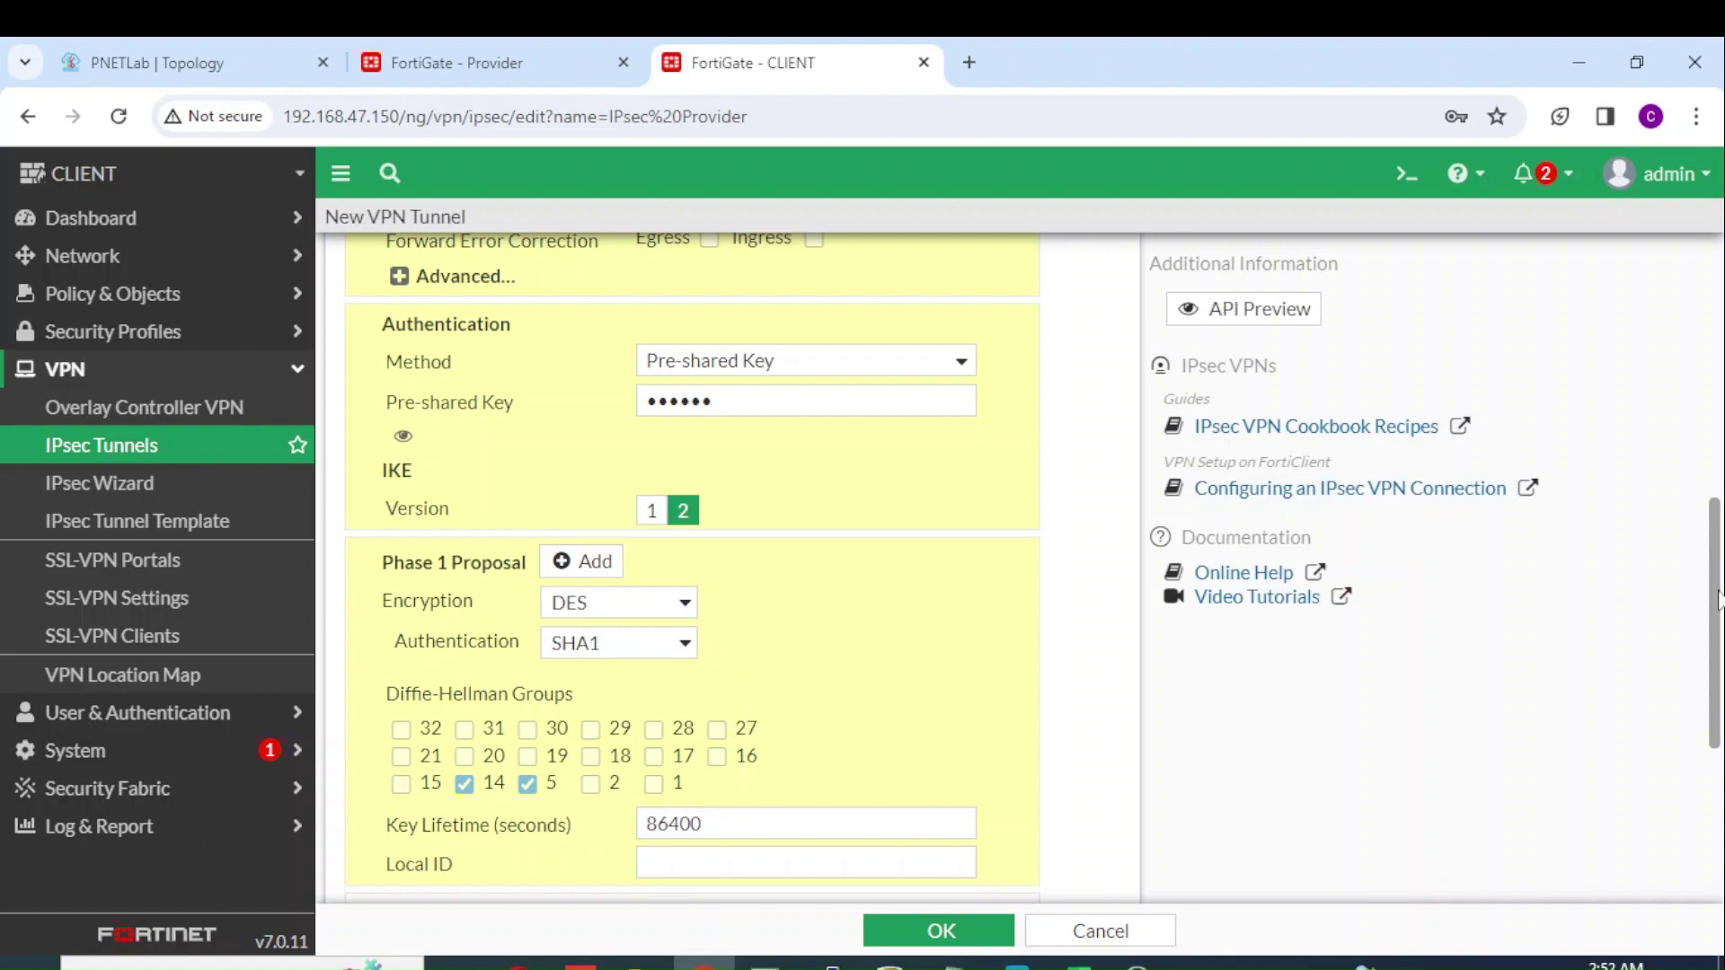
drag(1718, 600, 1715, 771)
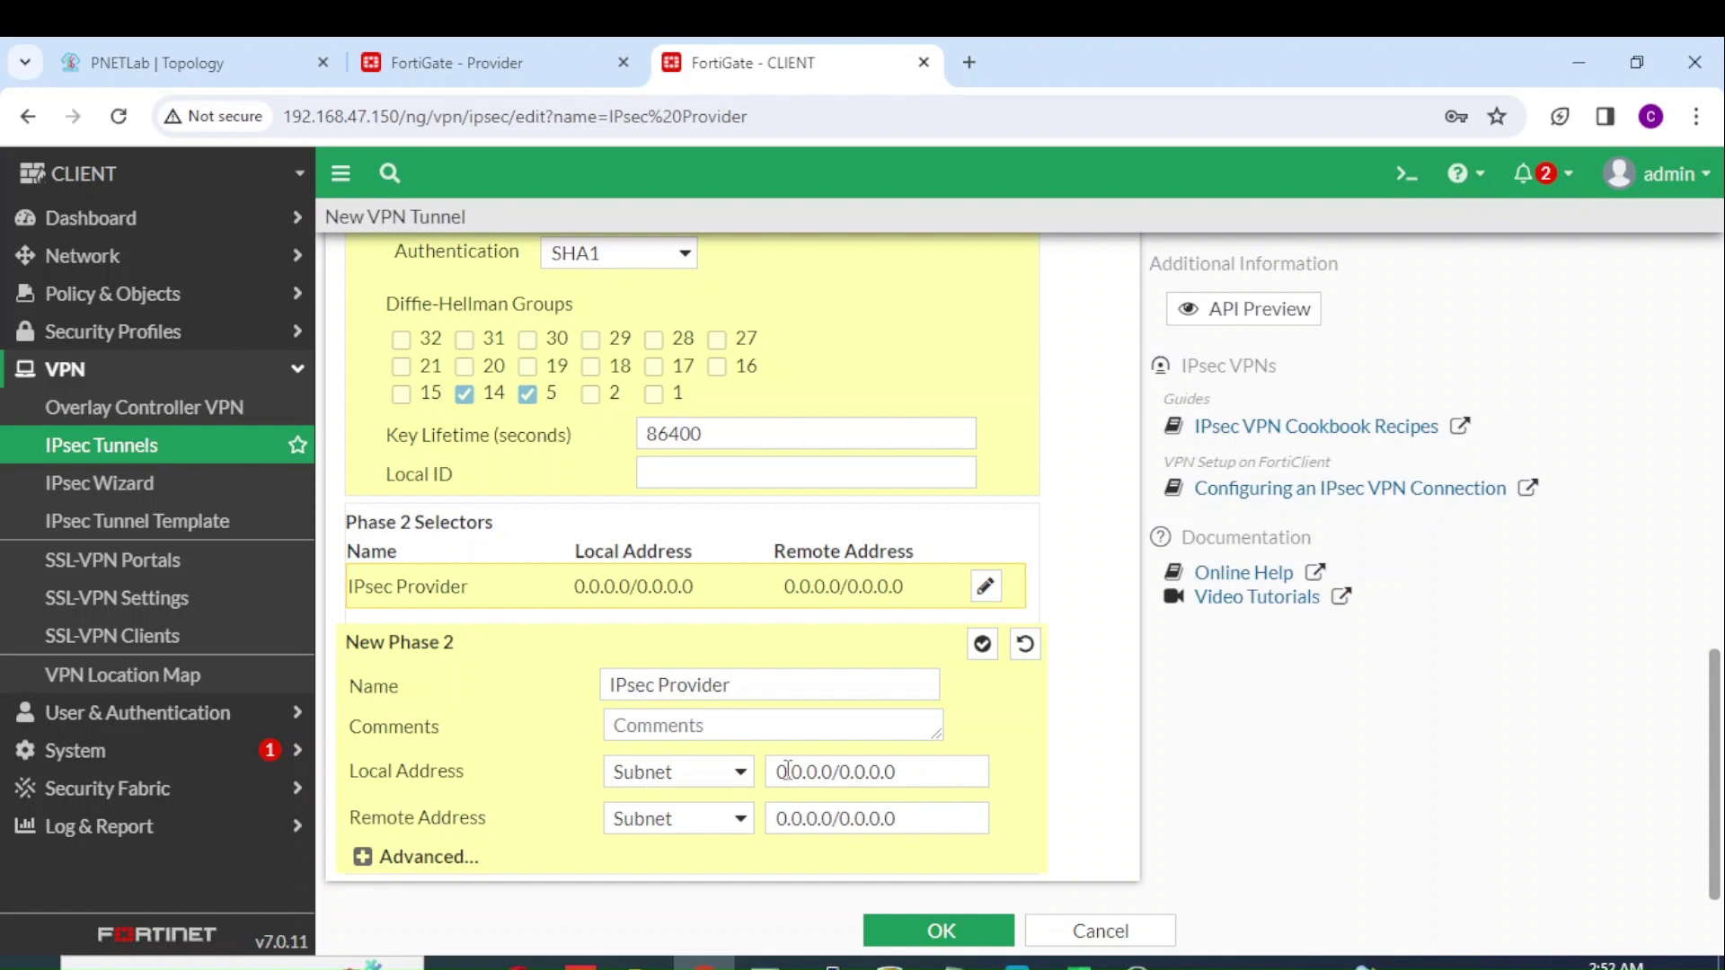
Step: Set Phase 2 local address 172.16.30.200/32 and remote address 10.0.254.0/24
drag(909, 760, 690, 768)
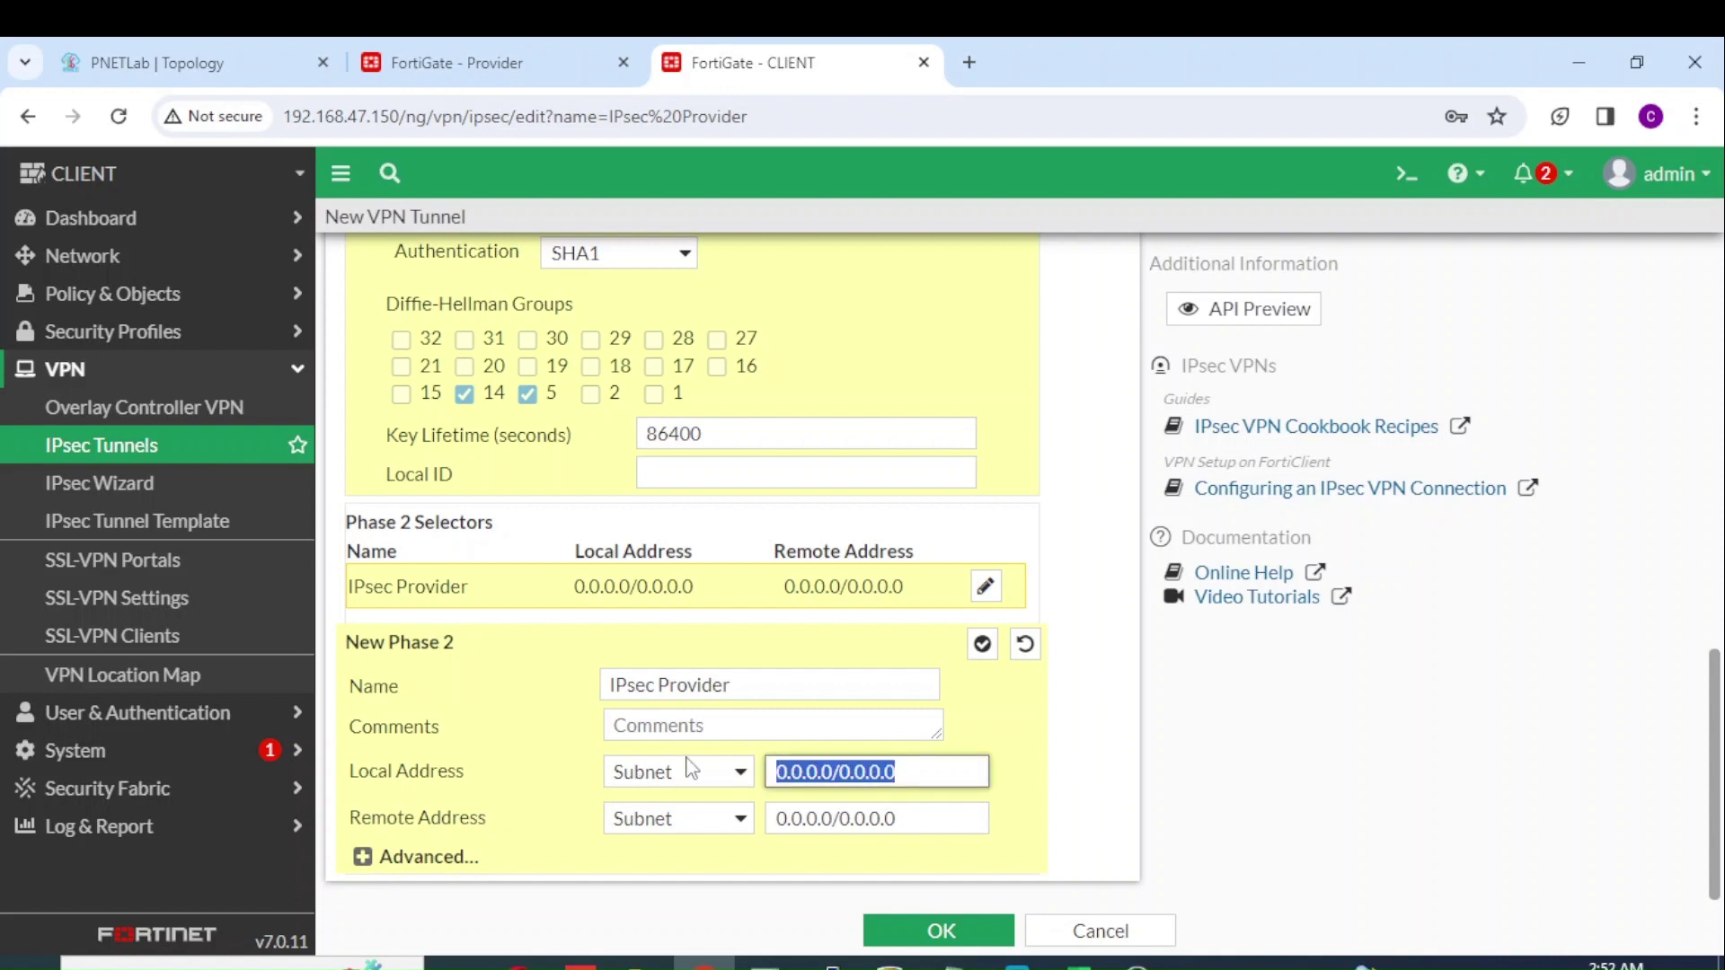
text(172.16.)
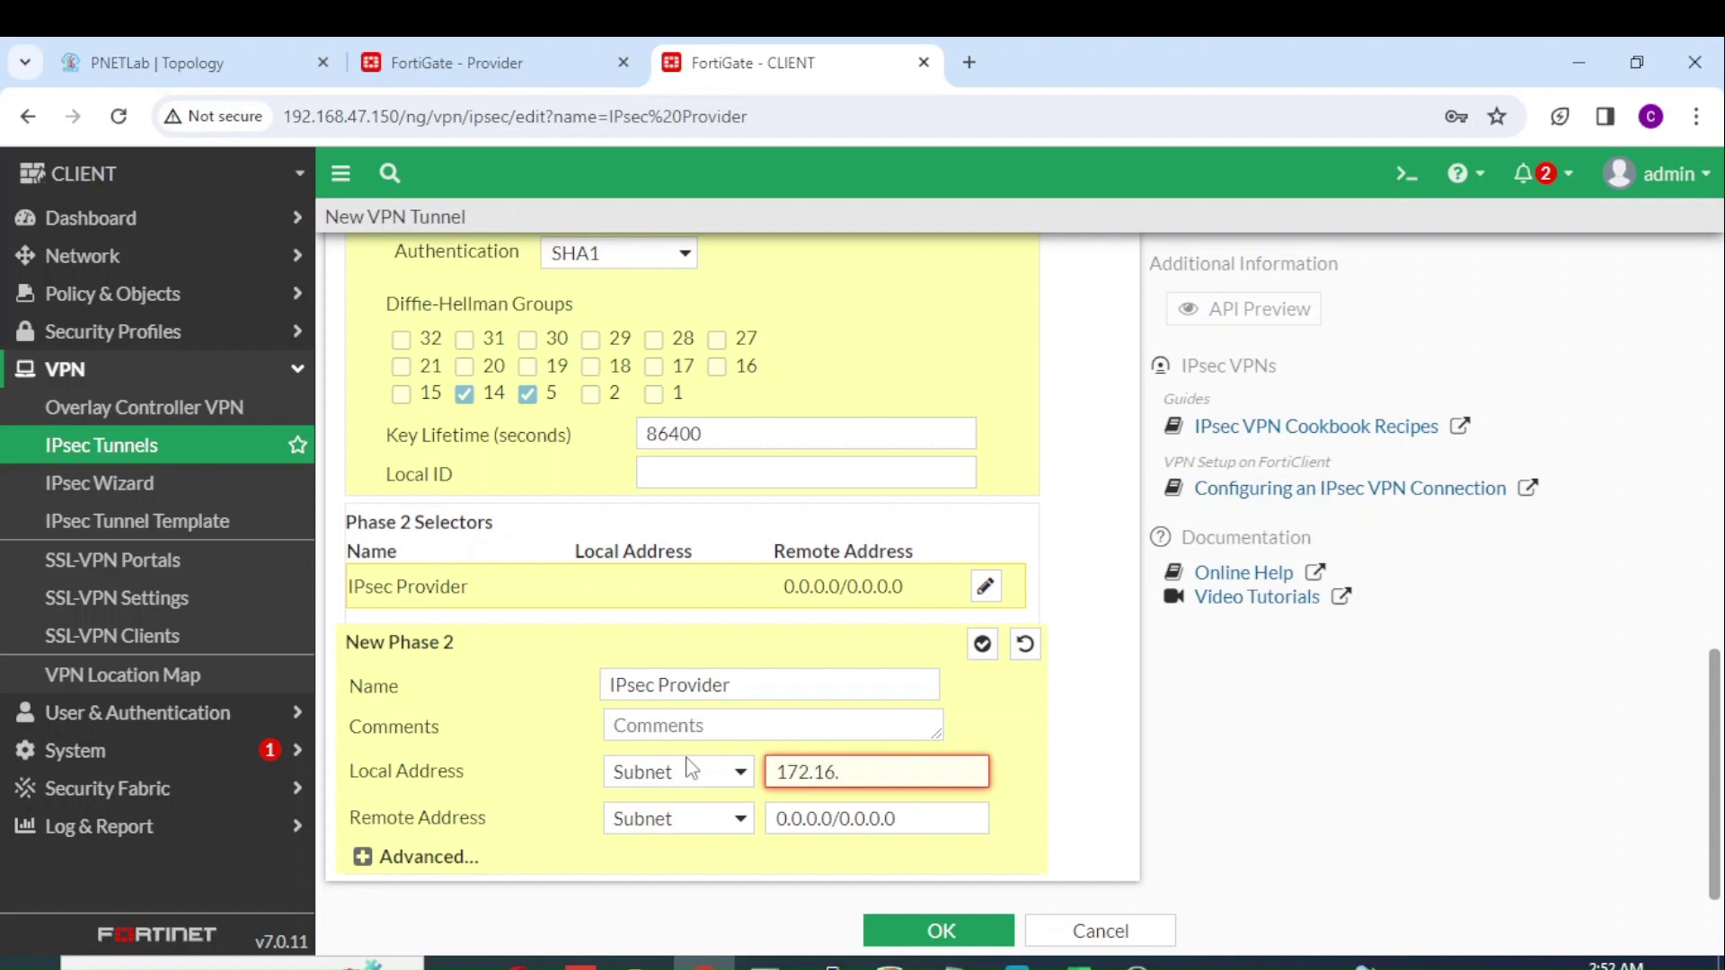
text(30.200/32)
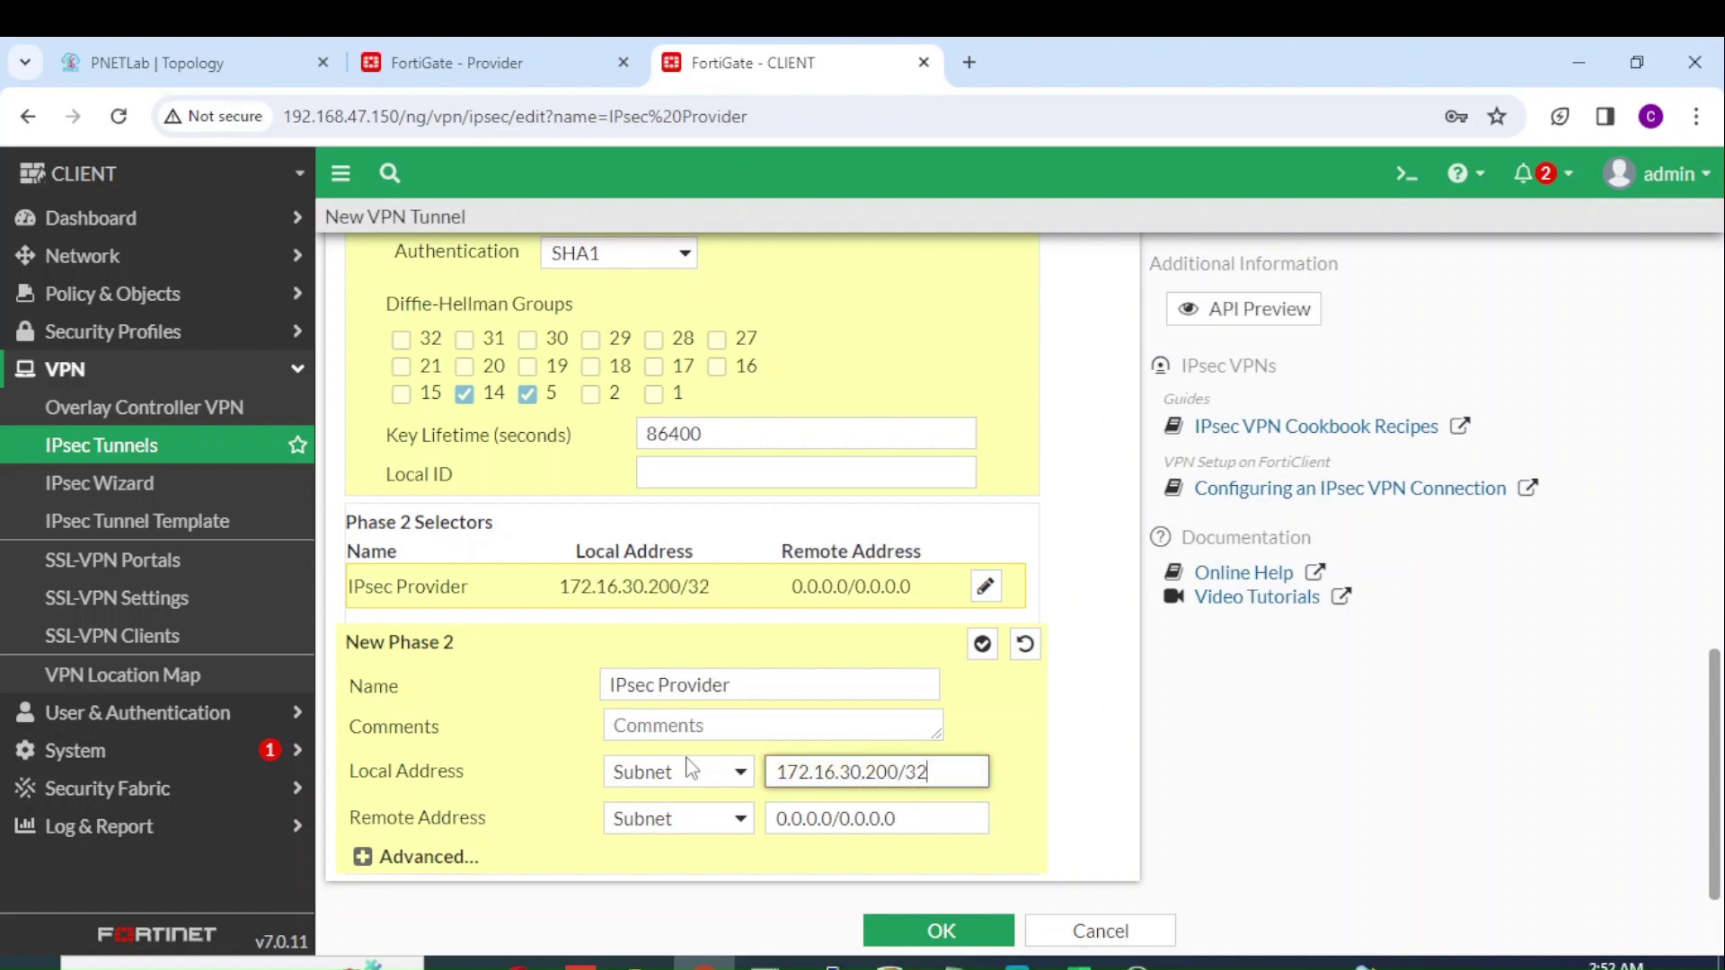
drag(899, 819, 593, 825)
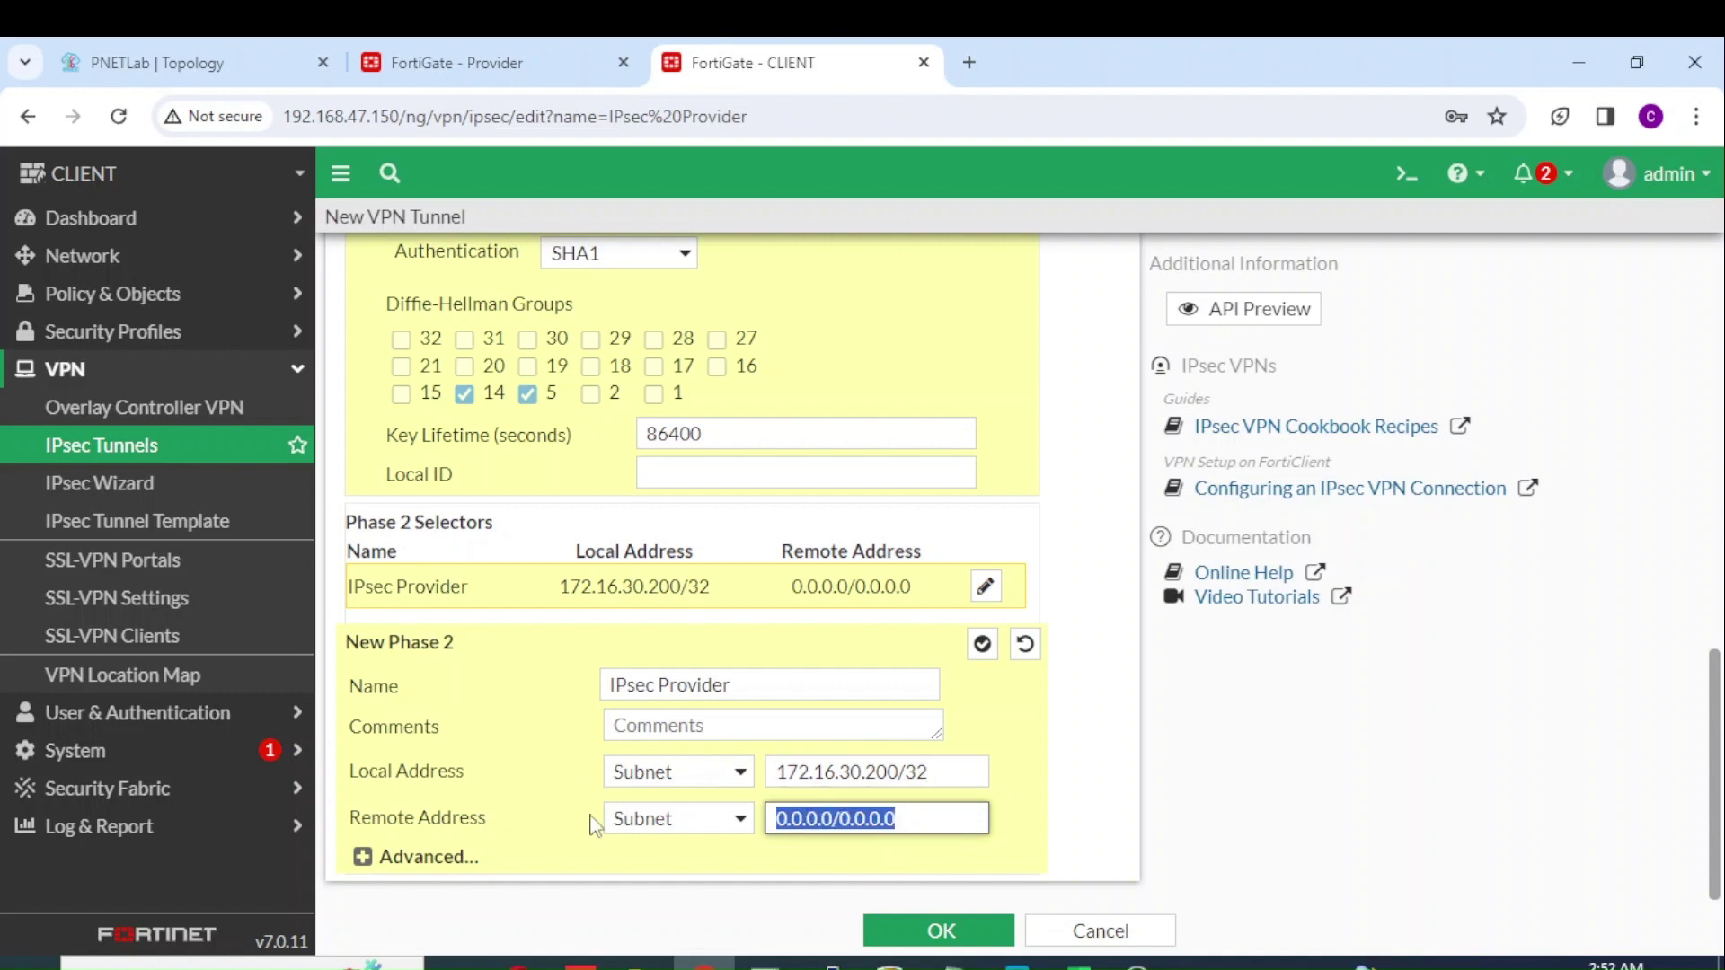
text(10.)
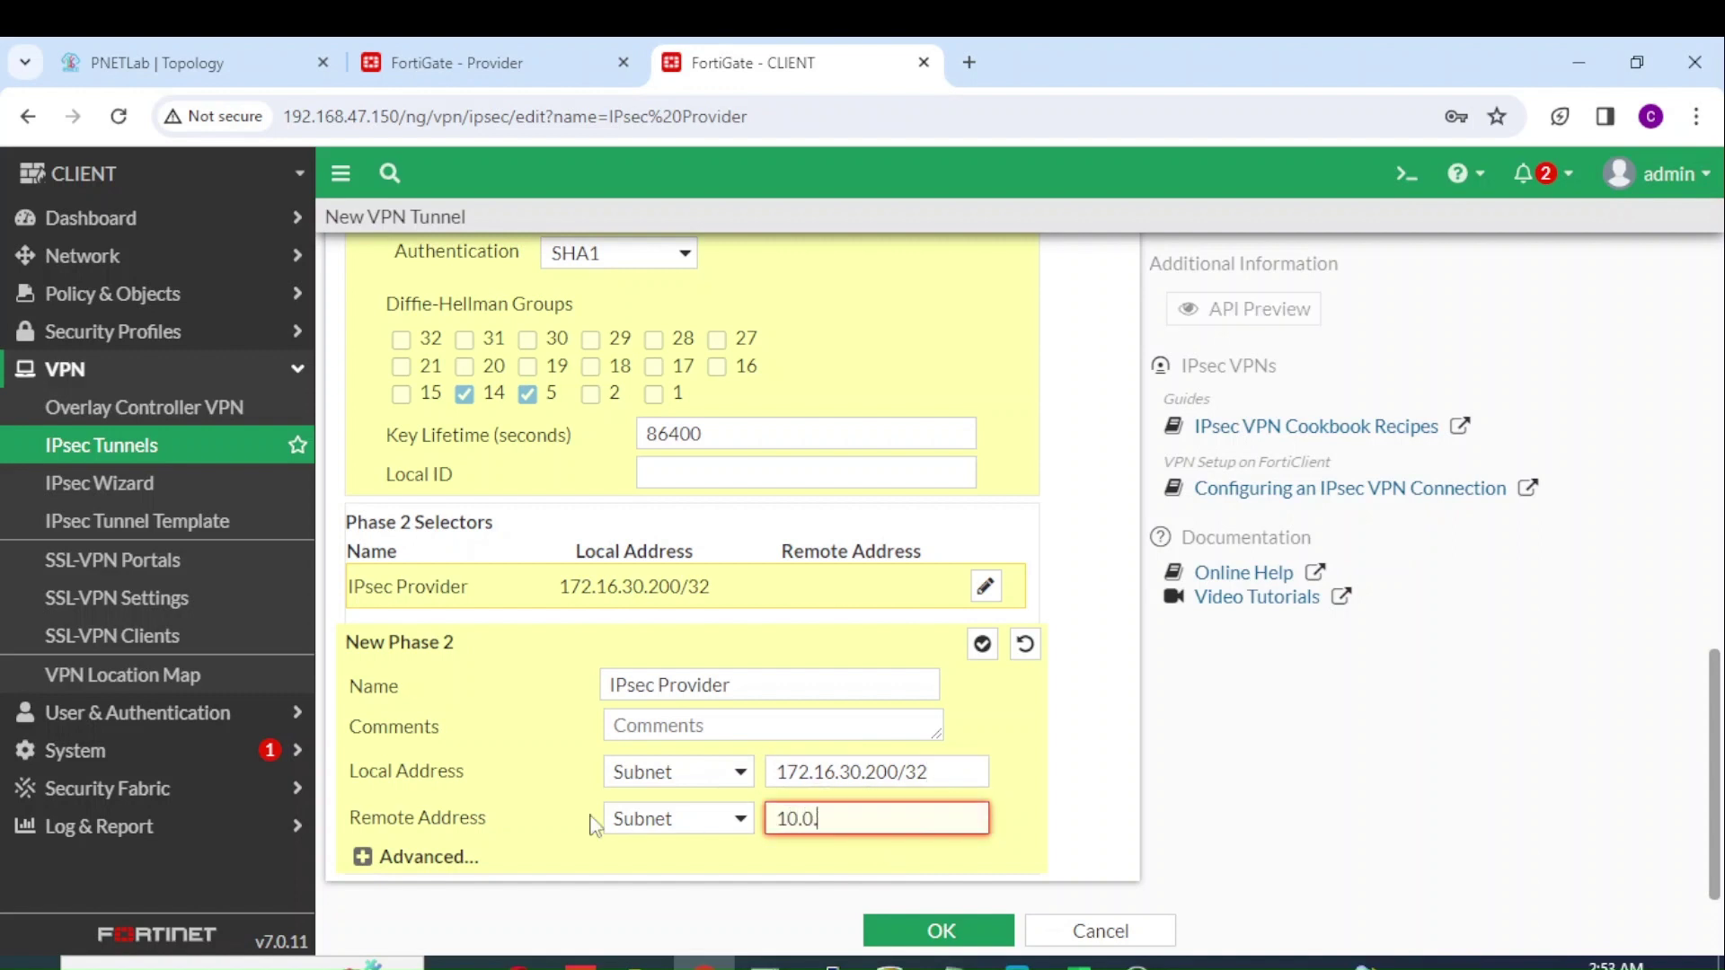
text(0.254.0/24)
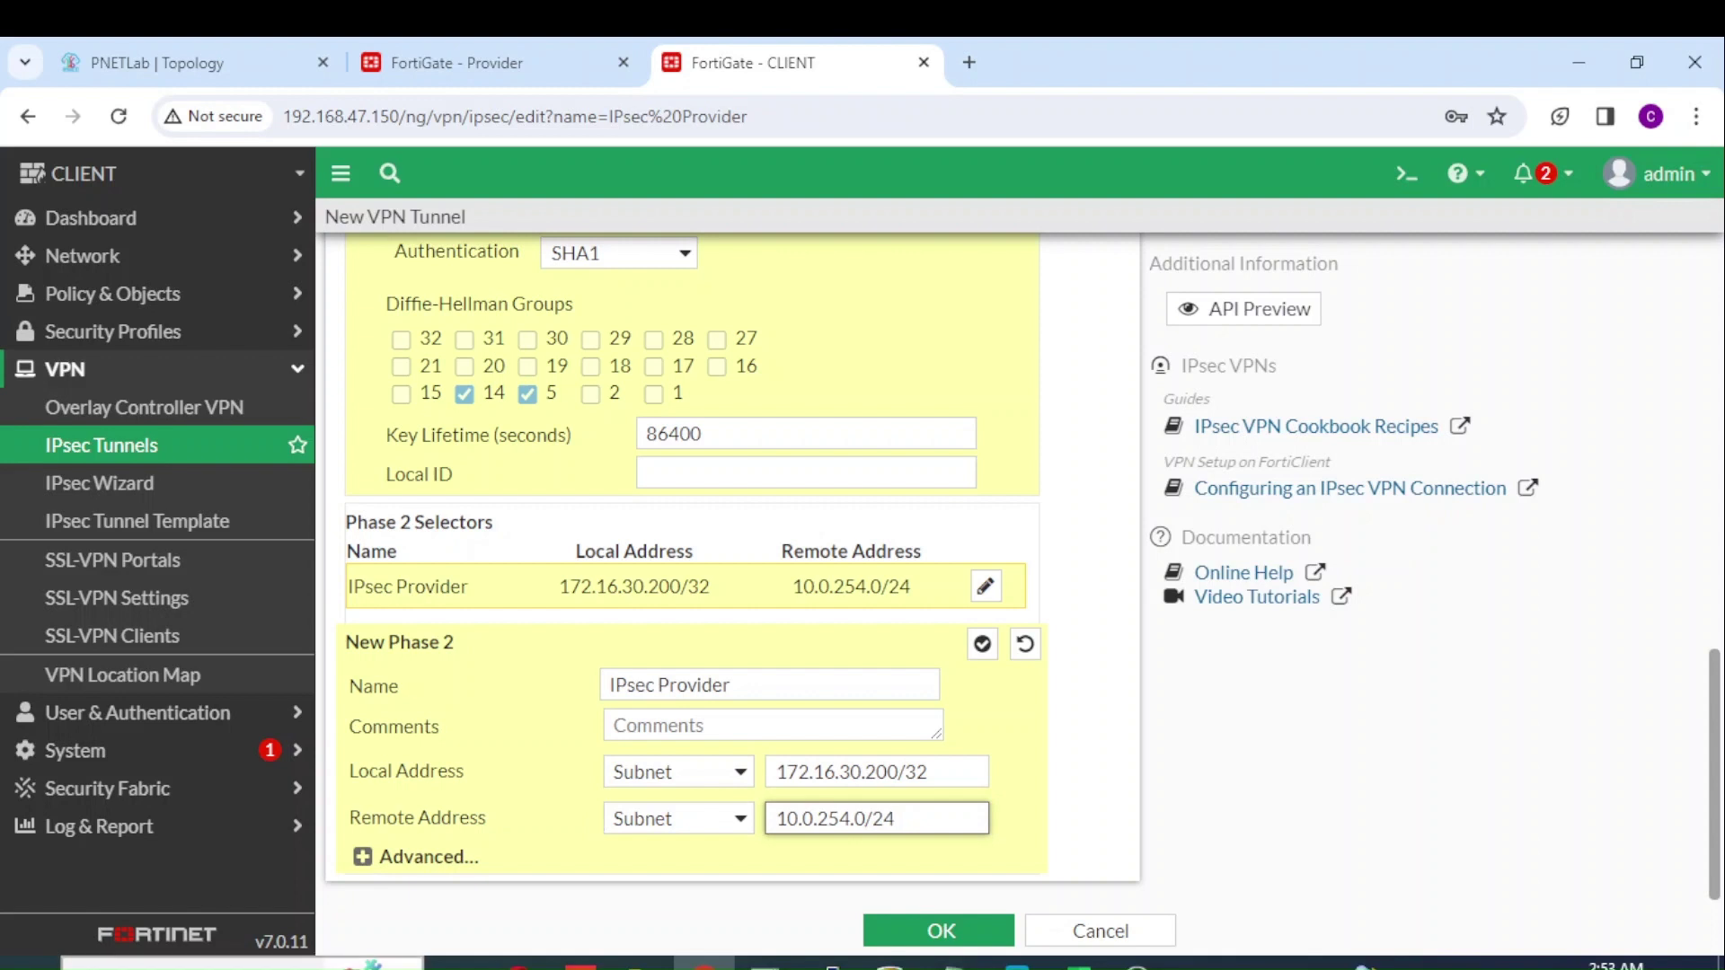
Step: In Phase 2 Advanced, set the proposal to DES/SHA1 and delete the empty proposal rows
click(362, 856)
drag(1721, 629, 1721, 732)
click(554, 547)
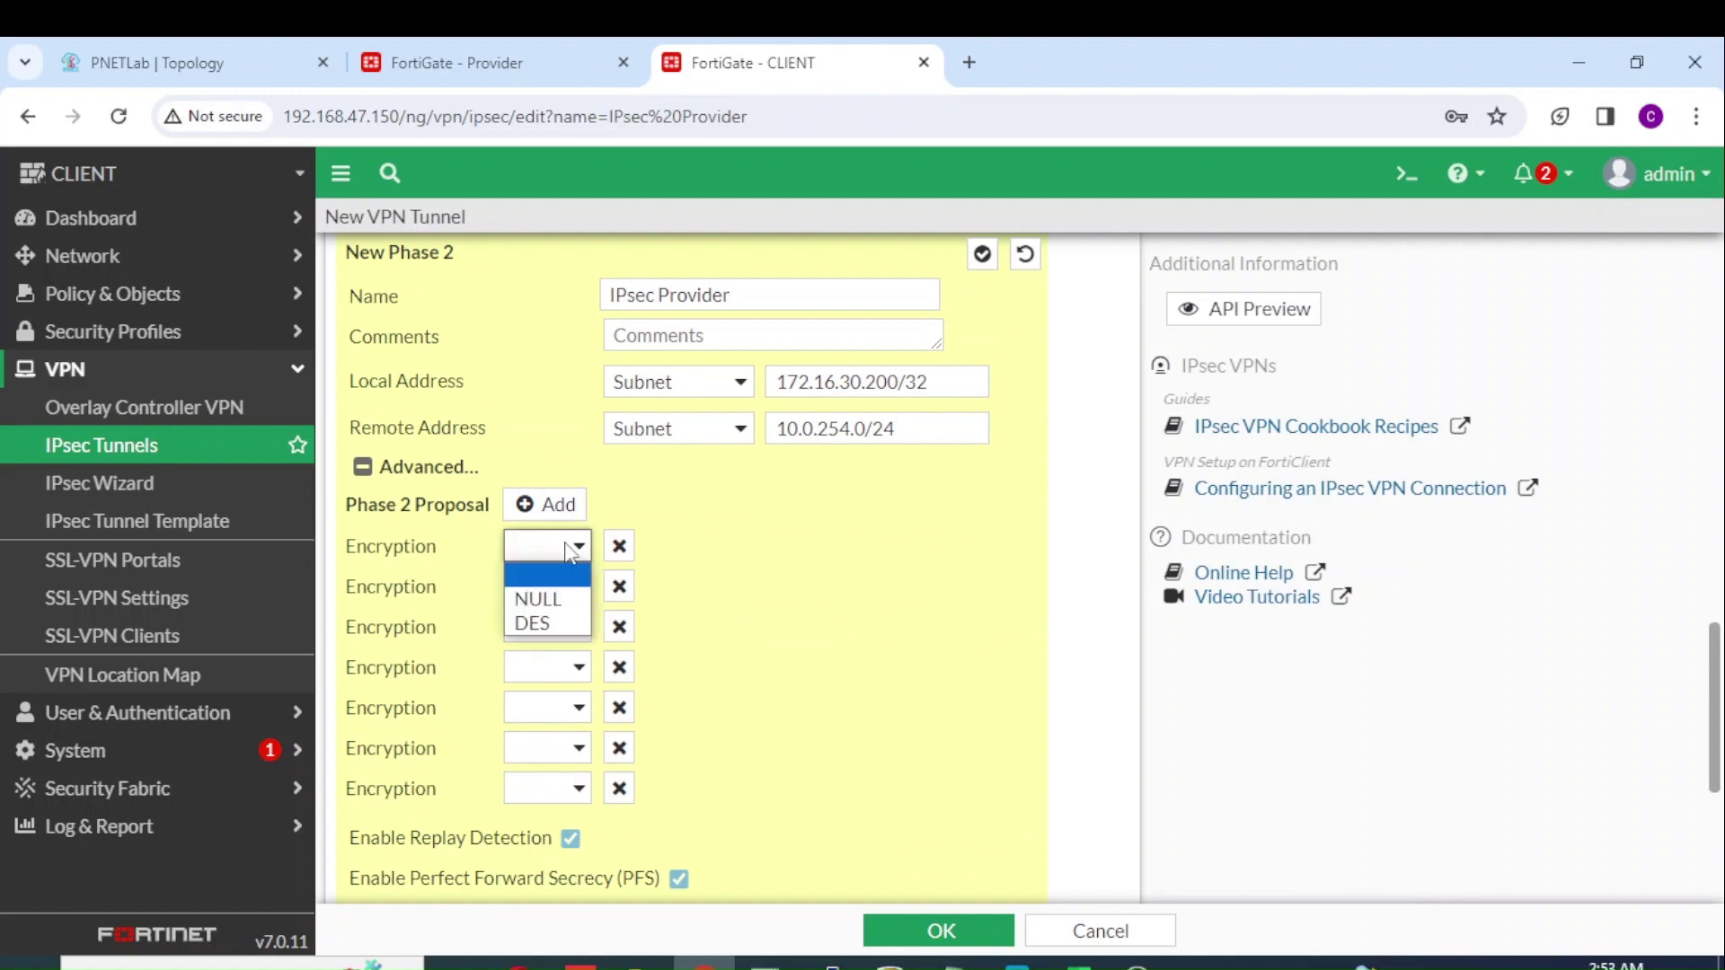
click(554, 623)
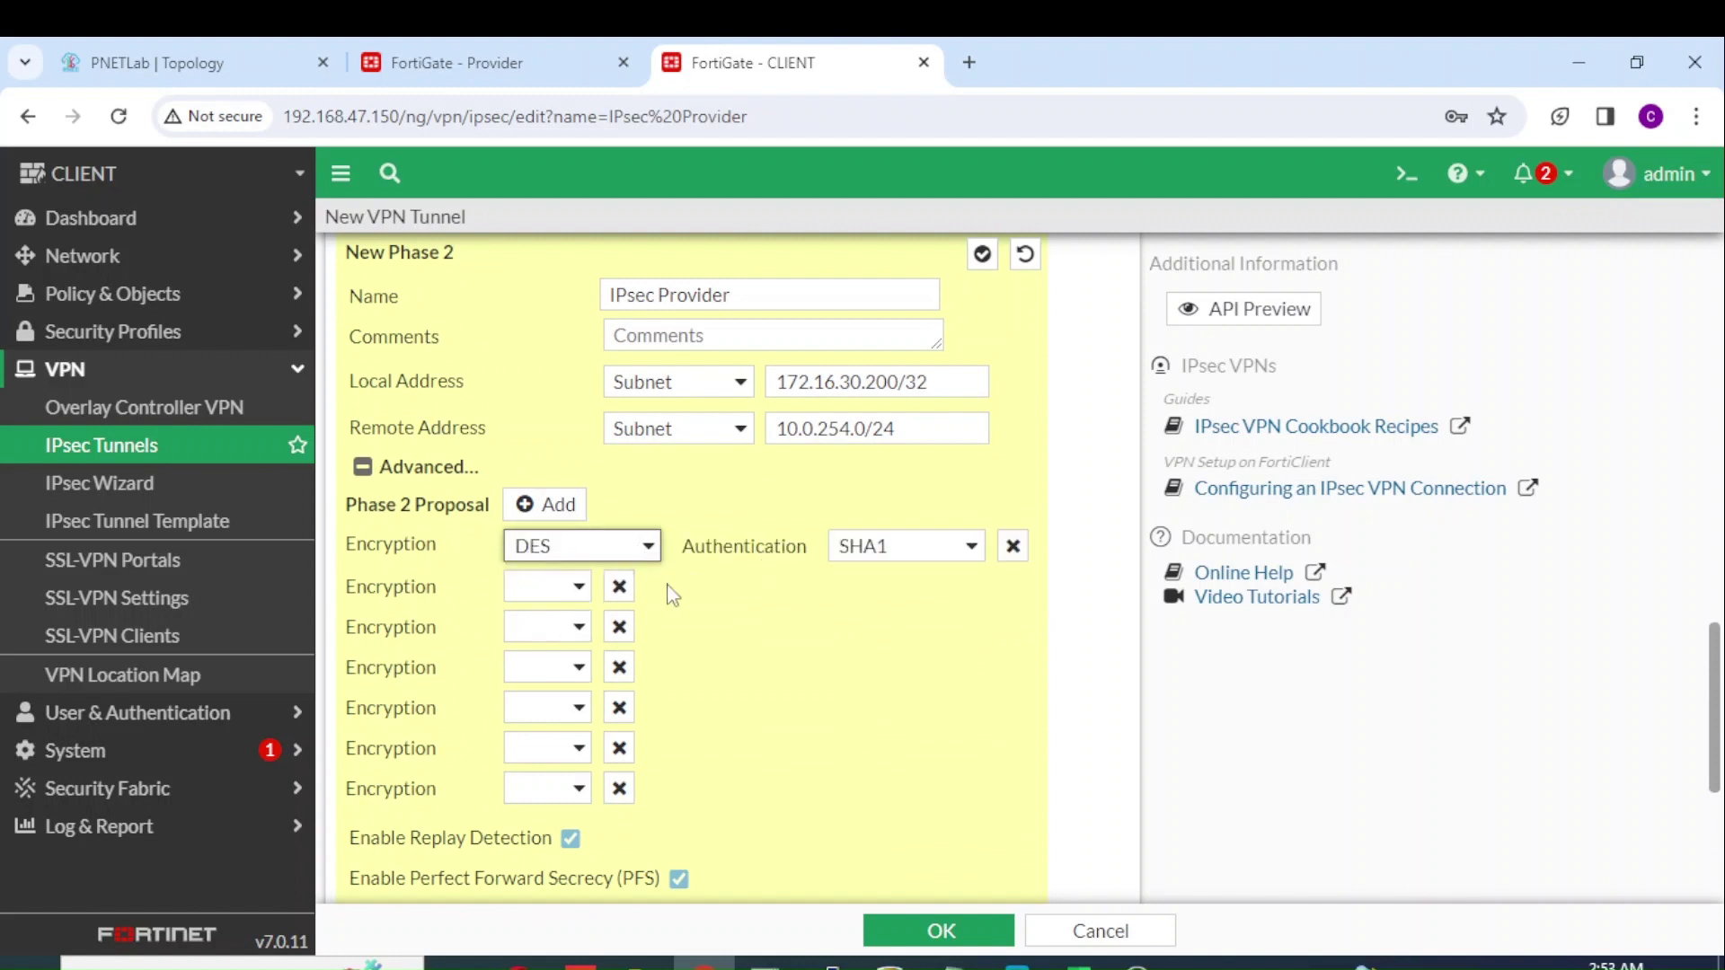
click(619, 586)
click(619, 587)
click(619, 587)
click(619, 586)
click(619, 586)
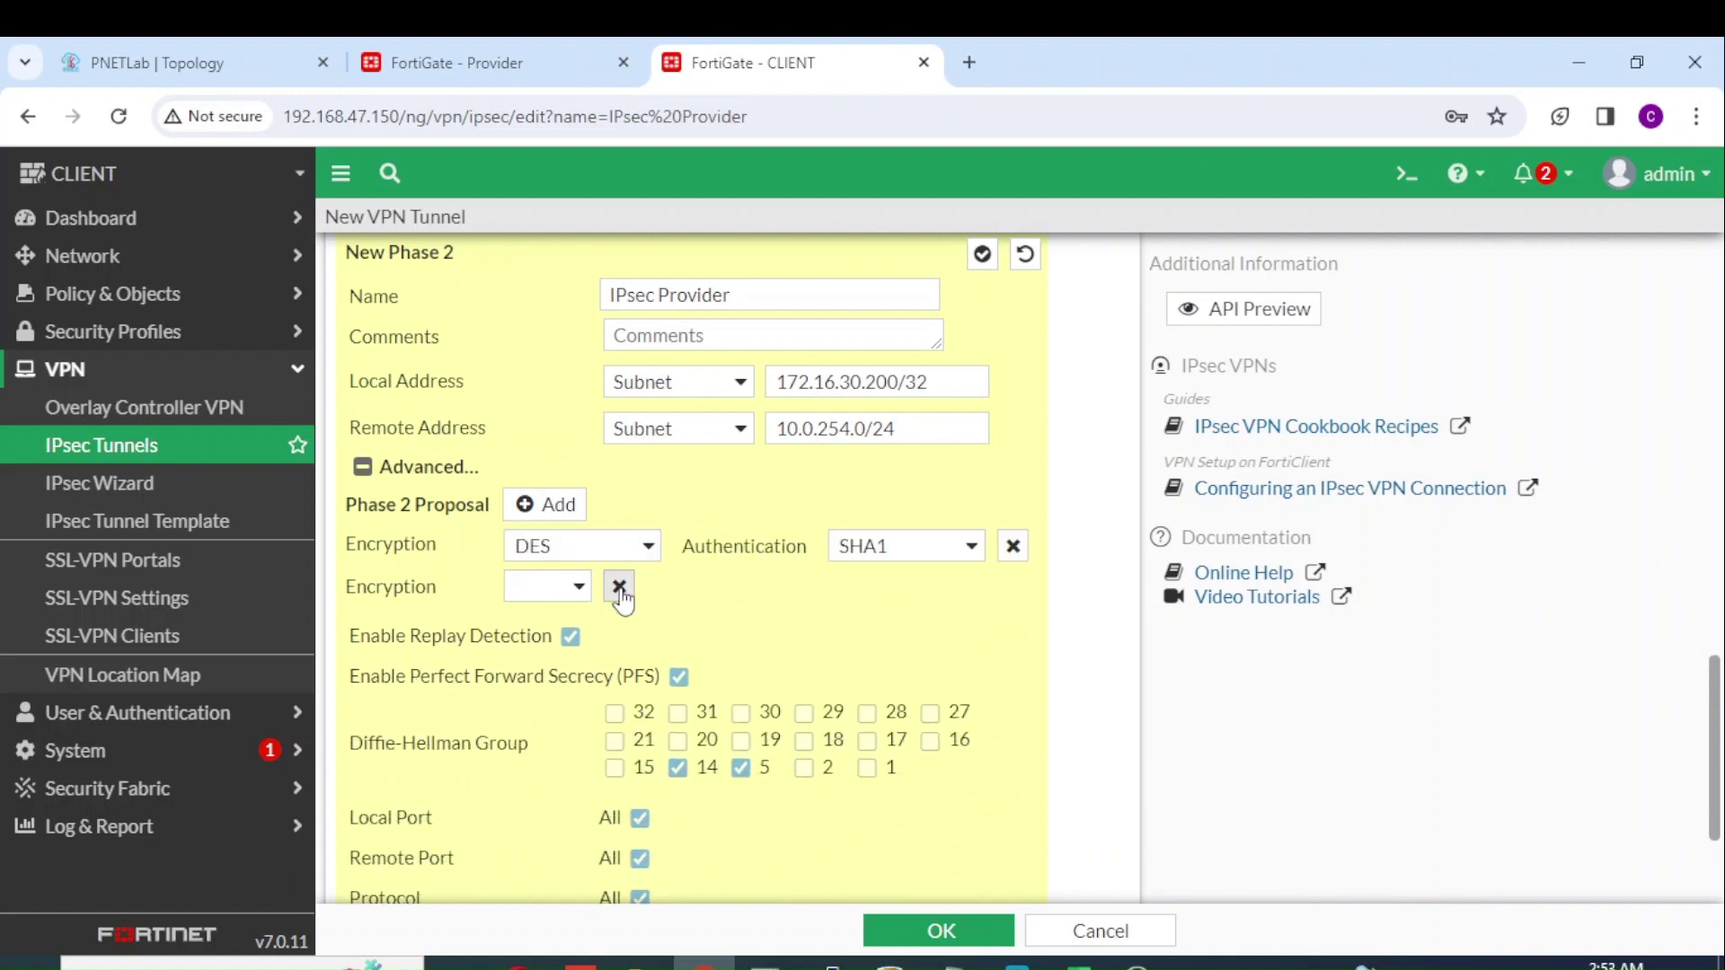
click(619, 587)
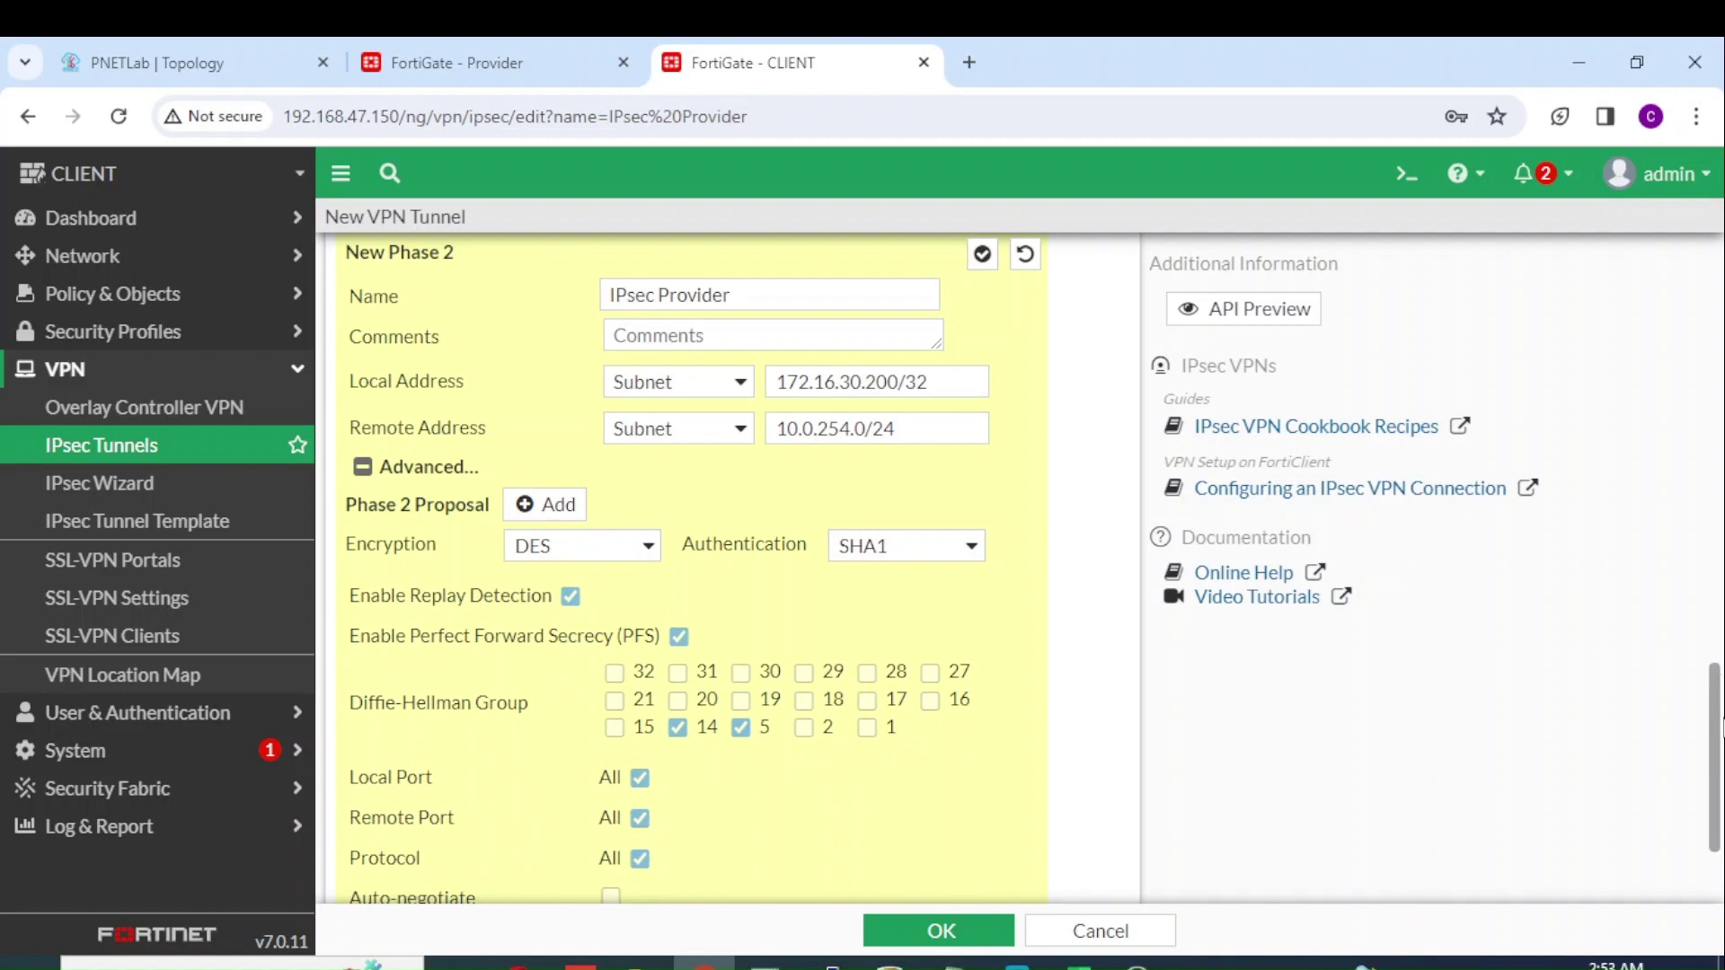
Step: Enable Phase 2 auto-negotiate and save the IPsec Provider tunnel
scroll(1041, 693, down, 2)
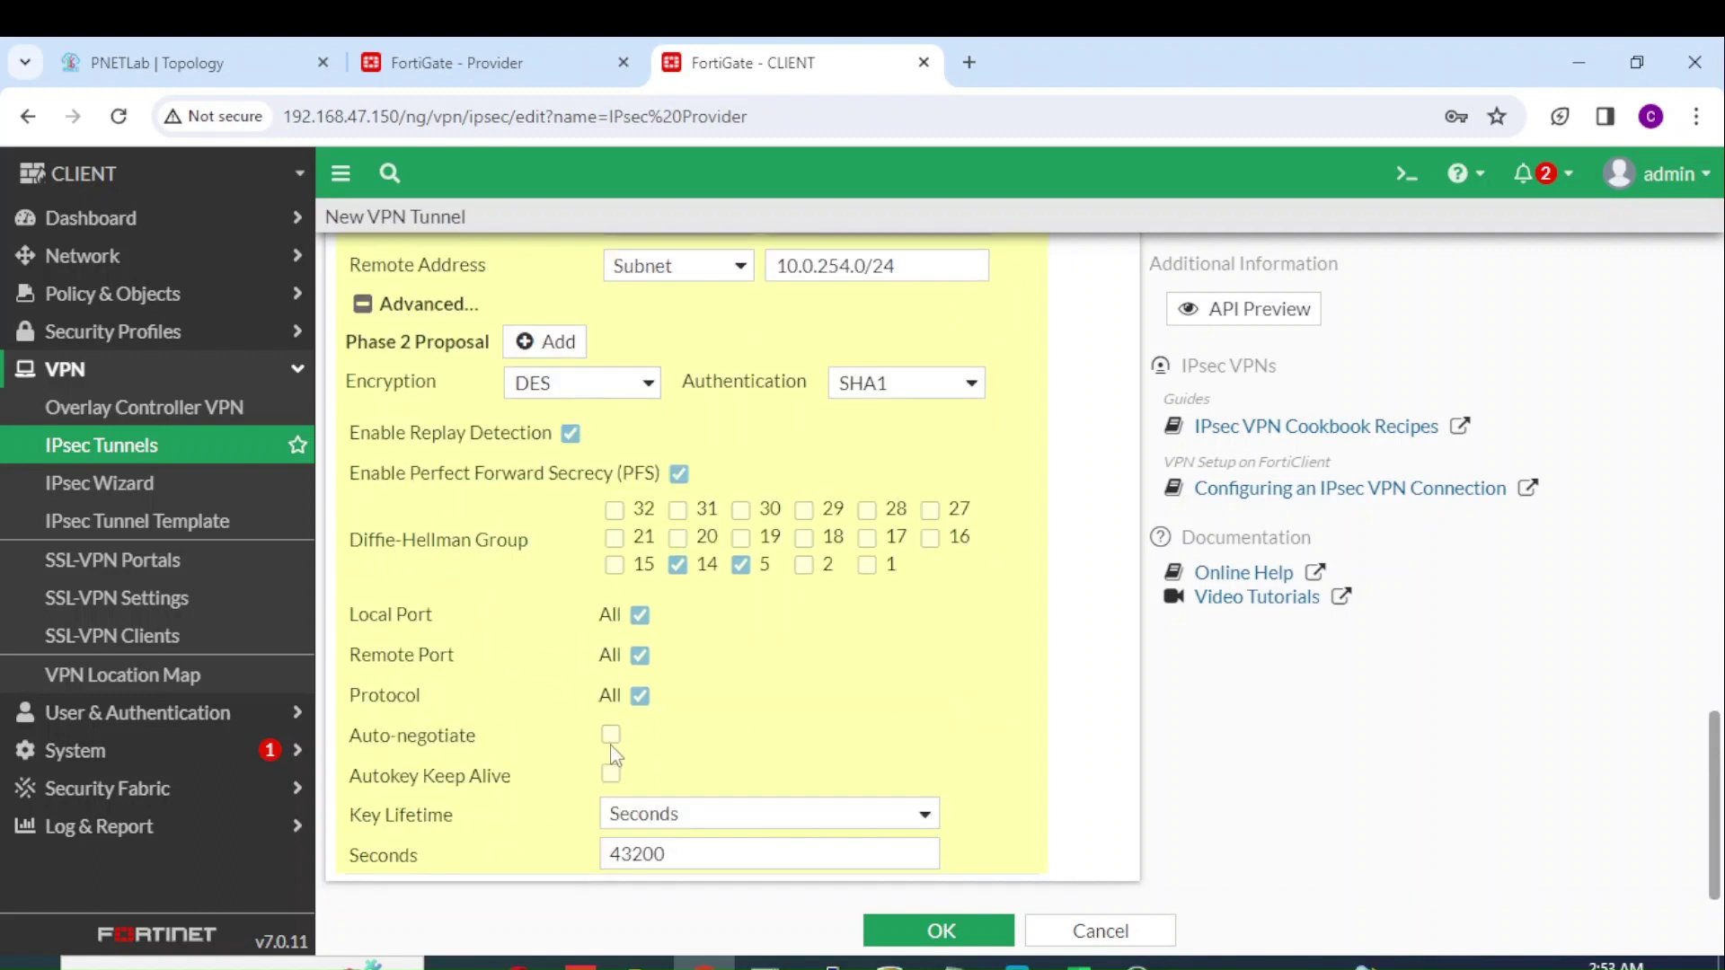
click(611, 735)
click(979, 931)
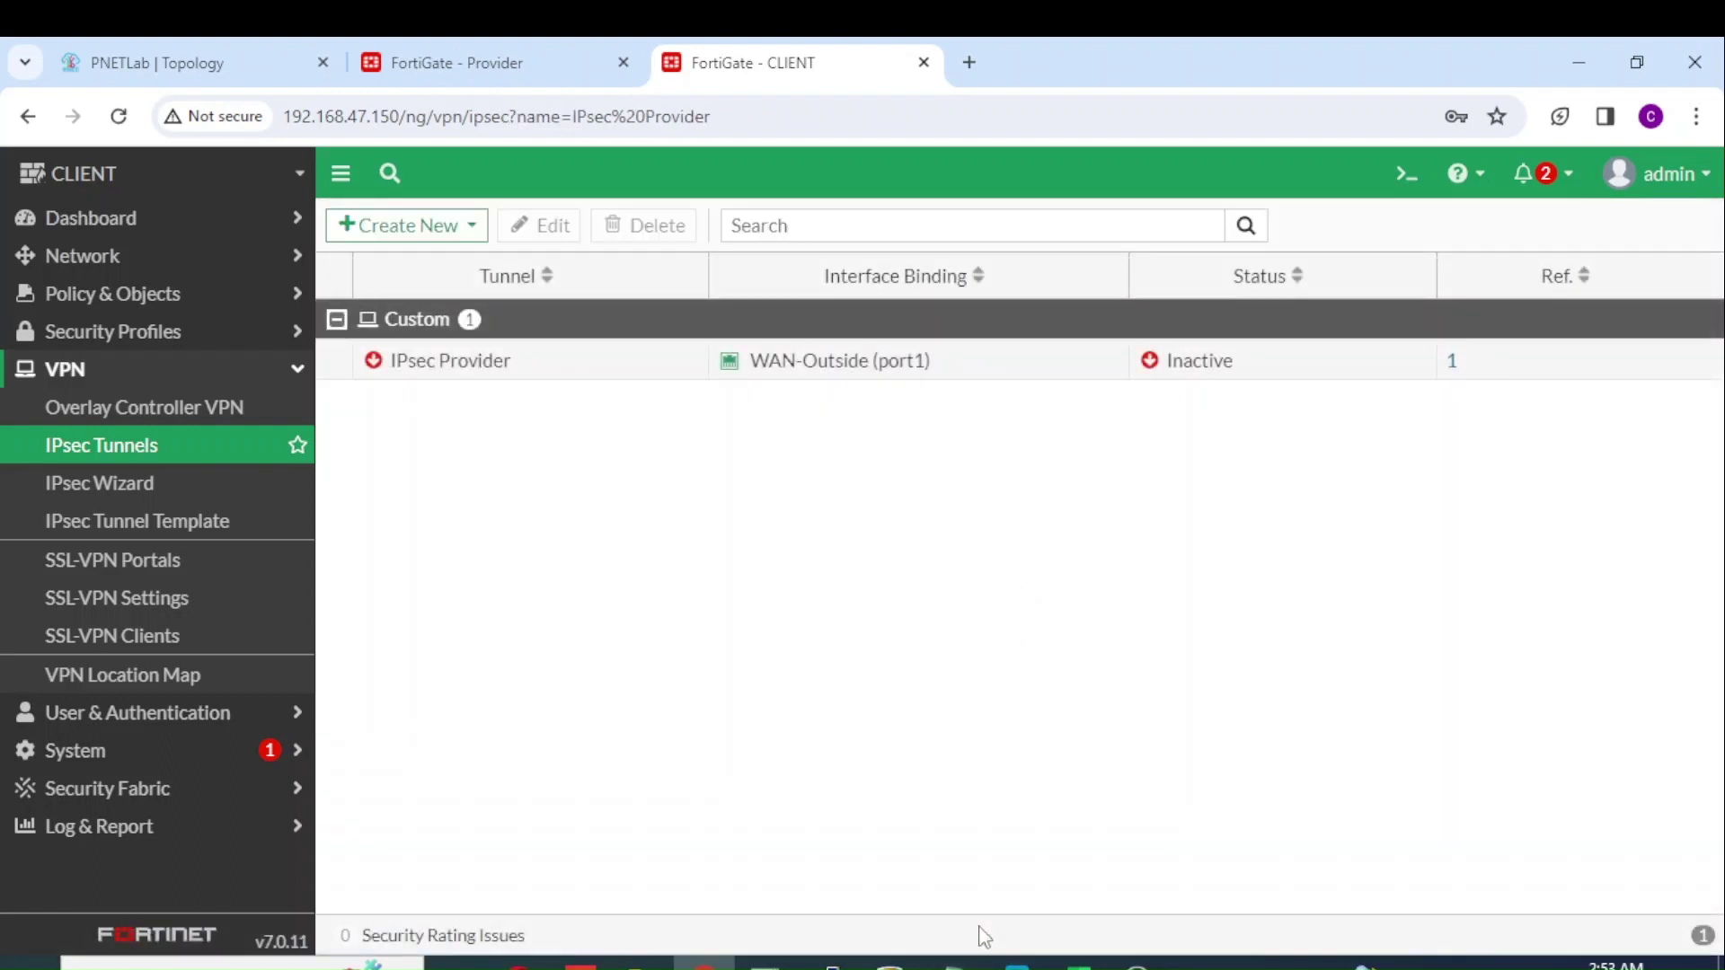
Step: Add a static route for 10.0.254.0/24 using the IPsec Provider interface
click(193, 258)
click(147, 448)
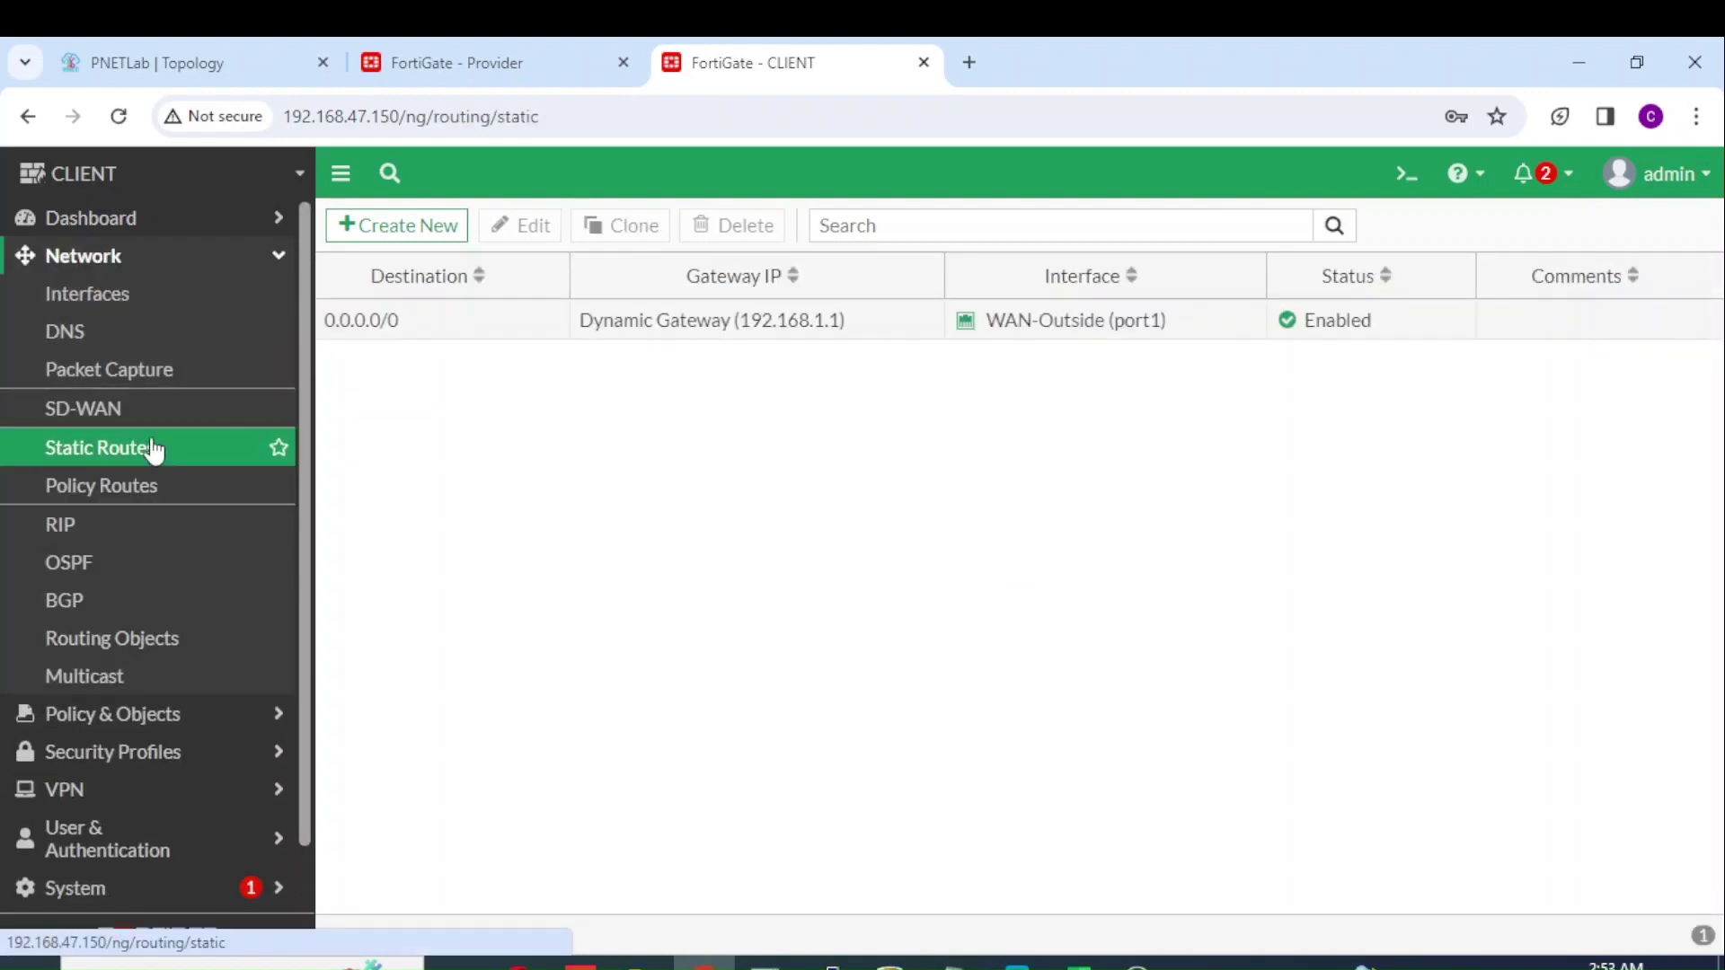
click(404, 226)
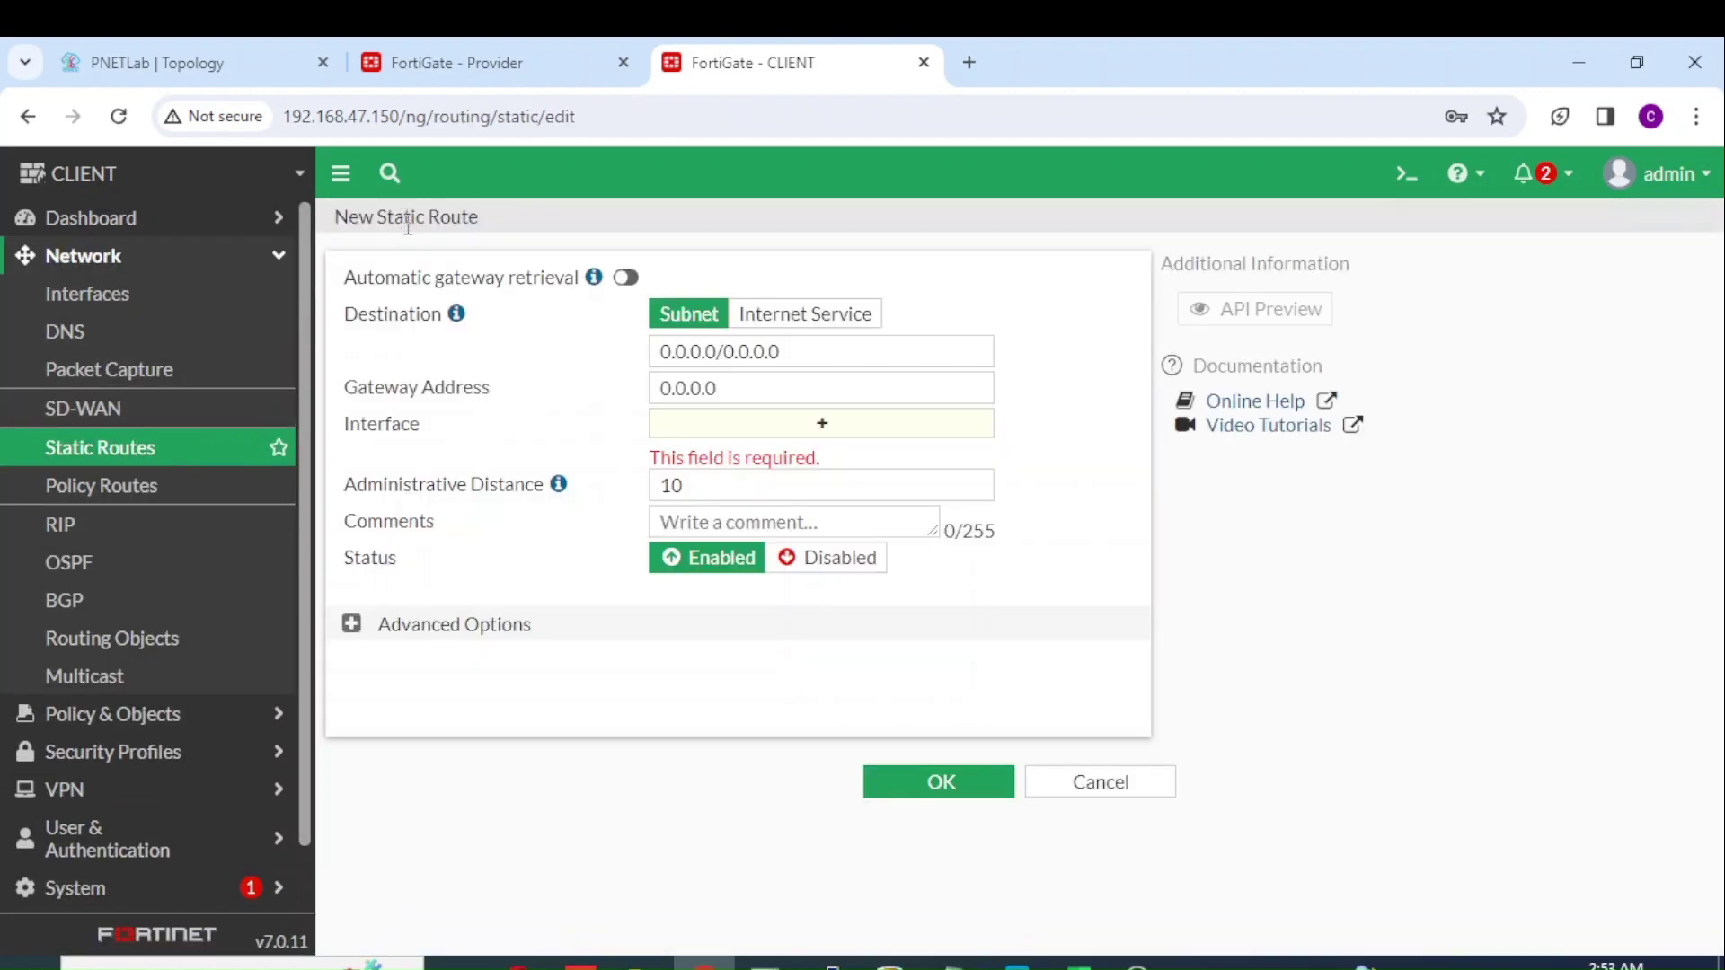
triple_click(787, 351)
text(10.0.254.)
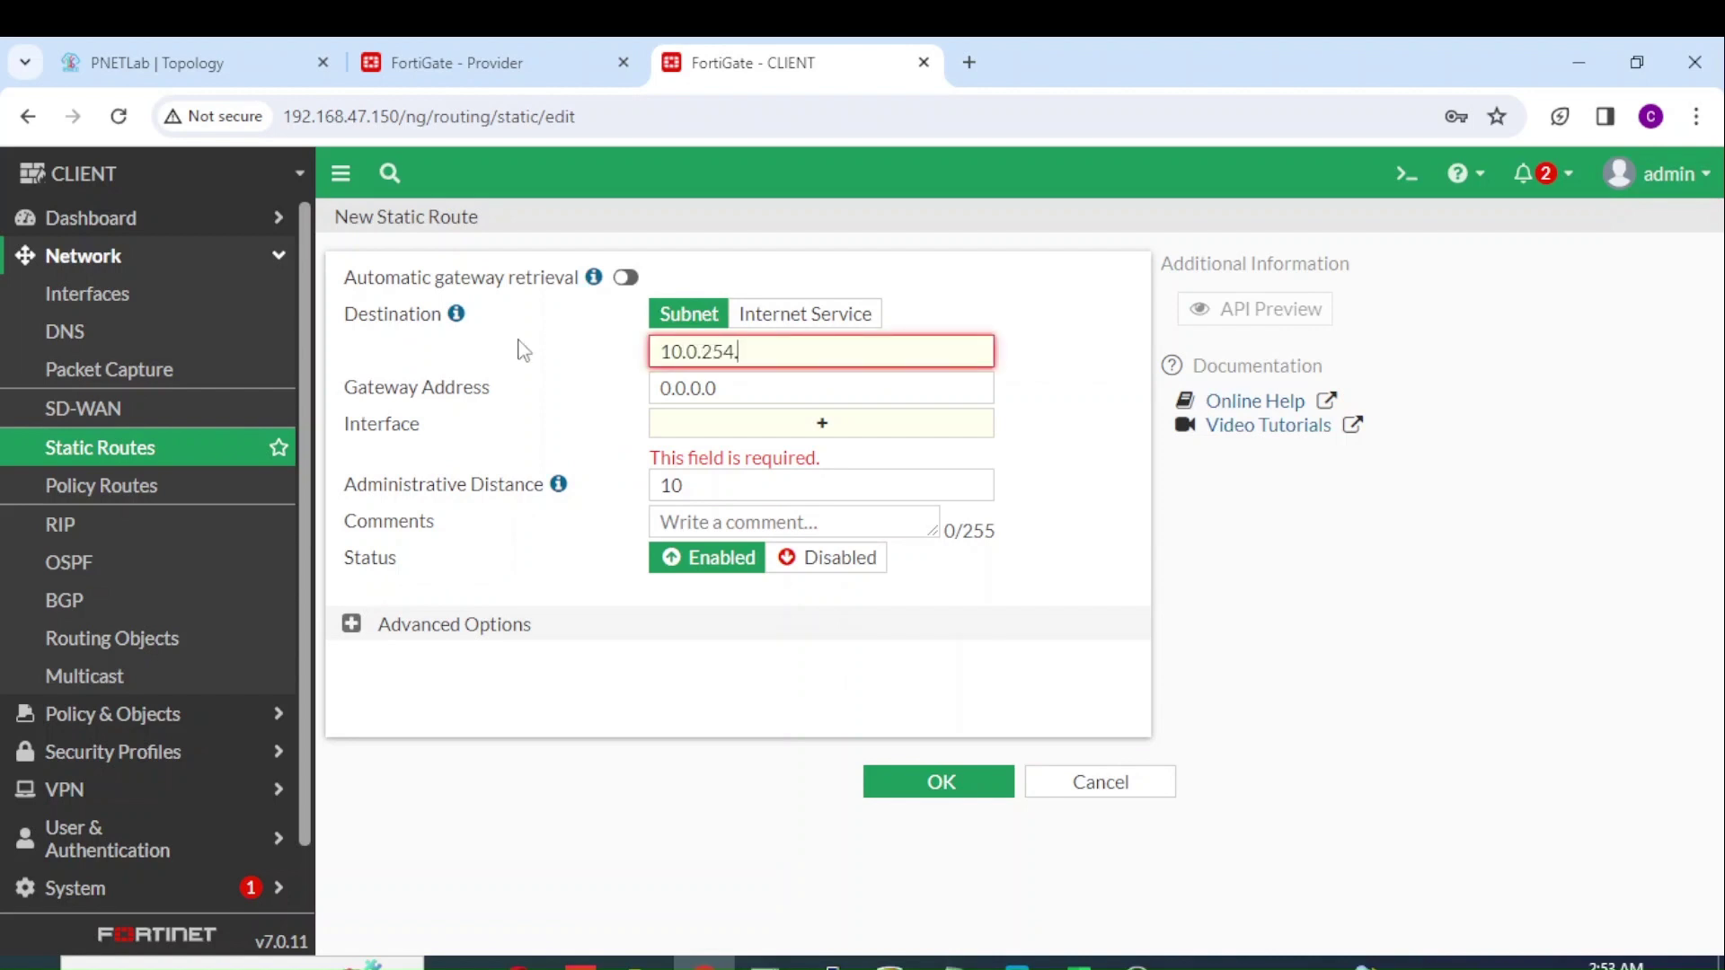
text(0/24)
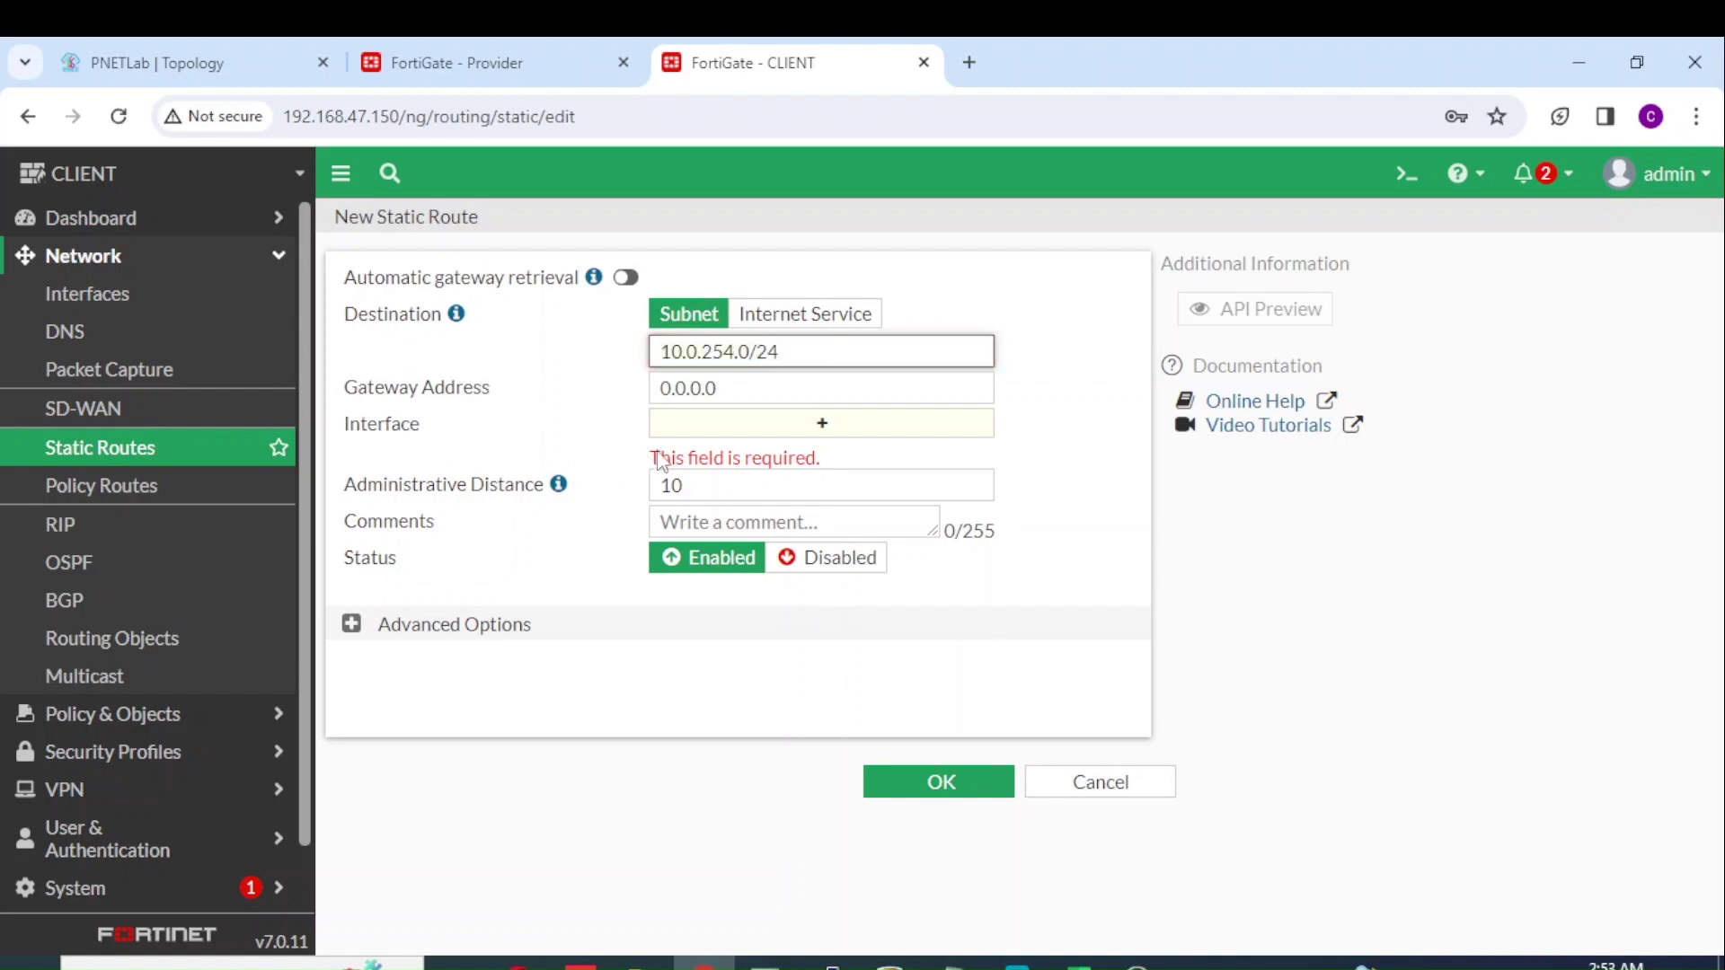
click(724, 427)
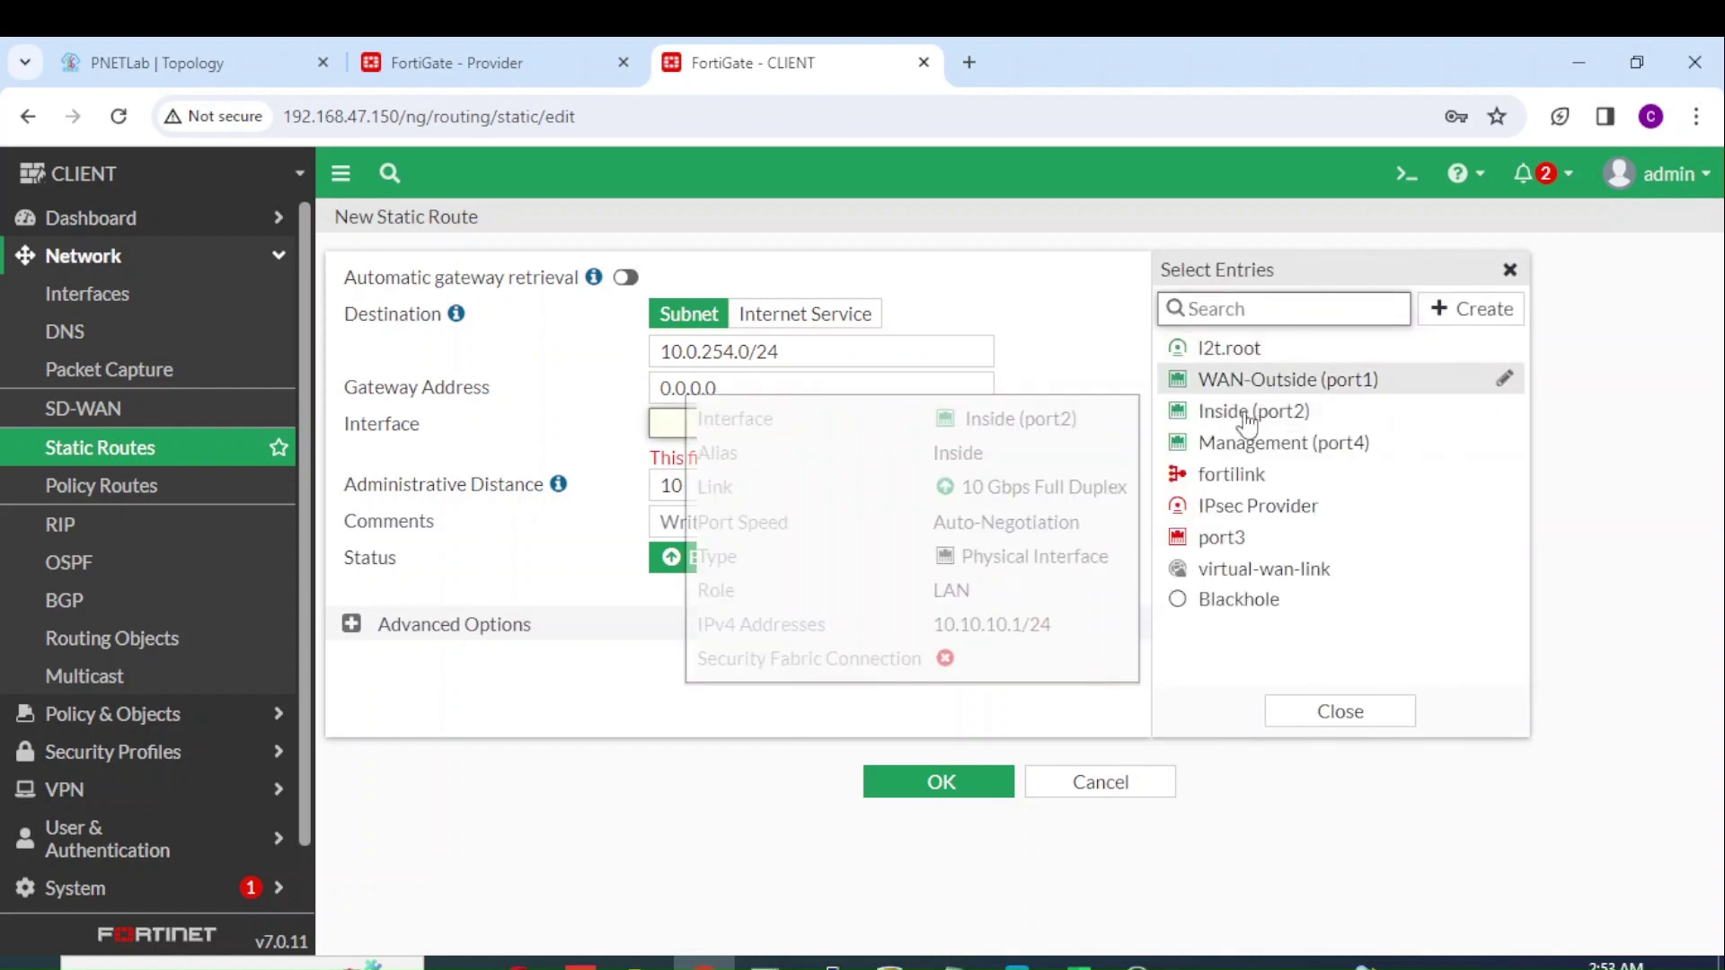
click(1267, 508)
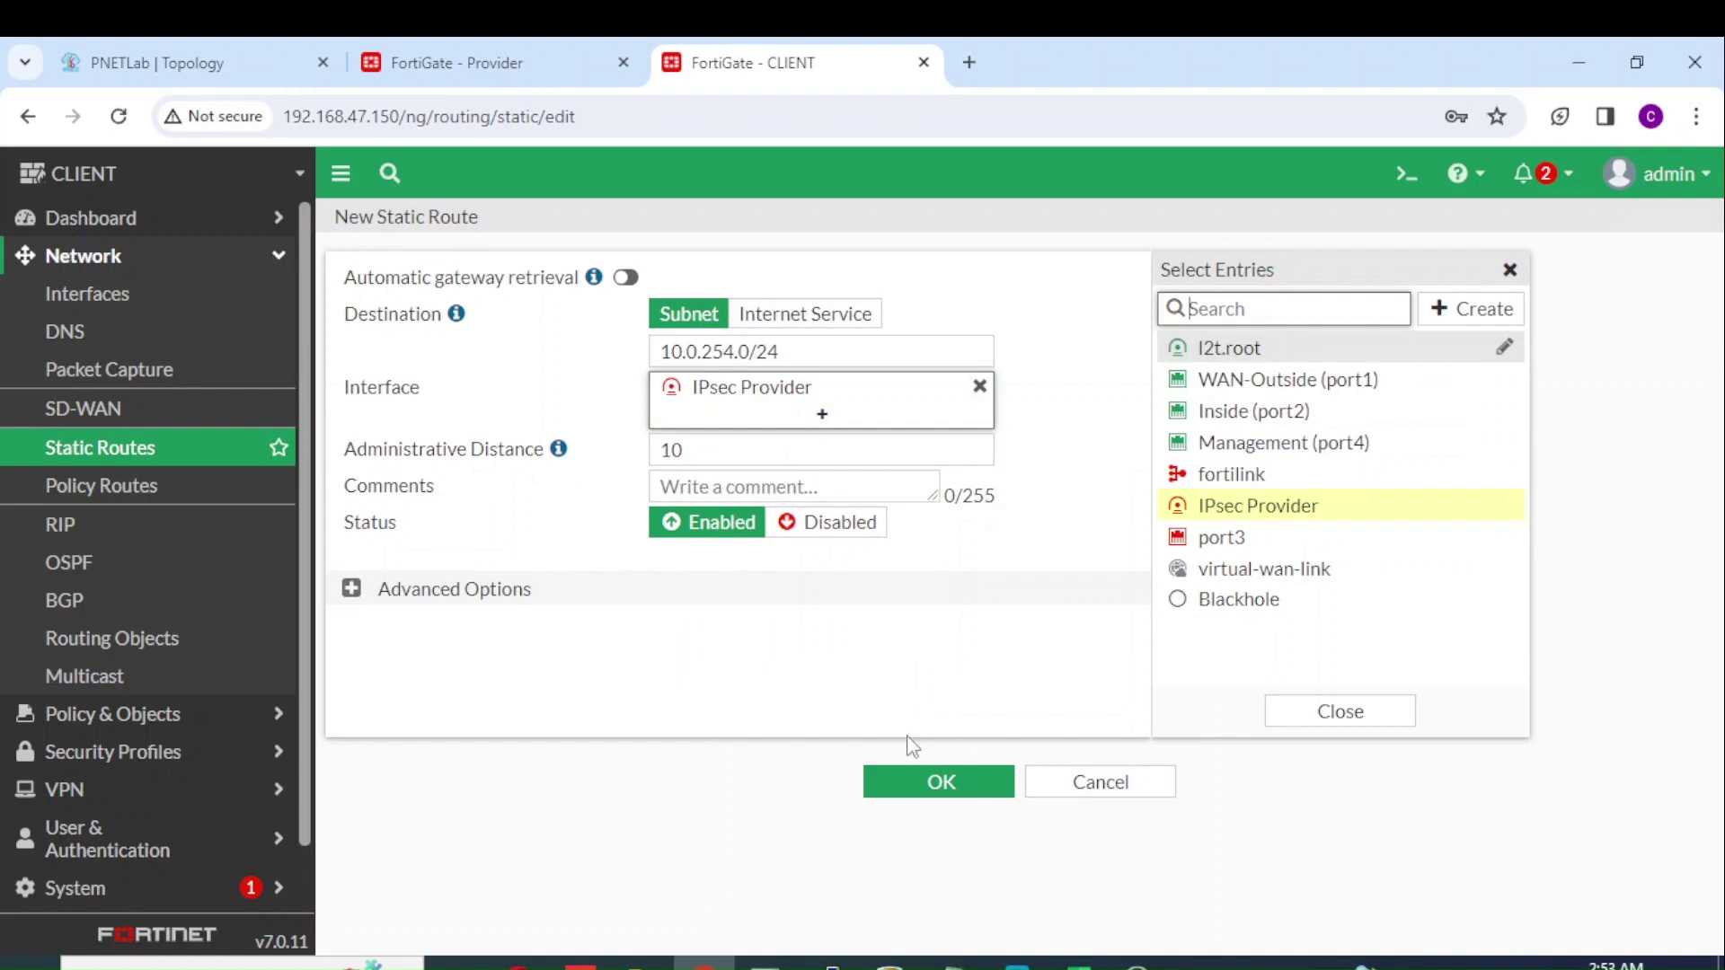
click(934, 784)
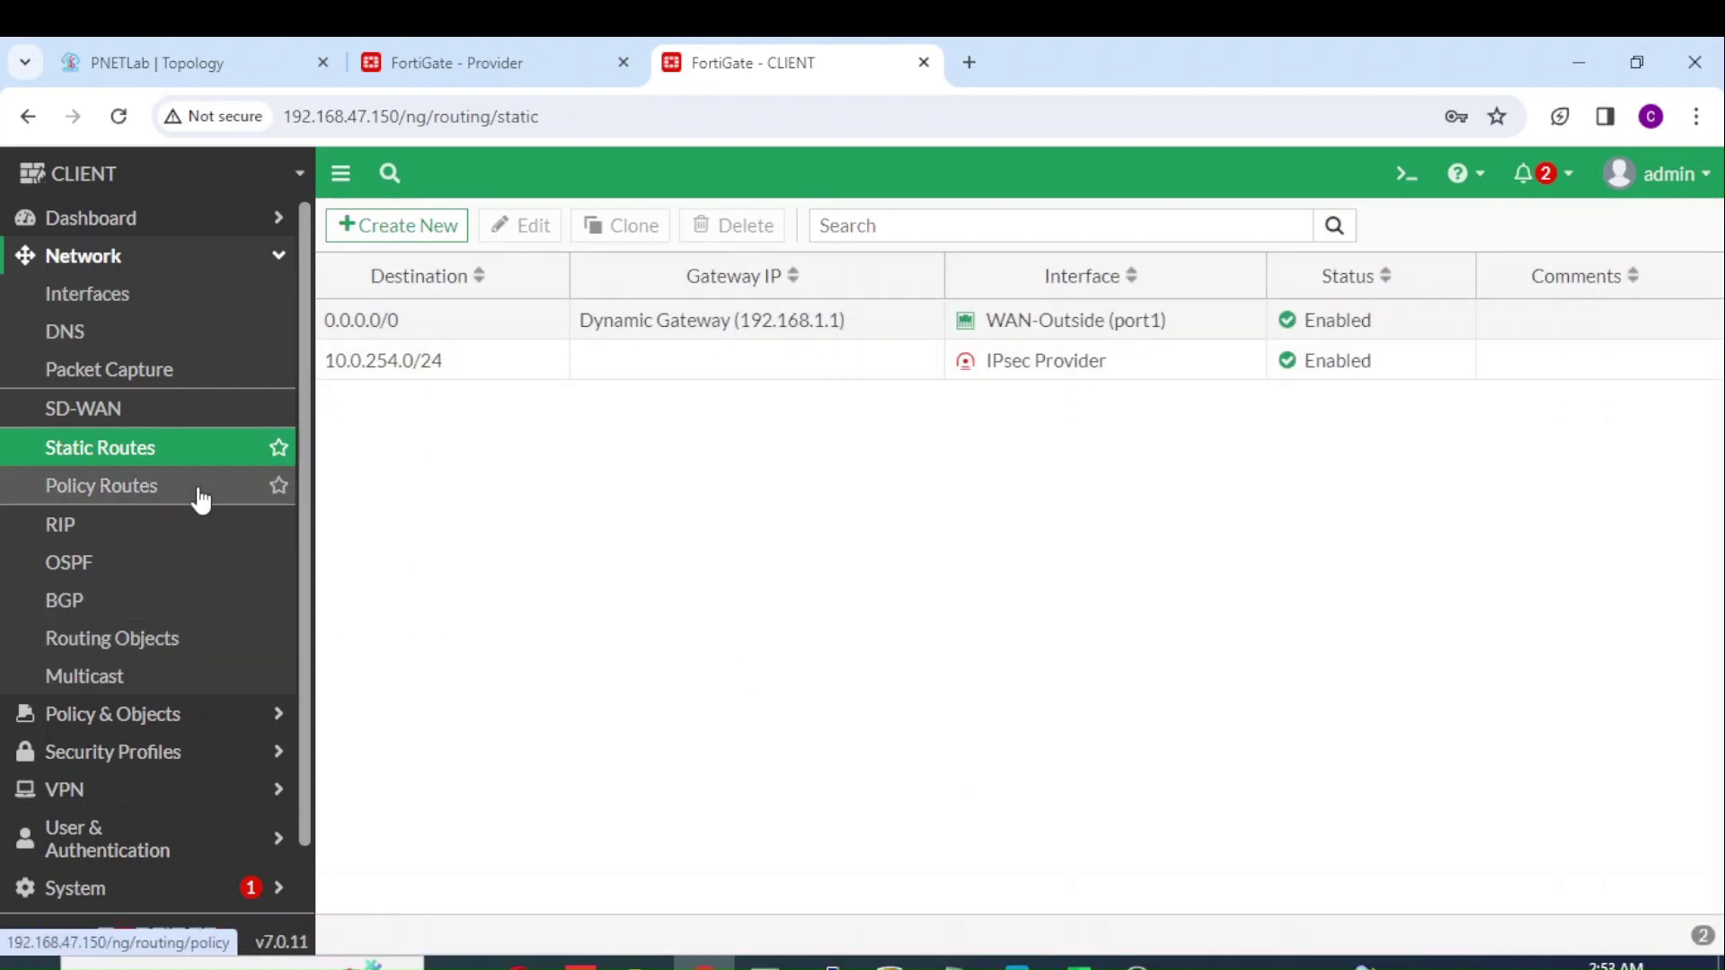
Step: Start a new Overload IP pool named Pool NAT
click(168, 715)
click(178, 334)
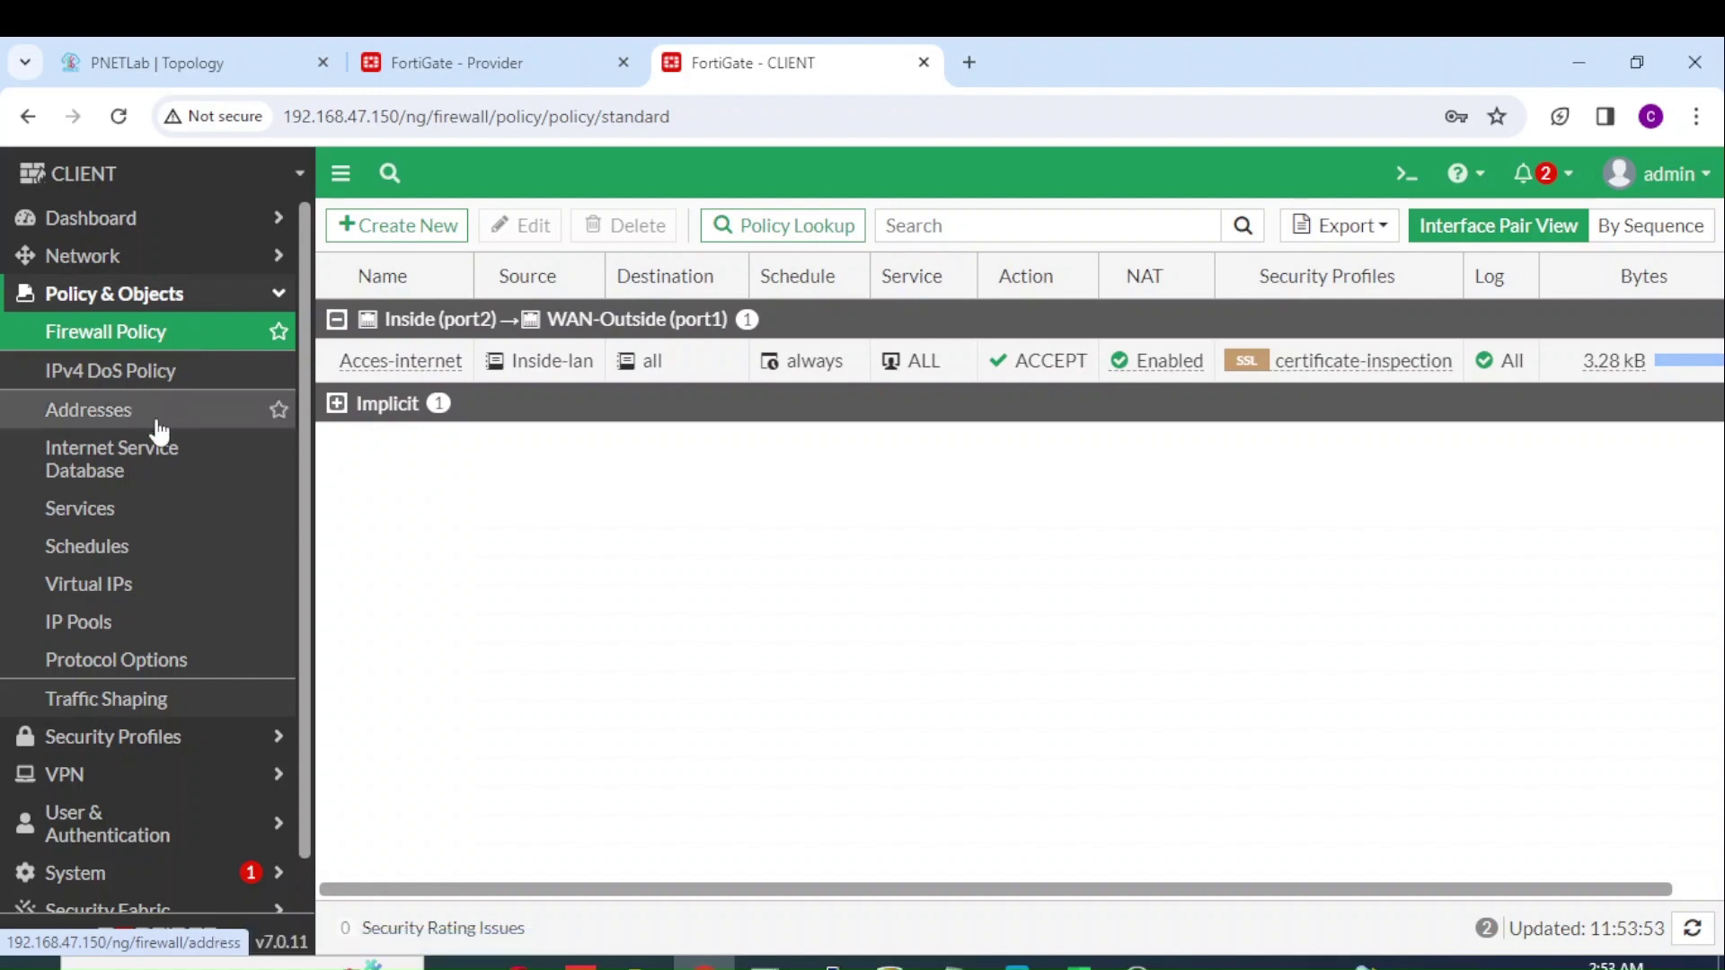
click(134, 630)
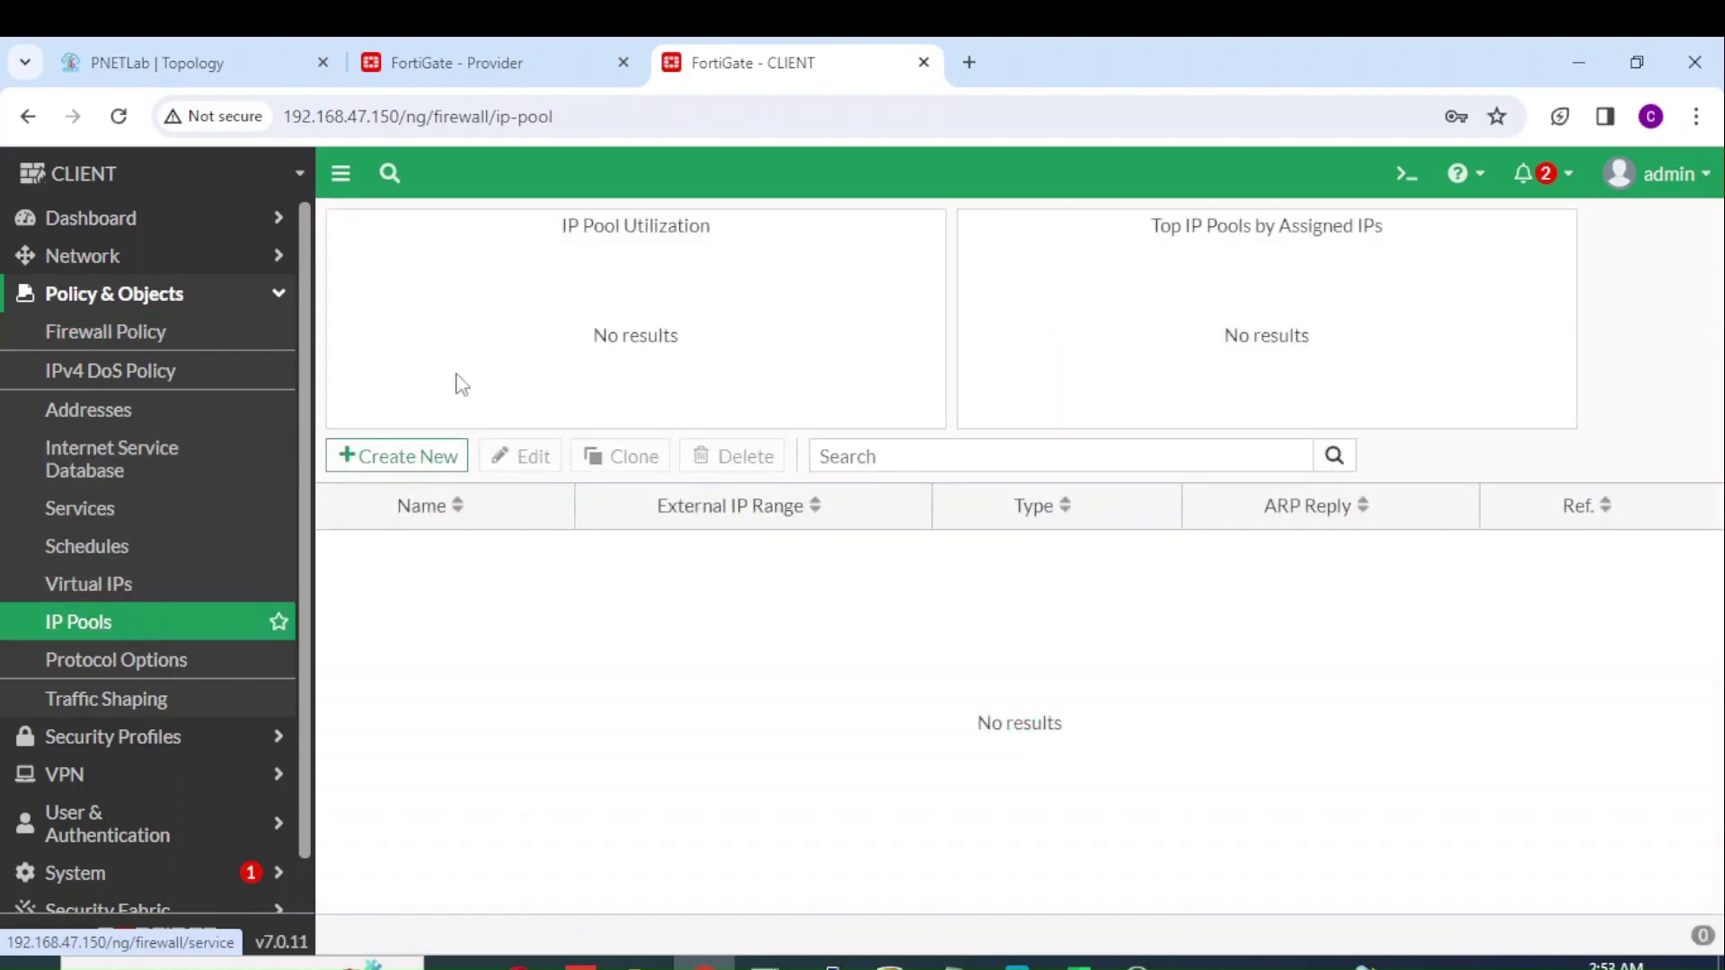
click(442, 460)
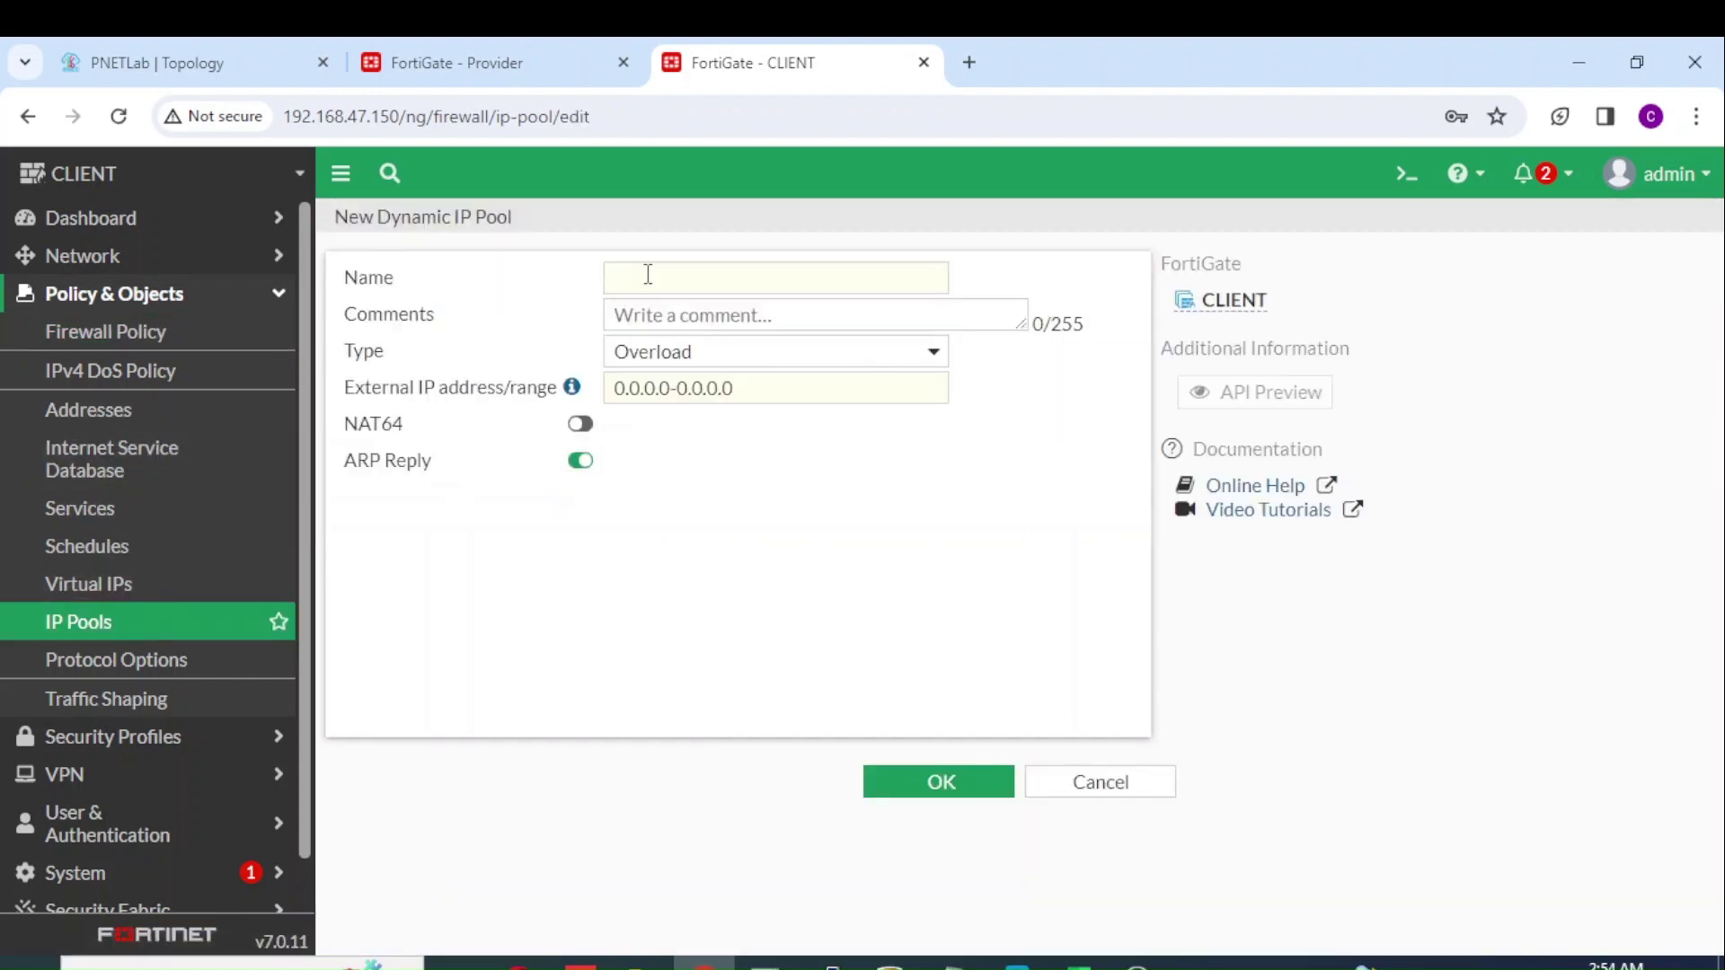
click(647, 274)
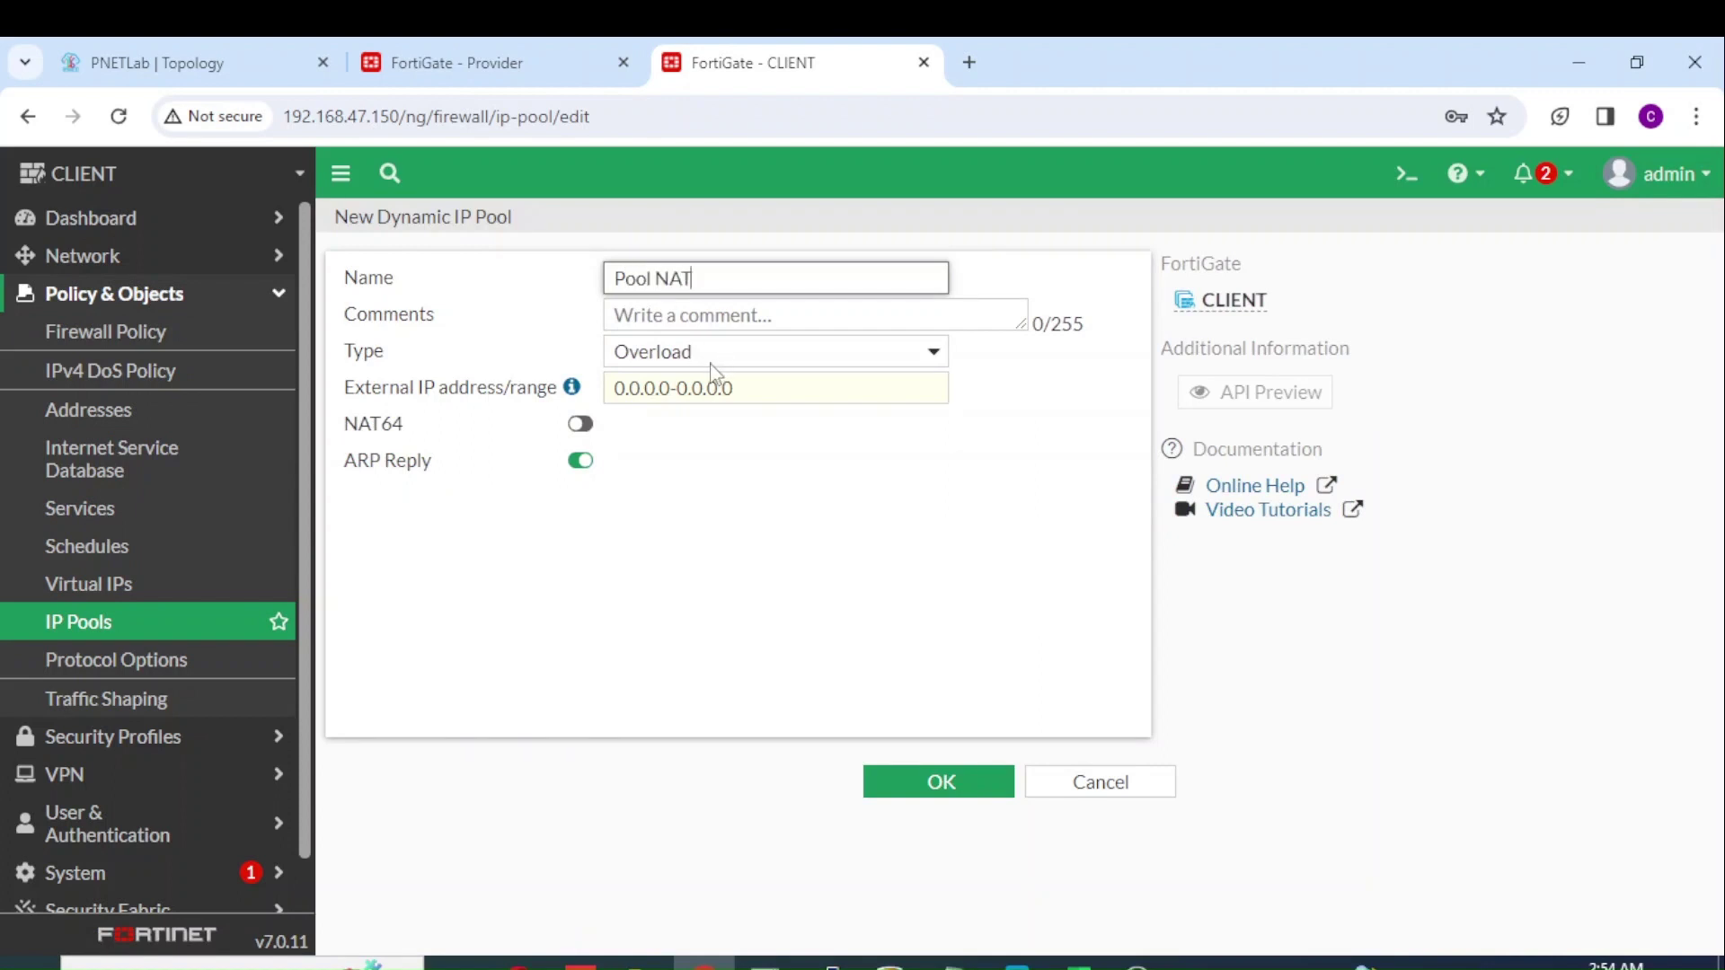
Step: Set the pool's external range to 172.16.30.200-172.16.30.200 and save it
click(753, 392)
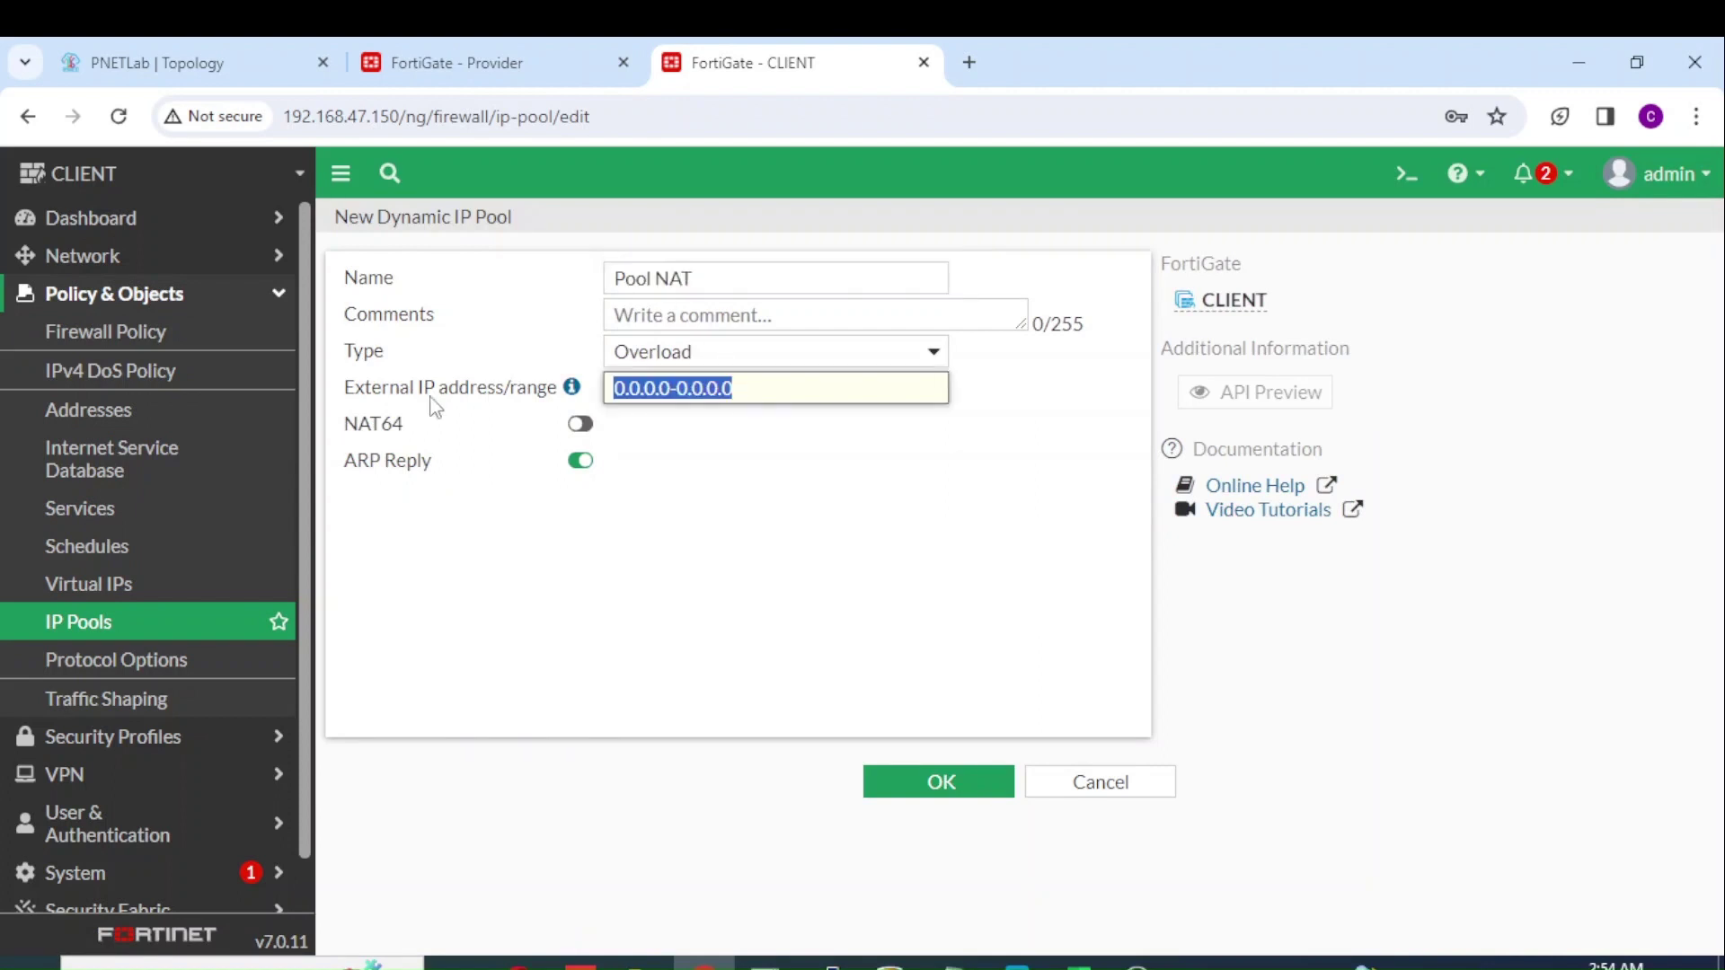
text(172.16)
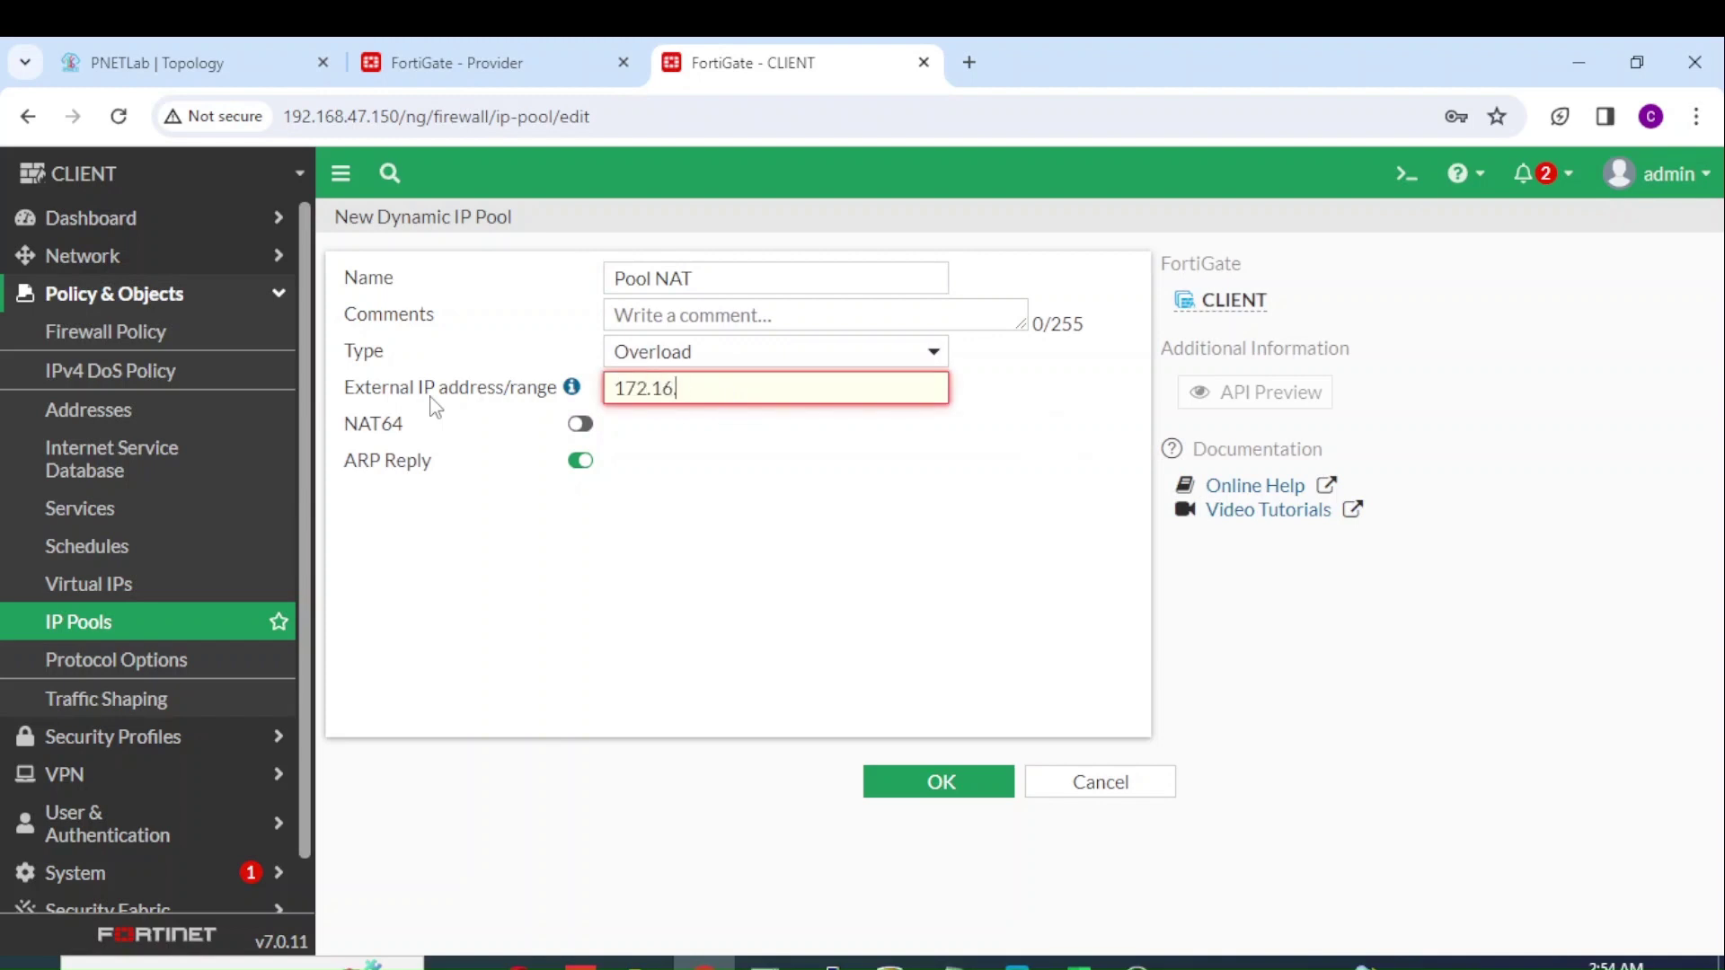
text(.30.2)
text(00-172.16.30.200)
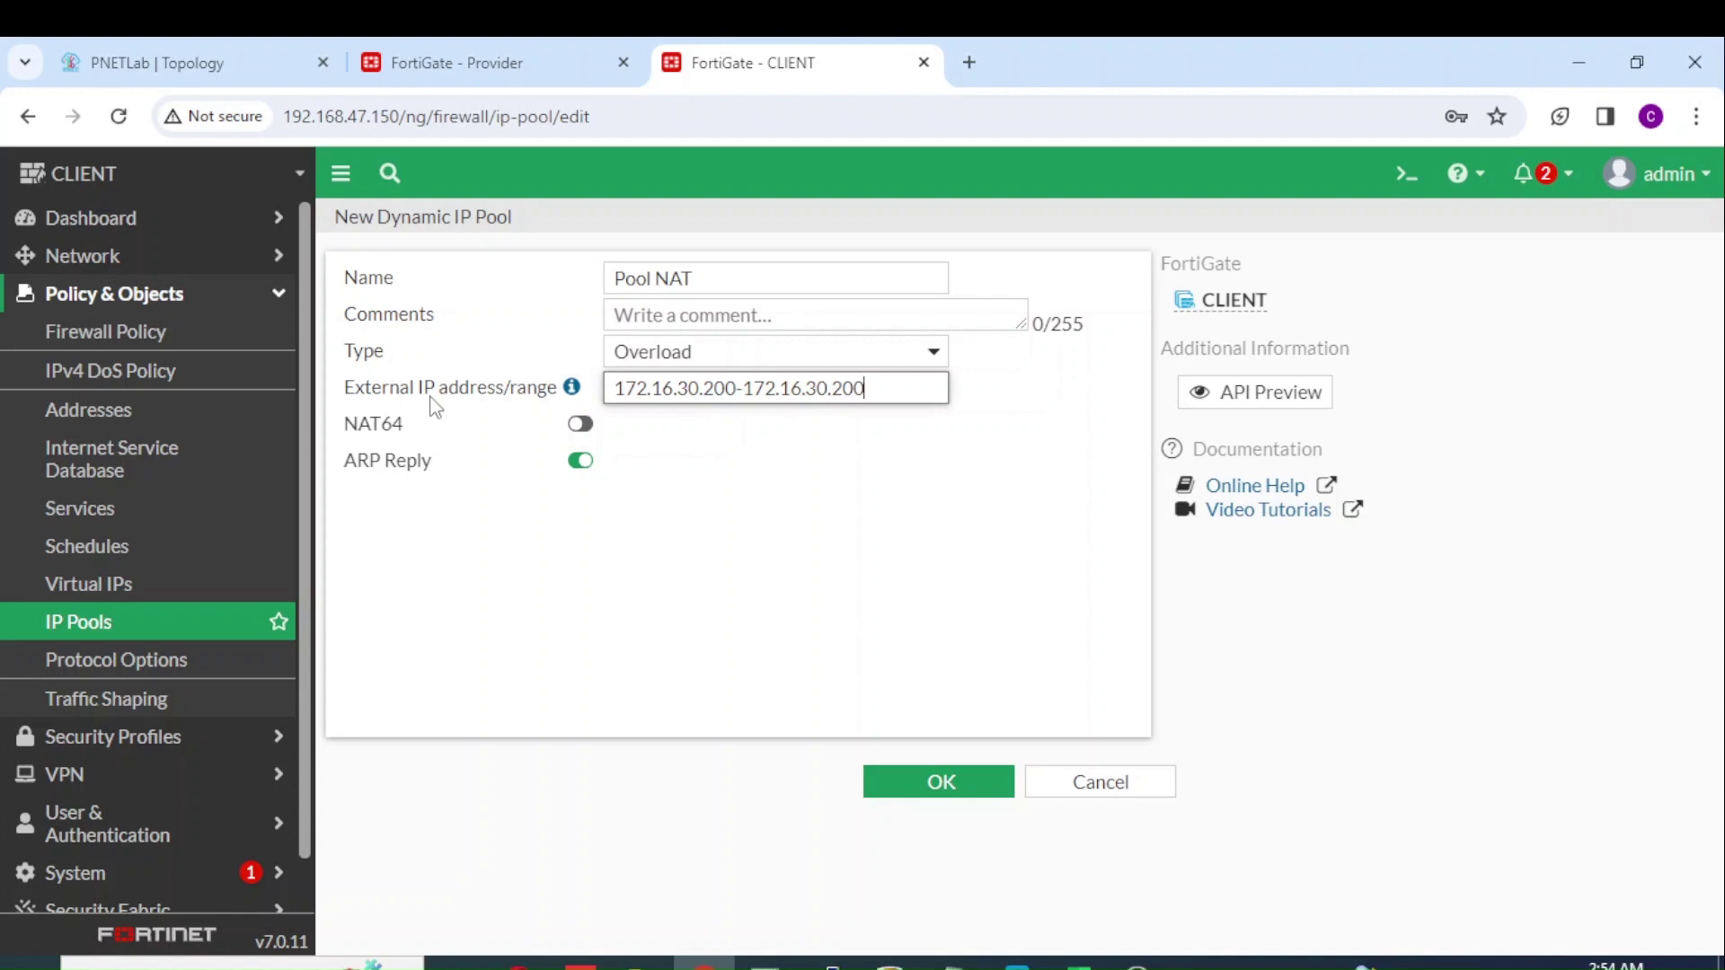
key(BackSpace)
text(0)
key(BackSpace)
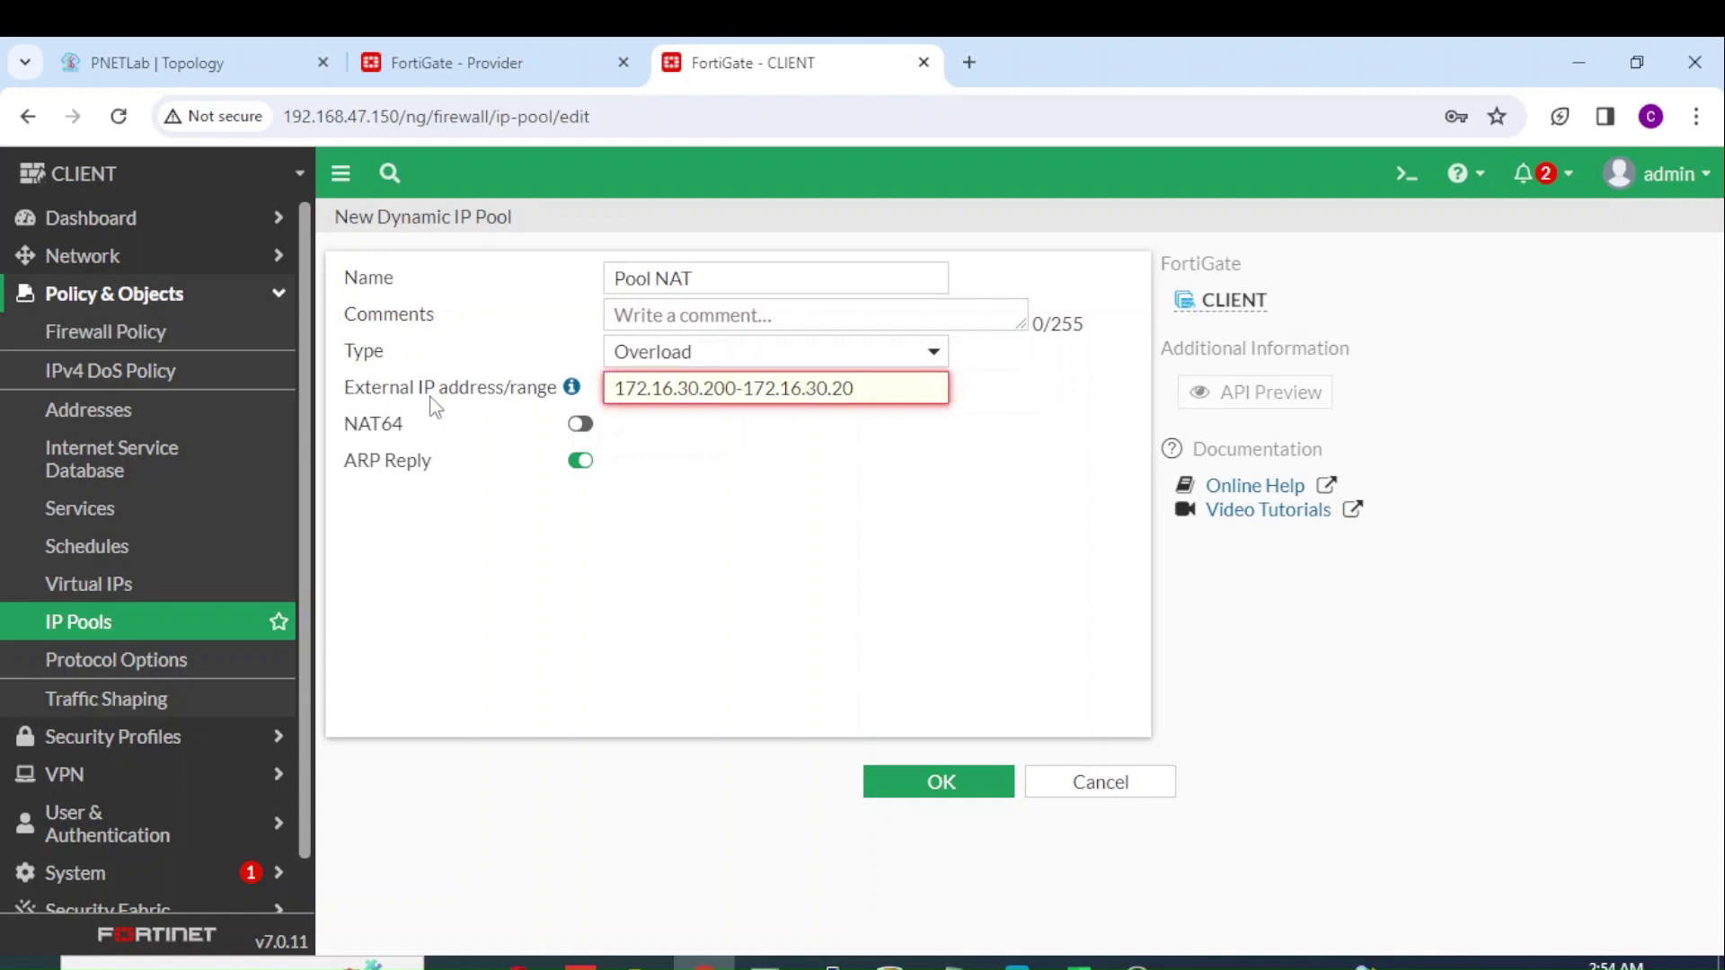
text(0)
click(917, 789)
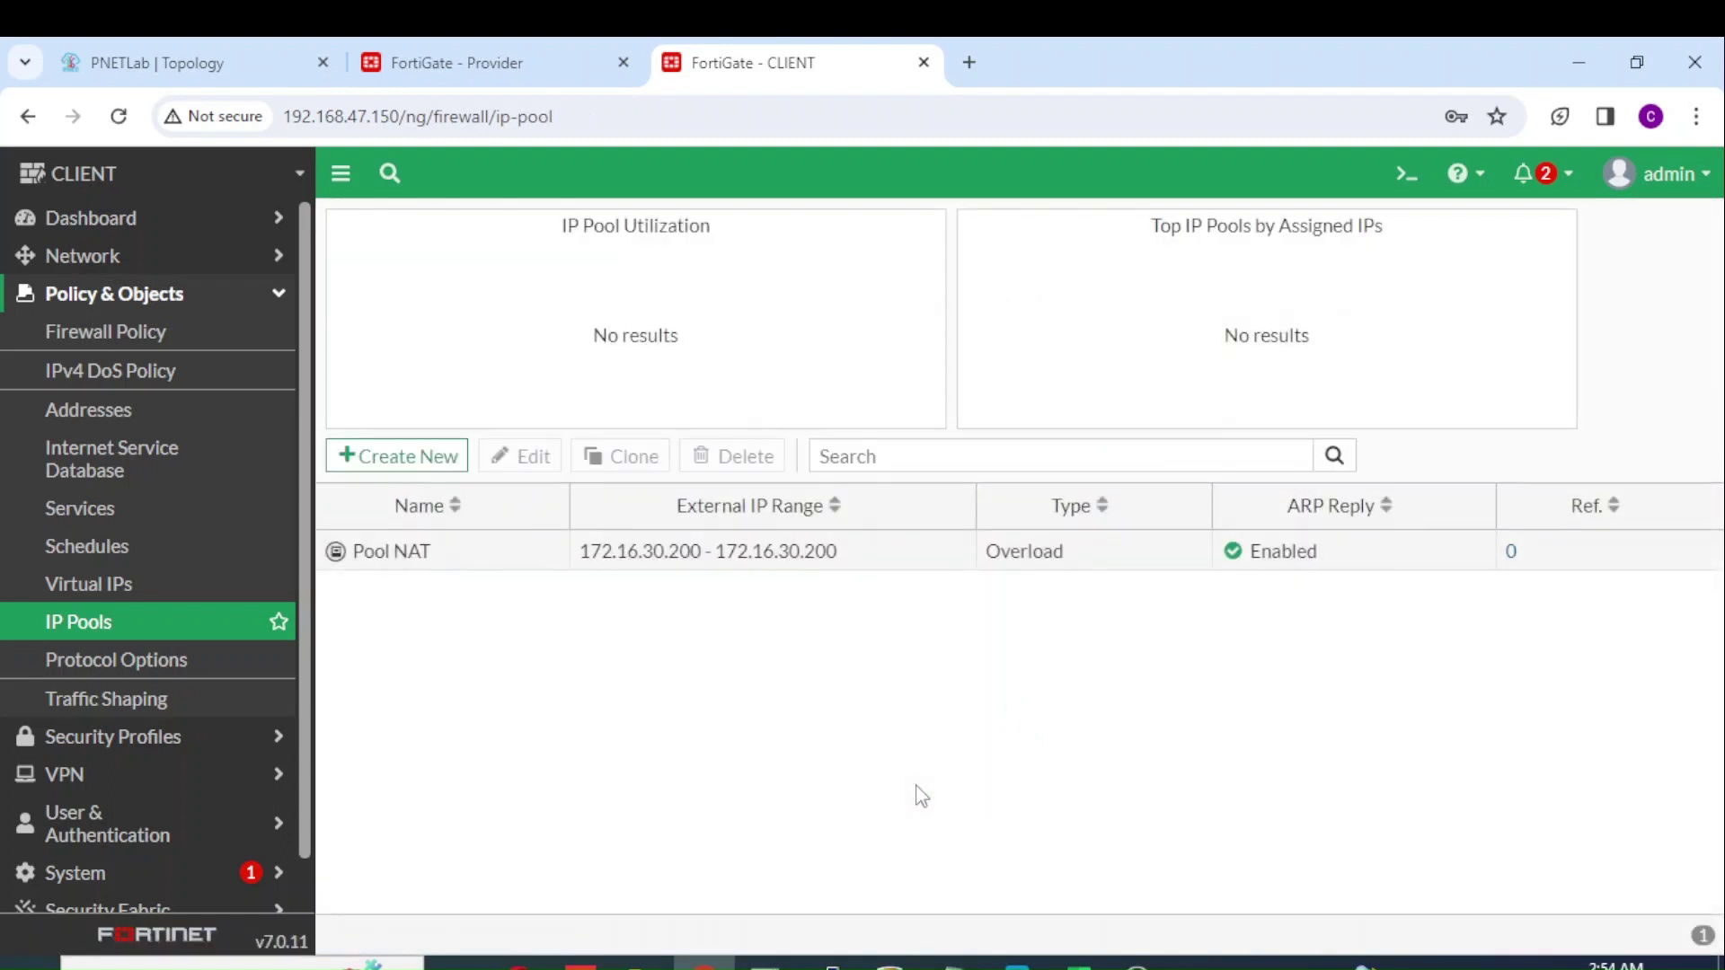
Step: Review the PNETLab topology, noting Client NAT 172.16.30.200/32 and server 10.10.10.5/24
click(234, 77)
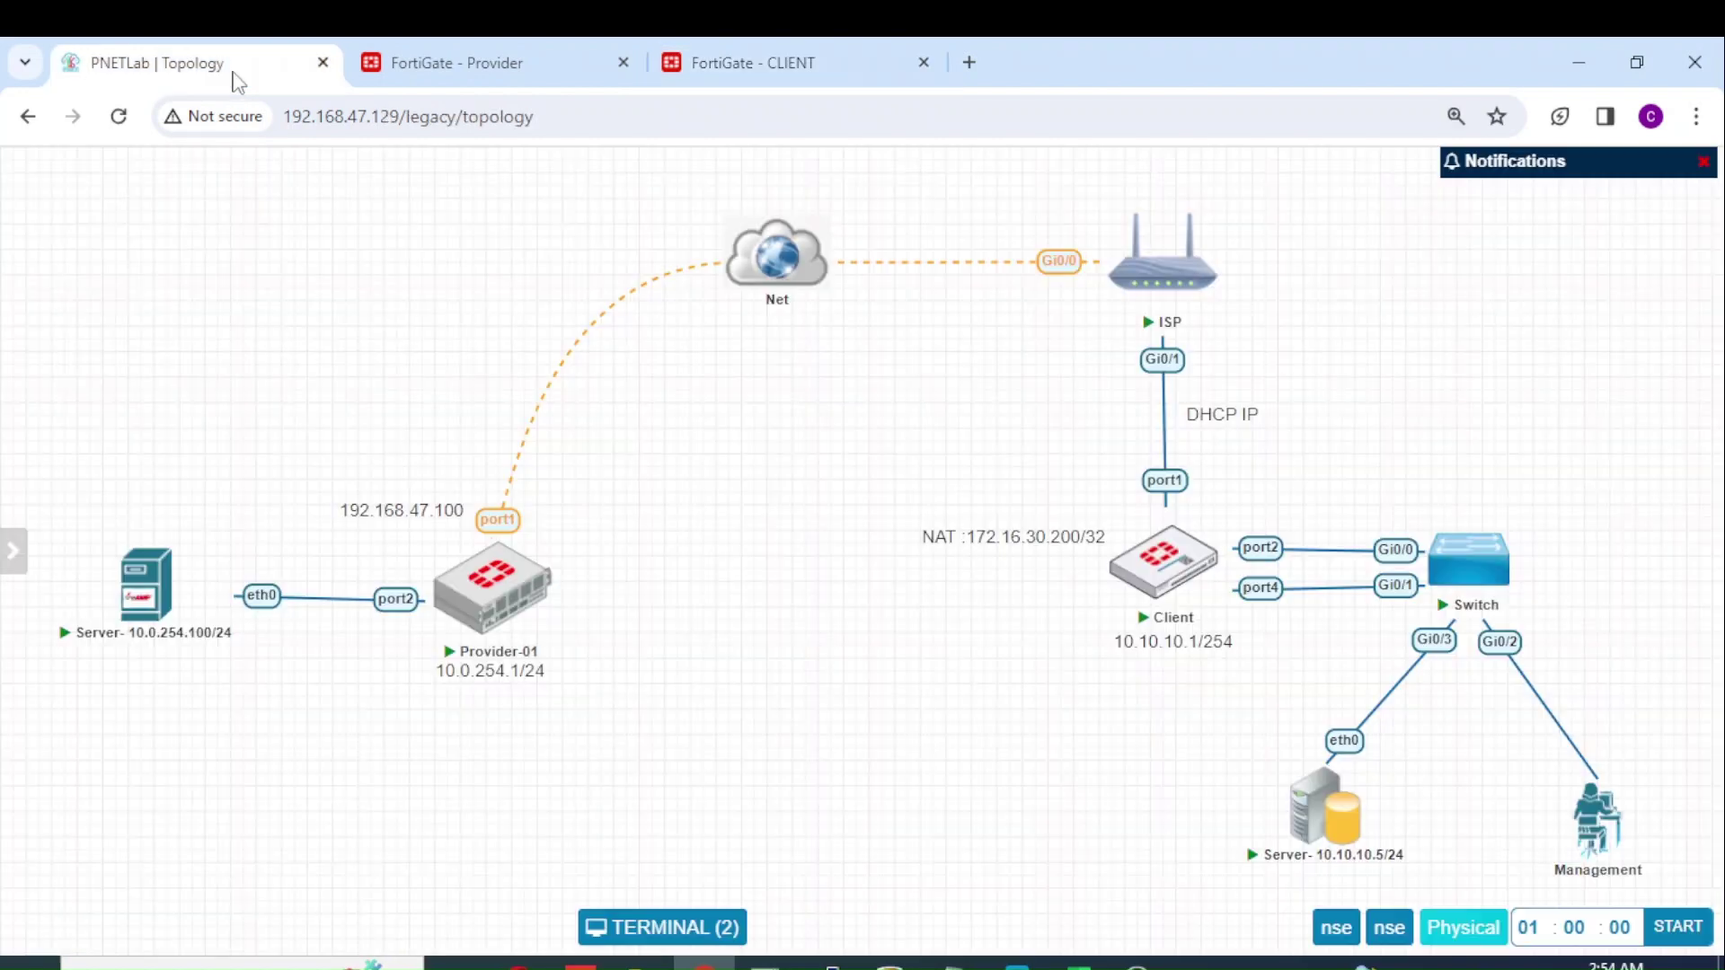
mouse_move(523, 604)
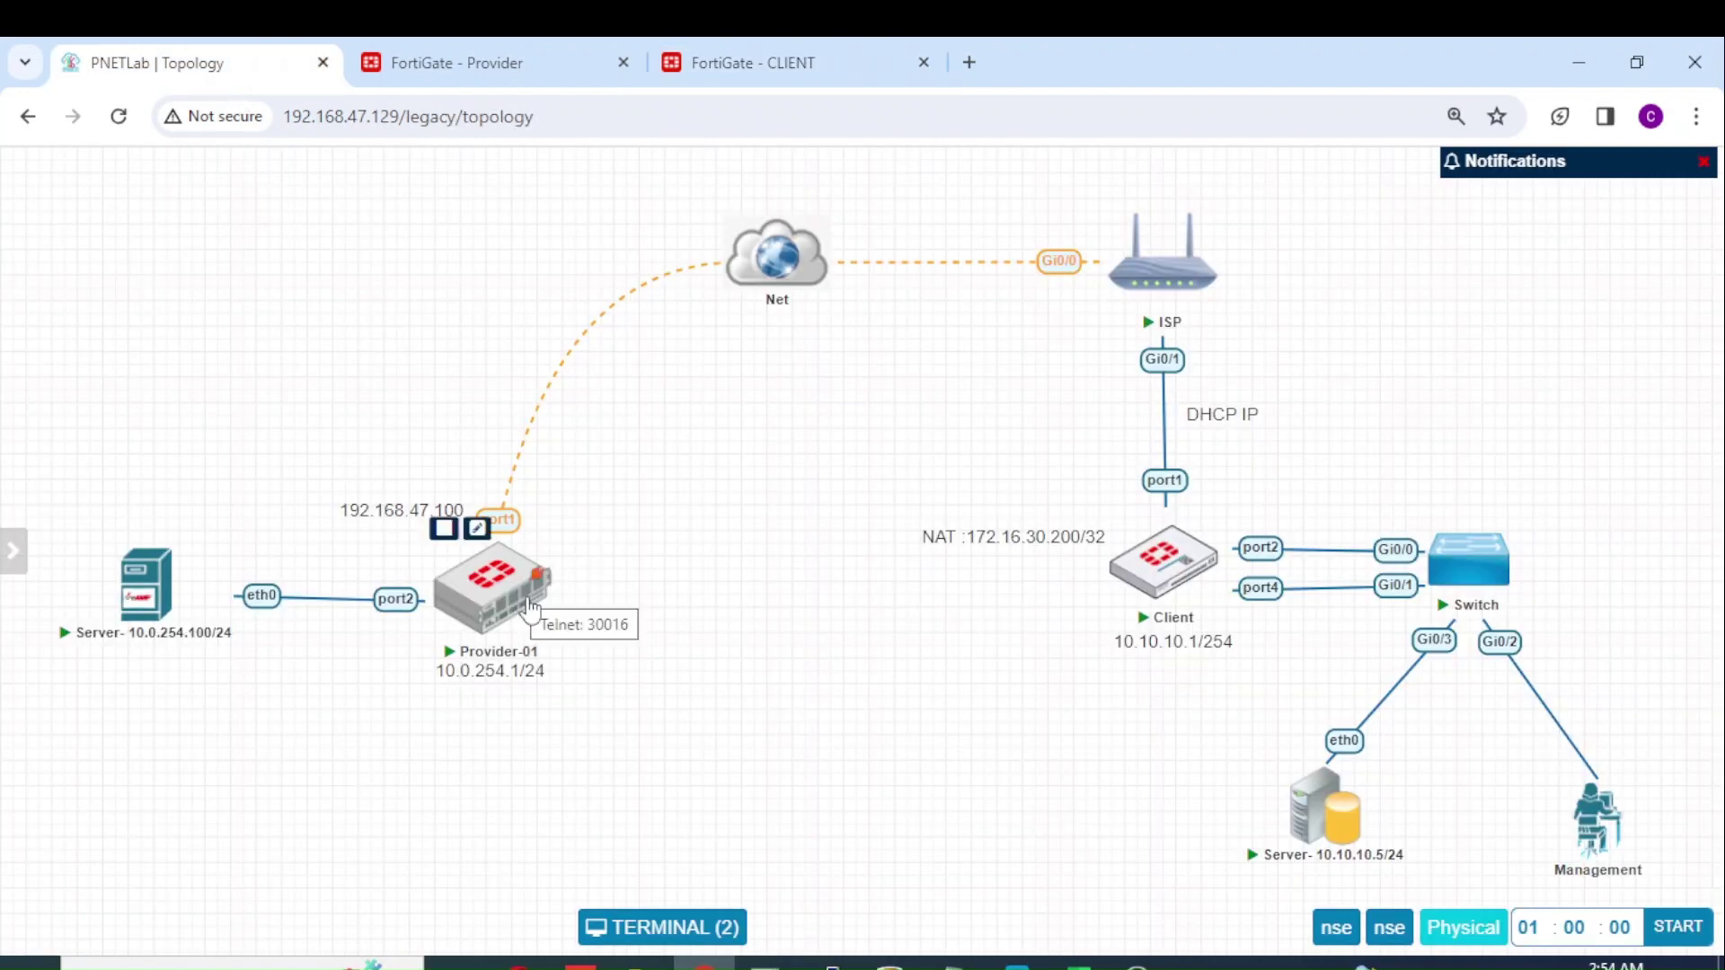
mouse_move(1321, 833)
mouse_move(488, 627)
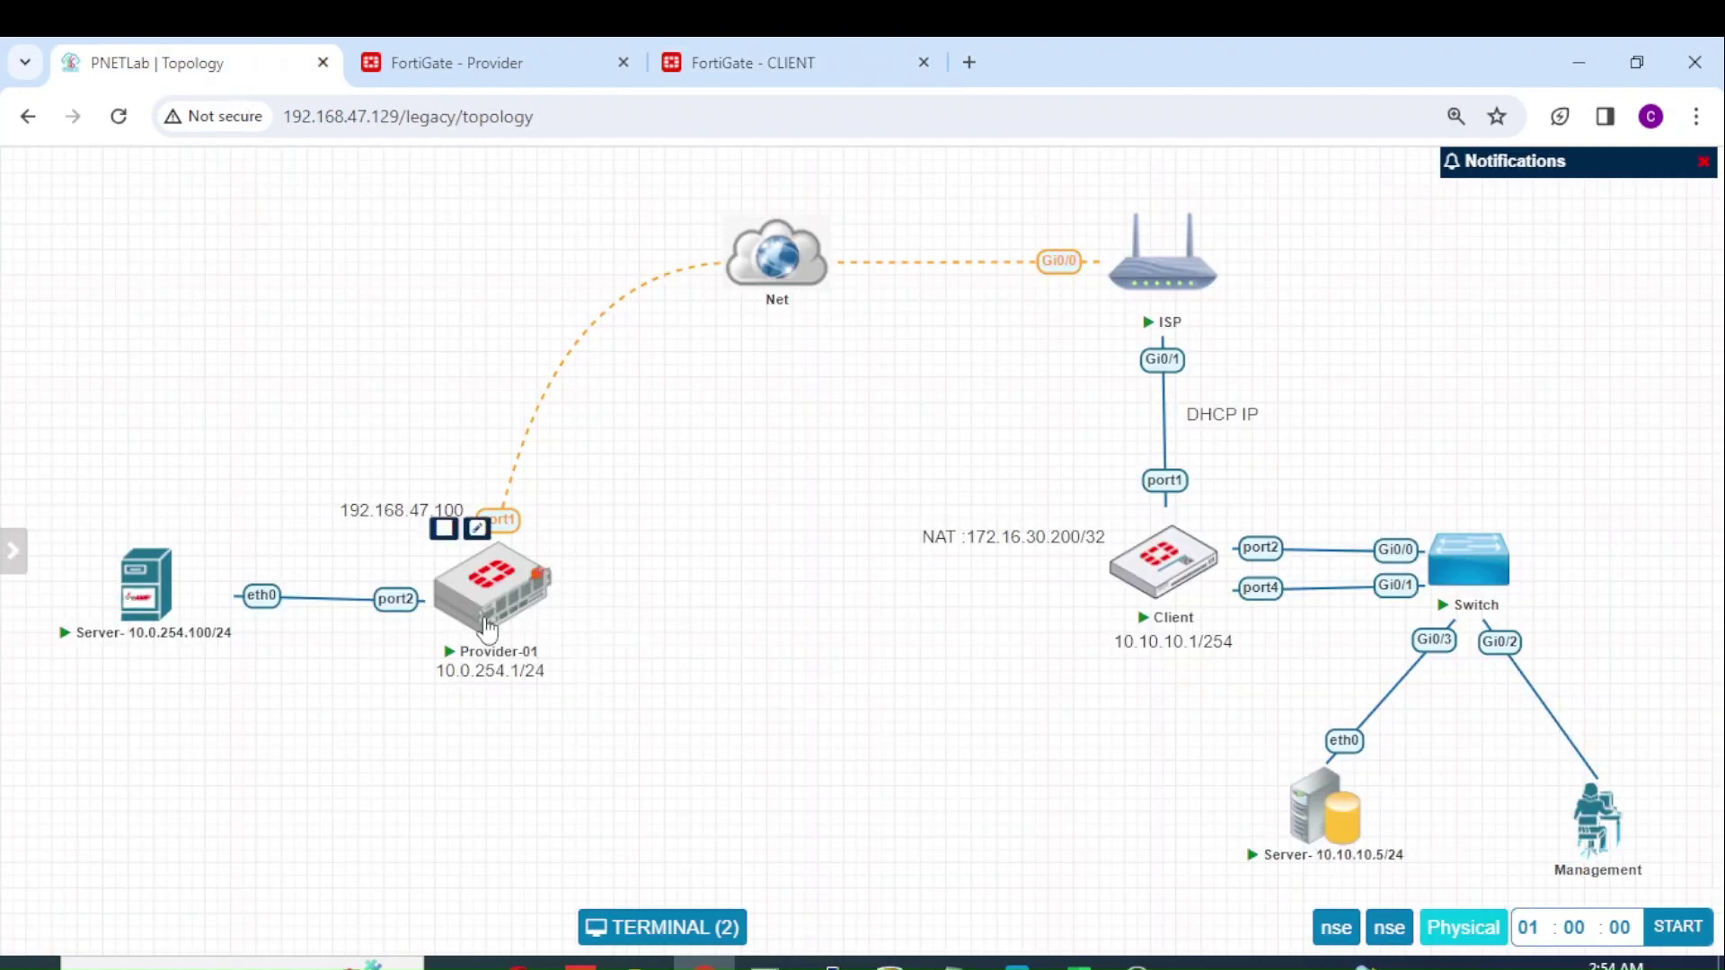
mouse_move(147, 615)
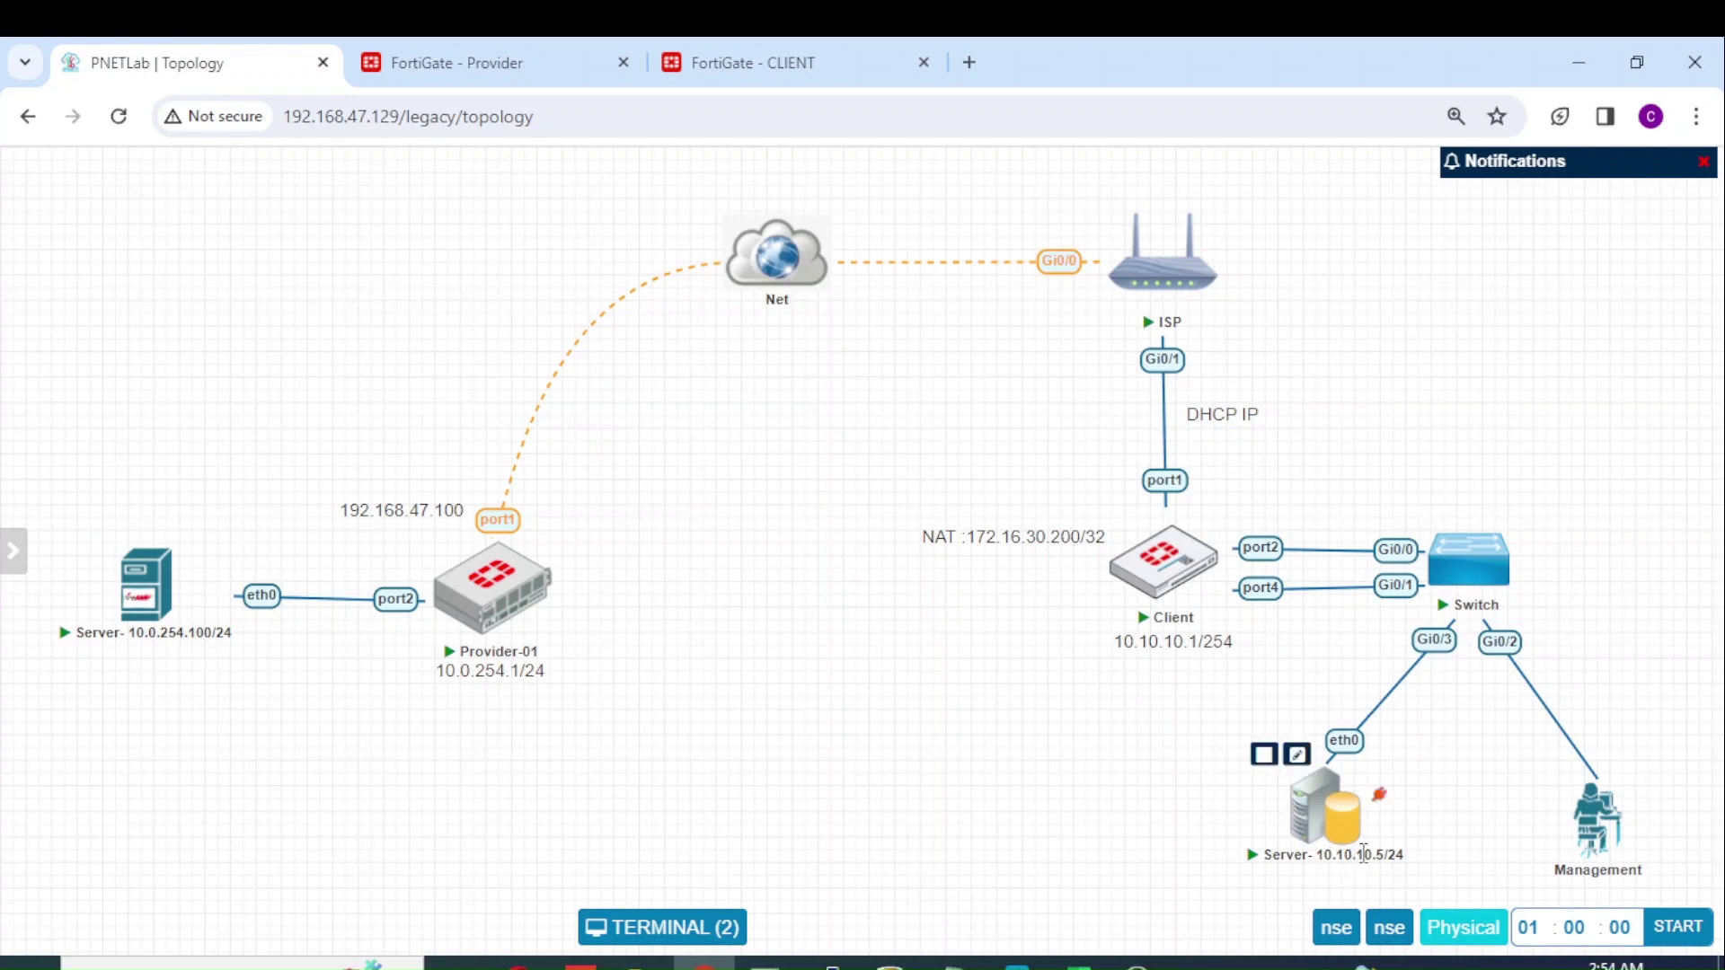
Step: Create virtual IP DNAT-client mapping external 172.16.30.200 to internal 10.10.10.5
click(774, 62)
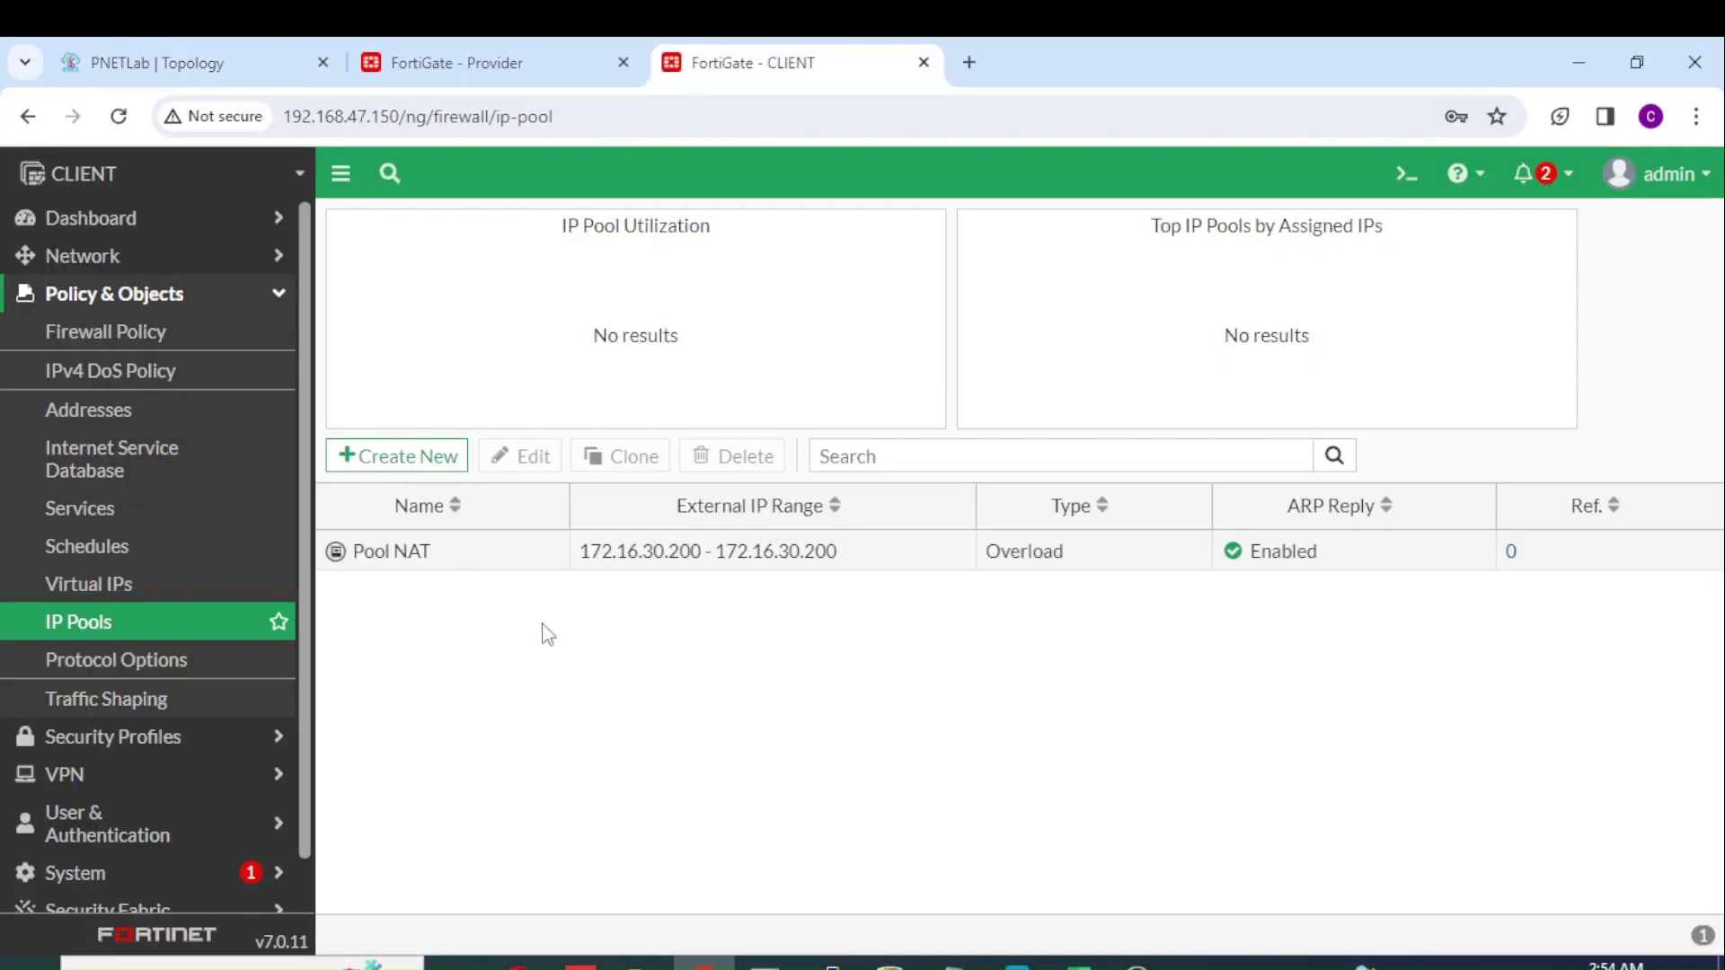
click(135, 589)
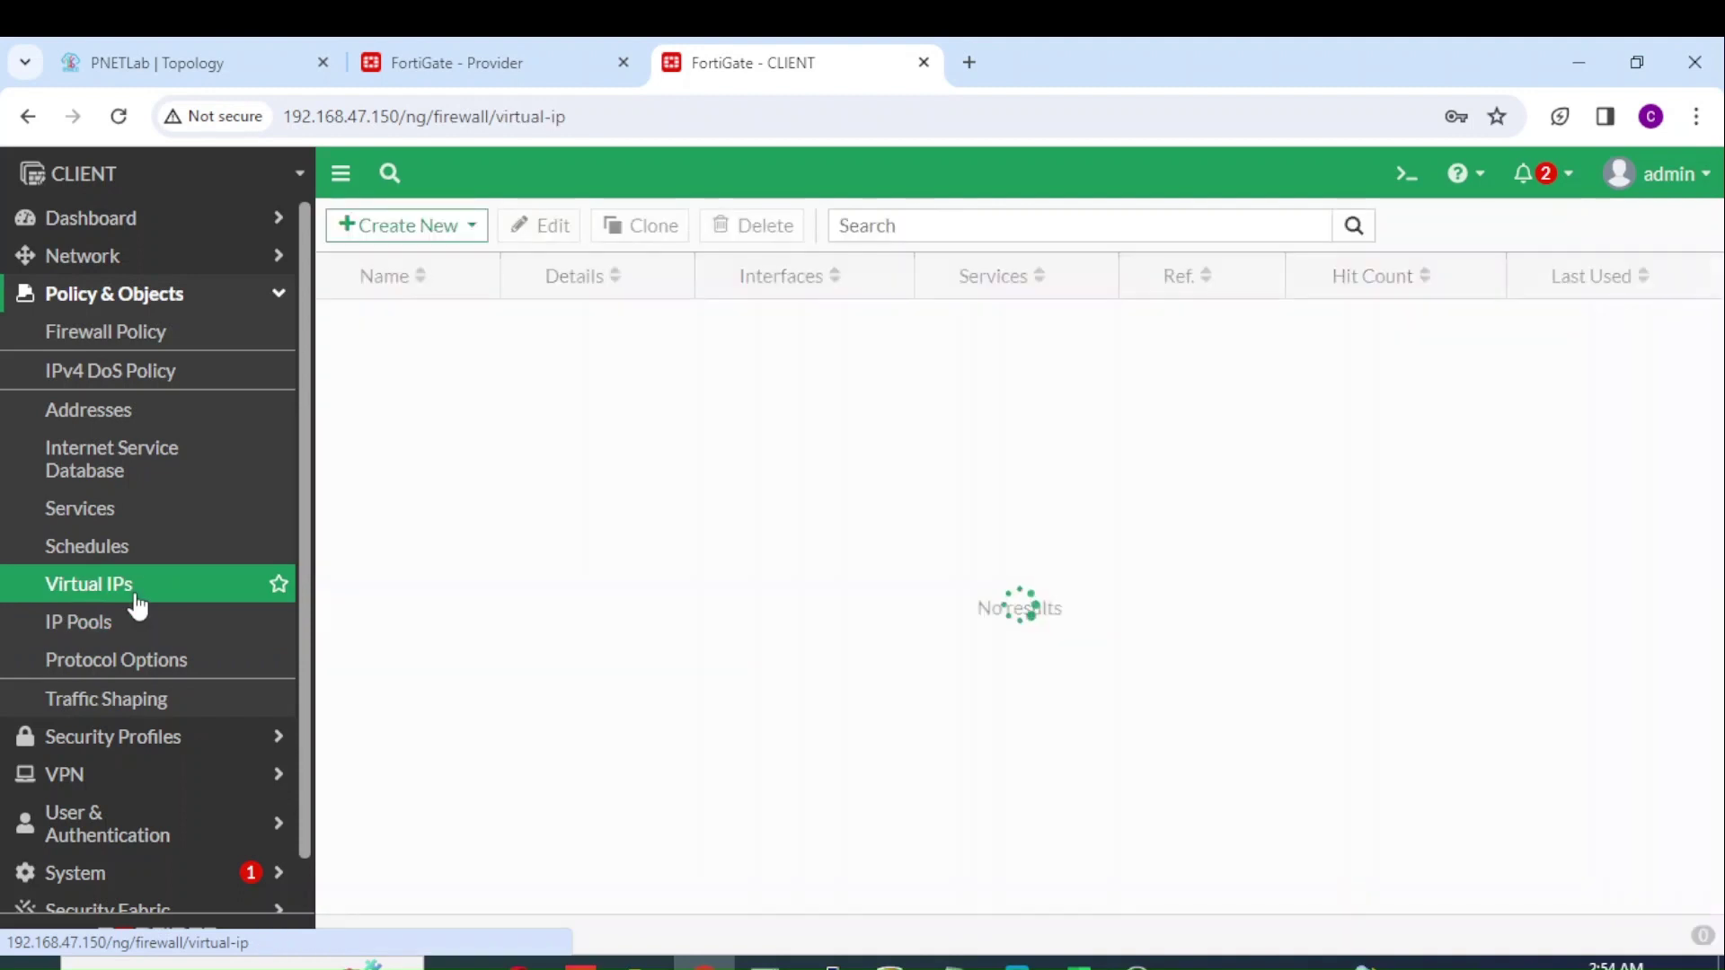
click(451, 248)
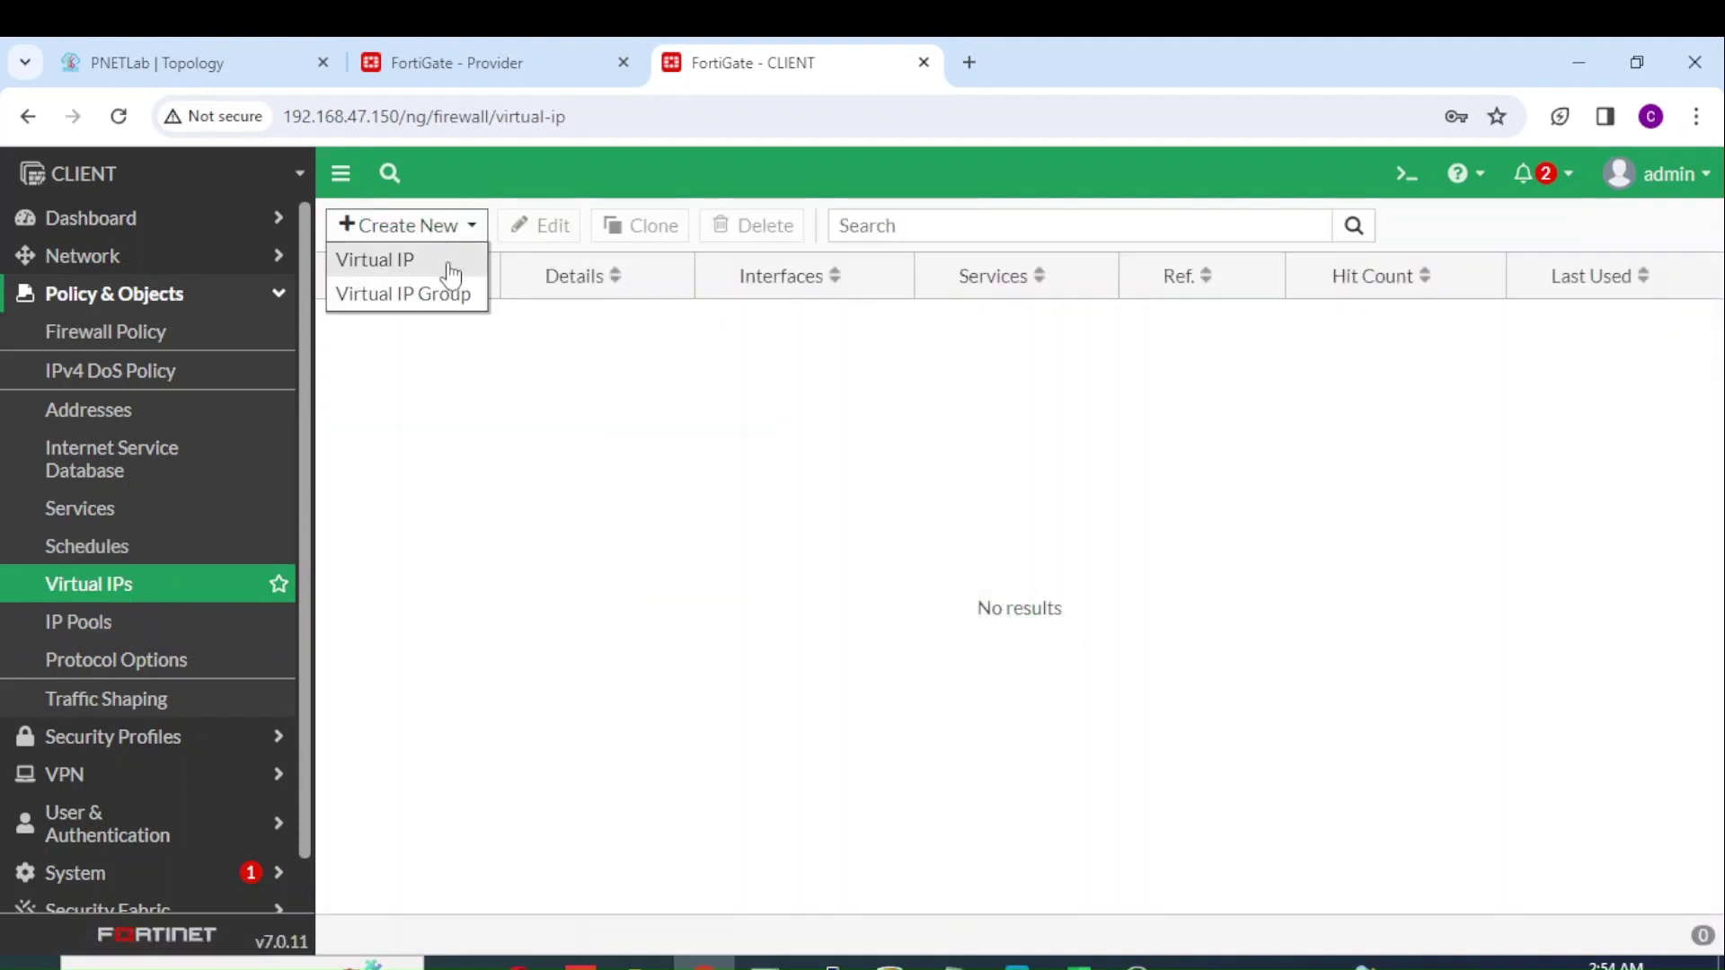
click(450, 268)
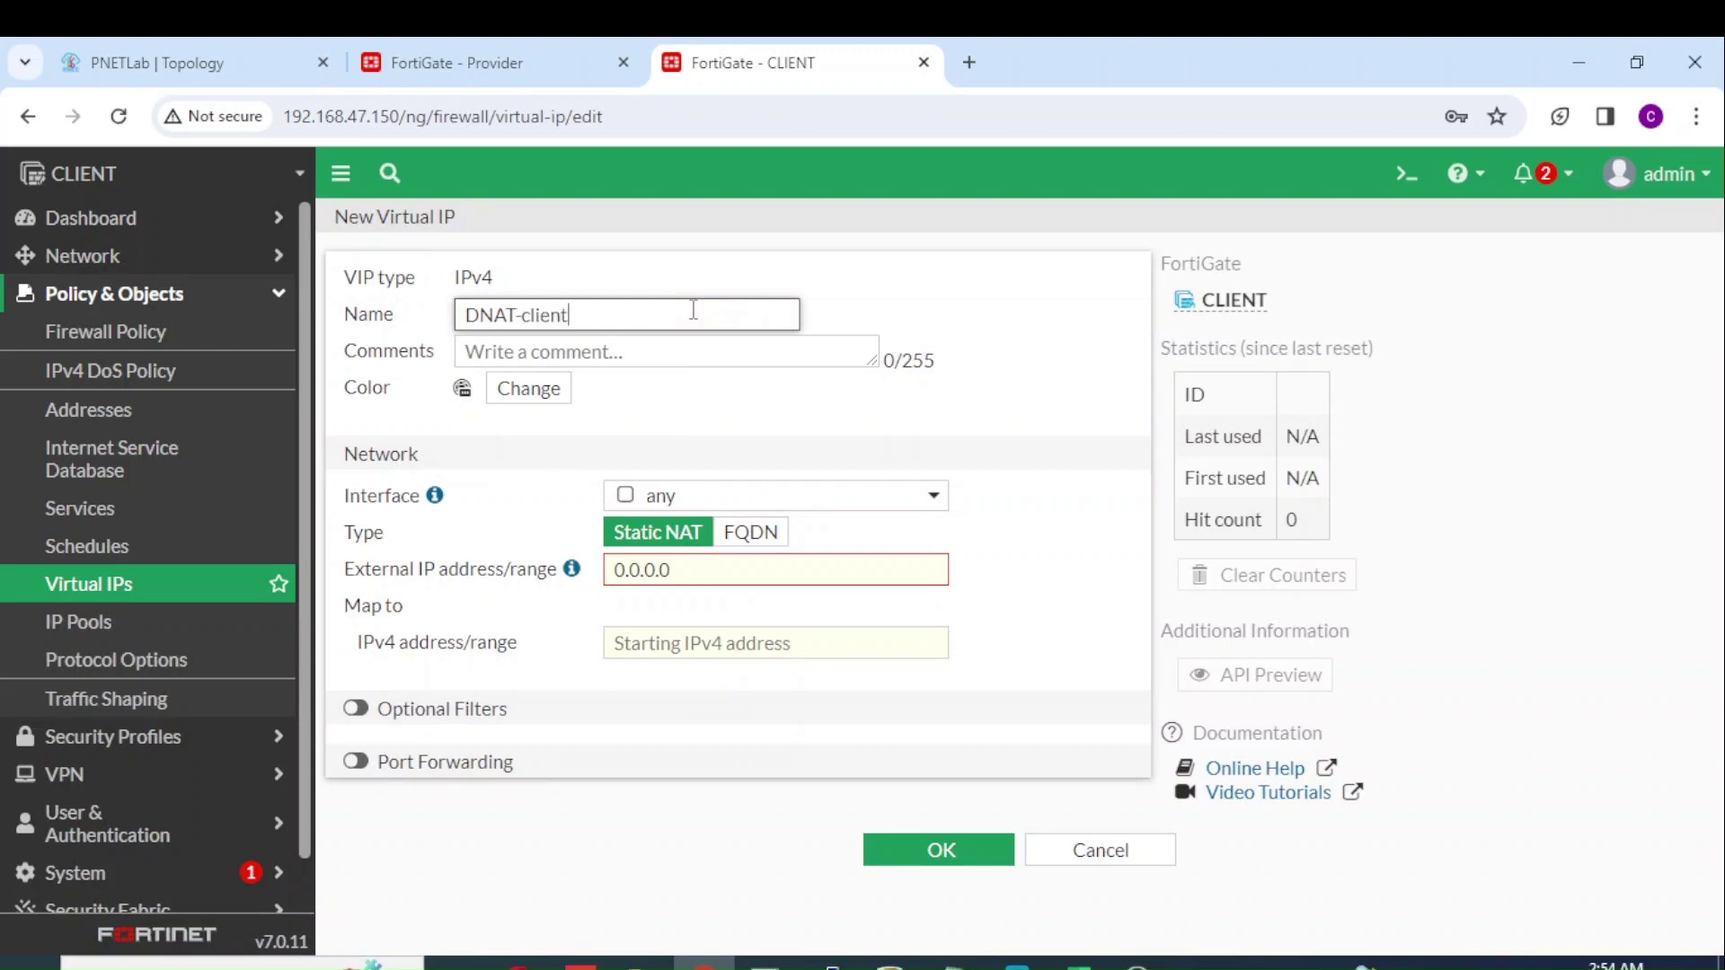
click(710, 573)
text(172.16)
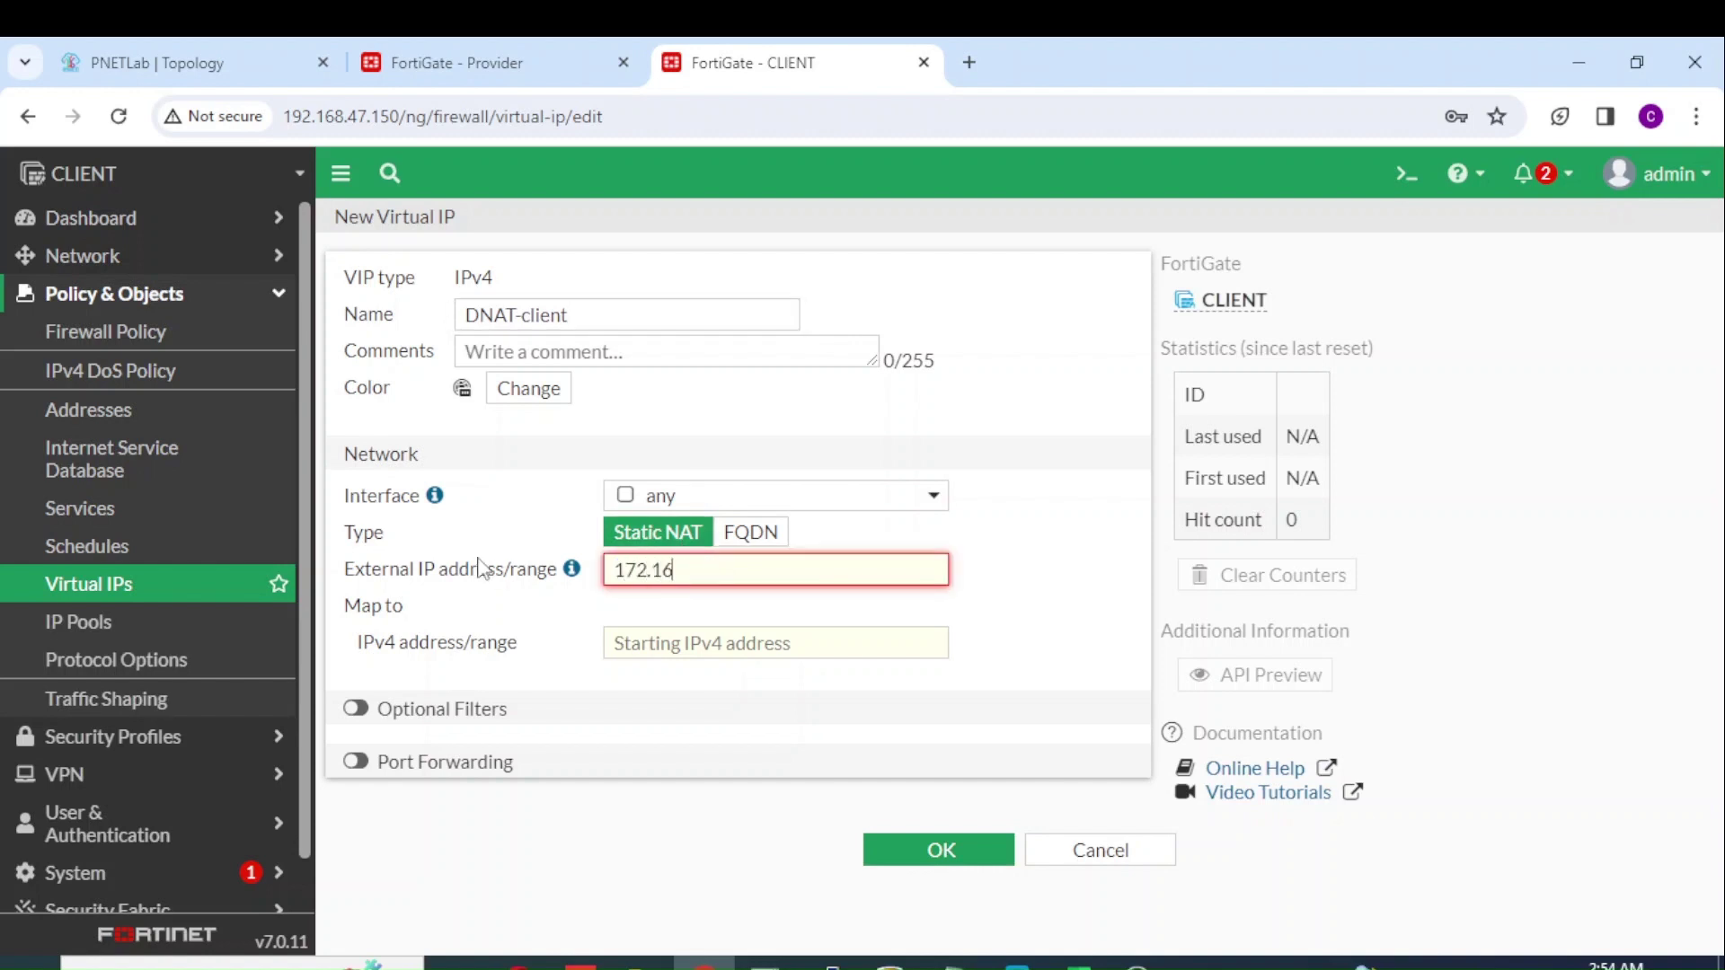
text(.30.20)
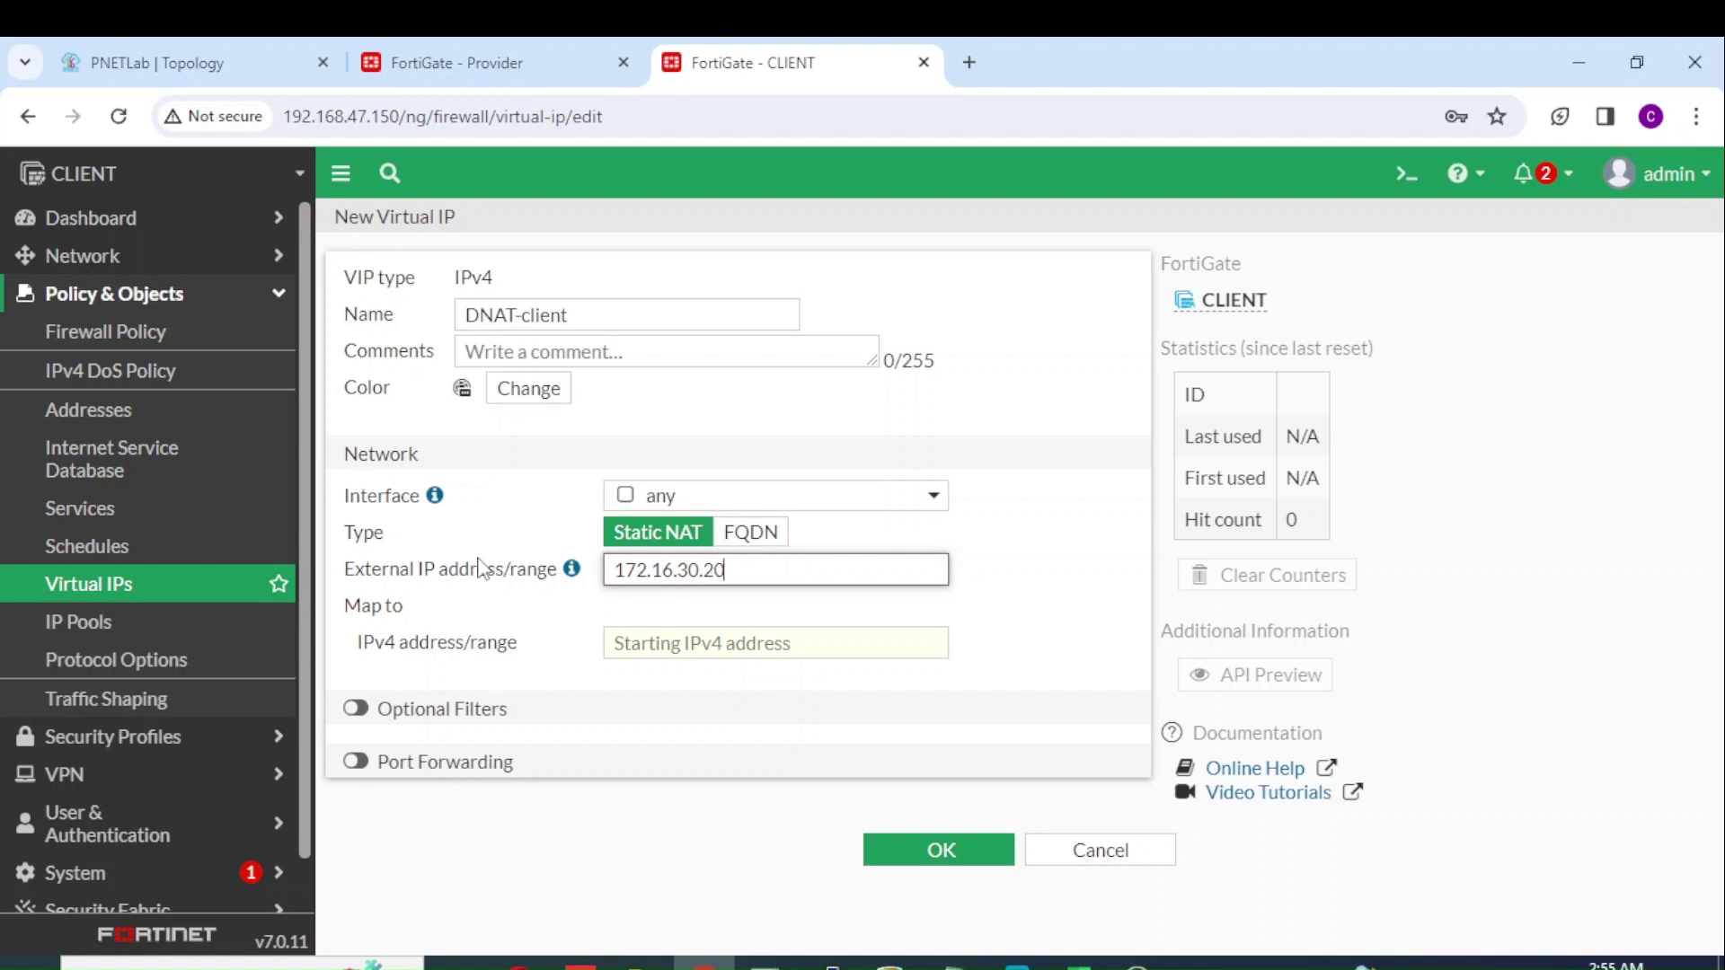
text(0)
click(633, 641)
text(10.10.10.5)
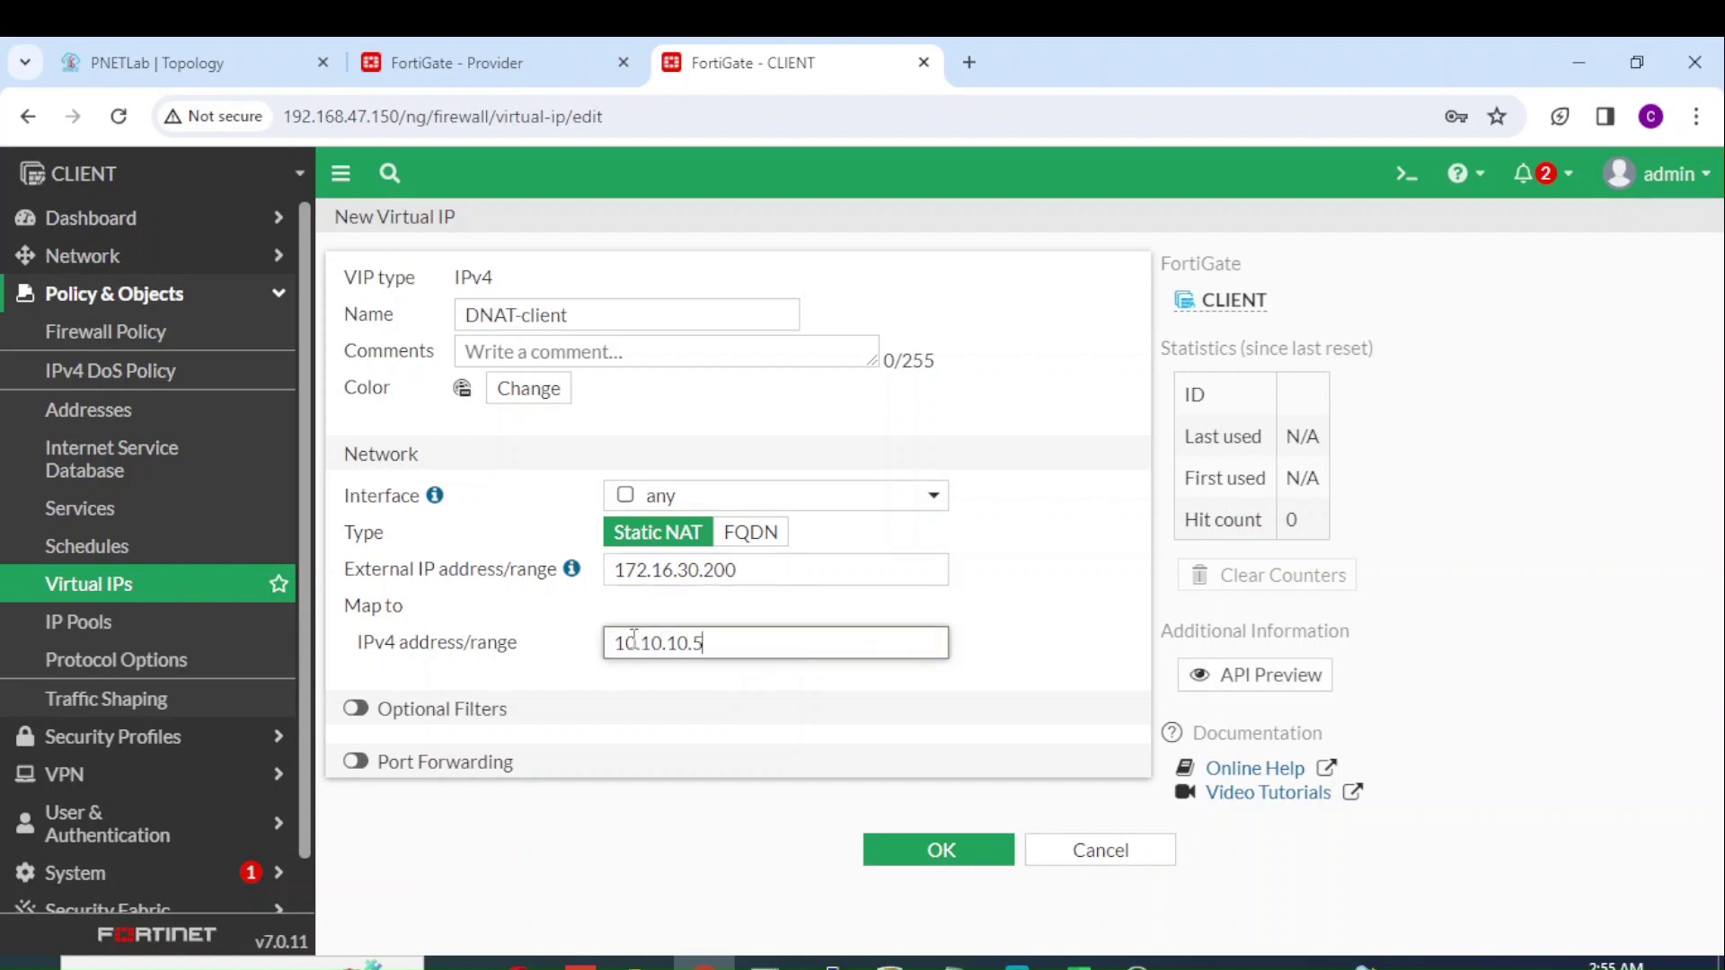
click(928, 852)
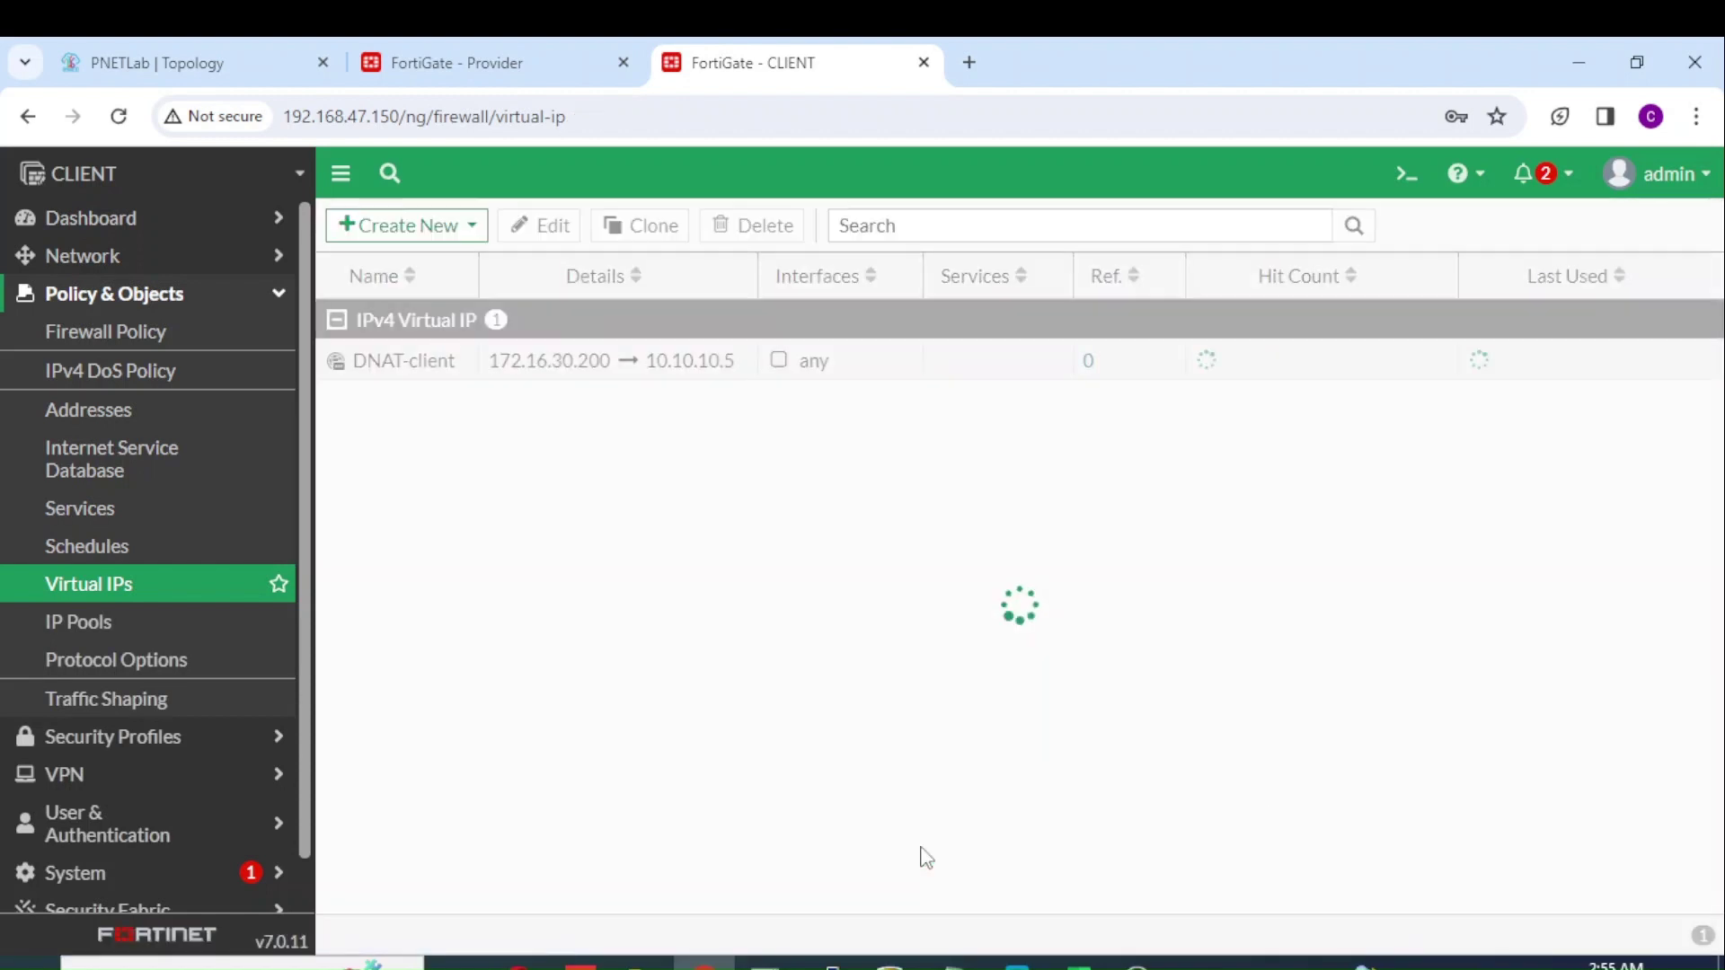
Step: Start a To Provider policy from Inside (port2) to the IPsec Provider interface
click(199, 333)
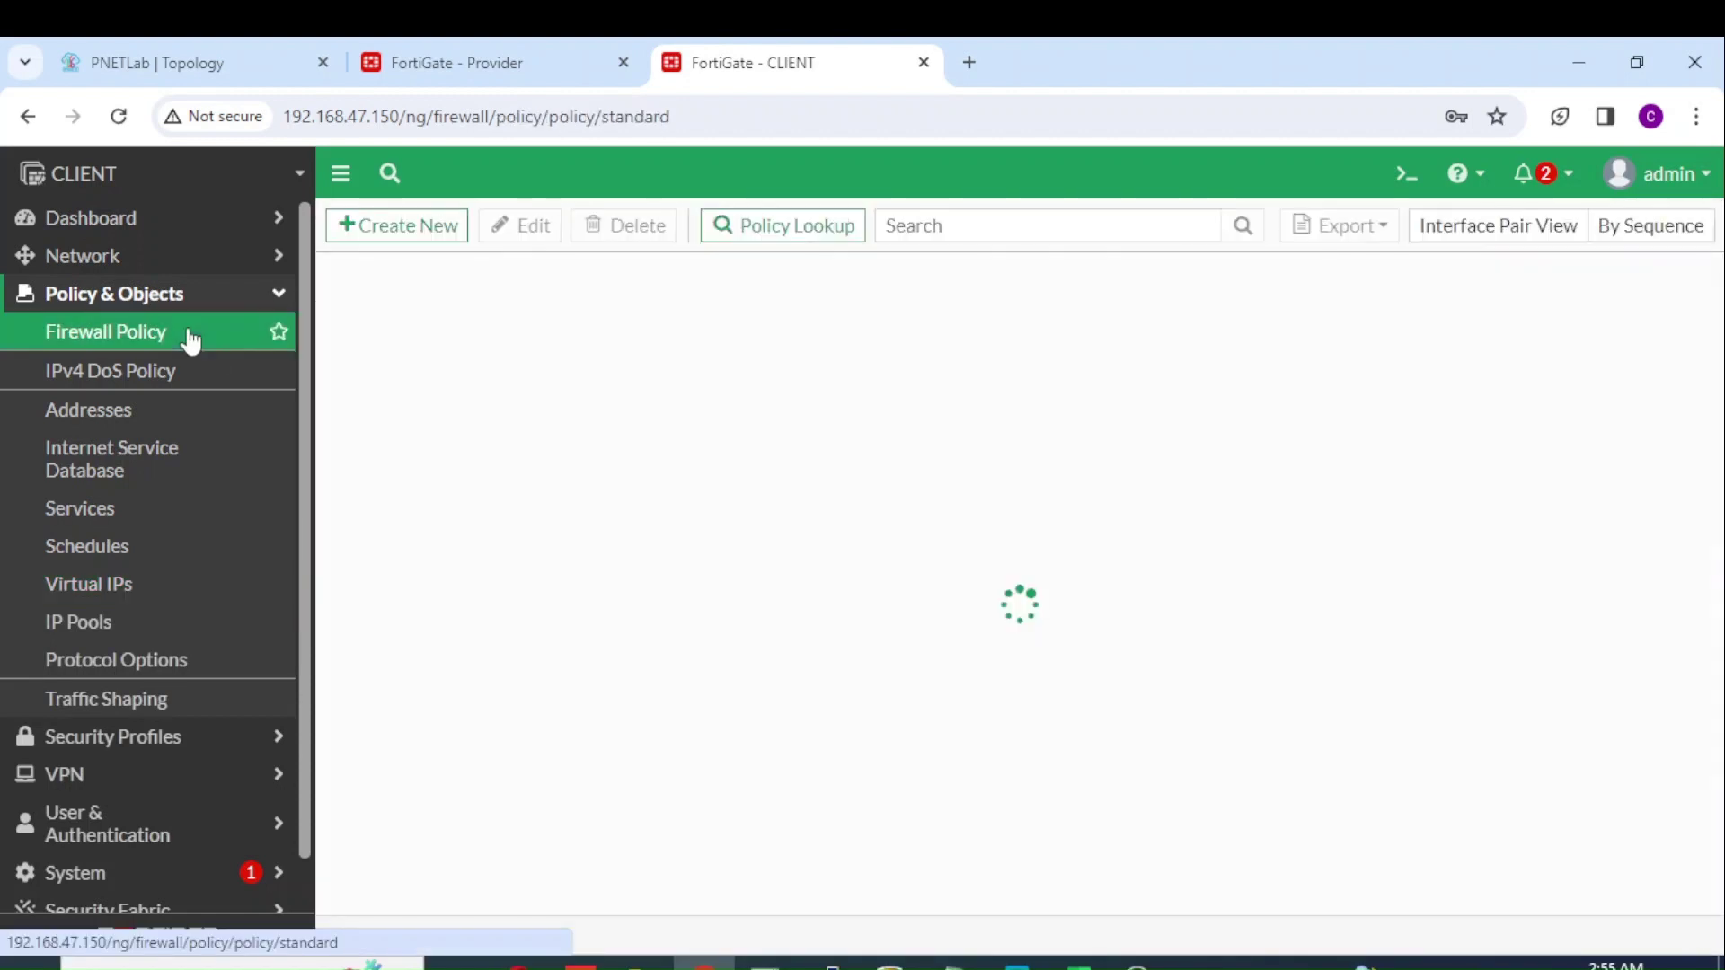
click(433, 226)
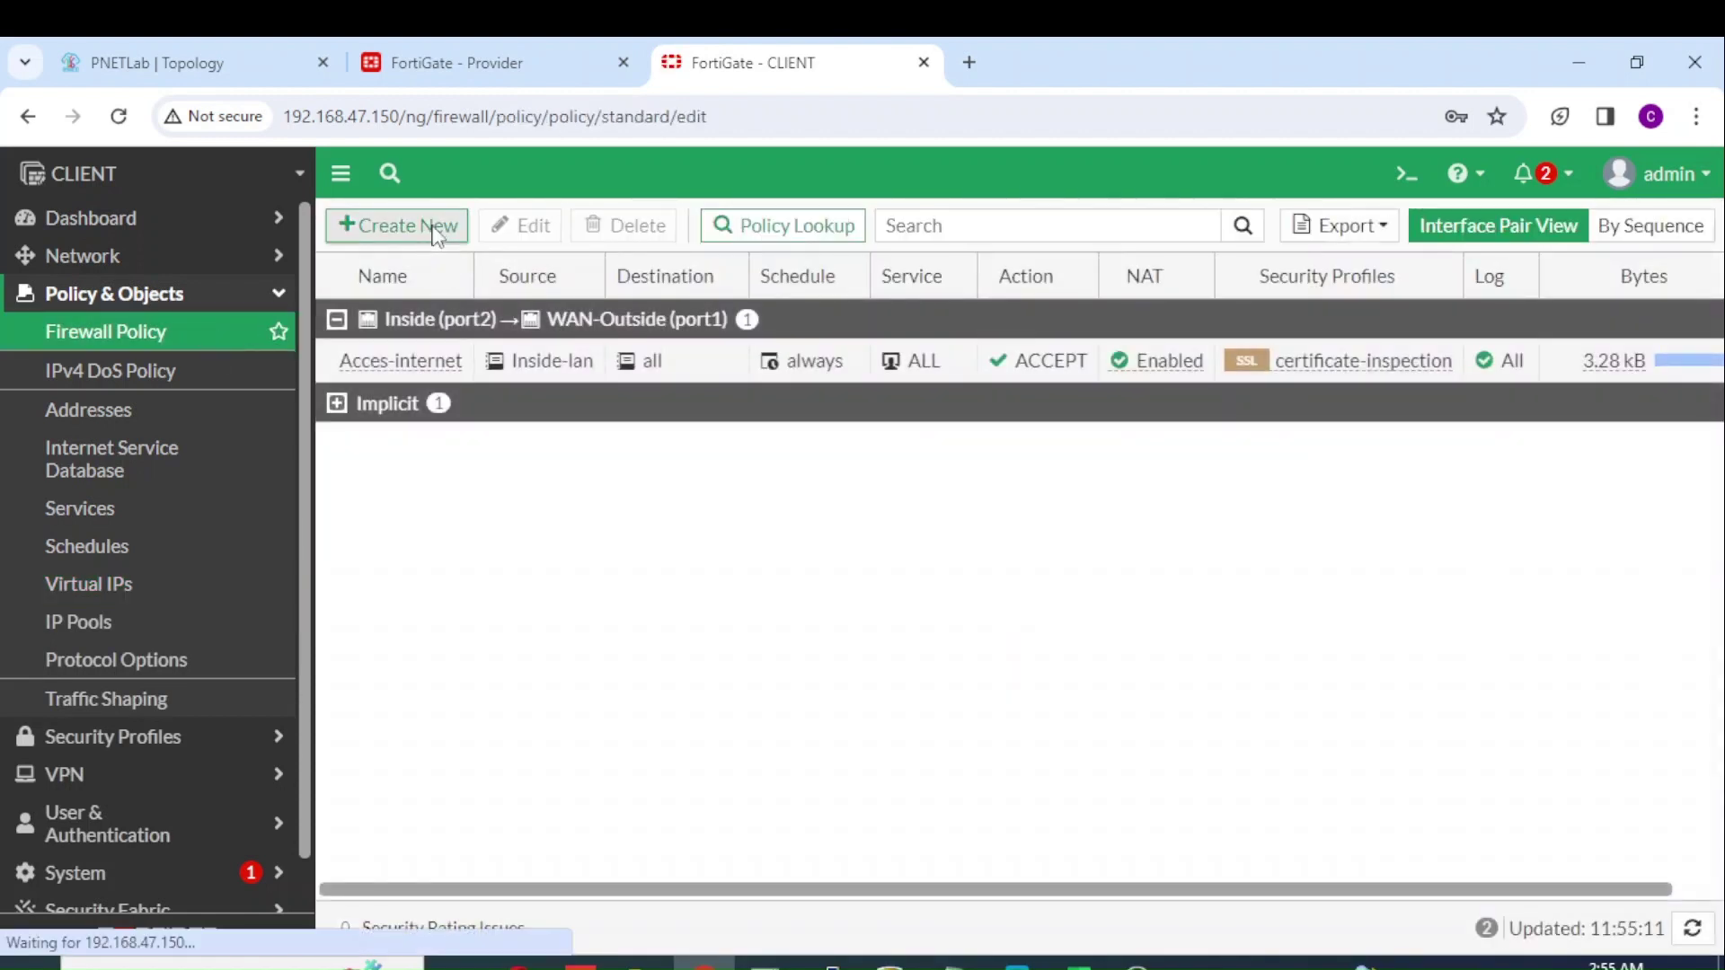
click(576, 299)
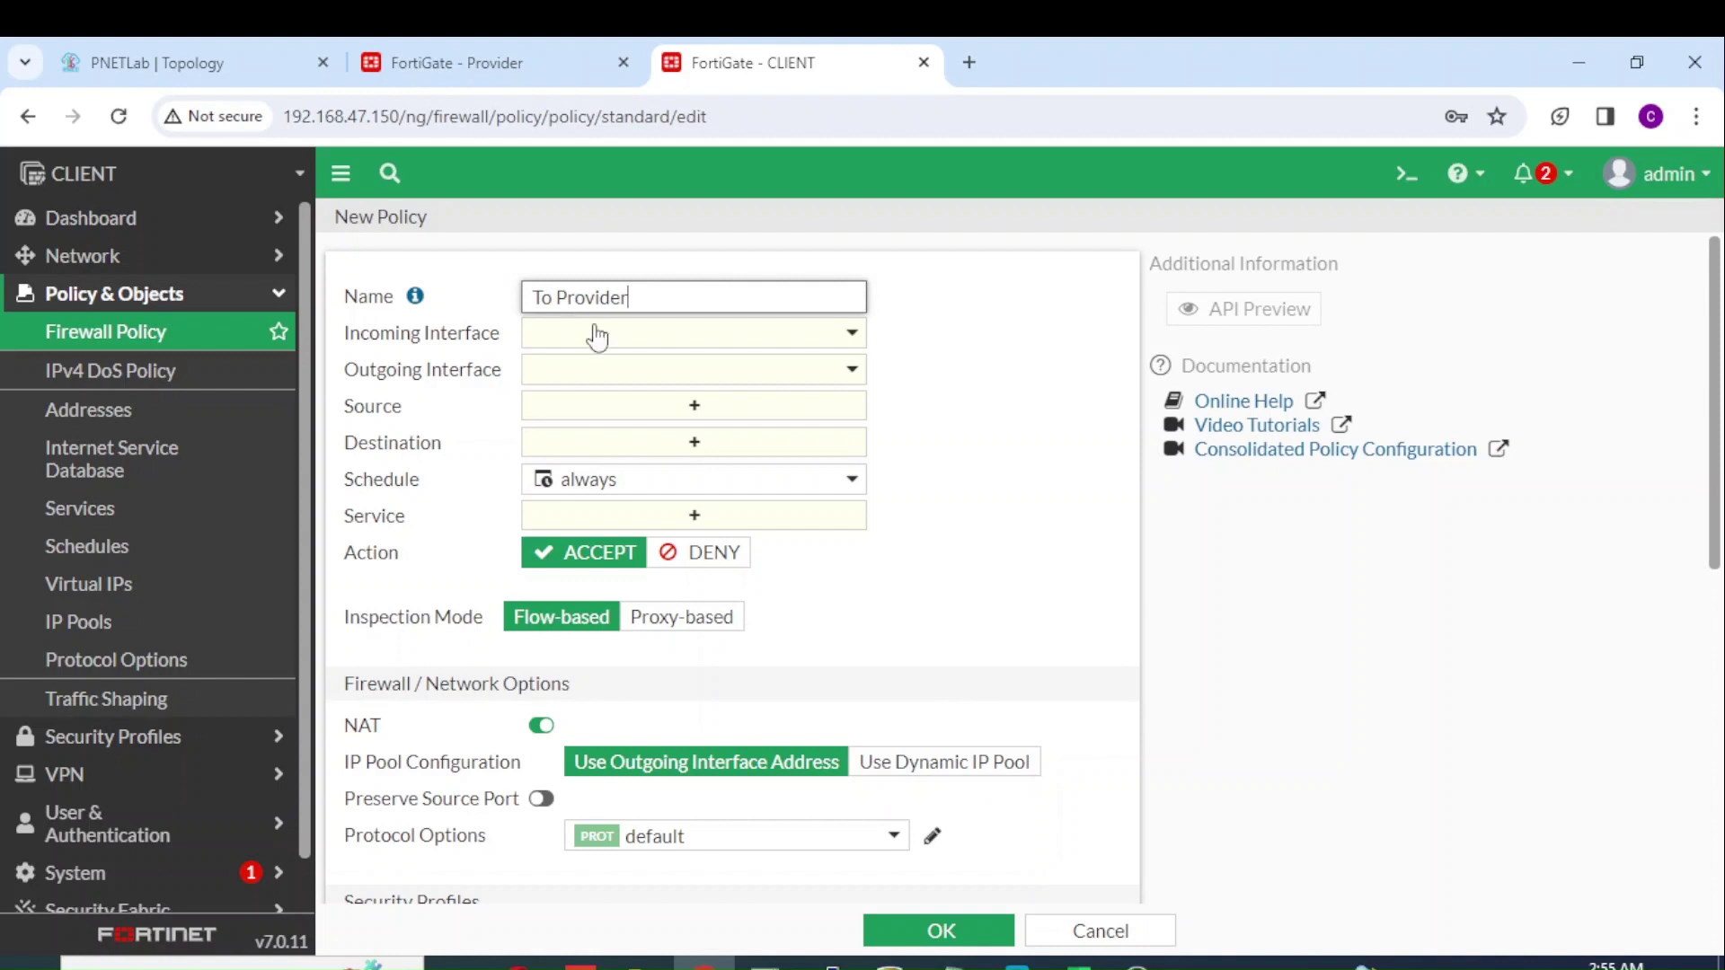
click(654, 339)
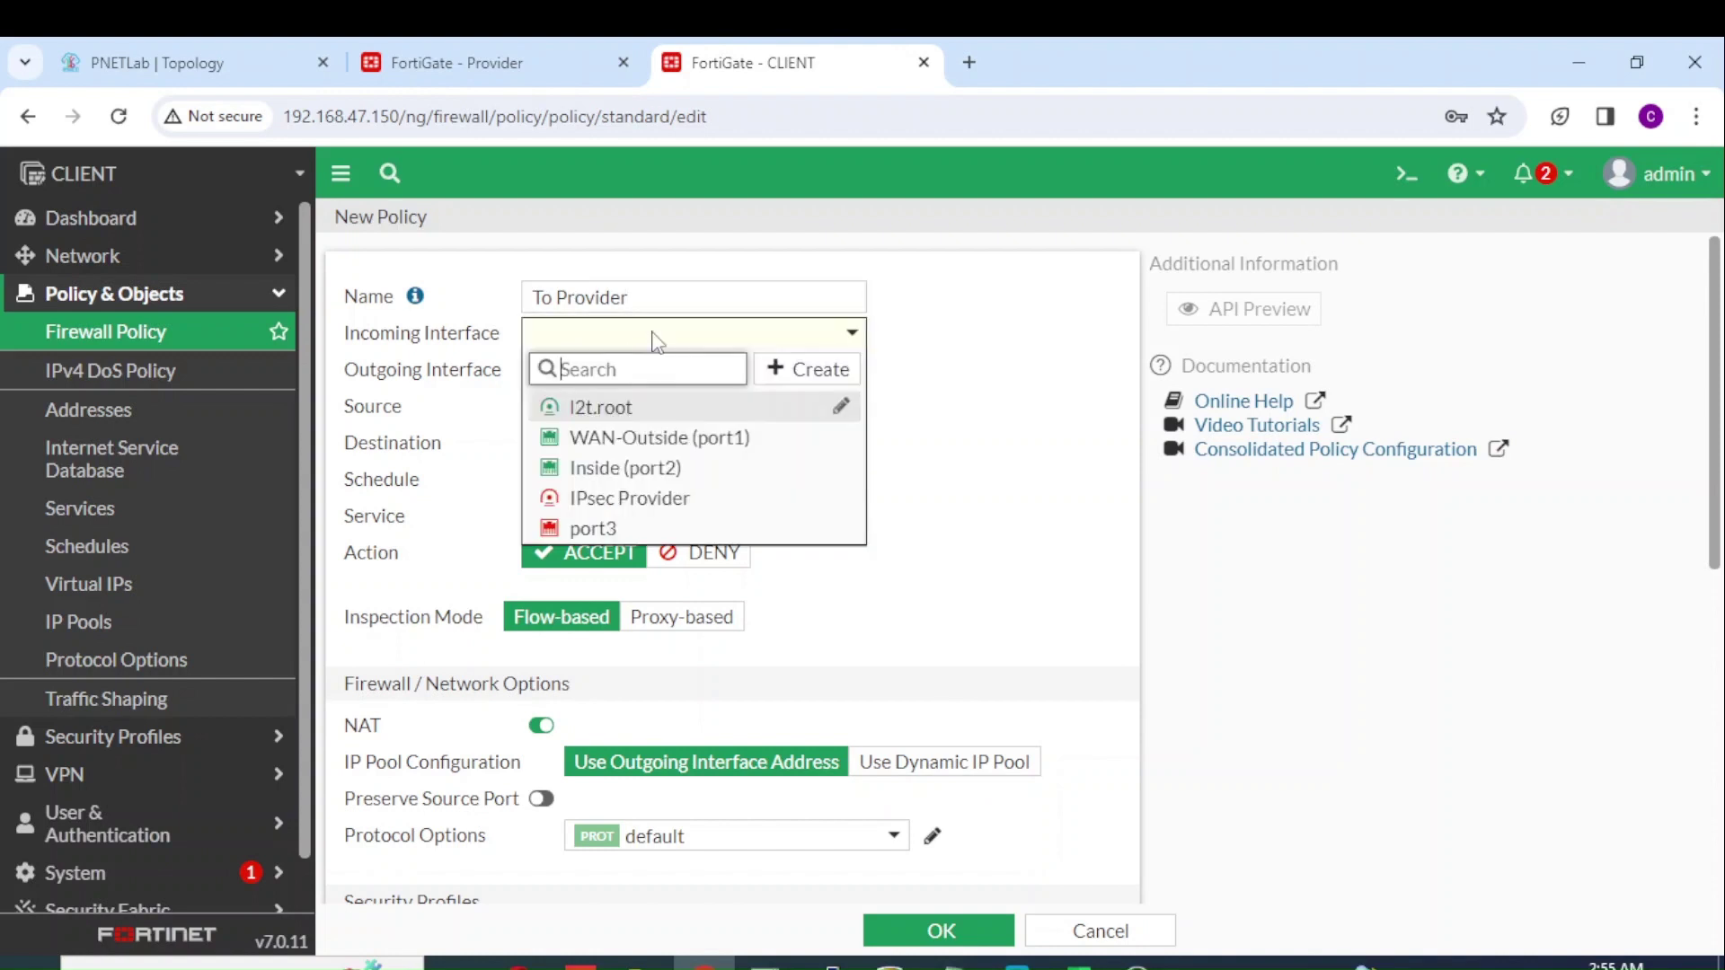
click(633, 468)
click(708, 382)
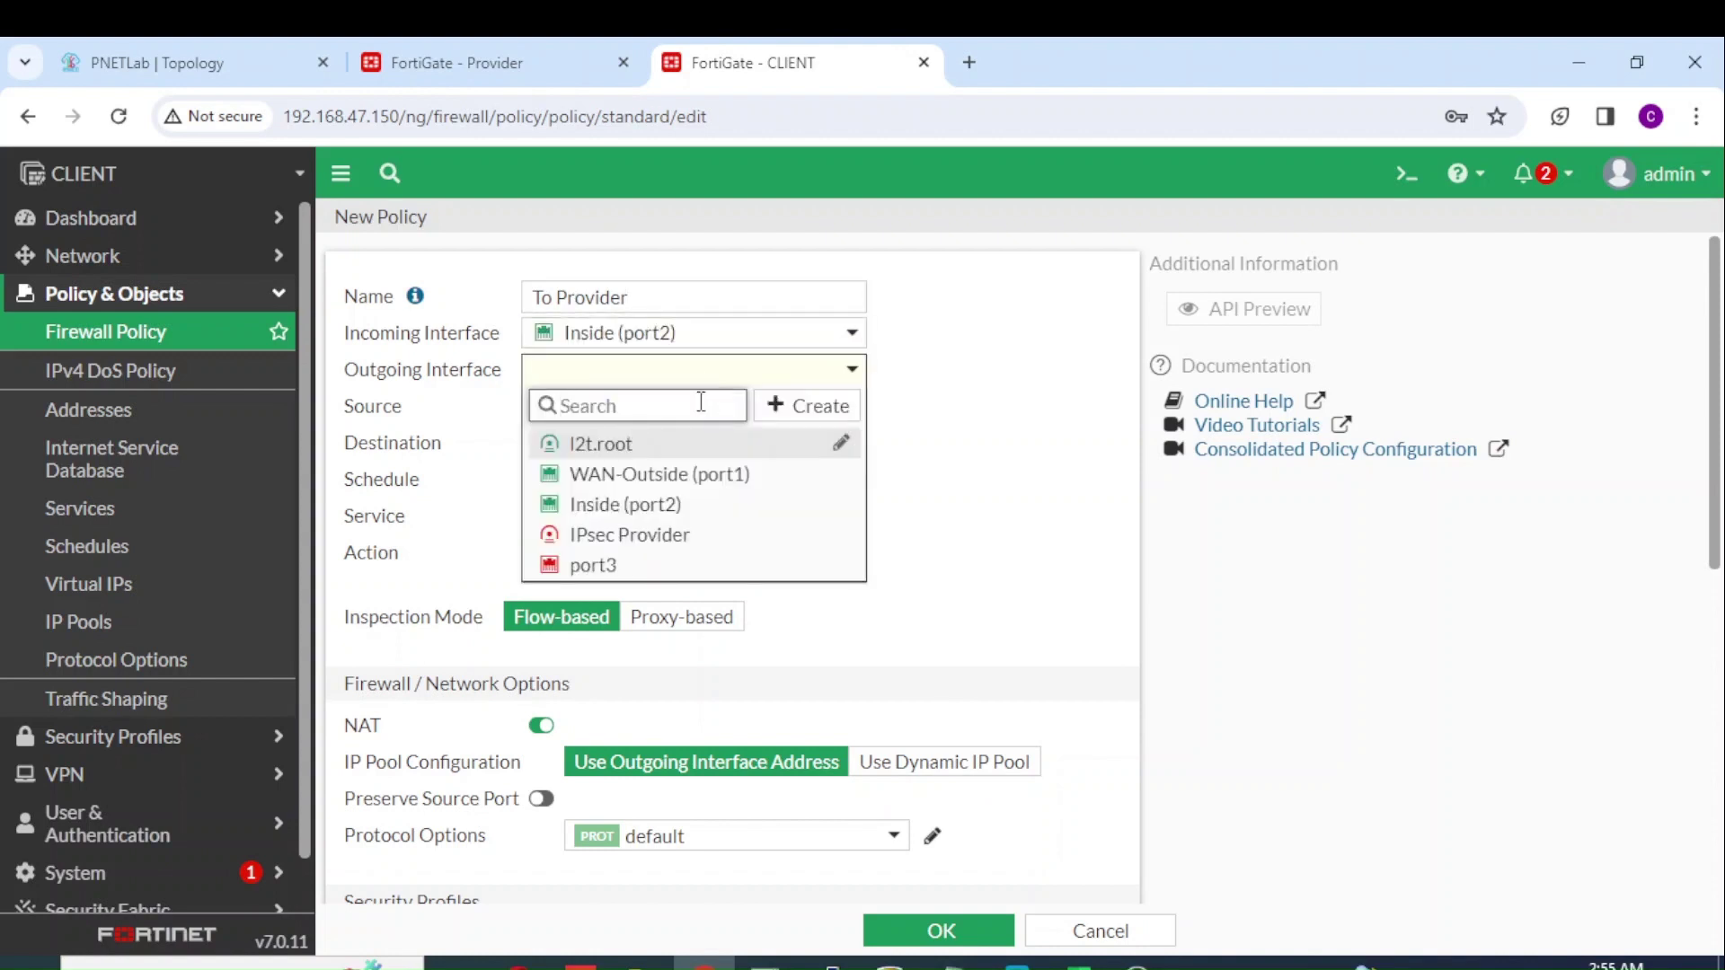
click(665, 535)
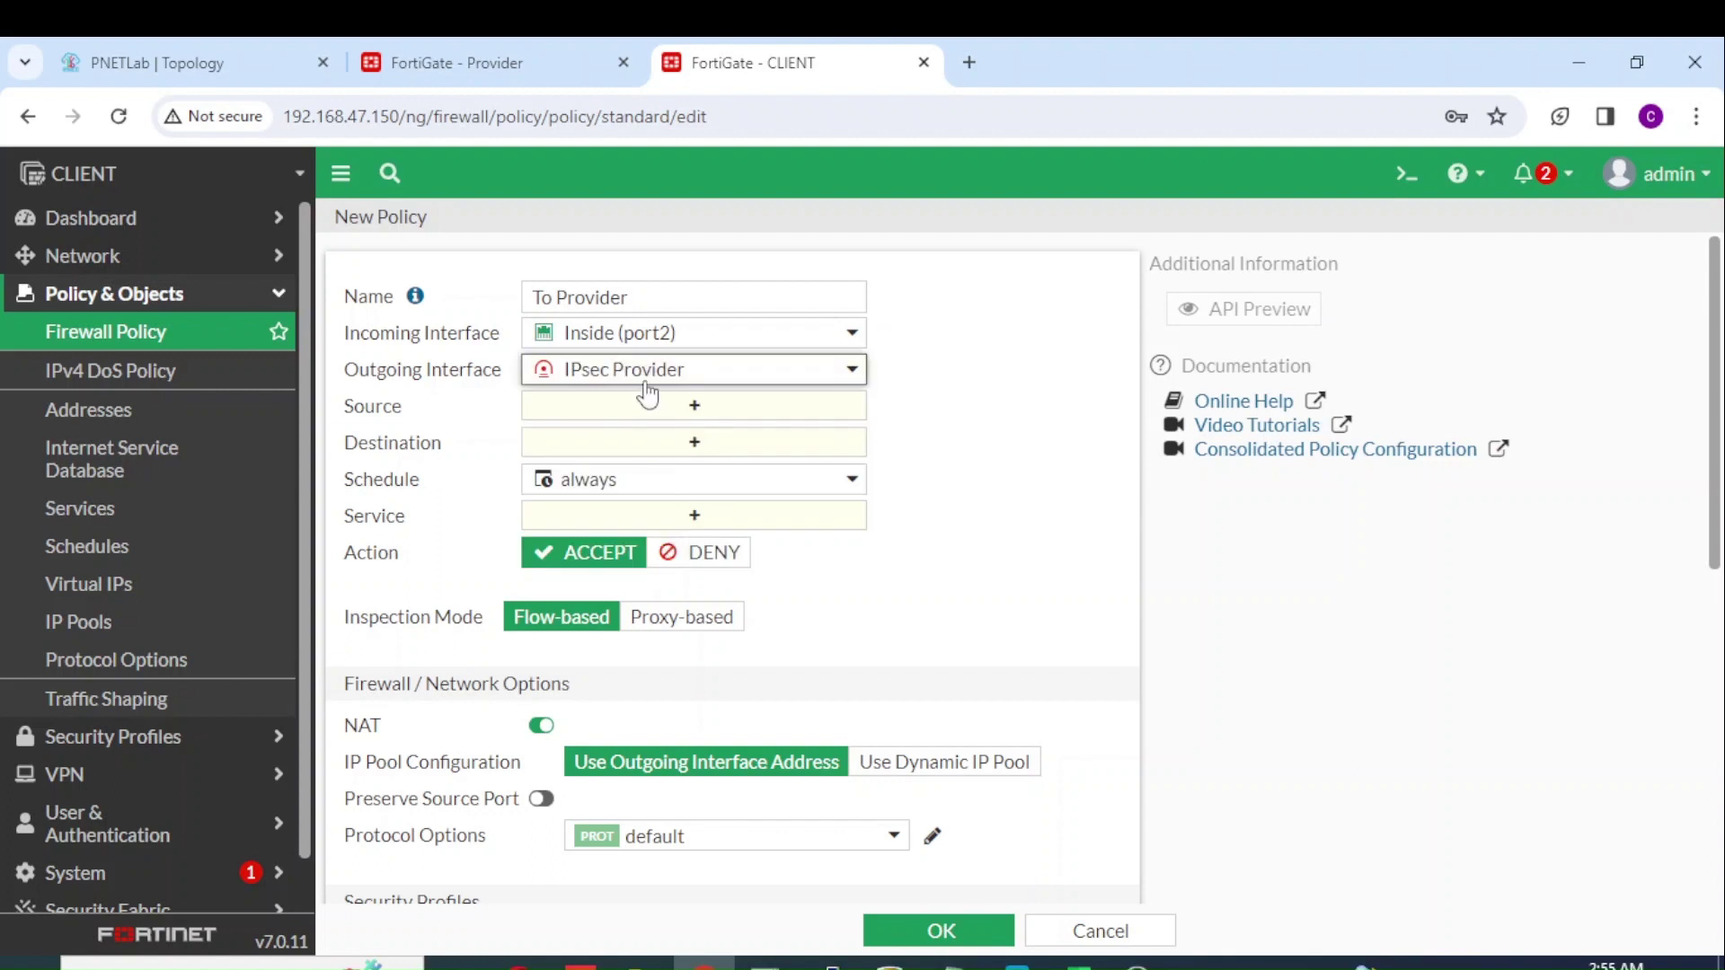
Step: Set source Inside-lan, destination Remote-ipsec and service ALL for the policy
click(680, 413)
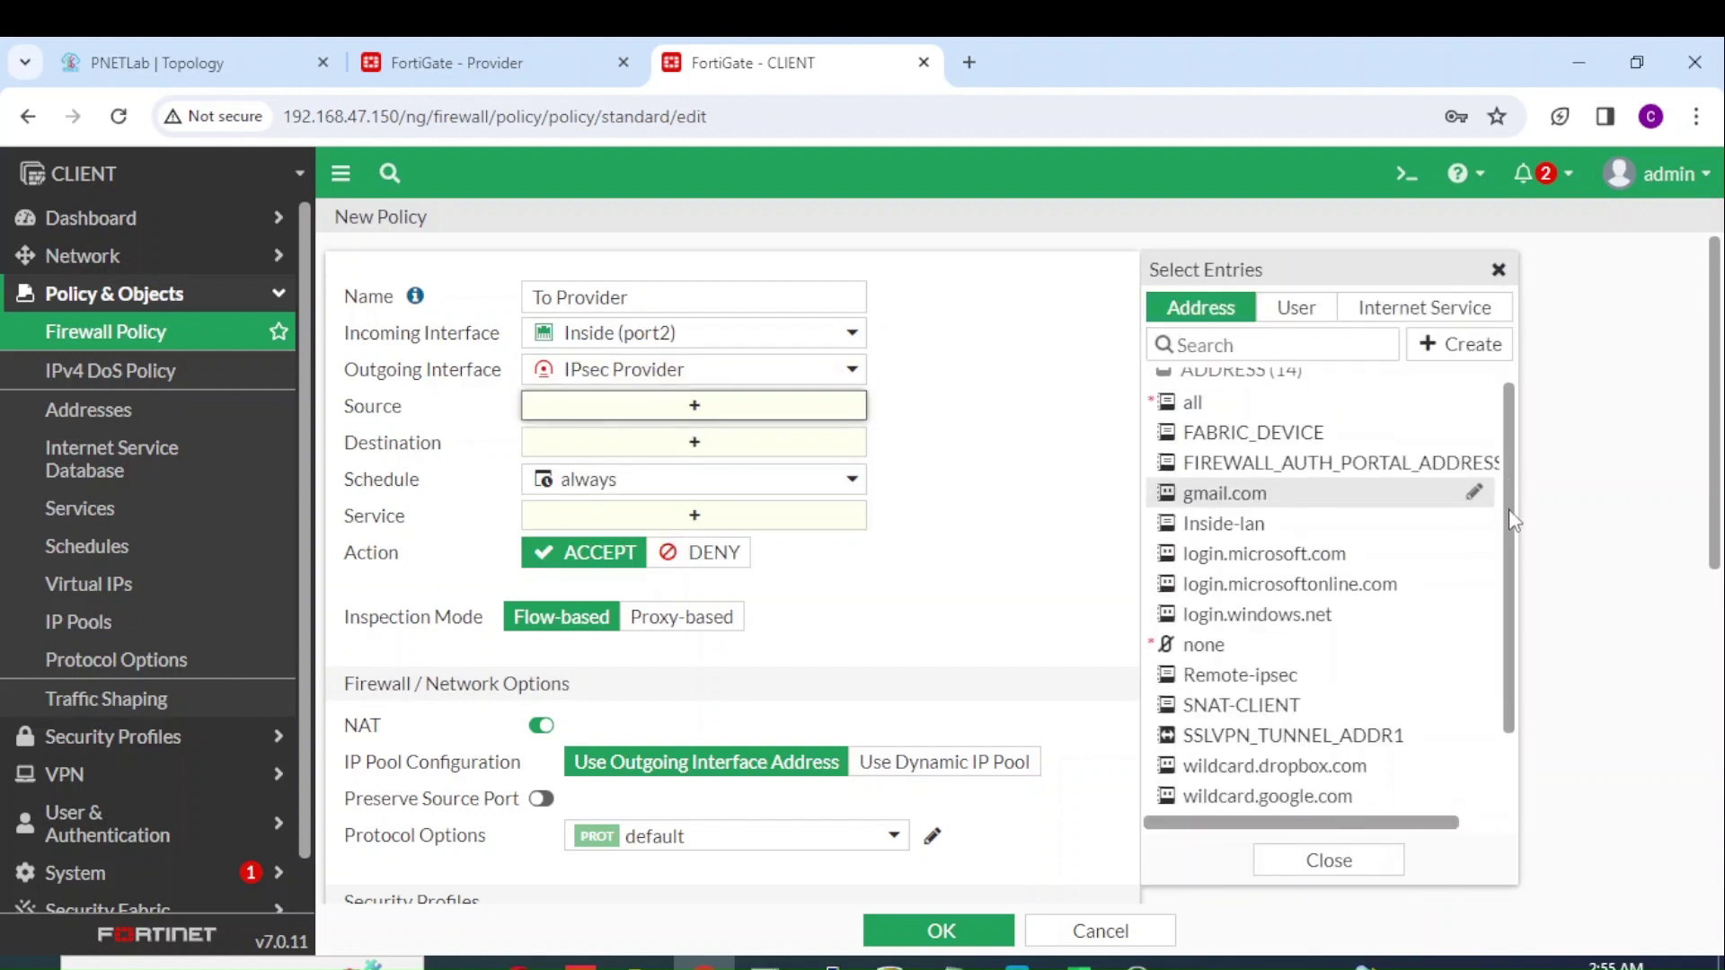
mouse_move(1247, 536)
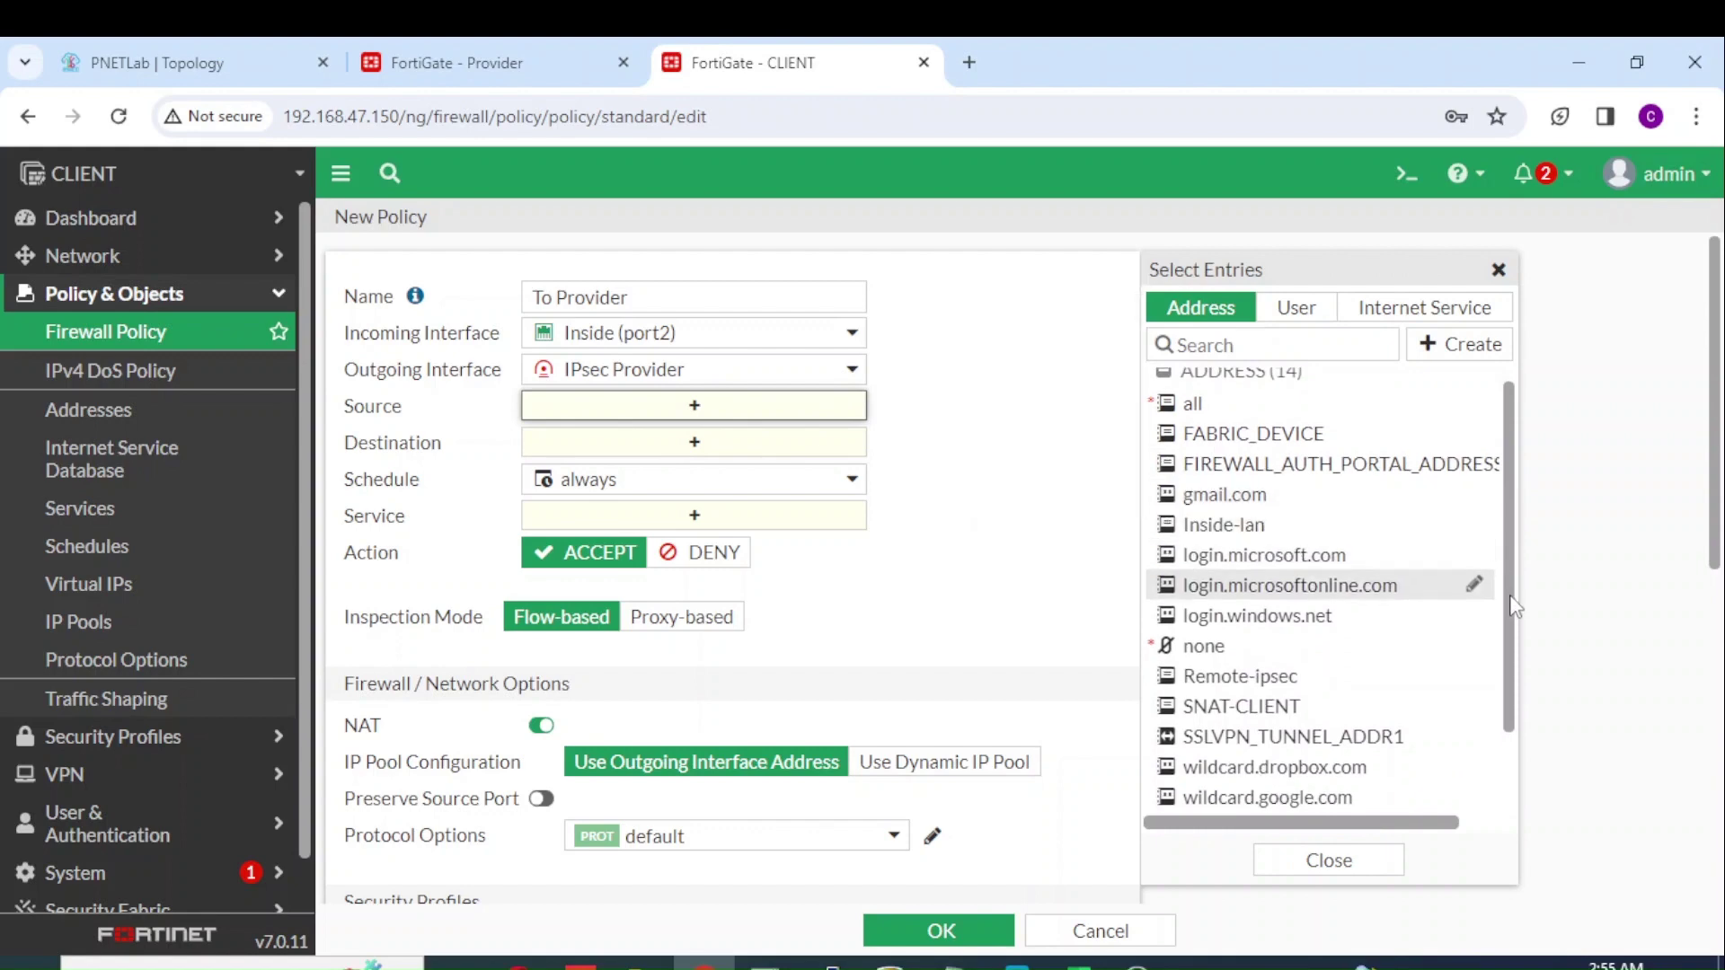
click(1267, 528)
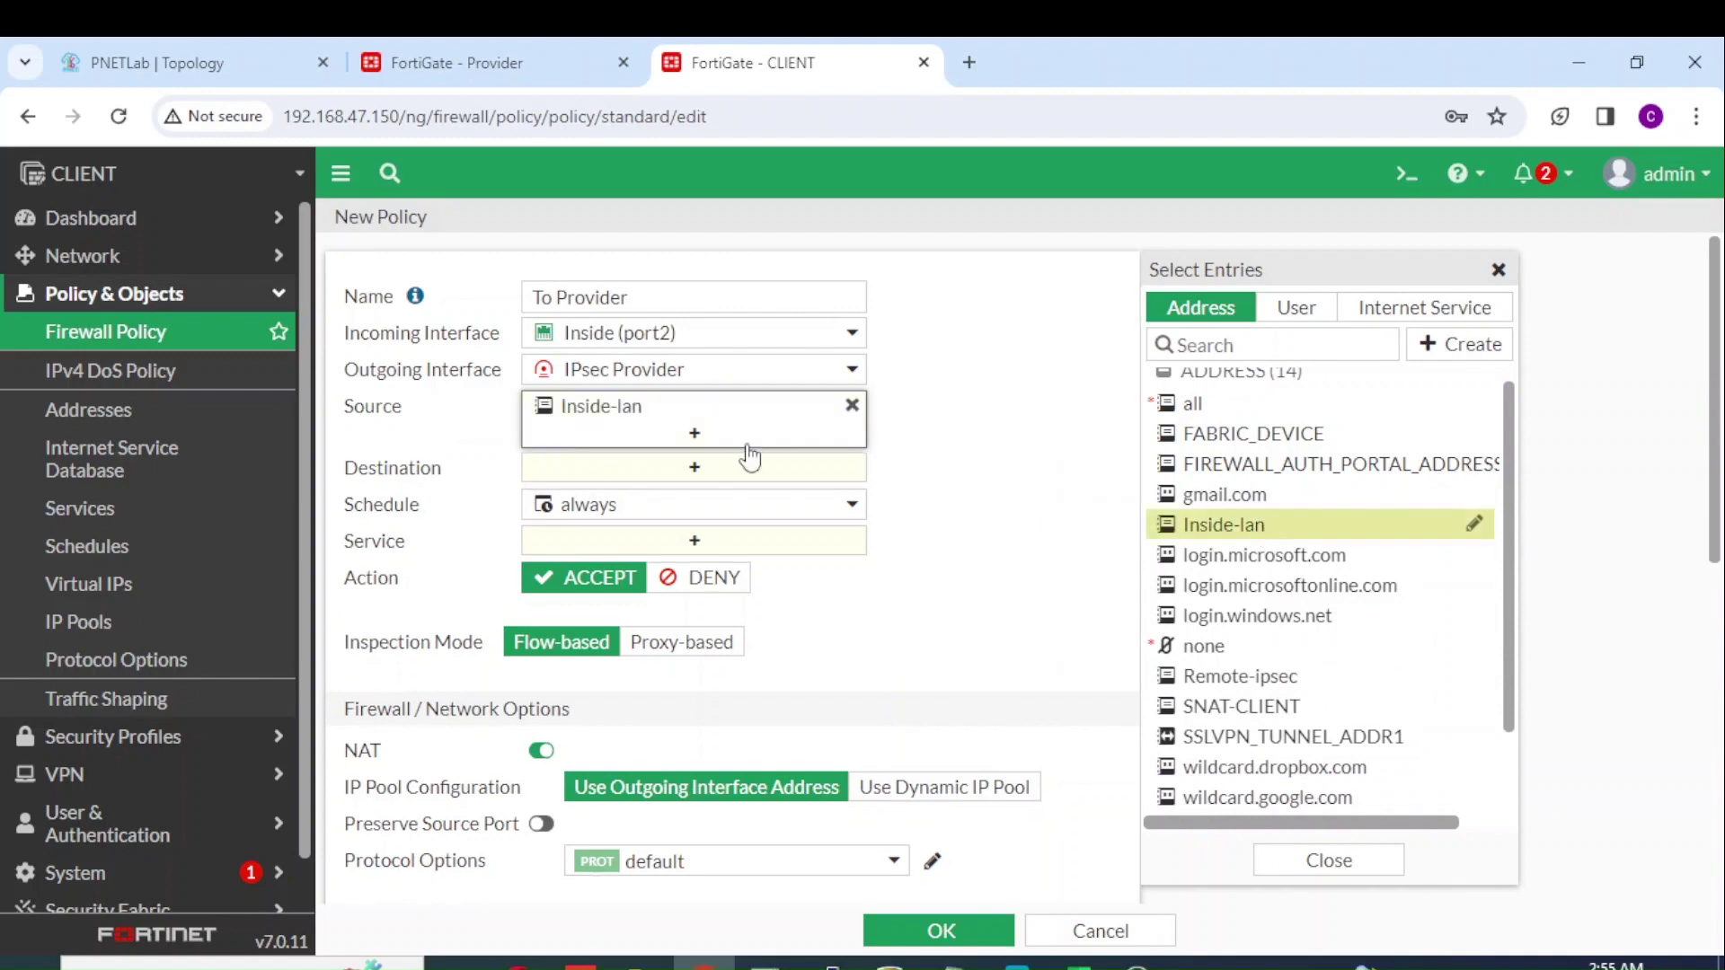
click(686, 469)
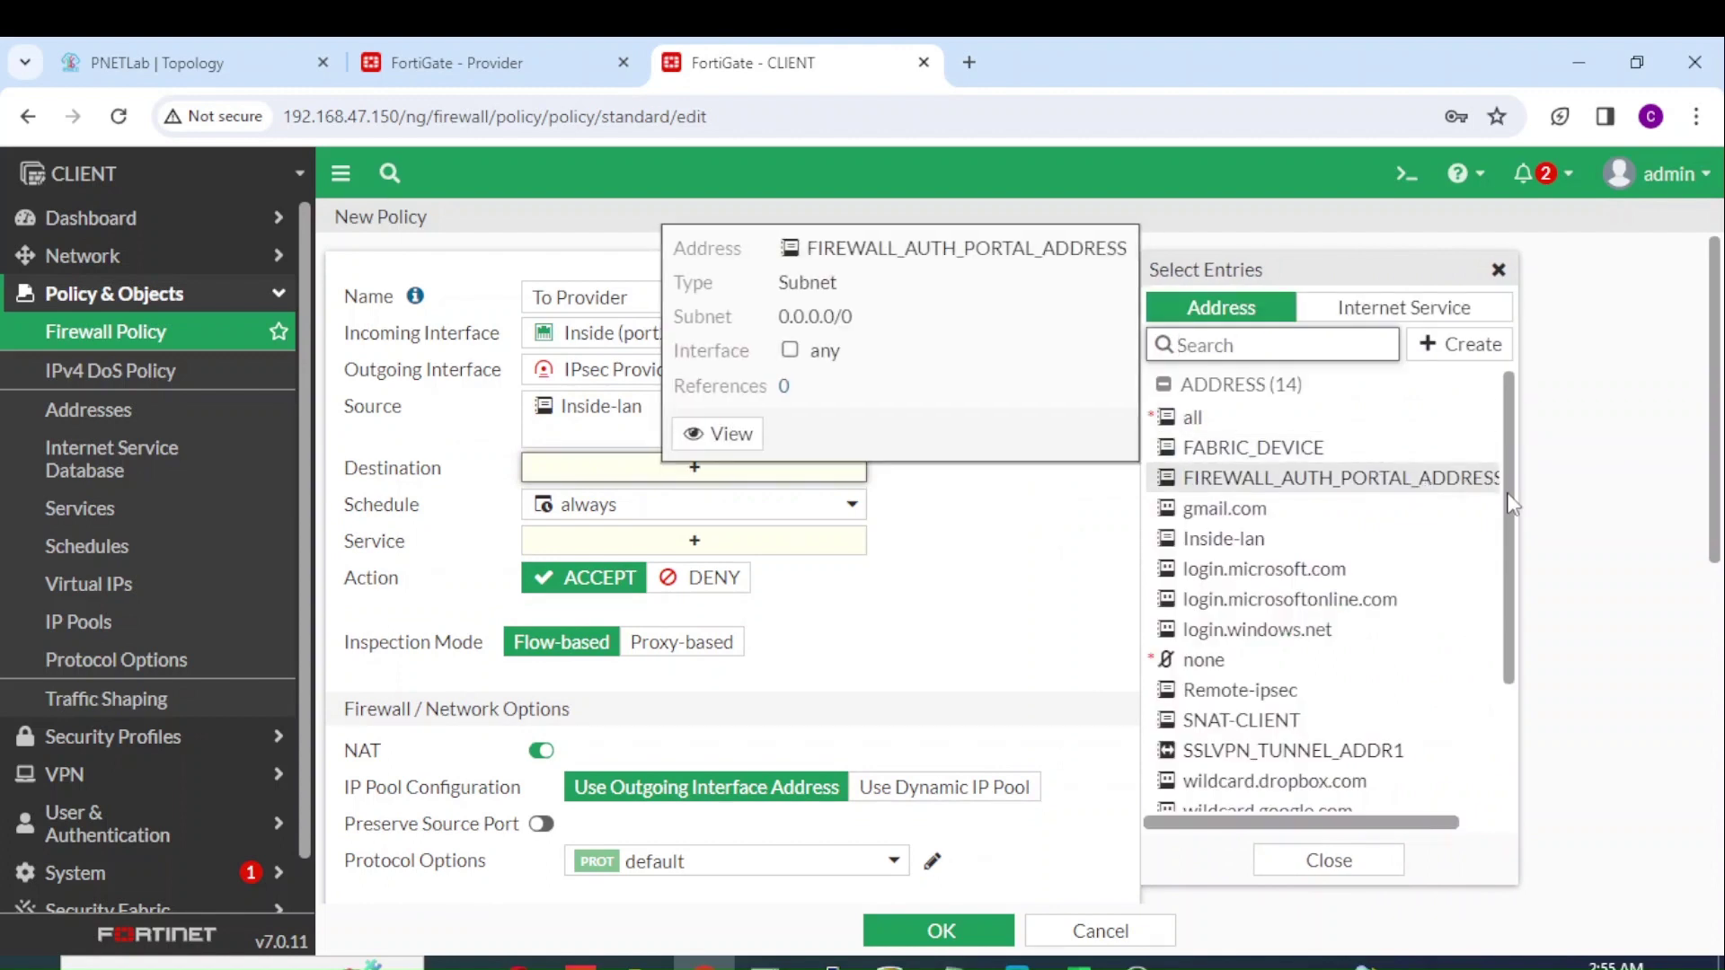
scroll(1513, 616, down, 2)
scroll(1512, 620, down, 1)
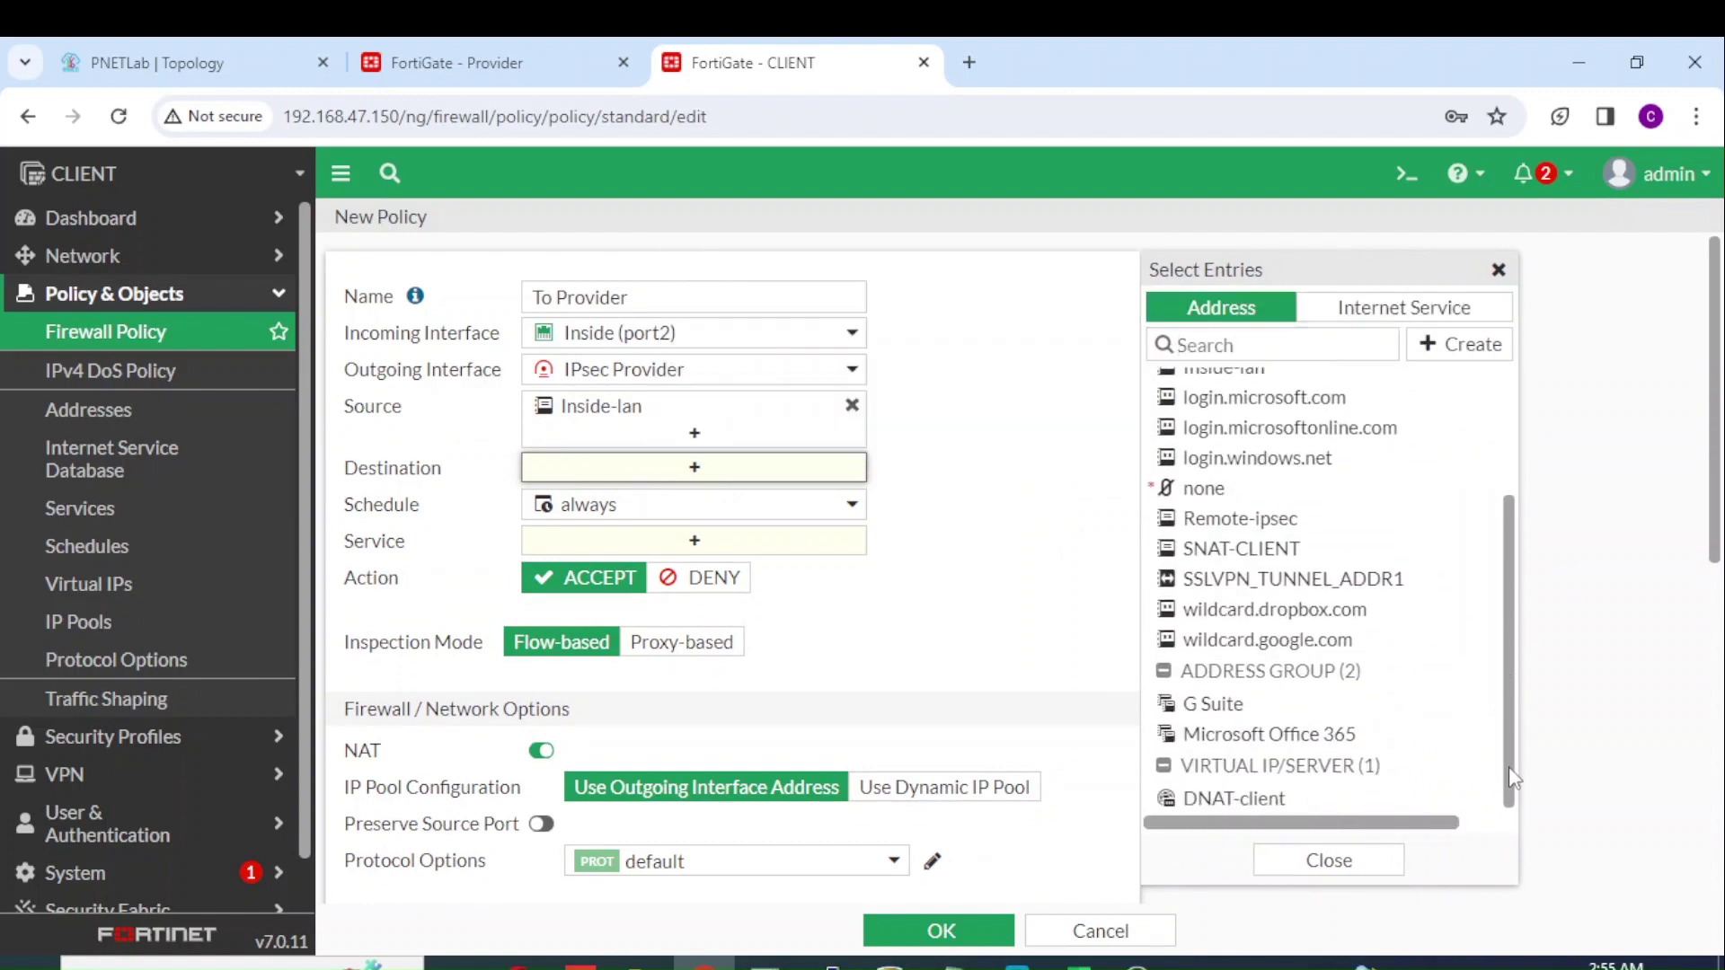
drag(1510, 768, 1506, 722)
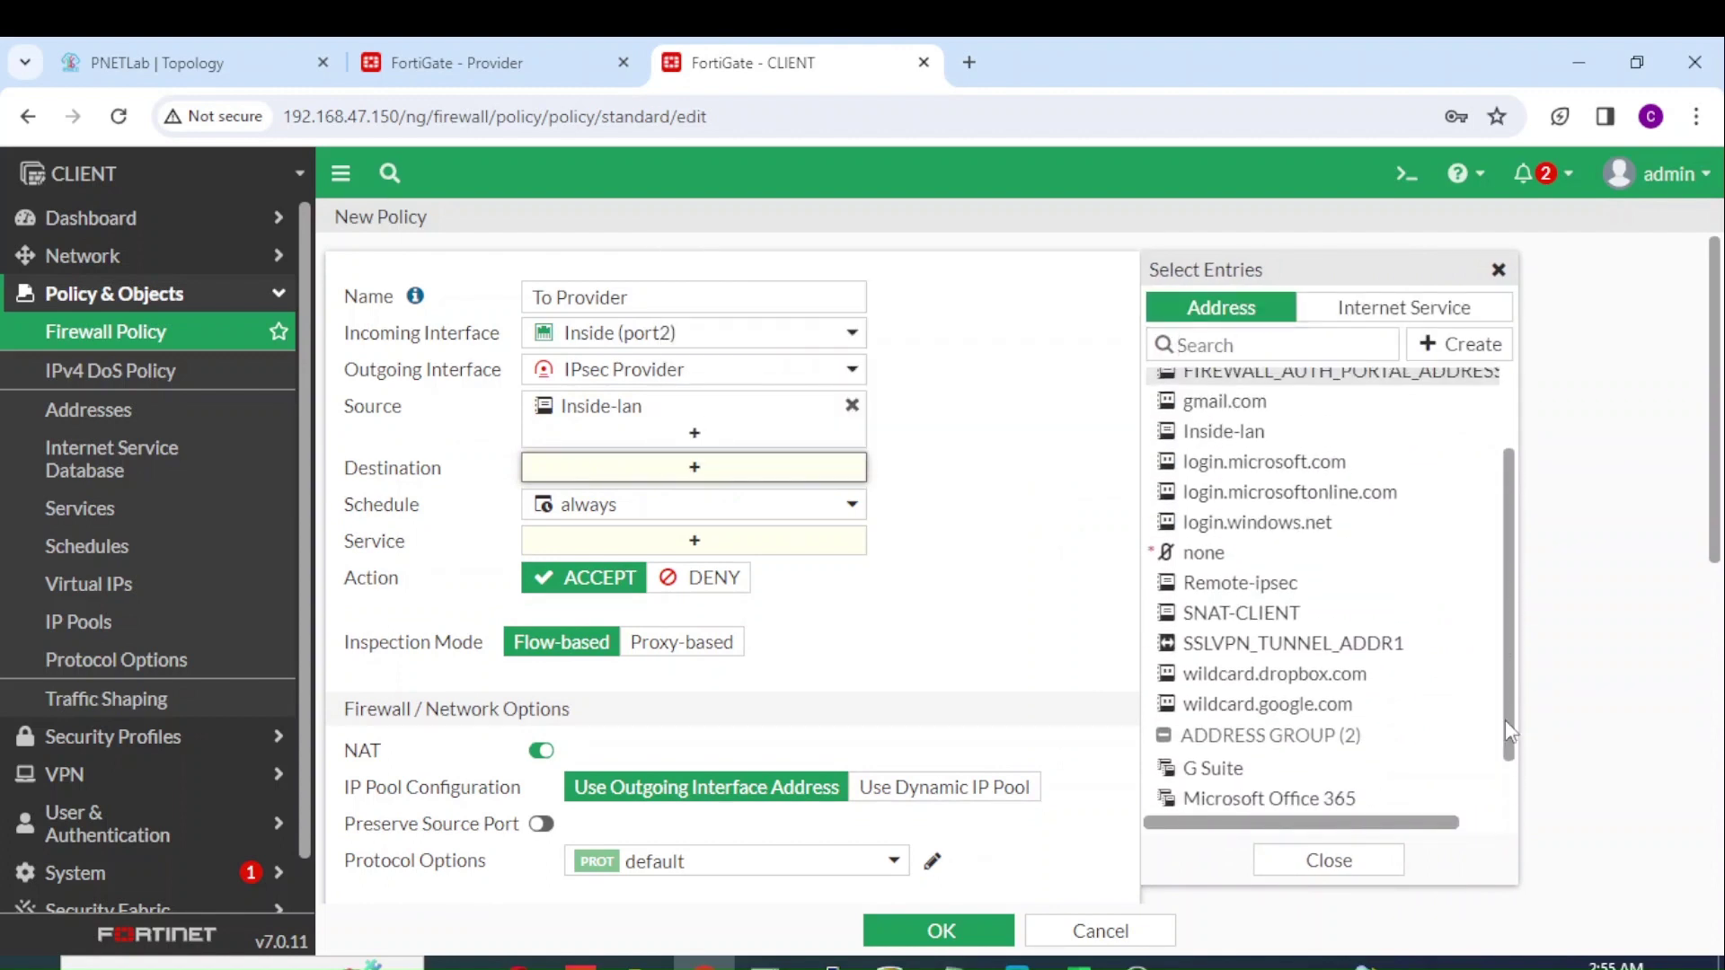
click(1291, 593)
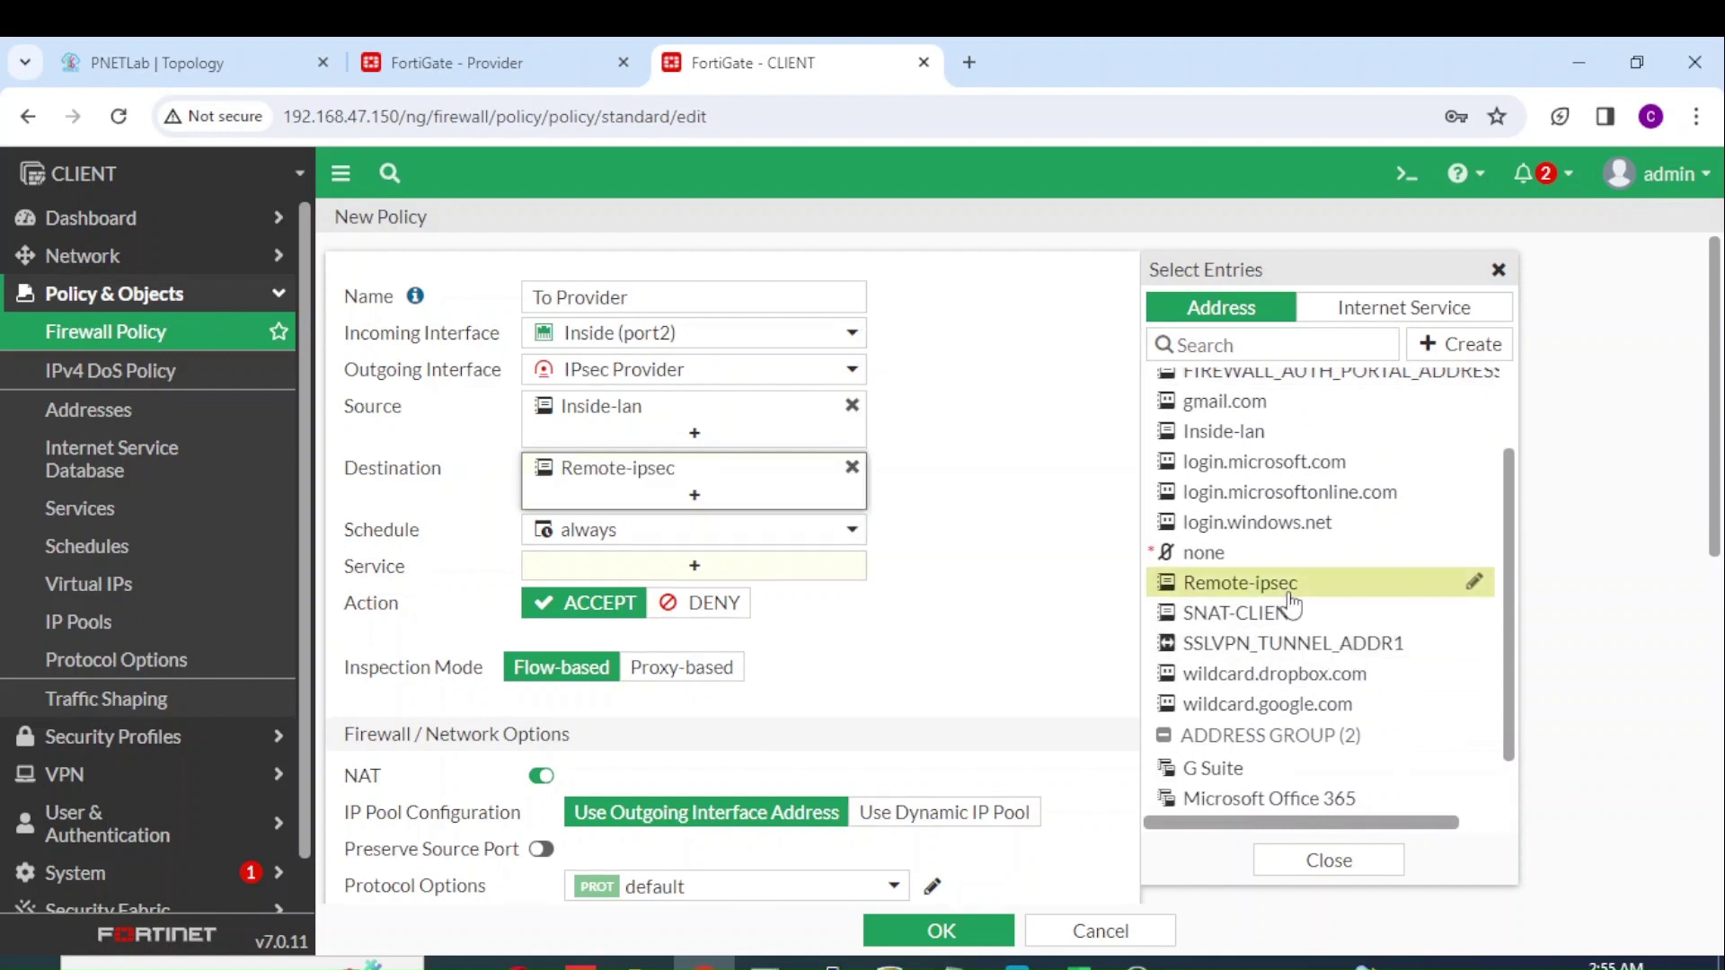
click(799, 566)
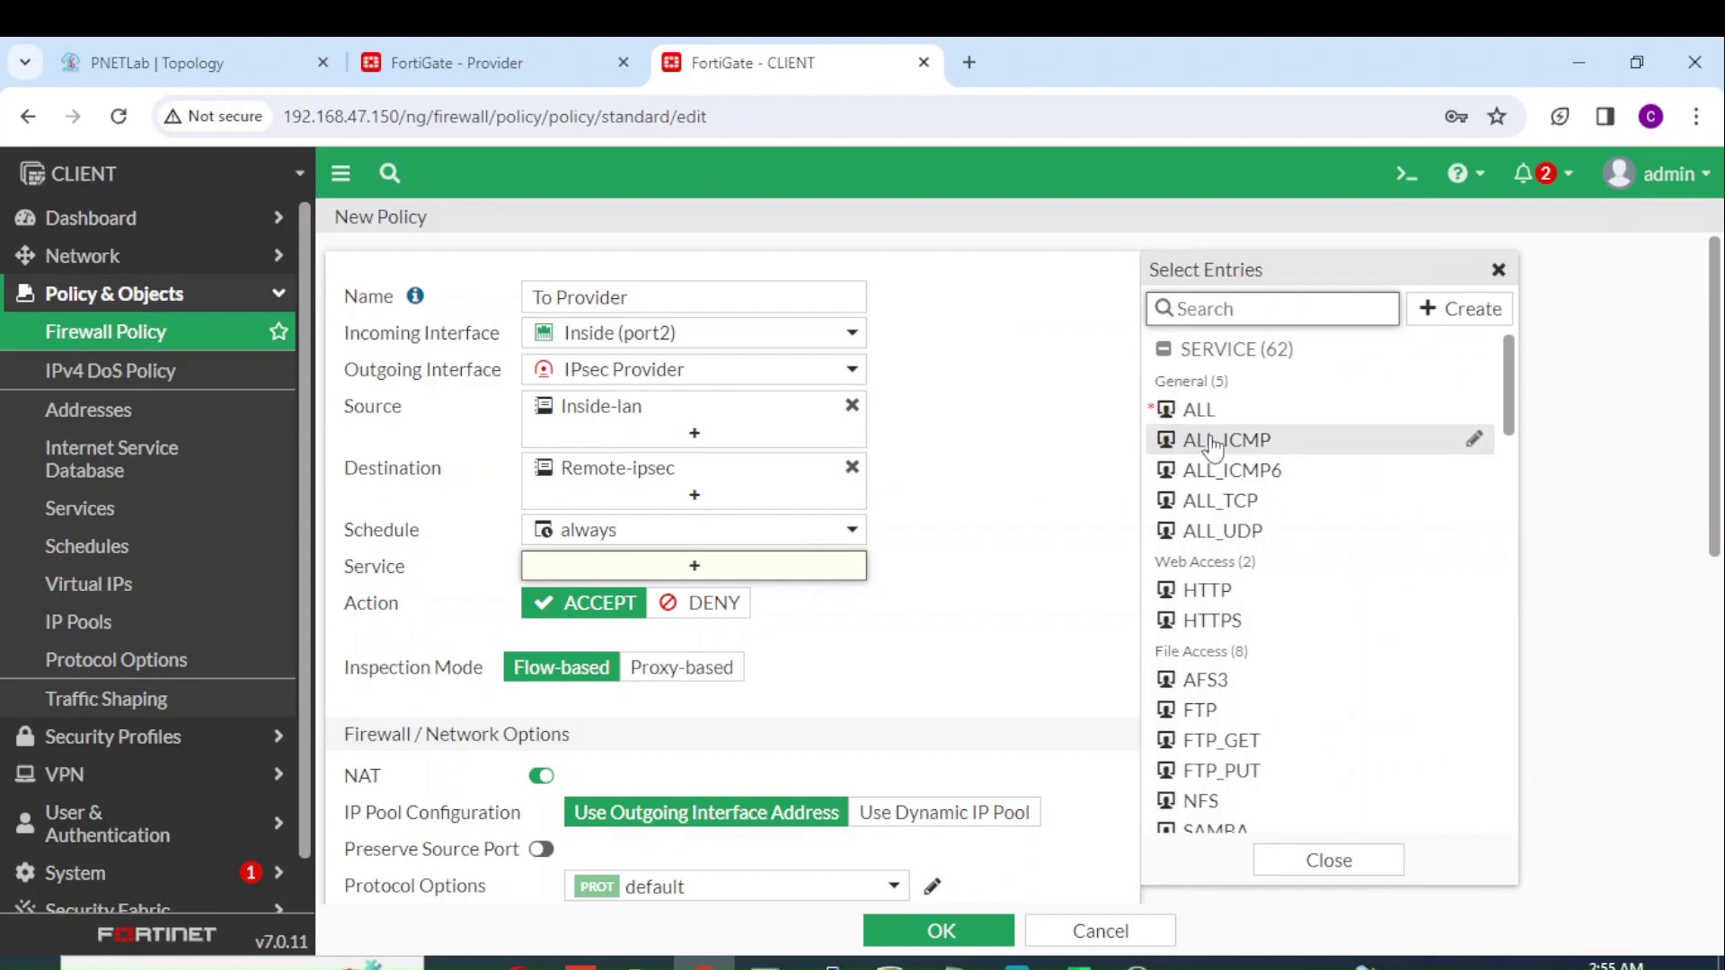
click(1227, 414)
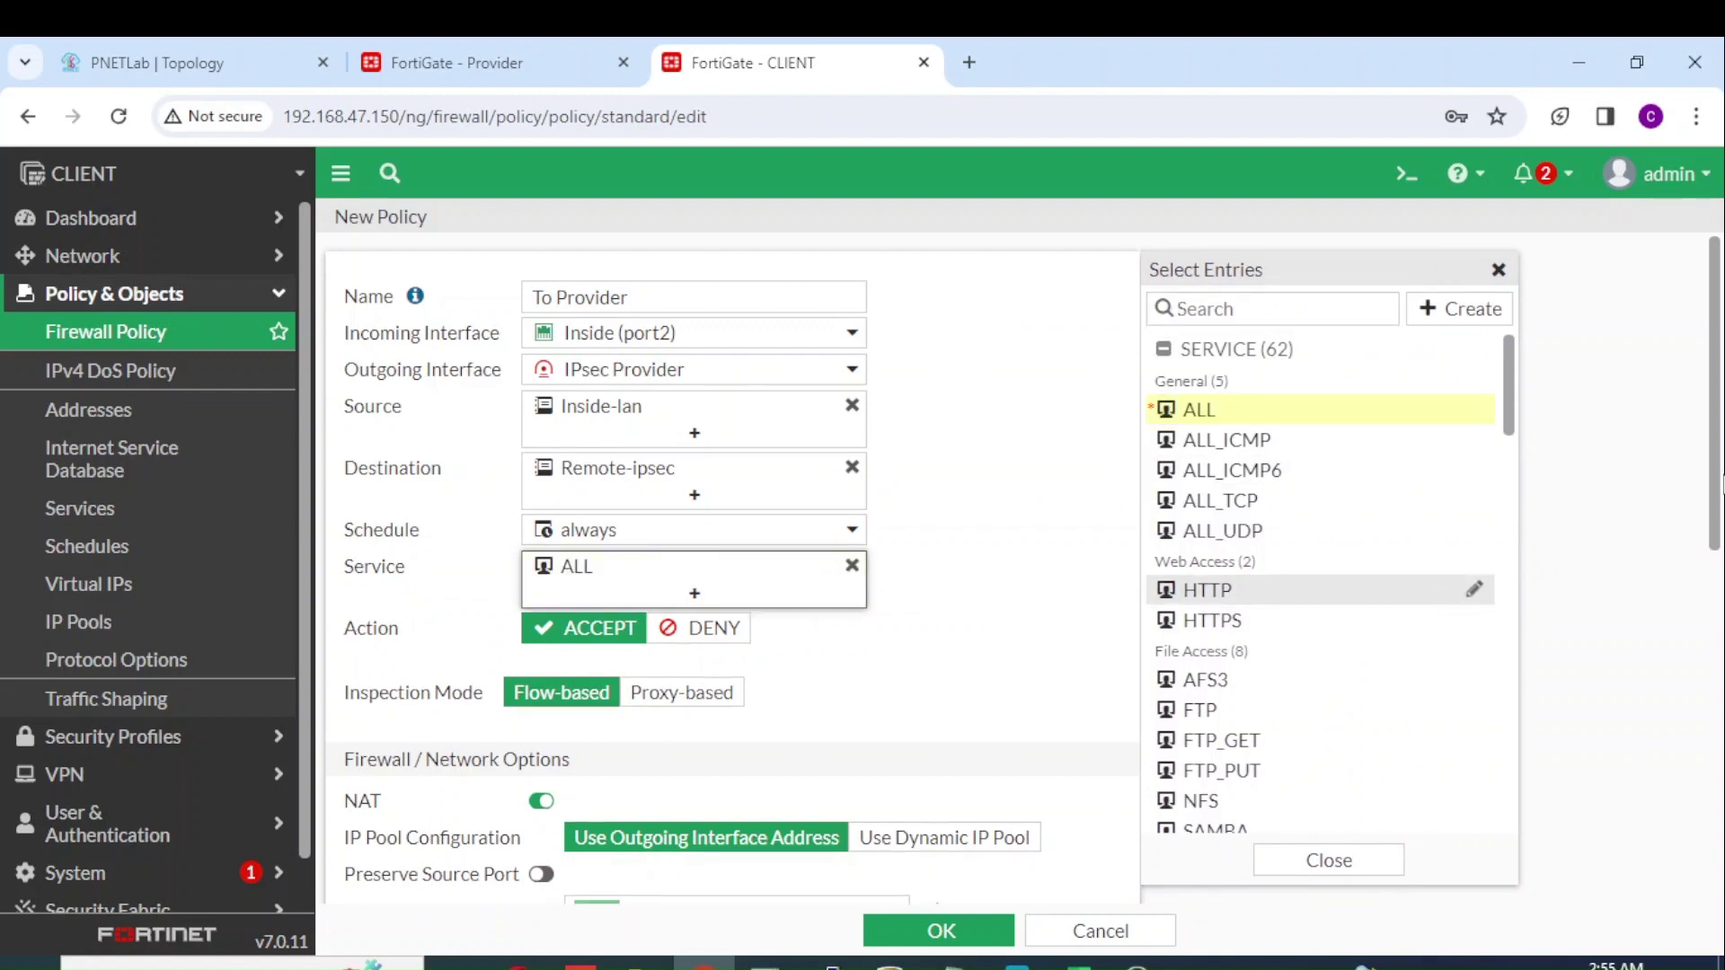
Step: NAT through dynamic IP pool Pool NAT, log all sessions, and save the policy
scroll(1719, 492, down, 3)
click(994, 599)
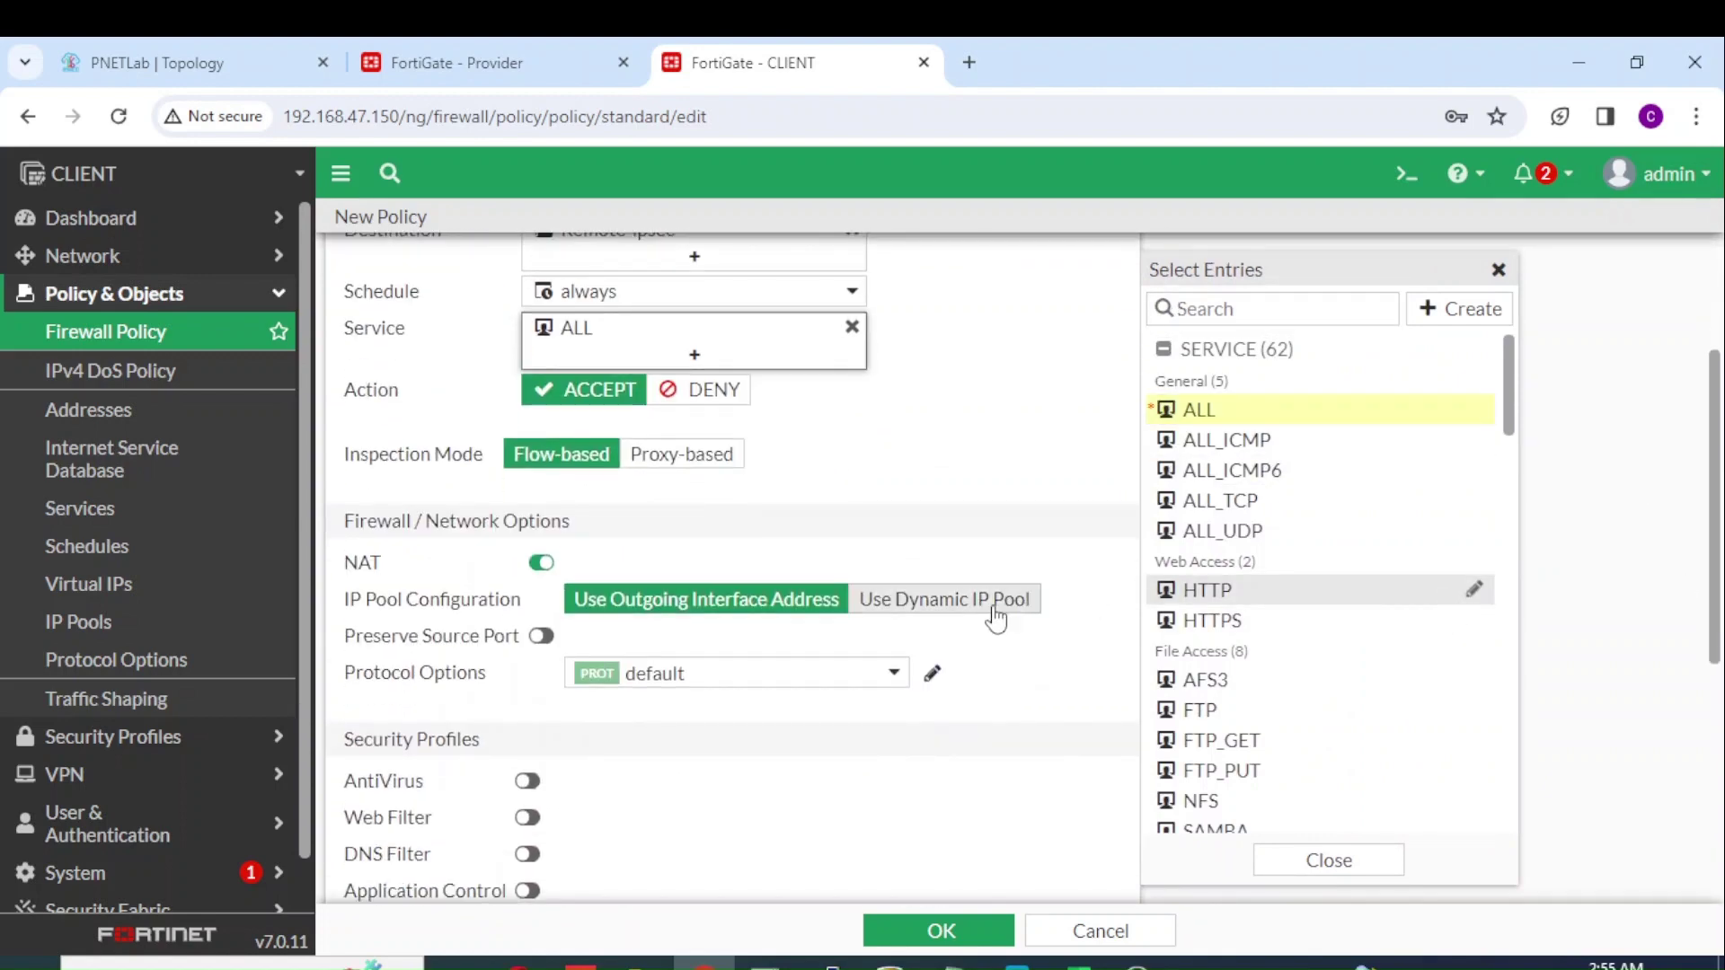
click(888, 638)
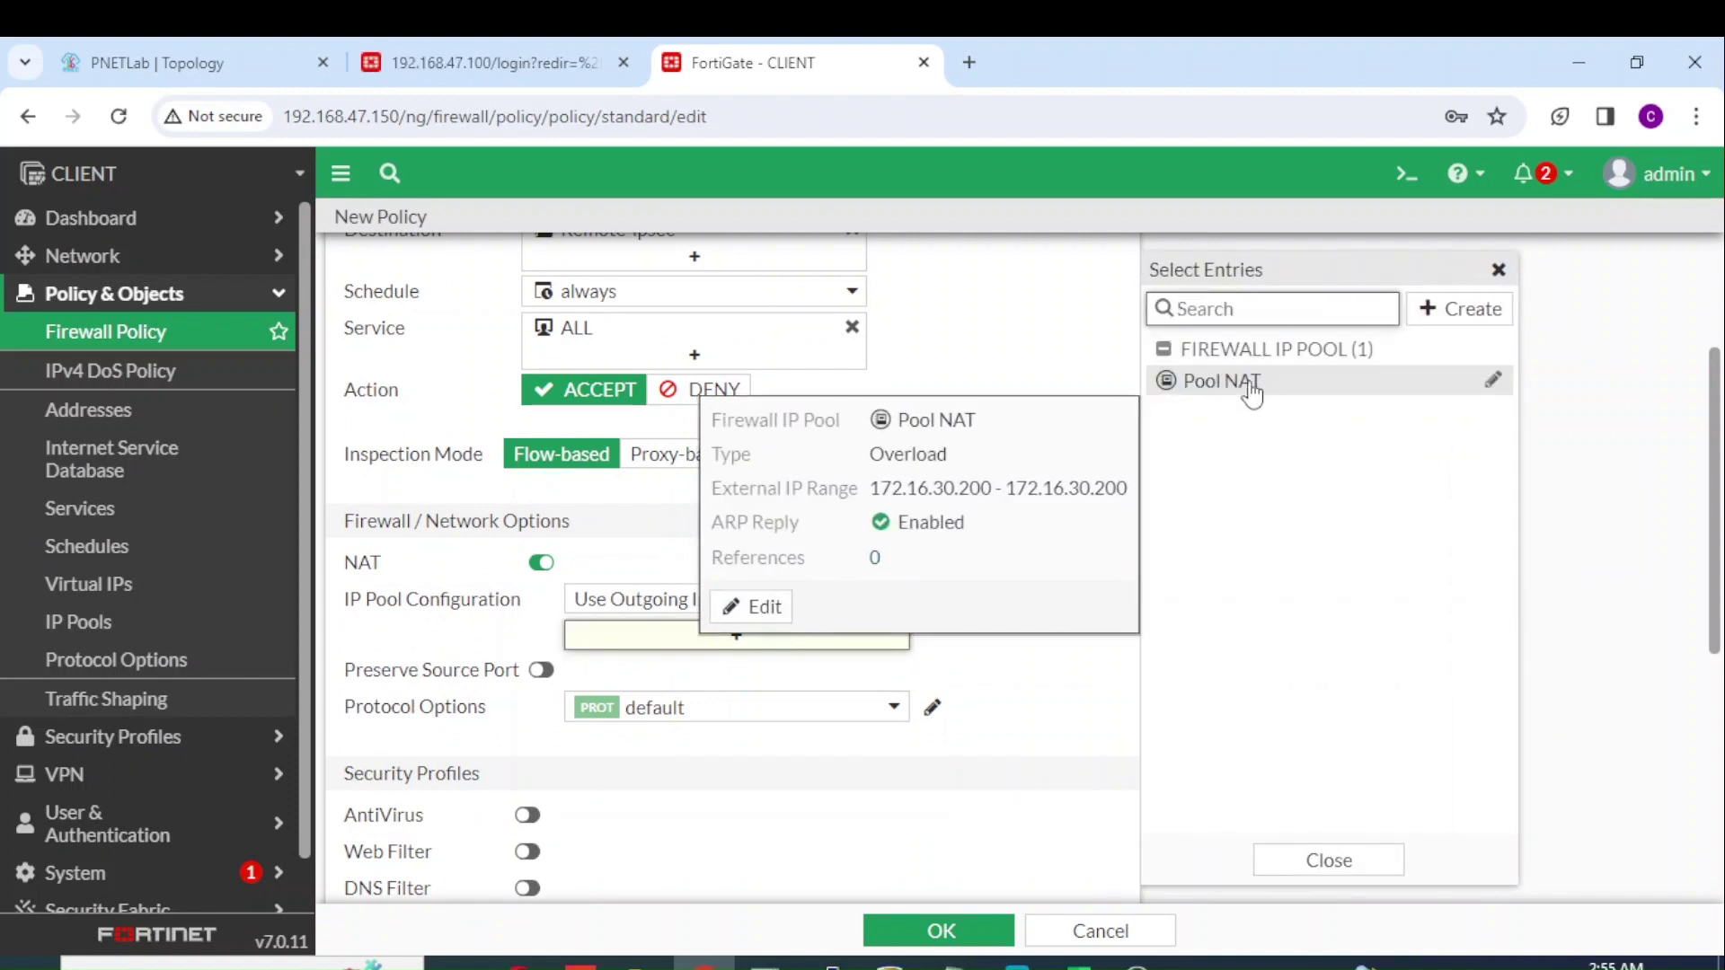
click(1252, 386)
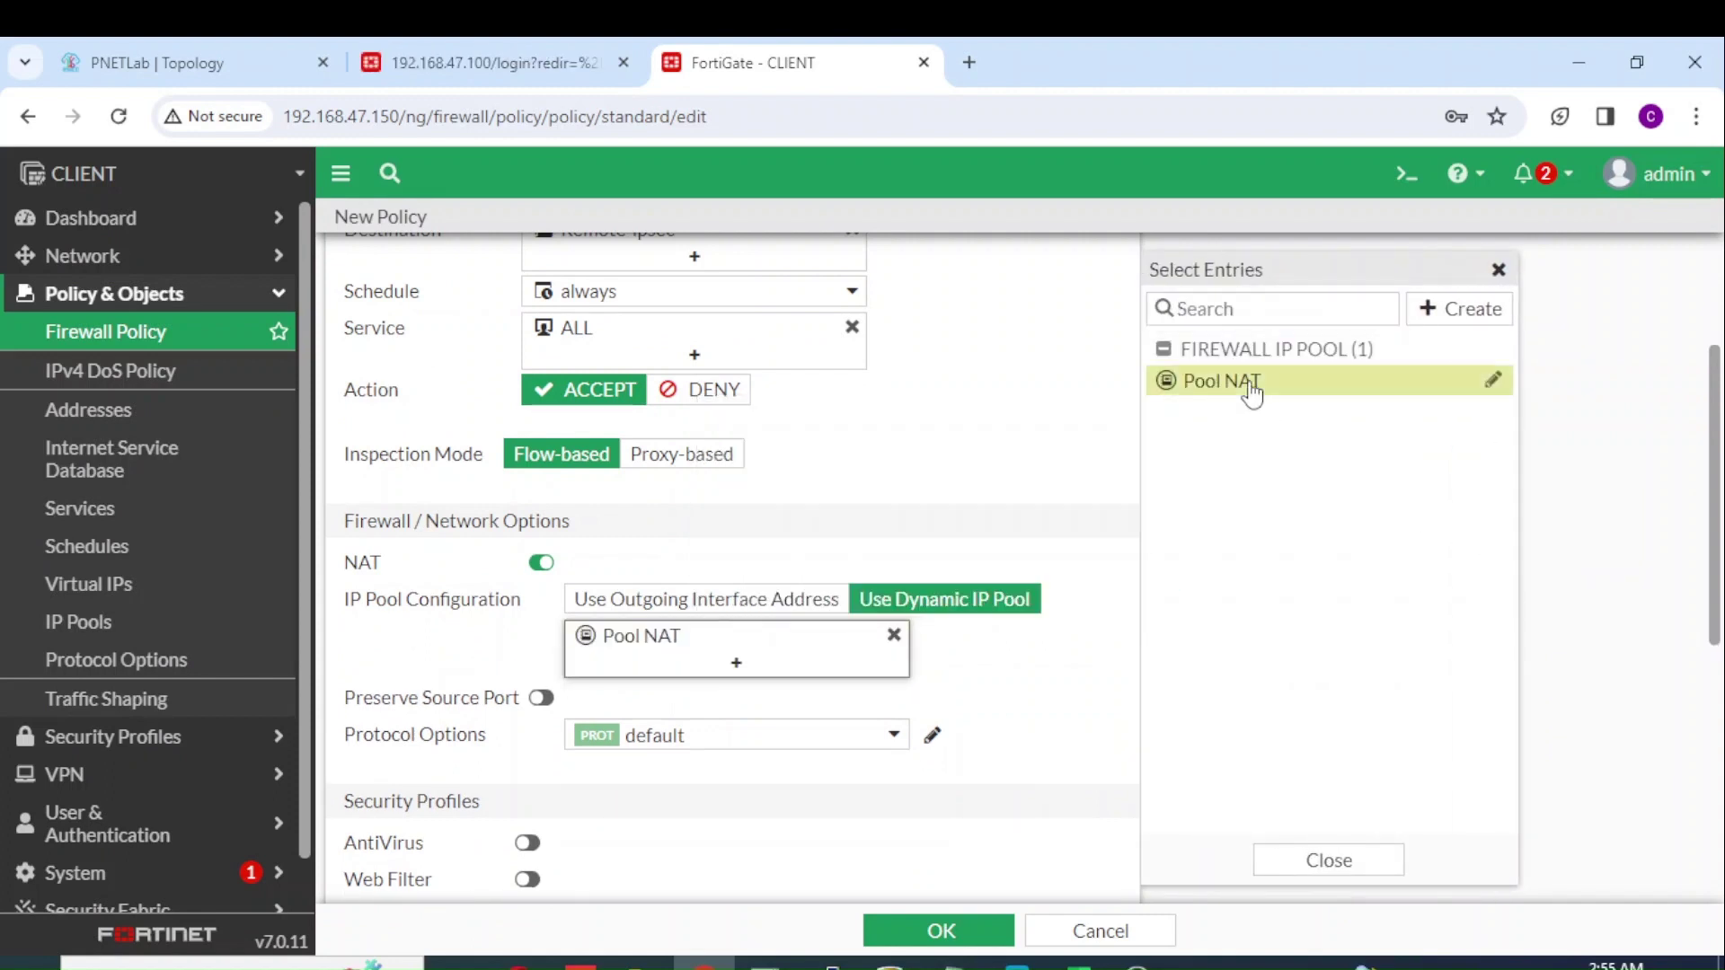
click(1036, 784)
drag(1719, 533, 1719, 727)
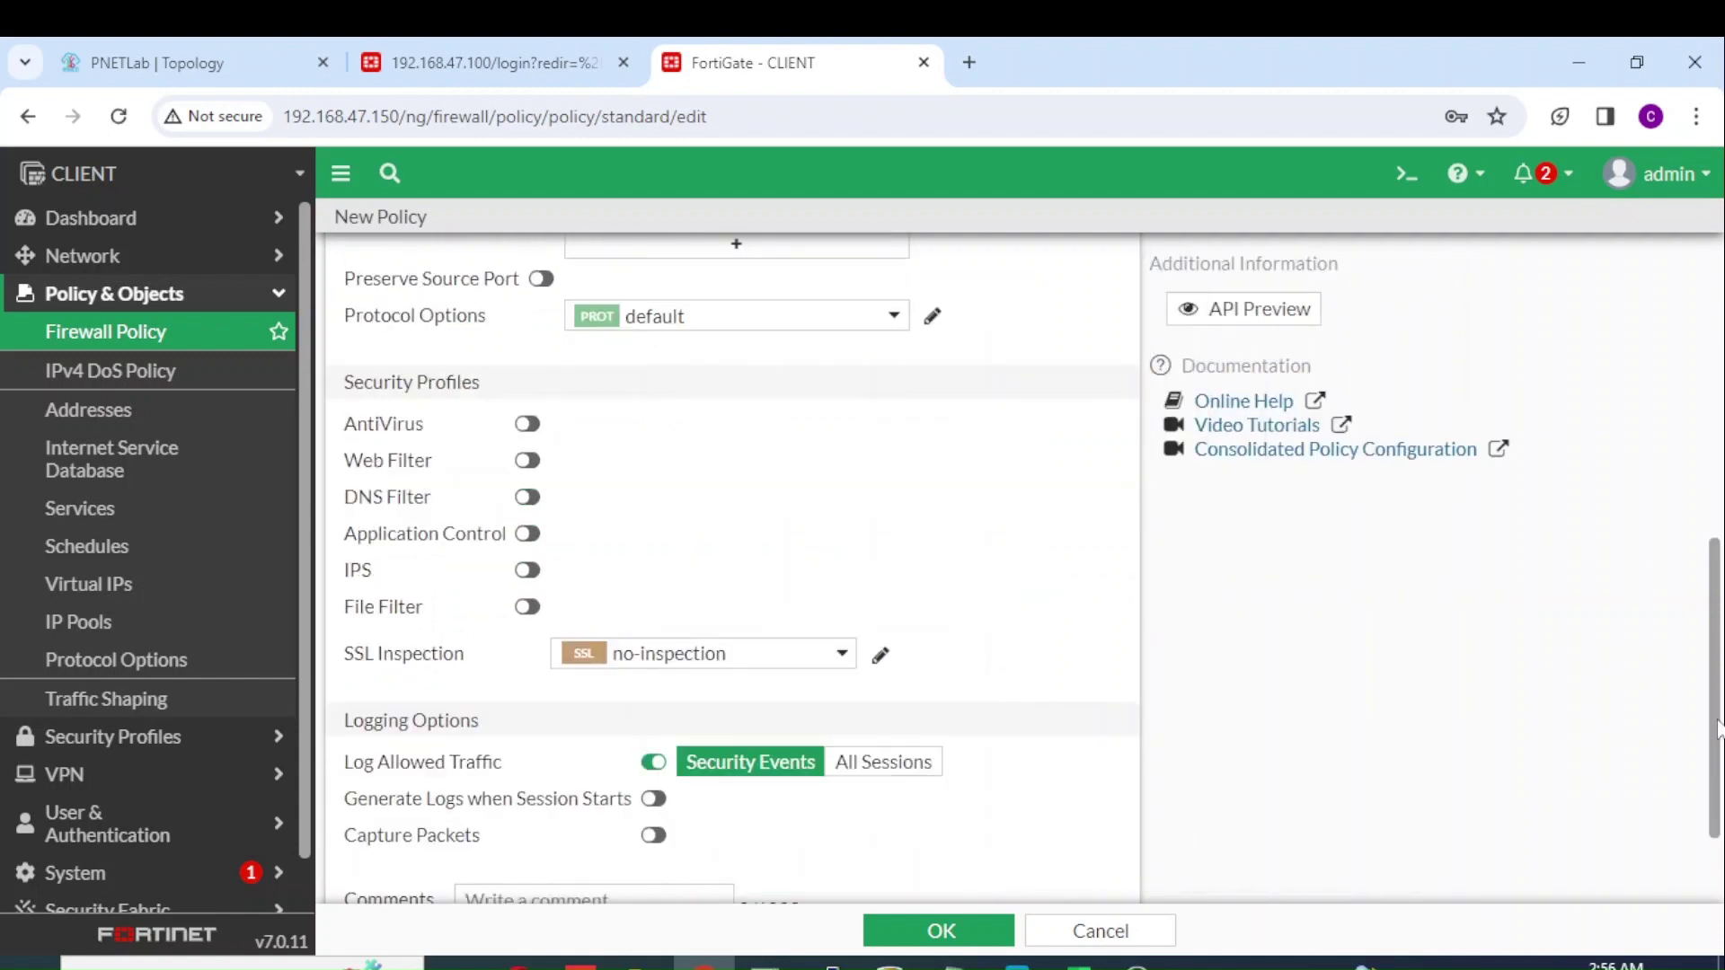
click(883, 762)
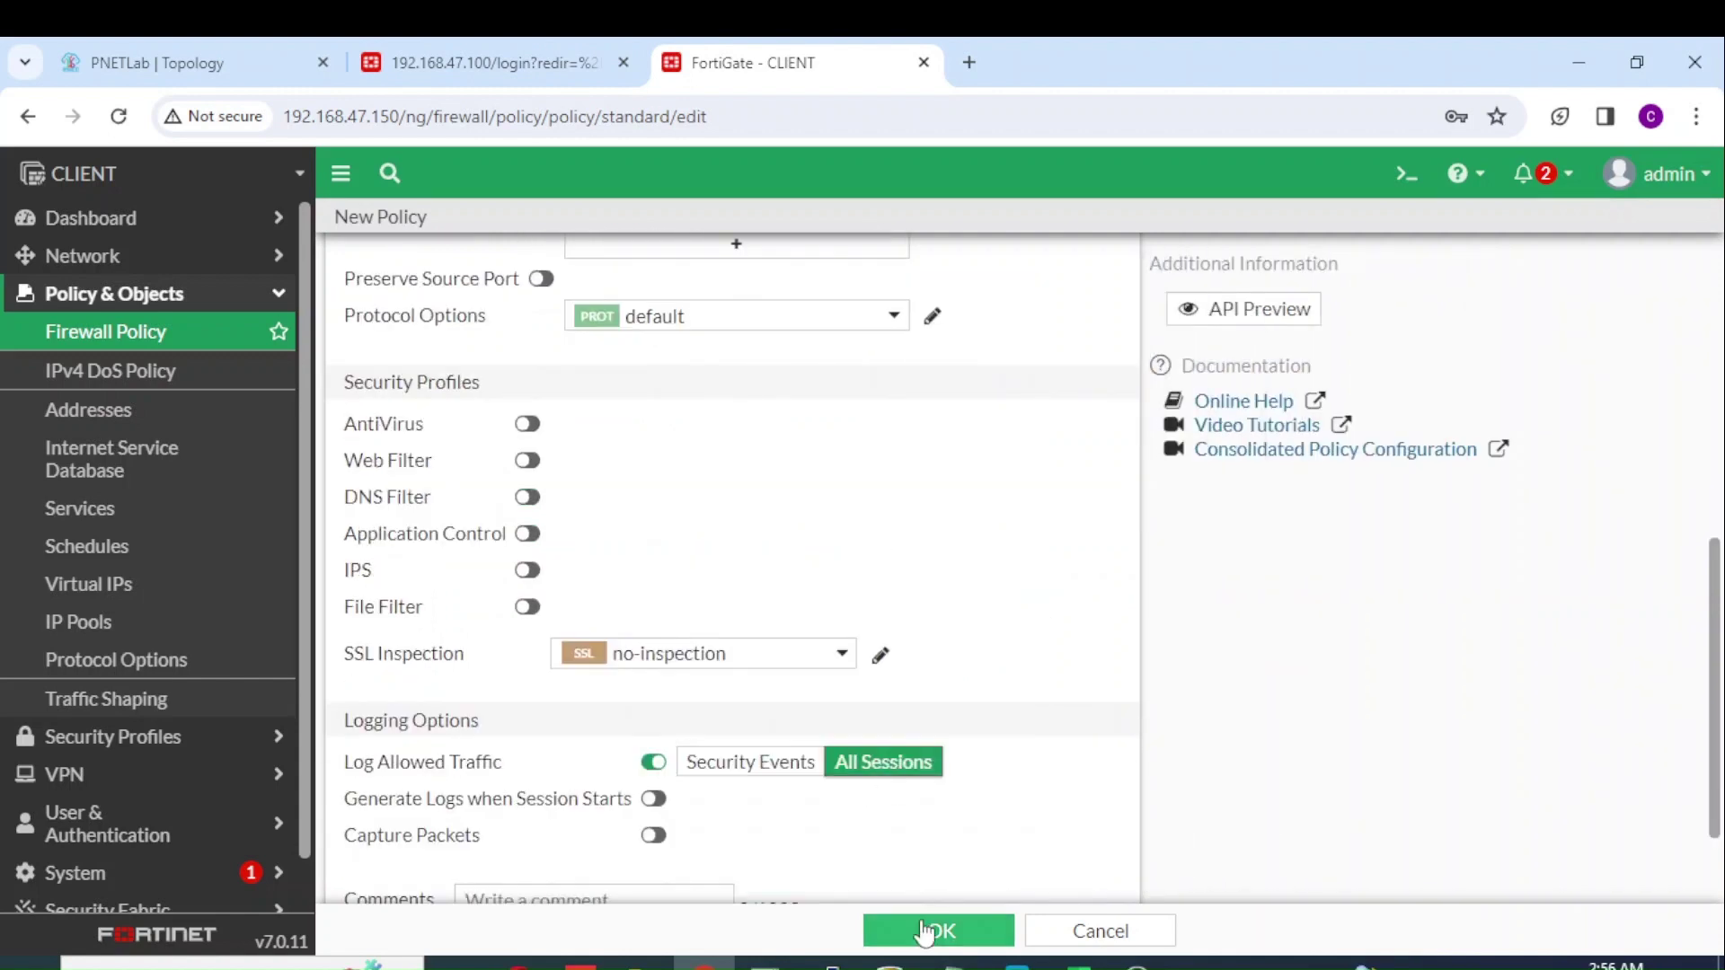
click(943, 935)
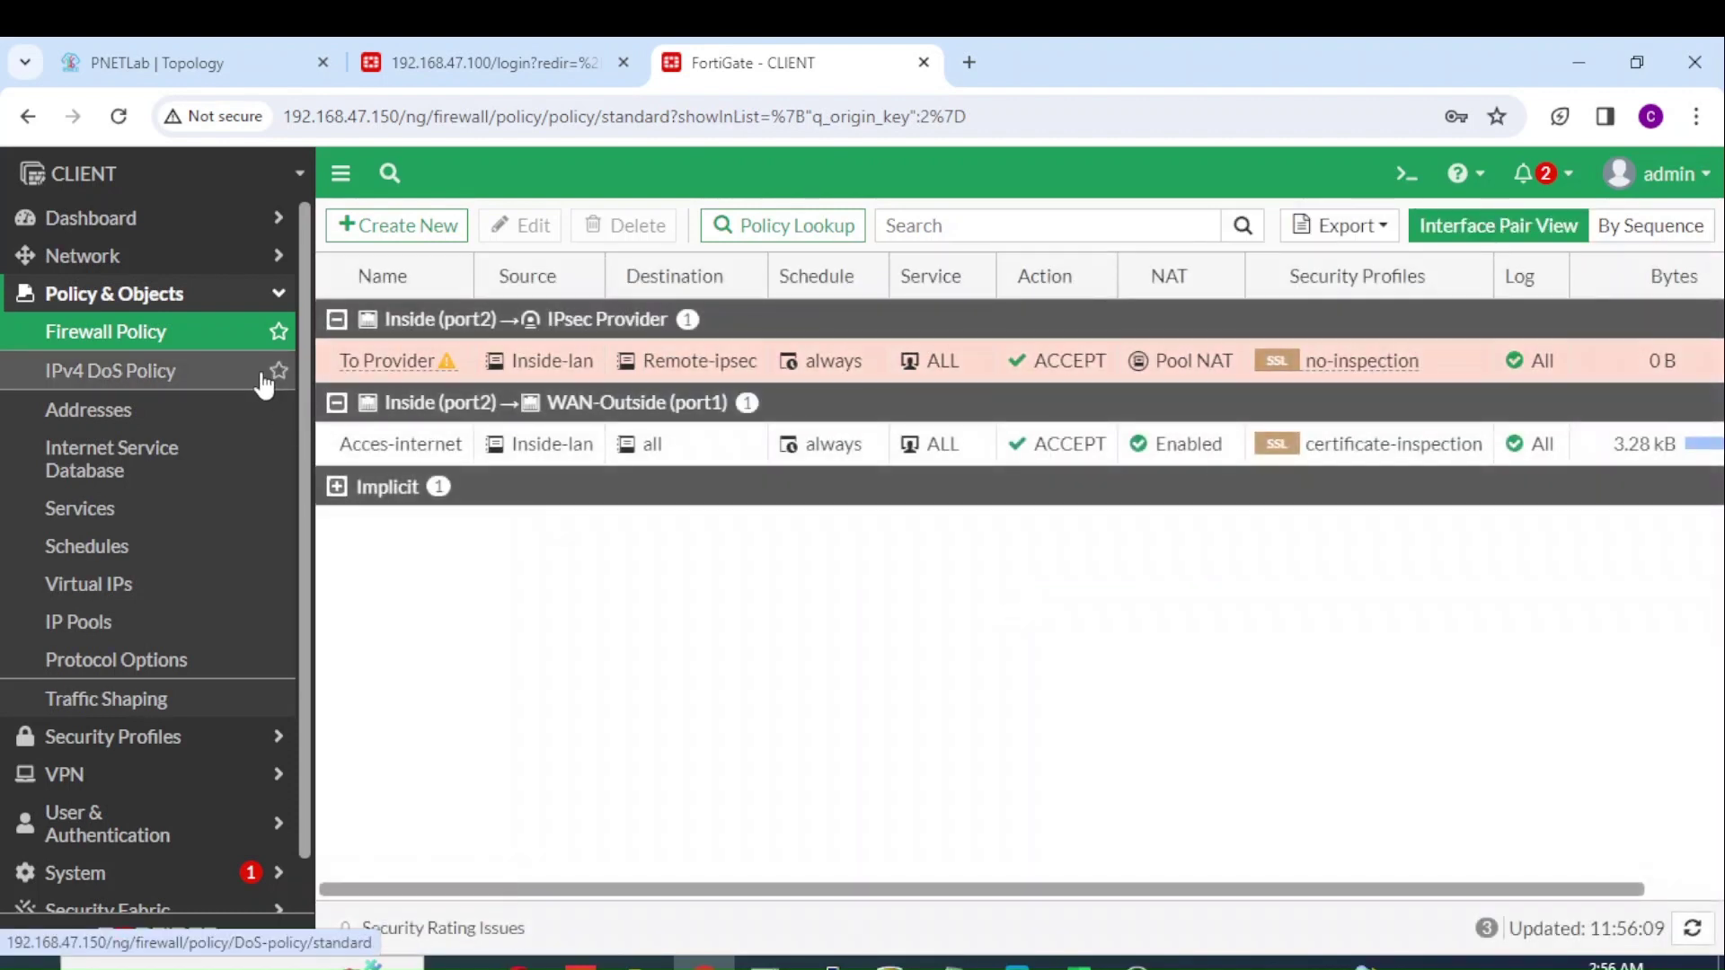
Step: Check the static routes, then confirm the IPsec Provider tunnel on WAN-Outside (port1) shows Up
click(219, 261)
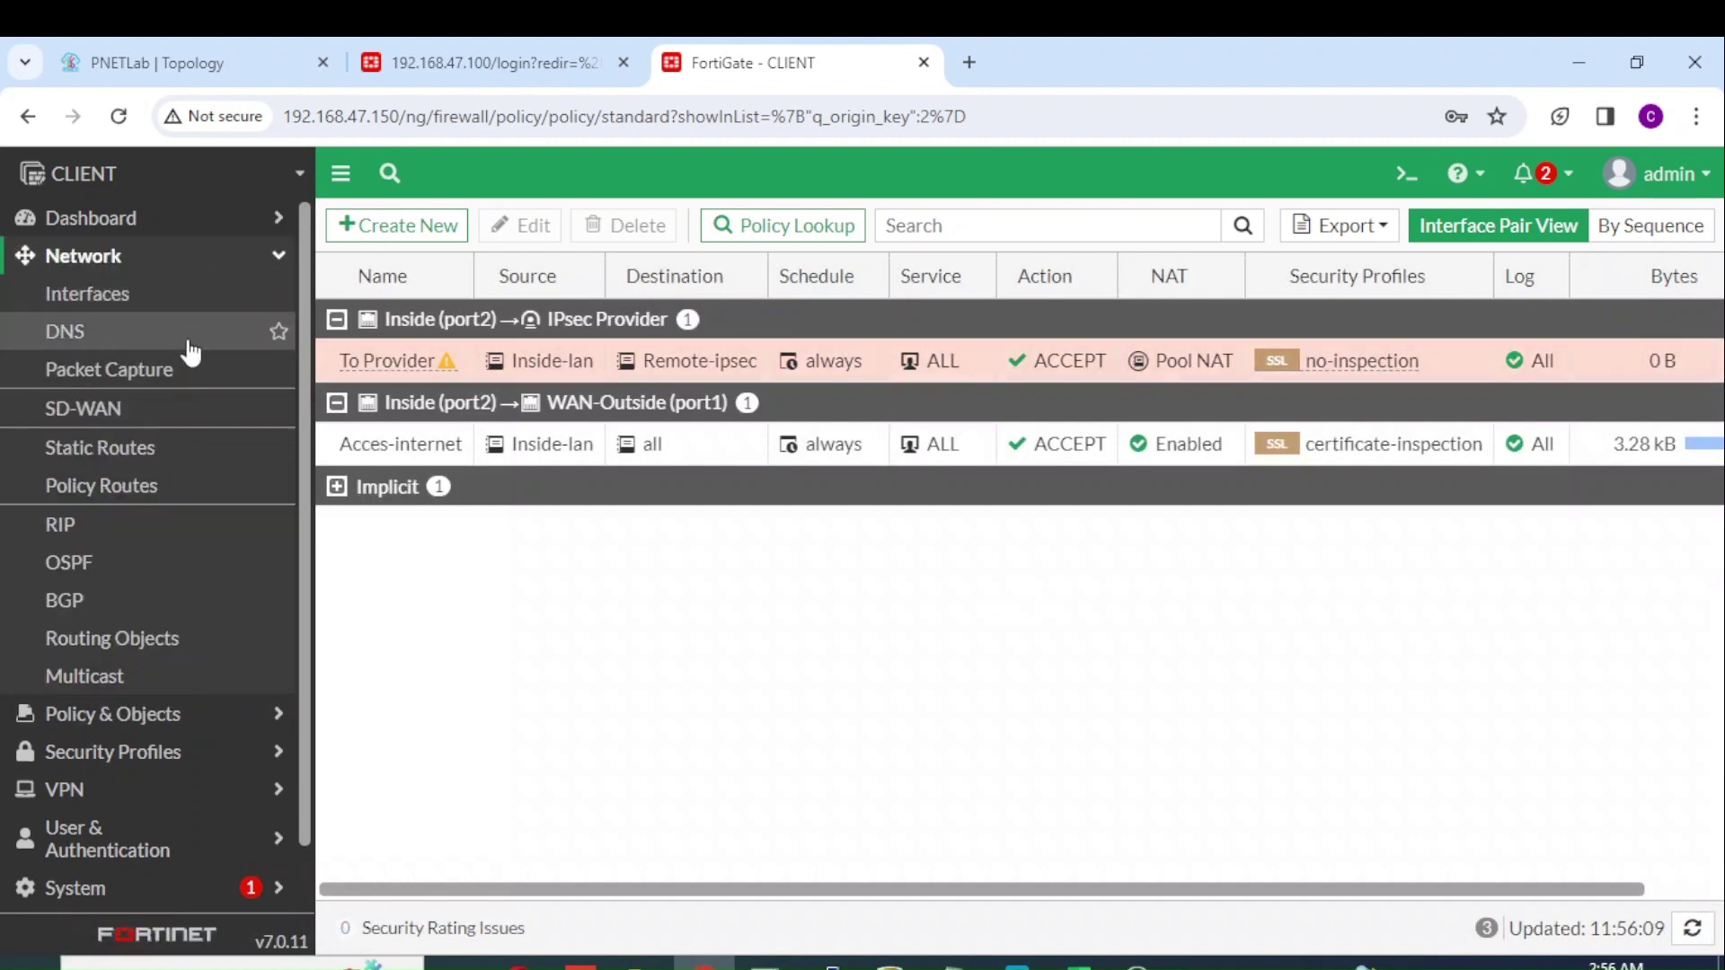
click(164, 463)
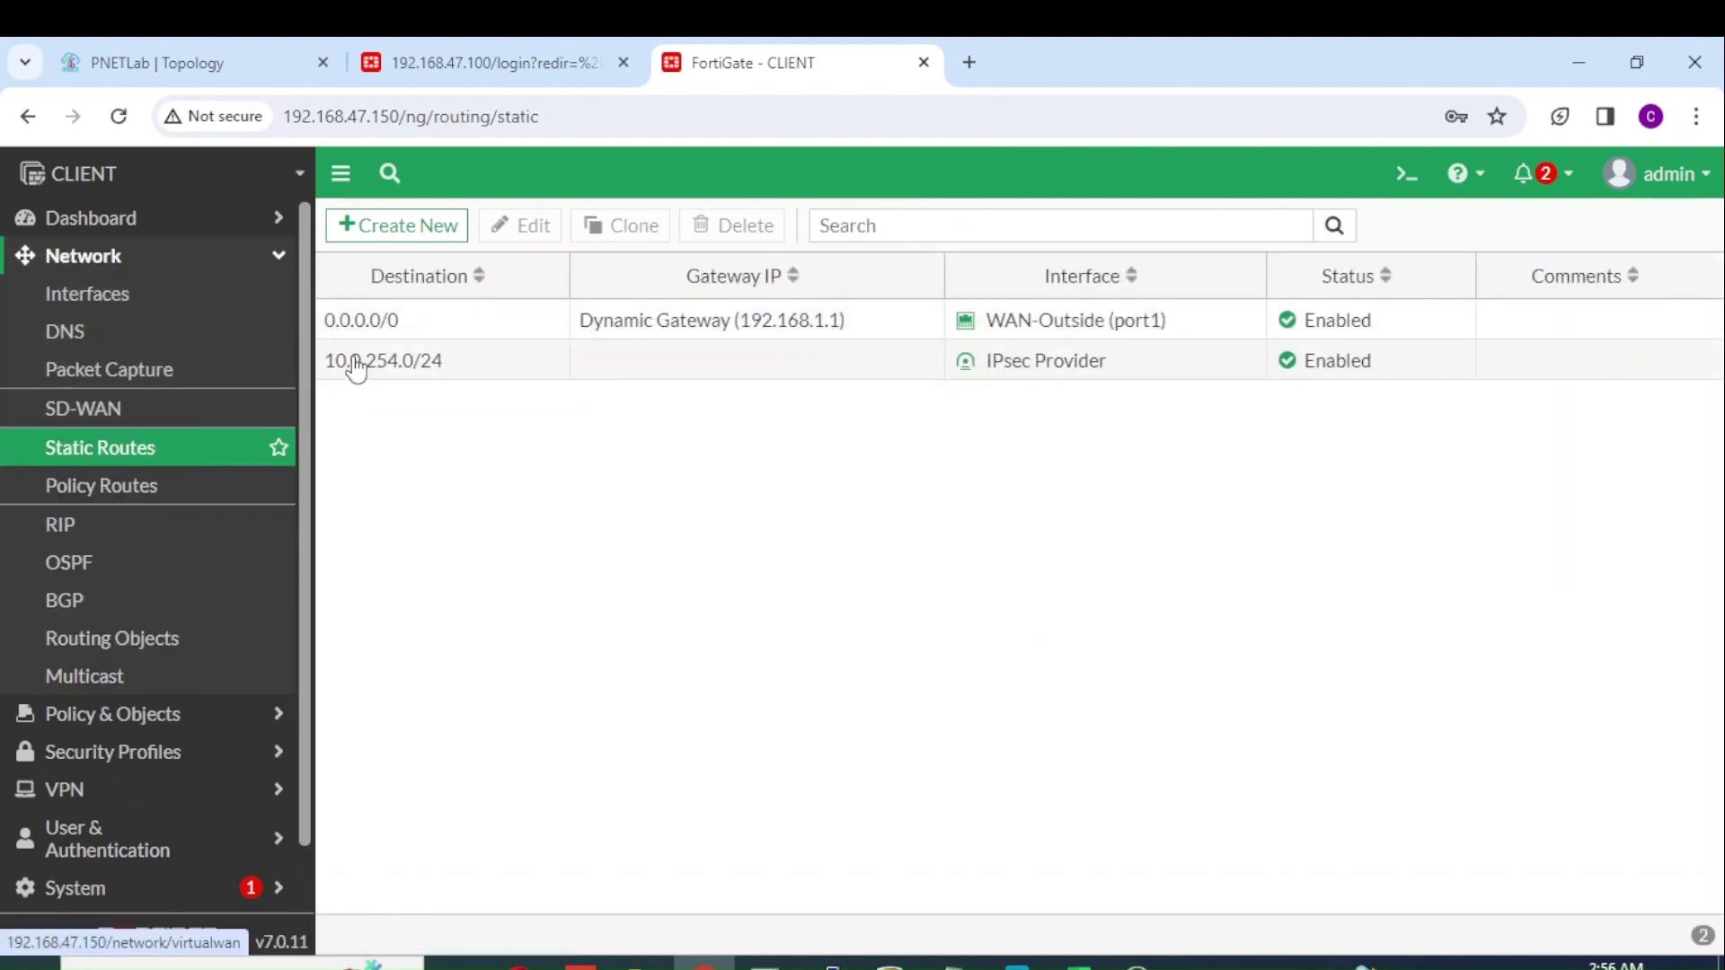
click(127, 791)
click(124, 447)
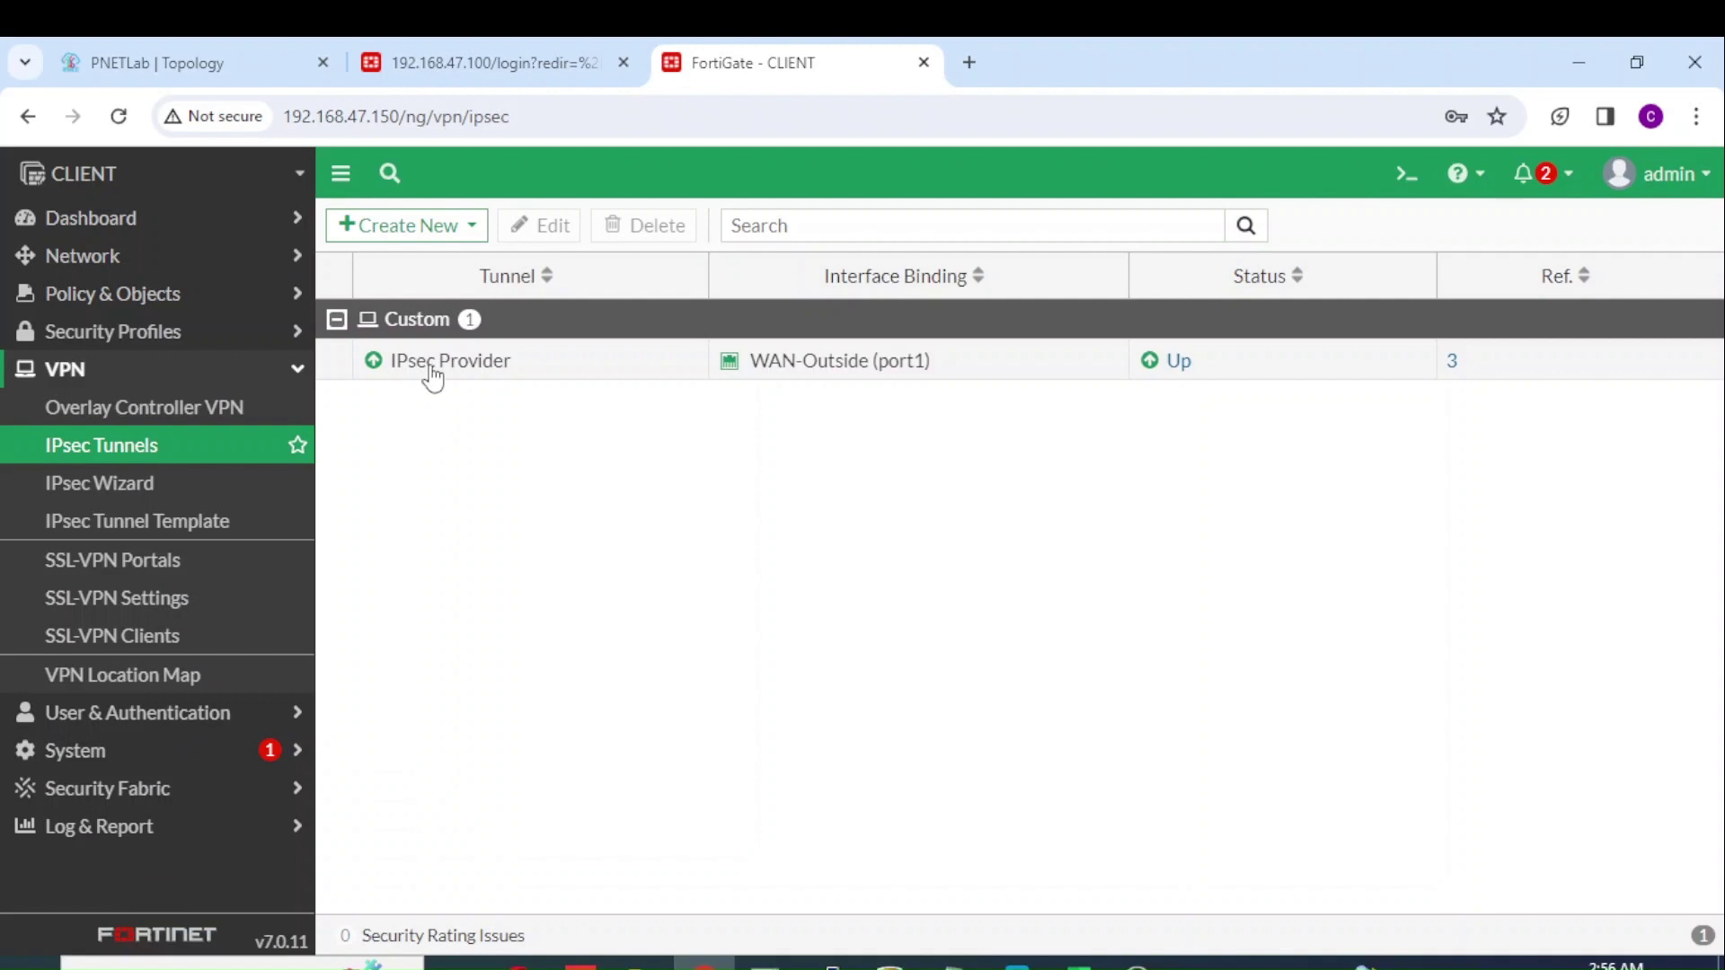
mouse_move(431, 370)
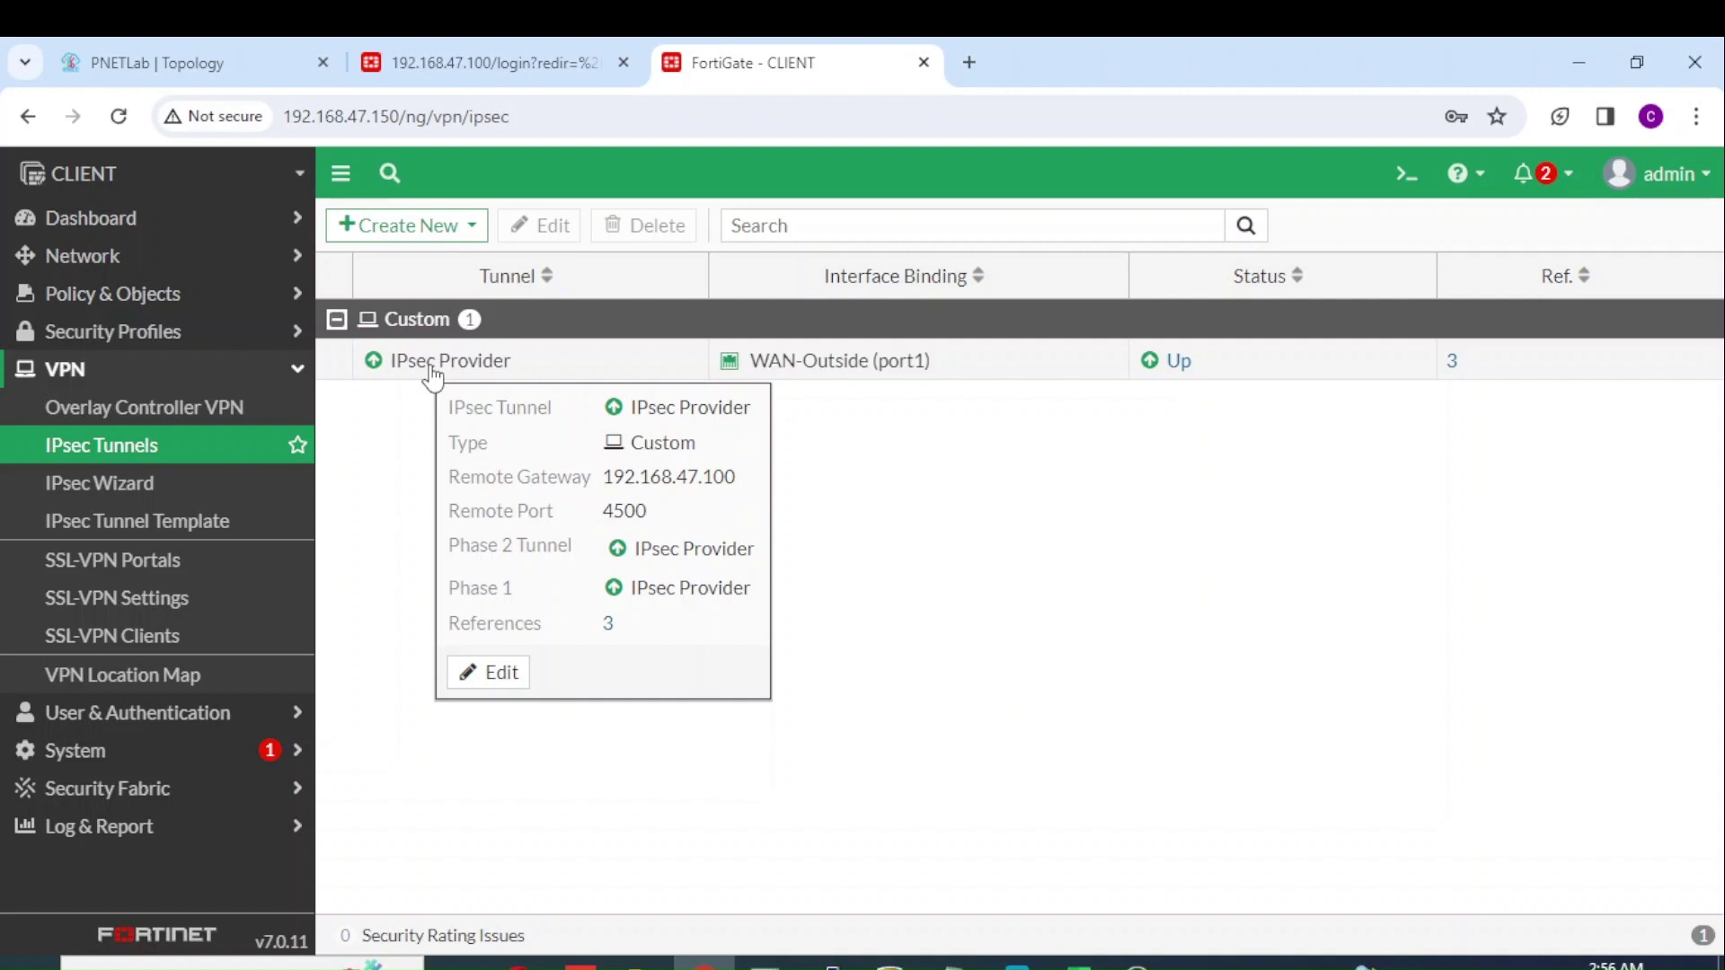
Step: Sign back in to the Provider FortiGate as admin and bring up its IPsec Tunnels list
click(499, 65)
text(adm)
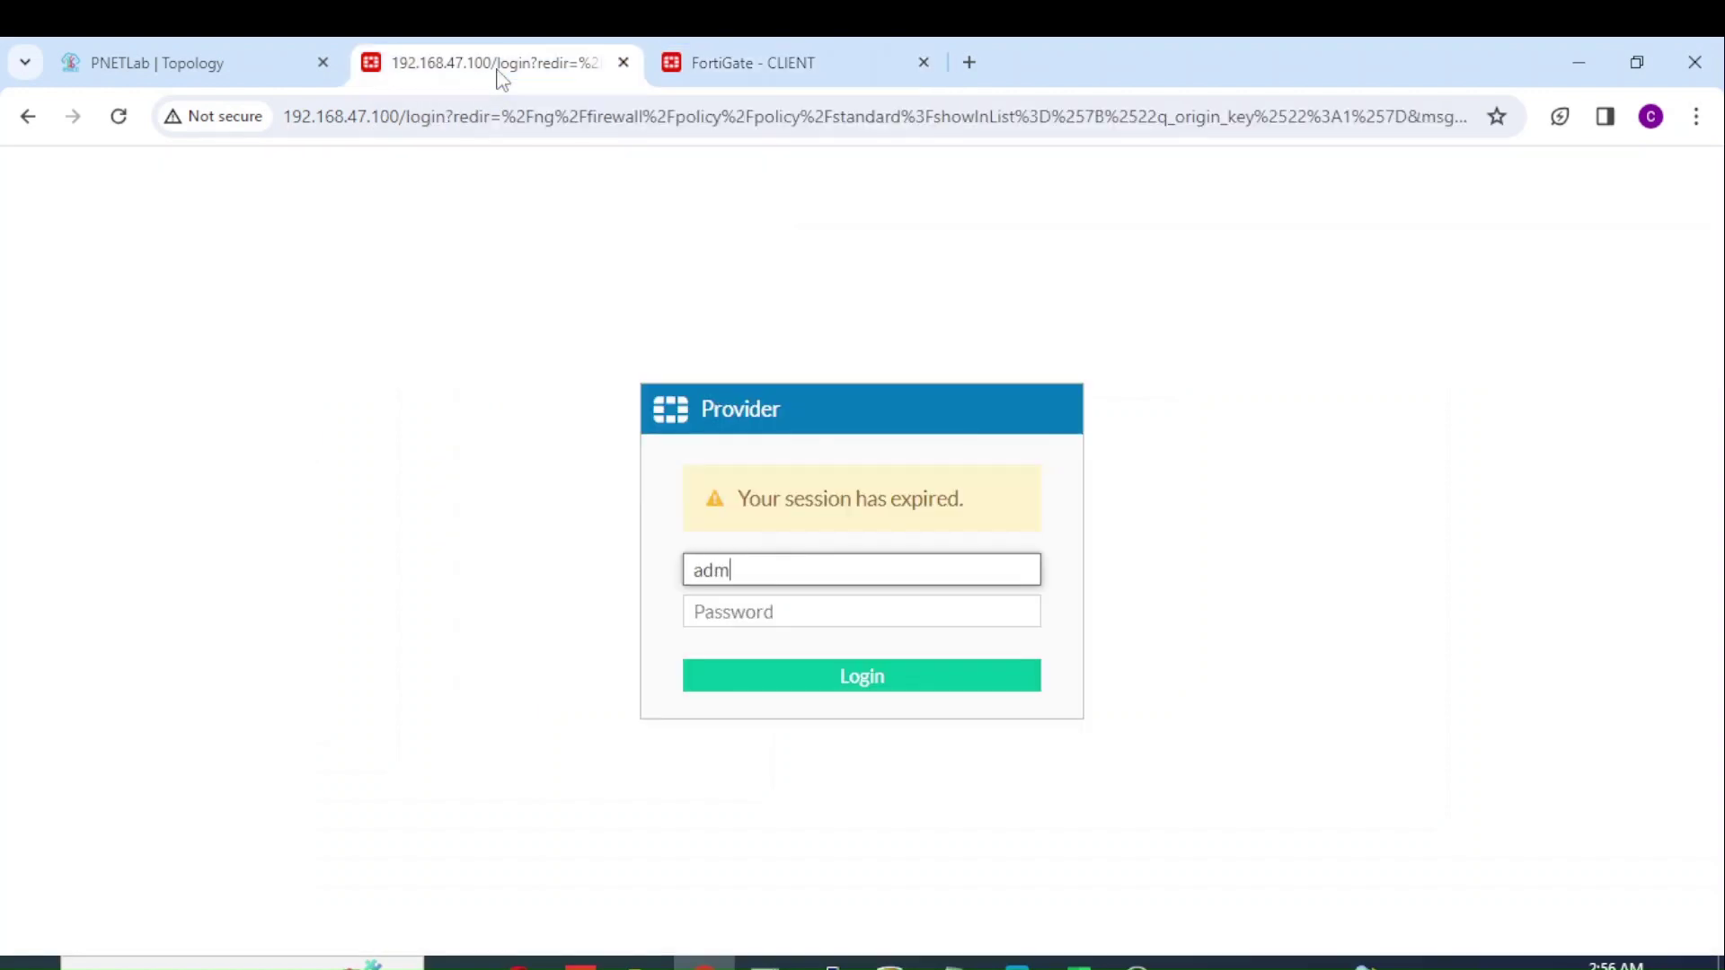
text(in)
key(Tab)
text(admin)
key(Return)
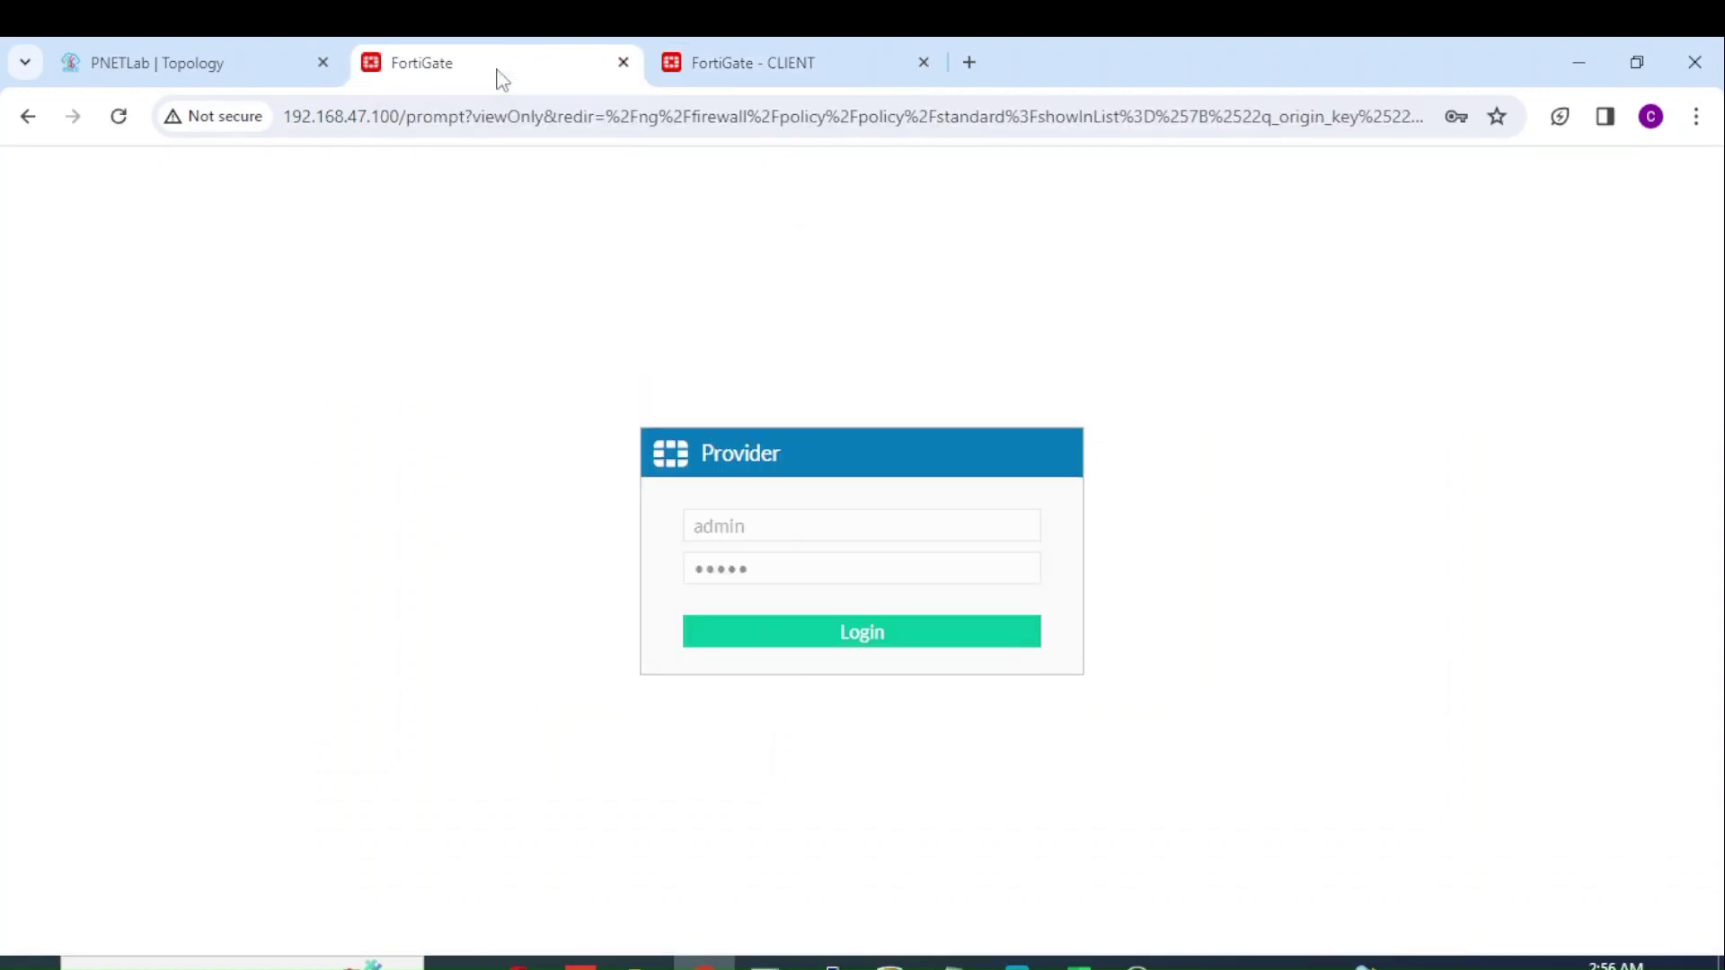
click(1075, 468)
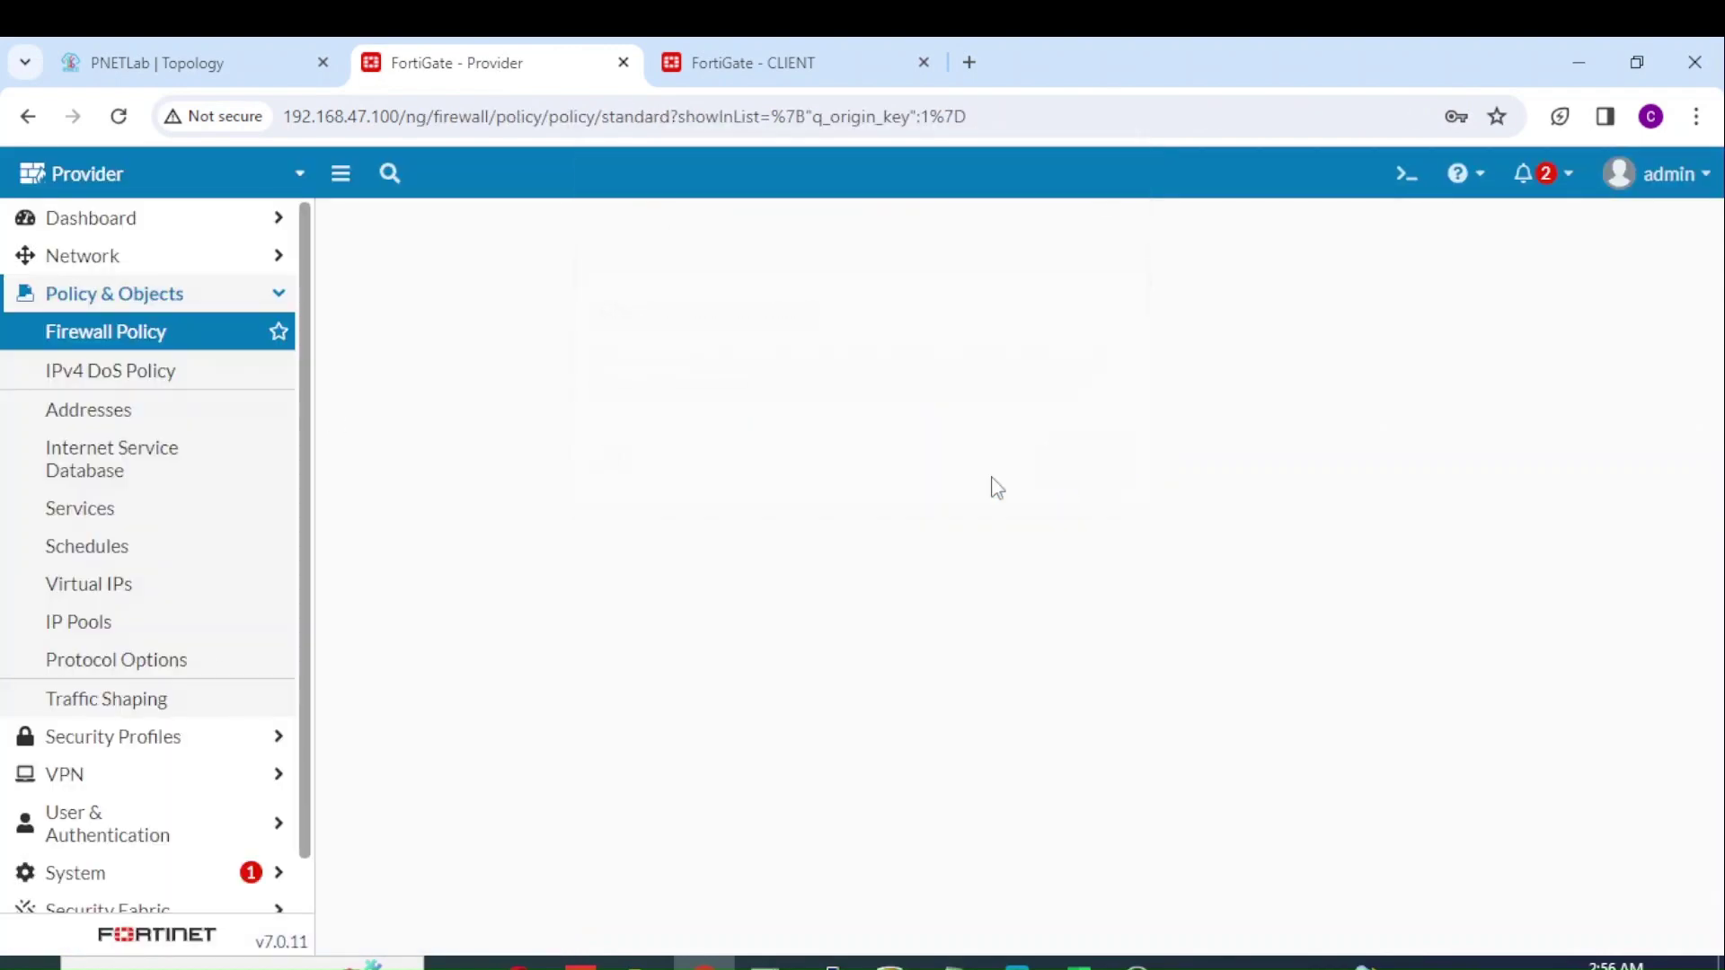
click(148, 776)
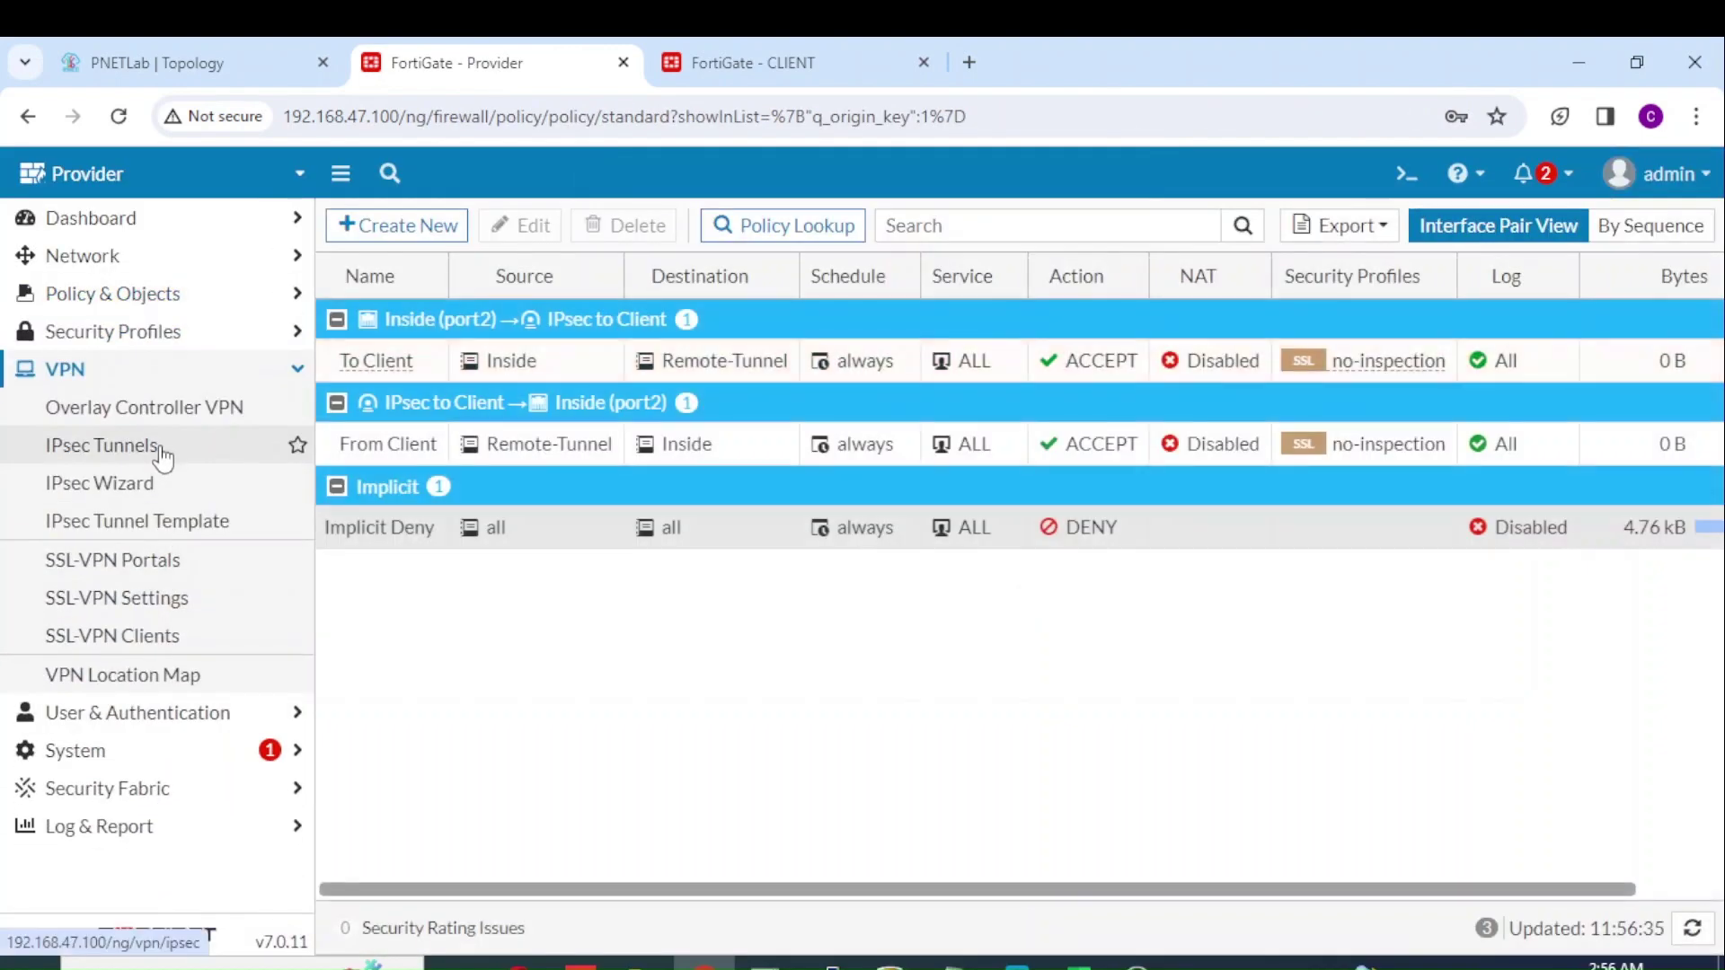
click(162, 453)
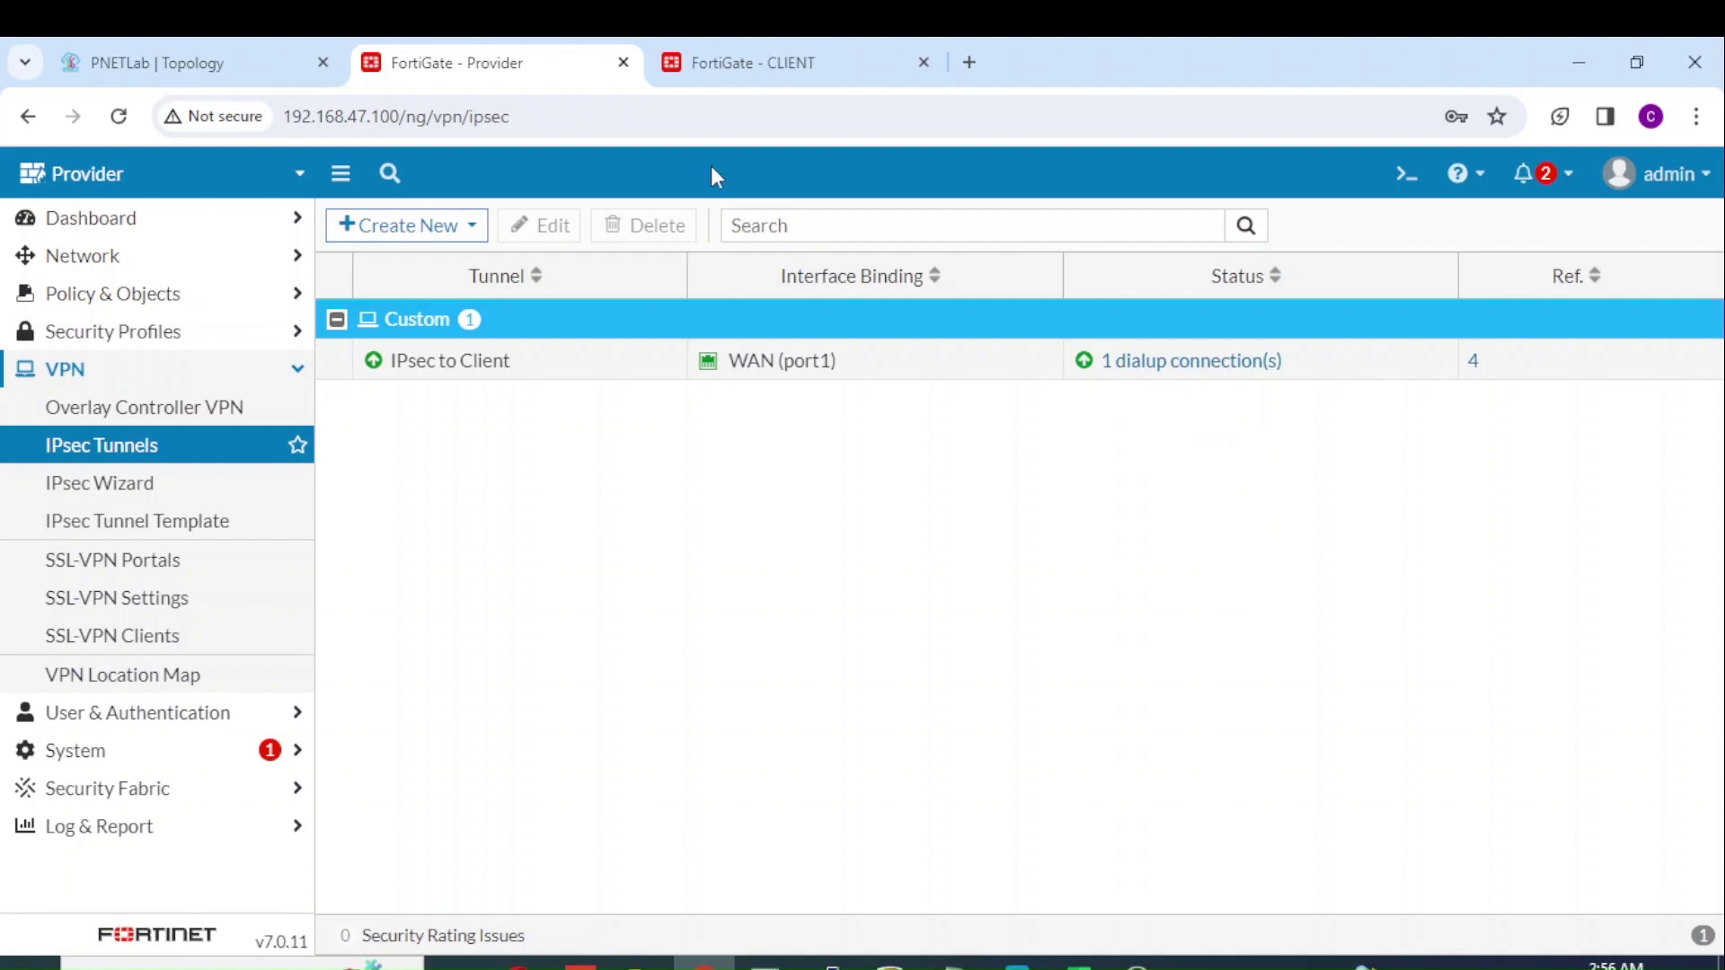
Step: On the CLIENT unit, start a new firewall policy named From Provider
click(763, 84)
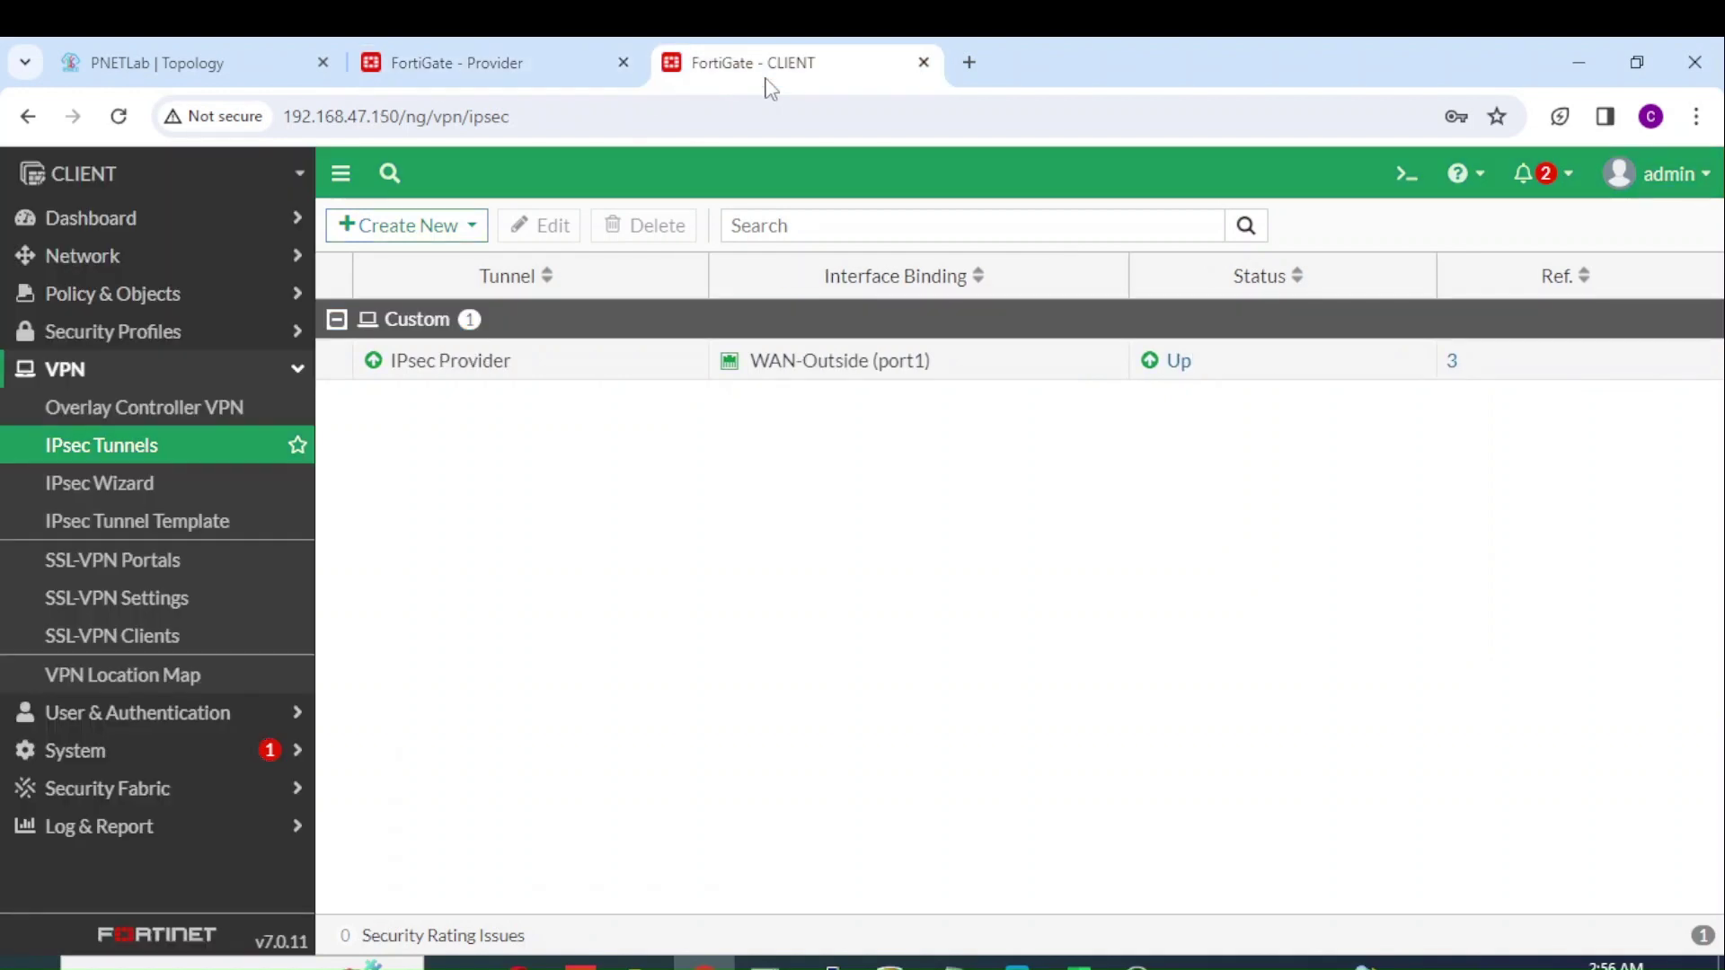
click(211, 305)
click(196, 332)
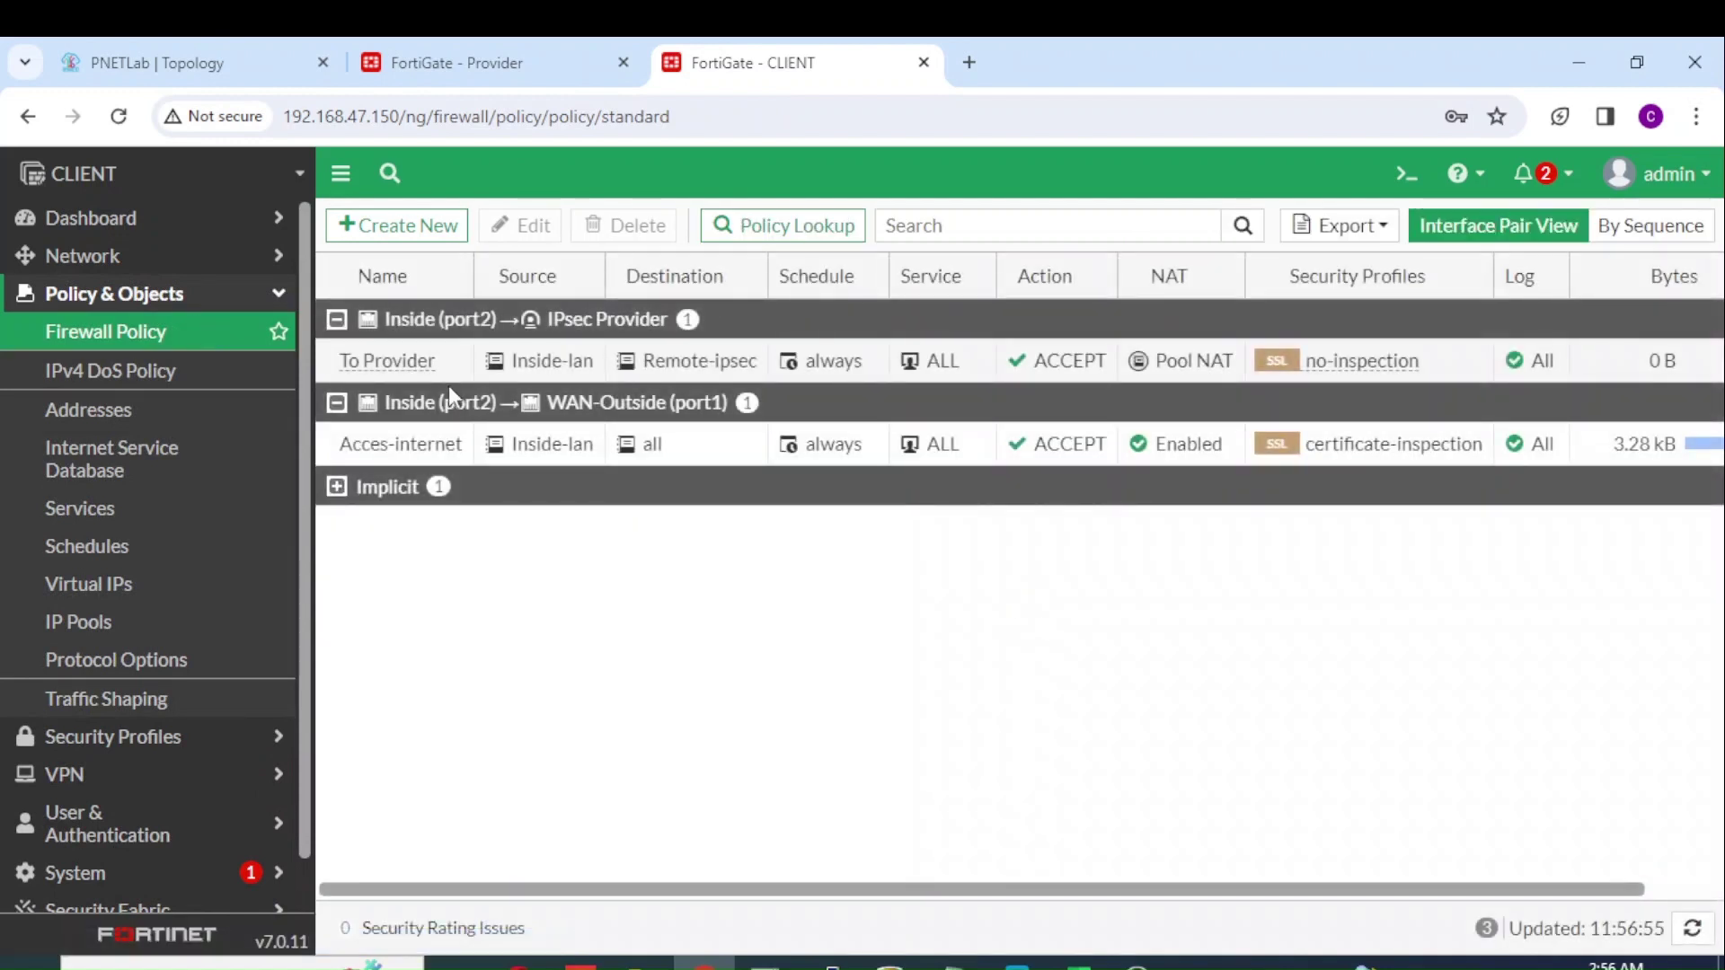
click(445, 232)
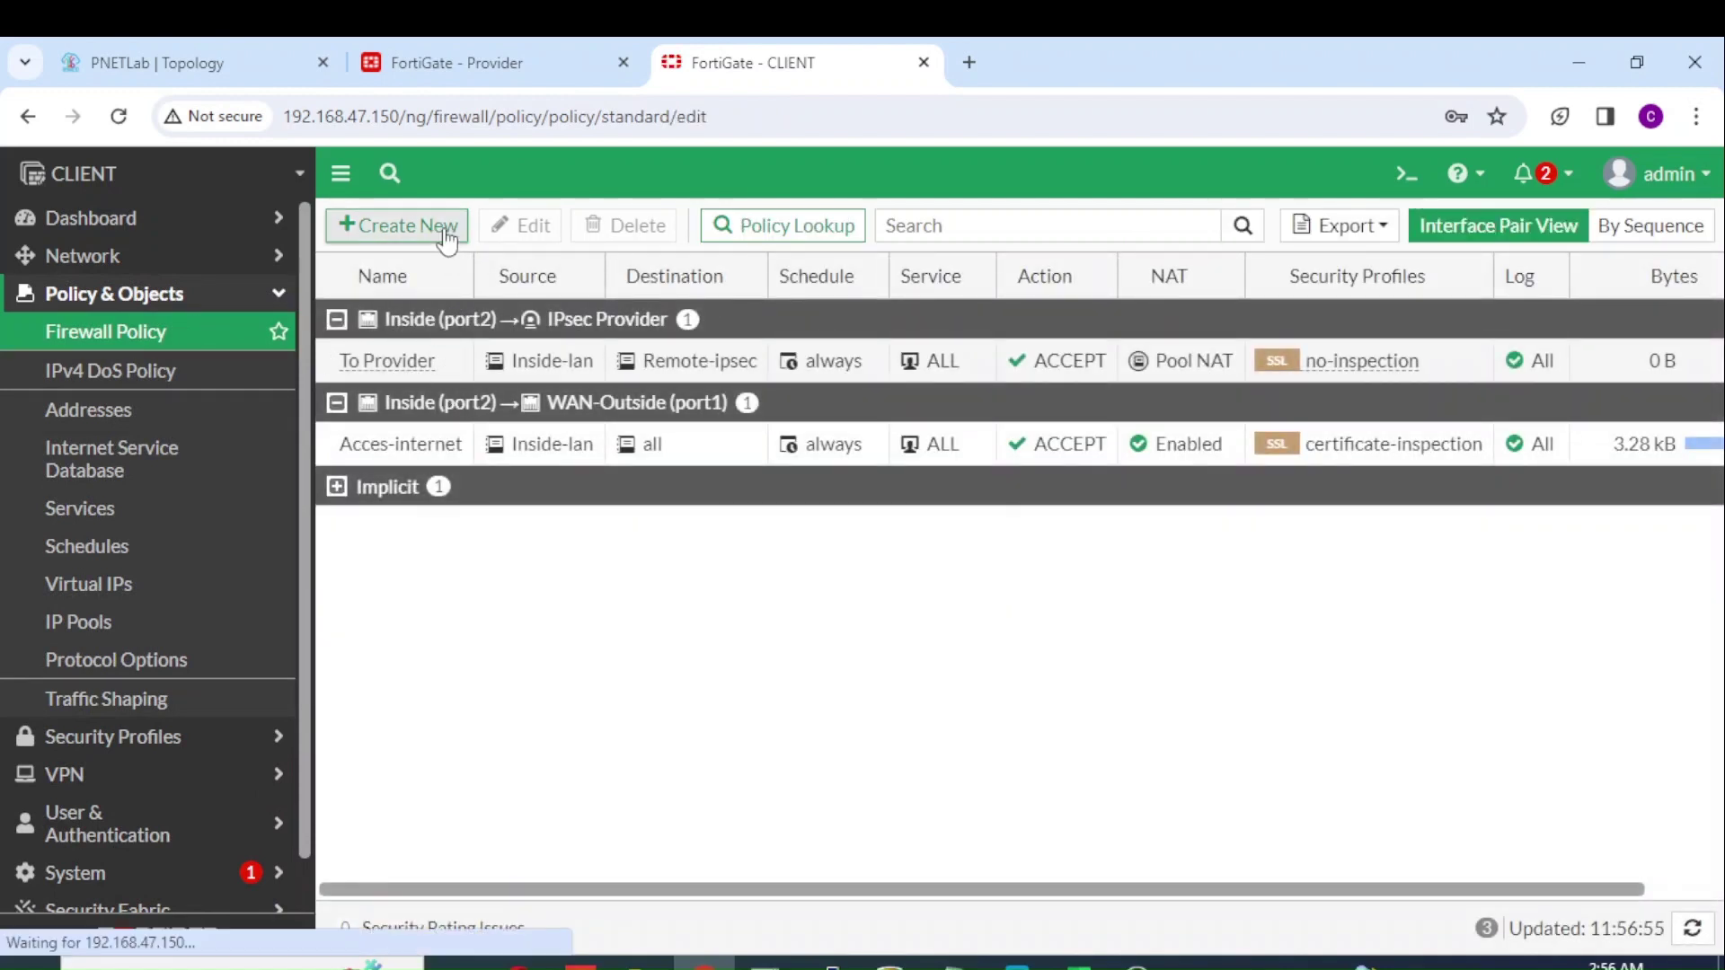
click(623, 295)
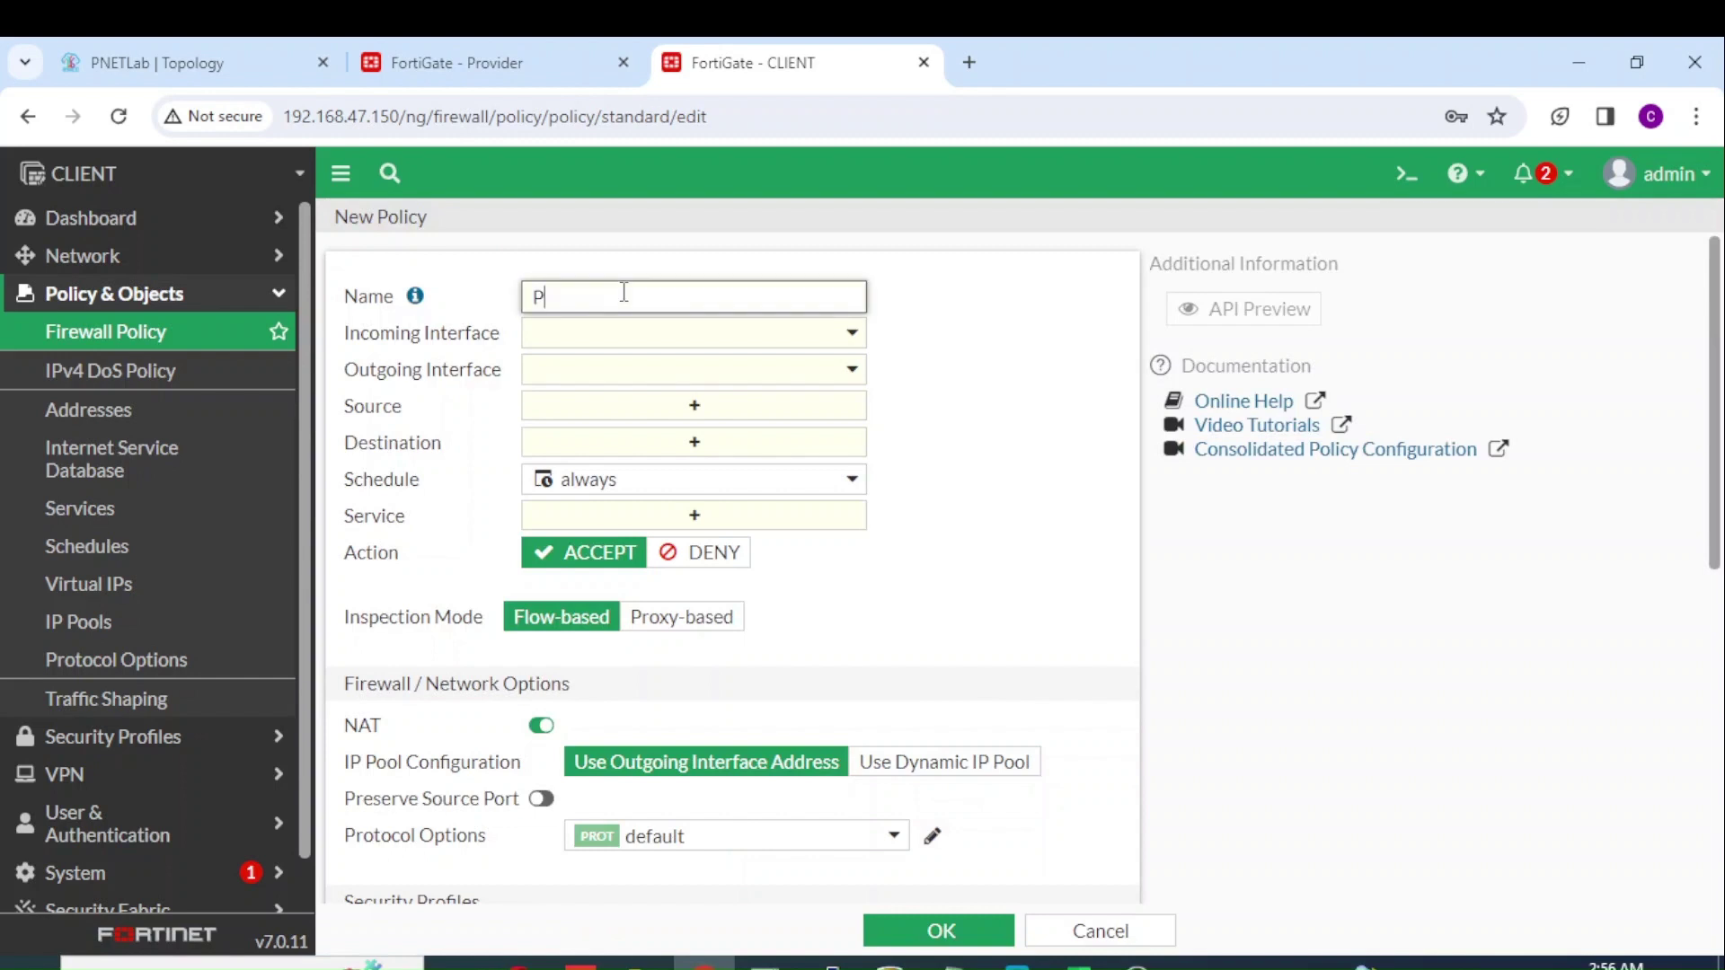
text(Pr)
key(BackSpace)
key(BackSpace)
text(Fro)
Step: Route the policy from IPsec Provider to Inside (port2) with source Remote-ipsec
click(629, 337)
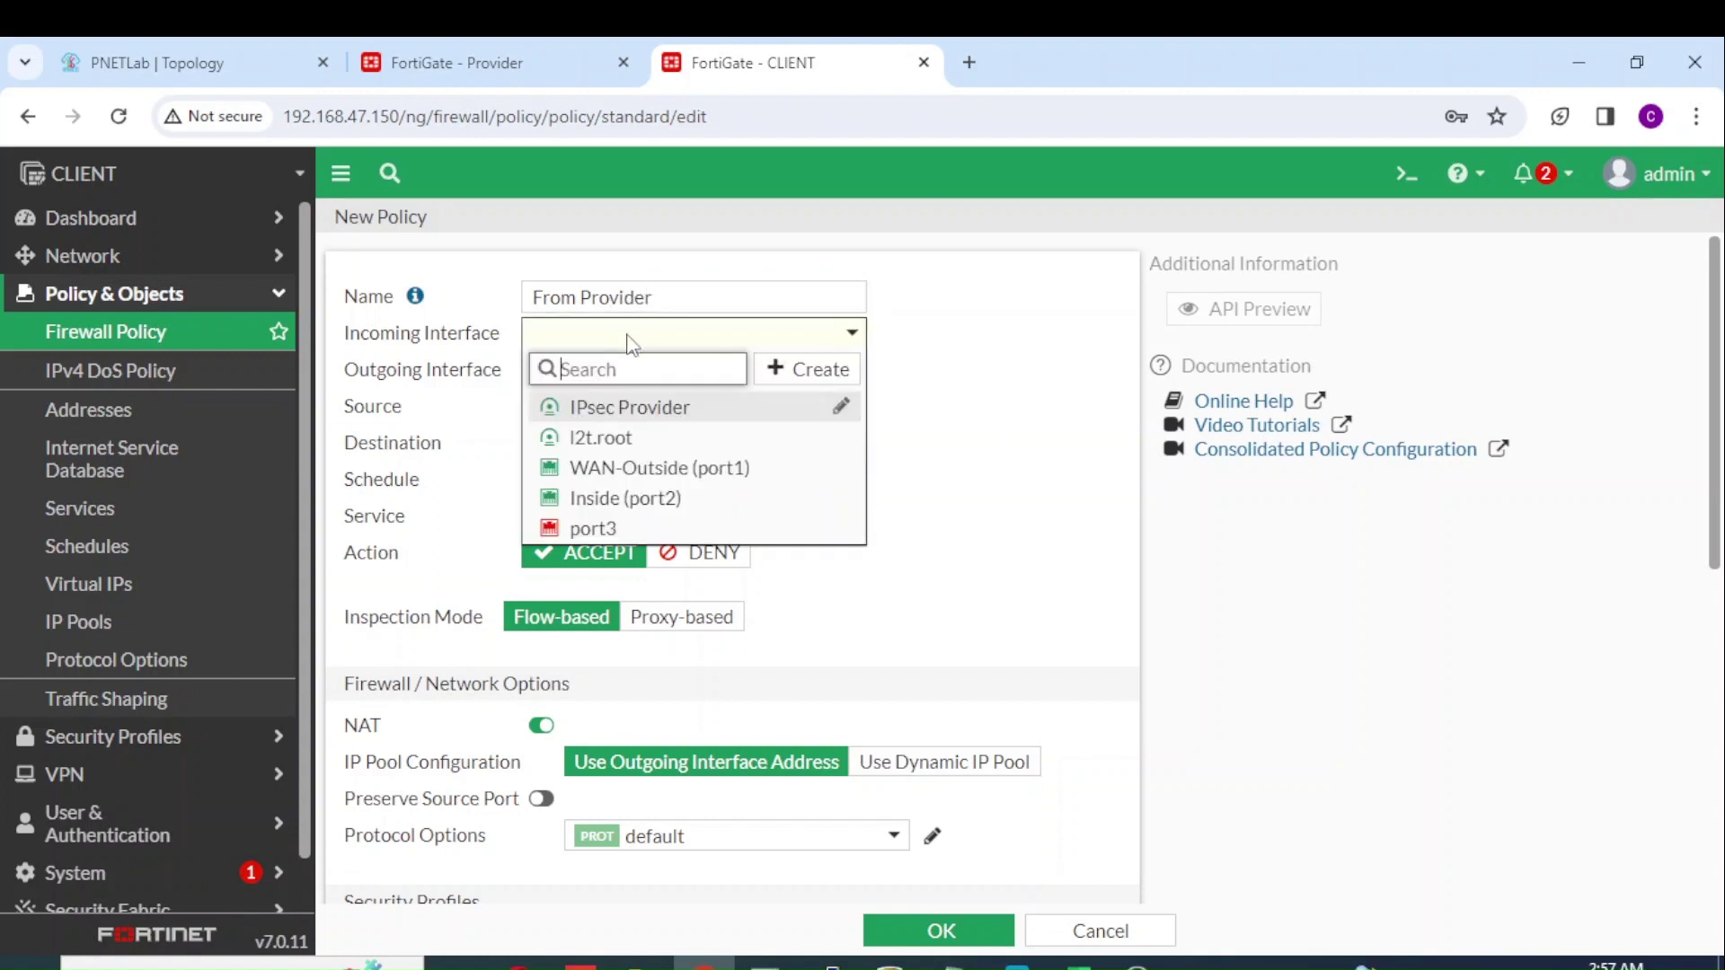
click(647, 409)
click(697, 370)
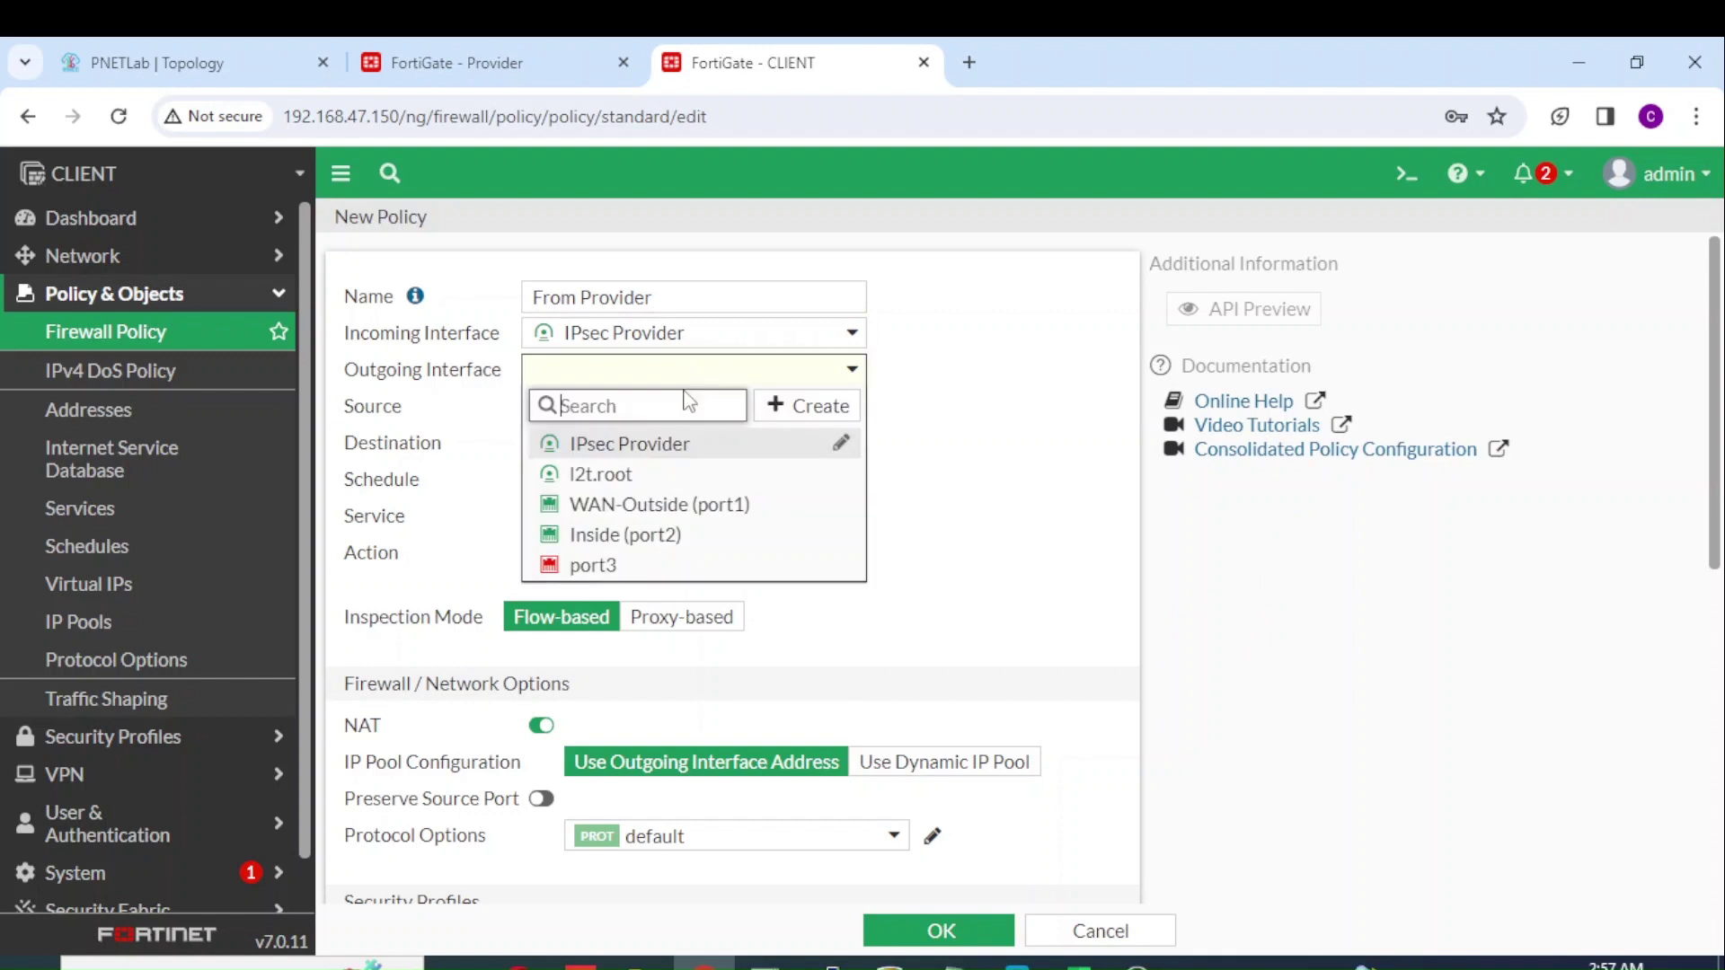
click(674, 538)
click(710, 409)
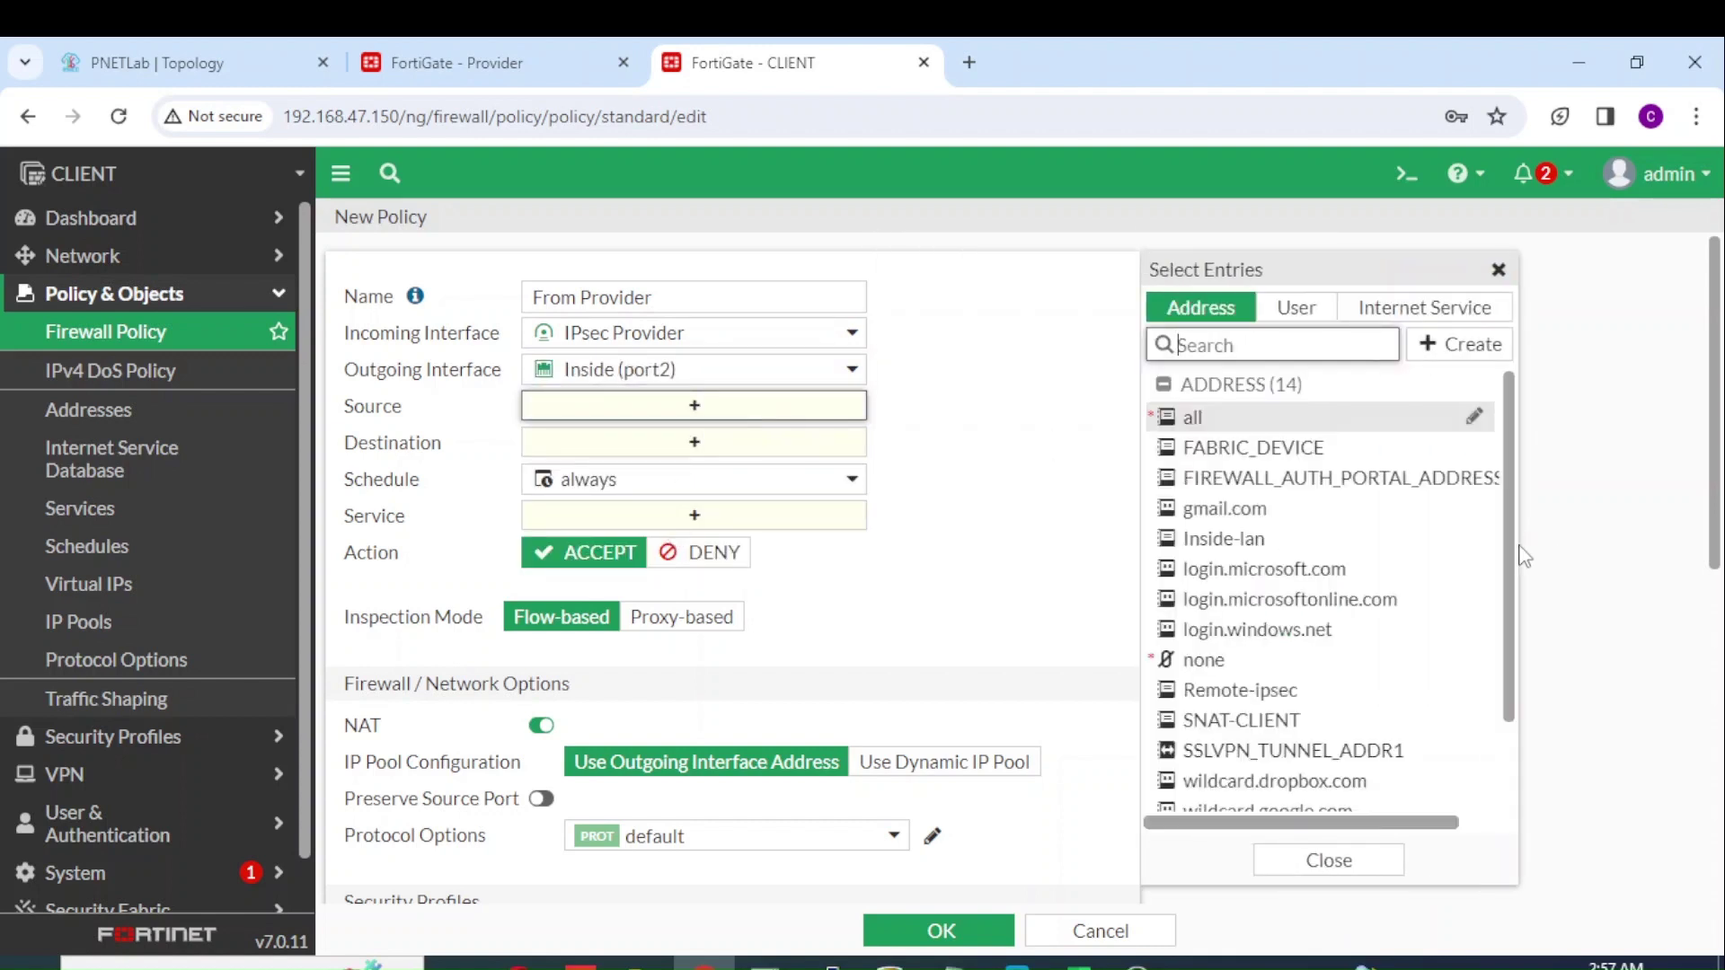
scroll(1519, 564, down, 2)
mouse_move(1310, 593)
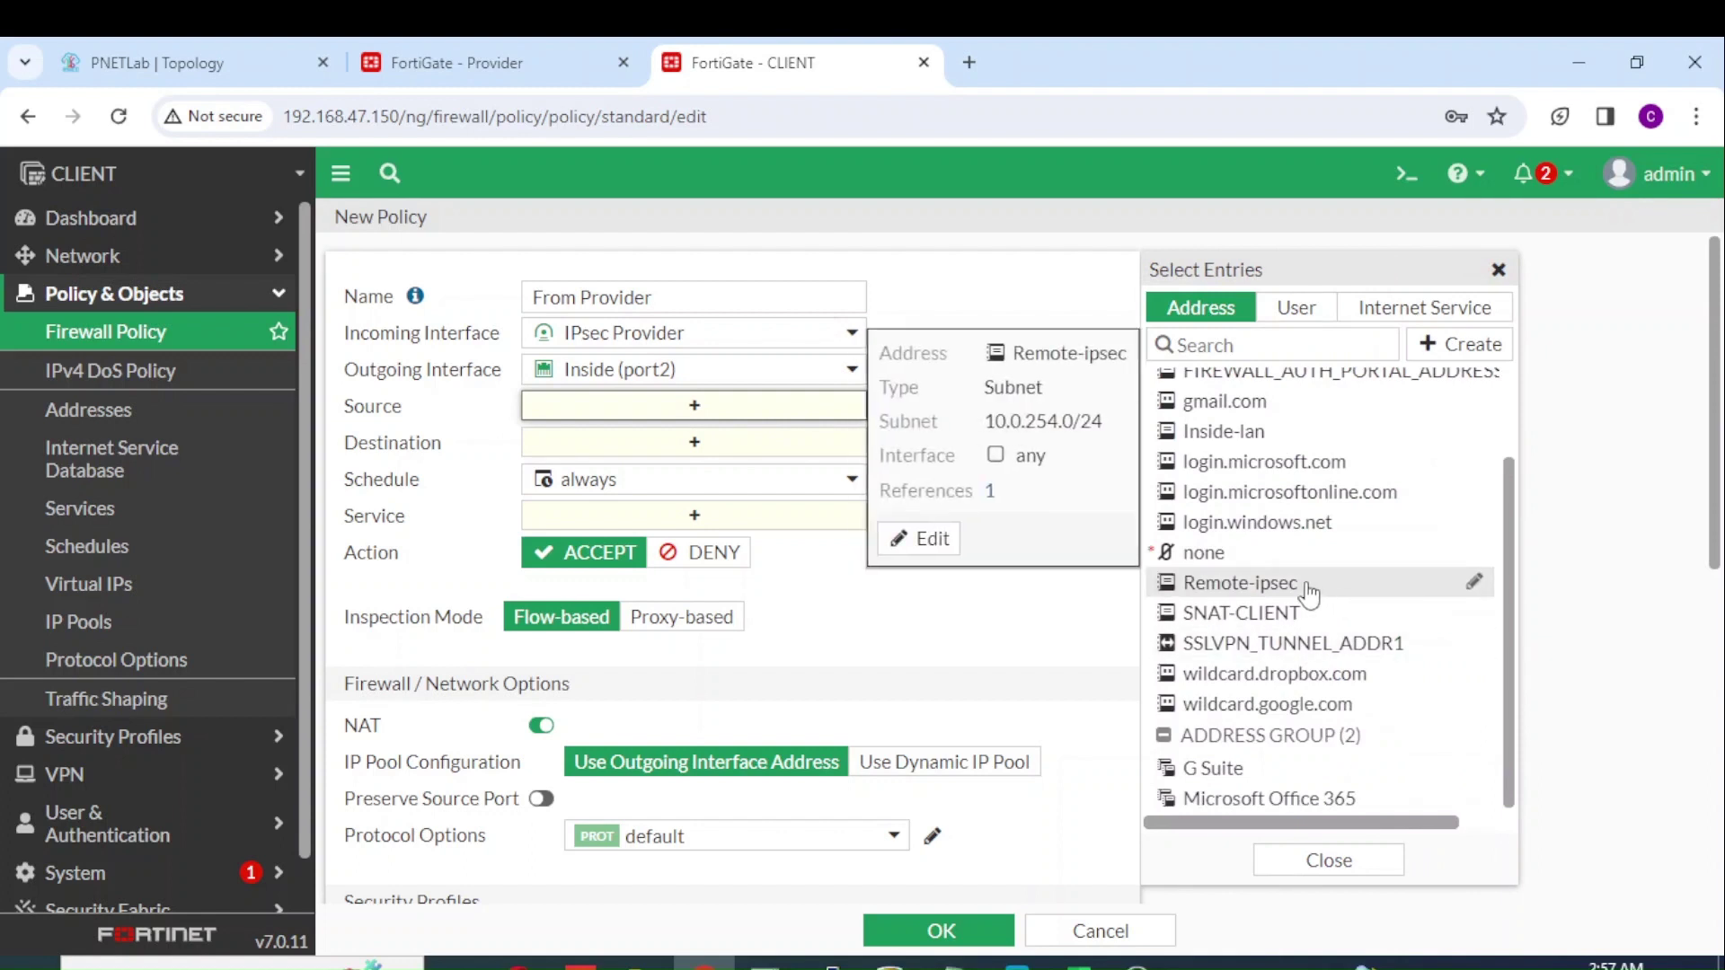
click(1311, 586)
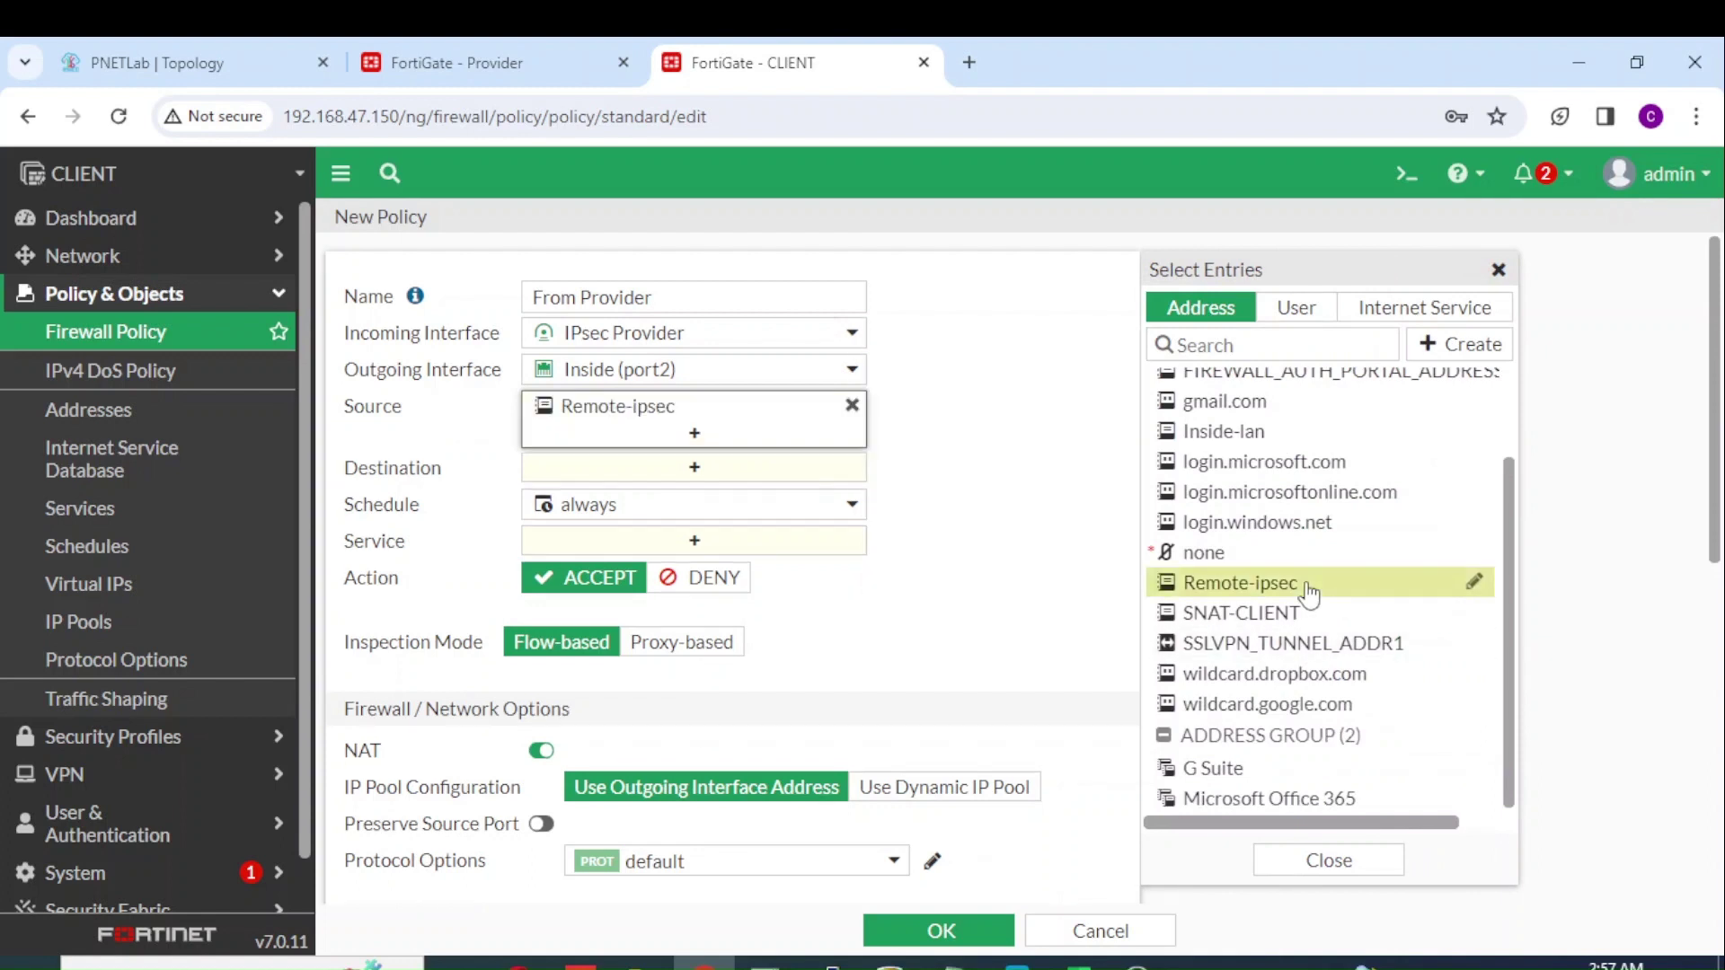
Step: Set destination DNAT-client, ALL services, NAT off and log all sessions, then save the policy
click(775, 471)
scroll(1515, 503, down, 3)
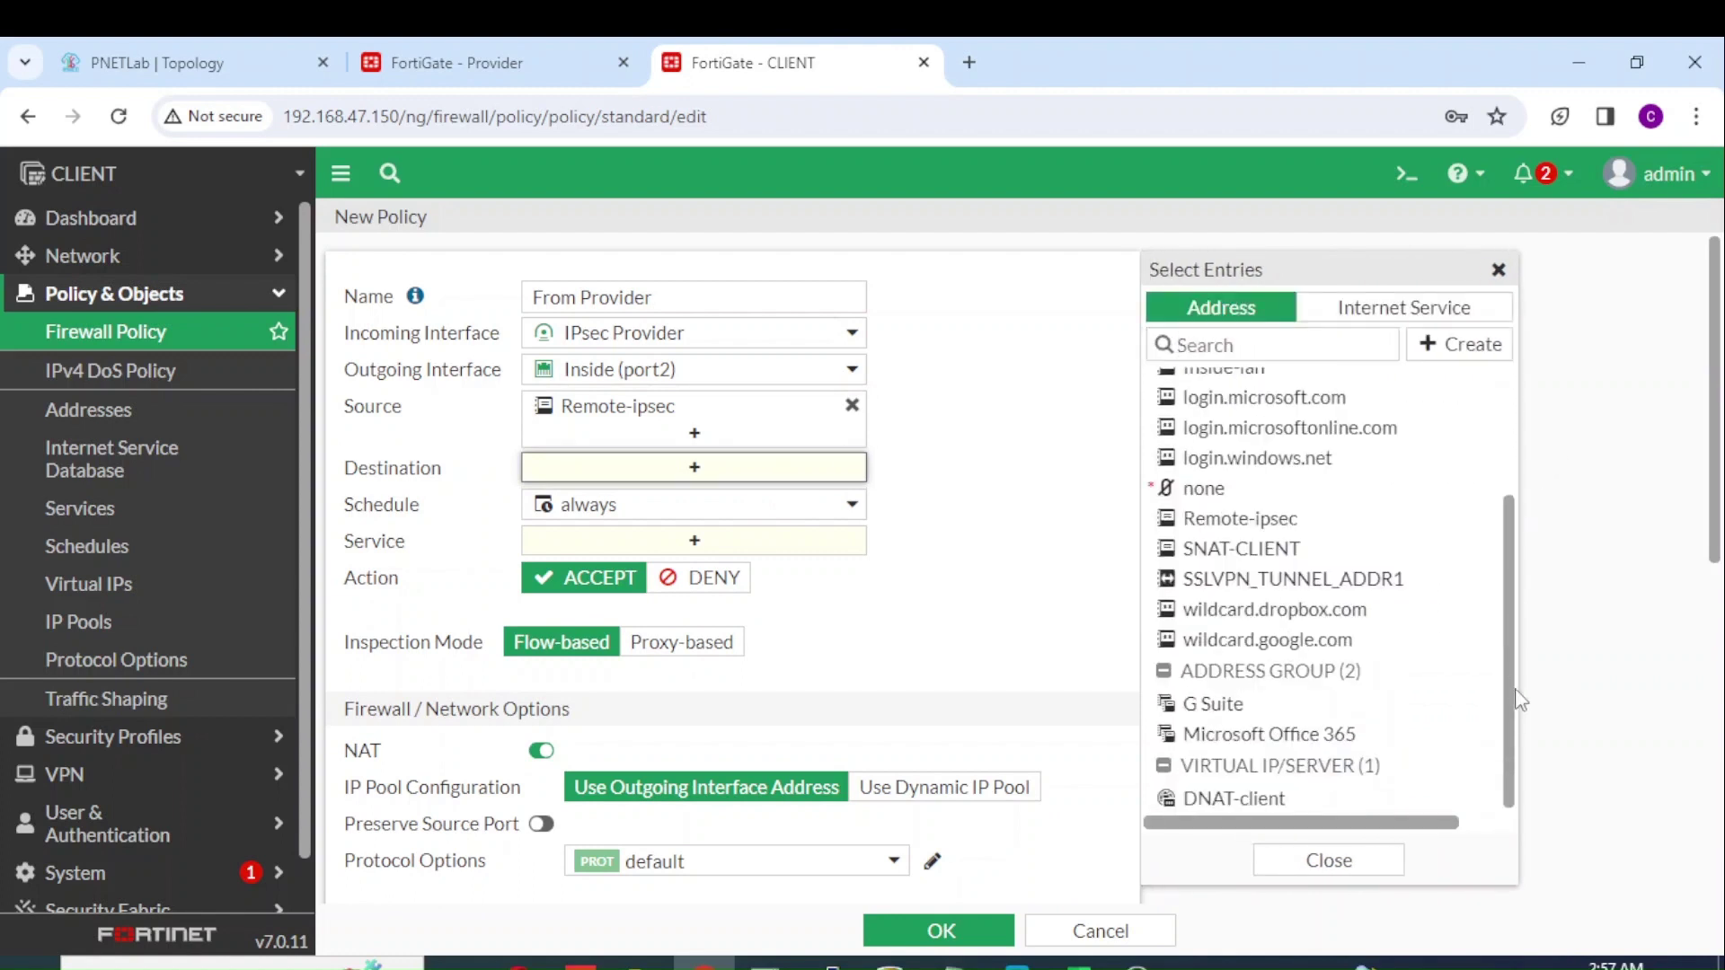
mouse_move(1272, 800)
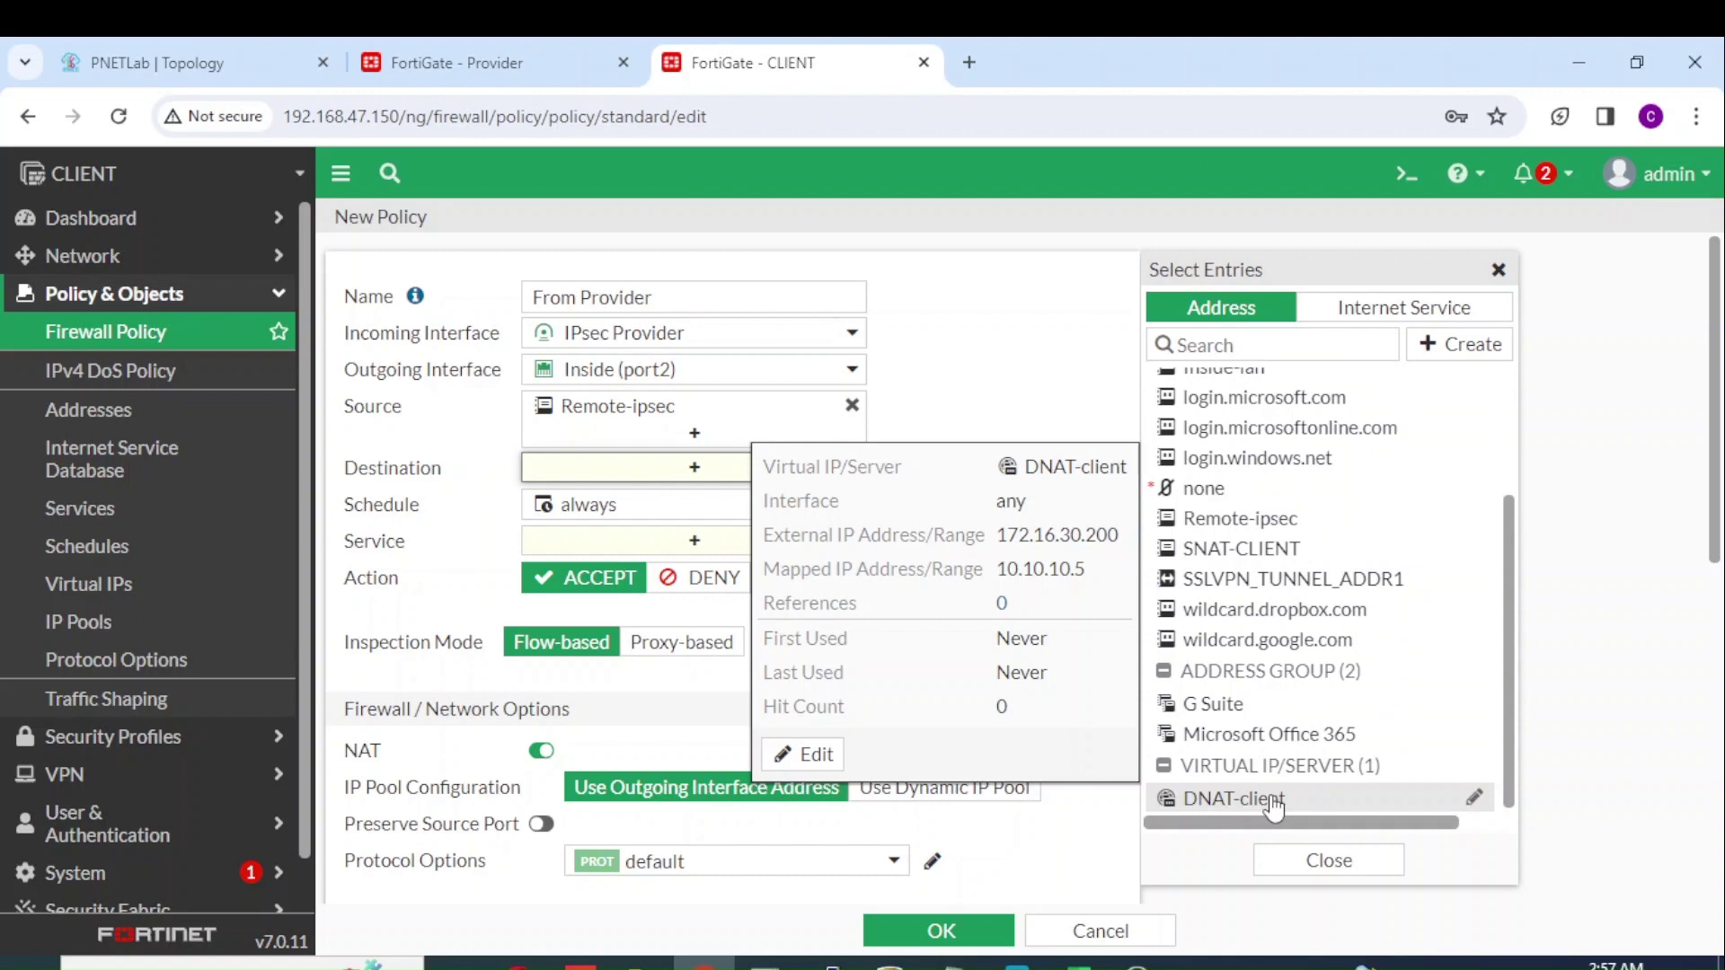
click(1272, 800)
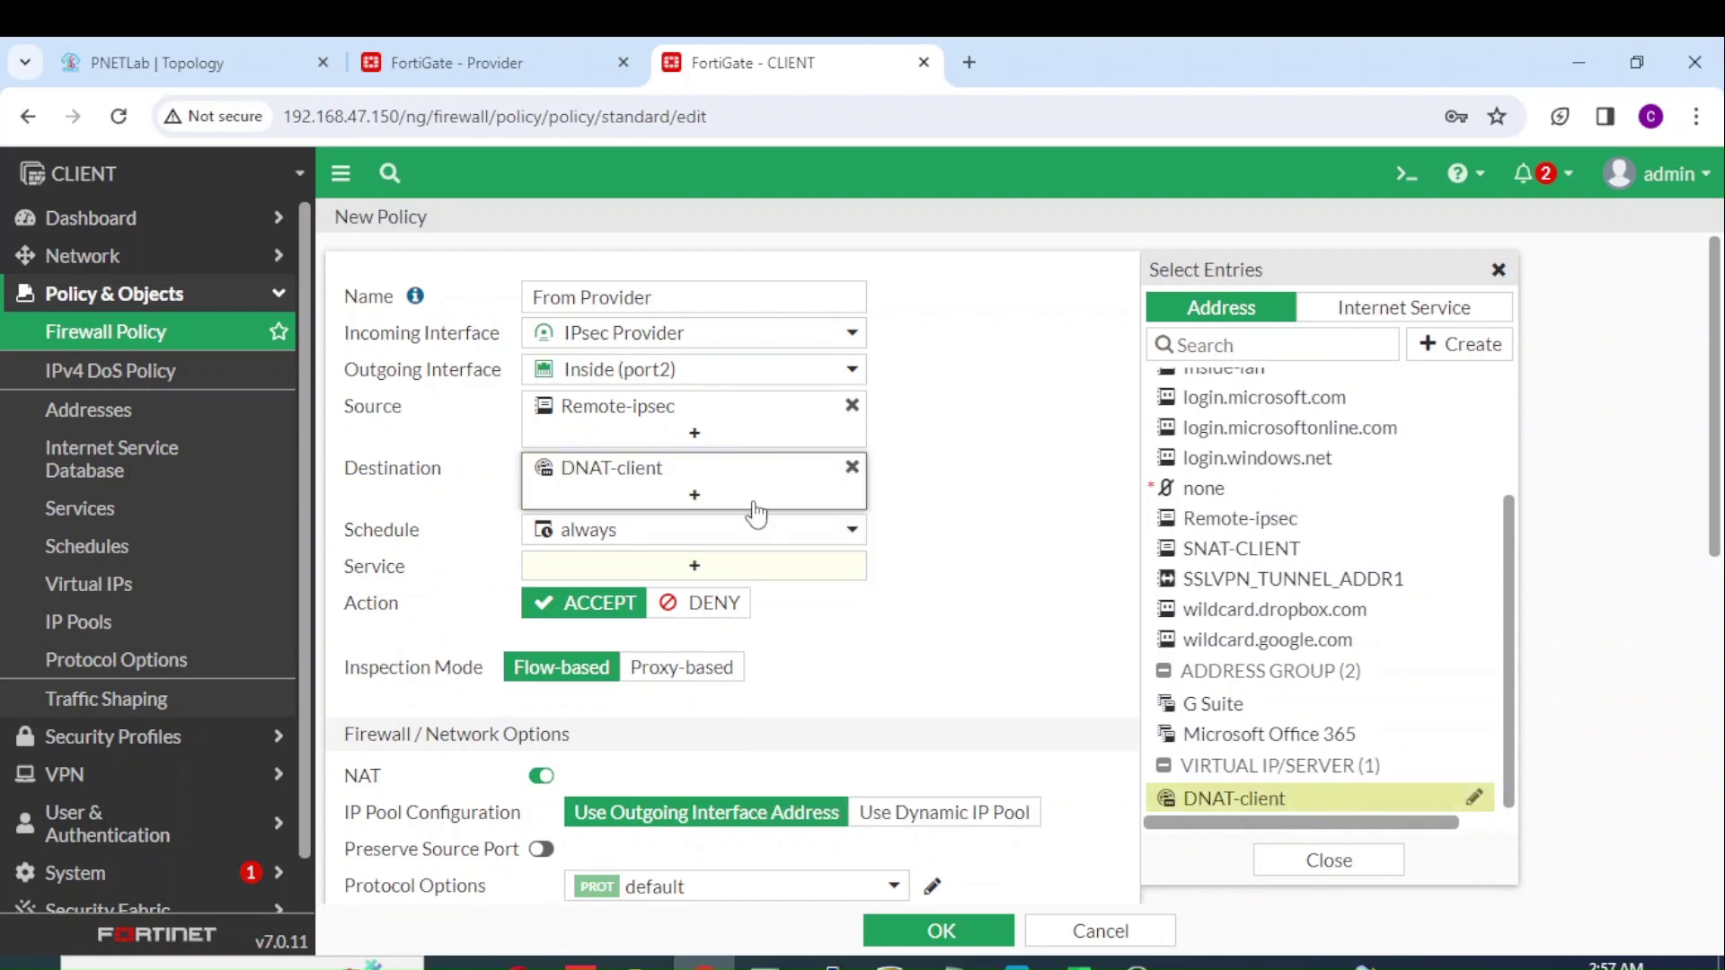
click(757, 575)
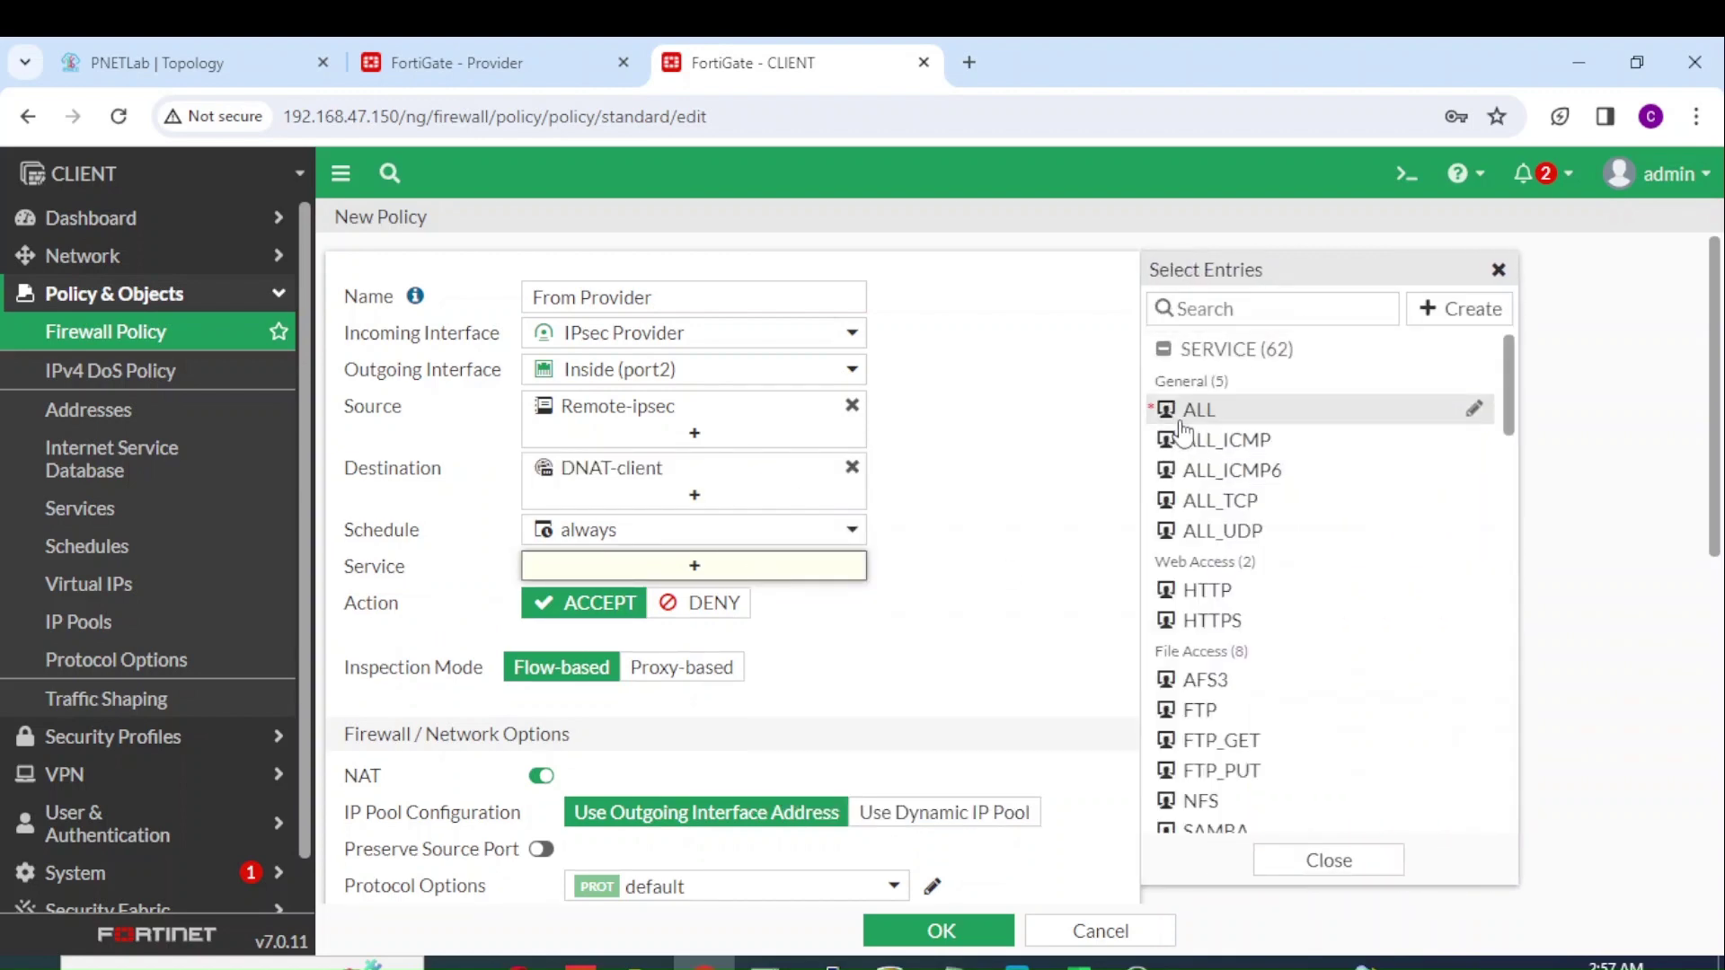
click(1195, 410)
click(540, 801)
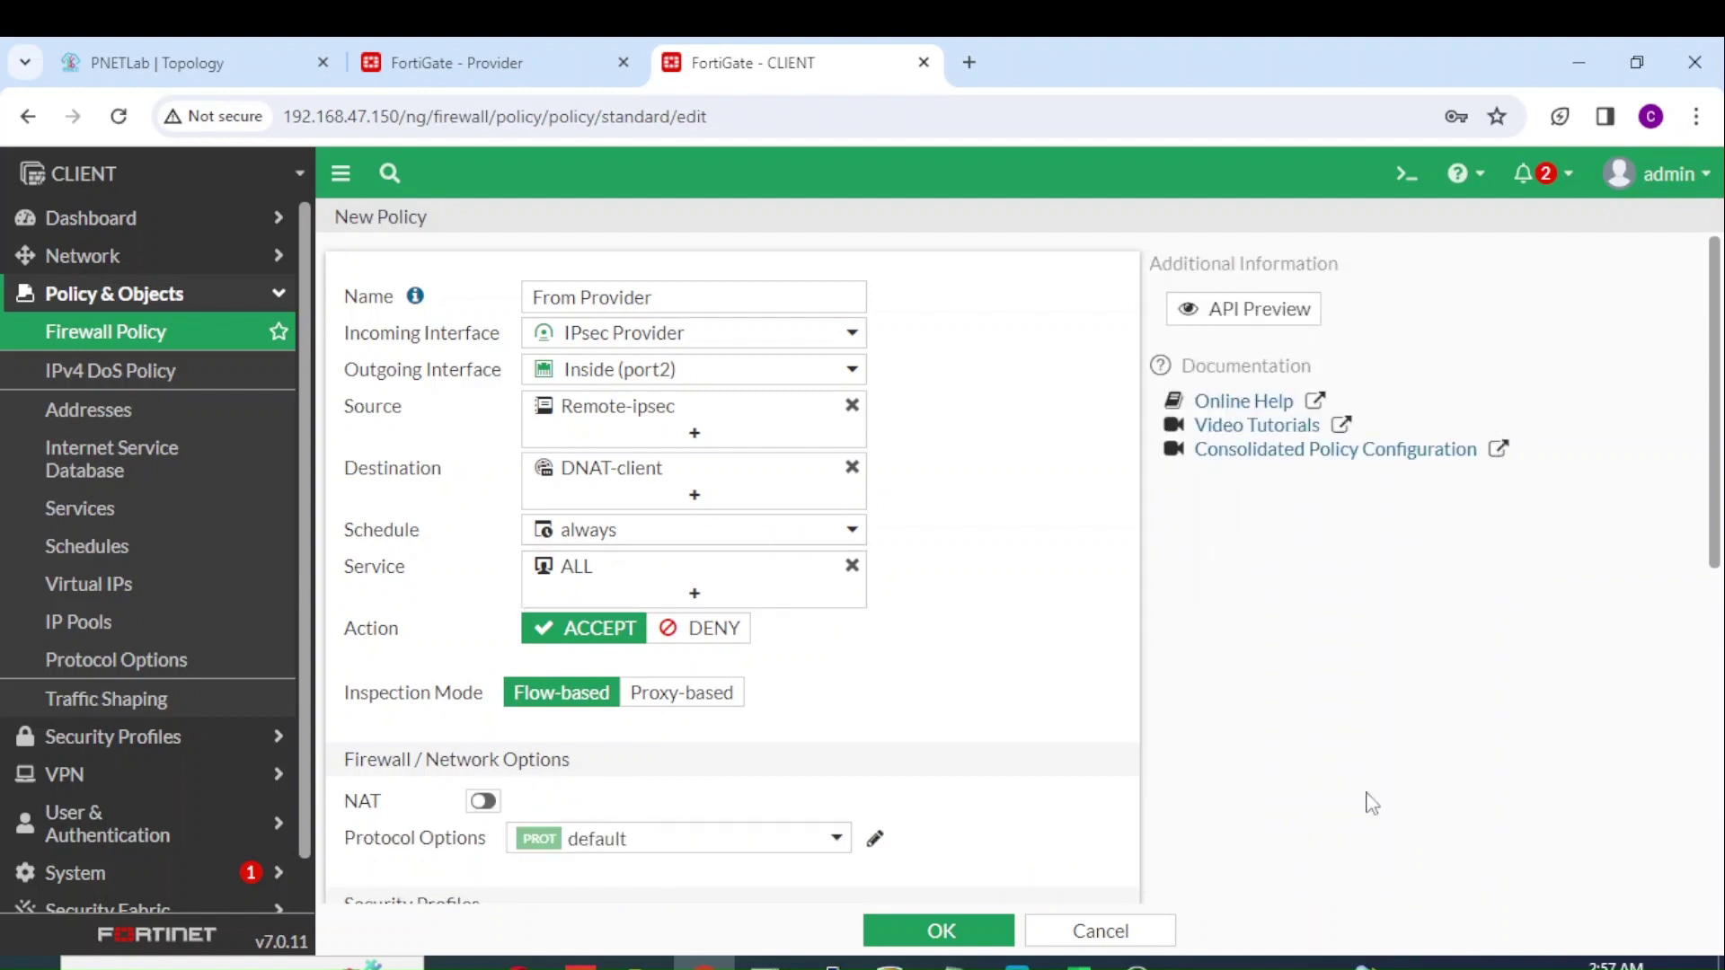
drag(1722, 517, 1719, 867)
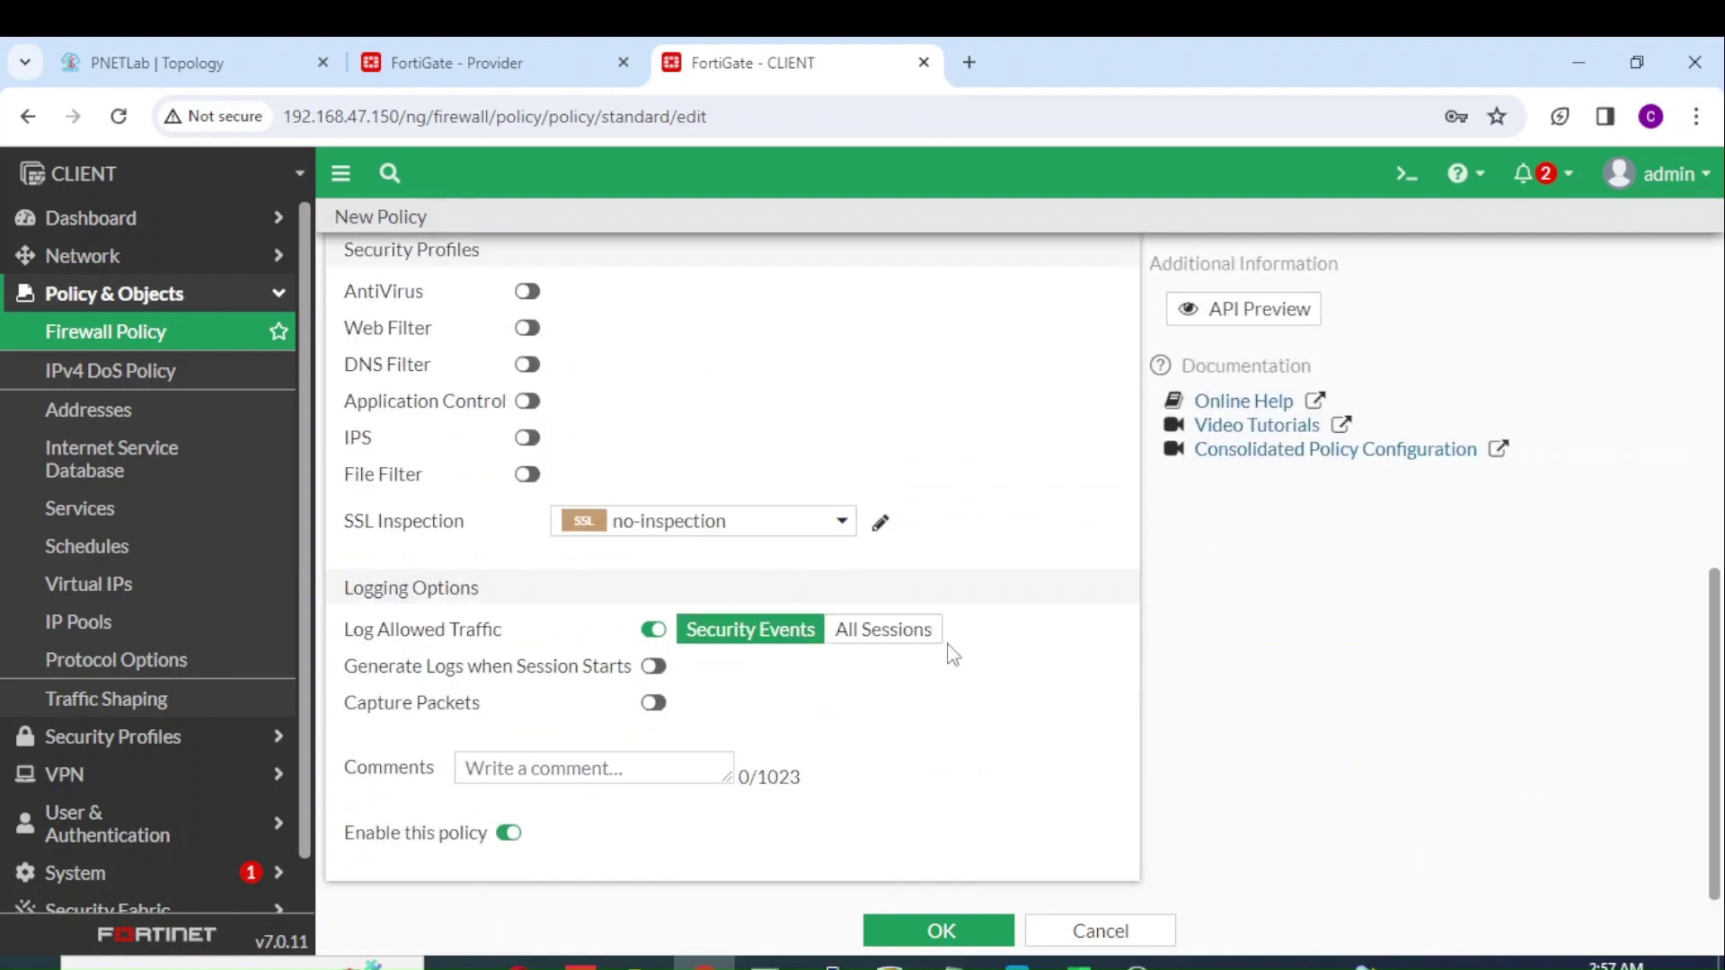
click(909, 635)
click(962, 934)
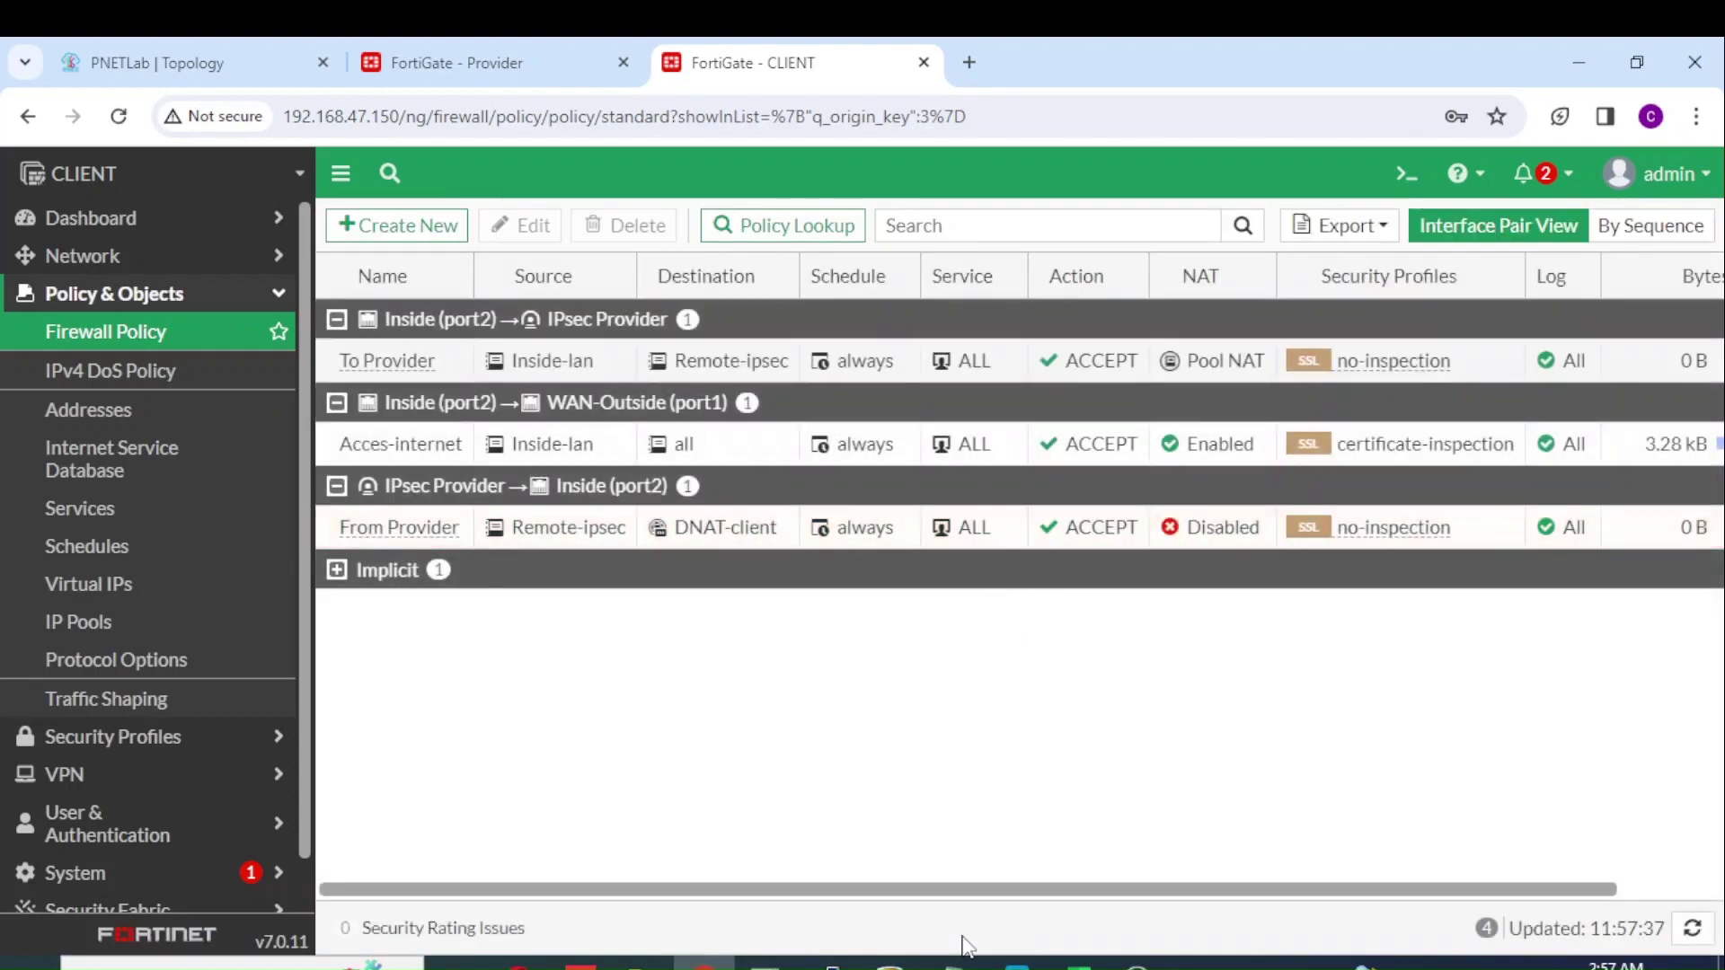
Step: From the 10.10.10.5 server's console, ping 10.0.254.100 and get all 5 replies at ttl 62
click(228, 72)
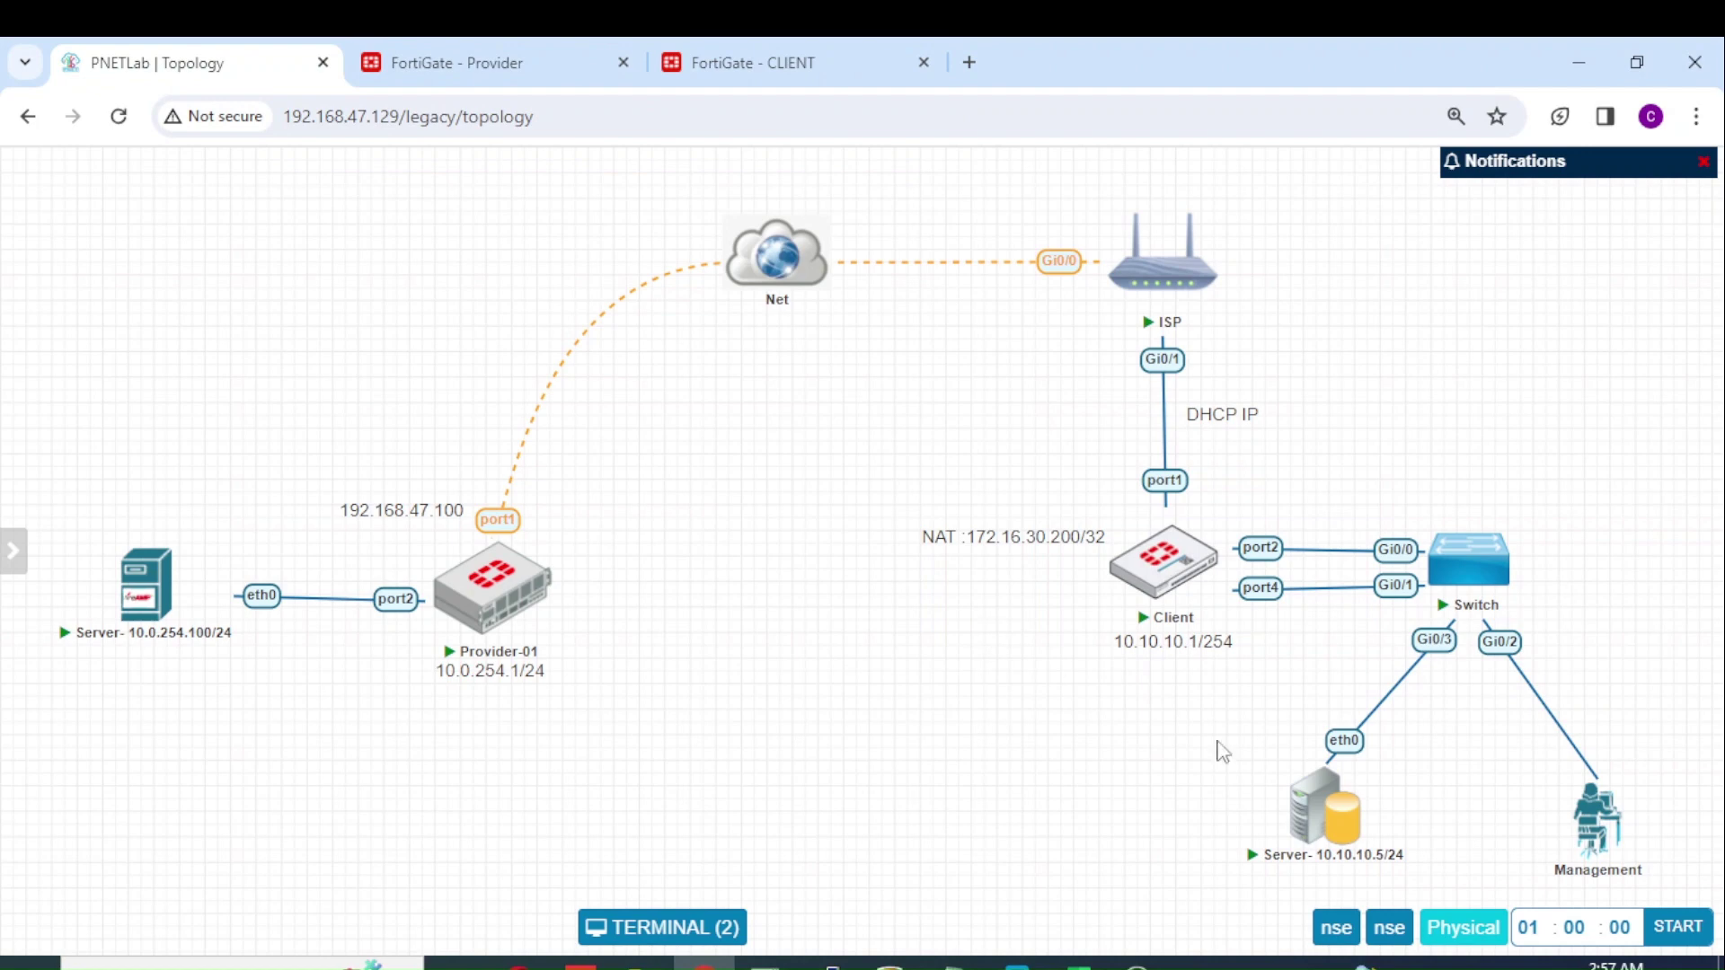
mouse_move(1322, 834)
mouse_move(231, 636)
click(1334, 827)
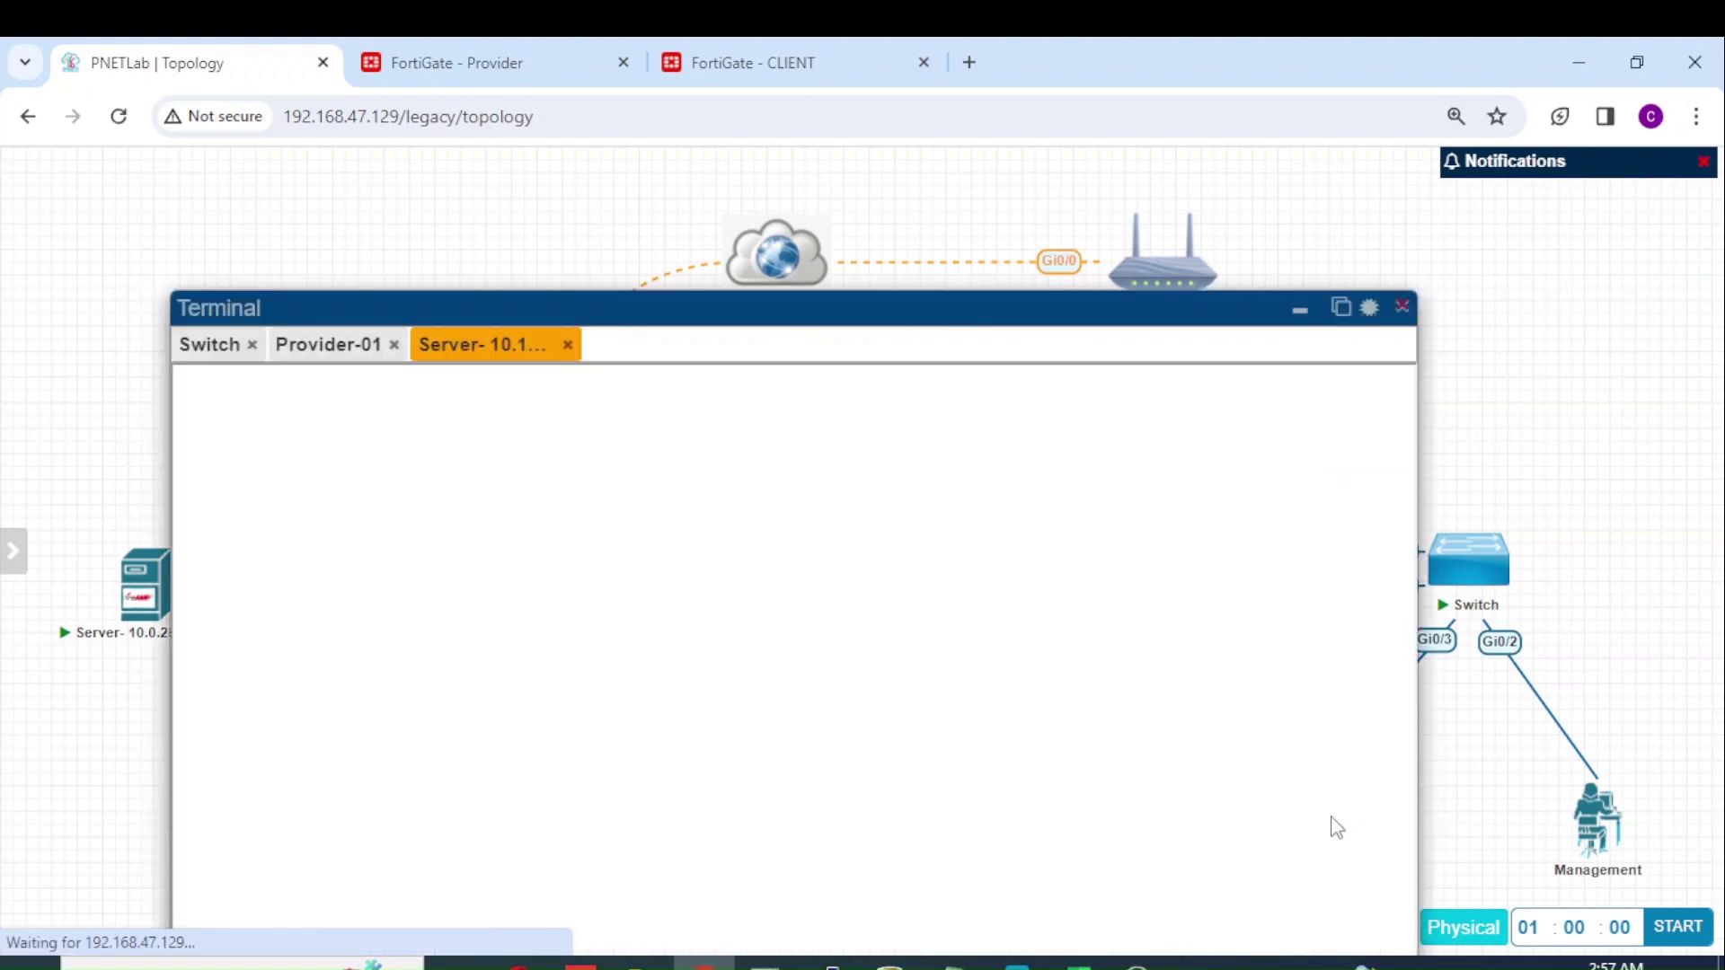
drag(962, 309, 1244, 255)
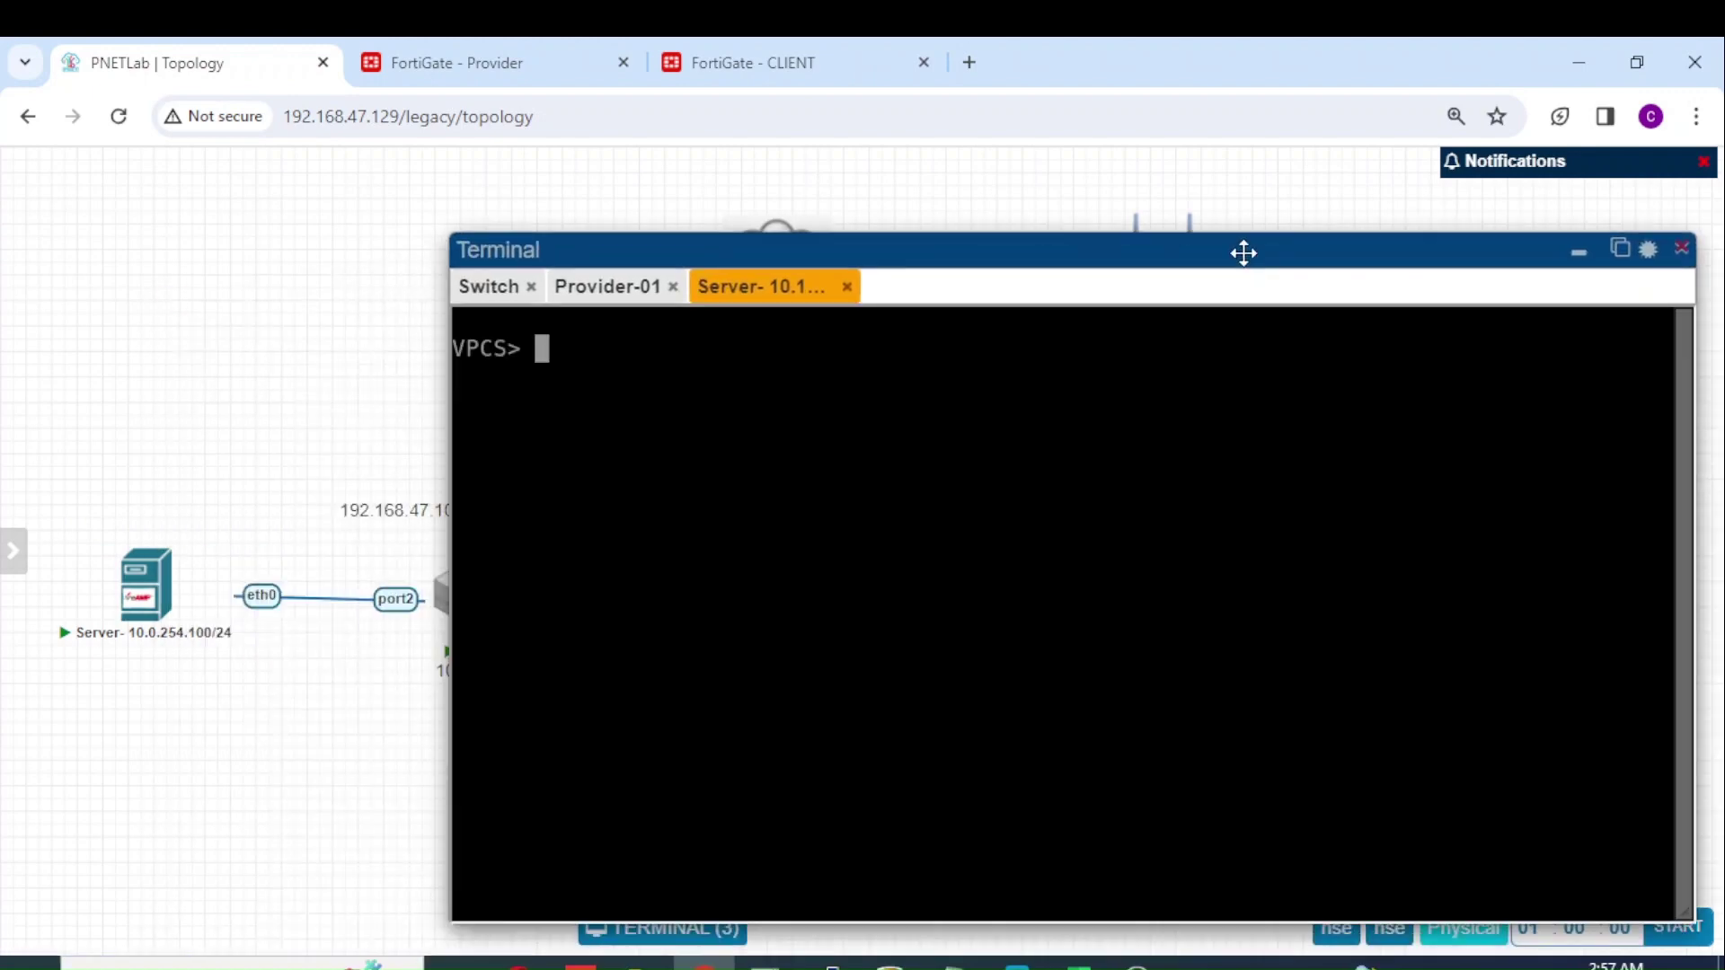
text(ping 10.0)
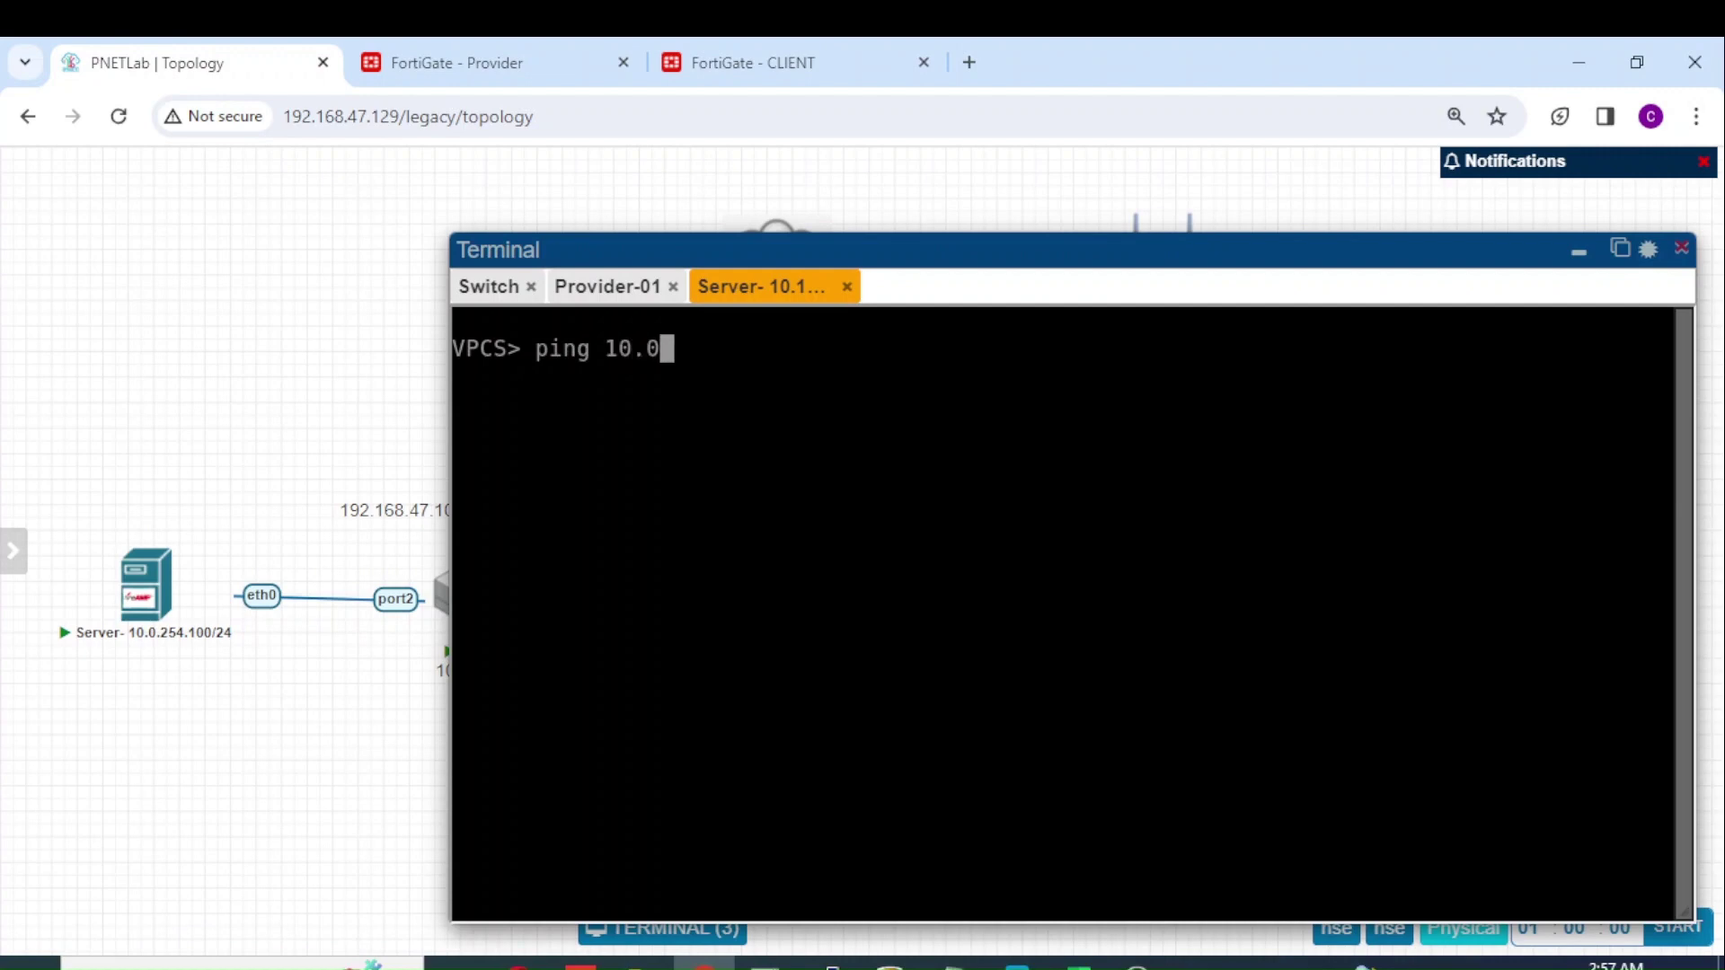
text(.254..100)
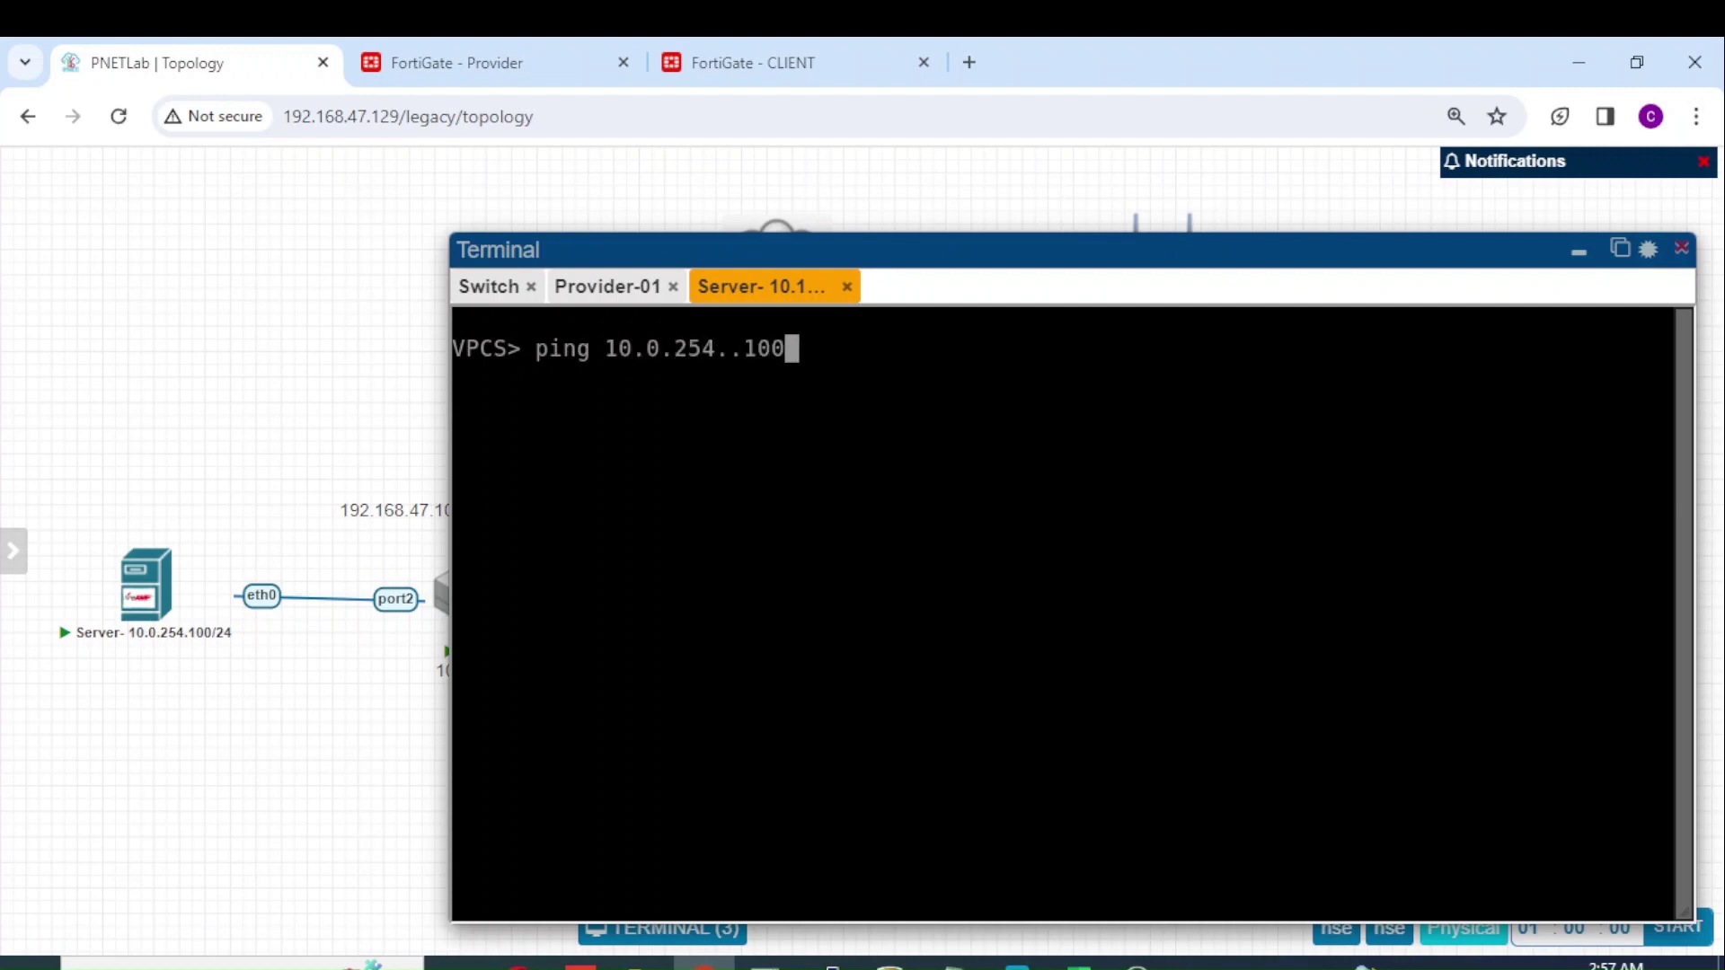
key(BackSpace)
key(BackSpace)
key(BackSpace)
key(BackSpace)
text(100)
key(Return)
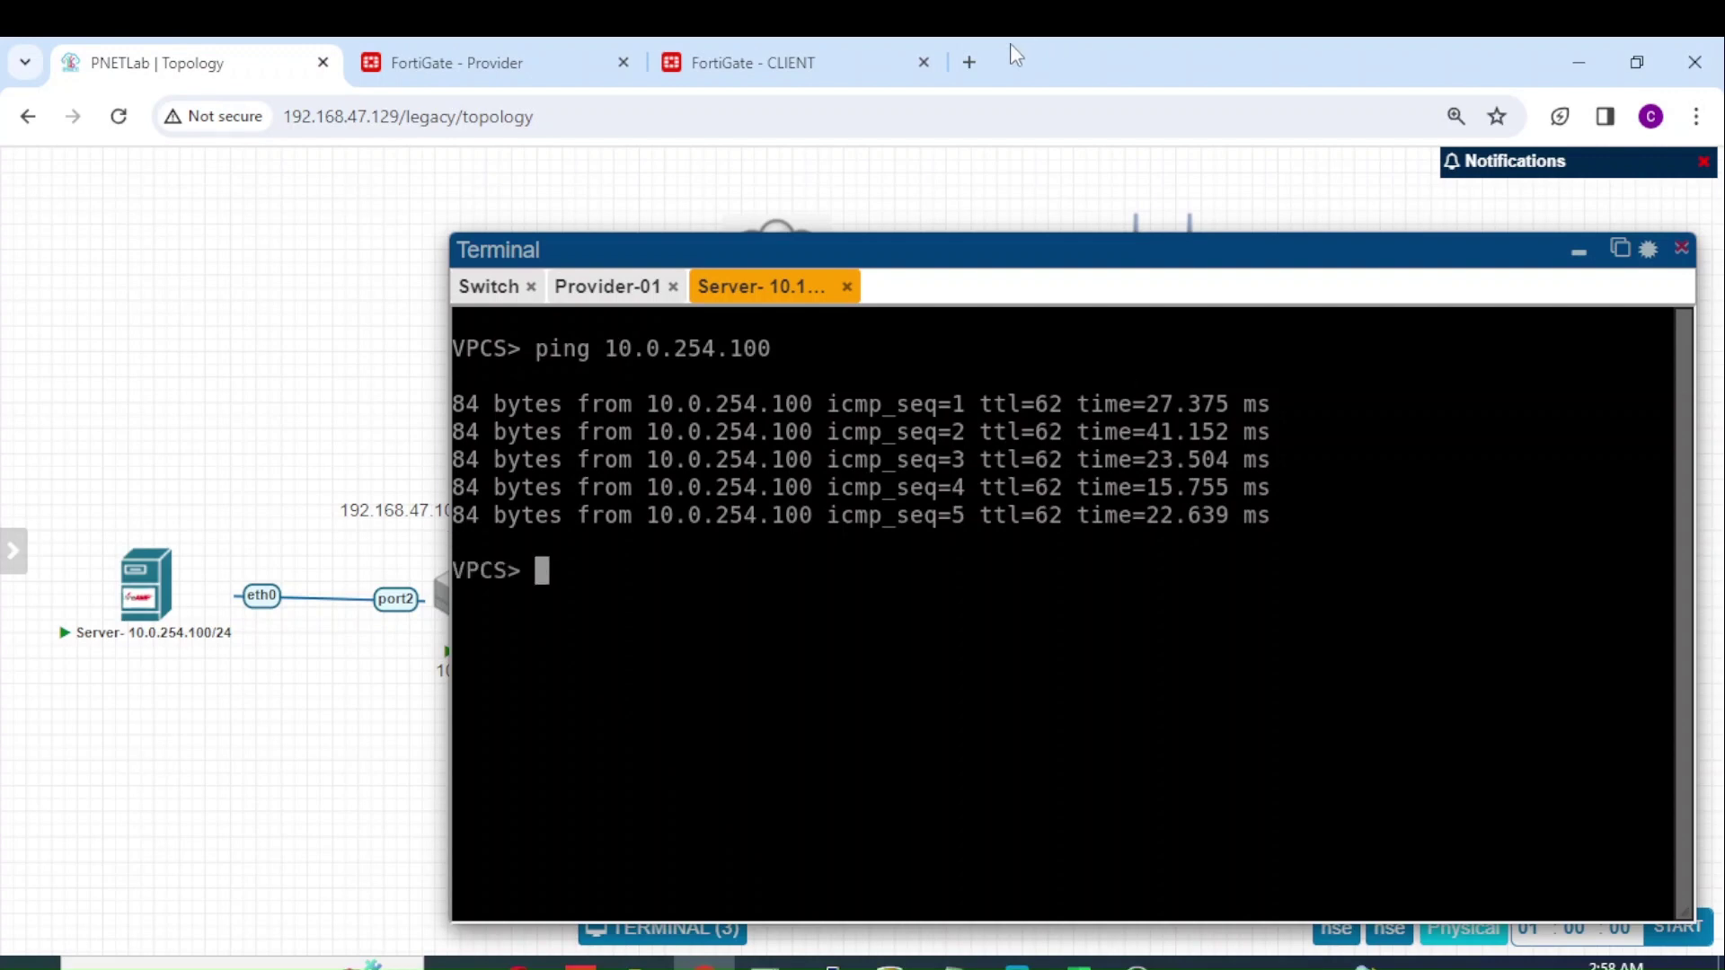
click(840, 62)
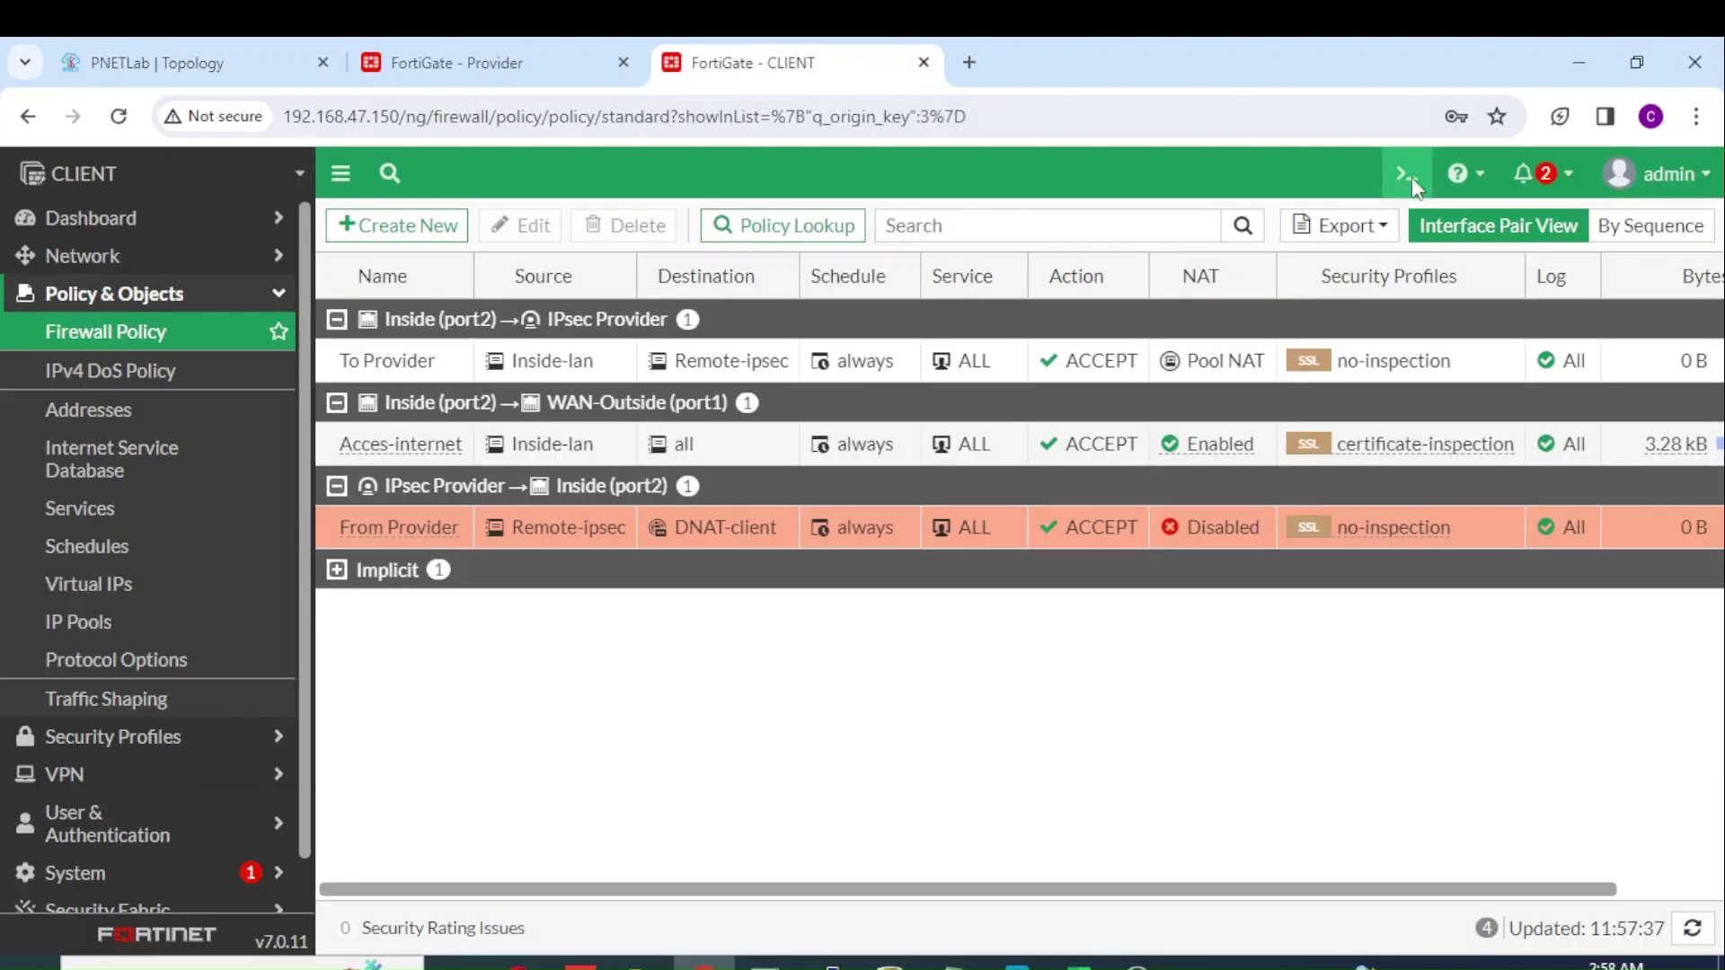
Step: Run 'get system session list' in the CLIENT unit's CLI console
click(1407, 176)
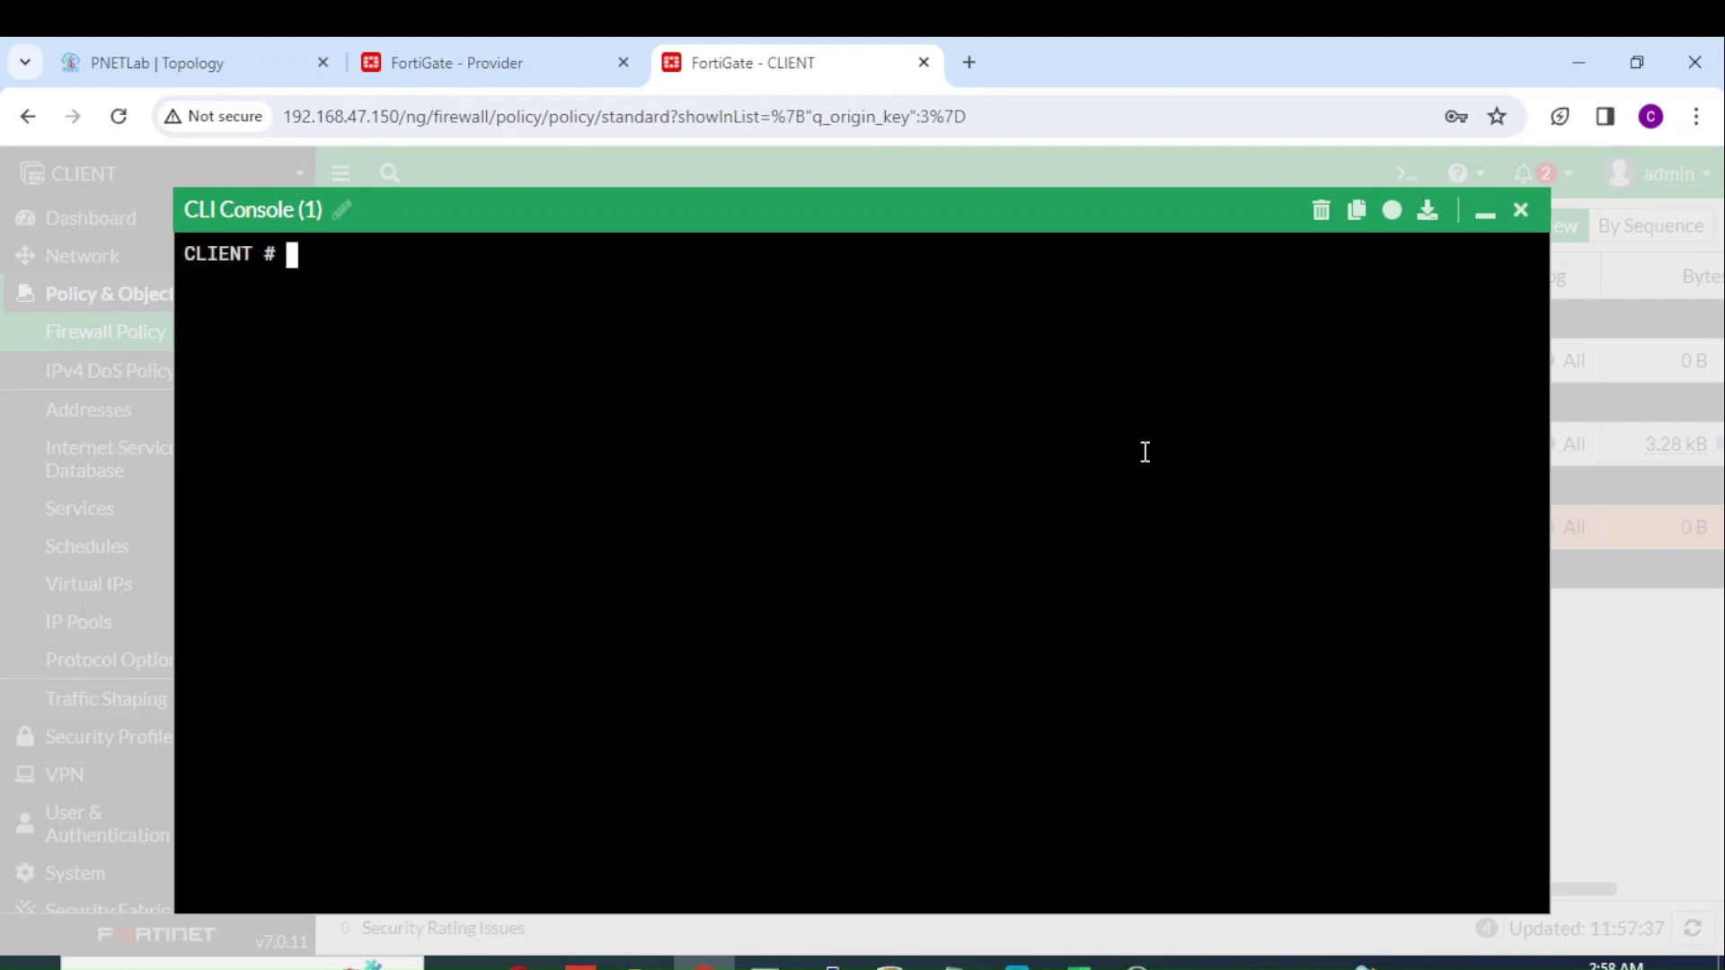
text(get sy)
key(Tab)
text(session)
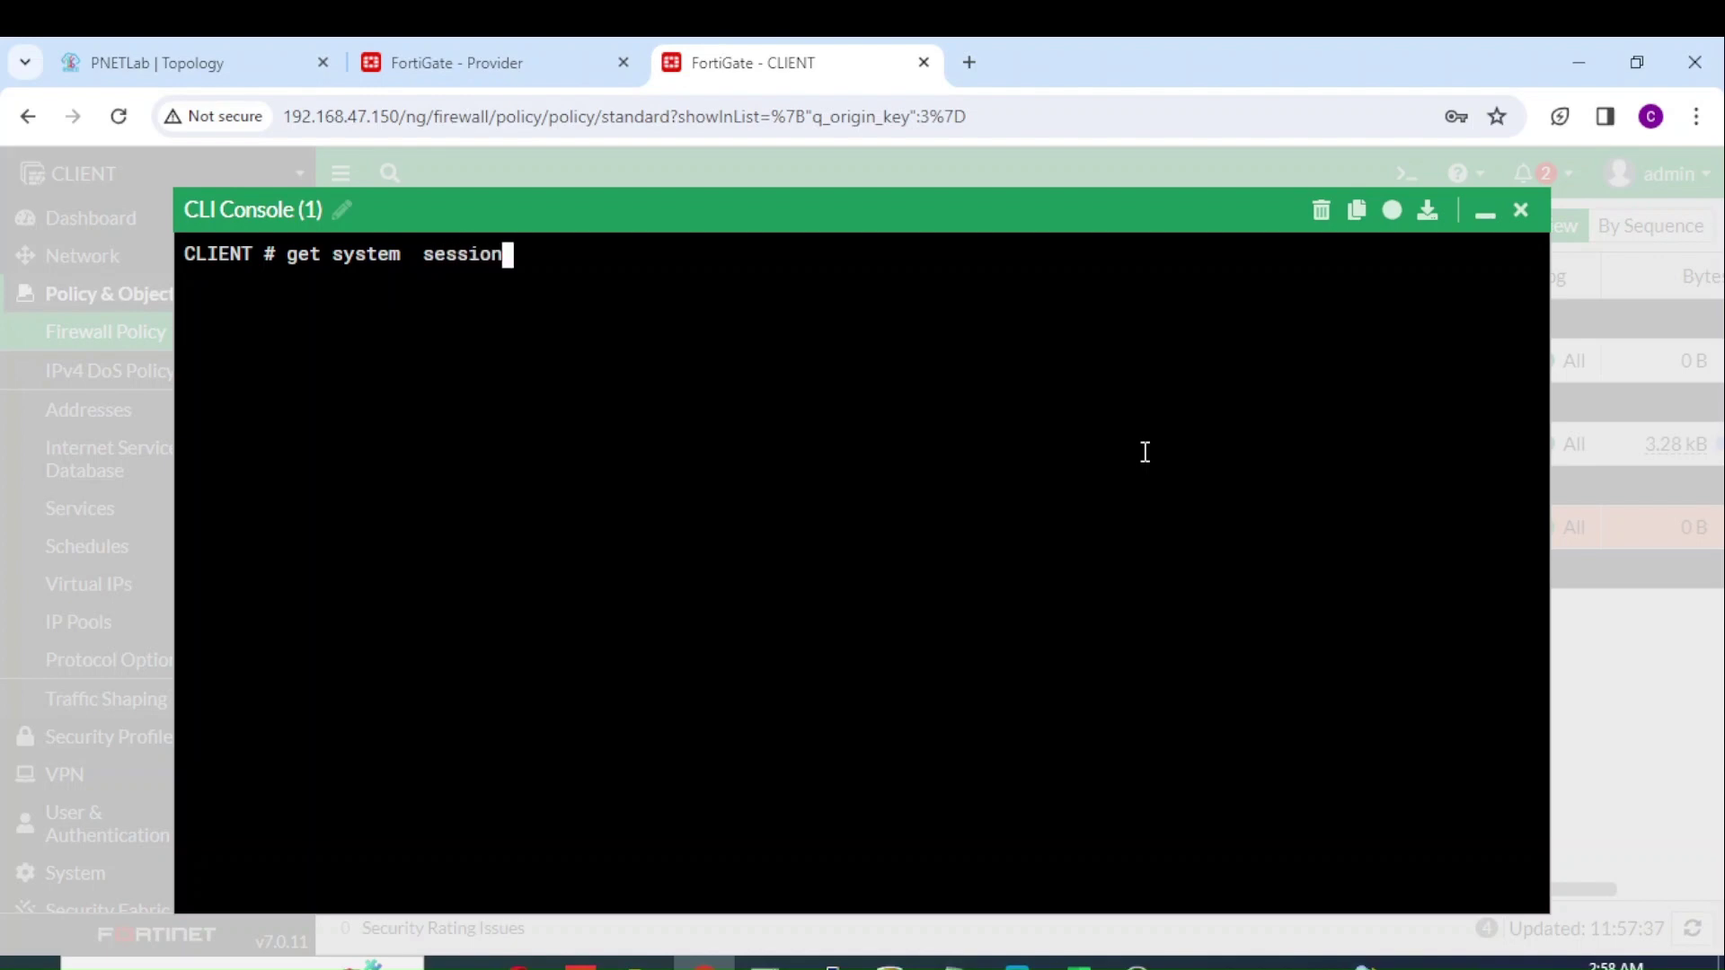
text( list)
key(Return)
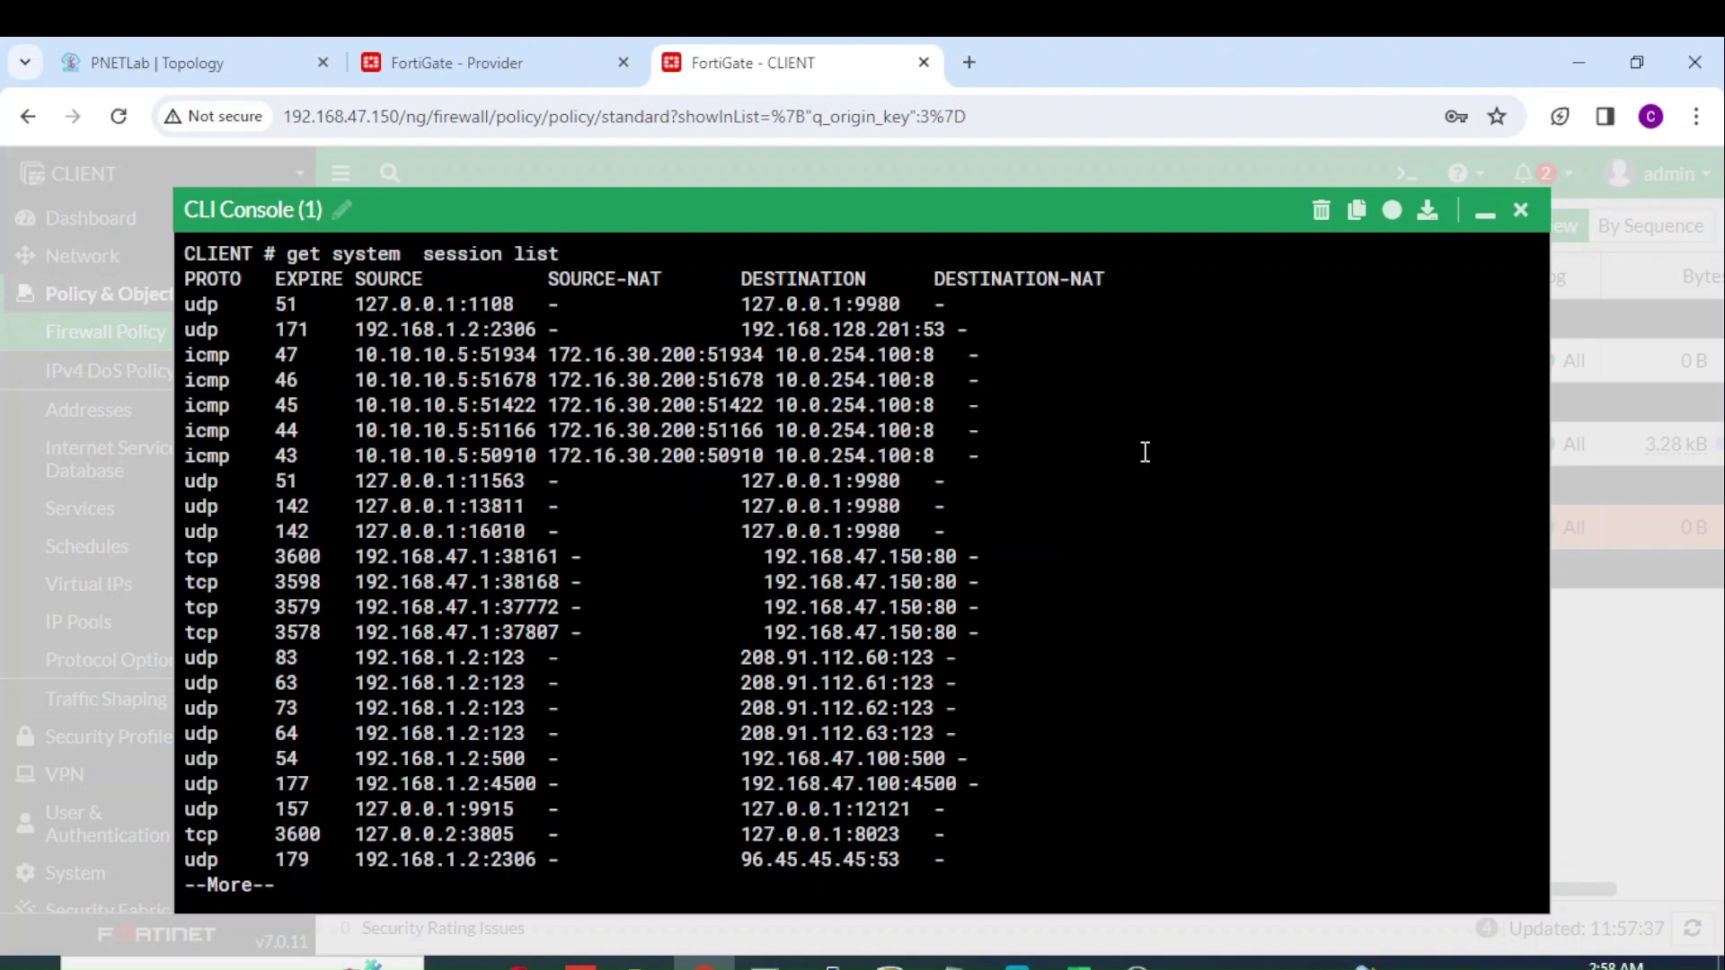
key(space)
key(Up)
key(Return)
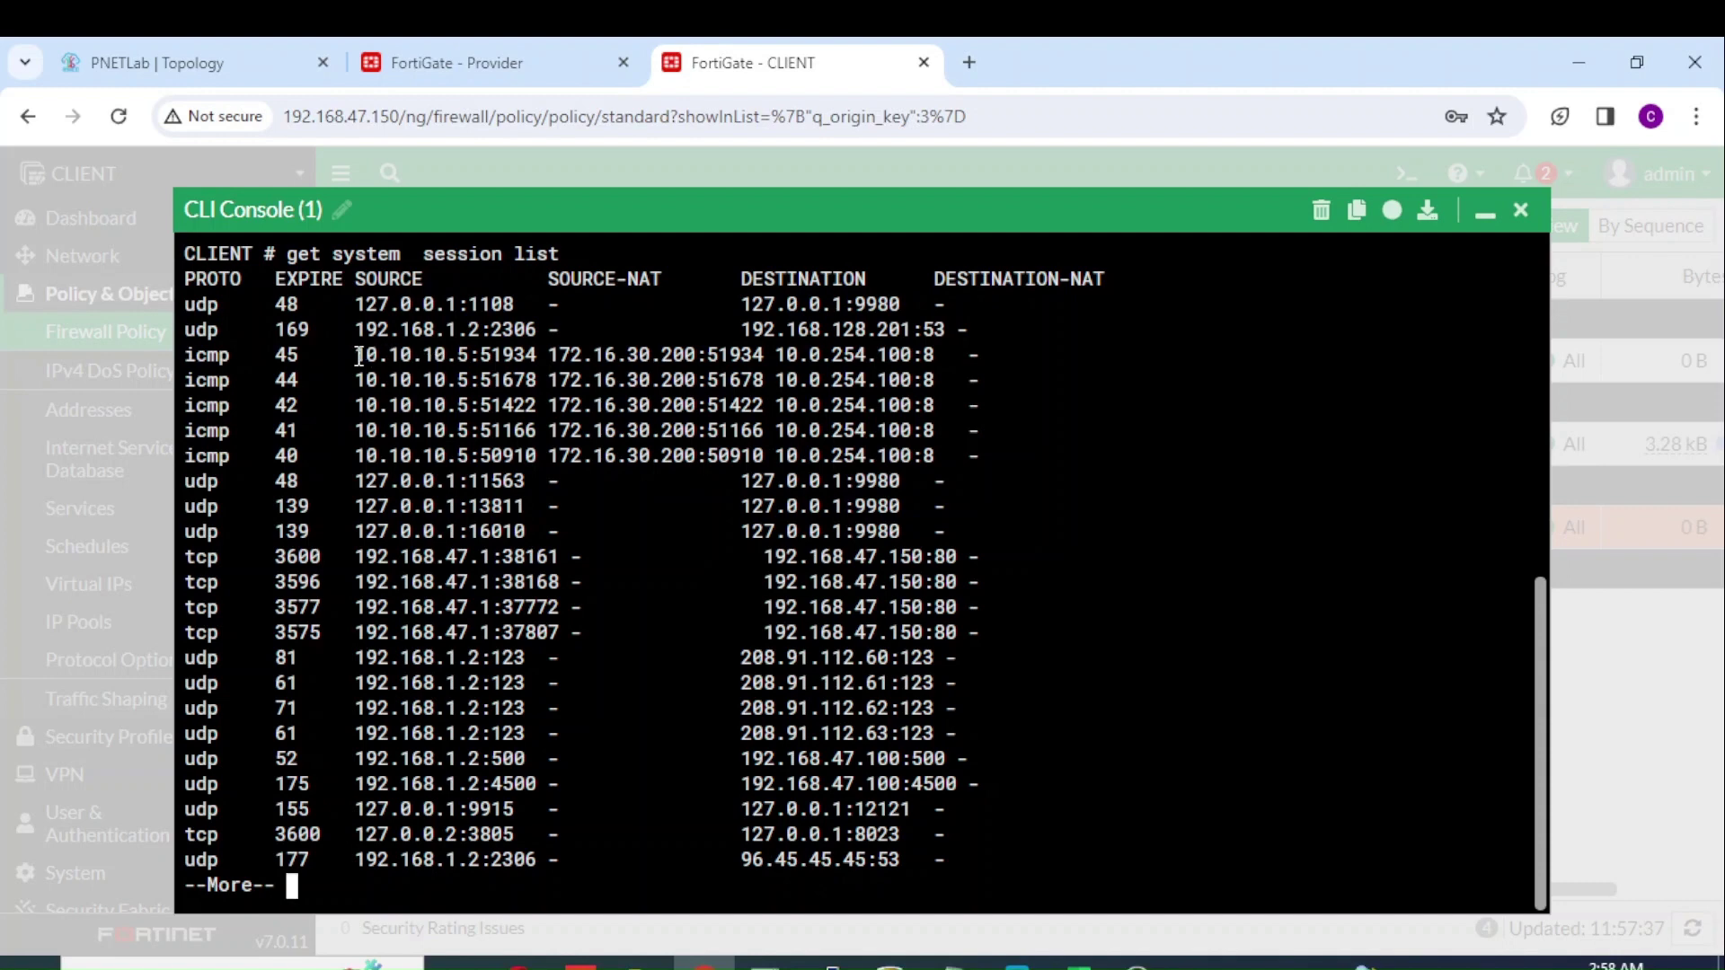
Step: Highlight source 10.10.10.5, its SNAT address 172.16.30.200 and destination 10.0.254.100 in the session output
drag(355, 357, 471, 360)
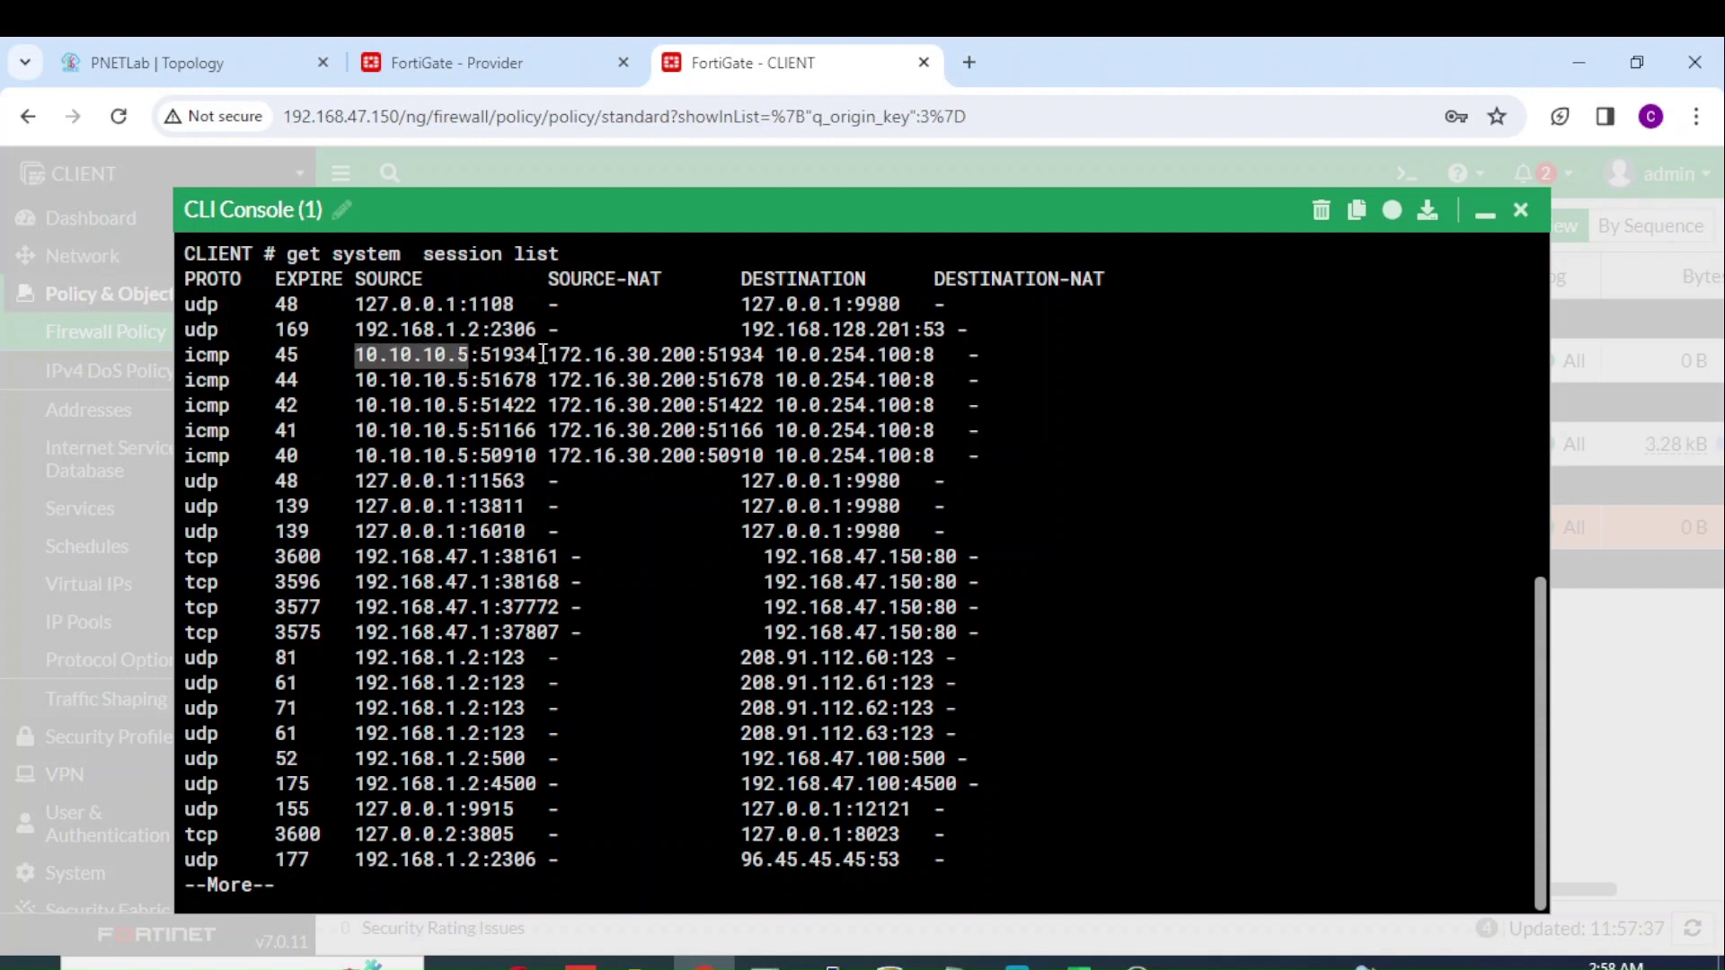
drag(549, 356, 696, 350)
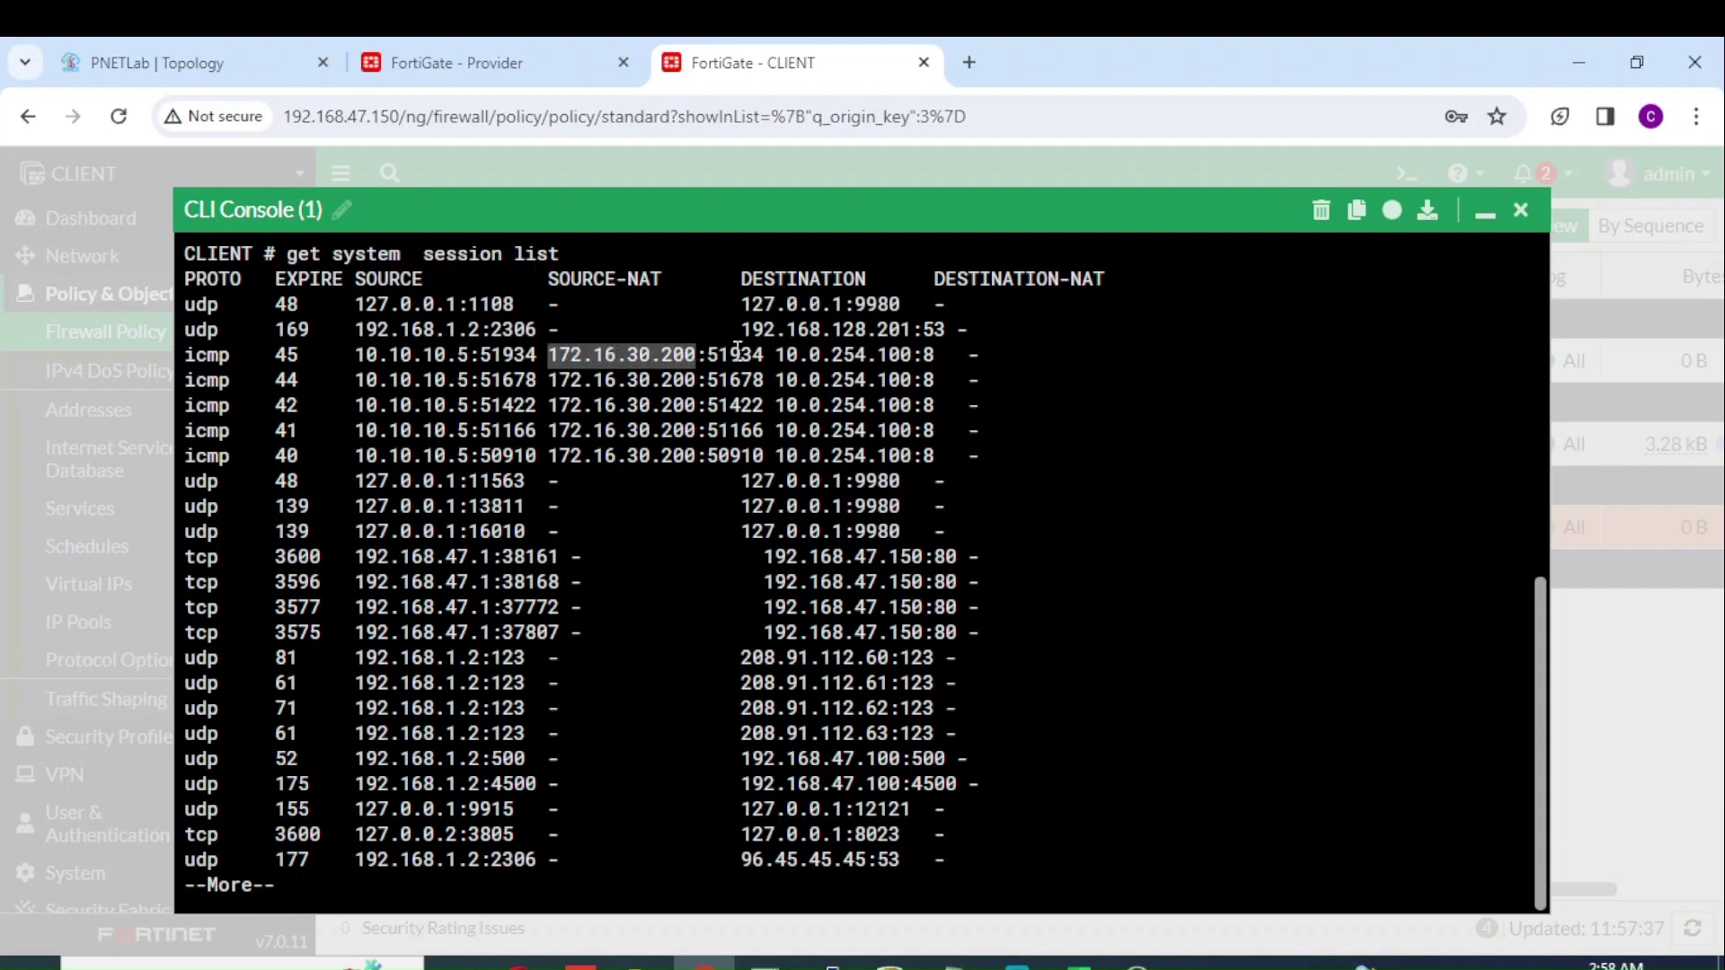
click(778, 360)
drag(778, 359, 911, 355)
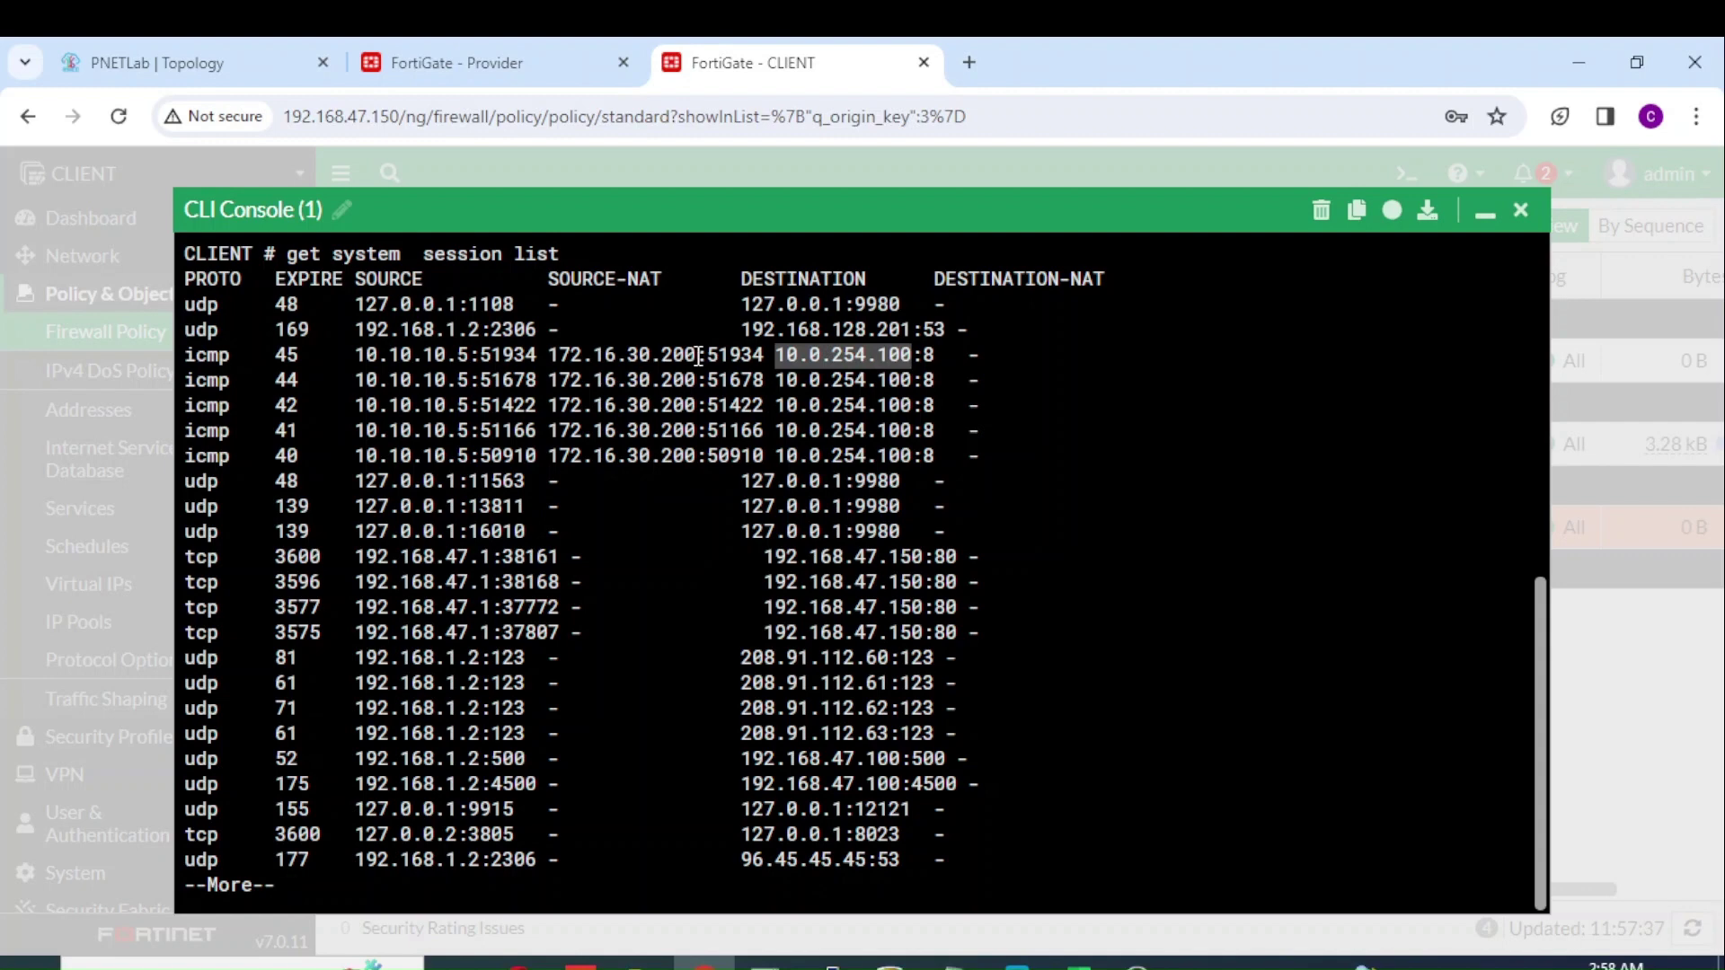
drag(698, 357, 560, 357)
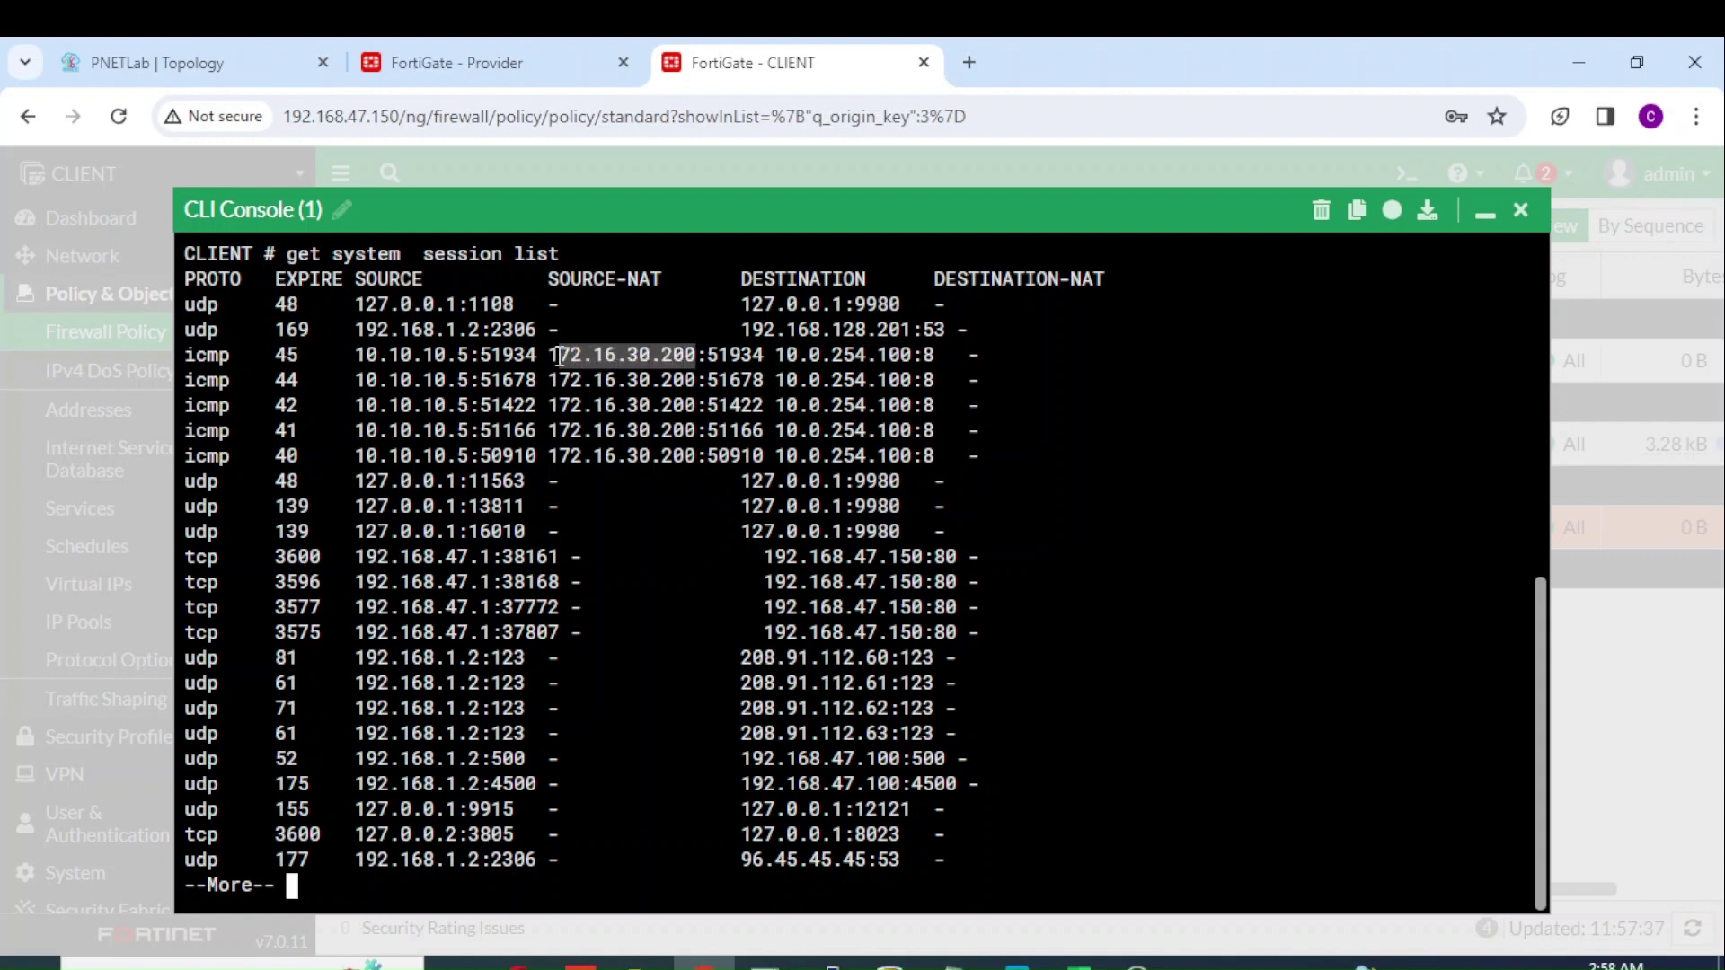
click(388, 50)
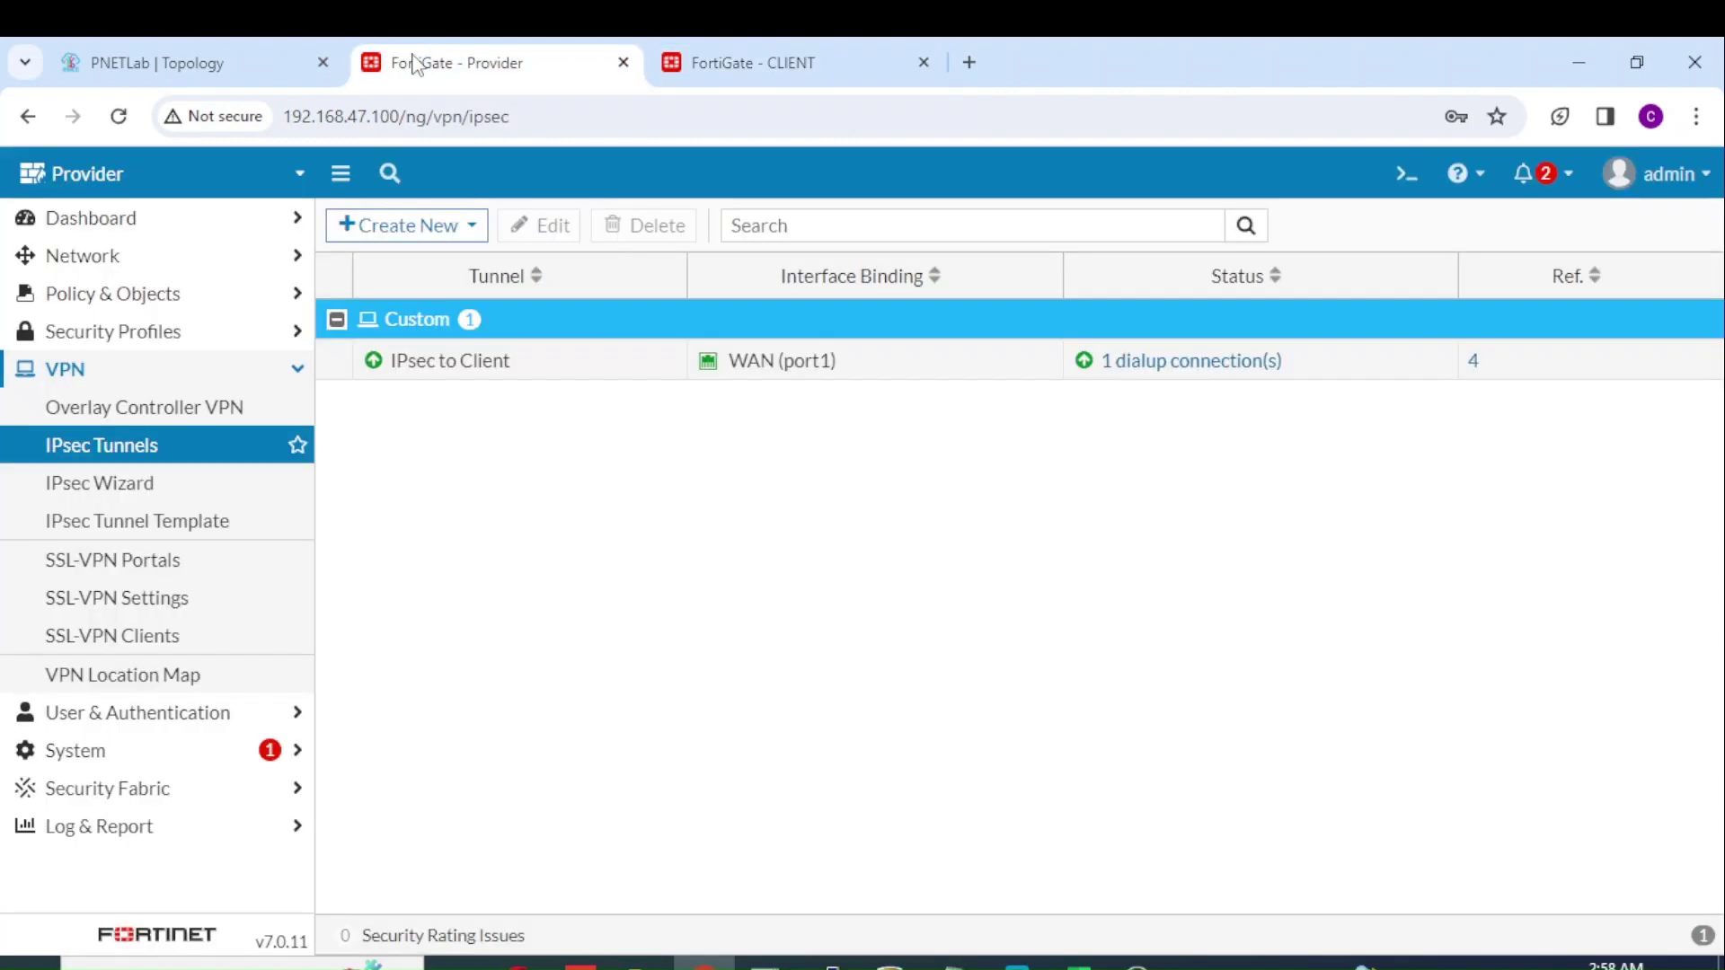
Step: From the 10.0.254.100 server's console, ping 10.10.10.5 and stop it when it times out
click(229, 71)
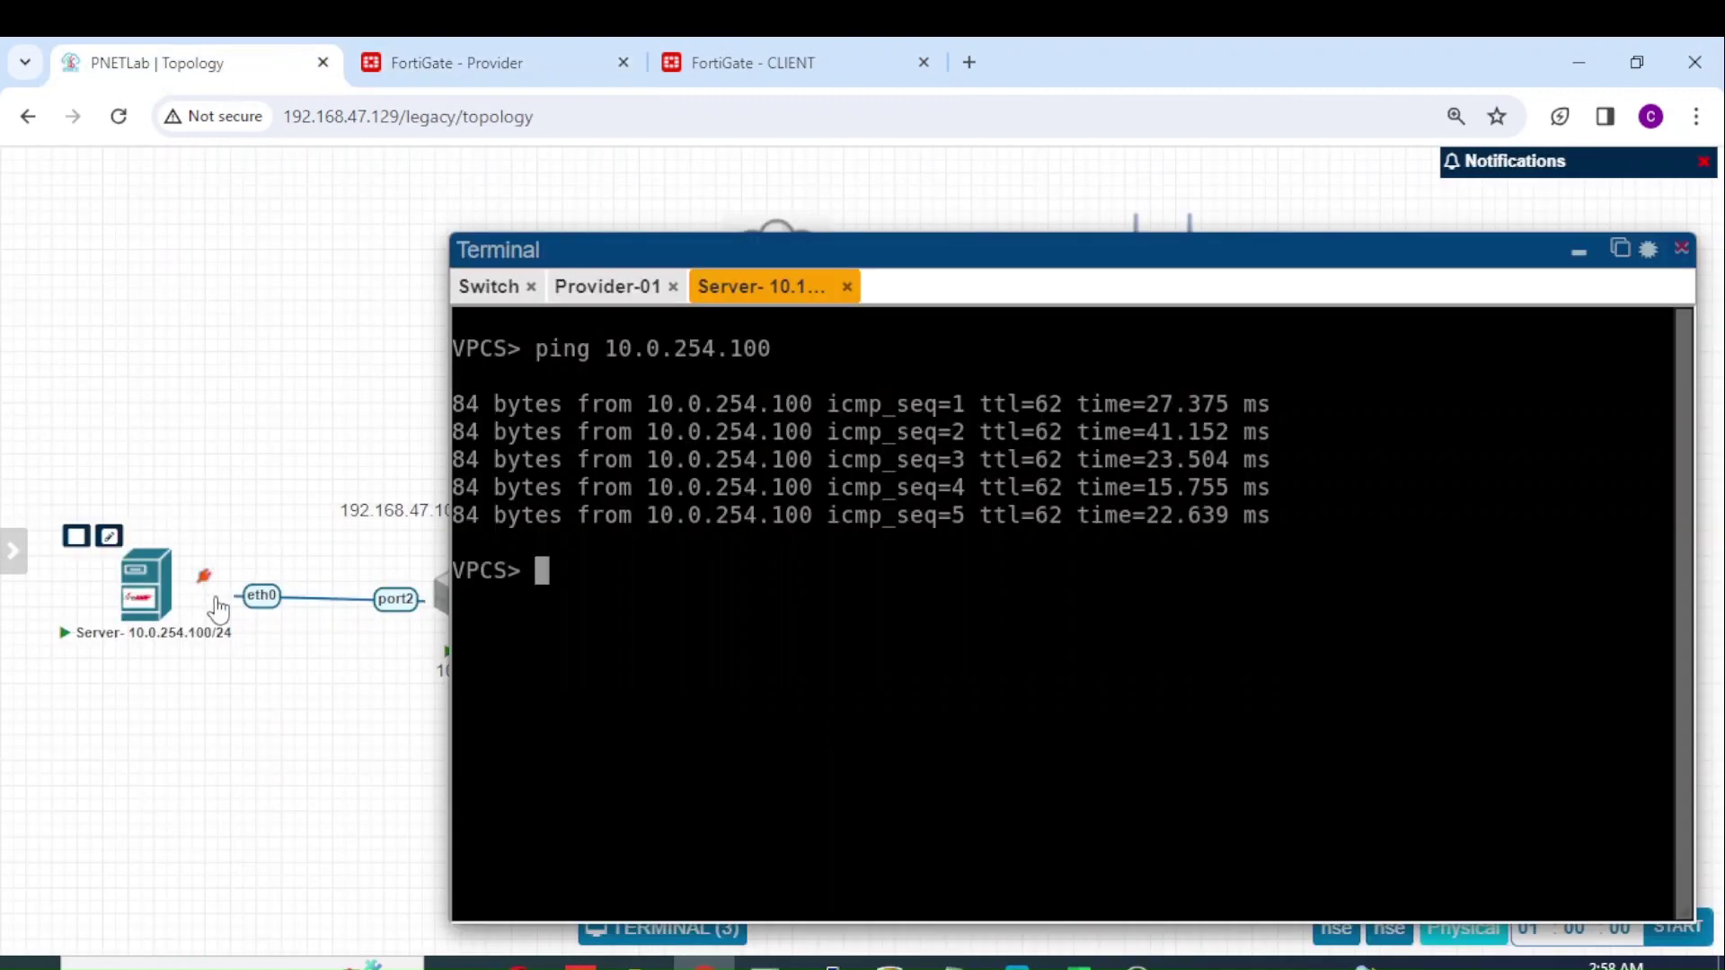
click(140, 600)
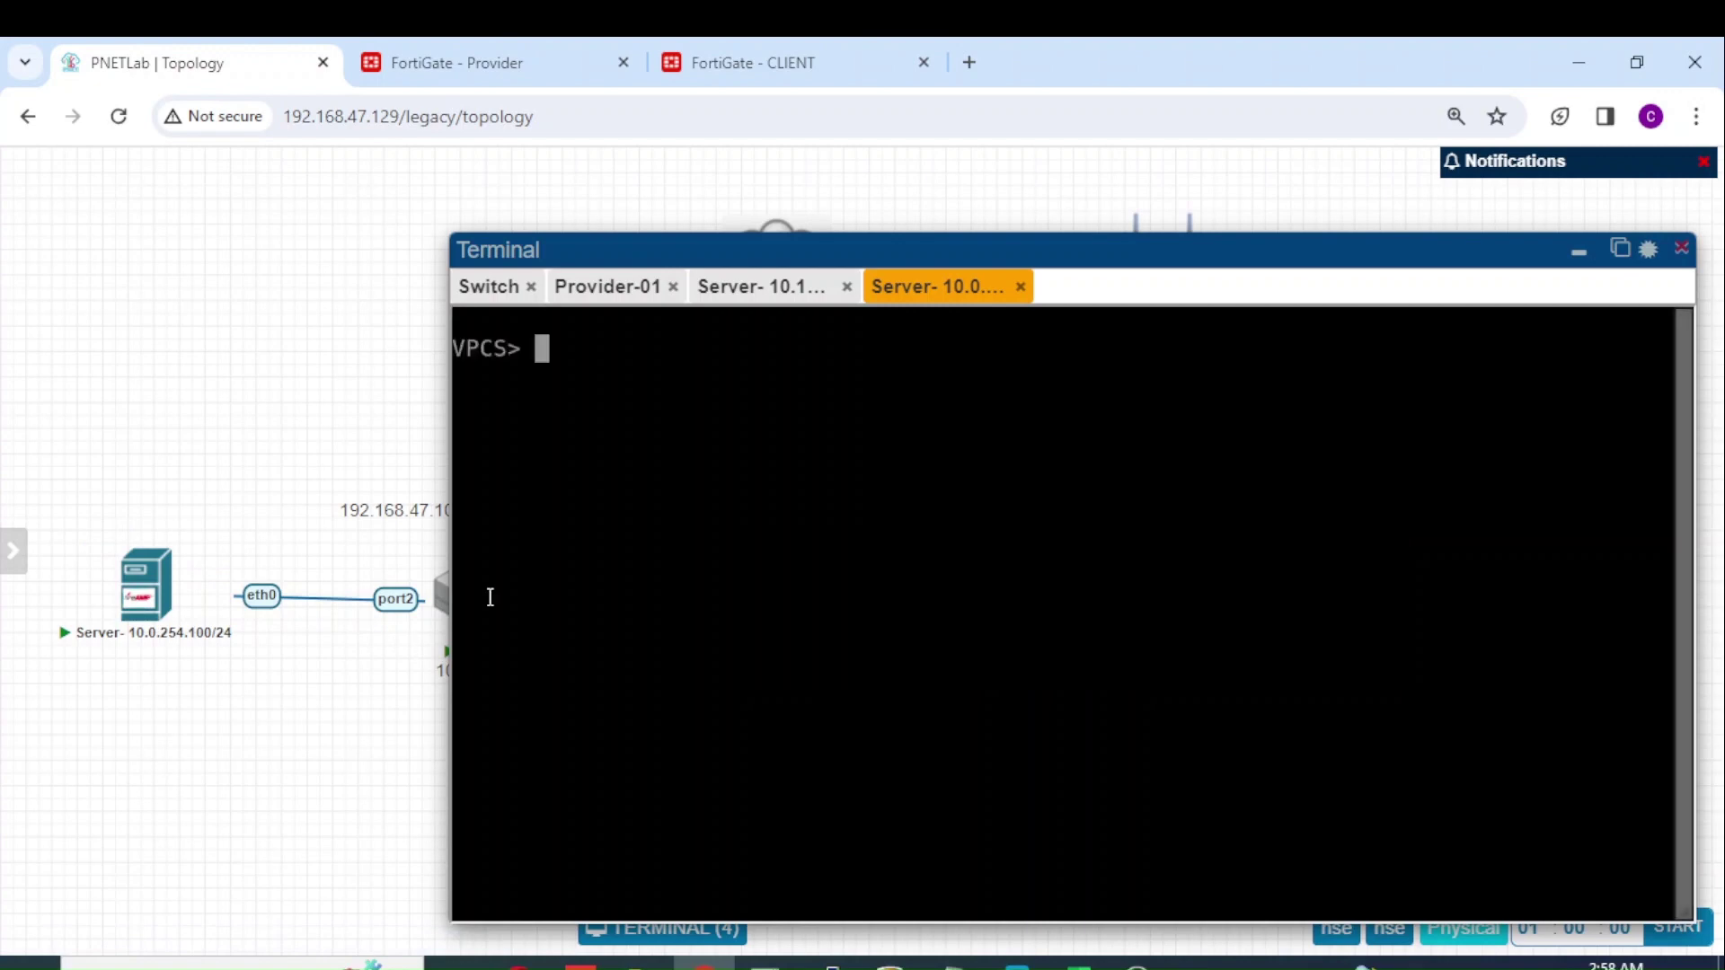
text(ping 10.)
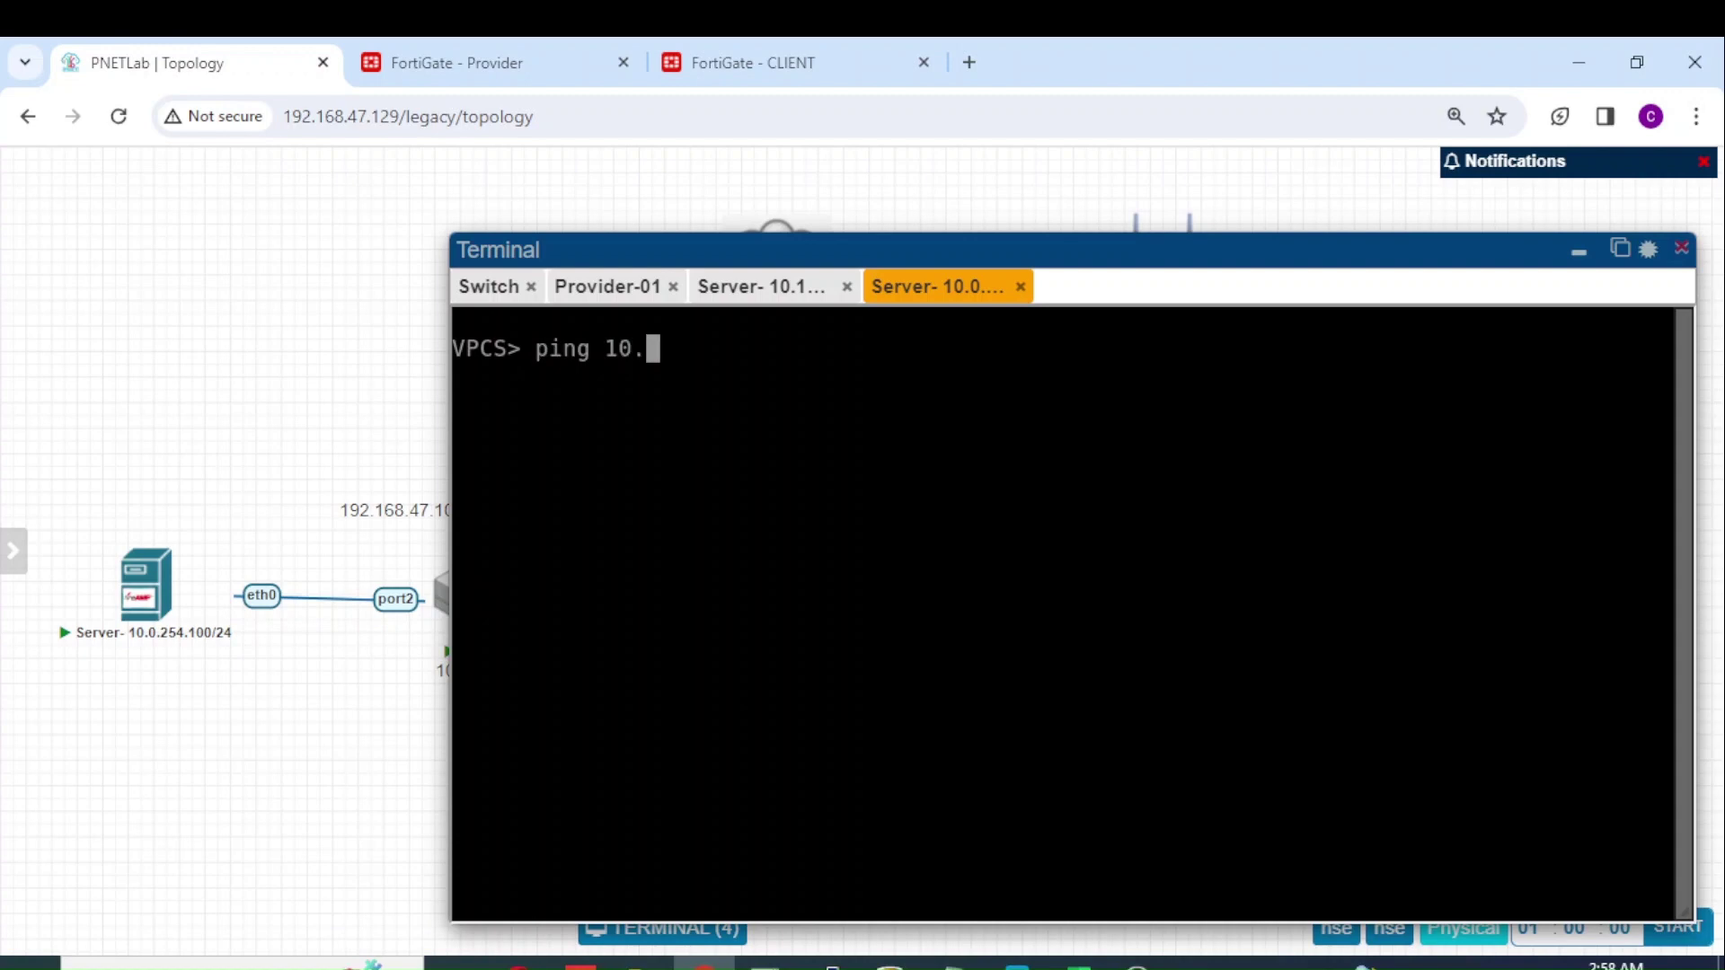
text(10.10.5)
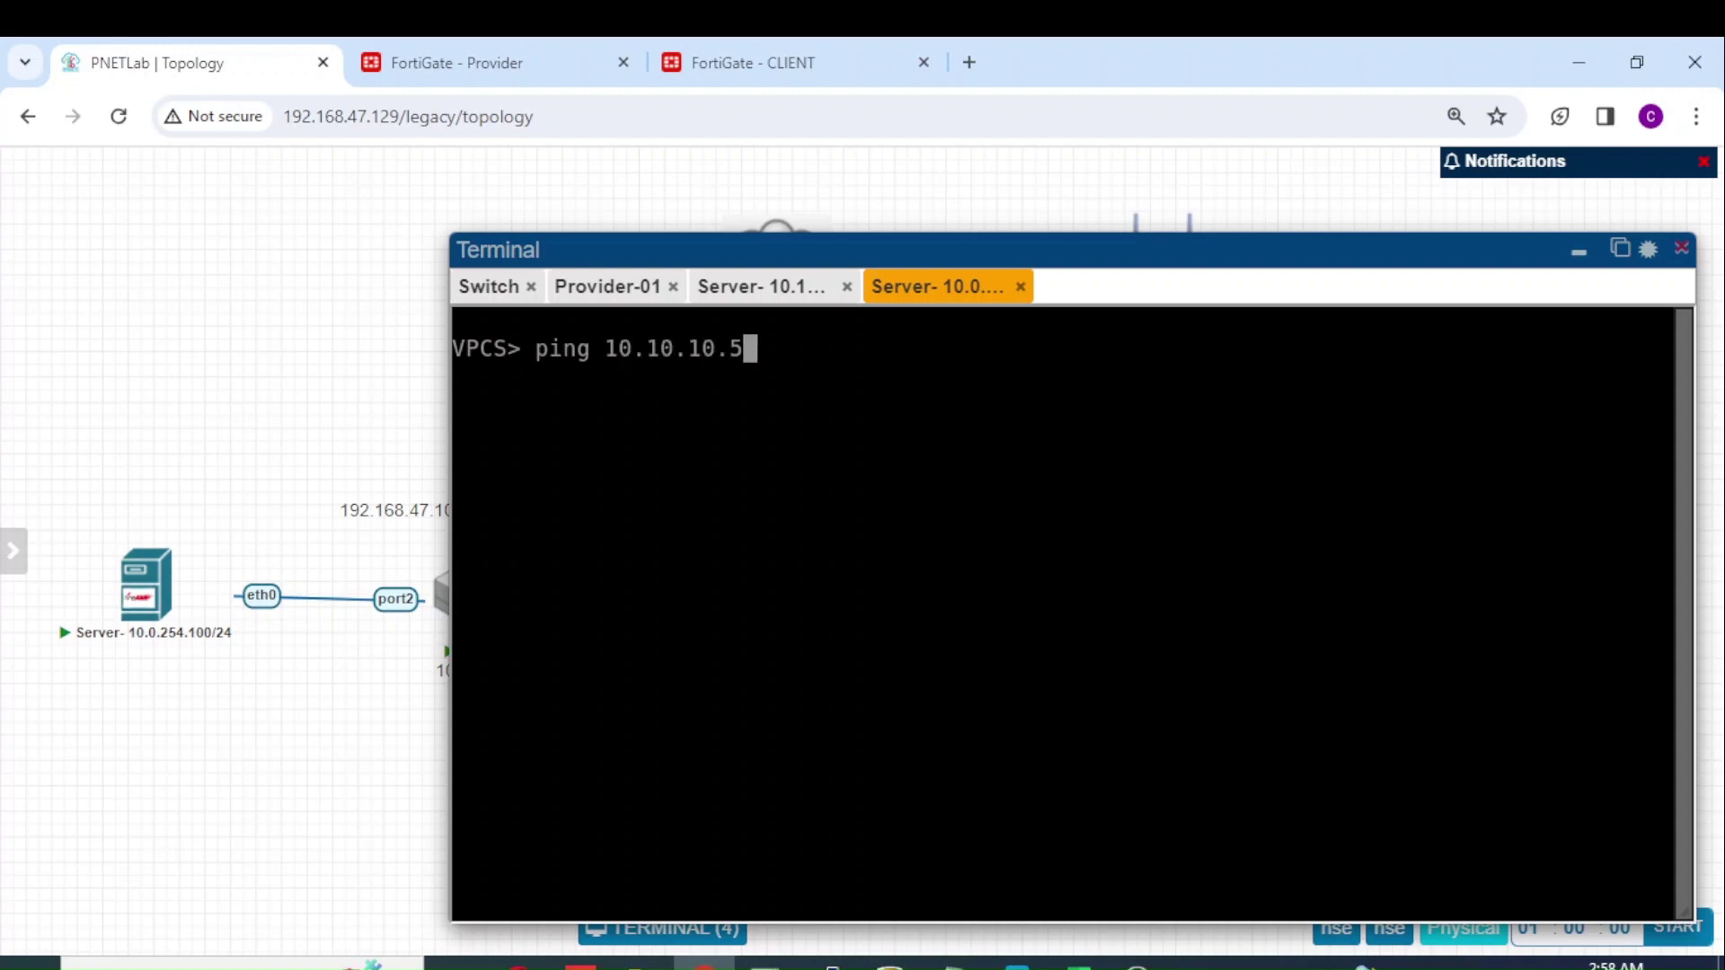
key(Return)
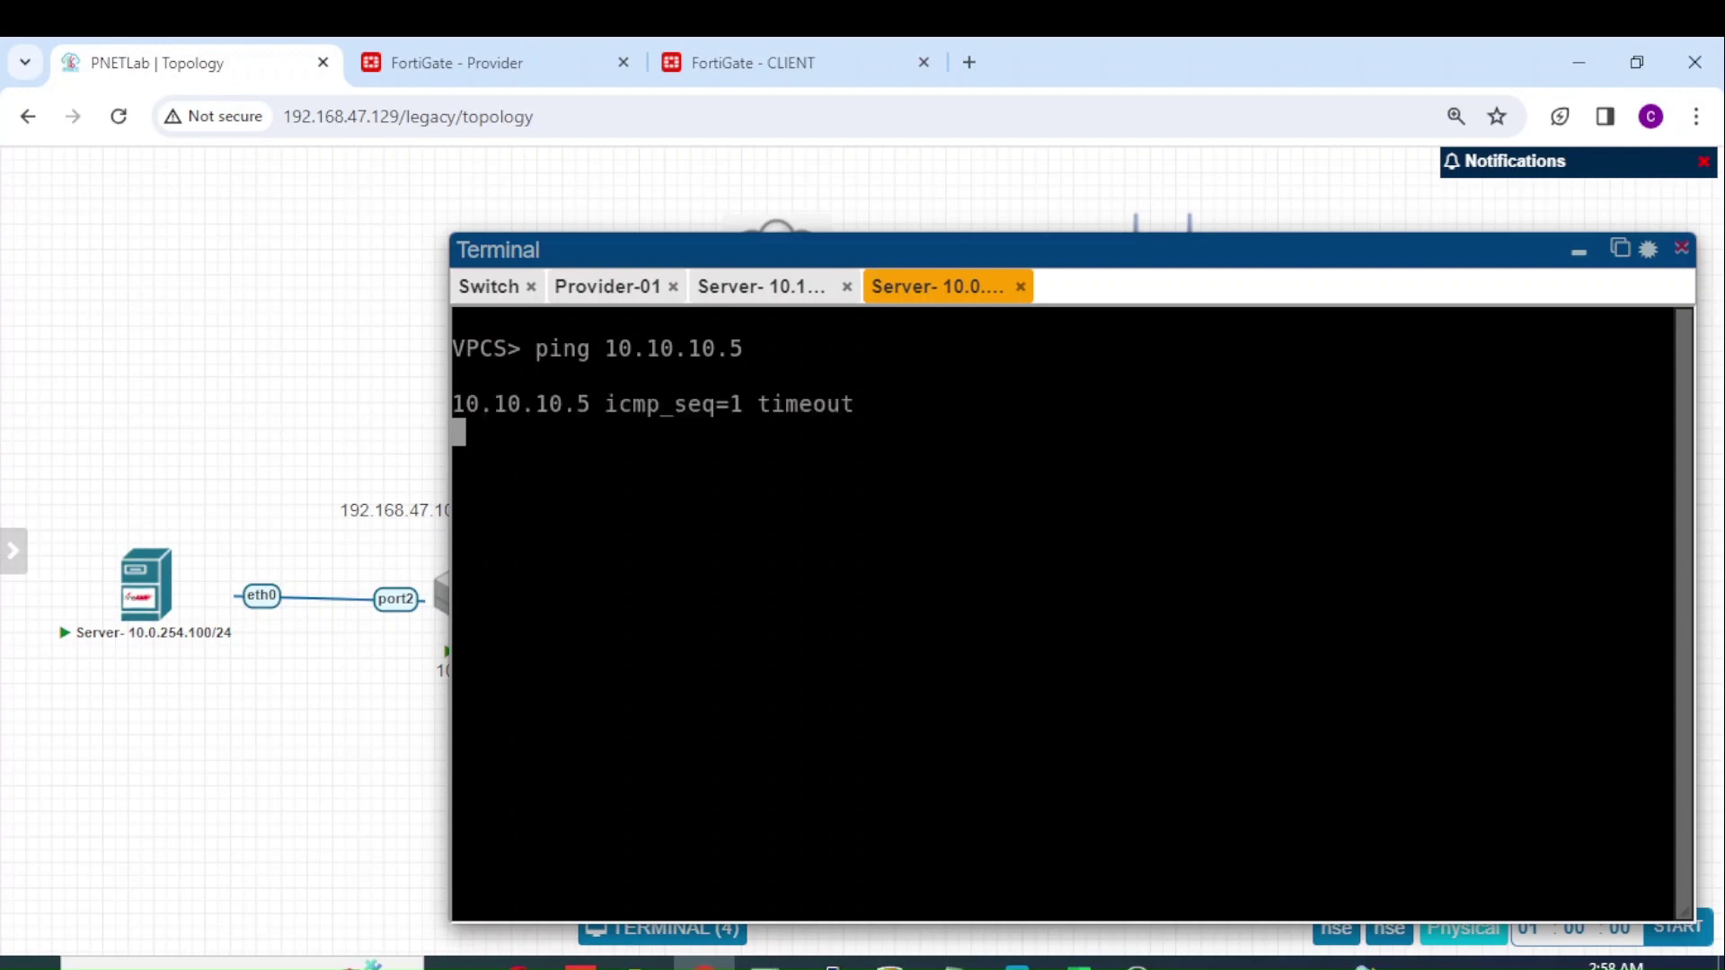
key(ctrl+c)
Step: Ping 172.16.30.200 from the same server, getting 5 replies at ttl 62
text(ping 17)
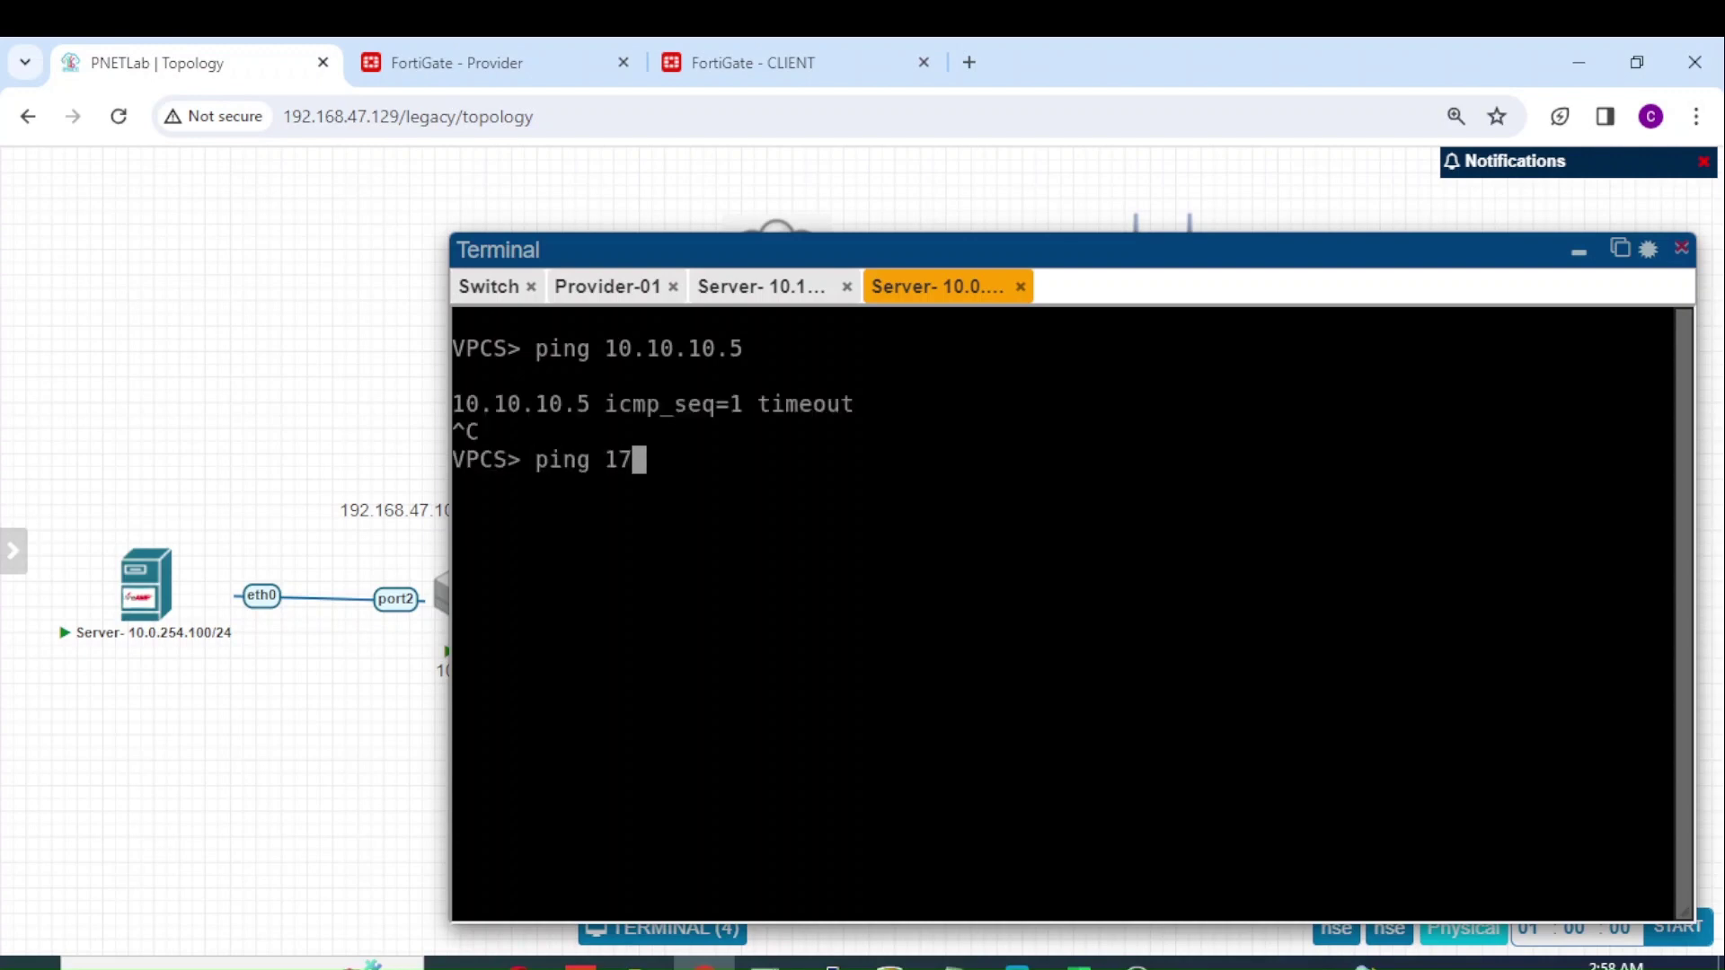
text(2.16.30.200)
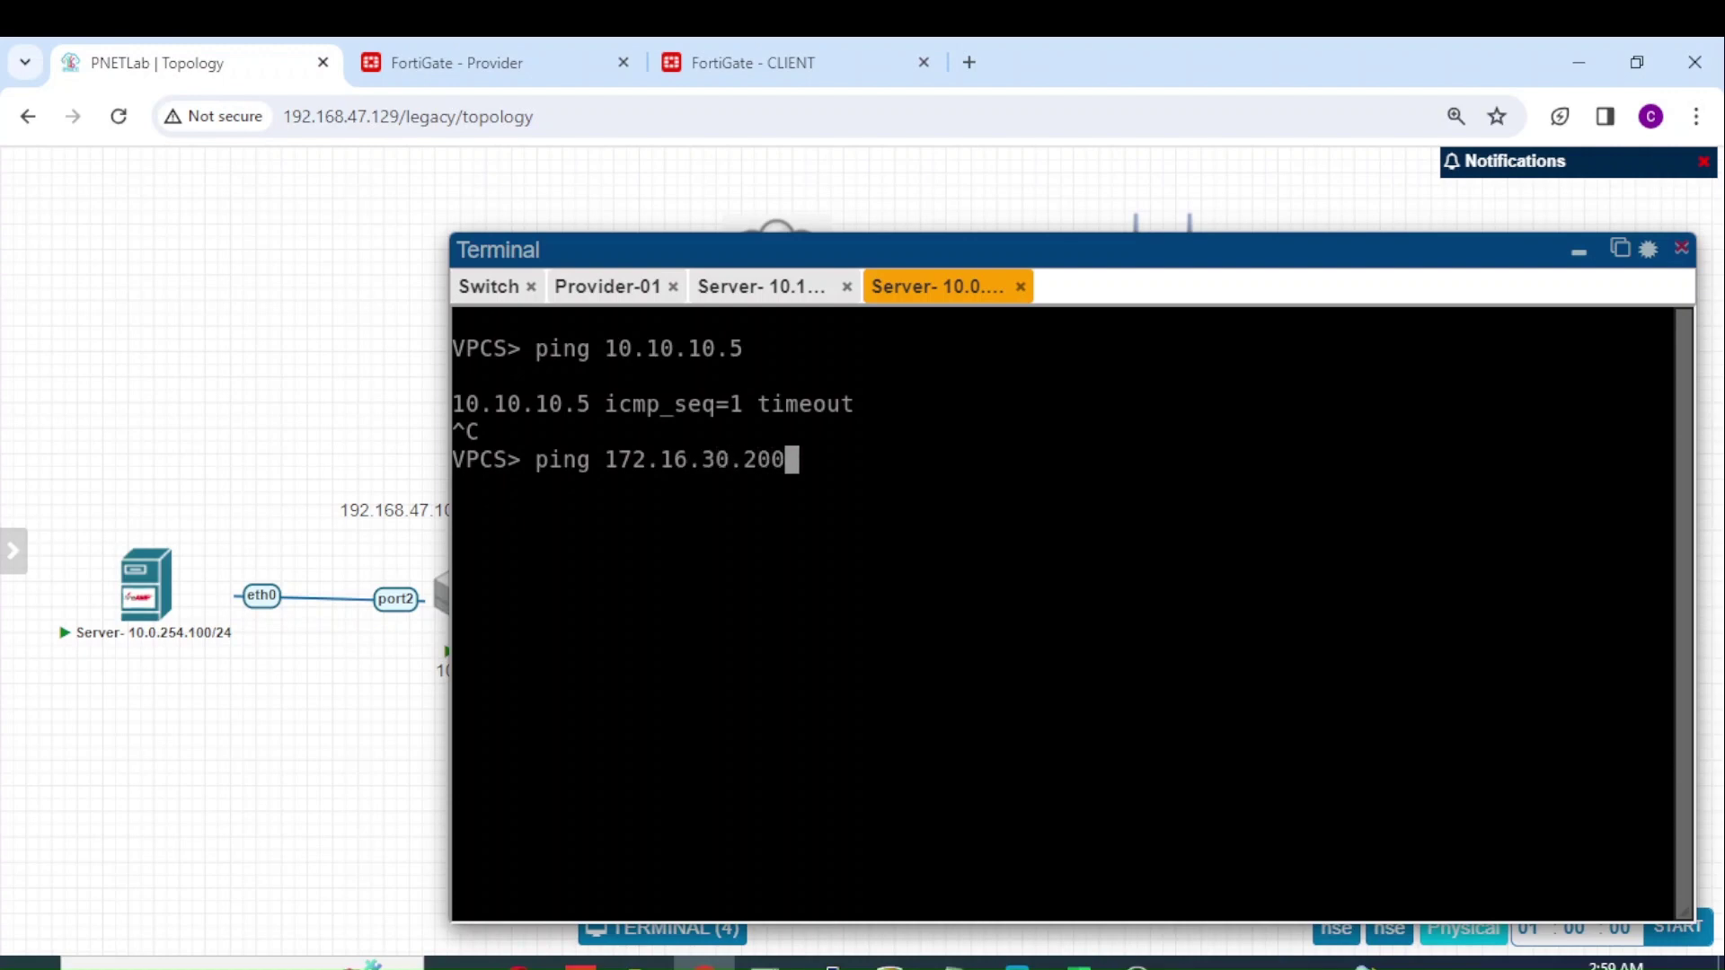
key(Return)
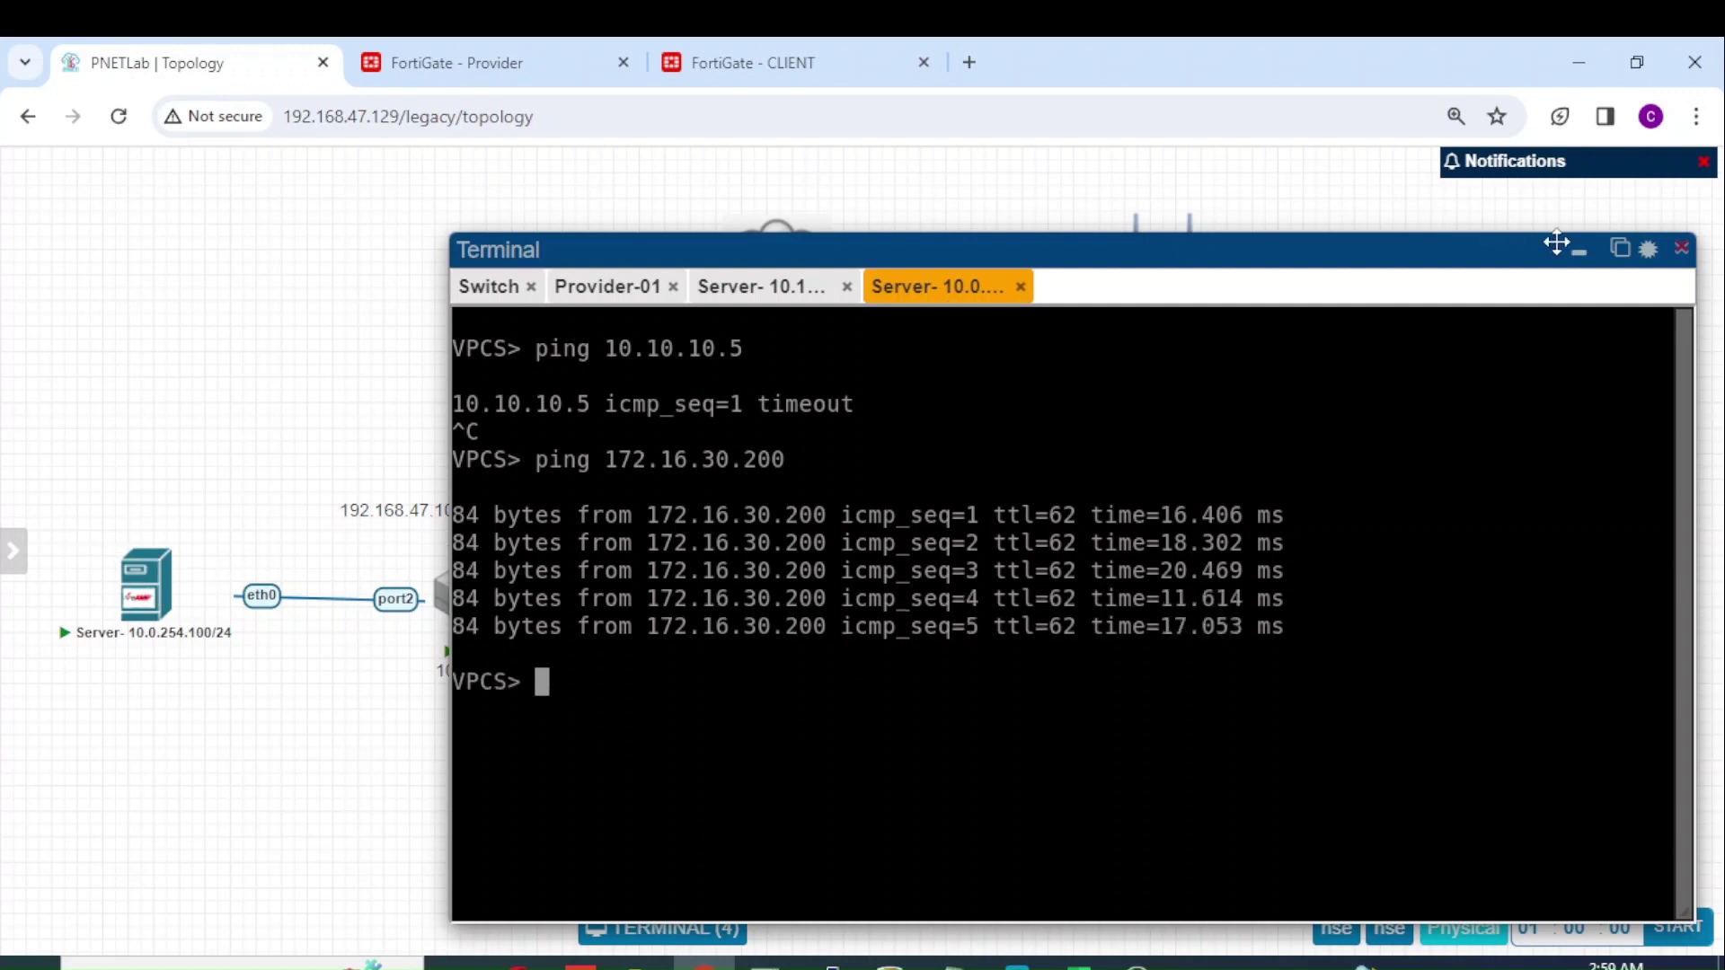
click(1578, 265)
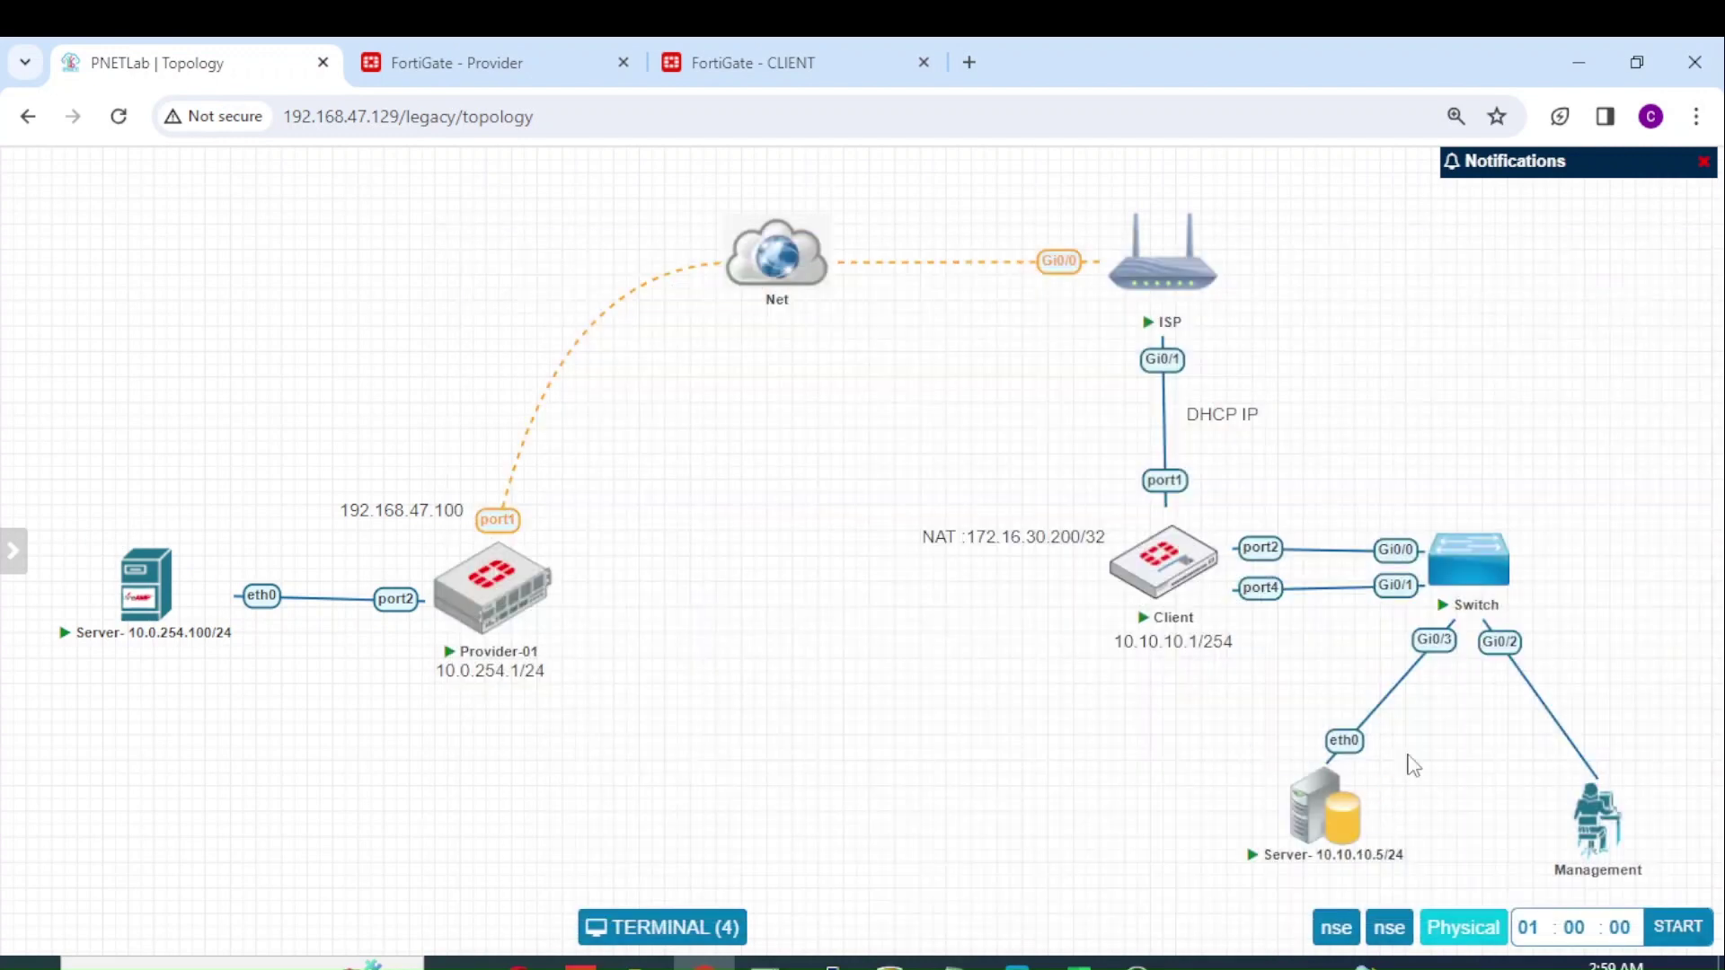
mouse_move(1384, 831)
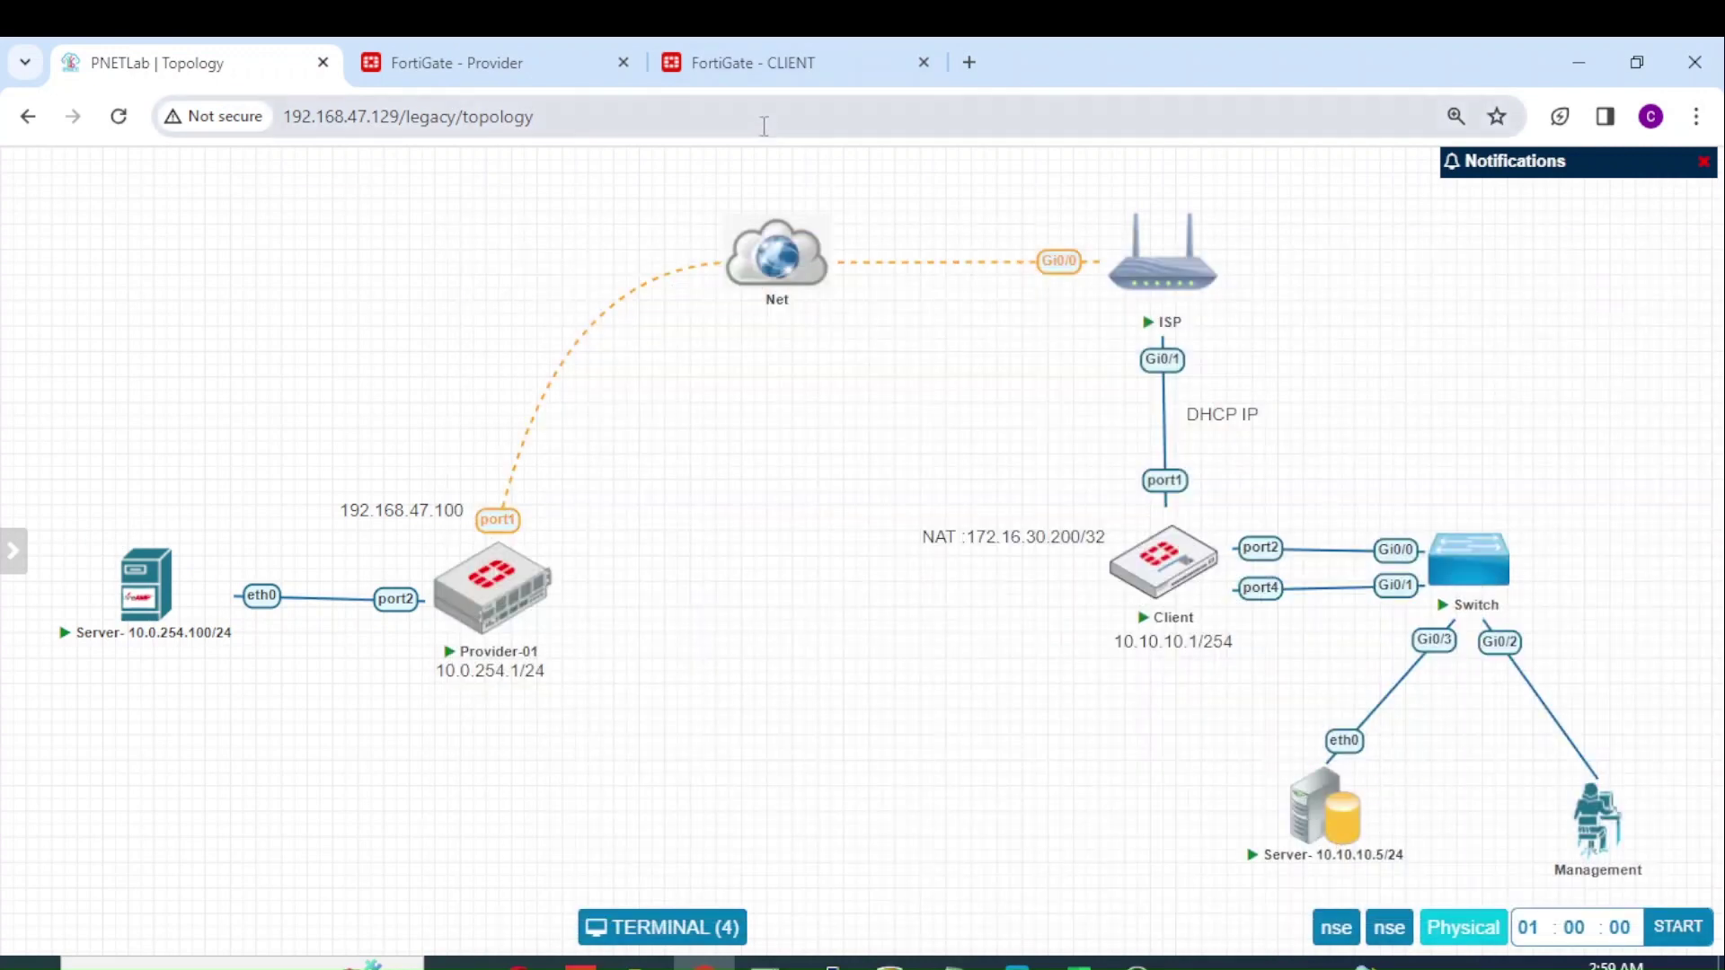
Step: Rerun the CLIENT session list and highlight destination 172.16.30.200 translated to 10.10.10.5
click(797, 76)
key(Up)
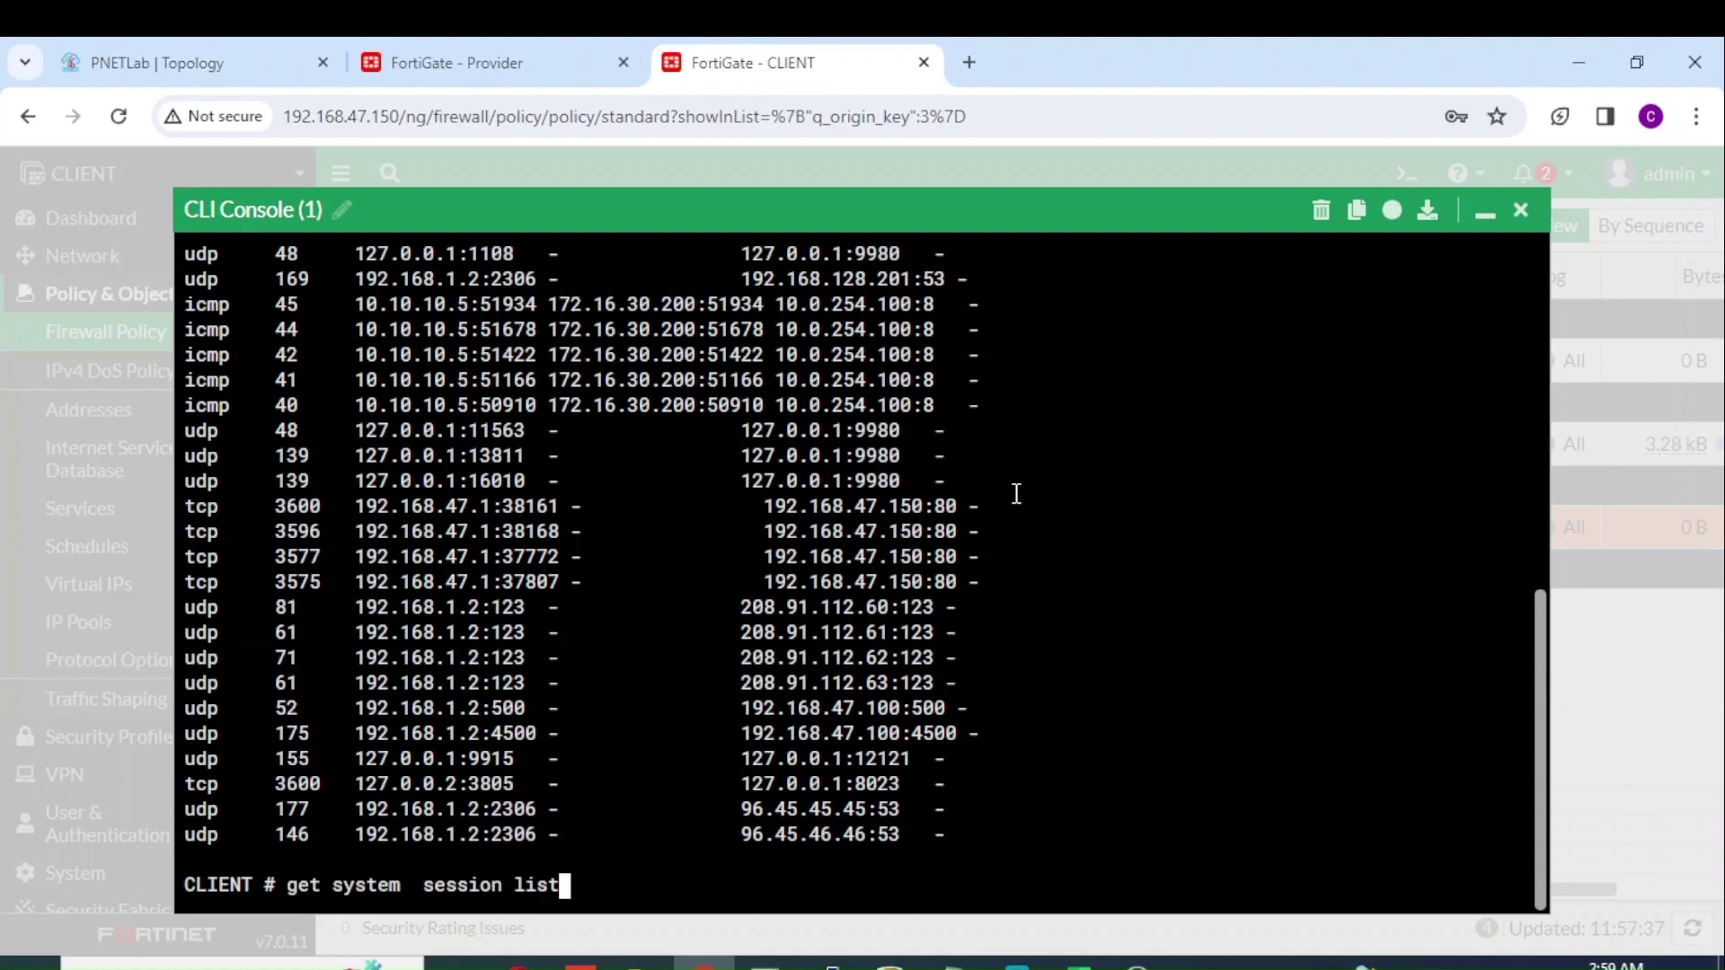
key(Return)
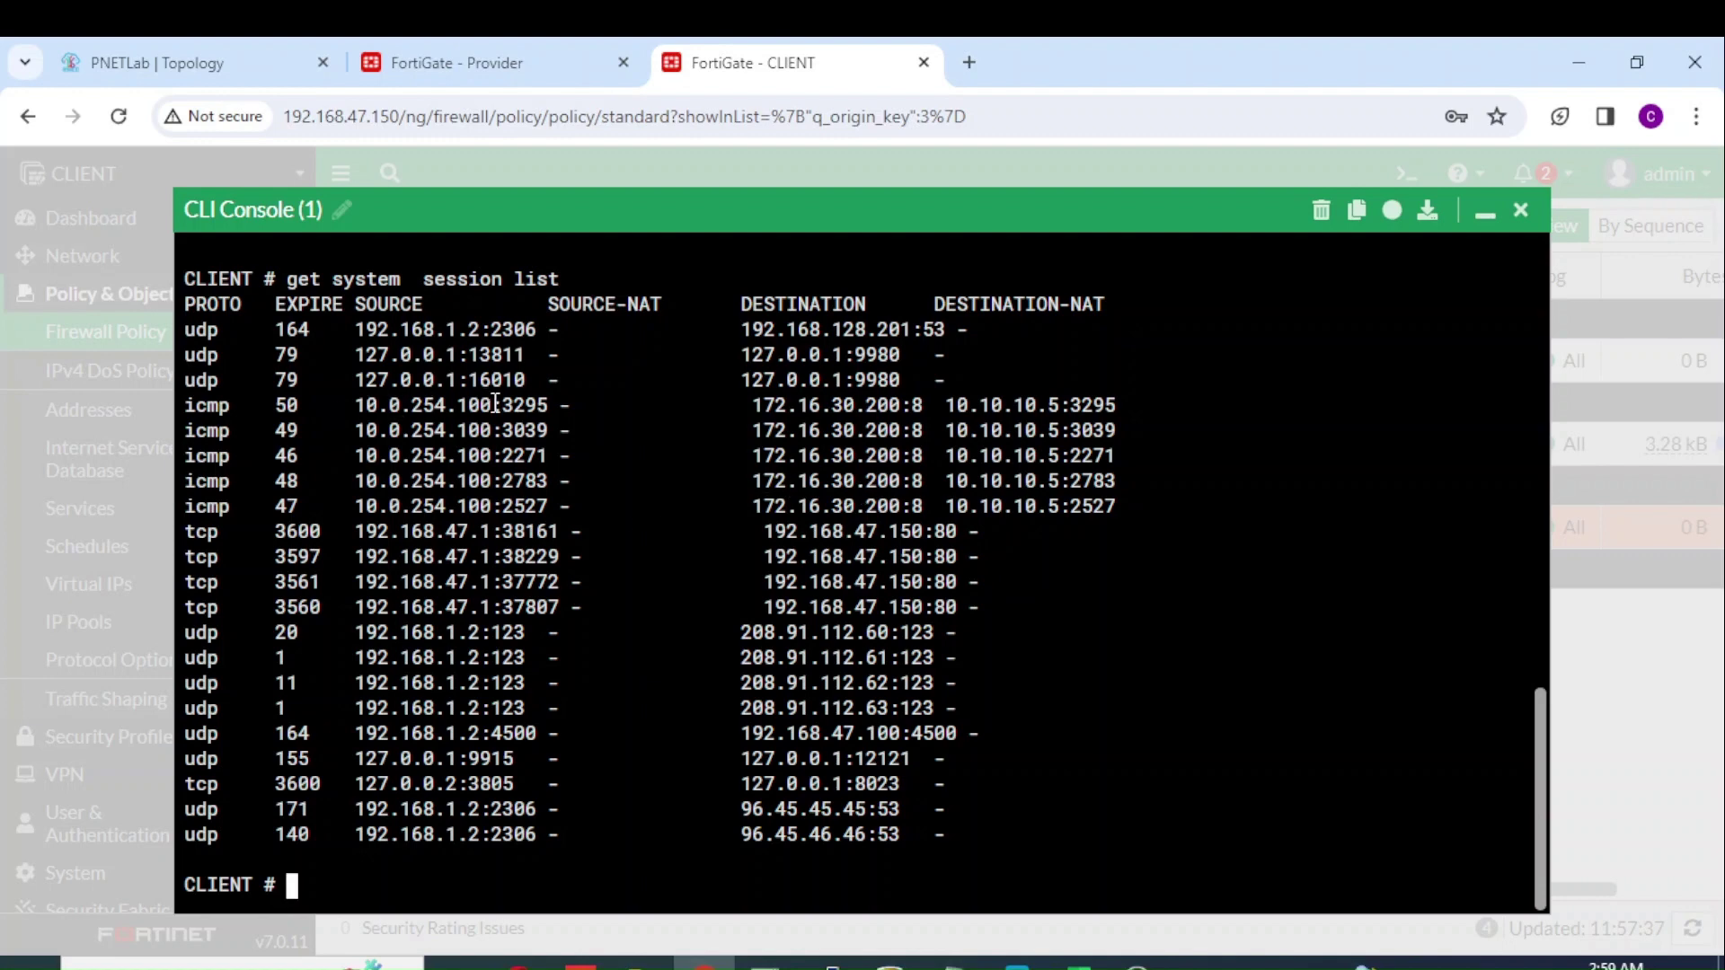
drag(752, 410, 899, 408)
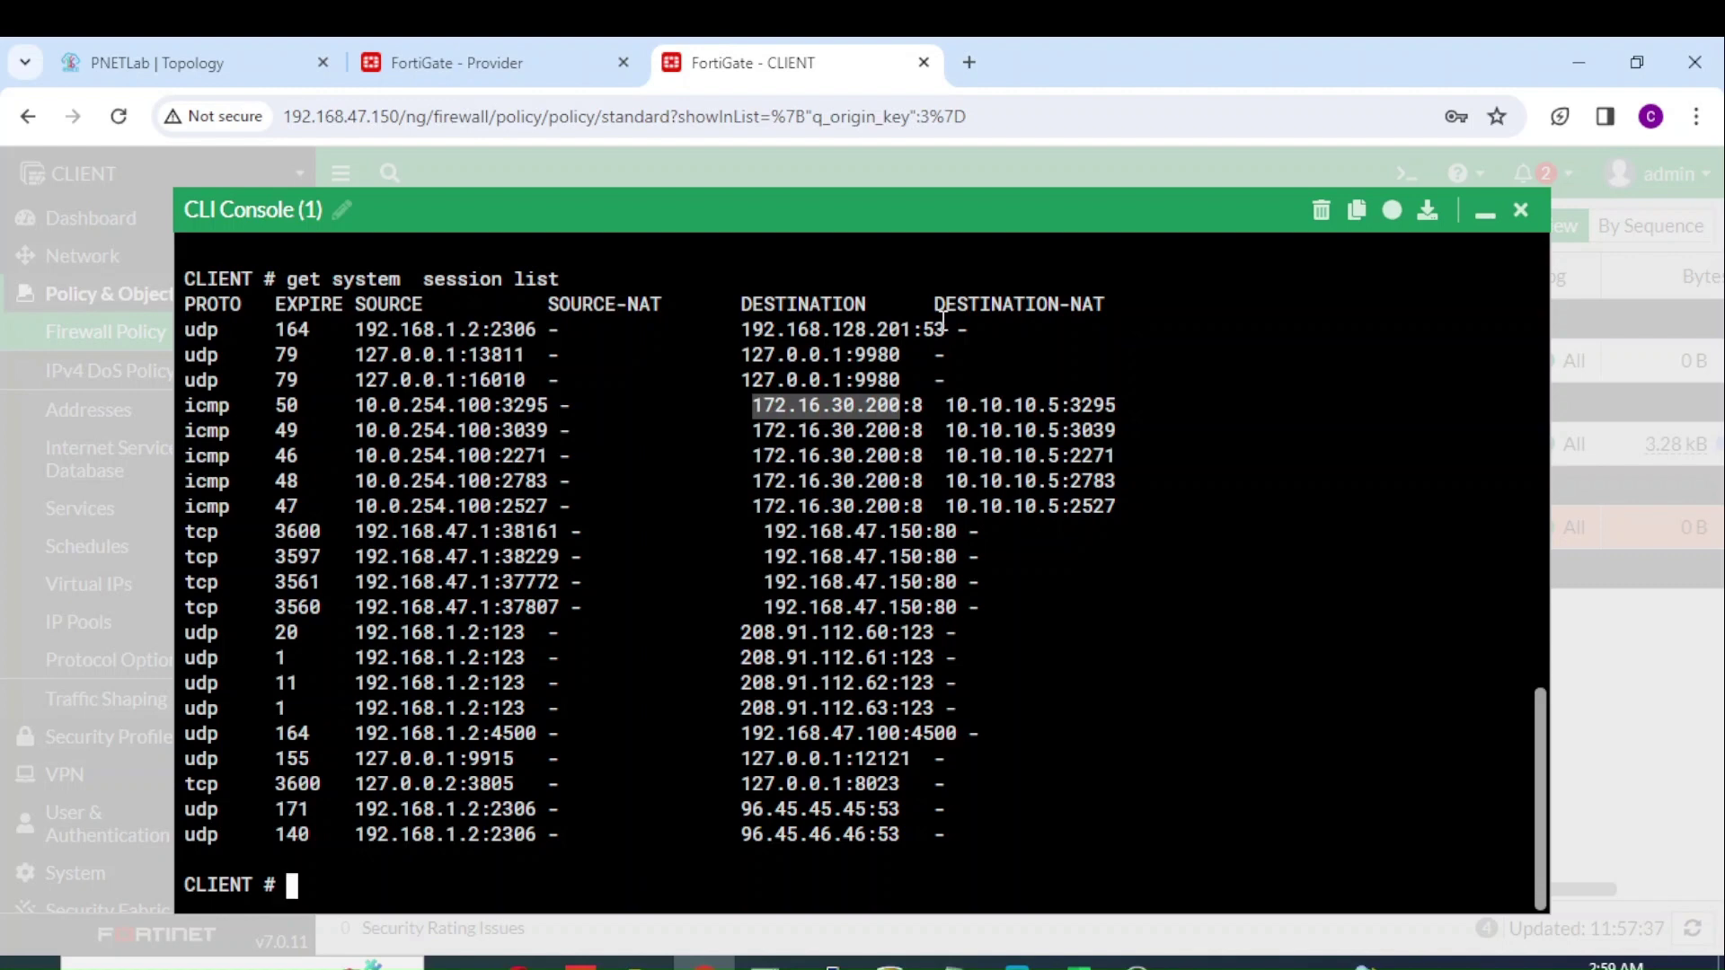
drag(947, 404, 1092, 400)
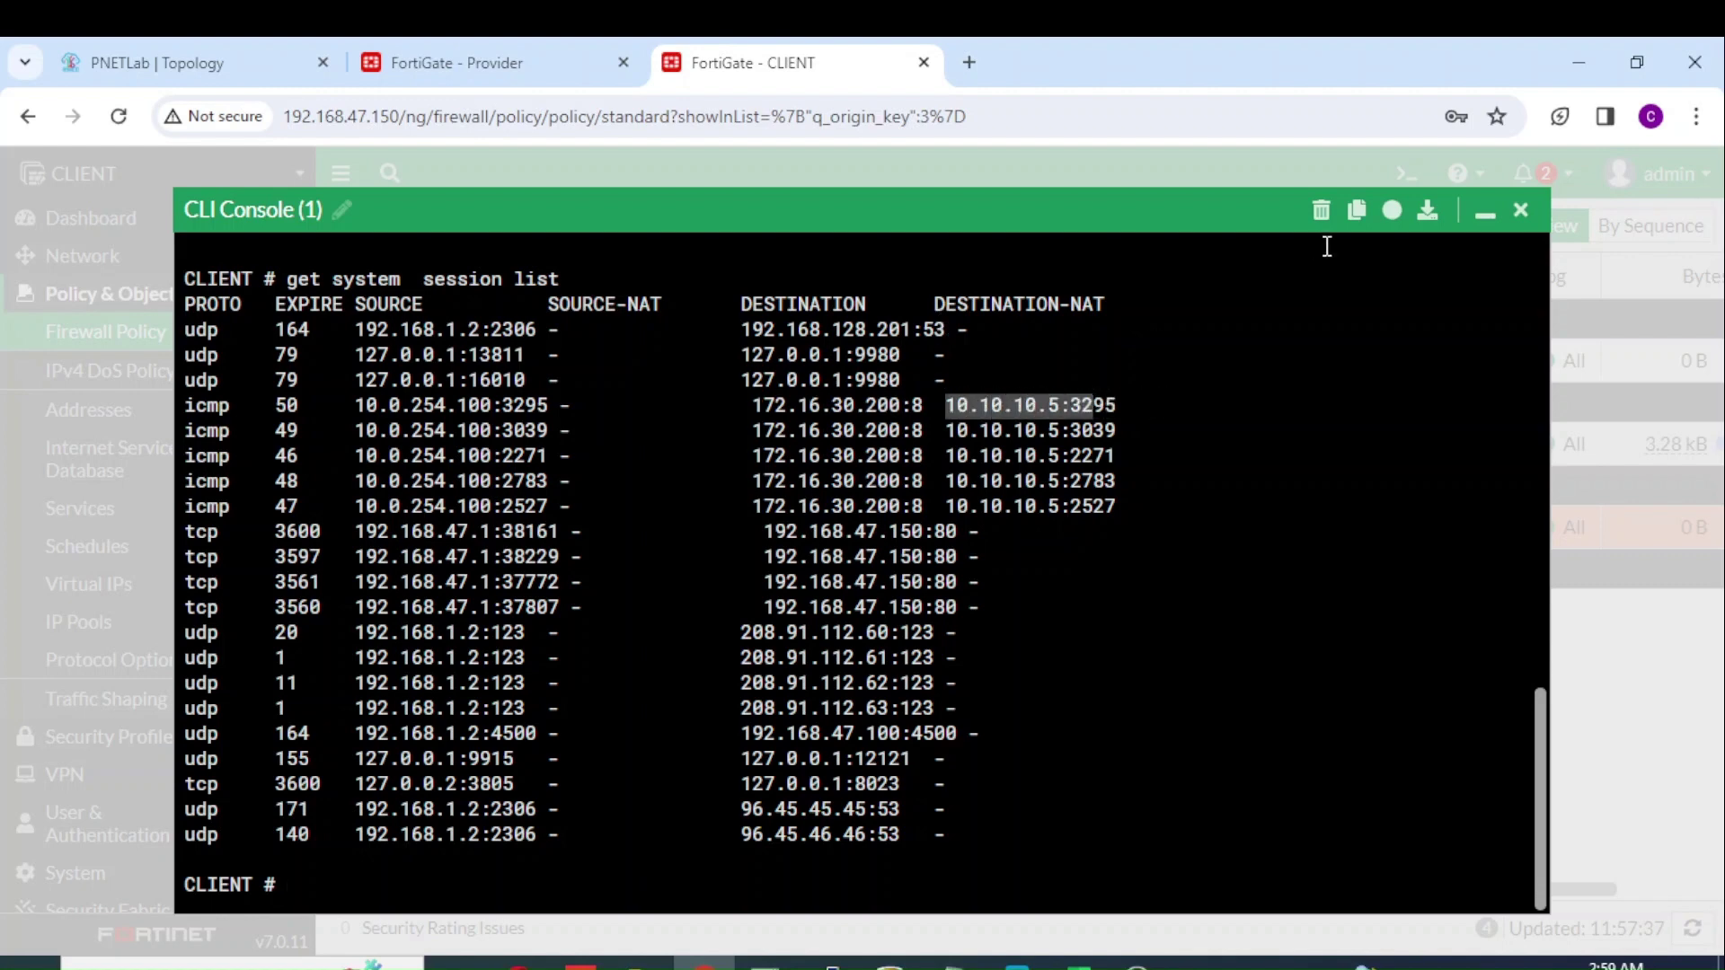
click(250, 65)
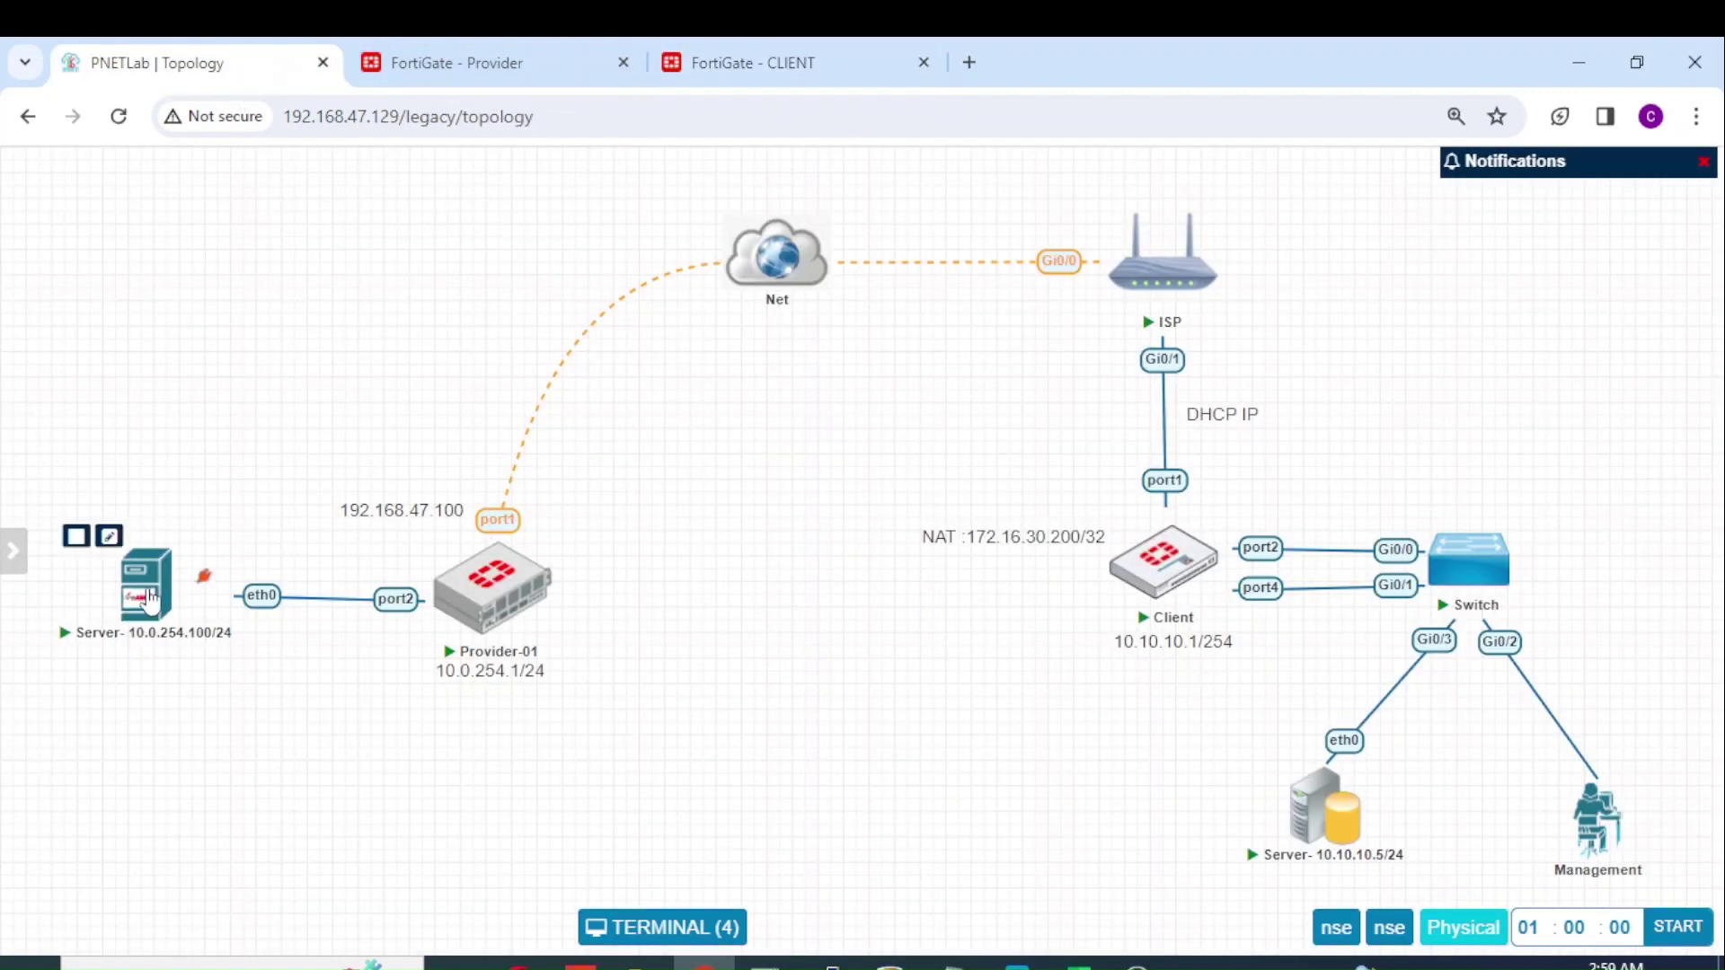
Step: Rerun the ping to 172.16.30.200 from the 10.0.254.100 server
click(148, 595)
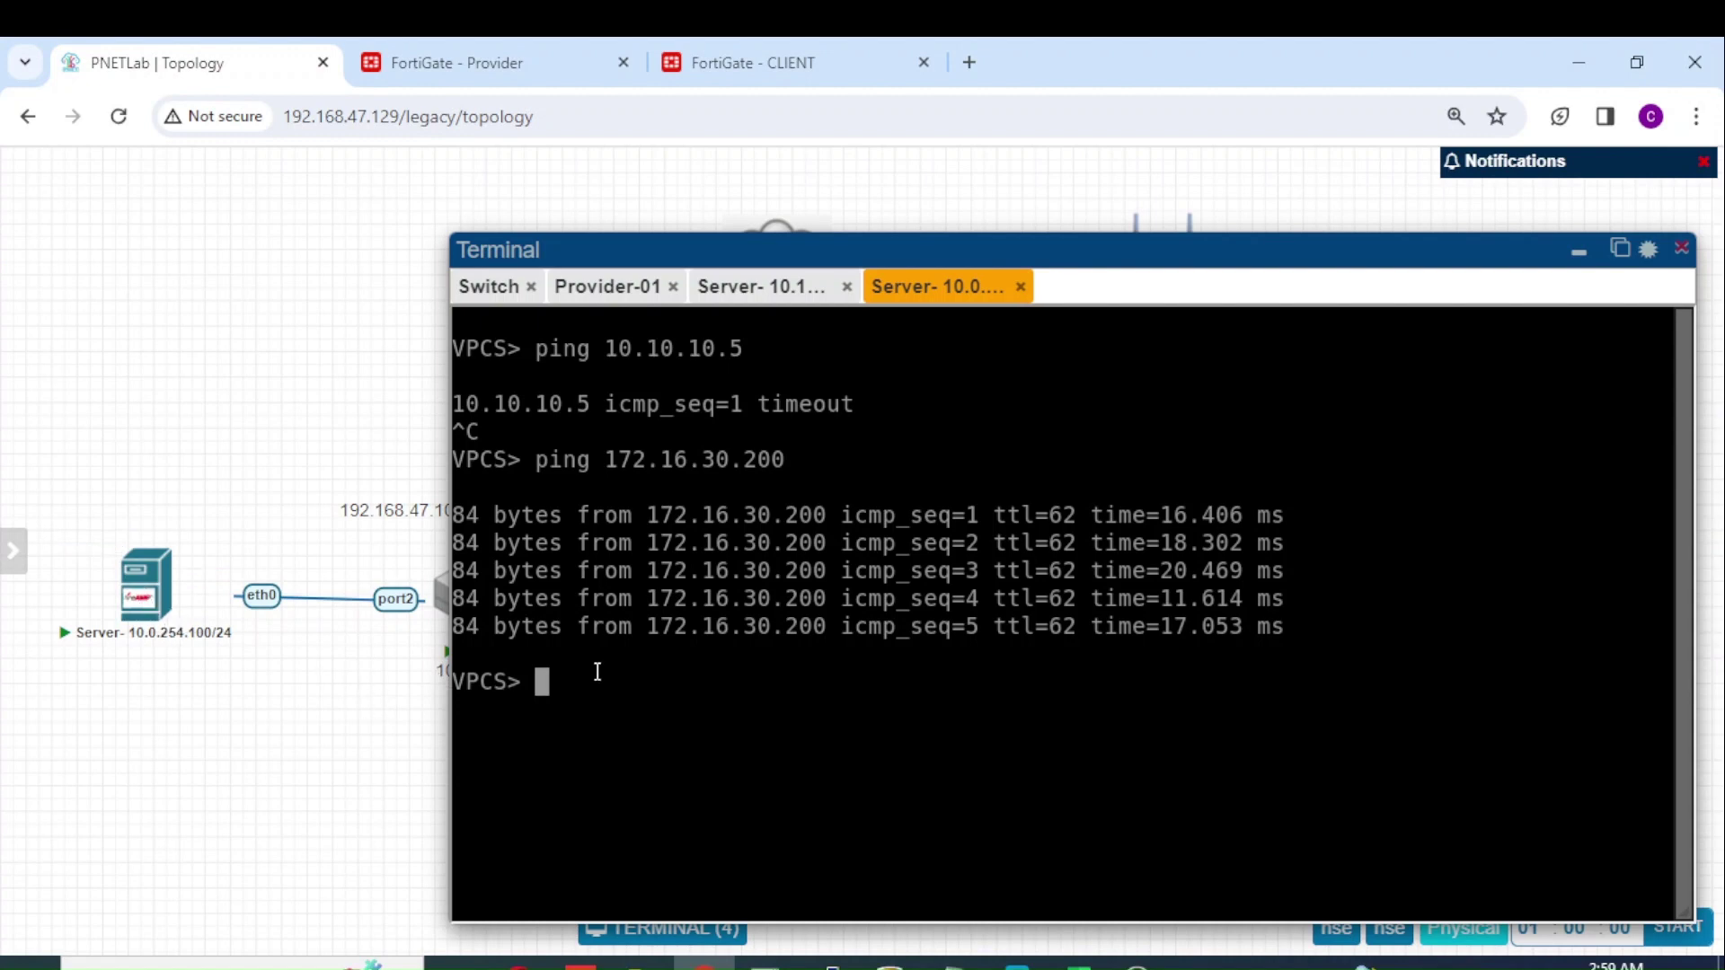
key(Up)
key(Return)
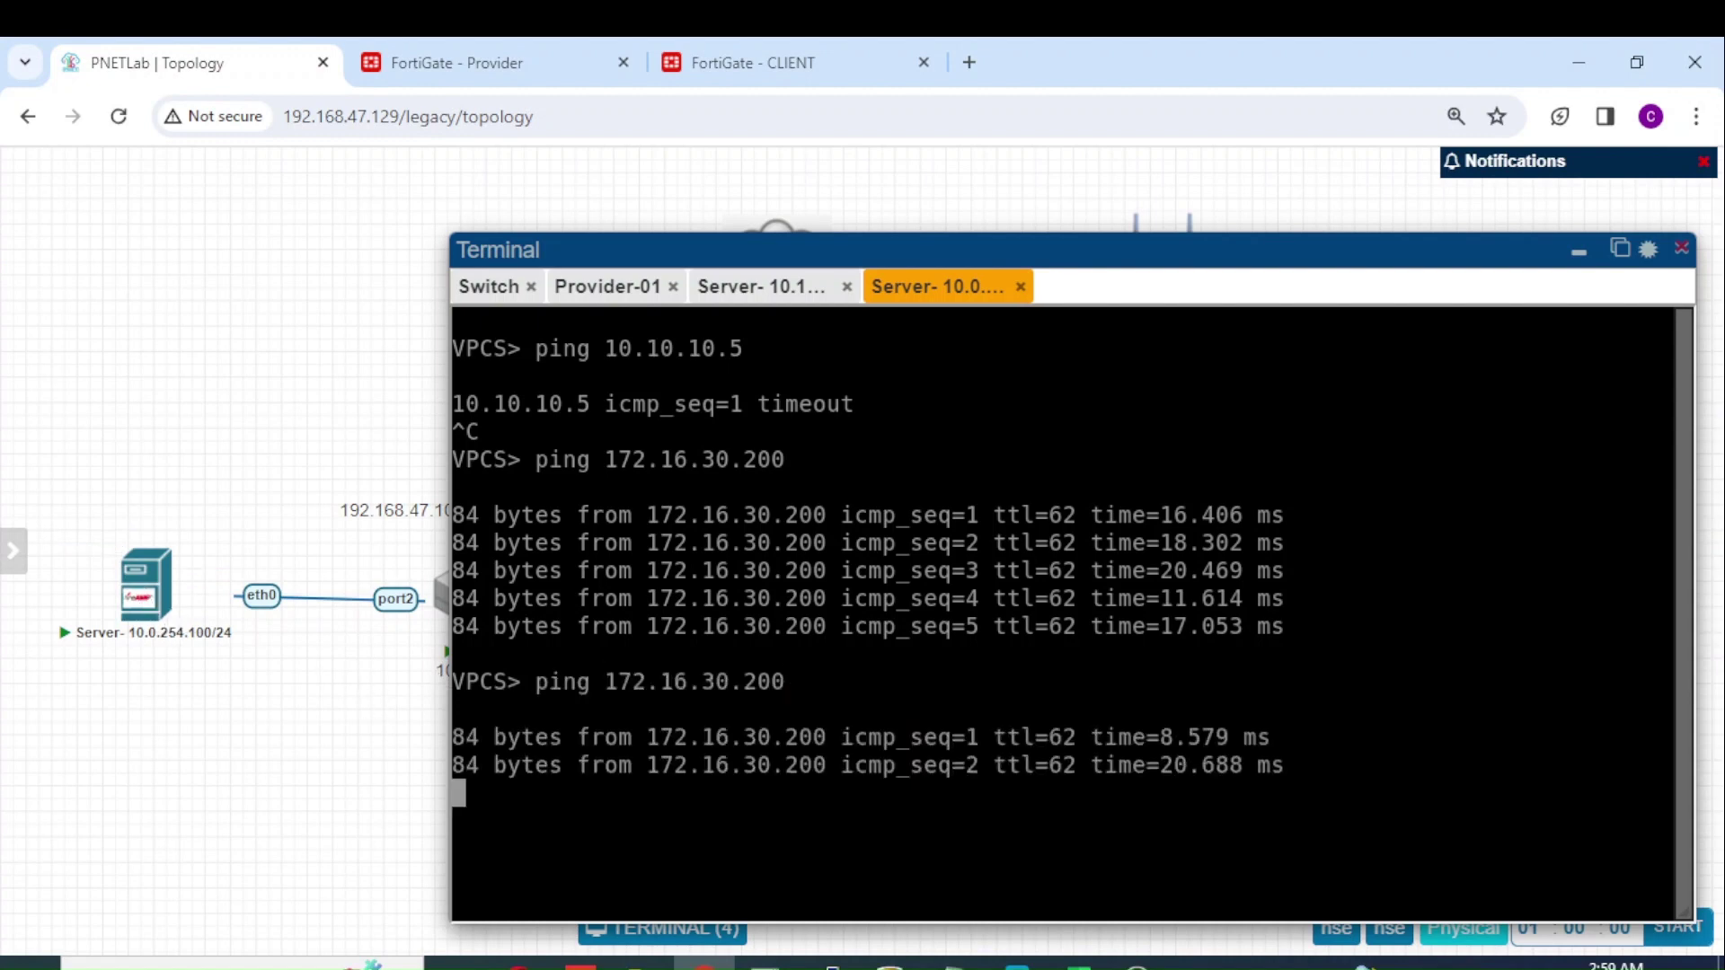
click(1580, 260)
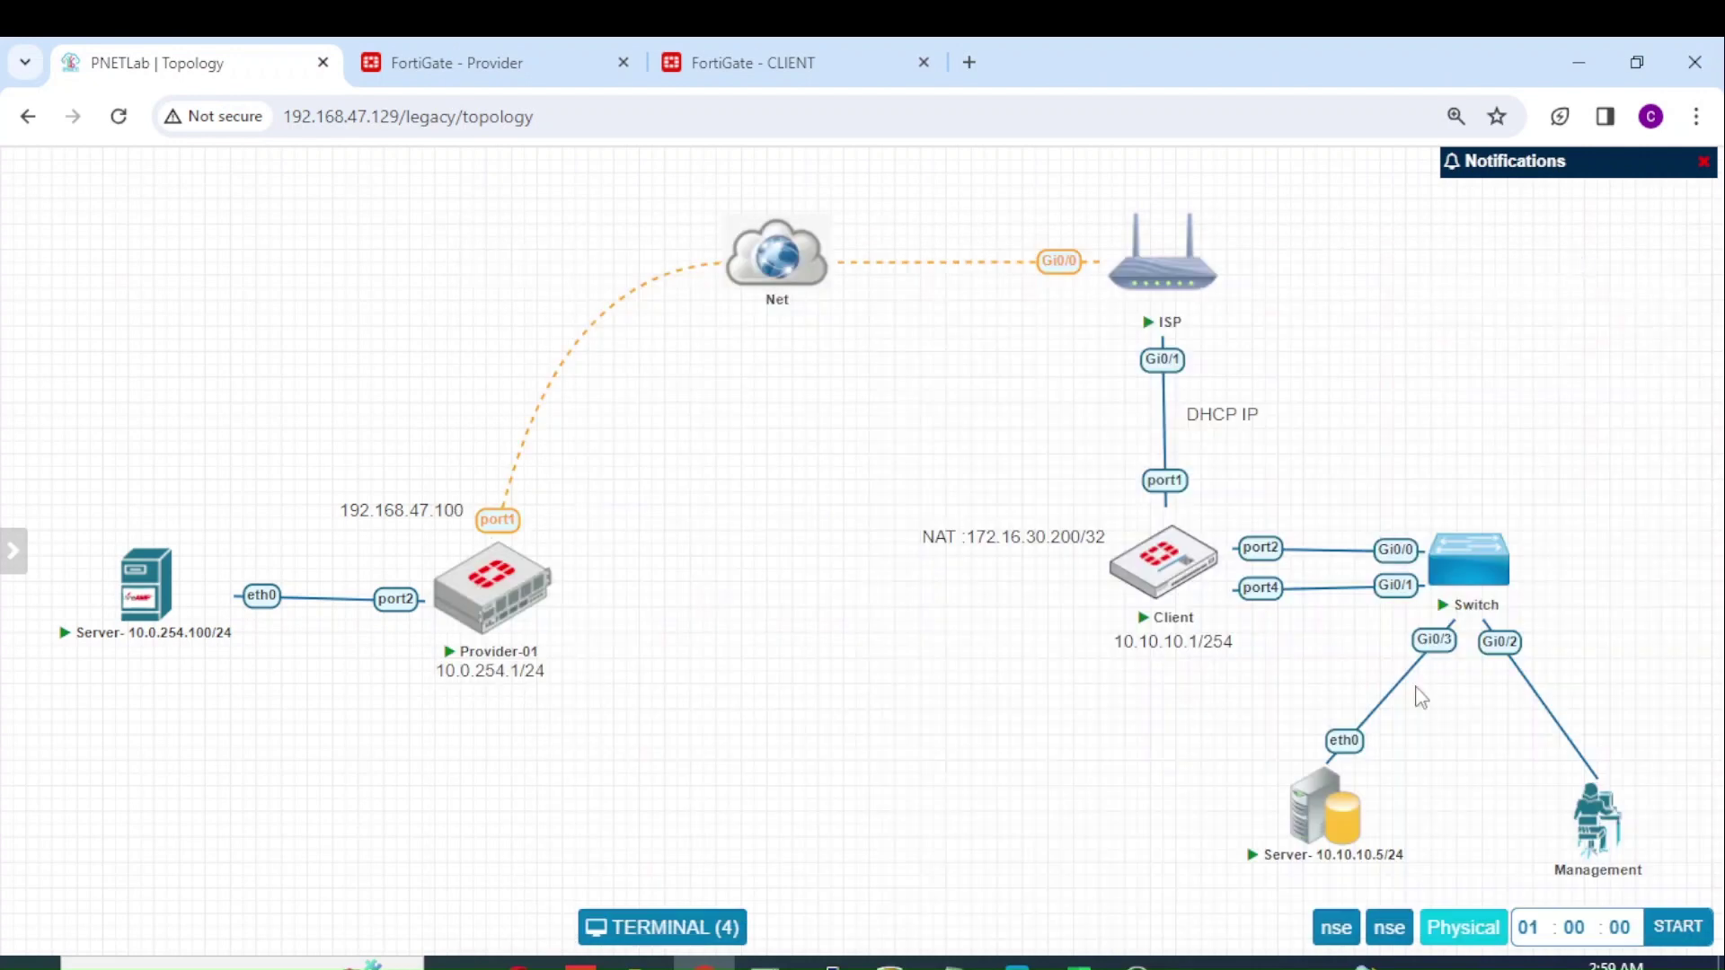
Step: Rerun the ping to 10.0.254.100 from the 10.10.10.5 server, getting replies at ttl 62
click(1317, 800)
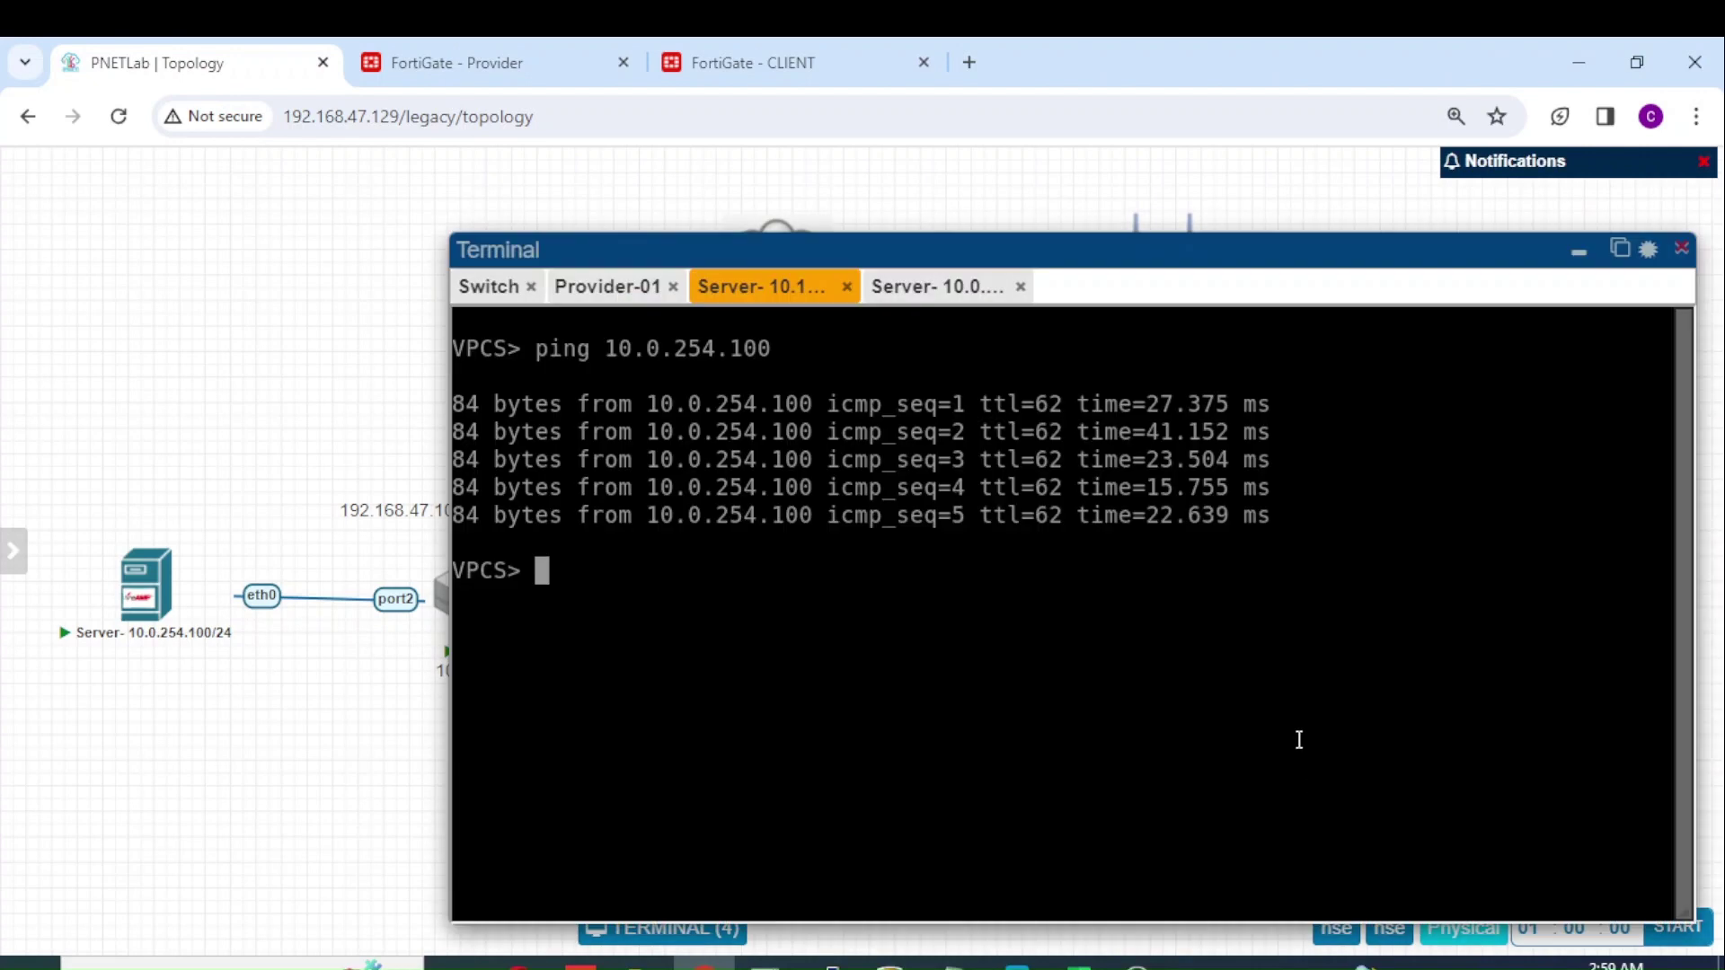
key(Up)
key(Return)
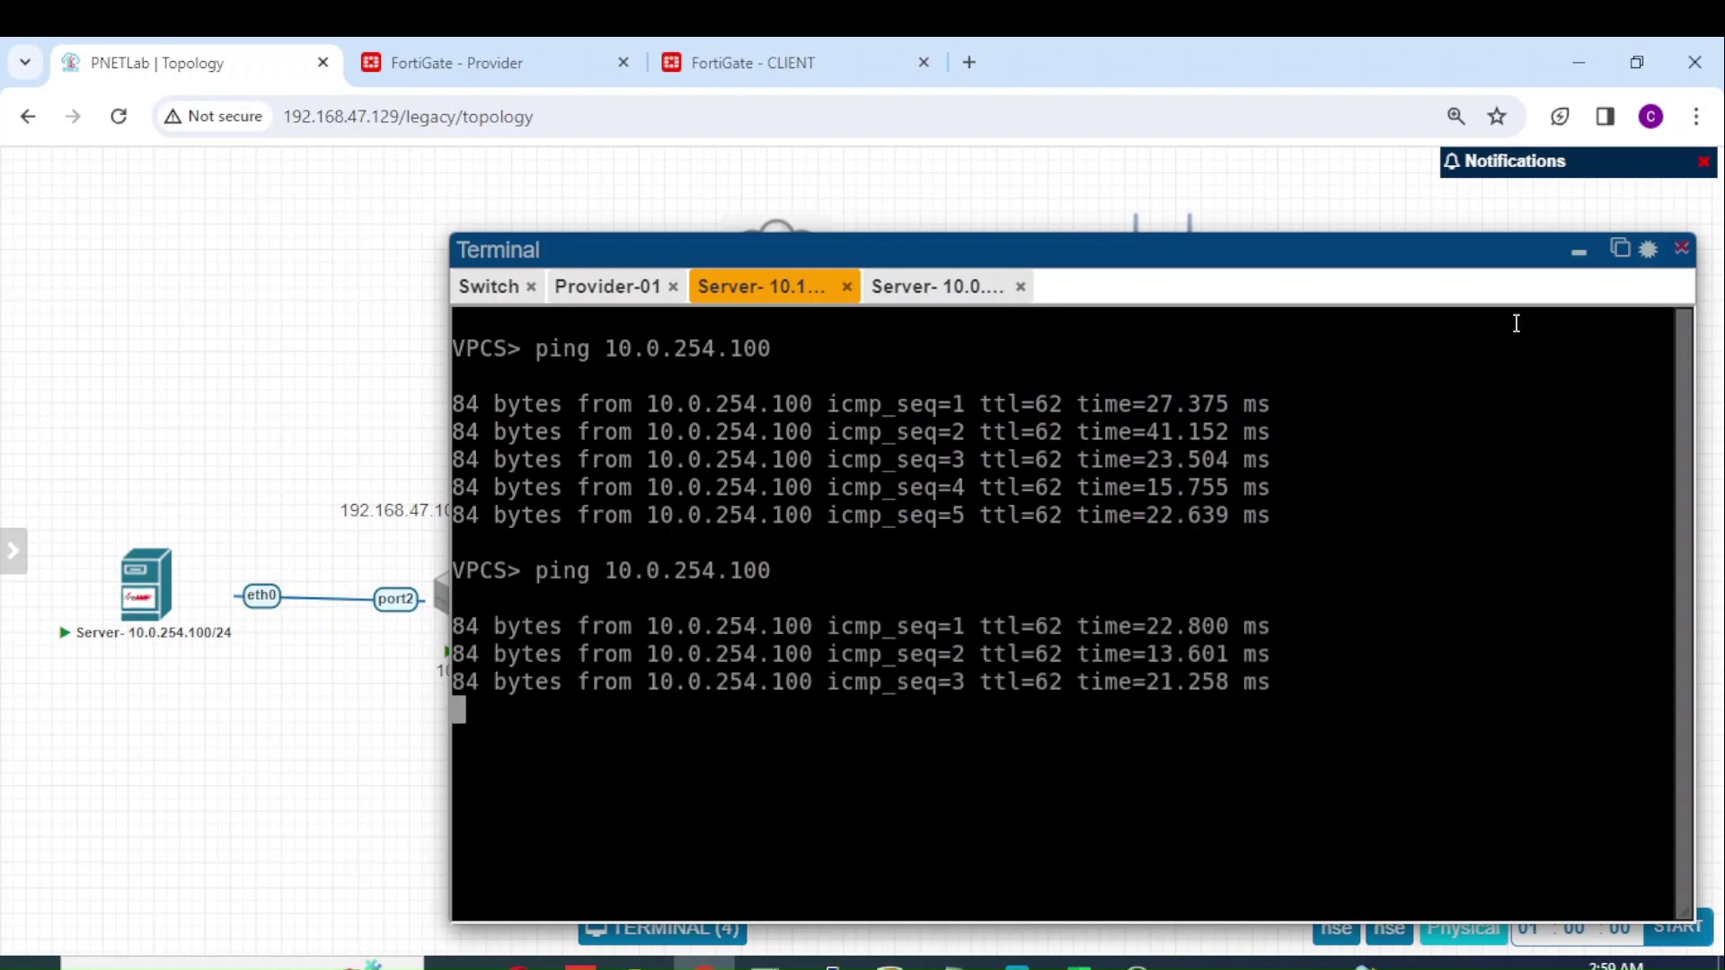
click(1580, 259)
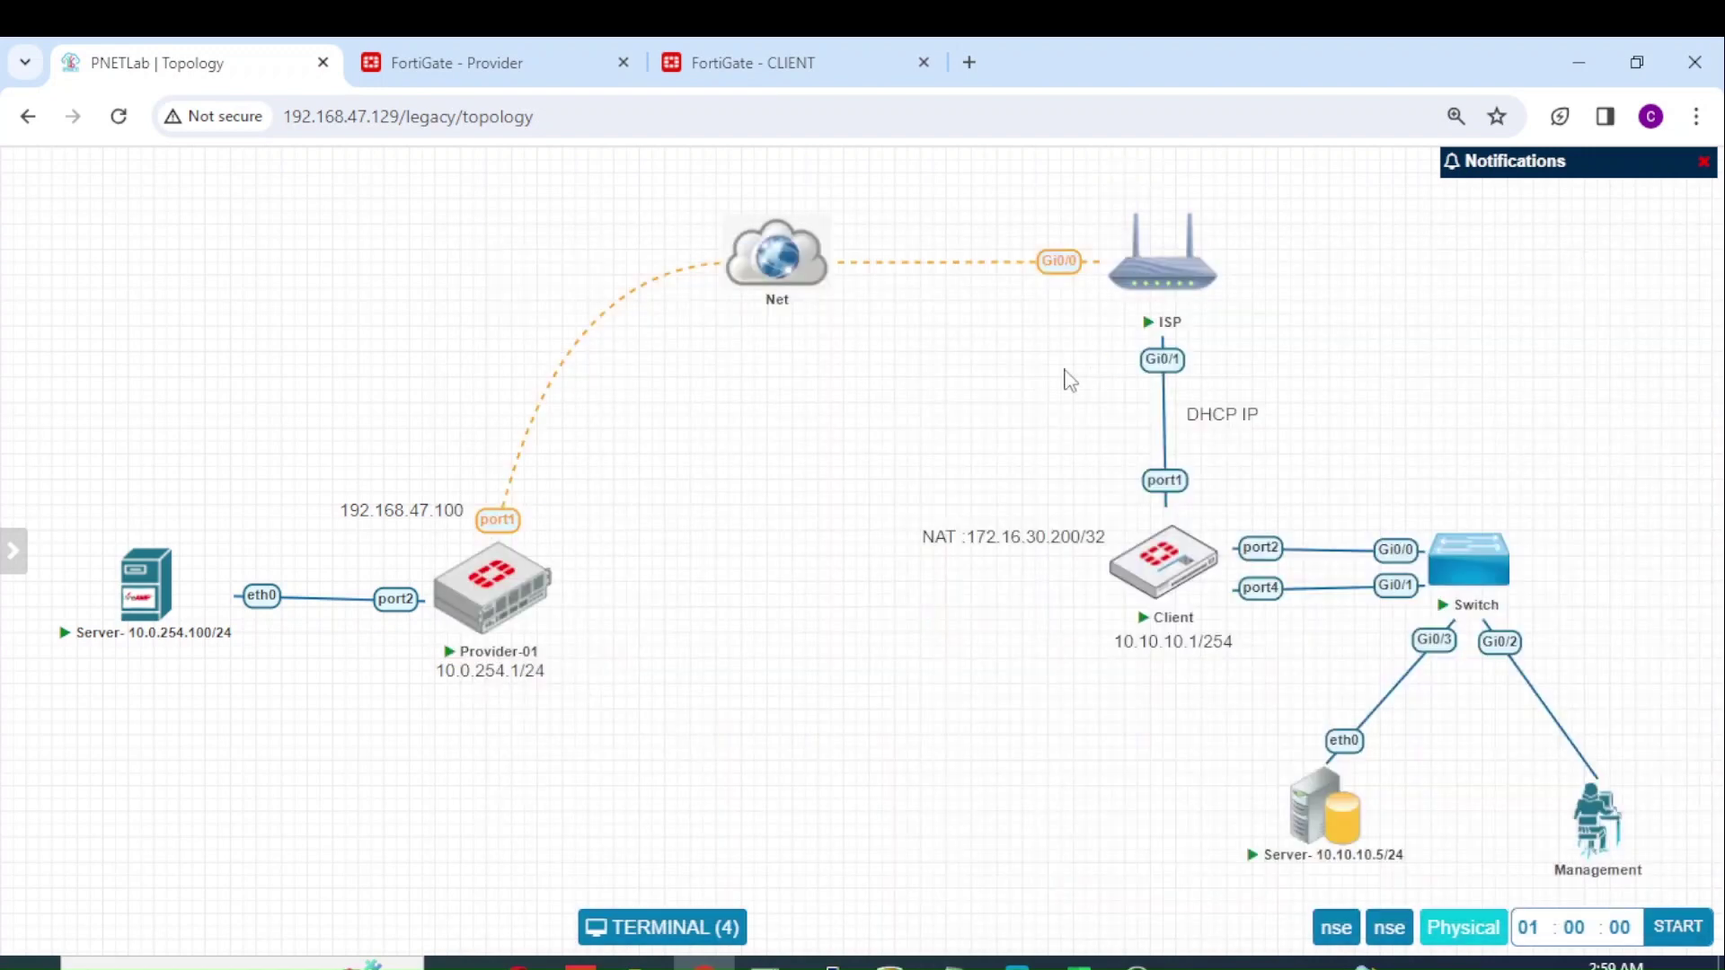
mouse_move(1173, 566)
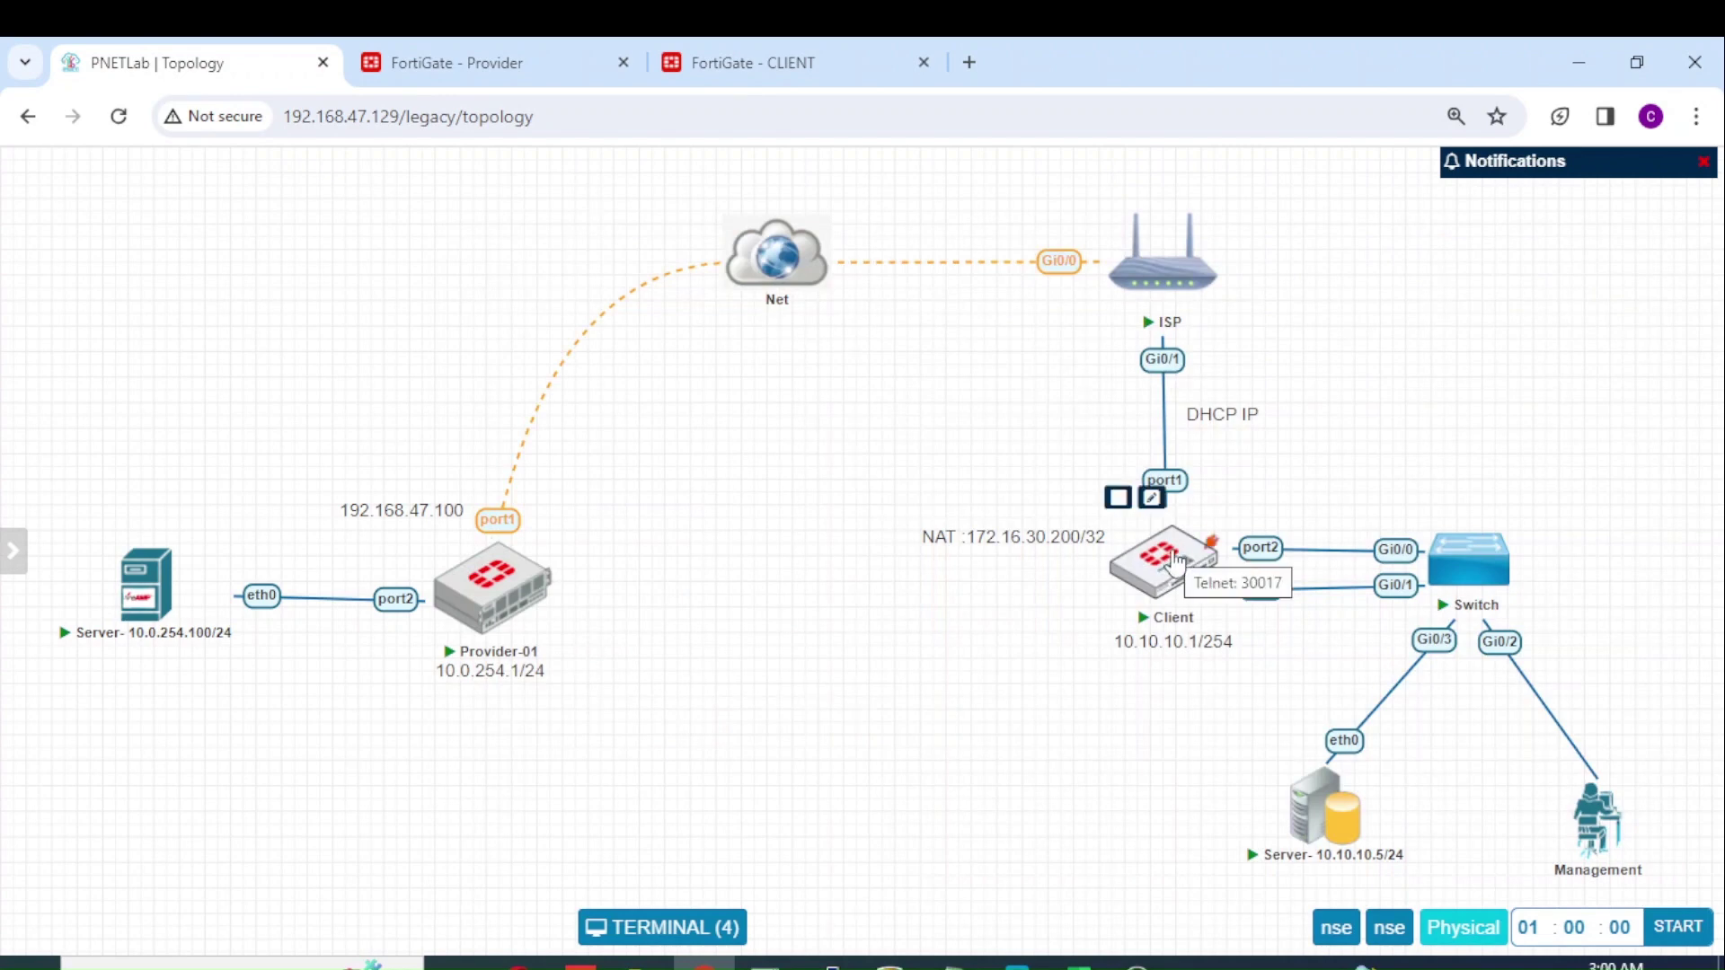
mouse_move(508, 616)
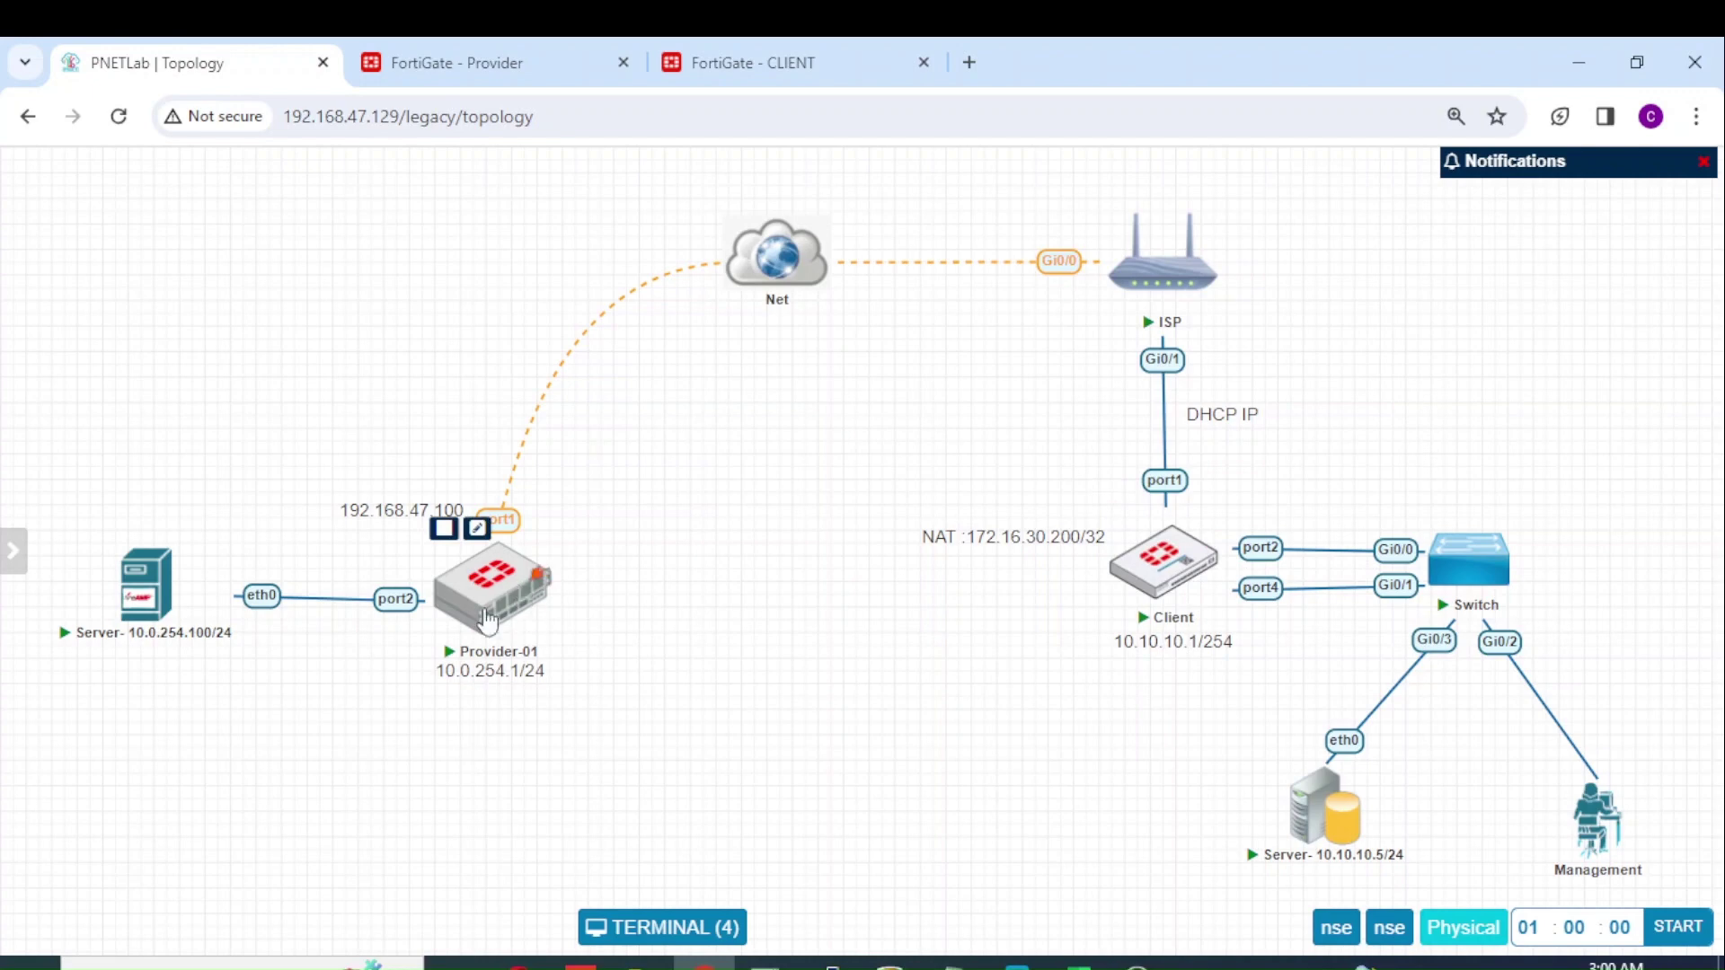